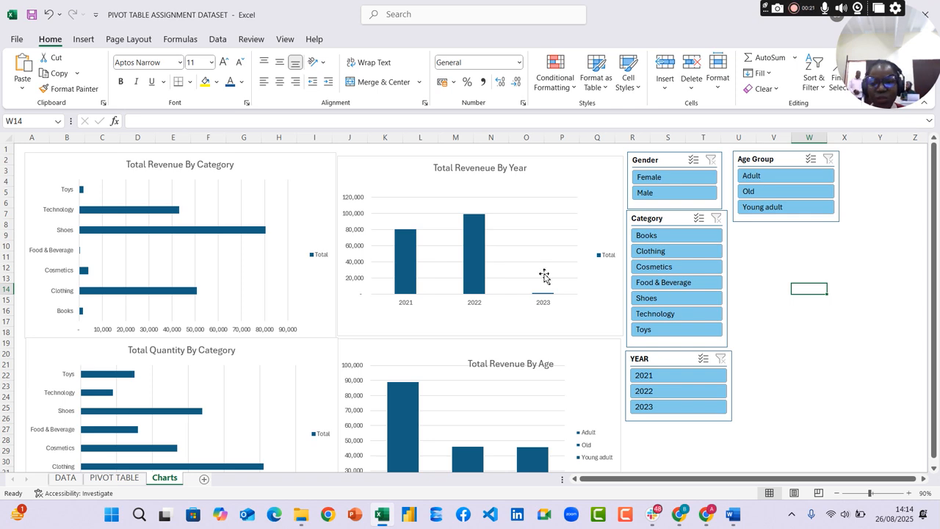
# Examine the revenue and quantity pivot charts, their underlying fields and the slicers on the Charts sheet
pyautogui.scroll(-3, 763, 331)
pyautogui.scroll(-3, 785, 347)
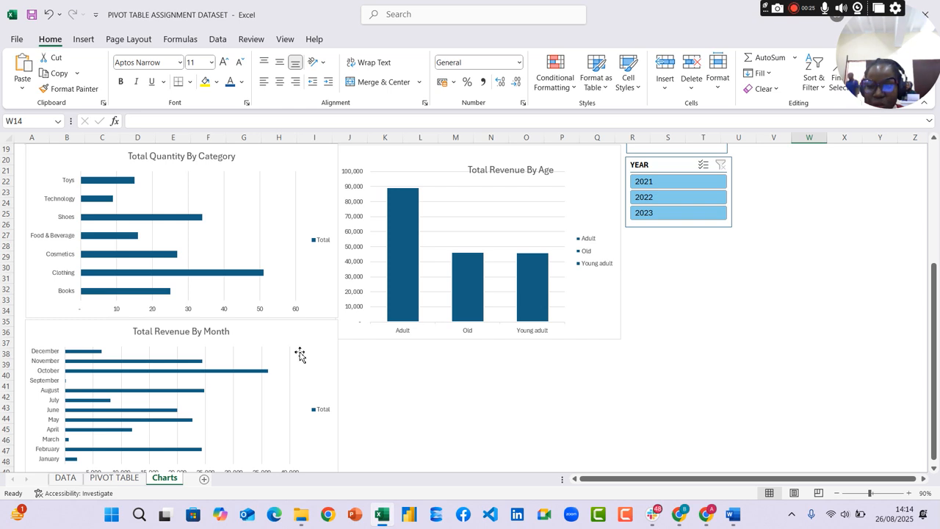
pyautogui.scroll(5, 690, 335)
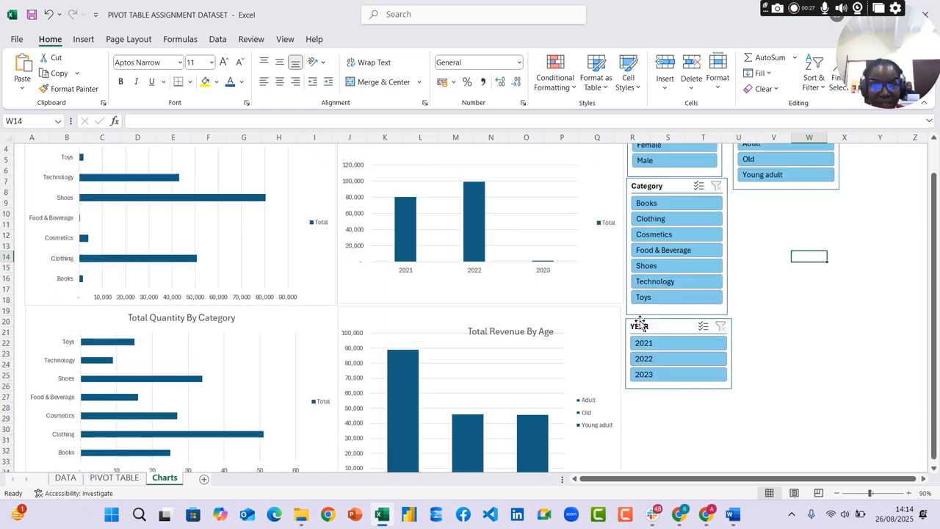
pyautogui.scroll(1, 355, 244)
pyautogui.moveTo(409, 246)
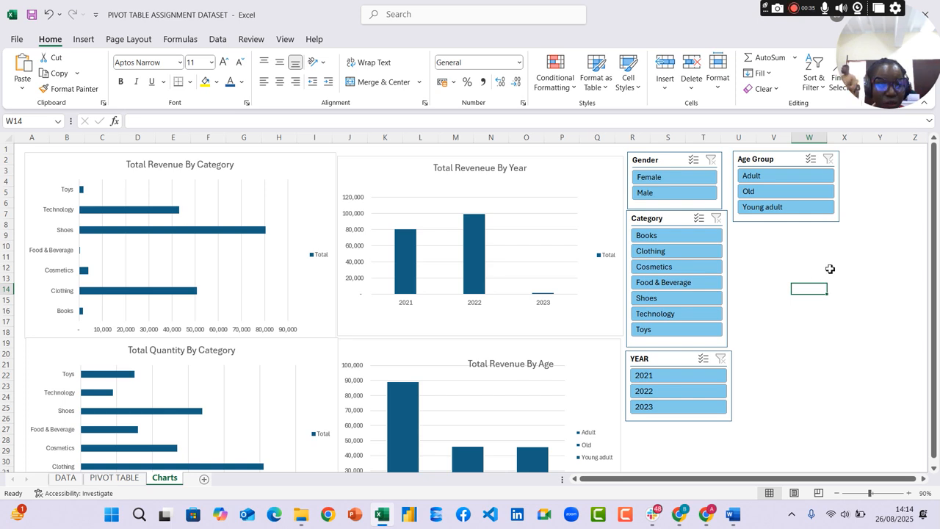
pyautogui.click(266, 203)
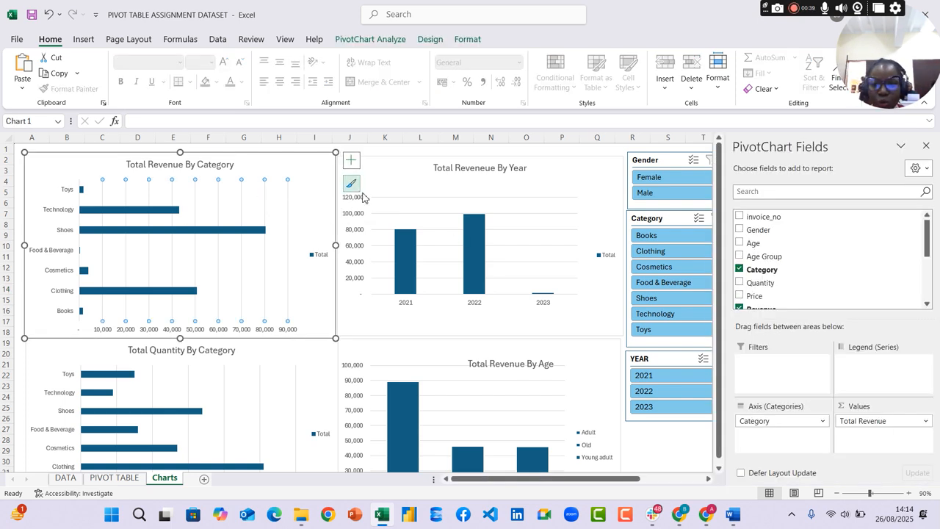
pyautogui.click(667, 439)
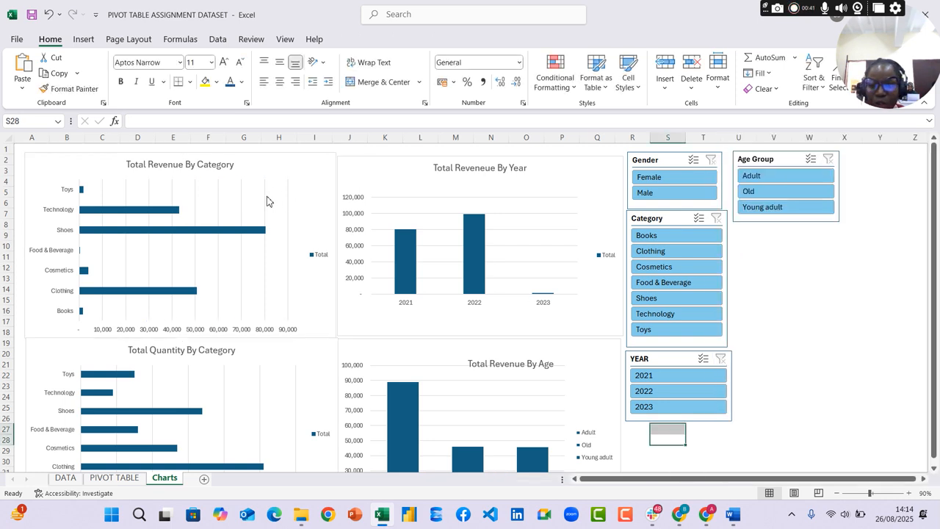
pyautogui.click(265, 201)
pyautogui.click(269, 197)
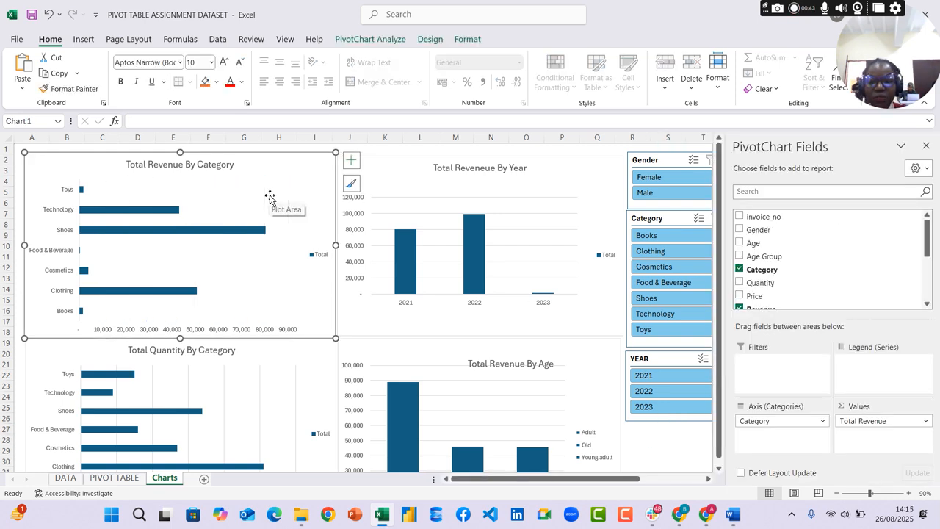
pyautogui.click(553, 235)
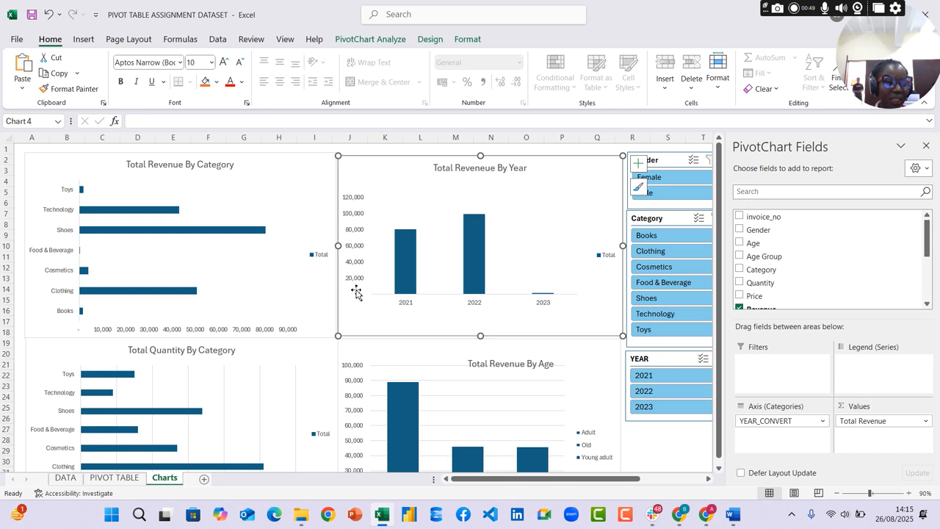
pyautogui.scroll(-2, 356, 294)
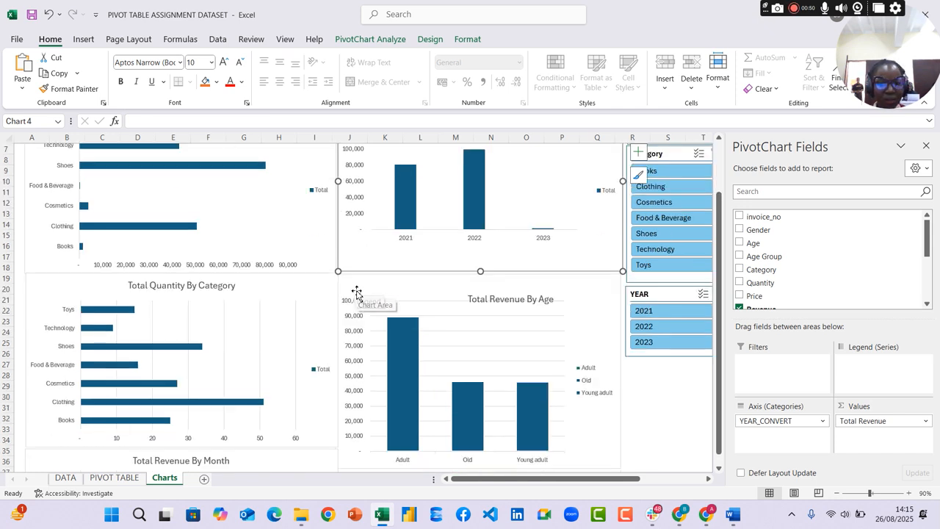
pyautogui.click(259, 345)
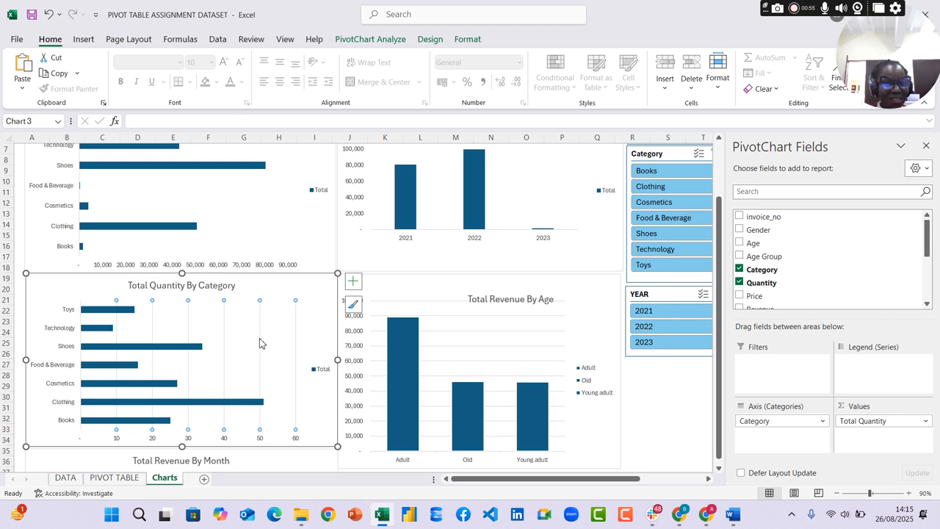
pyautogui.press('Escape')
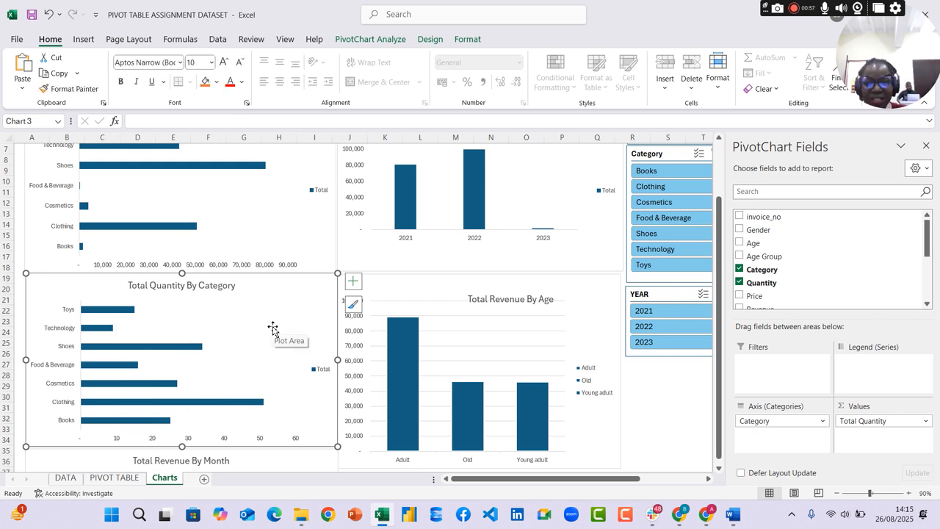
pyautogui.click(521, 351)
pyautogui.press('Escape')
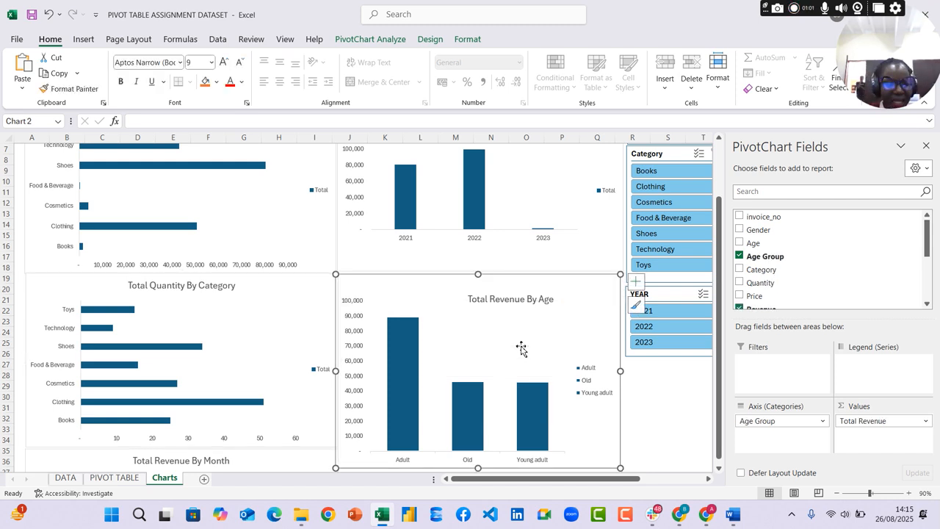
pyautogui.scroll(1, 671, 409)
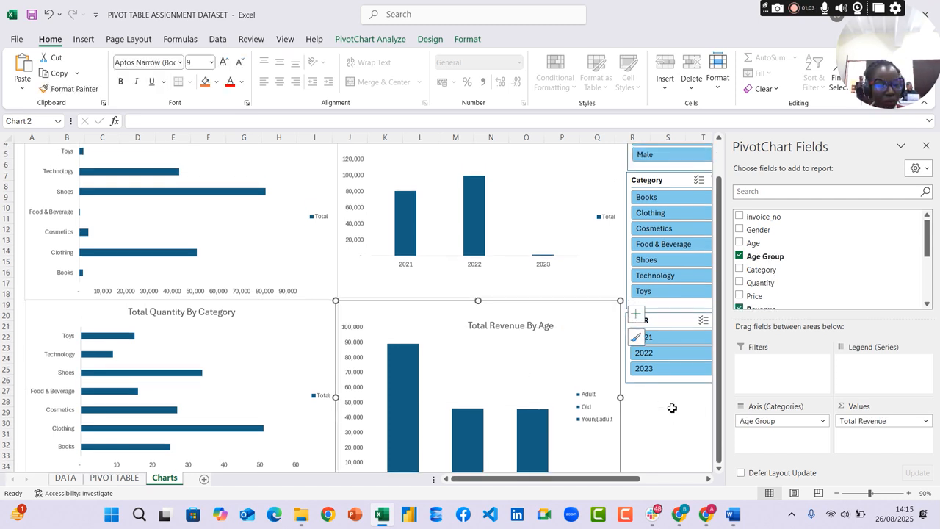
pyautogui.scroll(-1, 672, 408)
pyautogui.scroll(2, 671, 409)
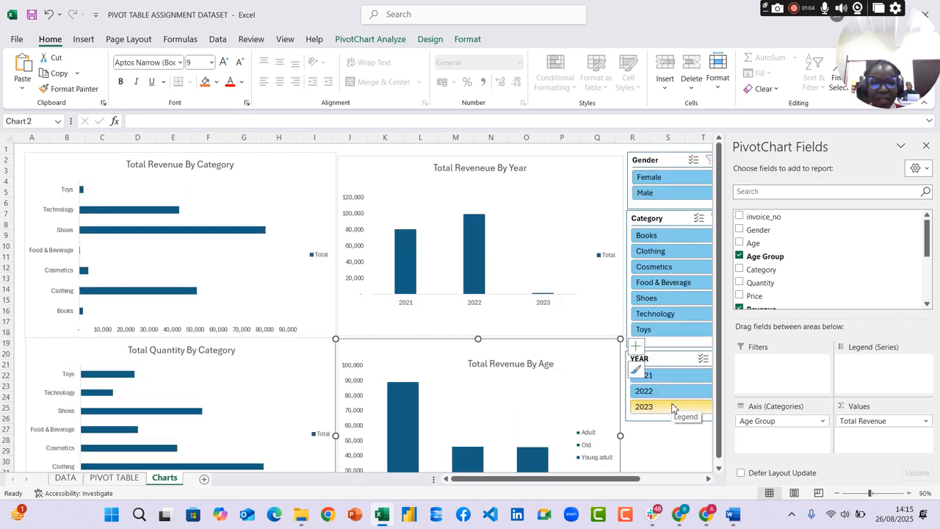
# Delete the legends from the Total Revenue By Category and Total Reveneue By Year charts
pyautogui.click(320, 260)
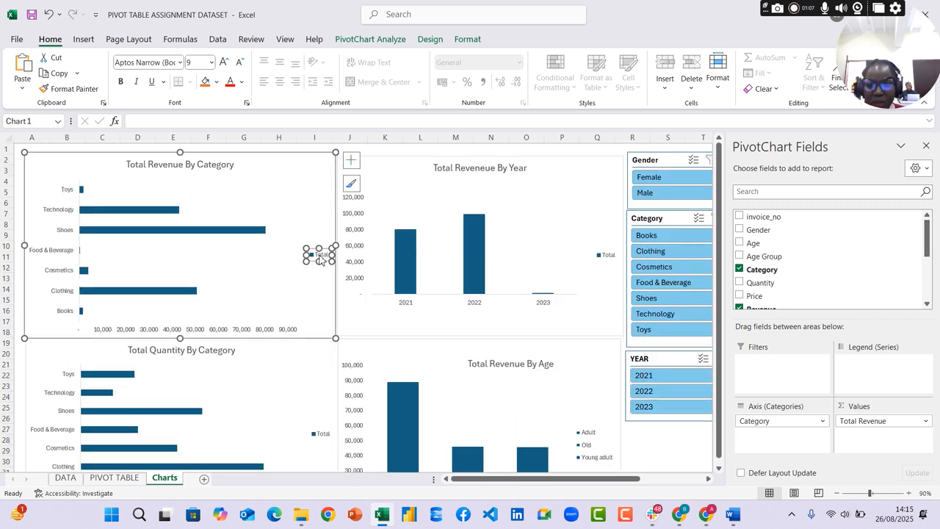
pyautogui.press('Delete')
pyautogui.click(606, 257)
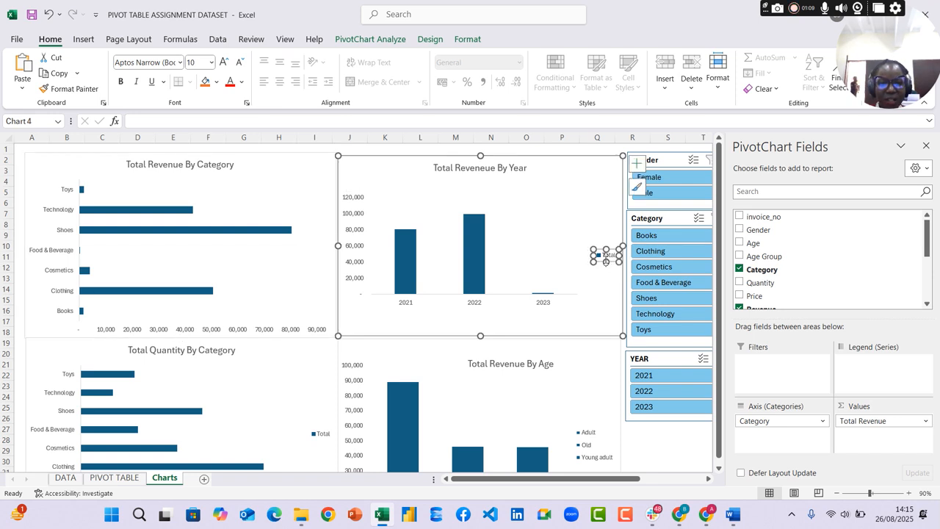
pyautogui.press('Delete')
# Delete the legends from the Total Quantity By Category and Total Revenue By Month charts and close the PivotChart Fields pane
pyautogui.scroll(-4, 373, 338)
pyautogui.click(319, 306)
pyautogui.click(320, 309)
pyautogui.press('Delete')
pyautogui.scroll(-2, 321, 323)
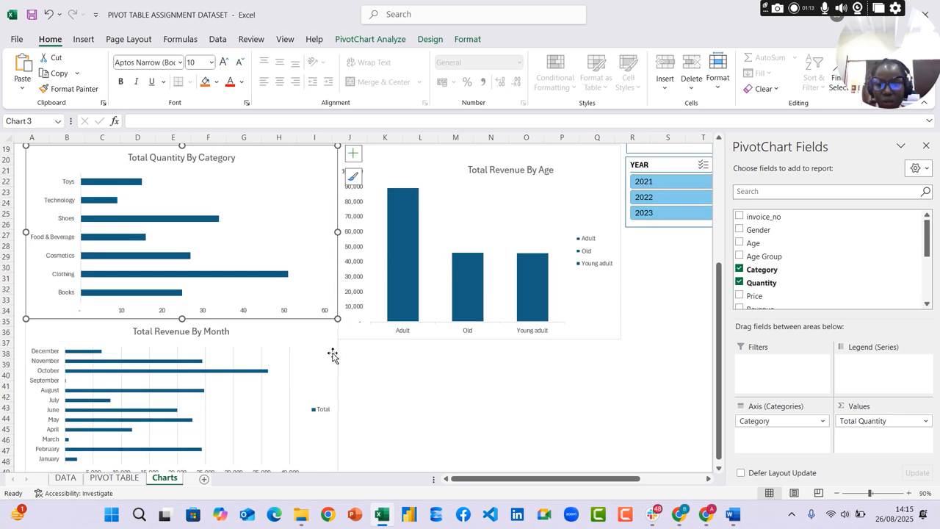
pyautogui.click(321, 411)
pyautogui.press('Delete')
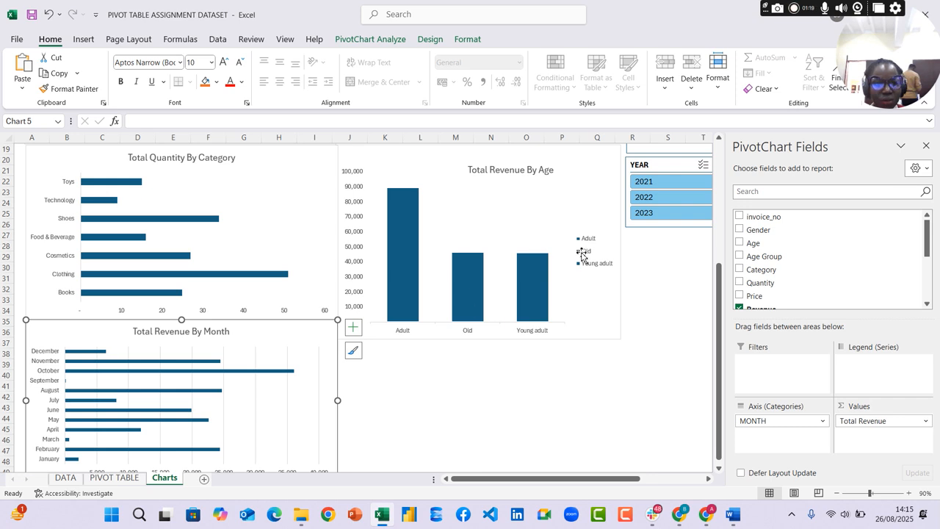
pyautogui.scroll(6, 577, 294)
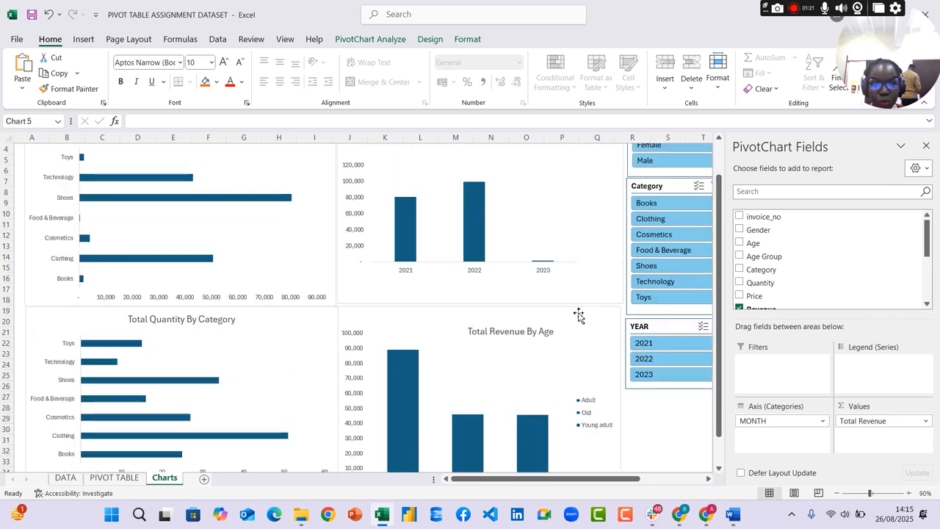
pyautogui.click(926, 146)
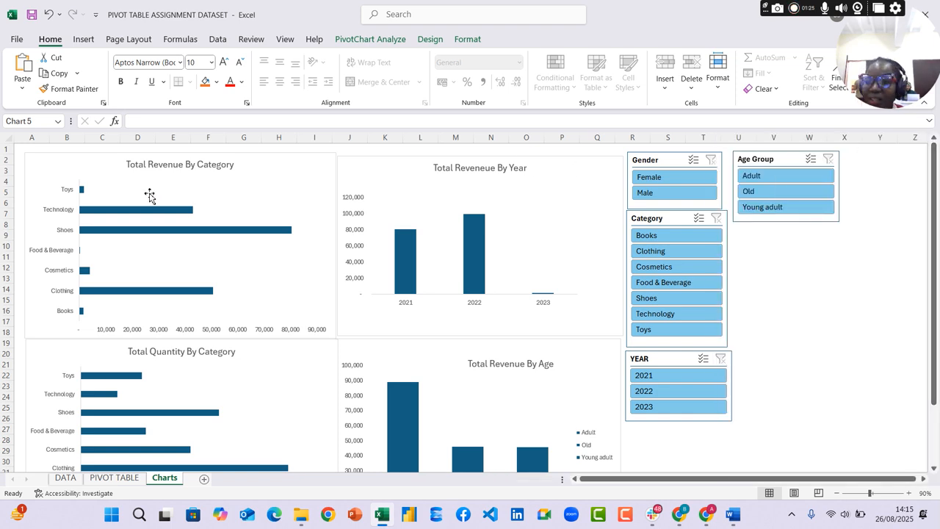
# Recolor the Total Revenue By Category chart with the third Colorful palette, which starts with orange
pyautogui.click(290, 164)
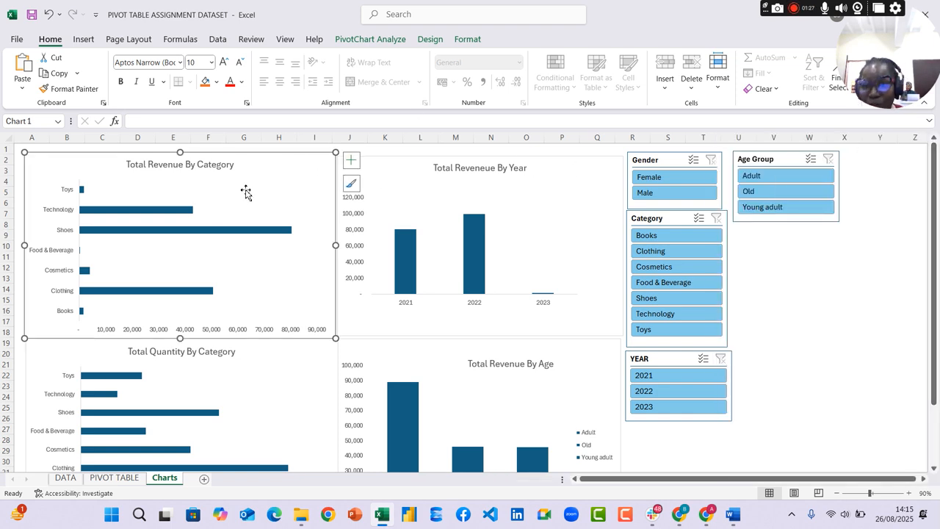
pyautogui.click(469, 41)
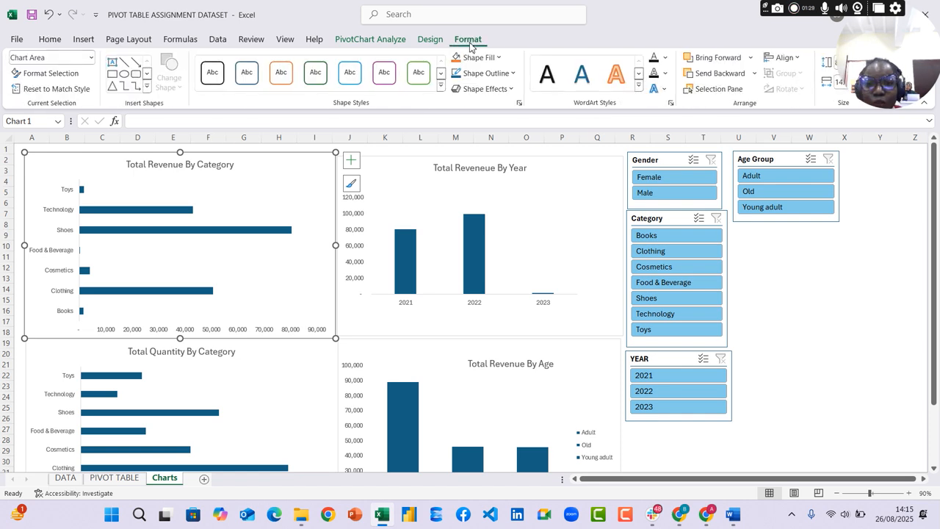
pyautogui.click(429, 39)
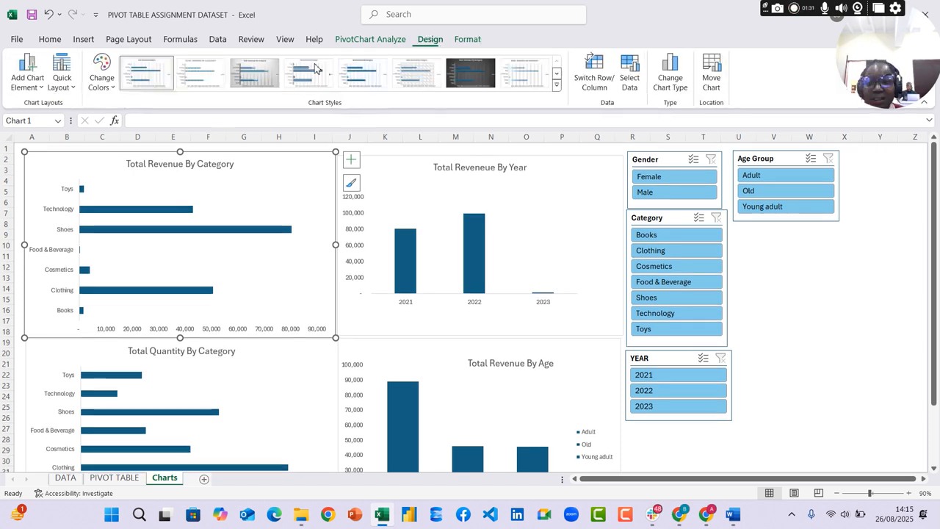
pyautogui.click(101, 77)
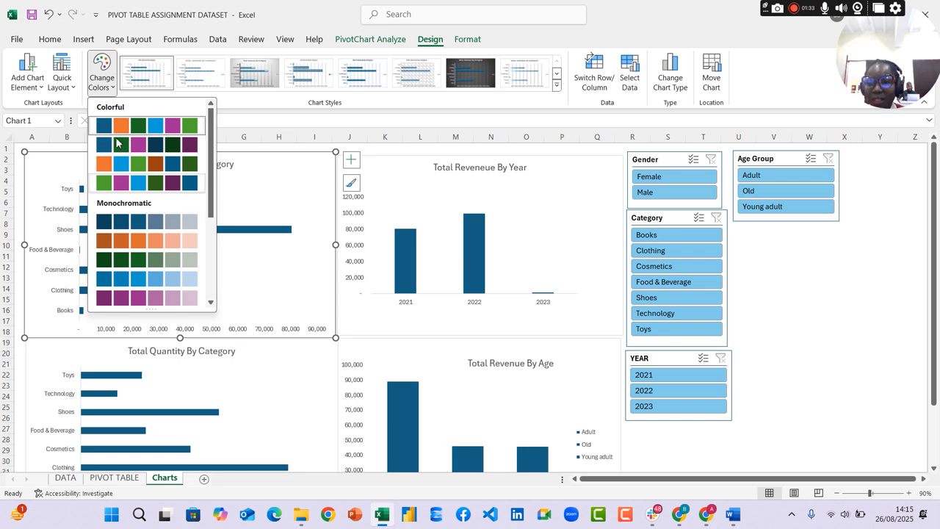
pyautogui.click(105, 163)
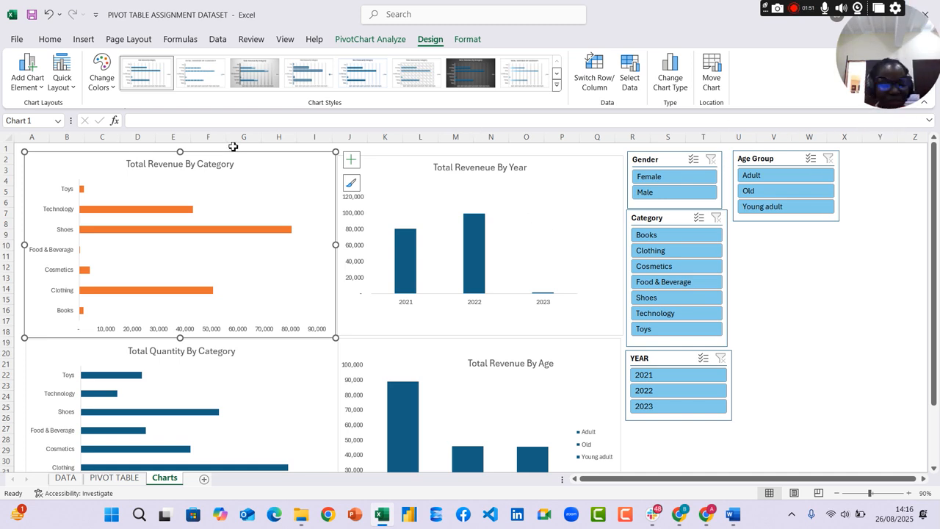
# Apply the orange-first Colorful palette to the Total Reveneue By Year and Total Revenue By Age charts
pyautogui.click(614, 160)
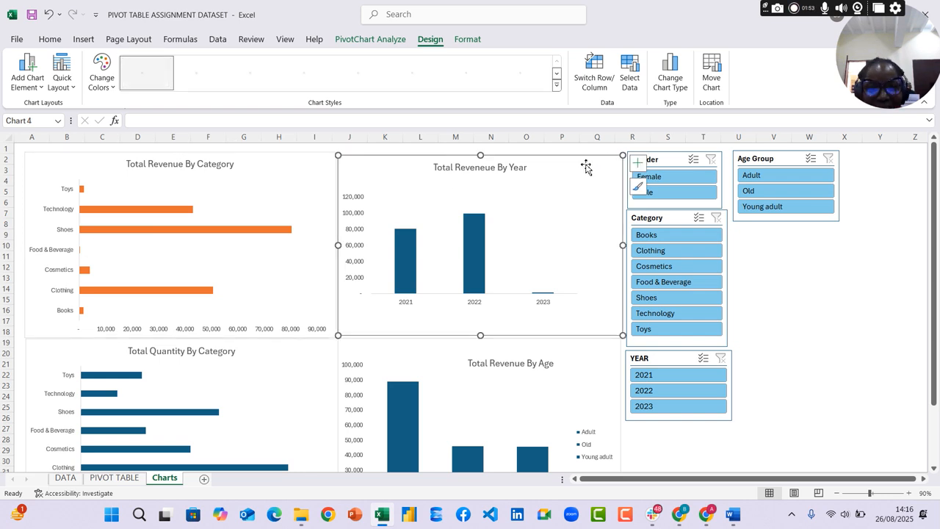
pyautogui.click(102, 79)
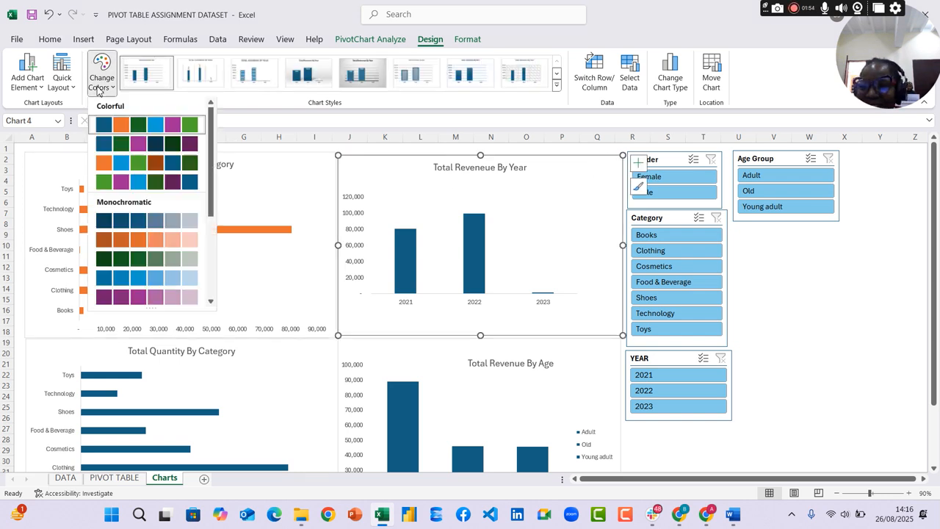
pyautogui.click(122, 163)
pyautogui.scroll(-4, 432, 269)
pyautogui.click(422, 229)
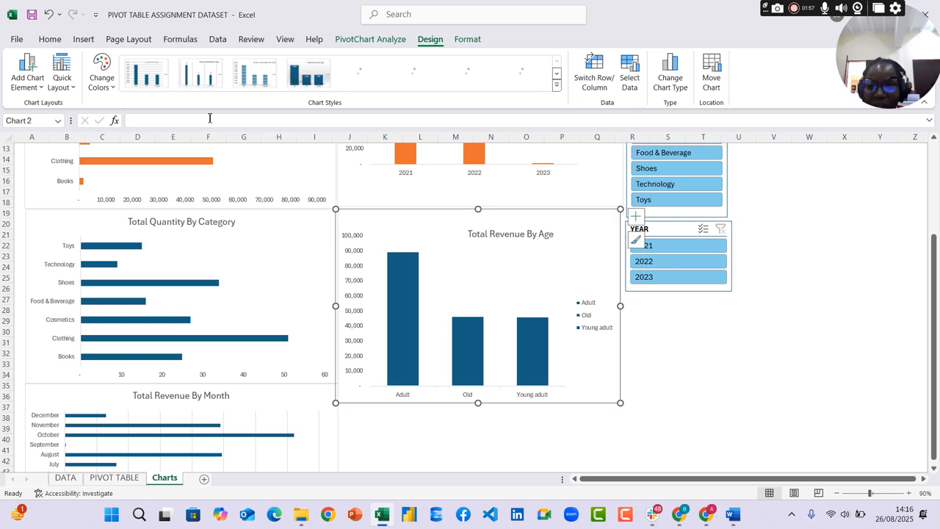
pyautogui.click(101, 74)
pyautogui.click(111, 167)
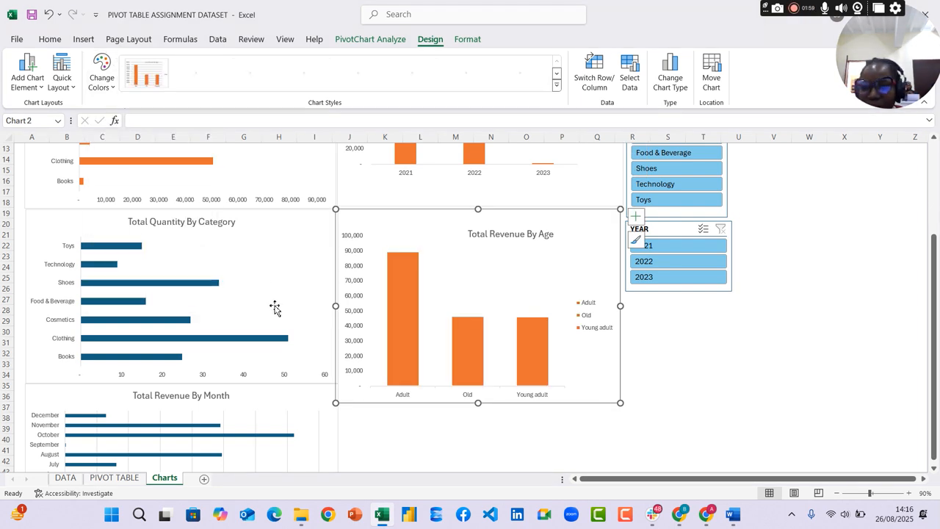
# Change the Total Quantity By Category and Total Revenue By Month charts to the same orange-first Colorful palette
pyautogui.click(286, 257)
pyautogui.click(101, 78)
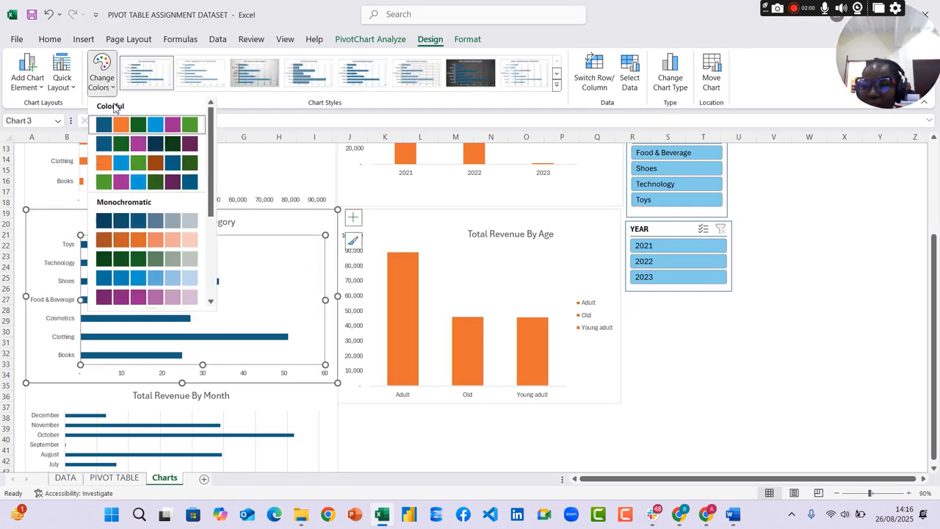
pyautogui.click(122, 163)
pyautogui.click(269, 393)
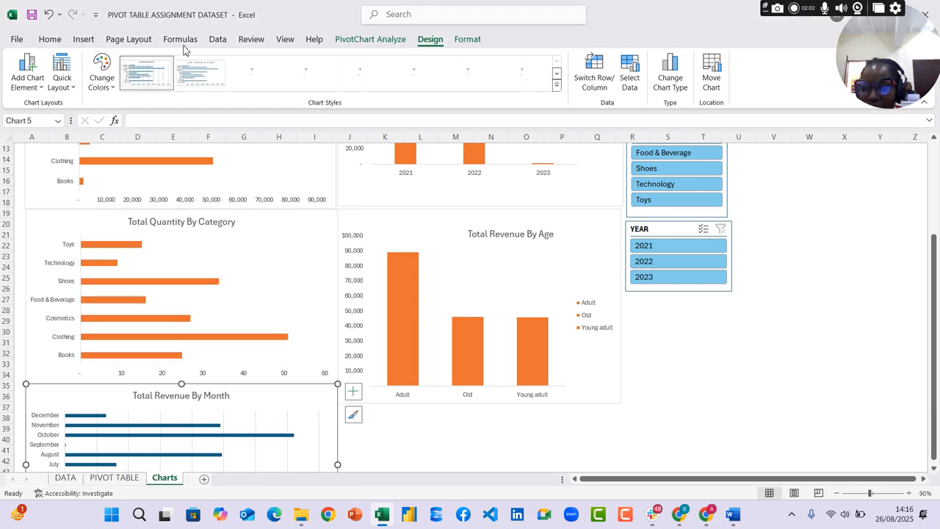
pyautogui.click(101, 78)
pyautogui.click(121, 182)
pyautogui.hotkey('ctrl', 'z')
pyautogui.scroll(-2, 250, 189)
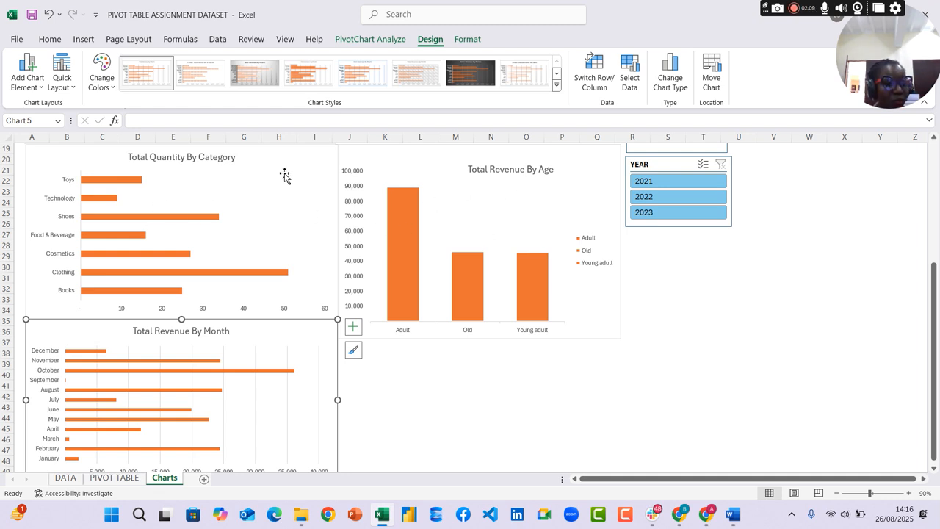
# Recolor the Total Revenue By Category chart with the dark green Monochromatic palette
pyautogui.scroll(6, 470, 213)
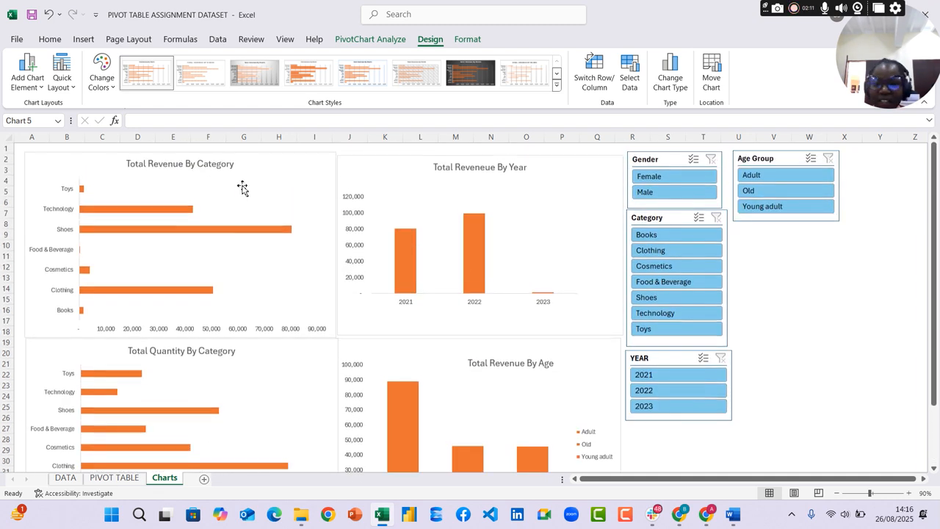
pyautogui.click(247, 175)
pyautogui.click(101, 77)
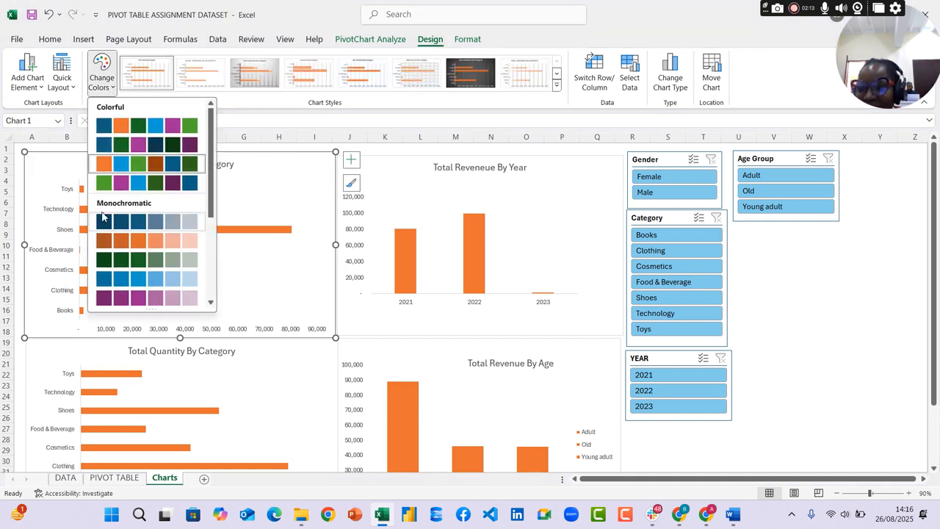
pyautogui.click(111, 259)
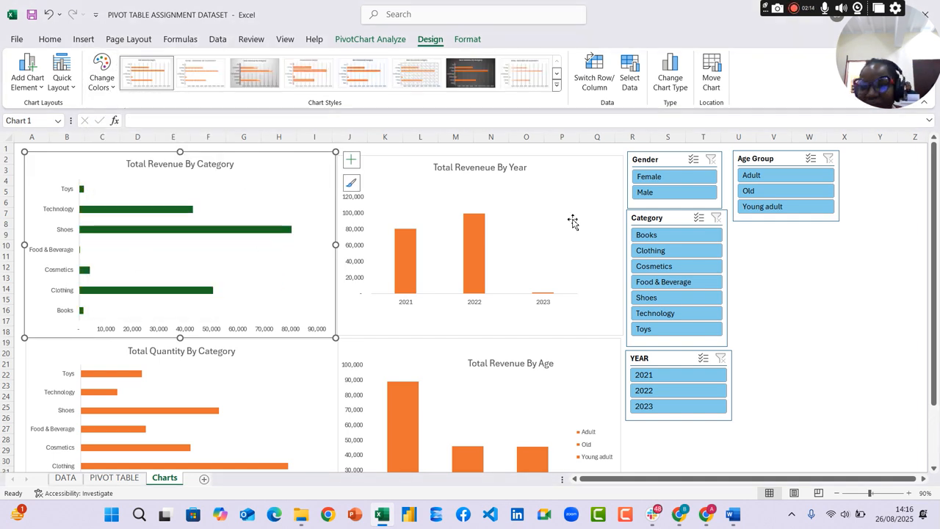
# Recolor the Total Reveneue By Year and Total Quantity By Category charts with the dark green Monochromatic palette
pyautogui.click(548, 184)
pyautogui.click(102, 73)
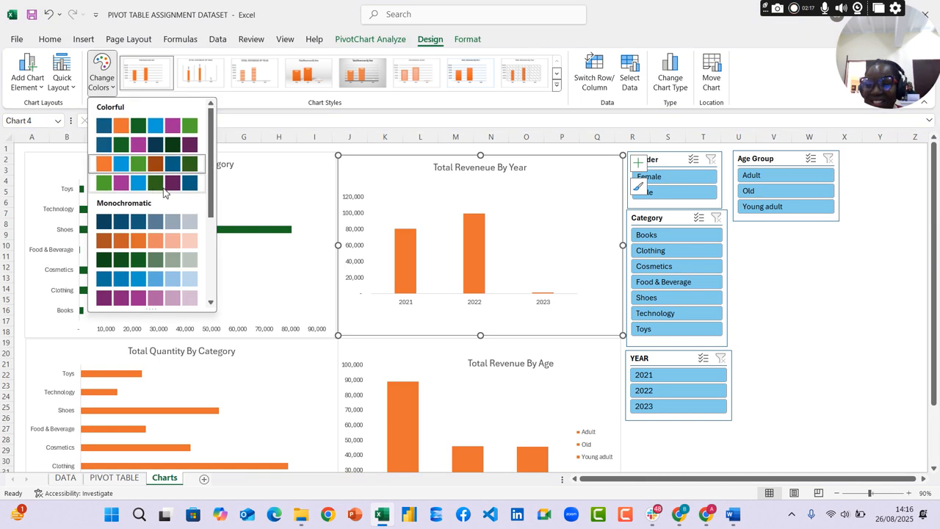
pyautogui.click(107, 258)
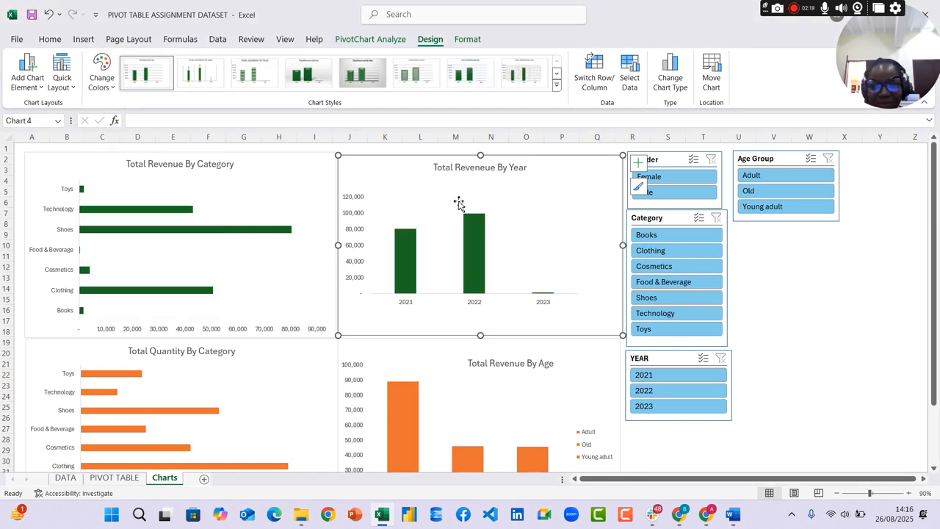
pyautogui.scroll(-2, 448, 202)
pyautogui.click(306, 294)
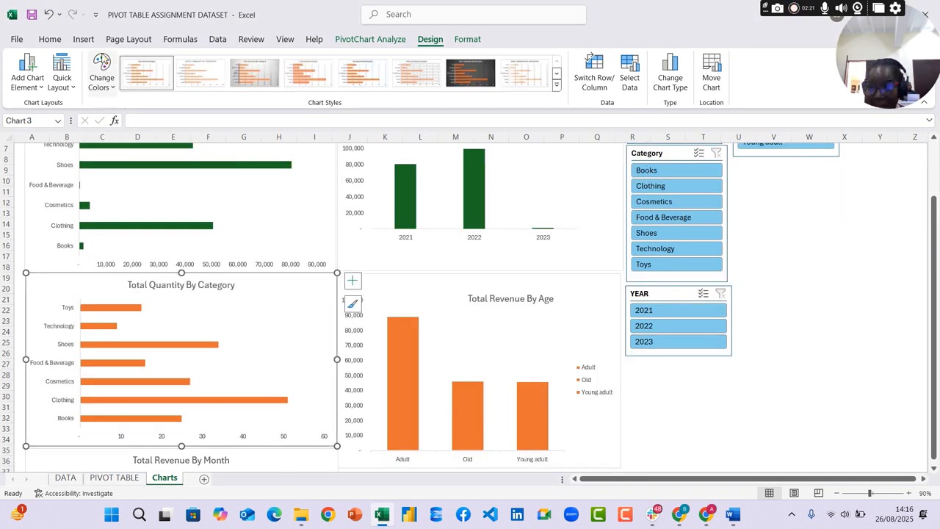
pyautogui.click(102, 73)
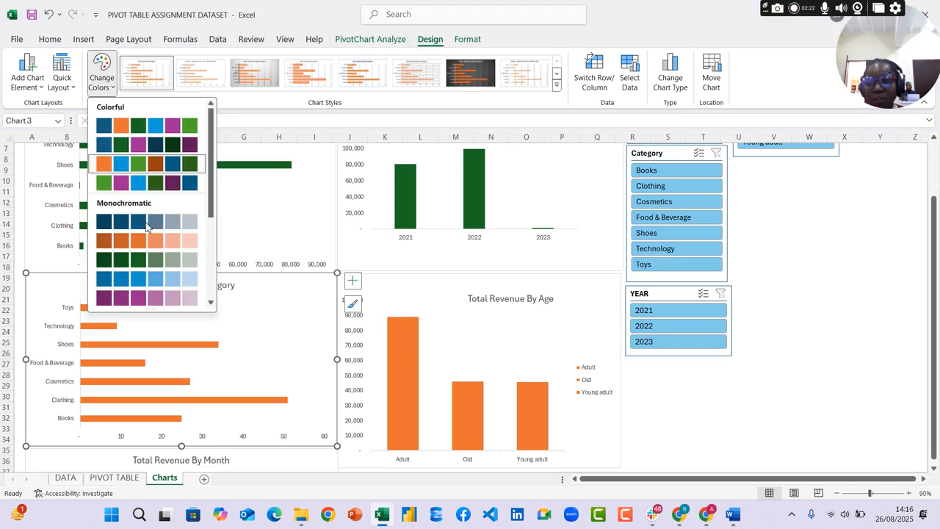
pyautogui.click(103, 258)
# Apply the dark green Monochromatic palette to the Total Revenue By Age and Total Revenue By Month charts
pyautogui.click(617, 277)
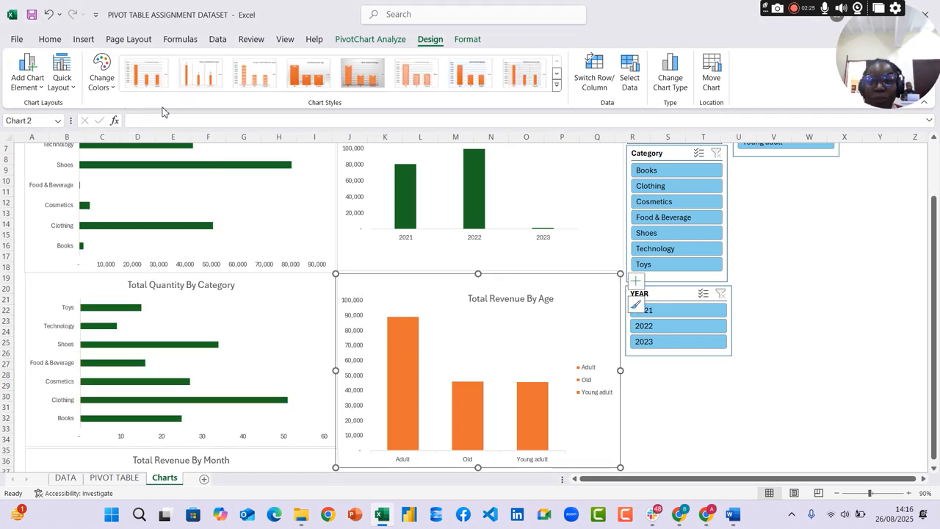
pyautogui.click(101, 73)
pyautogui.click(108, 265)
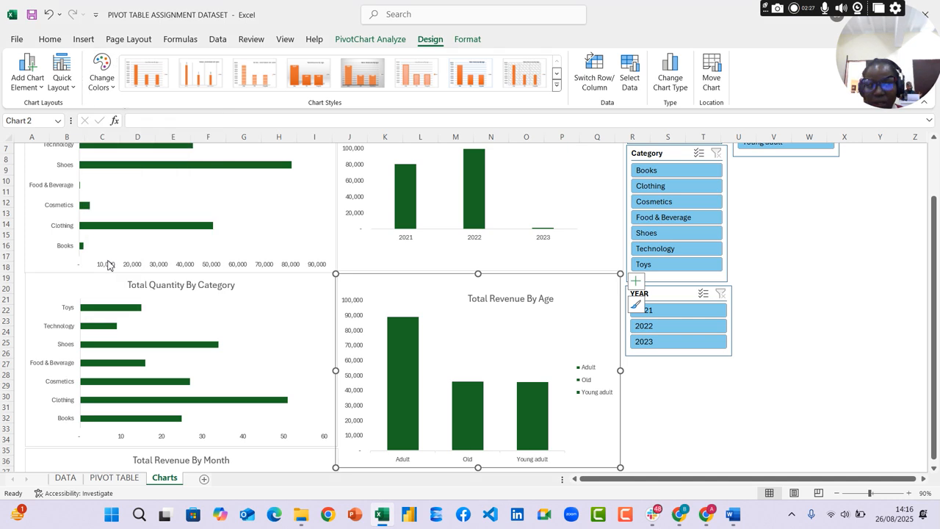
pyautogui.scroll(-4, 781, 330)
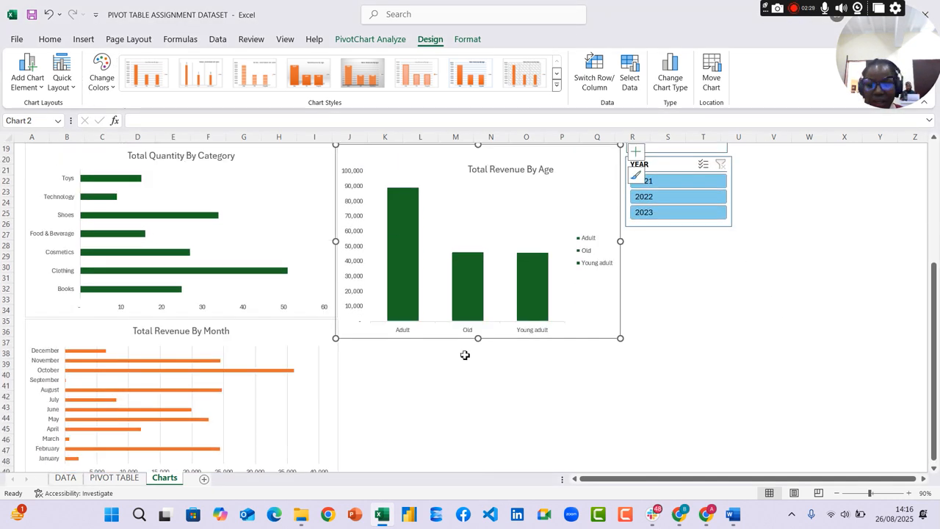
pyautogui.click(300, 336)
pyautogui.click(111, 78)
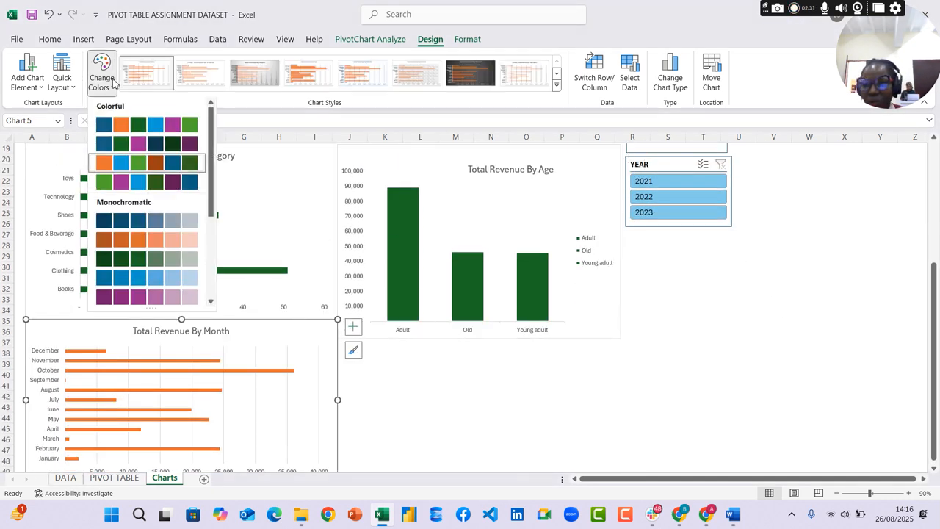
pyautogui.click(105, 261)
pyautogui.scroll(1, 824, 324)
pyautogui.scroll(6, 824, 324)
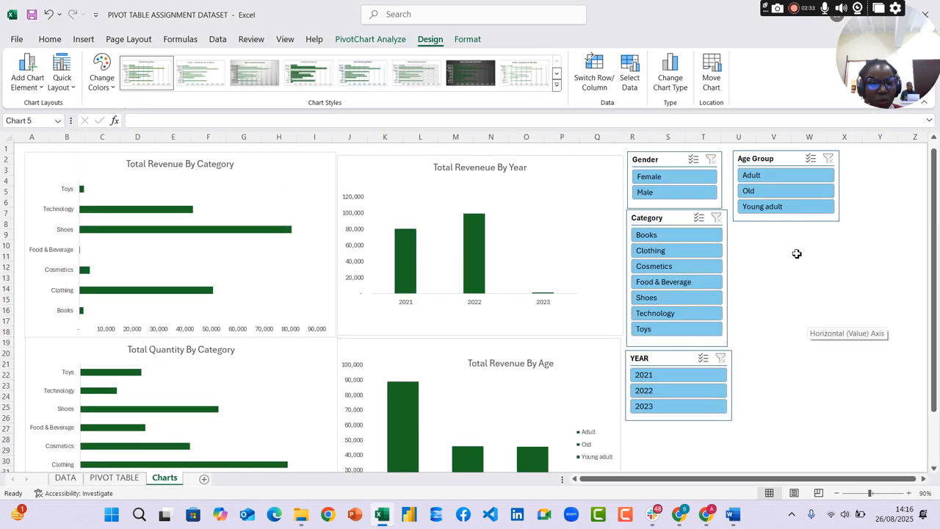
# Review the Gender slicer's settings, including its name, header caption and item sorting options, without changing them
pyautogui.click(665, 161)
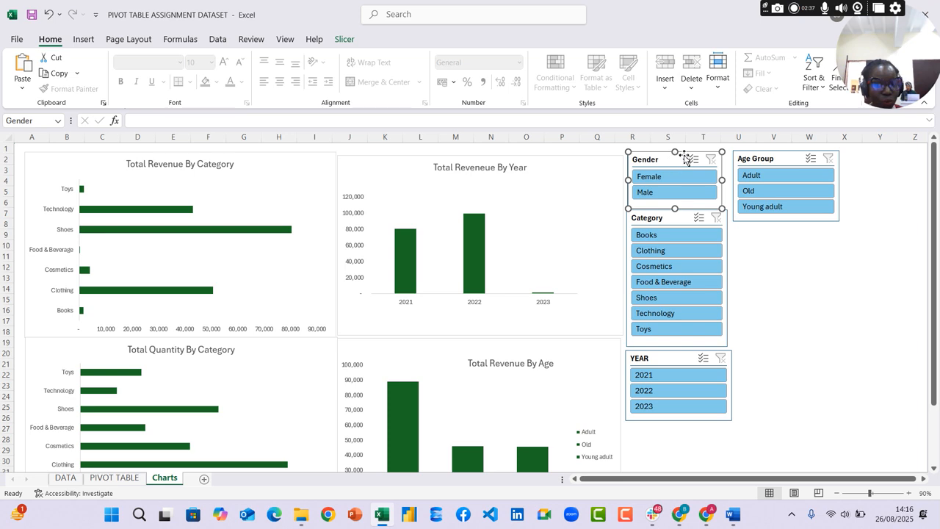
pyautogui.click(347, 41)
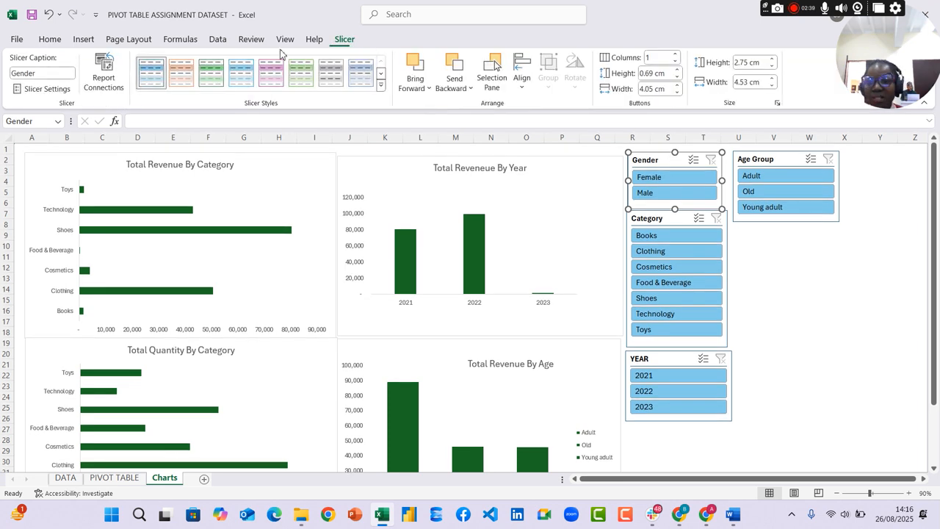
pyautogui.click(42, 90)
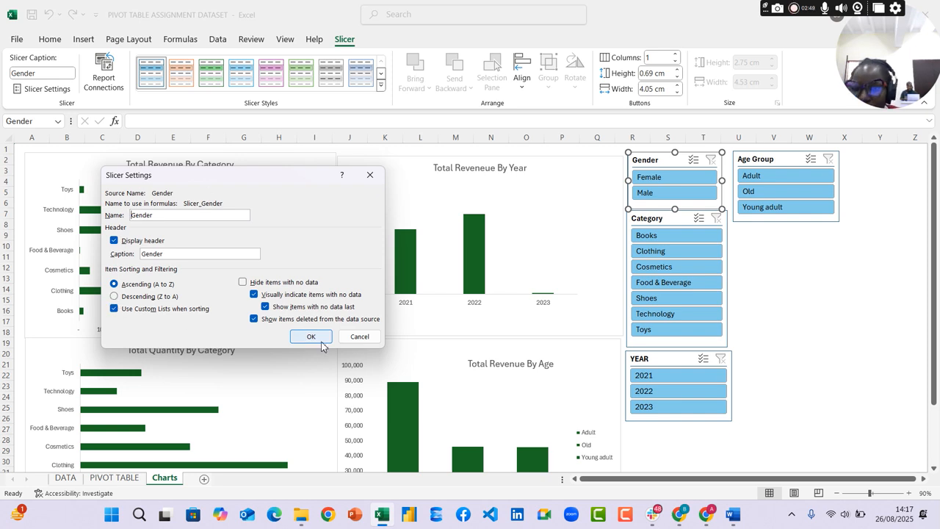
pyautogui.click(320, 340)
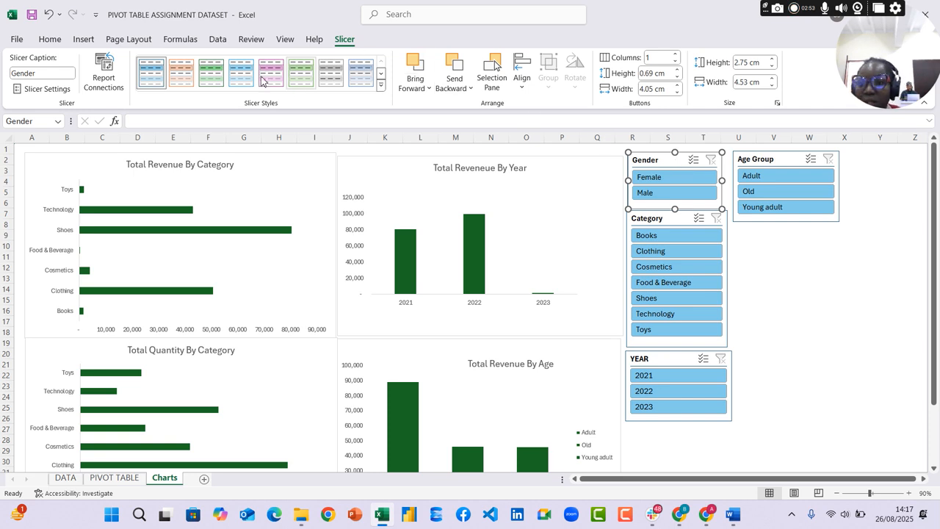
# Apply the dark green style from the Dark group to the Gender and Category slicers
pyautogui.click(381, 85)
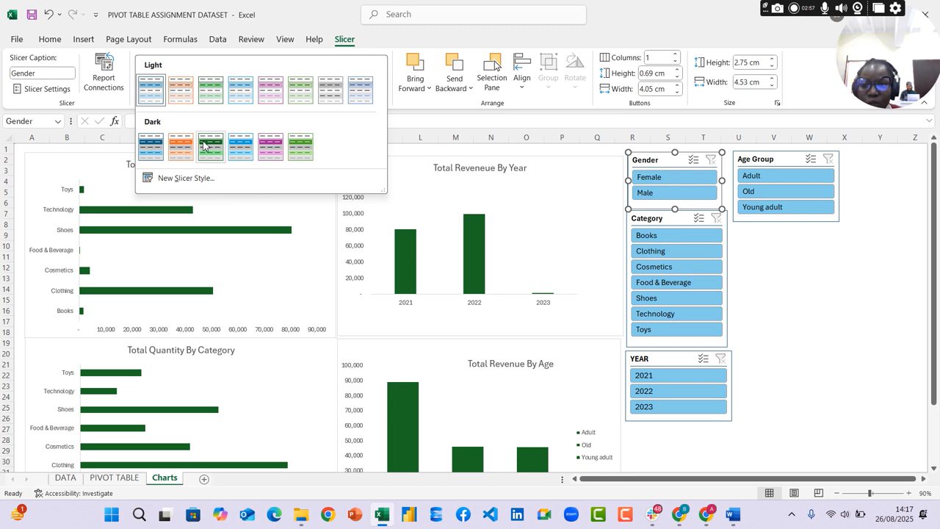
pyautogui.click(222, 155)
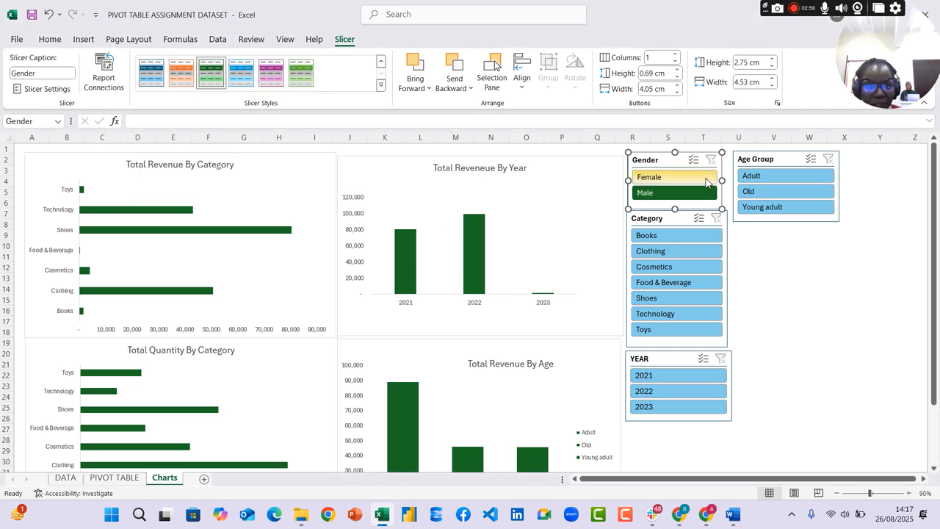
pyautogui.click(683, 220)
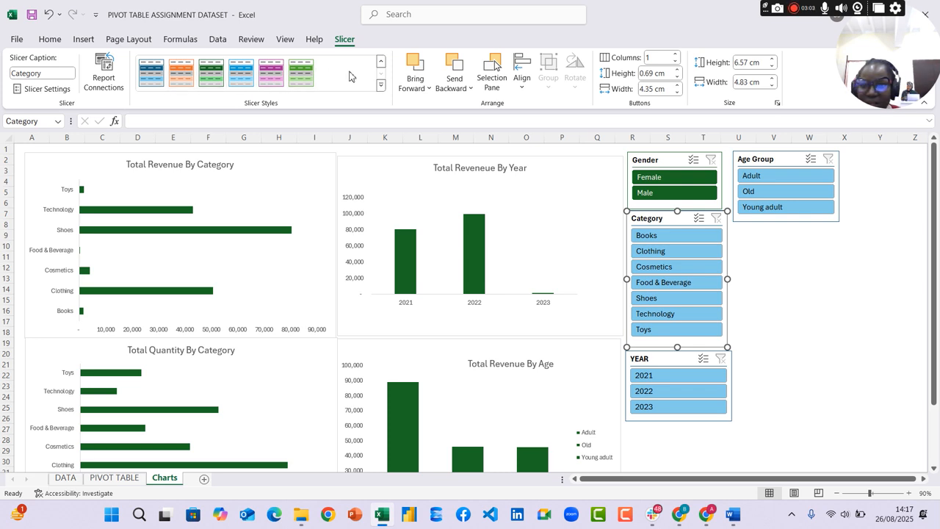
pyautogui.click(382, 87)
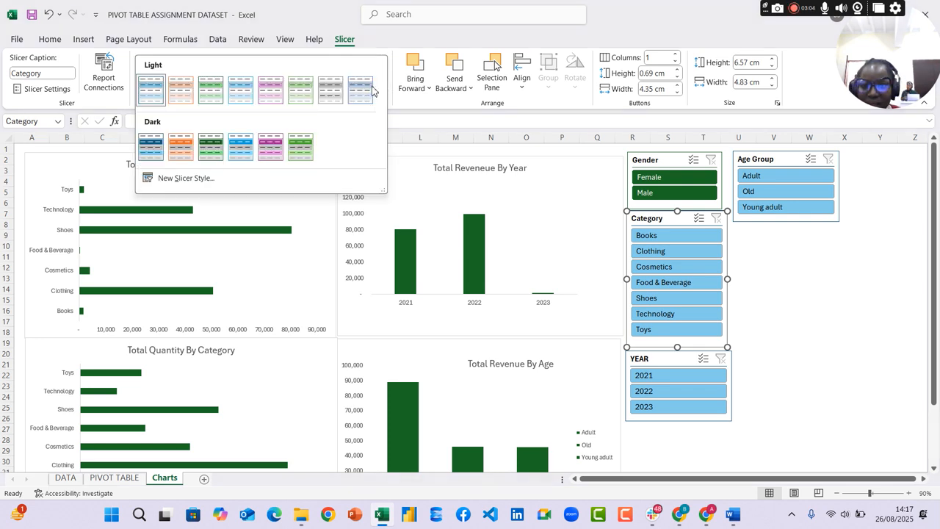
pyautogui.click(217, 150)
# Give the YEAR and Age Group slicers the same dark green slicer style
pyautogui.click(670, 359)
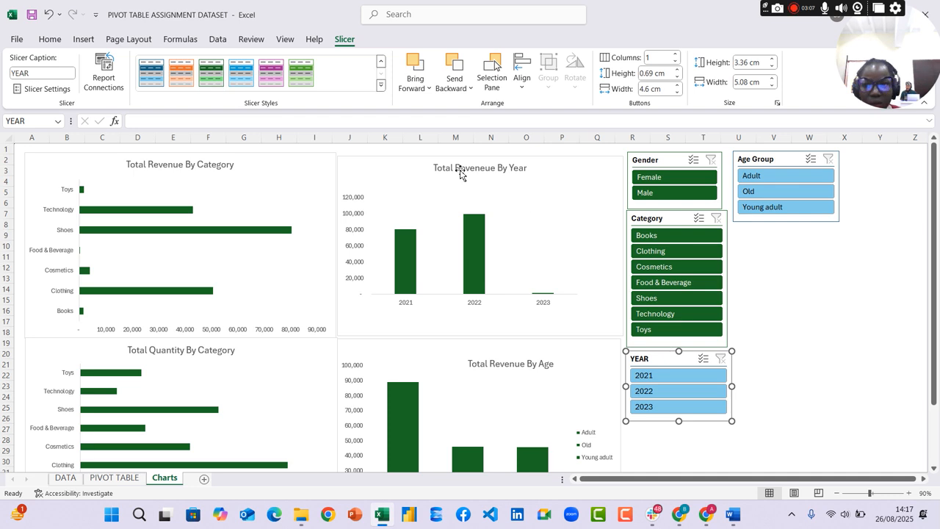
pyautogui.click(211, 72)
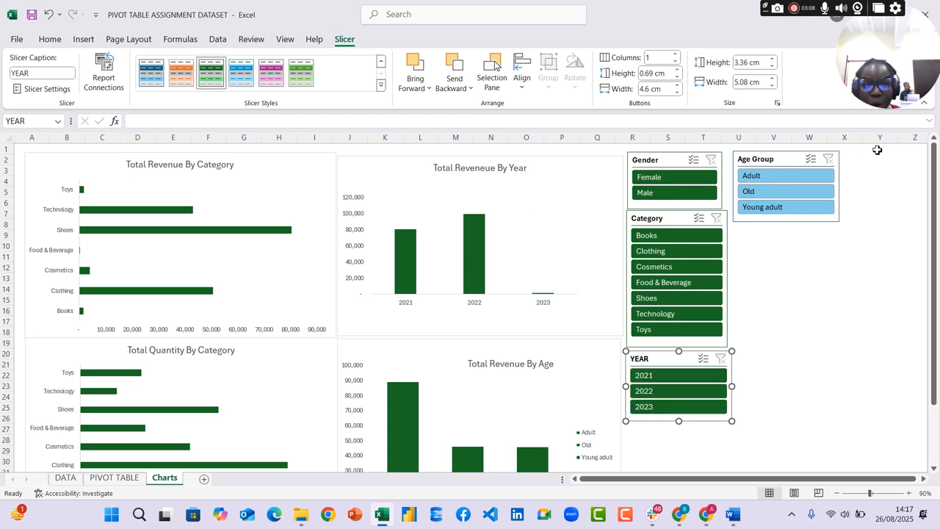
pyautogui.click(799, 156)
pyautogui.click(211, 74)
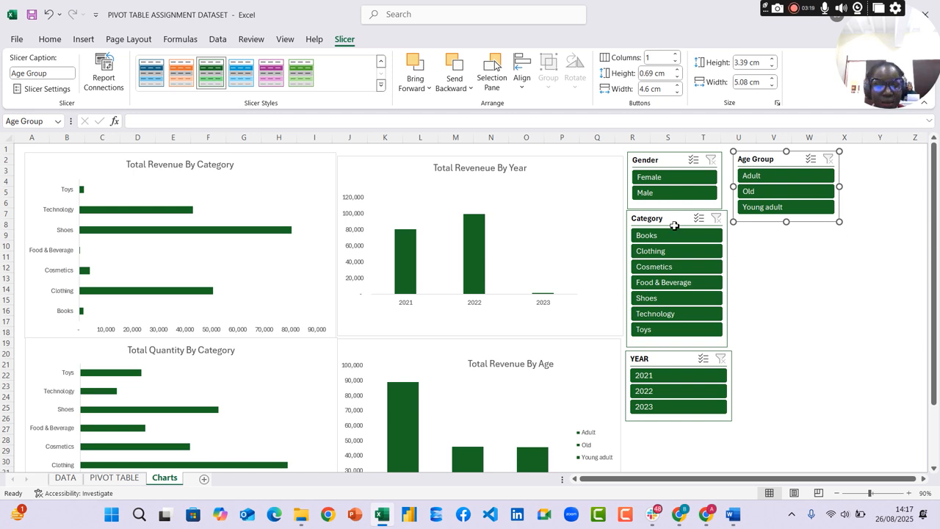
# Check which date fields can be used for a timeline on the product revenue pivot table in the PIVOT TABLE sheet
pyautogui.click(292, 163)
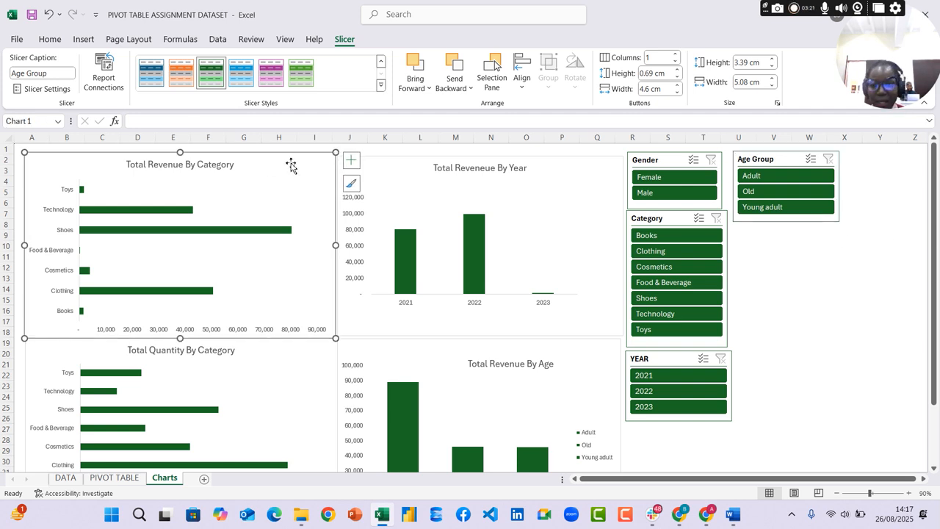
pyautogui.click(114, 478)
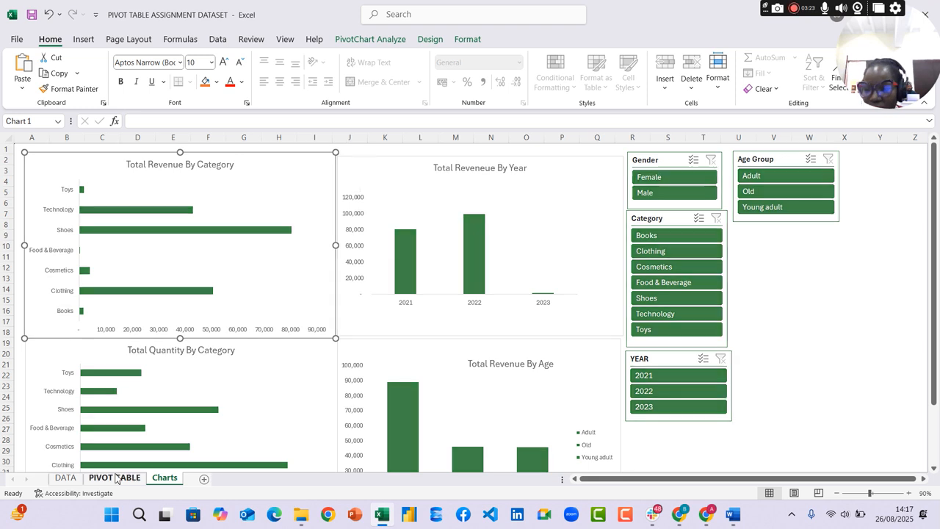
pyautogui.click(80, 206)
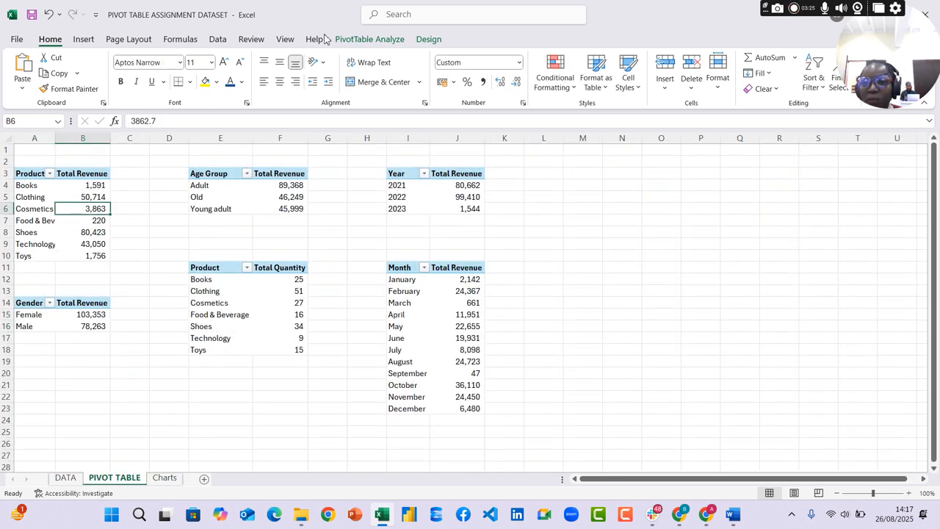
pyautogui.click(371, 40)
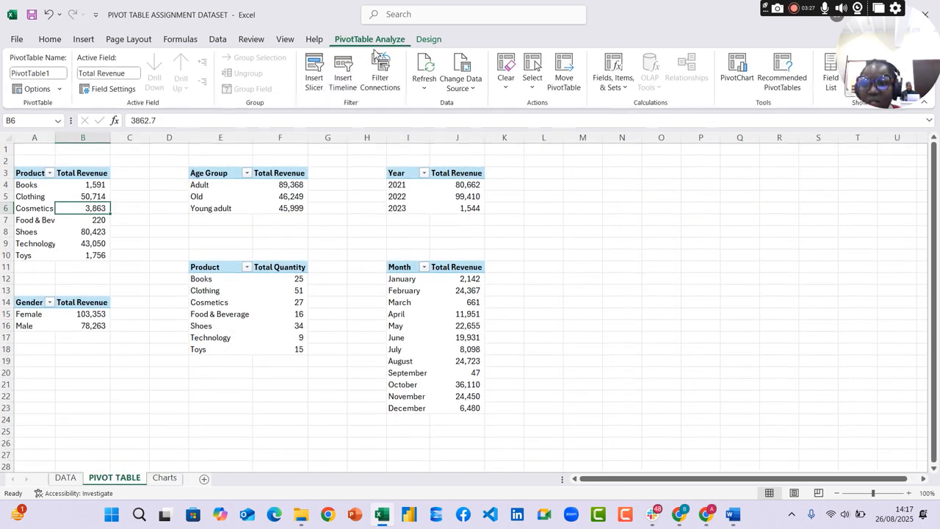
pyautogui.click(347, 79)
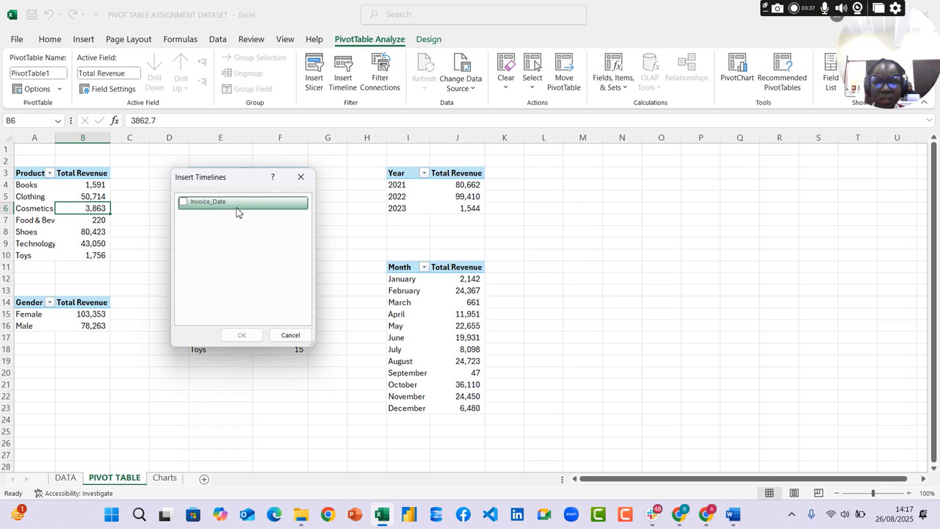
pyautogui.click(301, 177)
# Look through the fields offered for slicers on the product revenue pivot table without inserting one
pyautogui.click(55, 195)
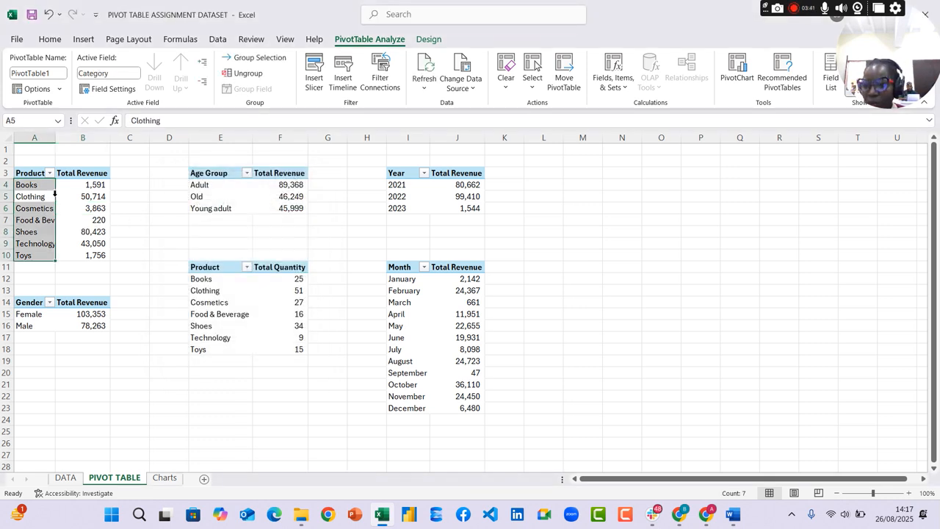
pyautogui.click(326, 82)
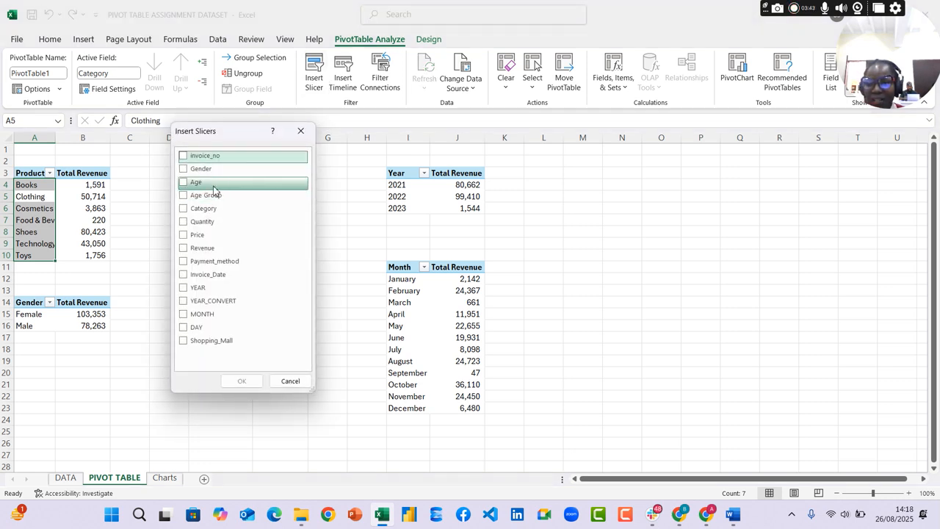
pyautogui.click(288, 383)
# Examine the column headings of the source data on the DATA sheet
pyautogui.click(54, 480)
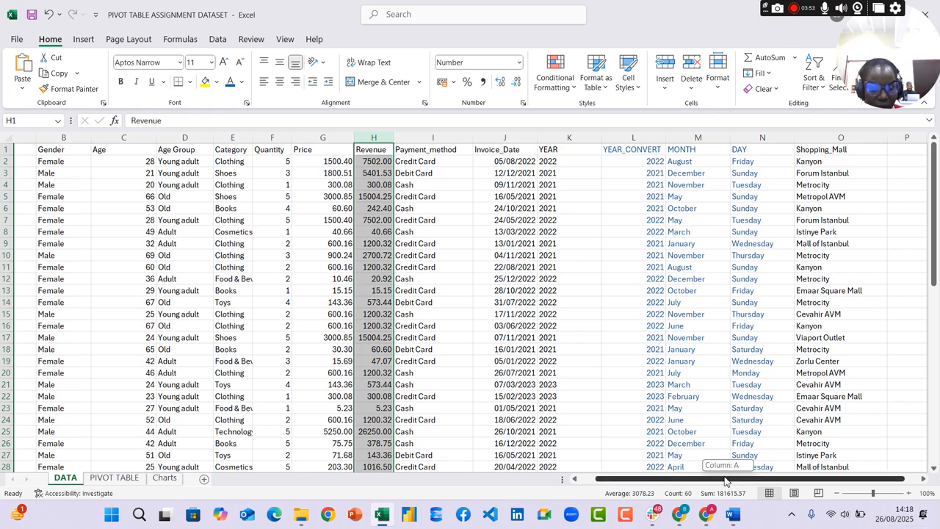
pyautogui.moveTo(723, 479); pyautogui.dragTo(687, 478)
pyautogui.click(73, 150)
pyautogui.click(107, 150)
pyautogui.click(159, 154)
pyautogui.click(238, 152)
pyautogui.click(281, 153)
# Return to the PIVOT TABLE sheet and review the slicer field list again, closing it without choosing a field
pyautogui.click(124, 479)
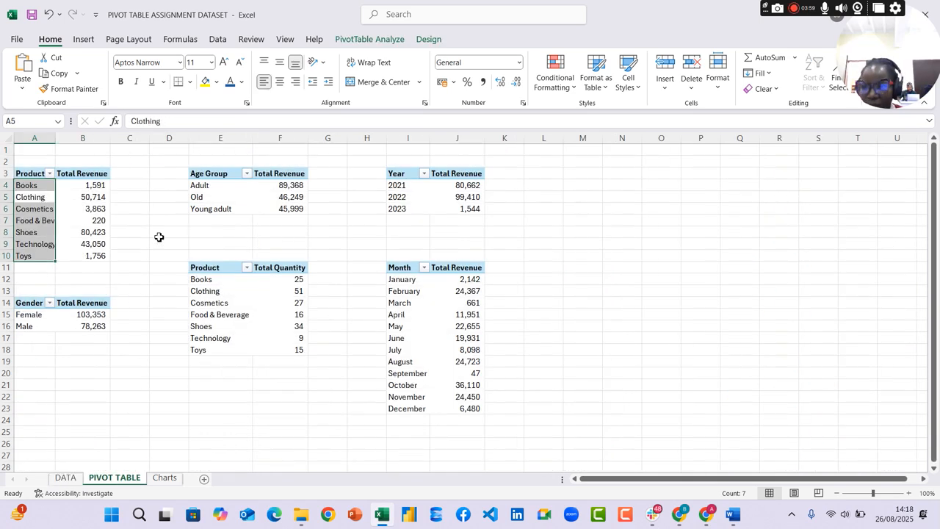
pyautogui.click(98, 188)
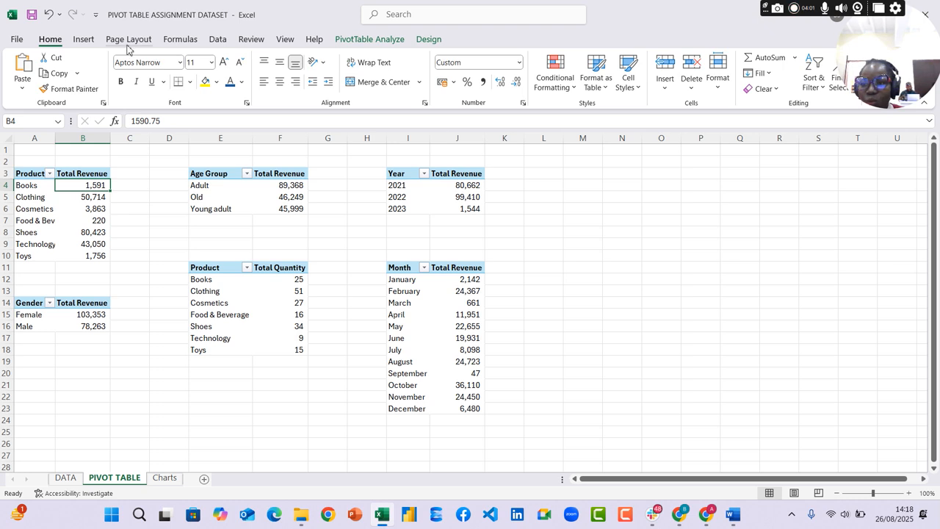
pyautogui.click(82, 40)
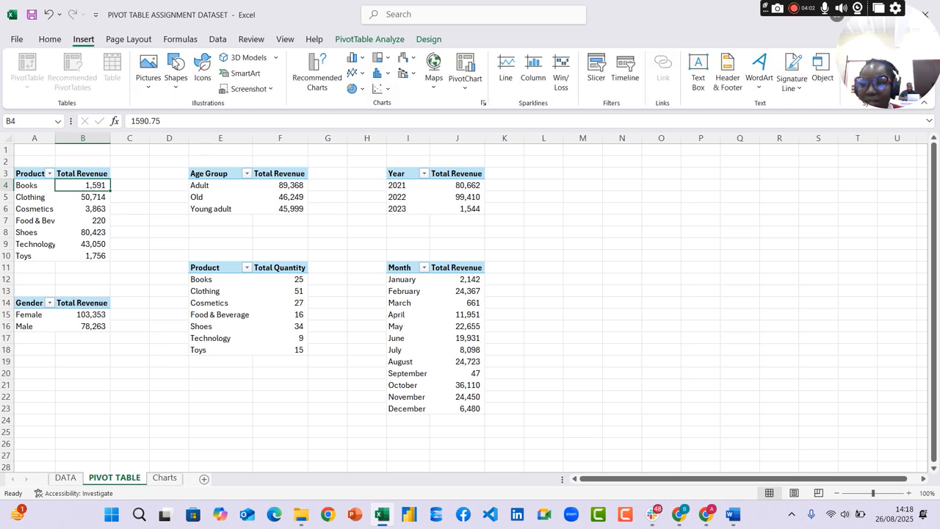
pyautogui.click(382, 40)
pyautogui.click(315, 70)
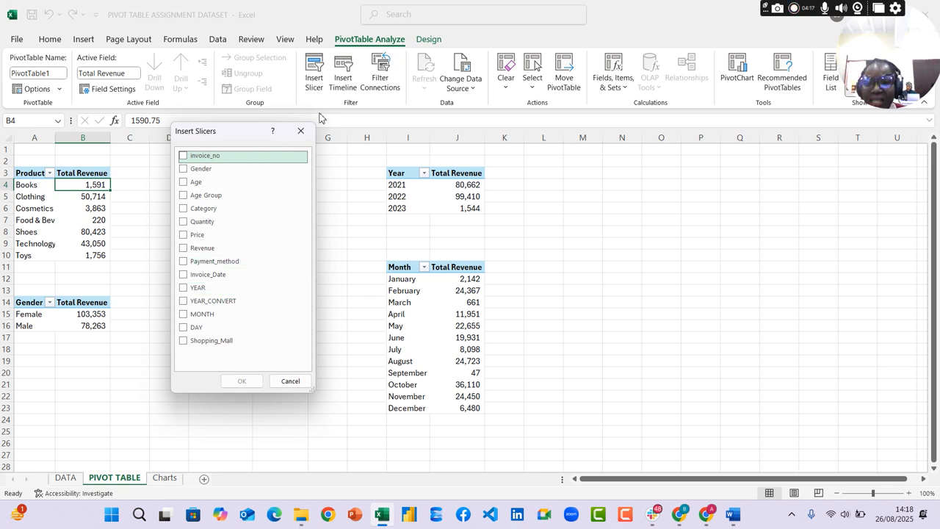
pyautogui.click(301, 131)
# Insert a timeline based on Invoice_Date for the product revenue pivot table
pyautogui.click(64, 197)
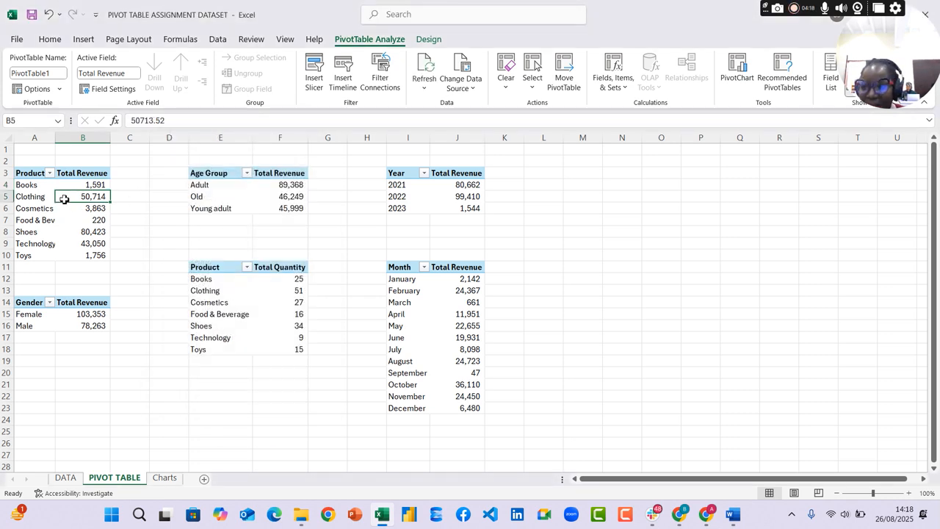
pyautogui.click(346, 74)
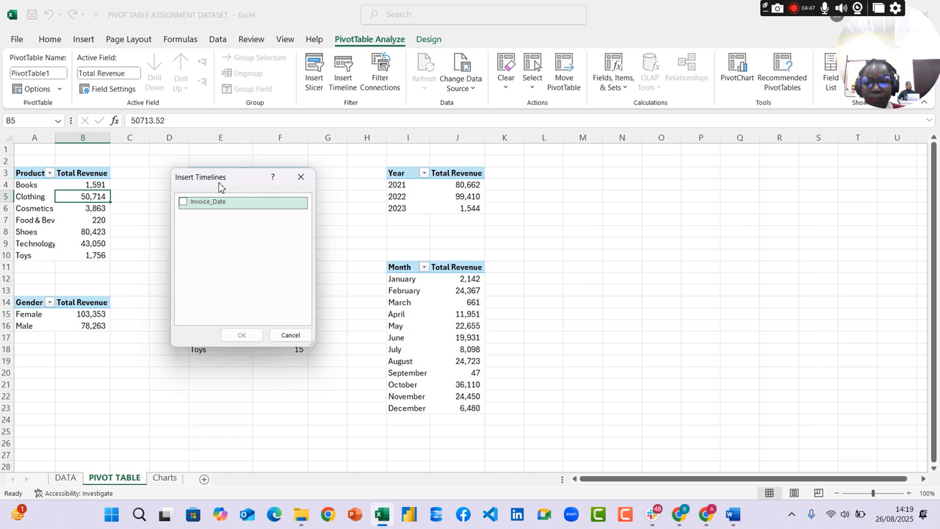
pyautogui.click(183, 202)
pyautogui.click(247, 335)
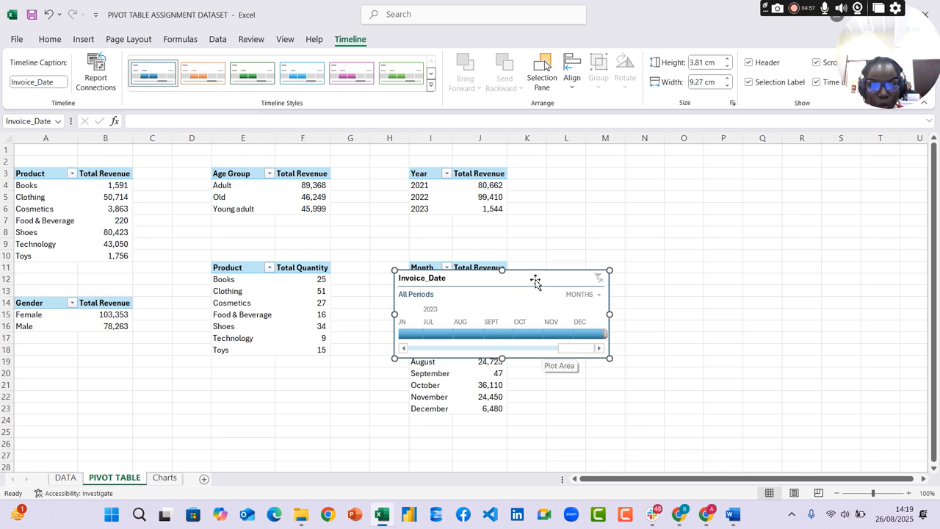
# Move the Invoice_Date timeline to the empty cells beside the Year table and try its DAYS and MONTHS time levels
pyautogui.moveTo(540, 277); pyautogui.dragTo(685, 207)
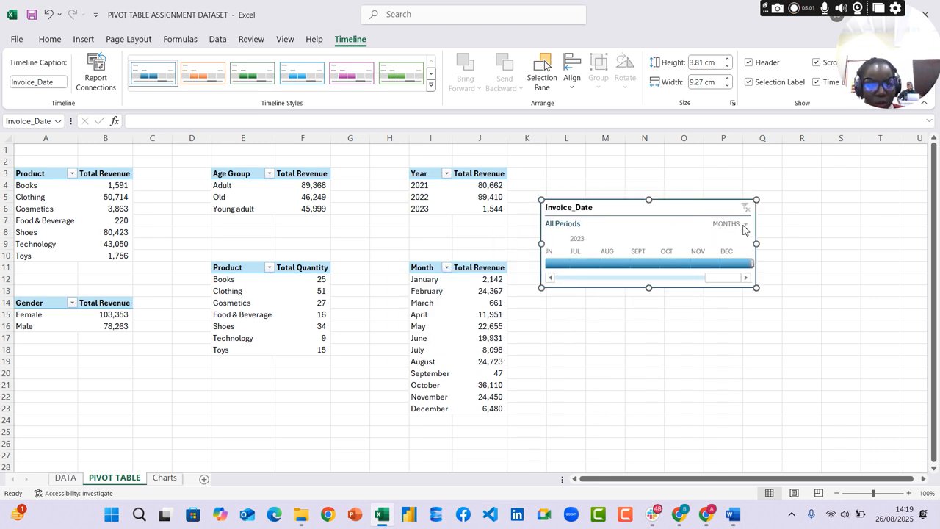
pyautogui.click(745, 224)
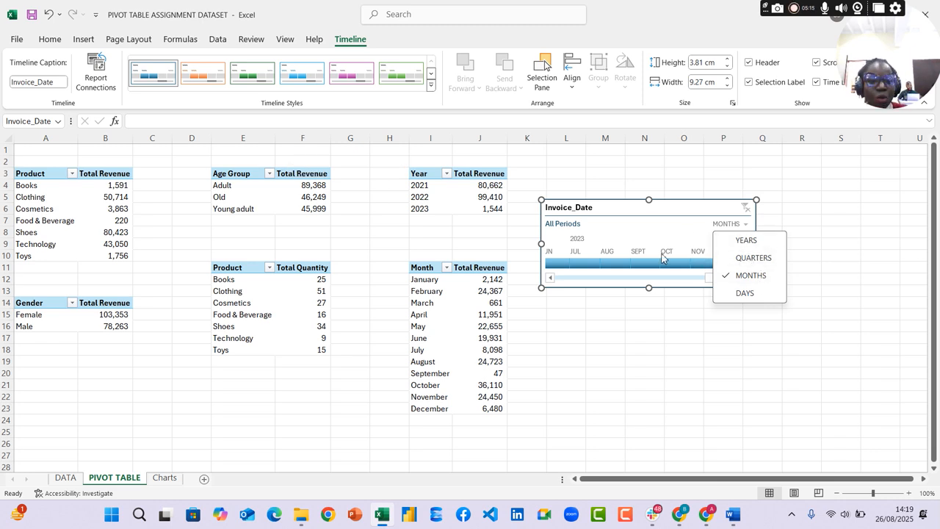
pyautogui.click(748, 296)
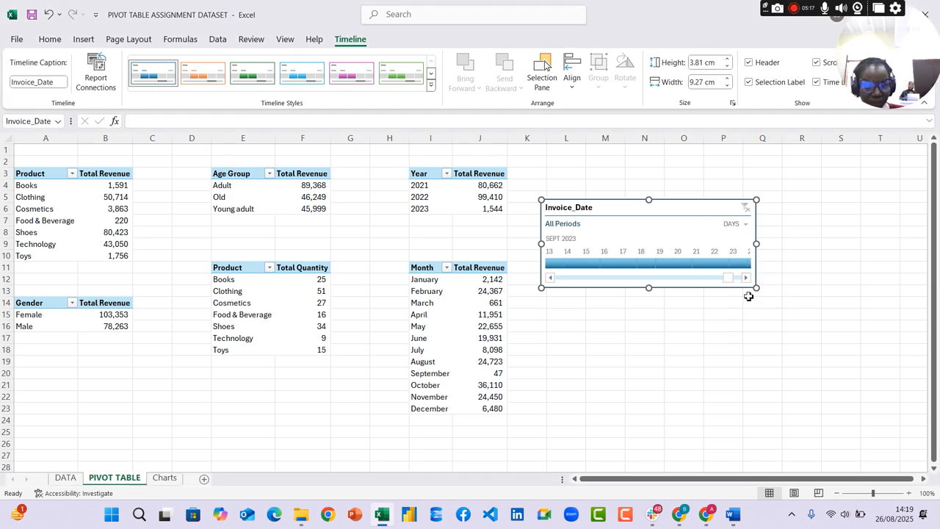
pyautogui.click(739, 224)
pyautogui.click(760, 278)
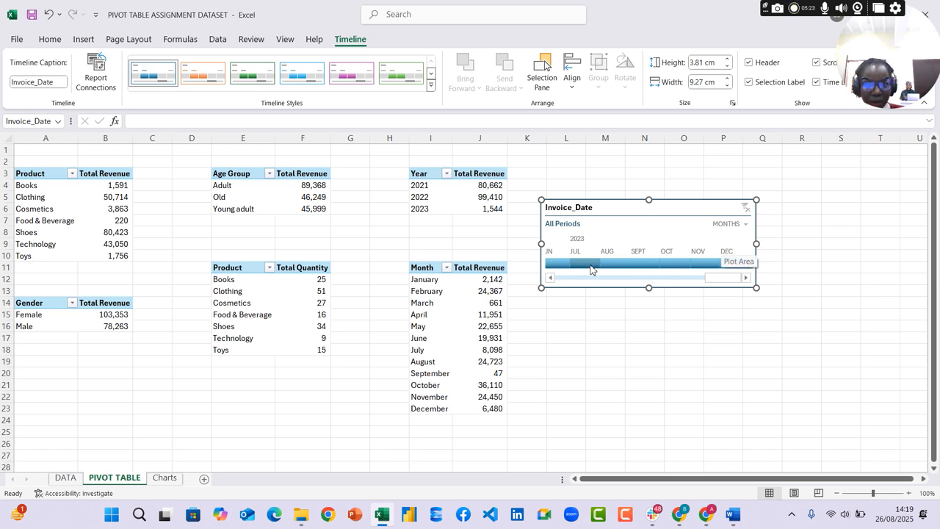
pyautogui.click(649, 279)
pyautogui.moveTo(649, 280); pyautogui.dragTo(768, 275)
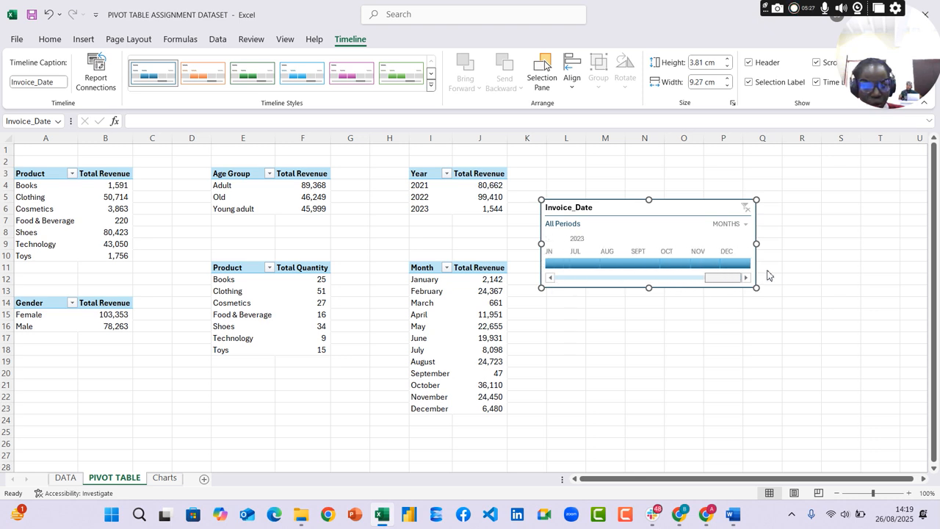
# Try the YEARS time level on the Invoice_Date timeline and set it to QUARTERS
pyautogui.click(746, 224)
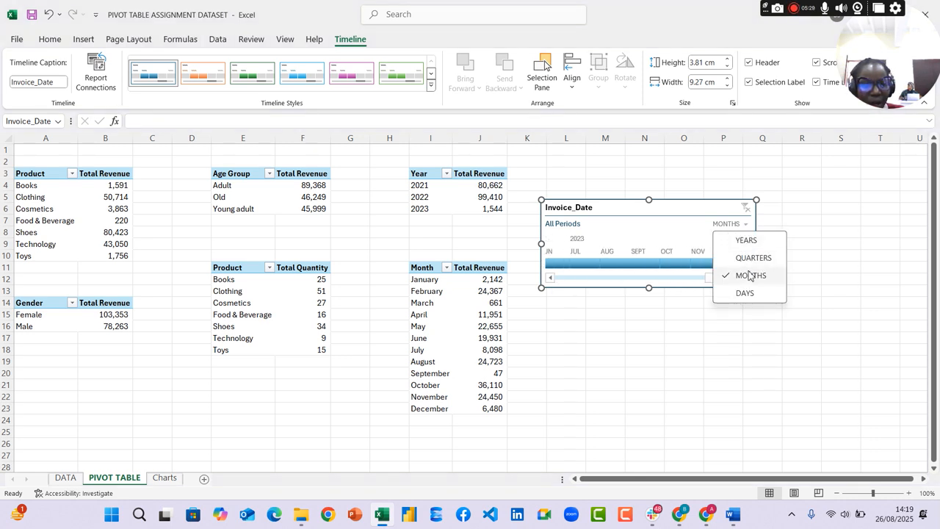
pyautogui.click(743, 244)
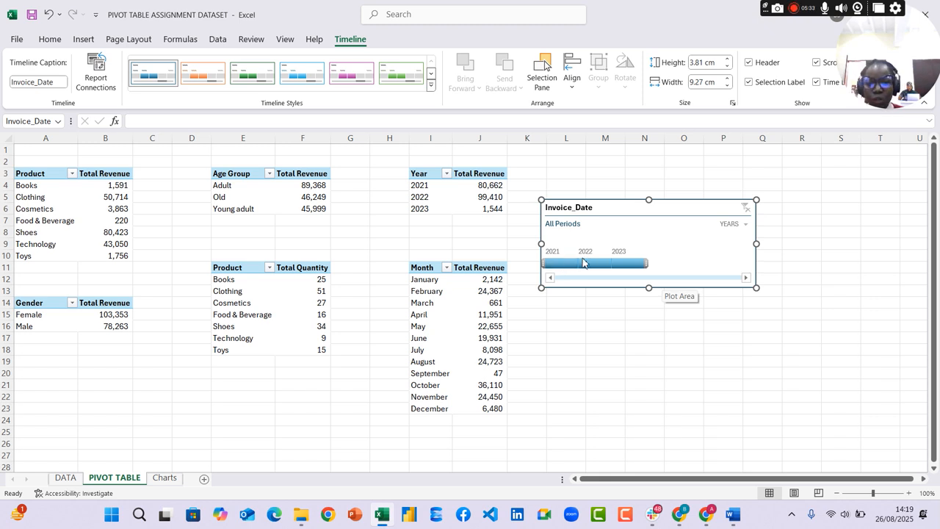
pyautogui.click(745, 224)
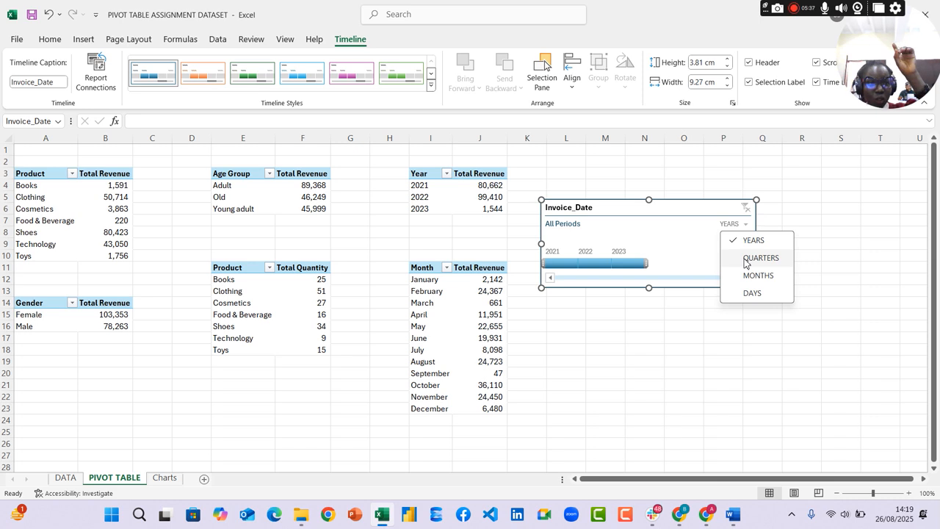
pyautogui.click(744, 263)
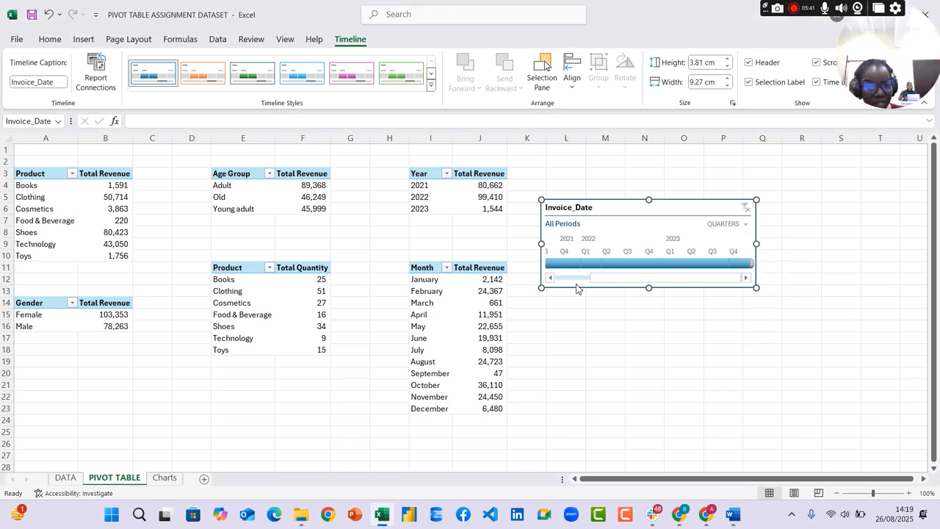
# Filter the product revenue pivot table by individual quarters on the timeline, including Q4 2021, Q1 2022, Q4 2022 and Q4 2023
pyautogui.moveTo(604, 280); pyautogui.dragTo(586, 276)
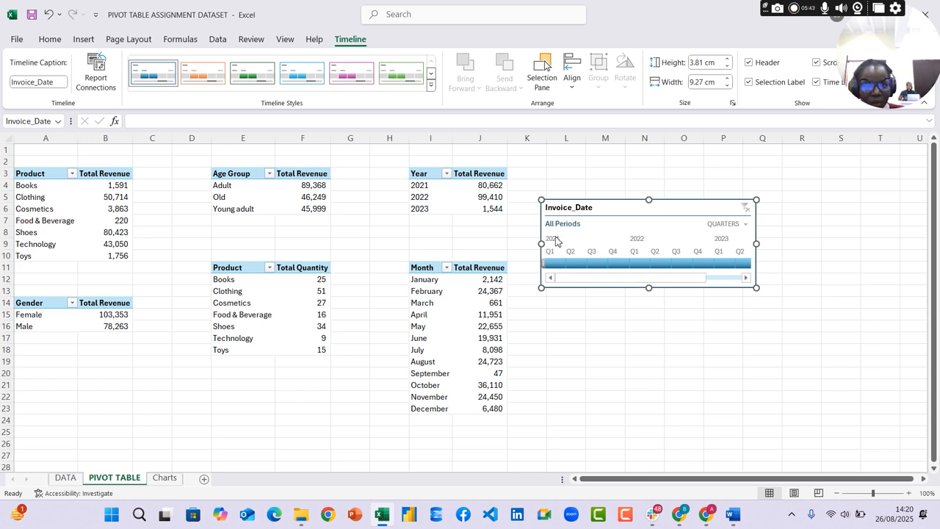
pyautogui.click(553, 264)
pyautogui.click(595, 263)
pyautogui.click(613, 260)
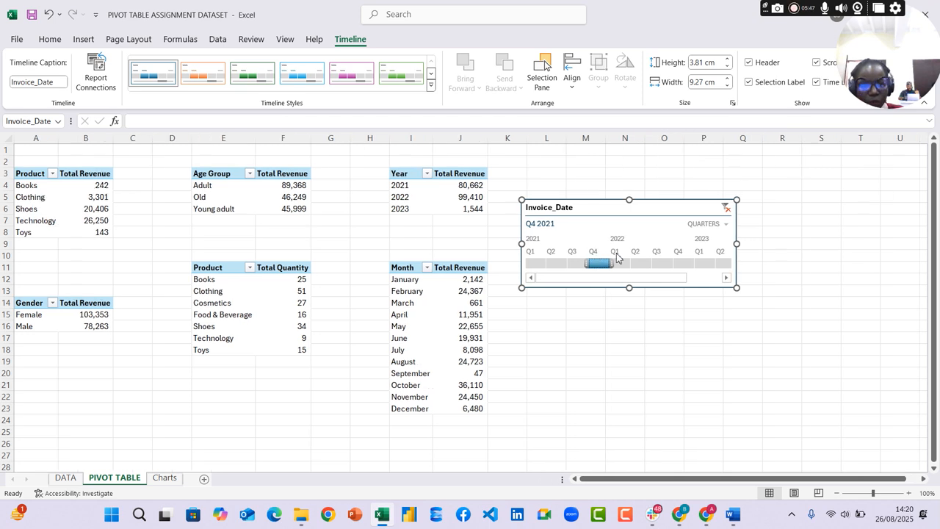
pyautogui.click(621, 263)
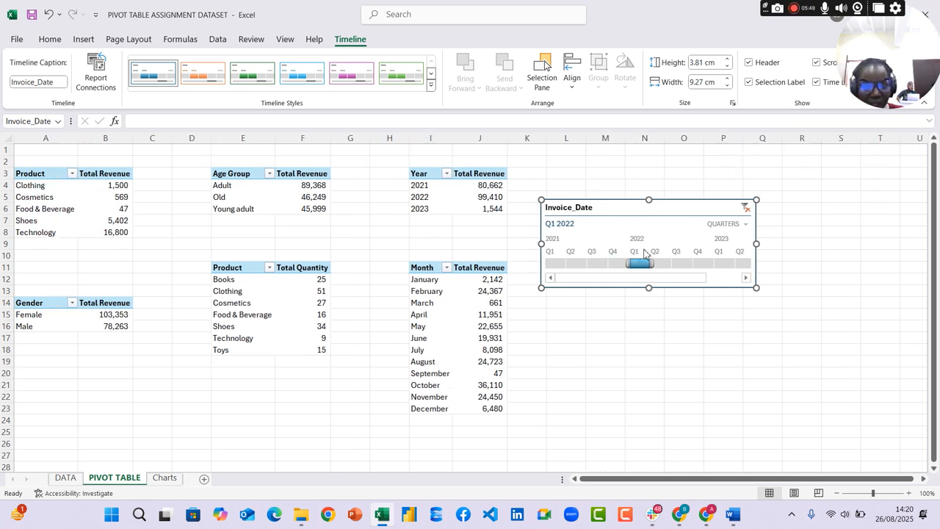
pyautogui.click(659, 262)
pyautogui.click(689, 262)
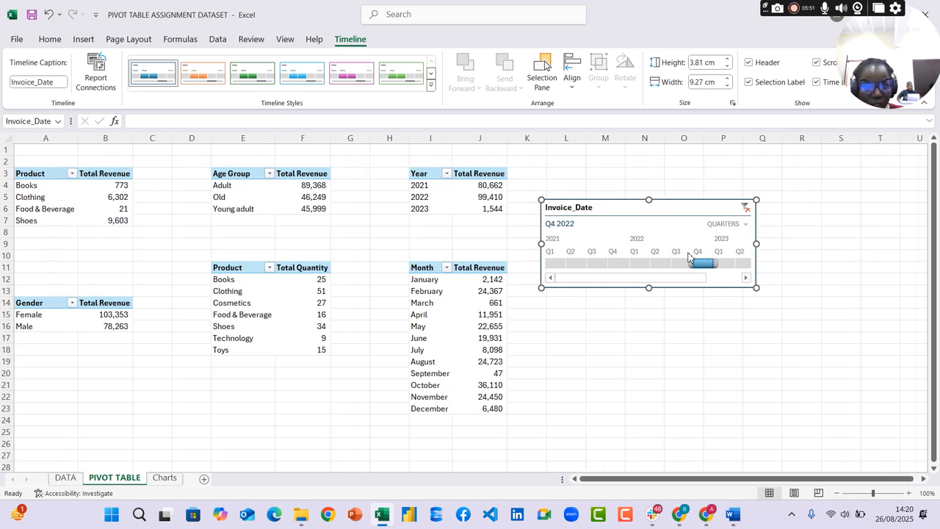
pyautogui.moveTo(689, 276); pyautogui.dragTo(722, 275)
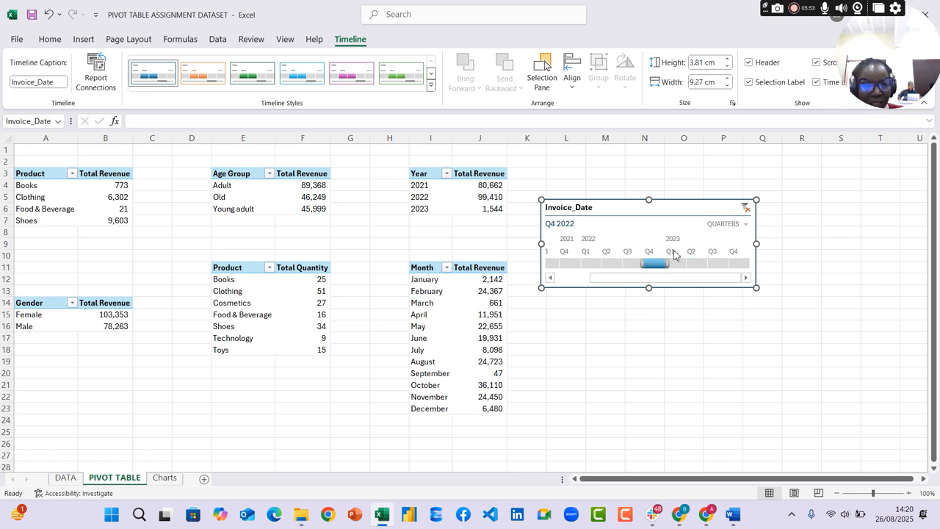
pyautogui.click(731, 263)
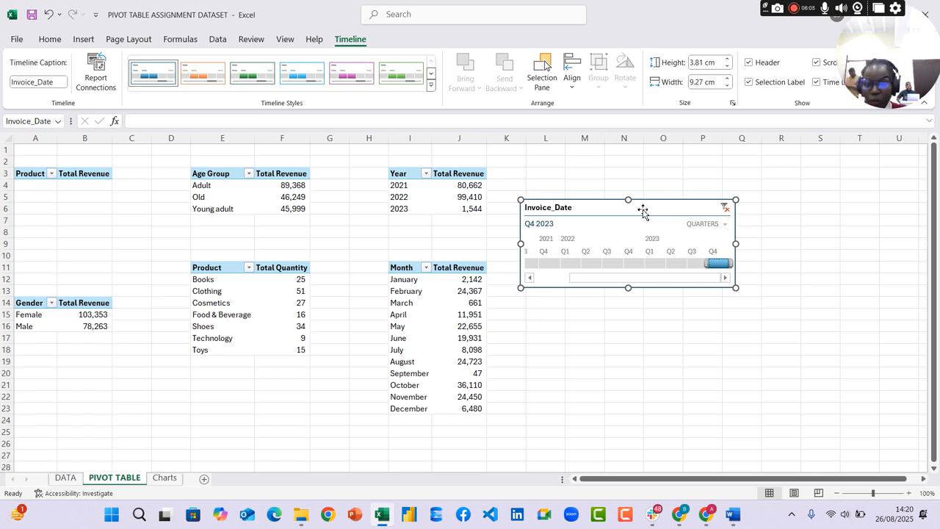
# Try moving the Invoice_Date timeline from the PIVOT TABLE sheet to cell W12 of the Charts sheet, and undo the paste
pyautogui.press('Delete')
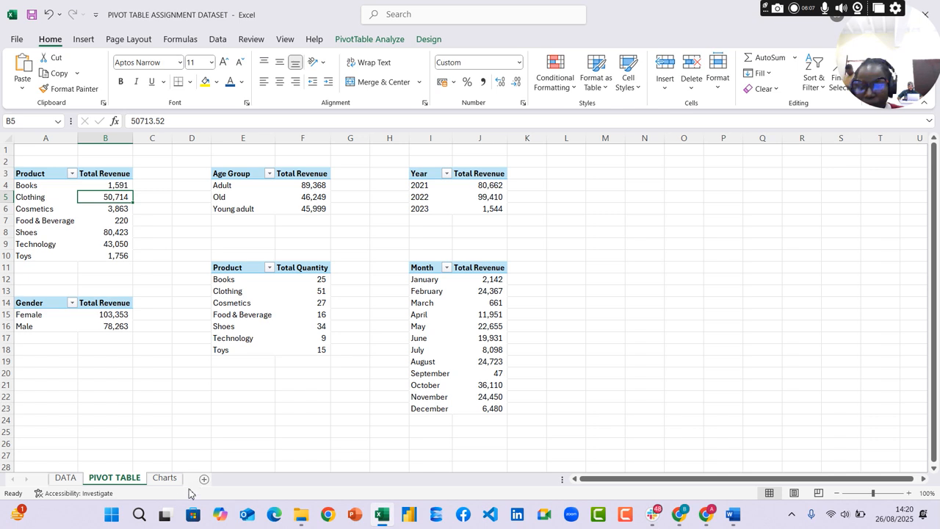
pyautogui.click(168, 479)
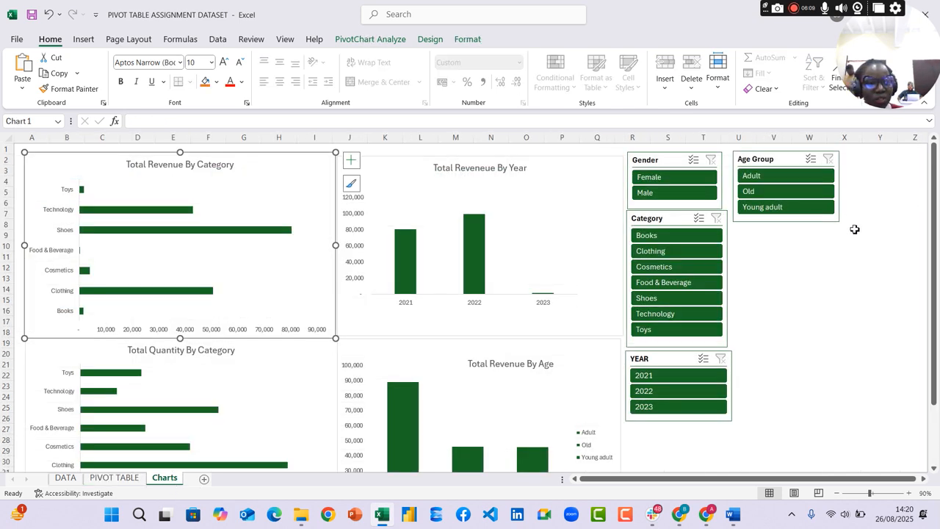
pyautogui.rightClick(799, 265)
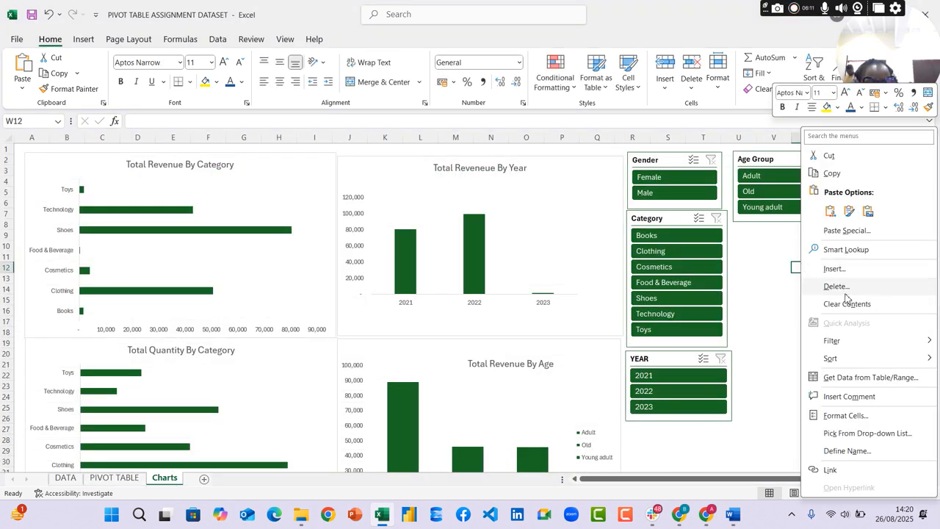
pyautogui.press('Escape')
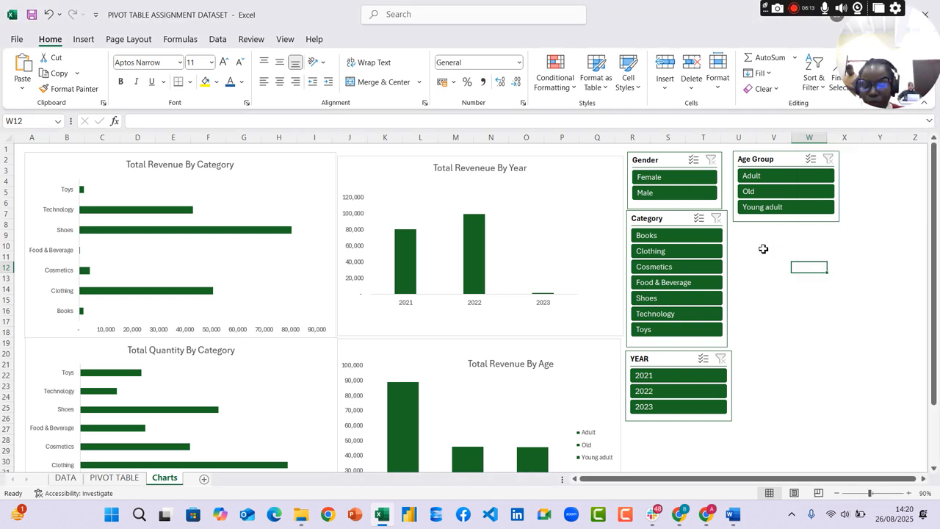
pyautogui.hotkey('ctrl', 'v')
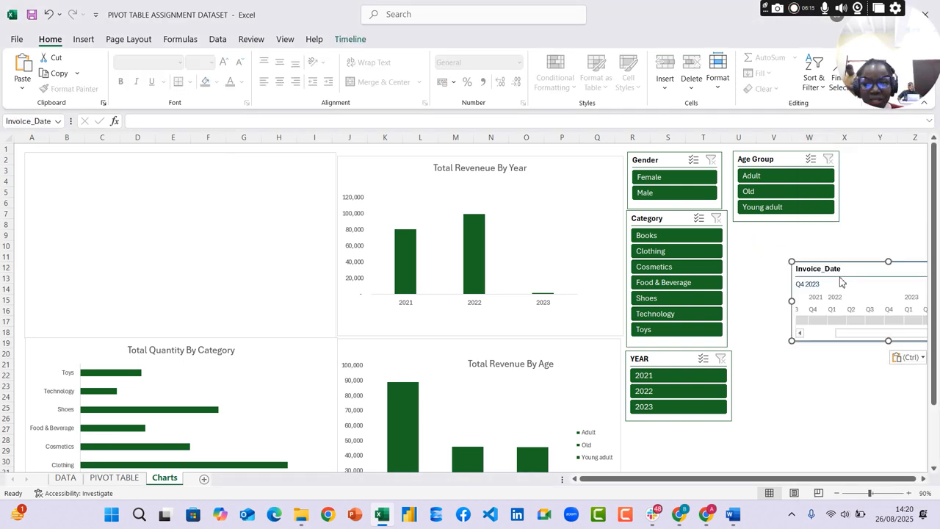
pyautogui.hotkey('ctrl', 'z')
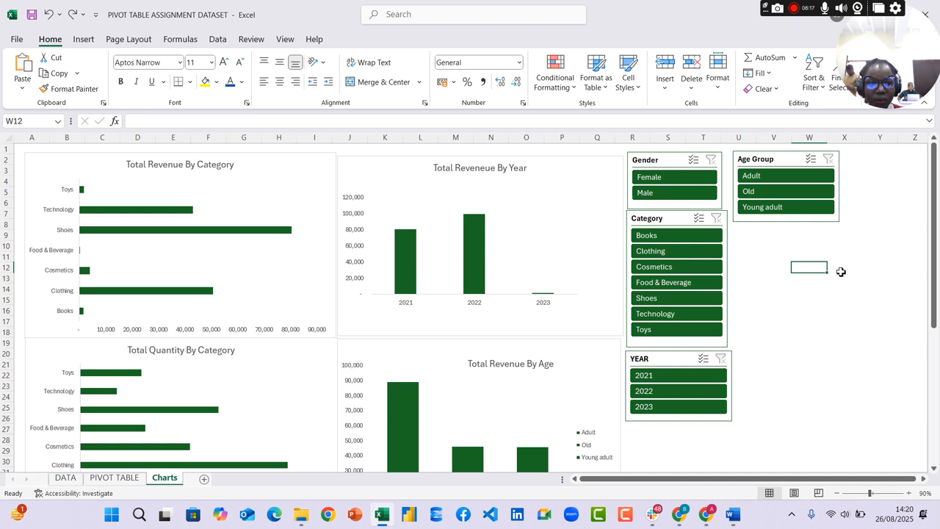
# Insert a blank row above the charts at row 1 of the Charts sheet
pyautogui.click(804, 255)
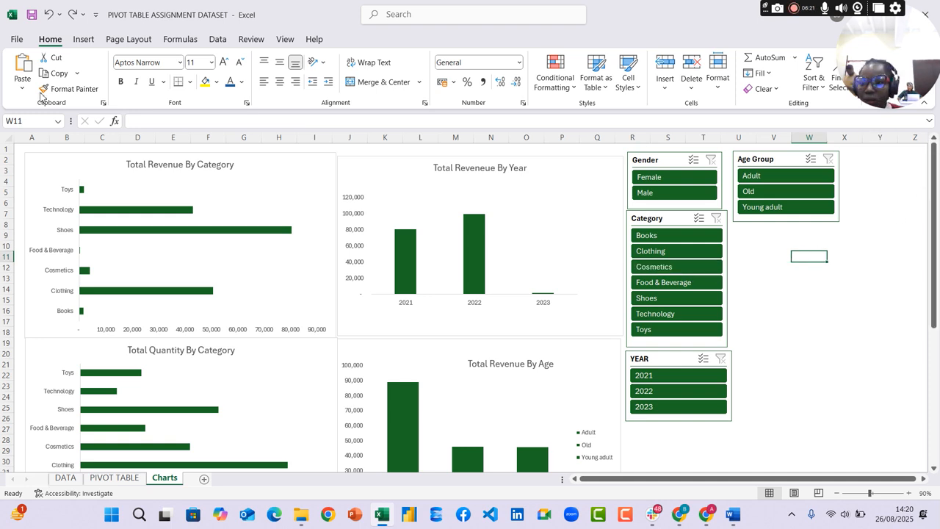
pyautogui.rightClick(9, 150)
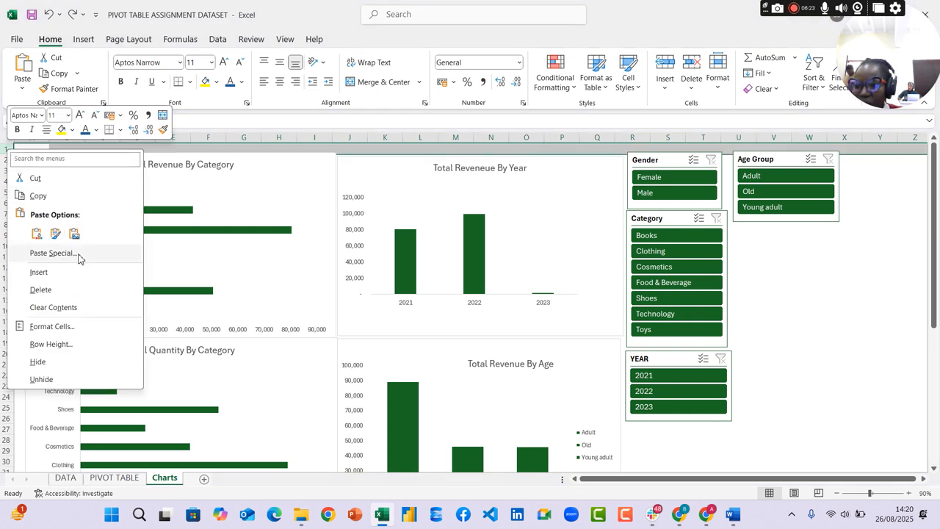
pyautogui.click(65, 273)
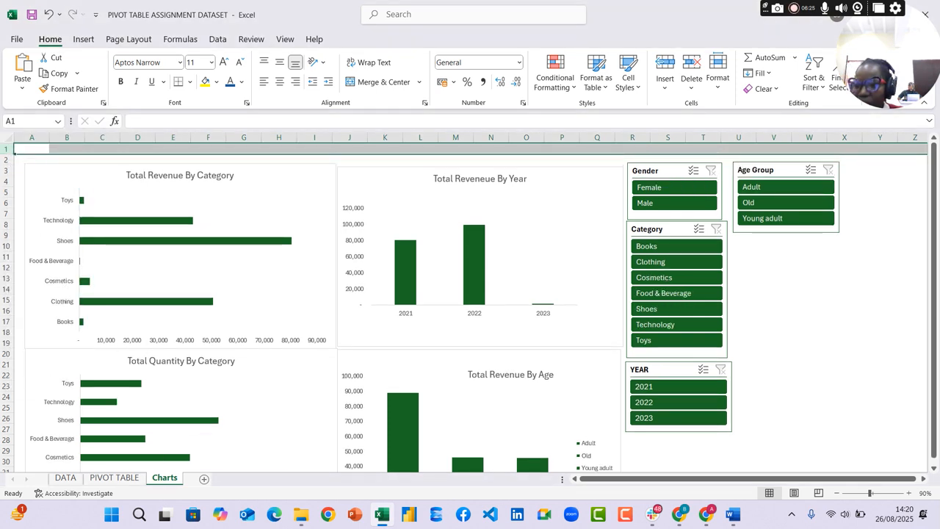
pyautogui.rightClick(8, 149)
pyautogui.click(45, 253)
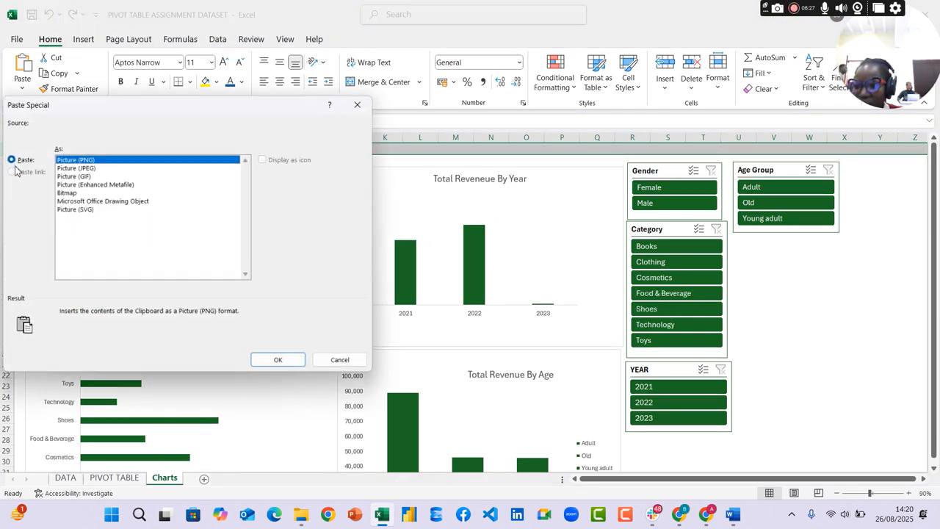
pyautogui.click(360, 103)
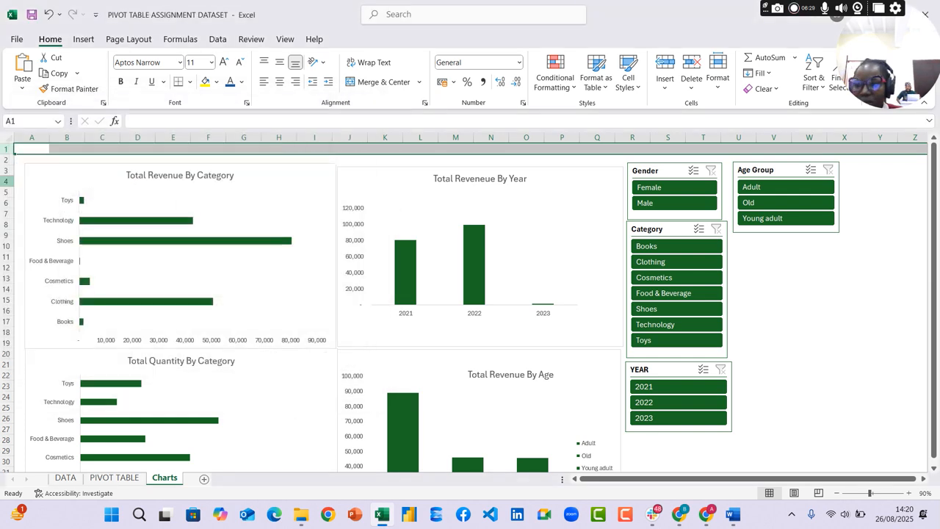
# Insert five more blank rows at row 1 of the Charts sheet to make room above the charts
pyautogui.rightClick(6, 150)
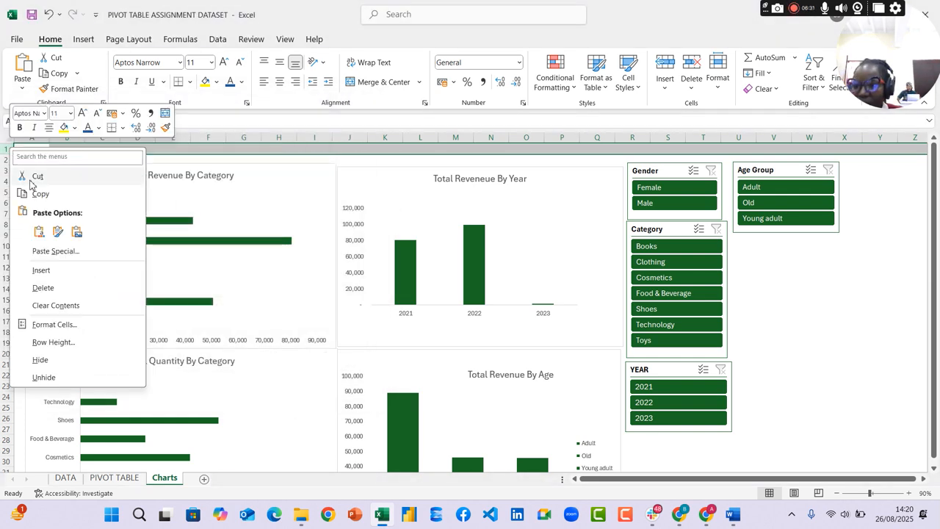
pyautogui.click(42, 268)
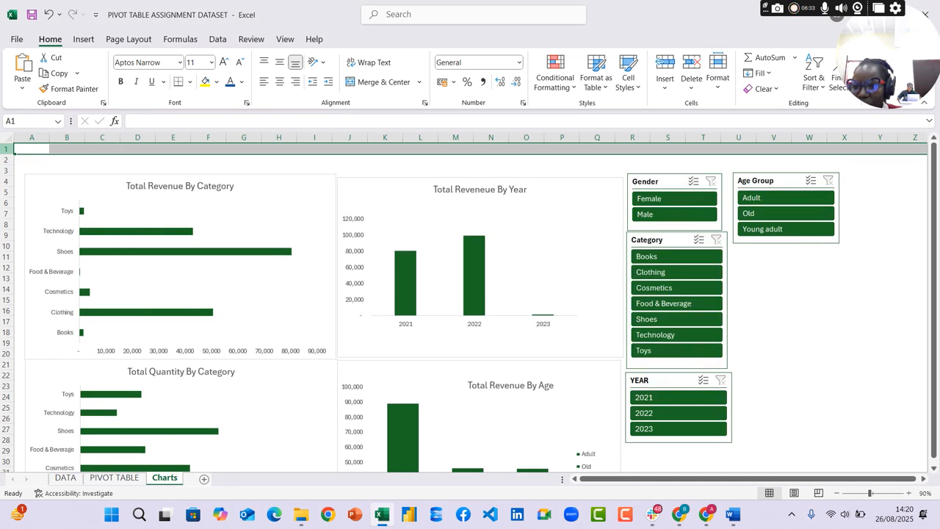
pyautogui.rightClick(6, 151)
pyautogui.click(39, 274)
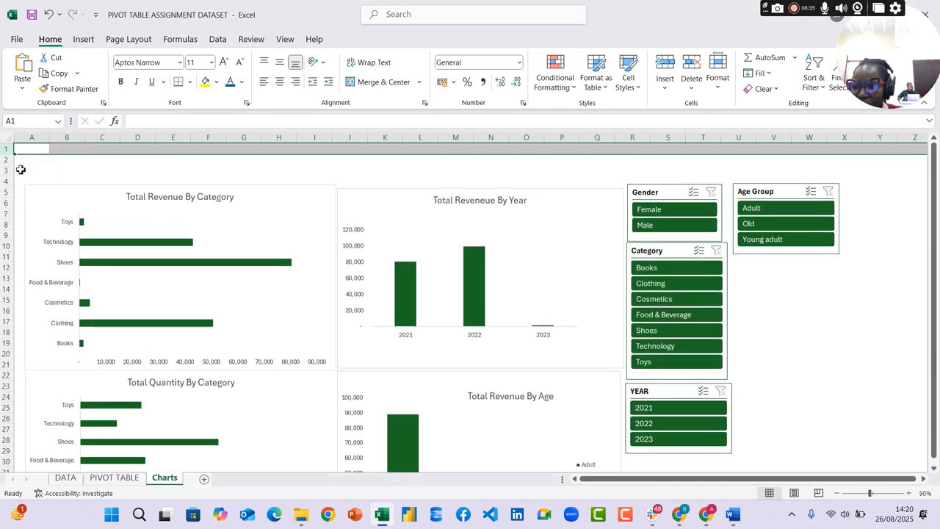
pyautogui.rightClick(6, 151)
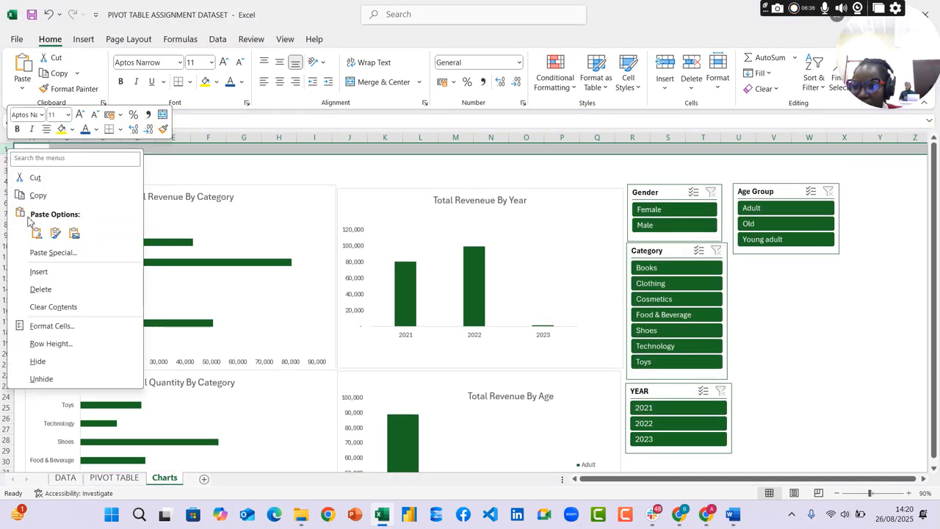
pyautogui.click(41, 270)
pyautogui.rightClick(7, 150)
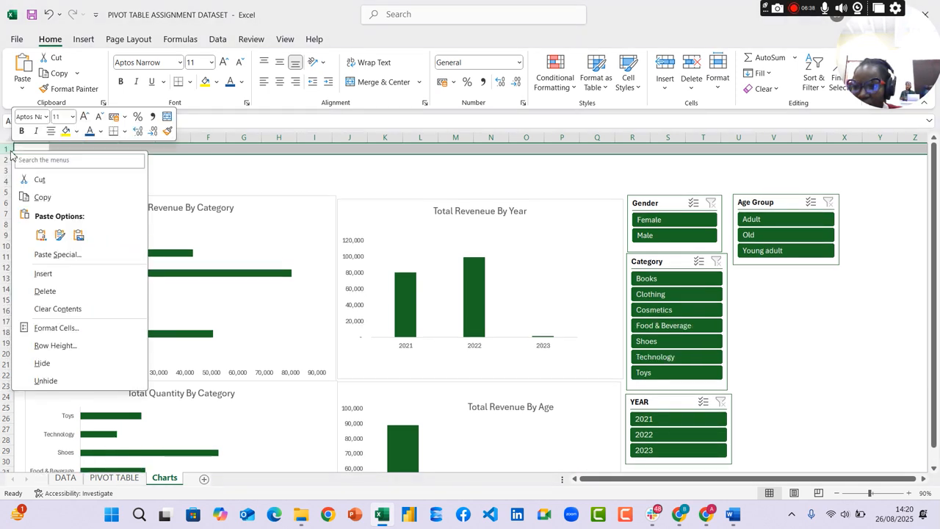
pyautogui.click(44, 273)
pyautogui.rightClick(7, 151)
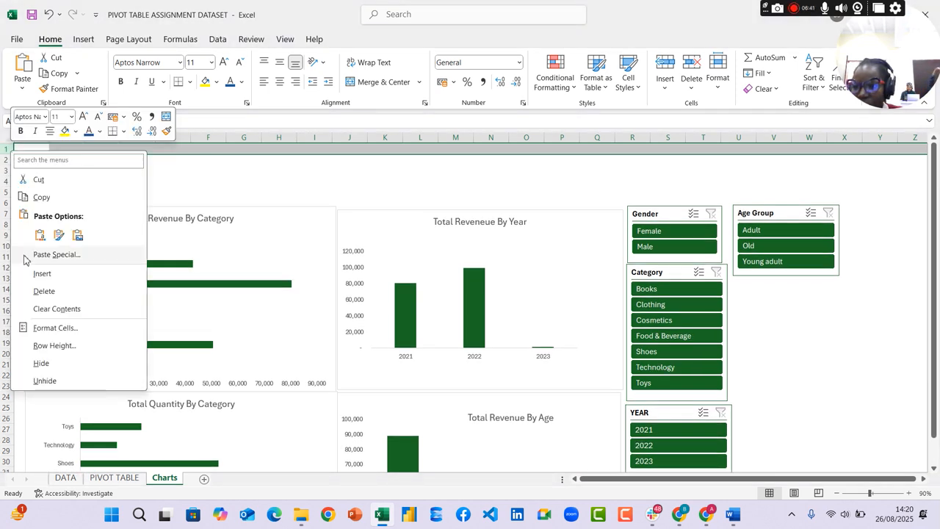
pyautogui.click(41, 273)
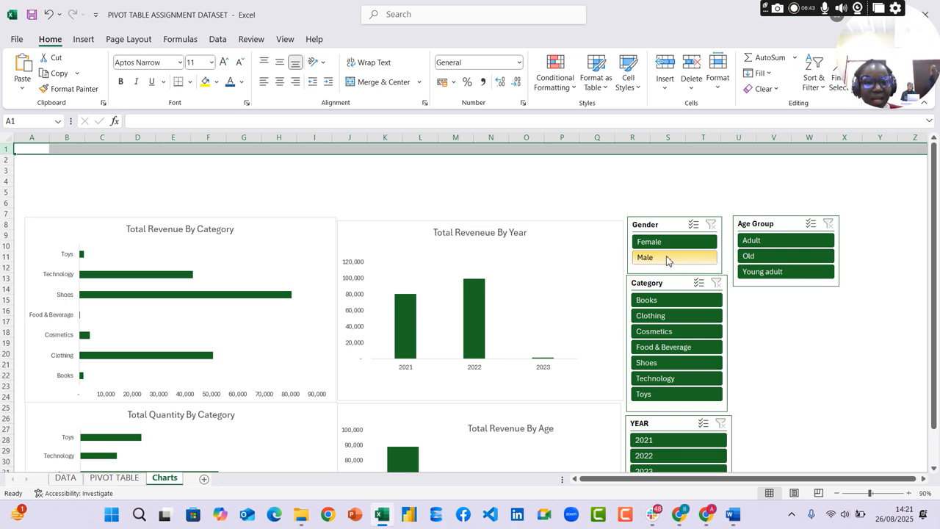
# Line up the Gender, Age Group and YEAR slicers side by side in the blank rows above the Total Revenue By Category chart
pyautogui.moveTo(673, 220); pyautogui.dragTo(71, 160)
pyautogui.moveTo(787, 220); pyautogui.dragTo(174, 151)
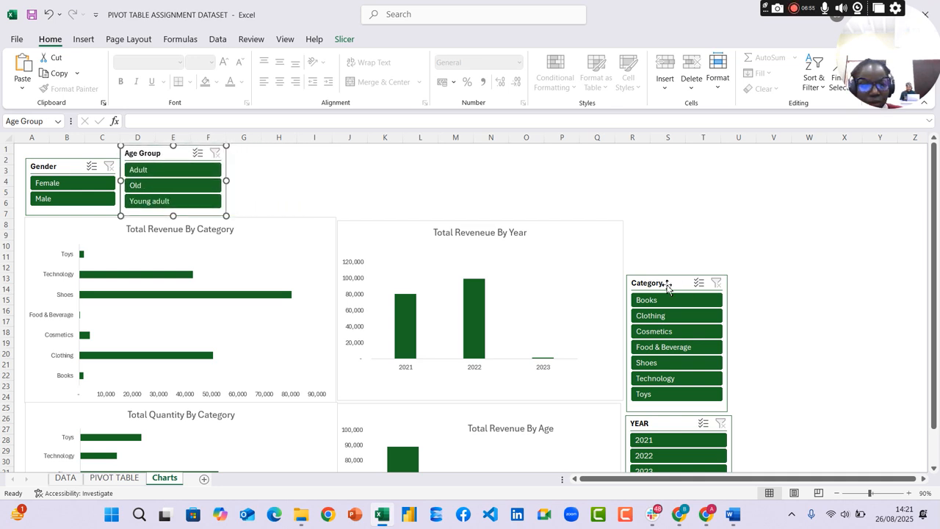
pyautogui.moveTo(667, 287); pyautogui.dragTo(661, 228)
pyautogui.moveTo(682, 423); pyautogui.dragTo(282, 152)
# Place the Category slicer beside the YEAR slicer and shorten it to fit within the blank rows above the charts
pyautogui.moveTo(687, 234); pyautogui.dragTo(397, 156)
pyautogui.moveTo(431, 224); pyautogui.dragTo(430, 182)
pyautogui.scroll(-3, 415, 185)
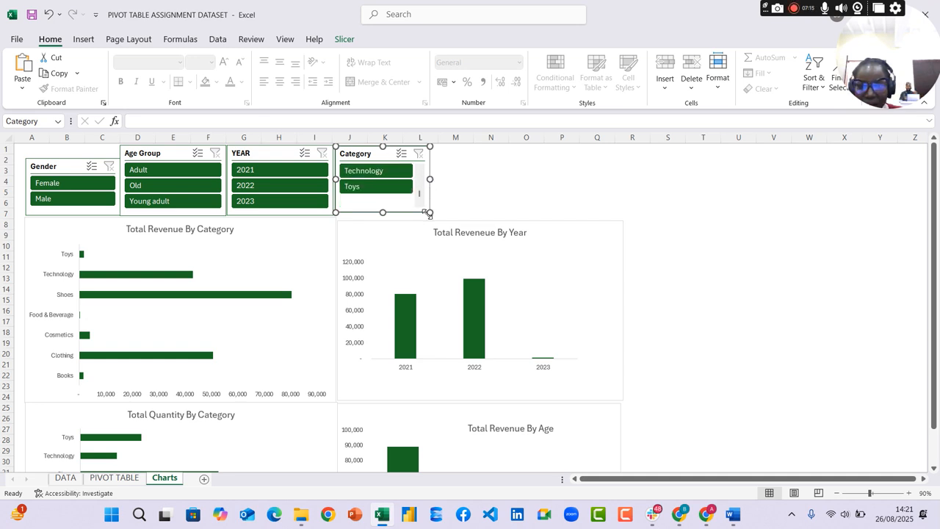
# Enlarge the Category slicer so it reaches the top edge of the Total Revenue By Year chart
pyautogui.moveTo(431, 213); pyautogui.dragTo(450, 218)
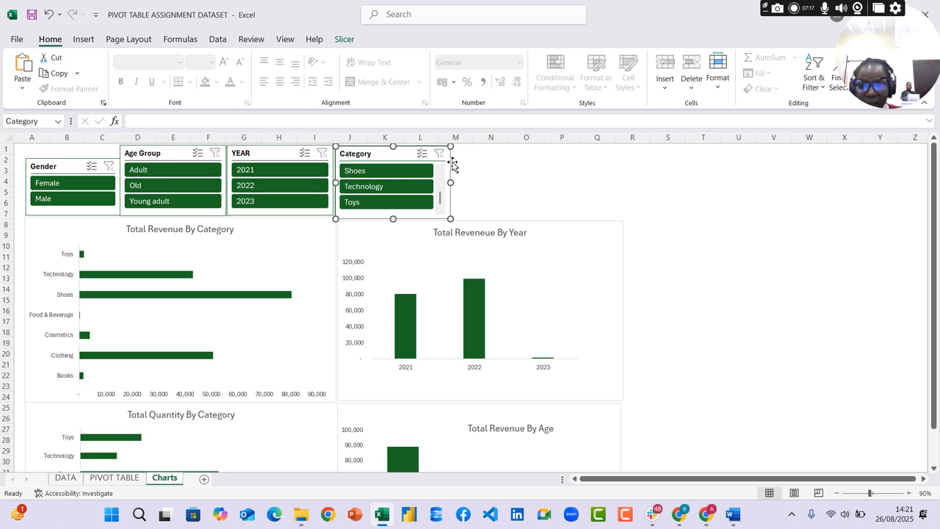
pyautogui.click(512, 177)
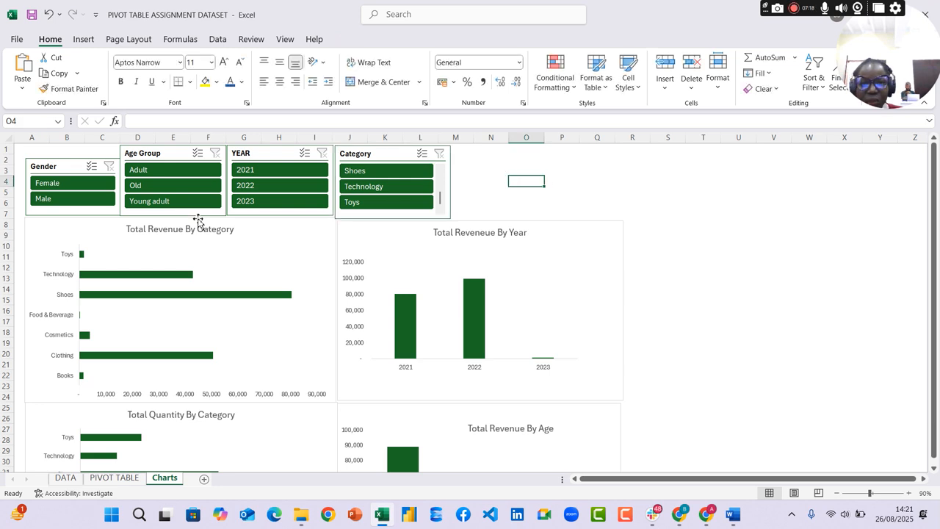
# Cut the Invoice_Date timeline from the PIVOT TABLE sheet and paste it near the Category slicer on the Charts sheet
pyautogui.click(136, 471)
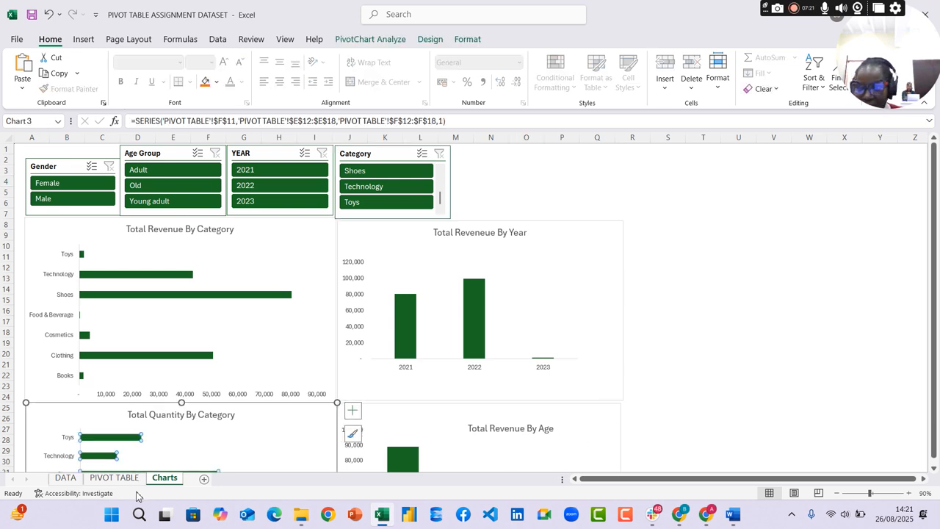
pyautogui.click(113, 477)
pyautogui.click(764, 219)
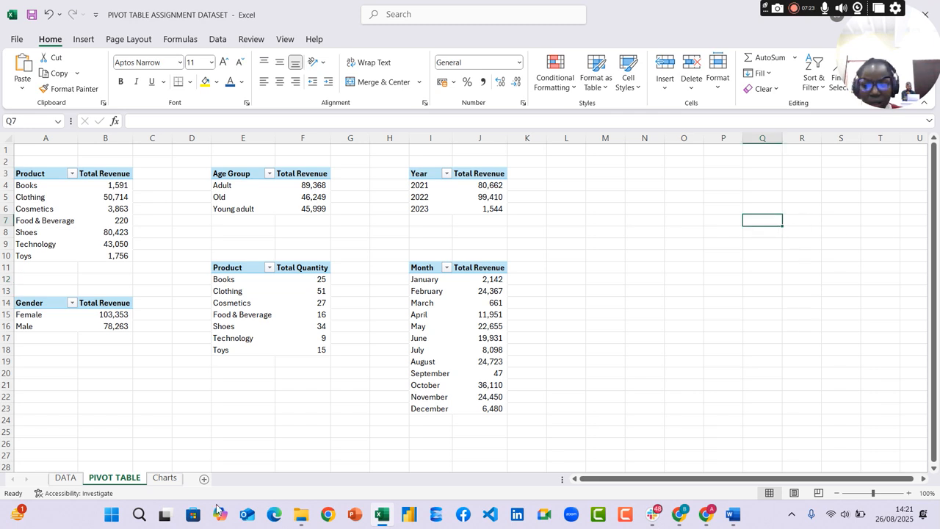
pyautogui.click(173, 479)
pyautogui.rightClick(607, 191)
pyautogui.click(787, 200)
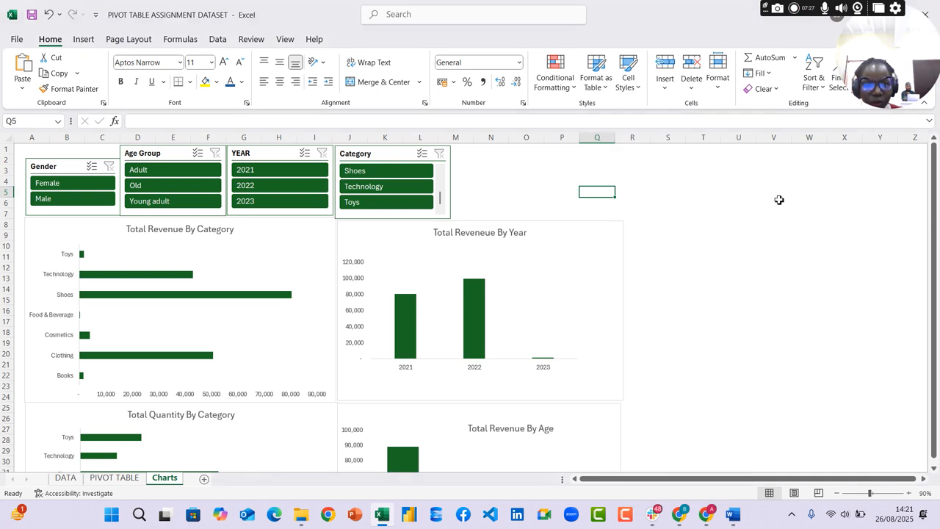
pyautogui.rightClick(536, 159)
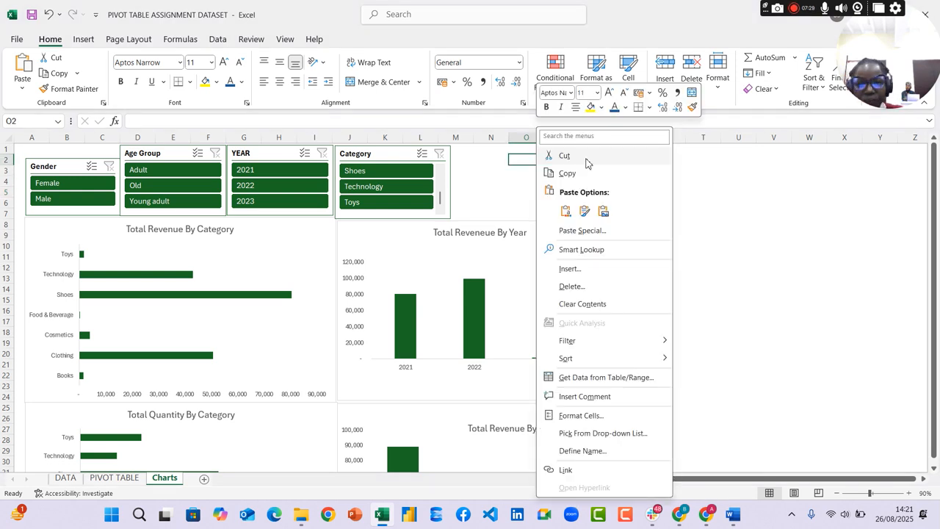
pyautogui.click(766, 199)
pyautogui.hotkey('ctrl', 'v')
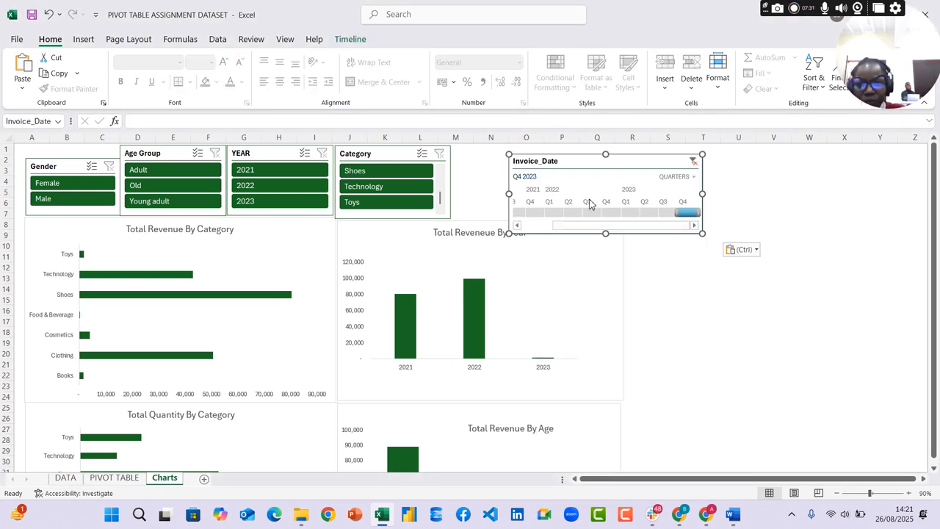
# Clear the date filter on the Invoice_Date timeline
pyautogui.click(209, 295)
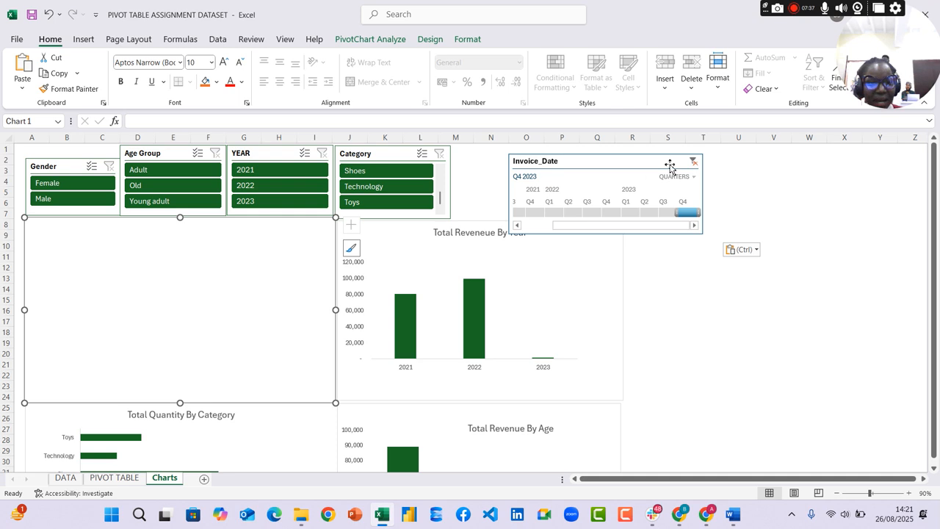
pyautogui.click(704, 157)
pyautogui.click(694, 162)
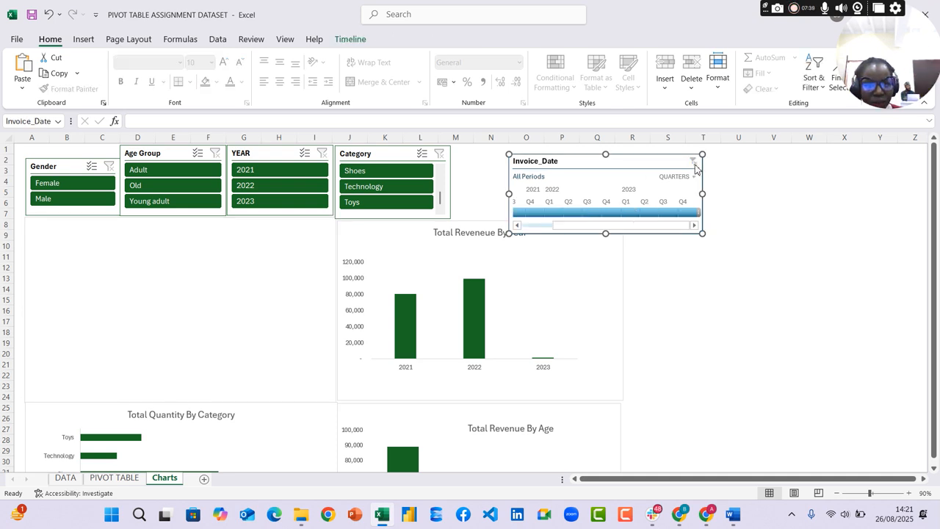
# Shrink the Invoice_Date timeline and place it directly beside the Category slicer in the slicer row
pyautogui.moveTo(648, 157); pyautogui.dragTo(615, 146)
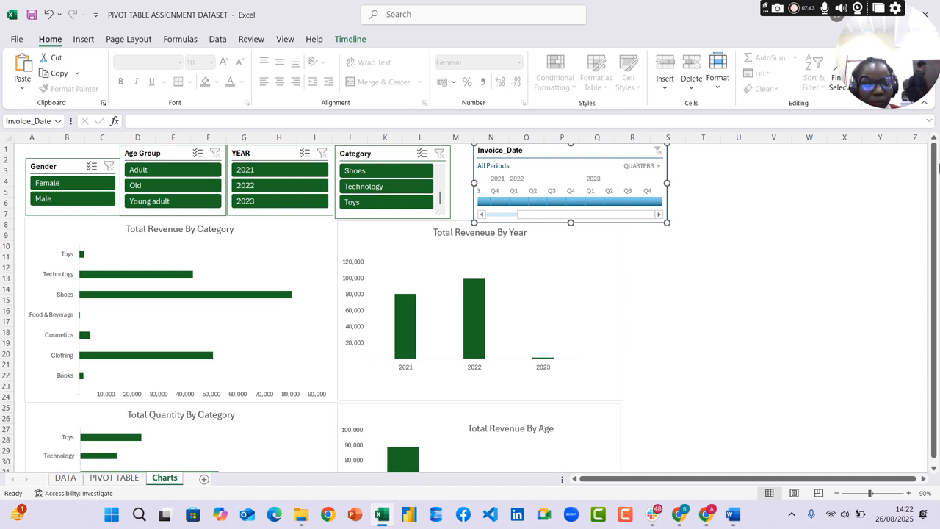
pyautogui.moveTo(667, 223); pyautogui.dragTo(659, 214)
pyautogui.moveTo(621, 156); pyautogui.dragTo(593, 153)
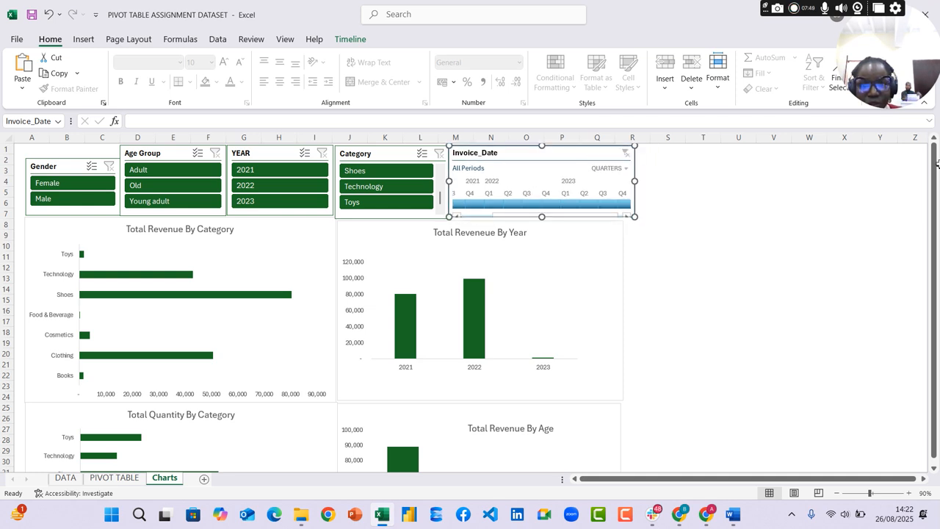
# Apply the dark green style to the Invoice_Date timeline to match the slicers
pyautogui.click(350, 39)
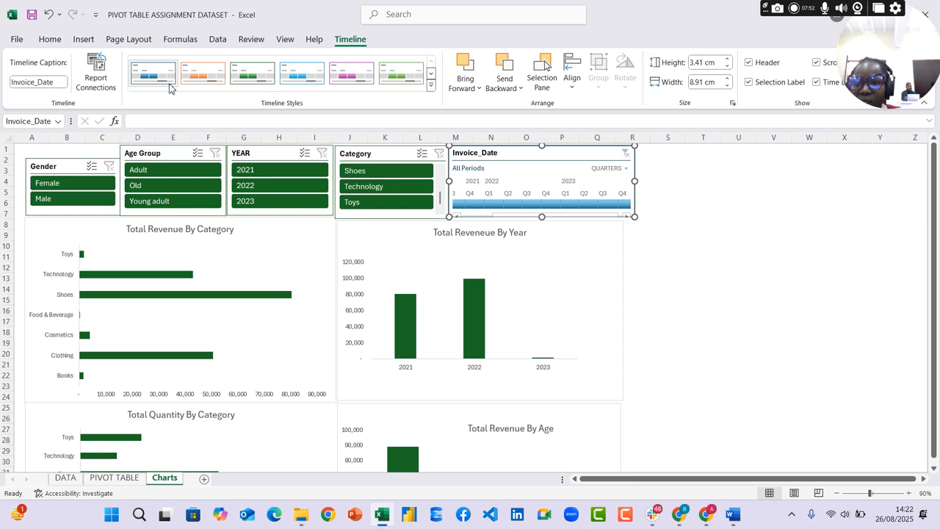
pyautogui.click(431, 88)
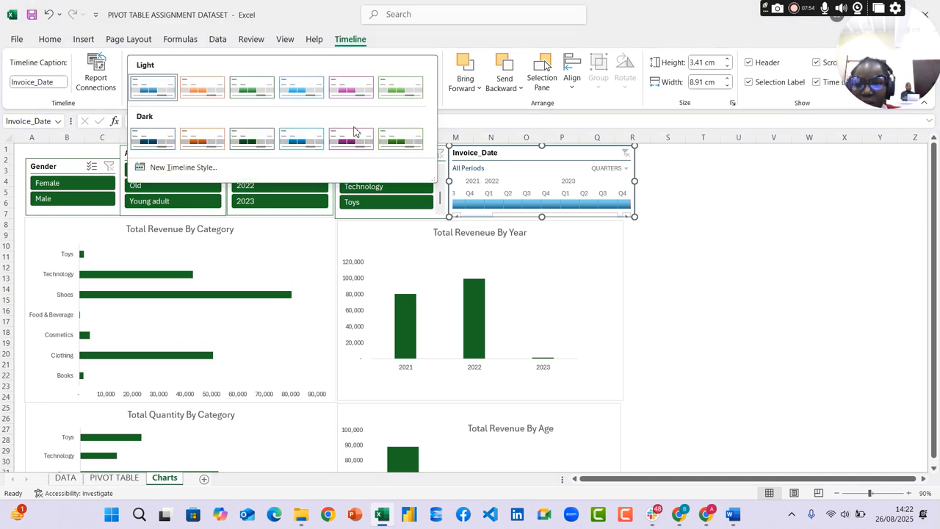
pyautogui.click(247, 140)
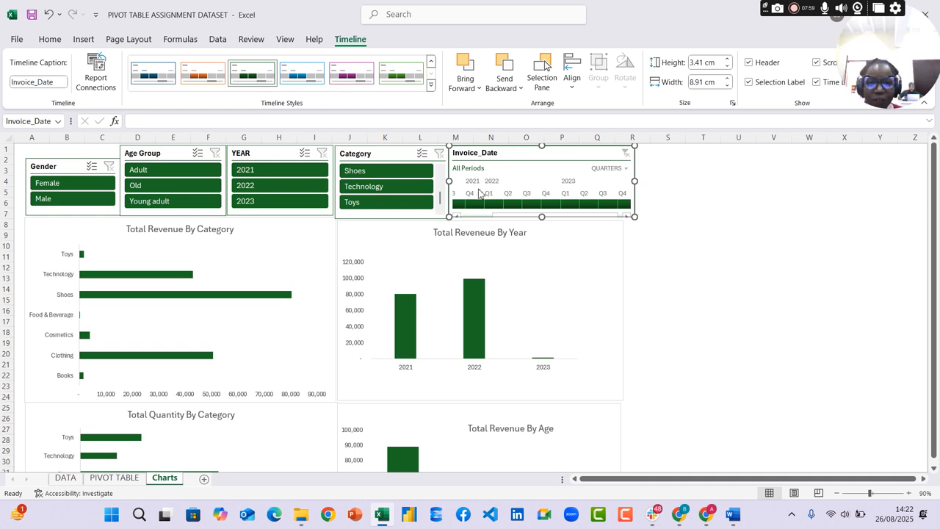
# Filter the dashboard to Female, Adult and 2021 with the Gender, Age Group and YEAR slicers
pyautogui.click(72, 184)
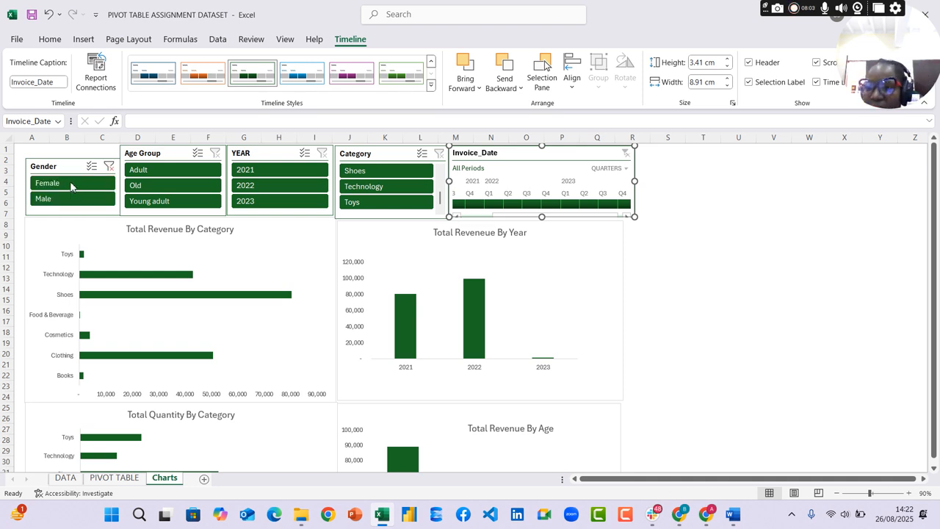
pyautogui.click(163, 172)
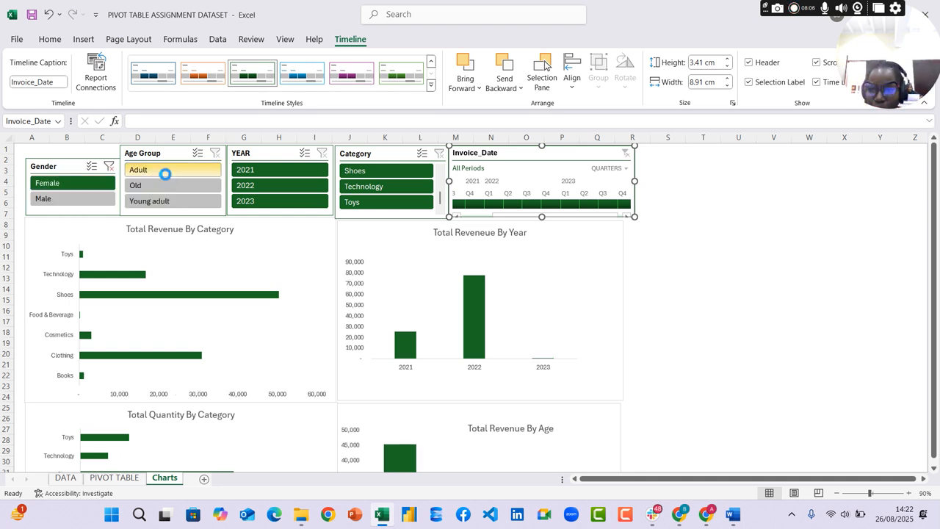
pyautogui.click(270, 176)
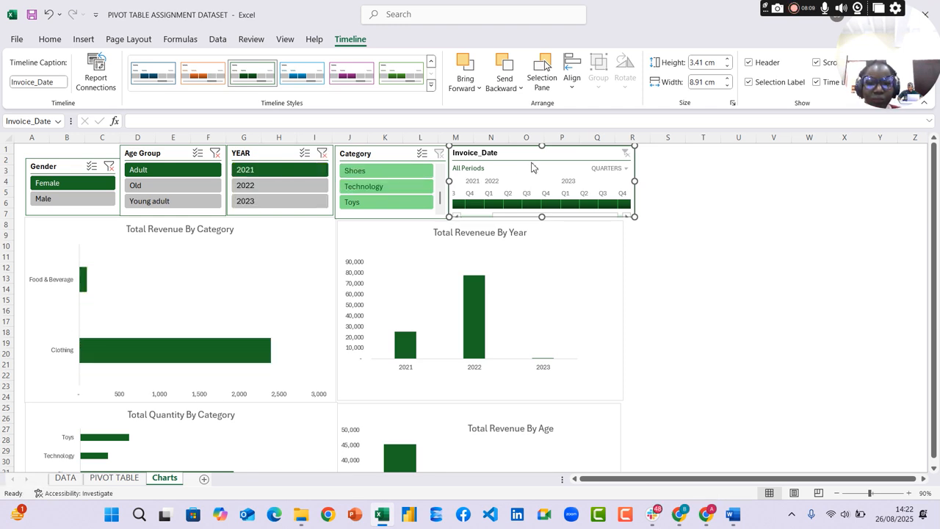
# Switch the Invoice_Date timeline from quarters to years and select 2021
pyautogui.click(608, 168)
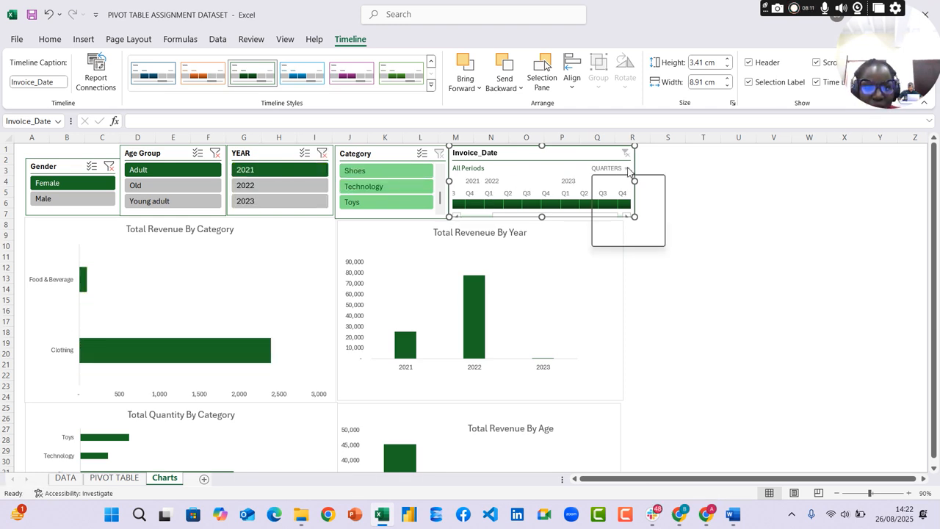
pyautogui.click(627, 185)
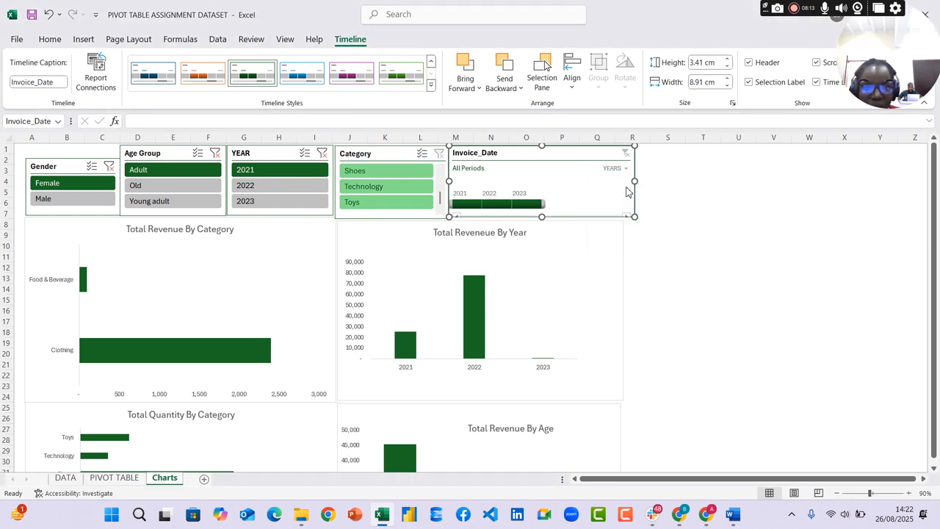
pyautogui.click(469, 205)
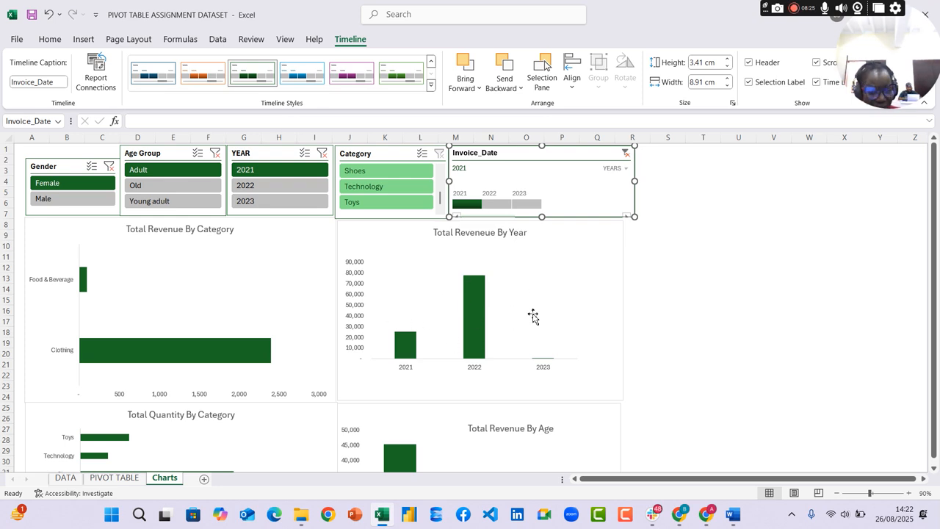
# Examine how the revenue, quantity, age and month charts on the dashboard respond to the selected filters
pyautogui.scroll(-7, 550, 316)
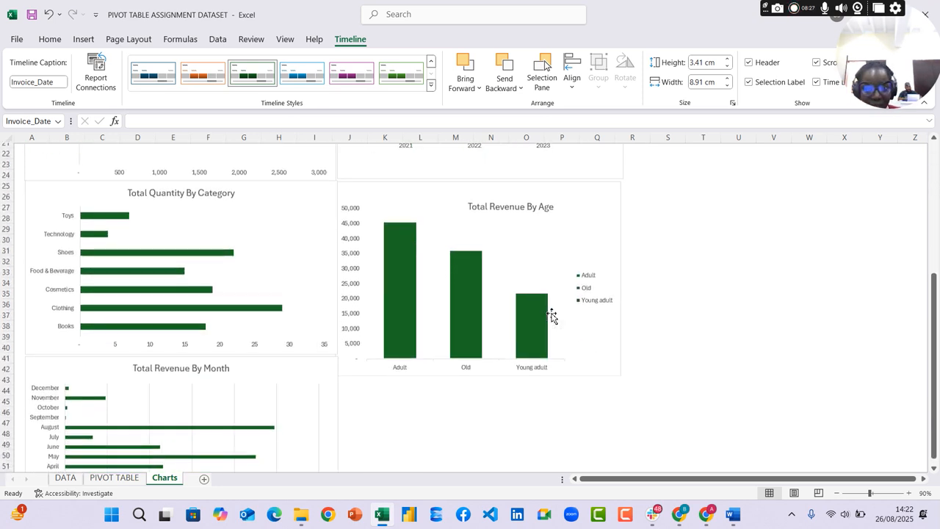
pyautogui.scroll(7, 555, 301)
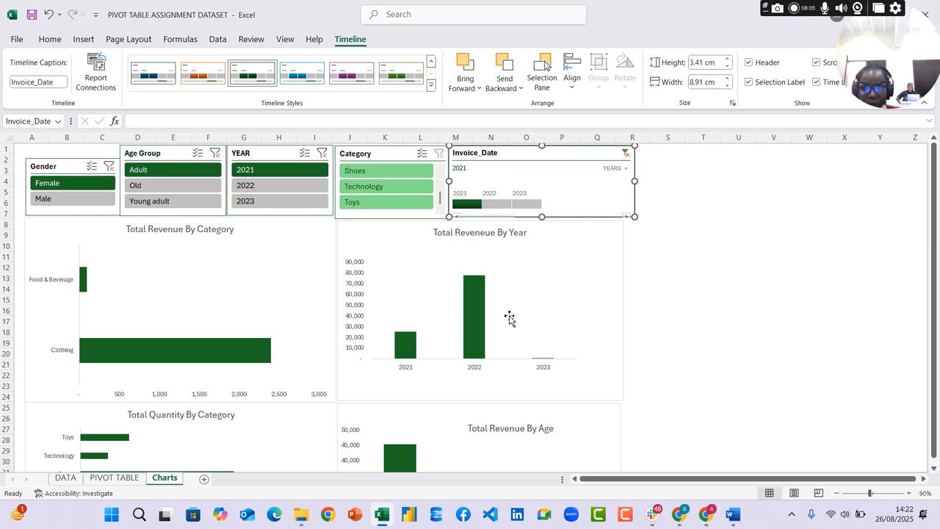
pyautogui.scroll(-3, 509, 317)
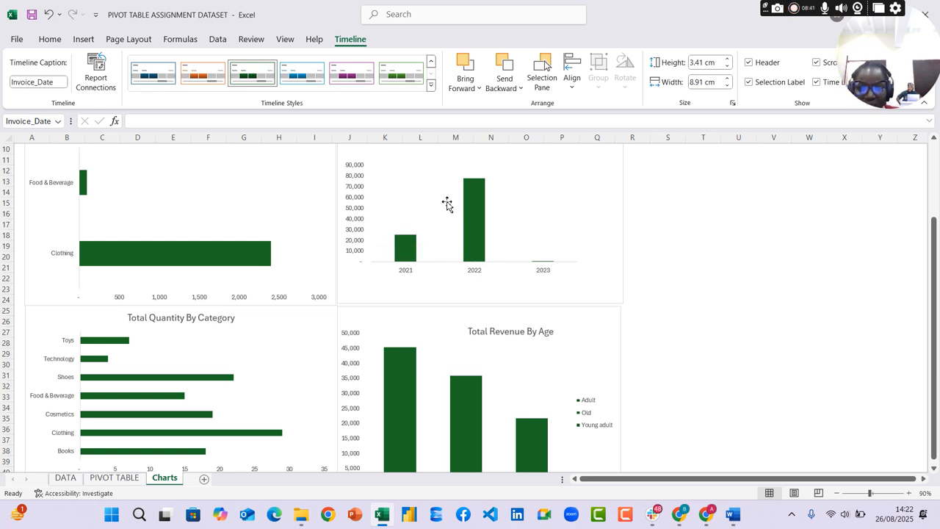
pyautogui.scroll(3, 482, 243)
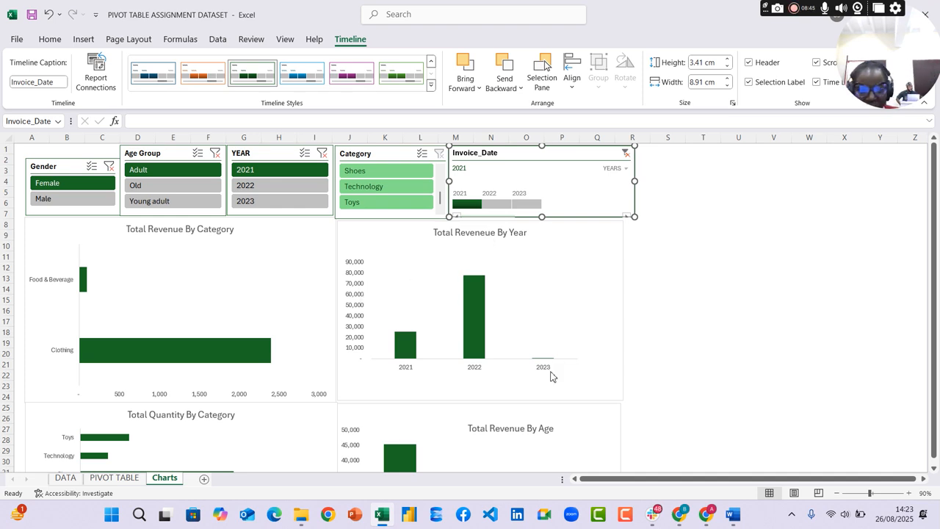
pyautogui.scroll(-5, 518, 343)
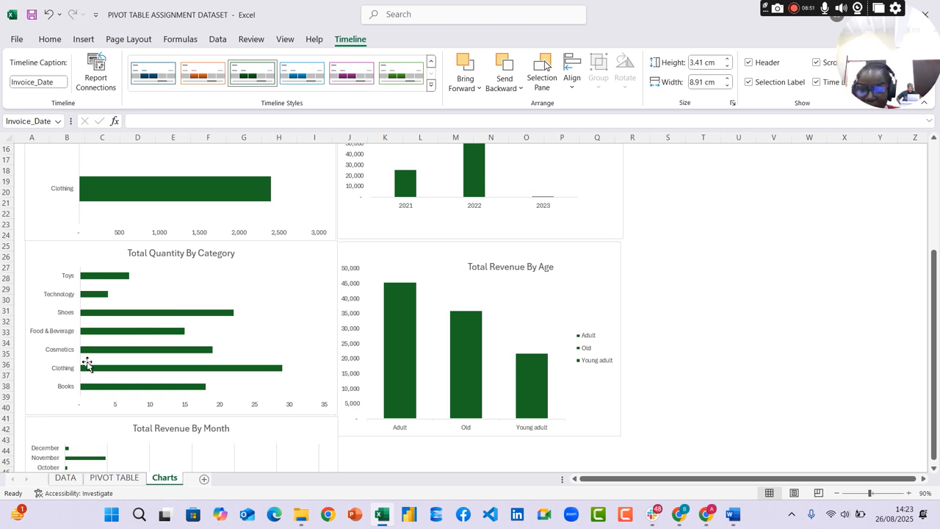
pyautogui.moveTo(85, 371)
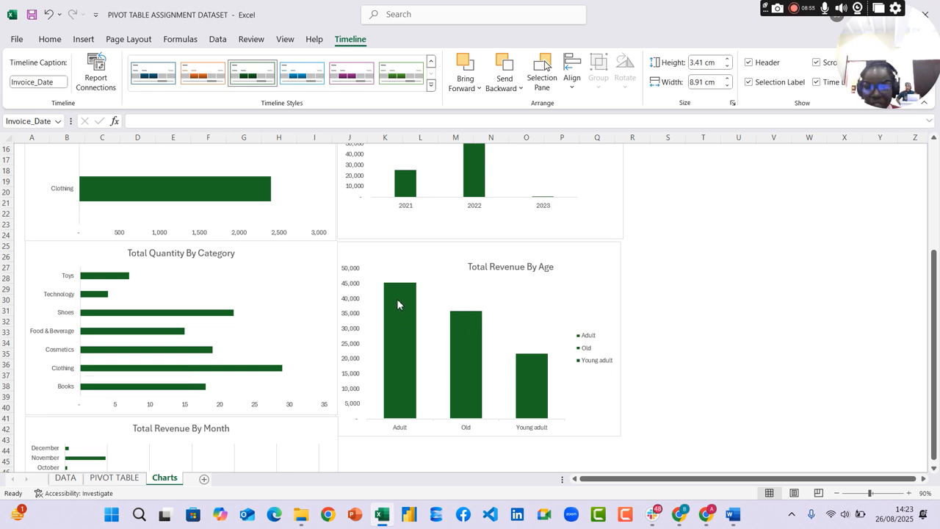
pyautogui.scroll(-5, 396, 304)
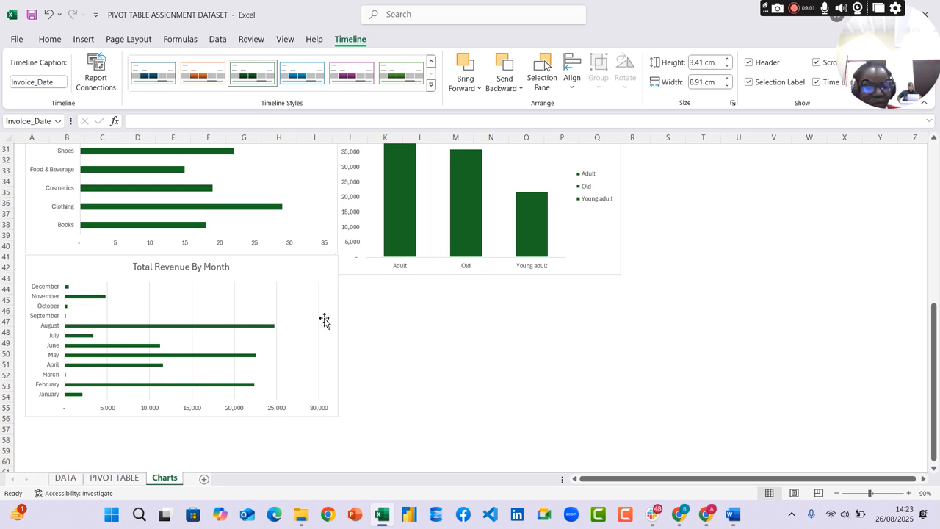
pyautogui.scroll(10, 513, 339)
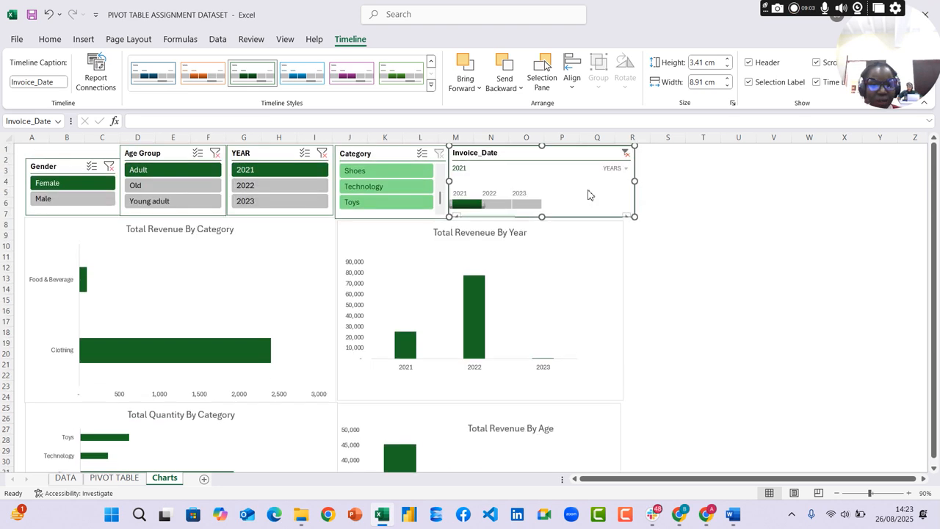
# Clear the filters on the Invoice_Date timeline and on the Gender, Age Group and YEAR slicers
pyautogui.click(626, 153)
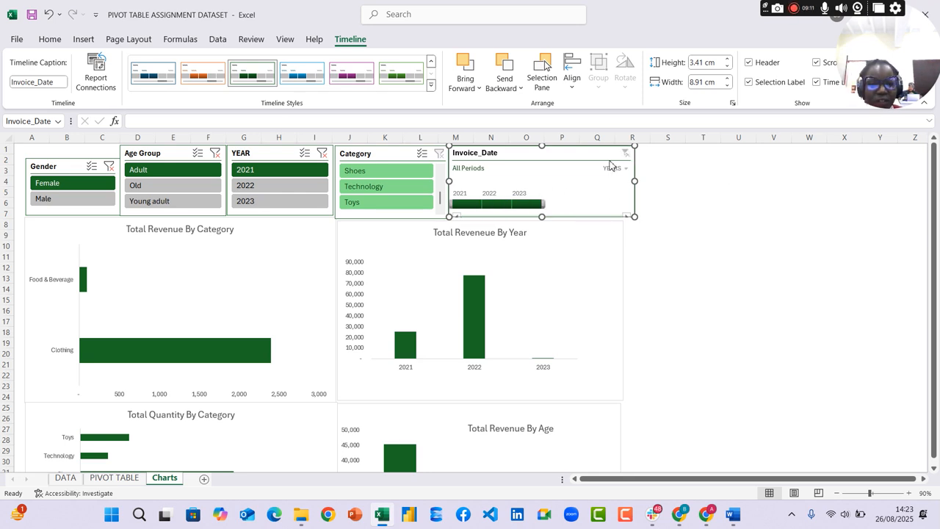
pyautogui.click(705, 191)
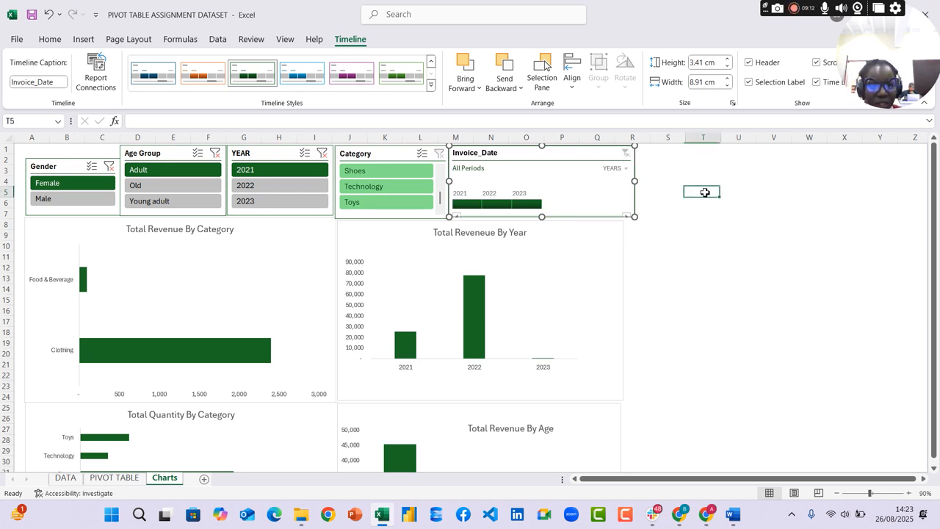
pyautogui.click(595, 156)
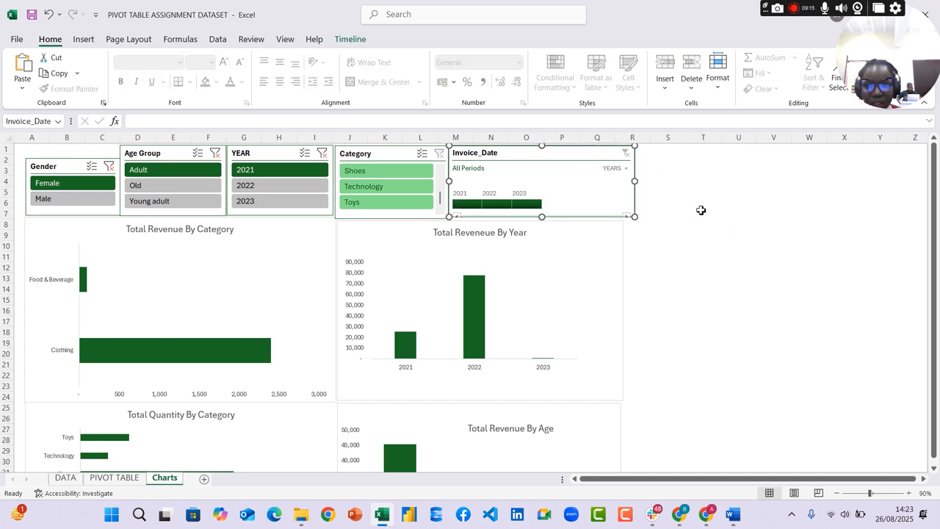
pyautogui.click(108, 166)
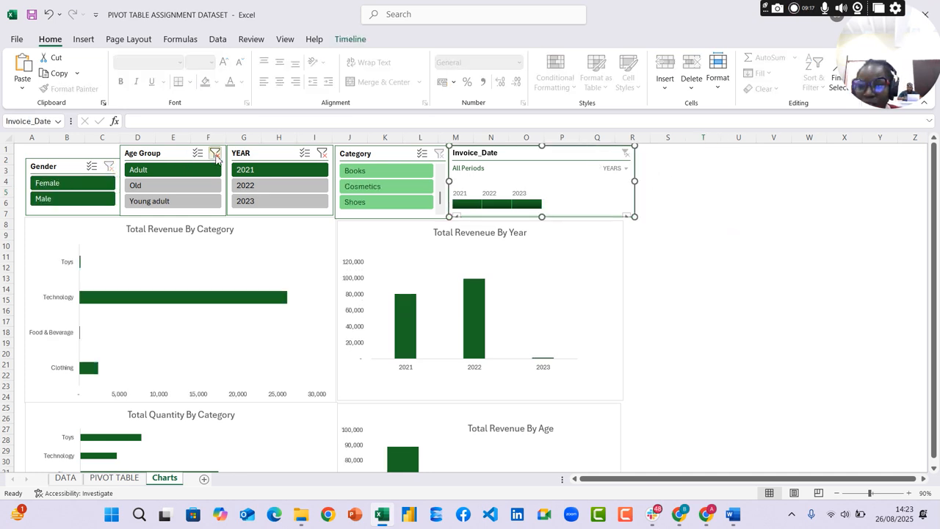
pyautogui.click(216, 155)
pyautogui.click(323, 154)
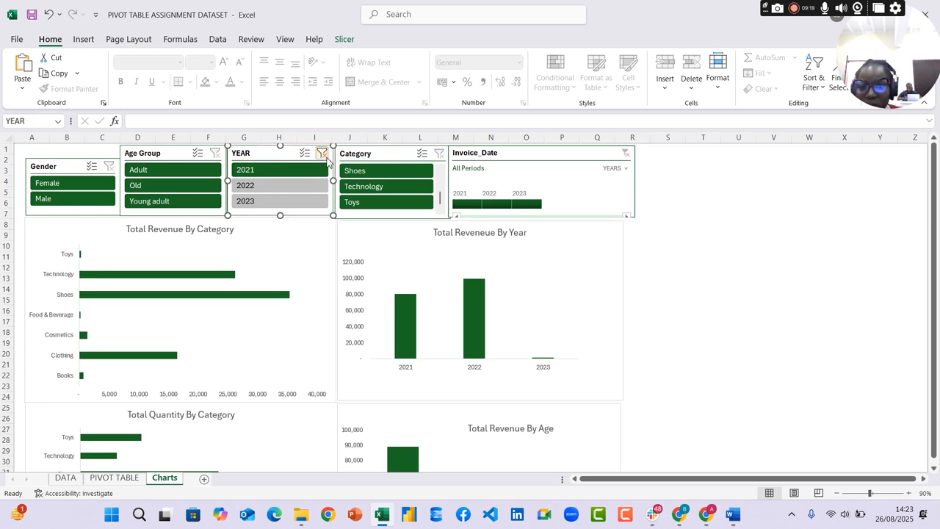
pyautogui.click(321, 153)
pyautogui.click(722, 211)
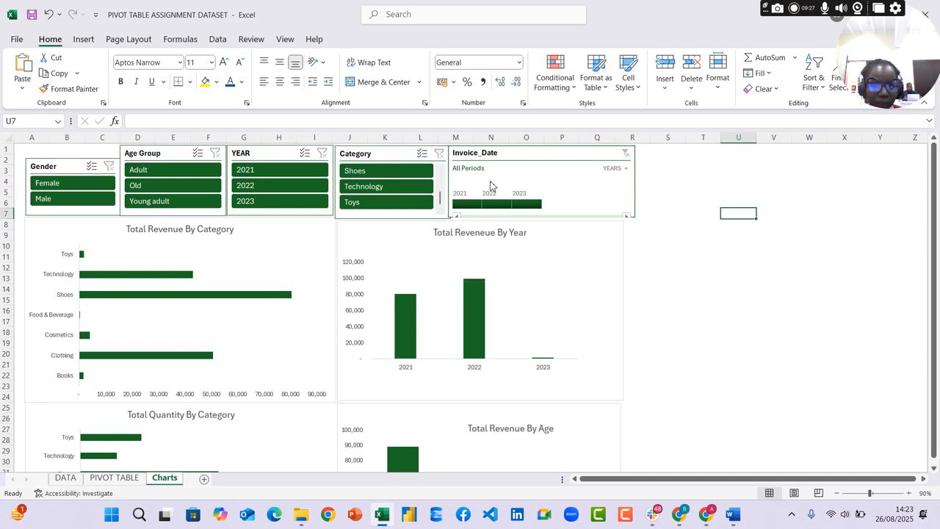
# Nudge the Invoice_Date timeline slightly away from the Category slicer to leave a small gap
pyautogui.moveTo(527, 158); pyautogui.dragTo(531, 158)
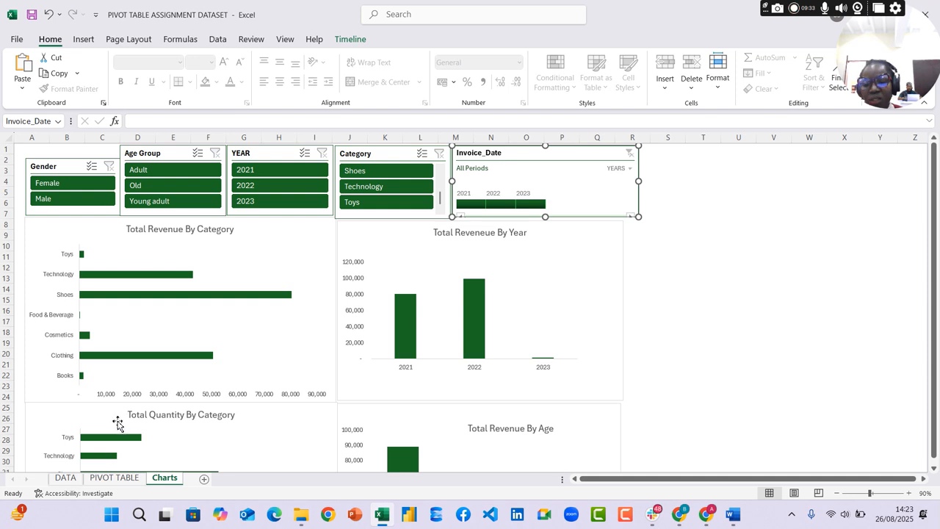
# Review the PIVOT TABLE, DATA and Charts sheets, read the assignment instructions in Word, and return to the Excel dashboard
pyautogui.click(111, 479)
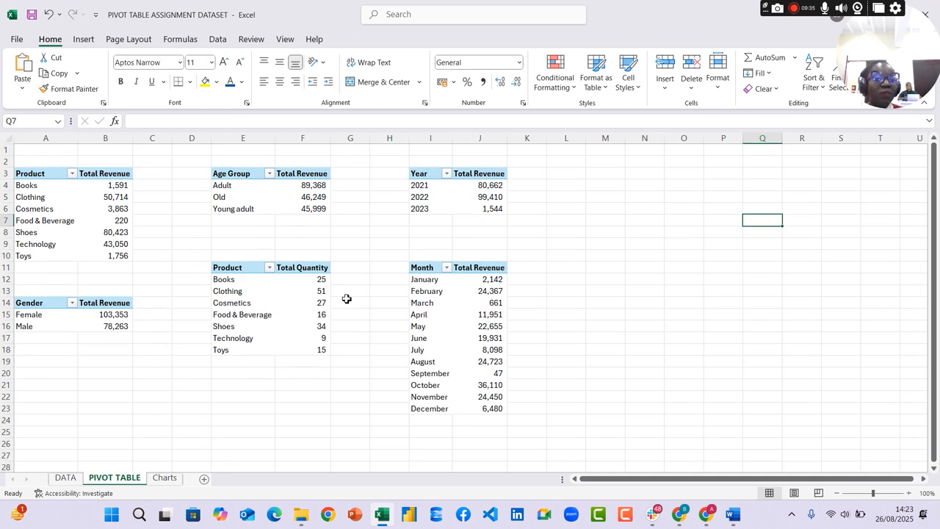
pyautogui.click(66, 478)
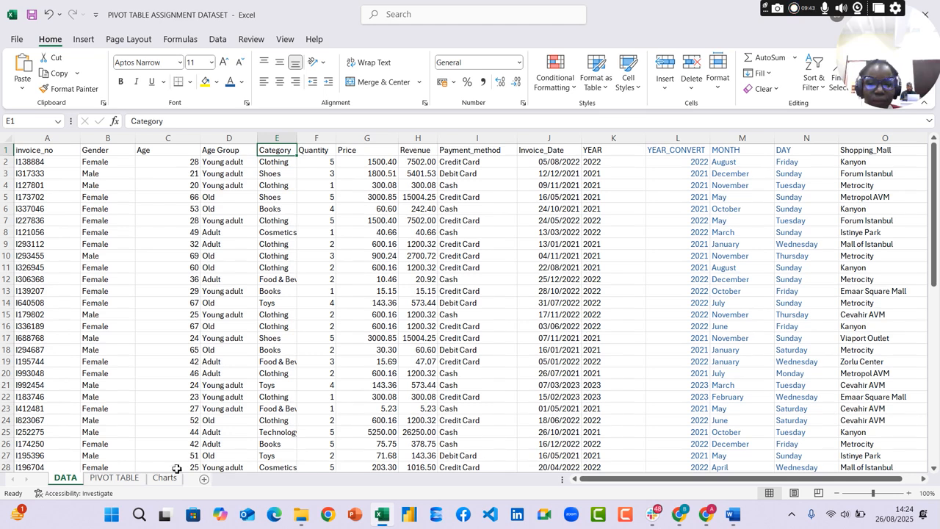
pyautogui.click(114, 478)
pyautogui.click(165, 478)
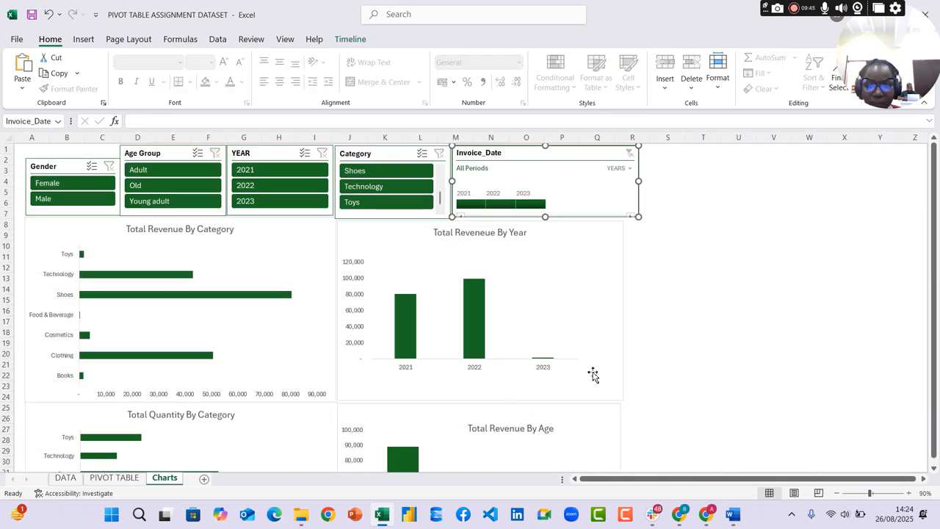
pyautogui.click(732, 514)
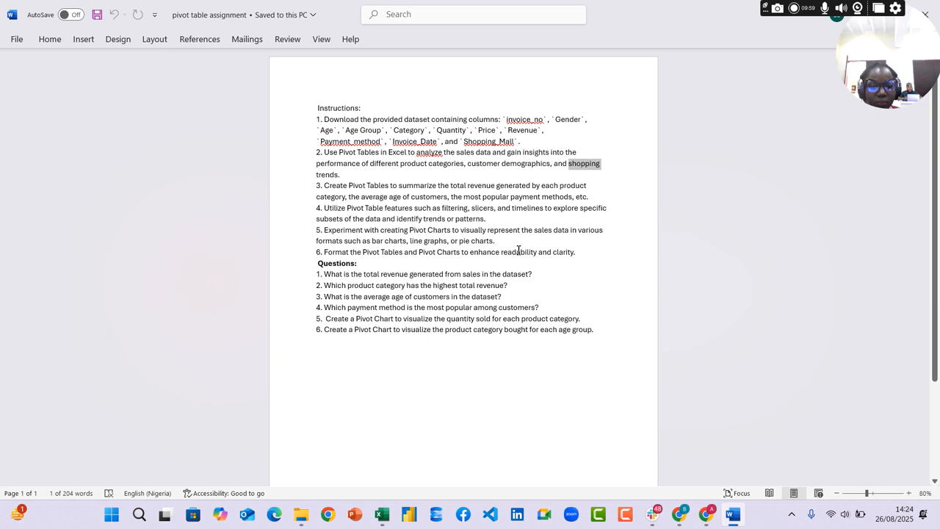
pyautogui.click(381, 514)
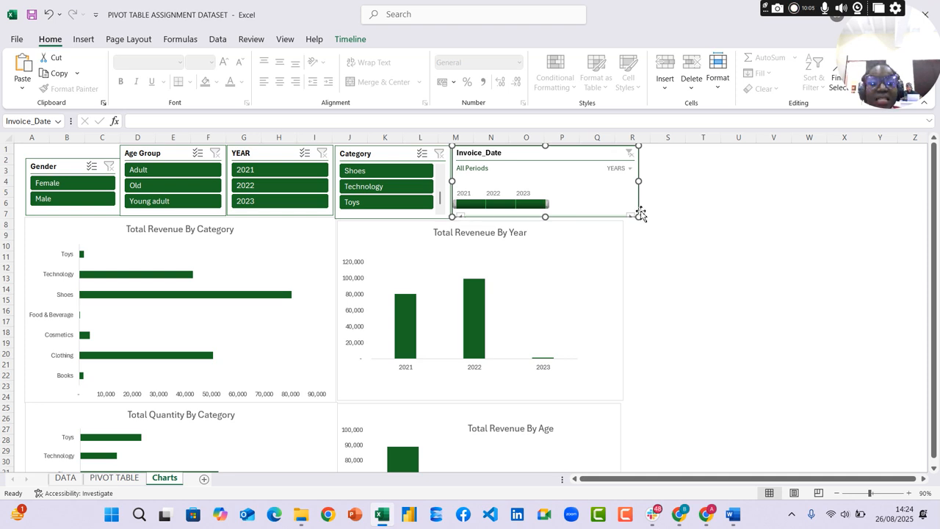
# Stretch the Invoice_Date timeline slightly downwards to close the gap to the charts below it
pyautogui.moveTo(640, 215); pyautogui.dragTo(638, 219)
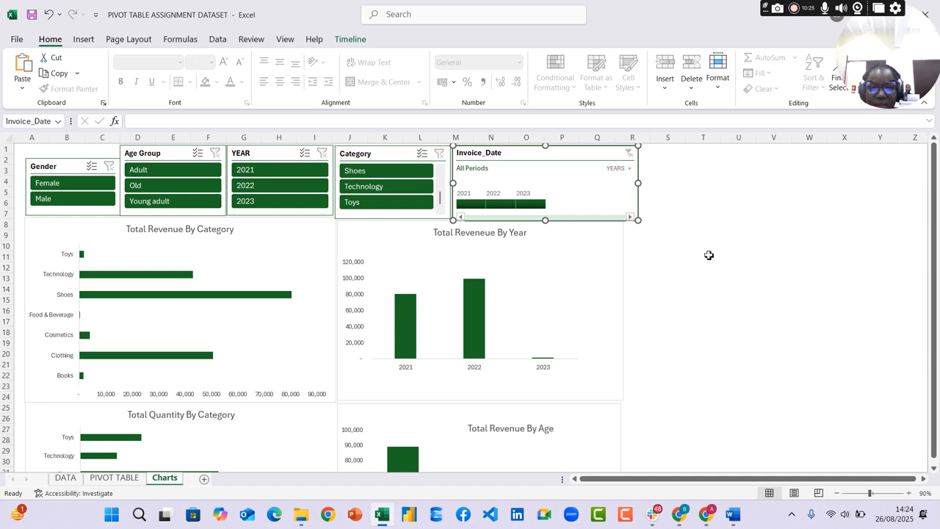
pyautogui.scroll(-1, 712, 244)
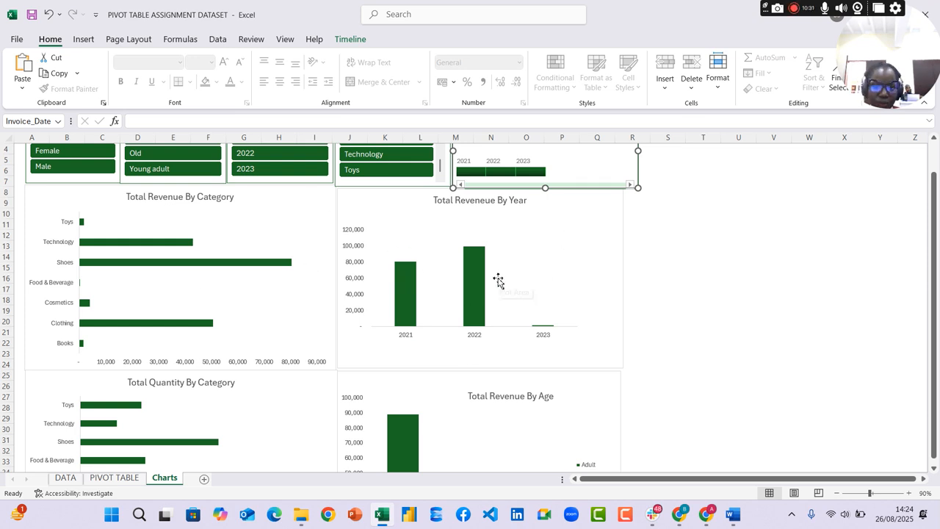
pyautogui.scroll(-2, 537, 271)
pyautogui.scroll(1, 499, 264)
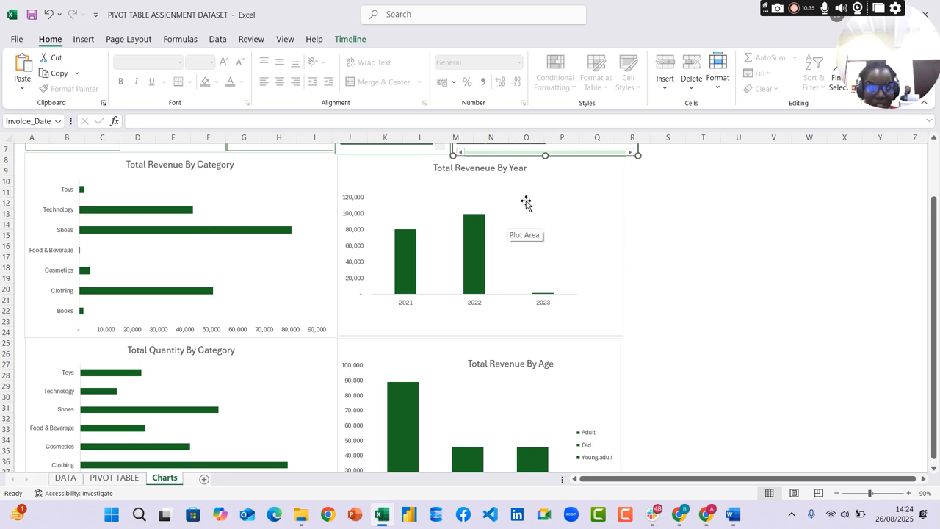
# Widen the Total Revenue By Age chart slightly so its edge lines up with the revenue by year chart above it
pyautogui.click(563, 273)
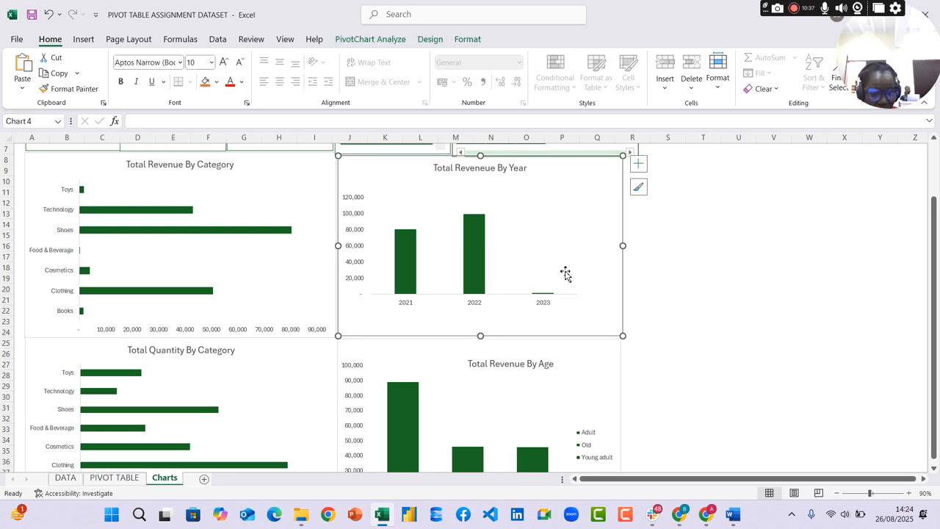
pyautogui.scroll(-3, 562, 273)
pyautogui.click(569, 258)
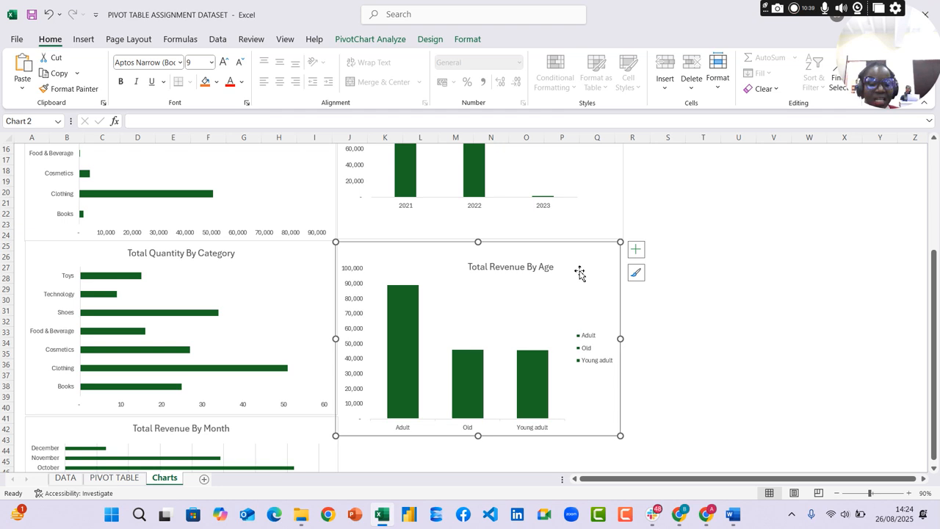
pyautogui.scroll(2, 579, 271)
pyautogui.click(565, 189)
pyautogui.click(578, 312)
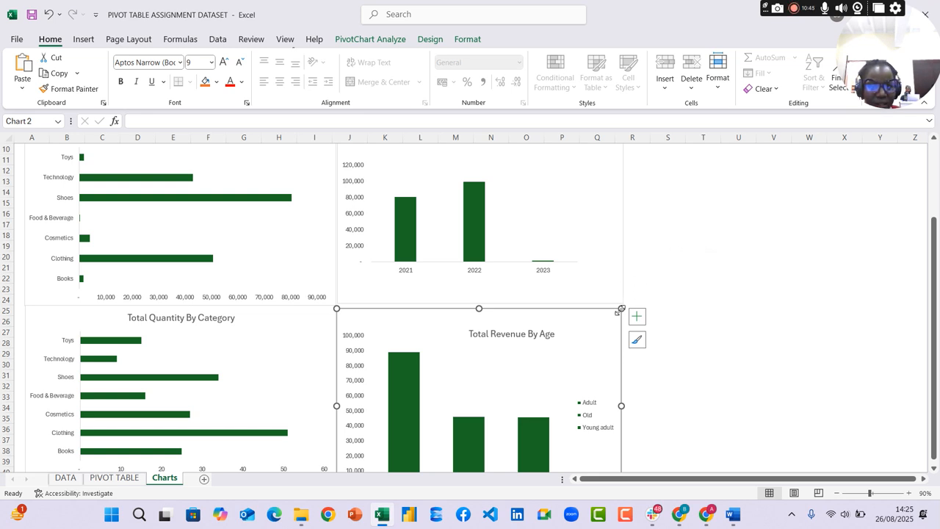
pyautogui.moveTo(623, 308); pyautogui.dragTo(625, 308)
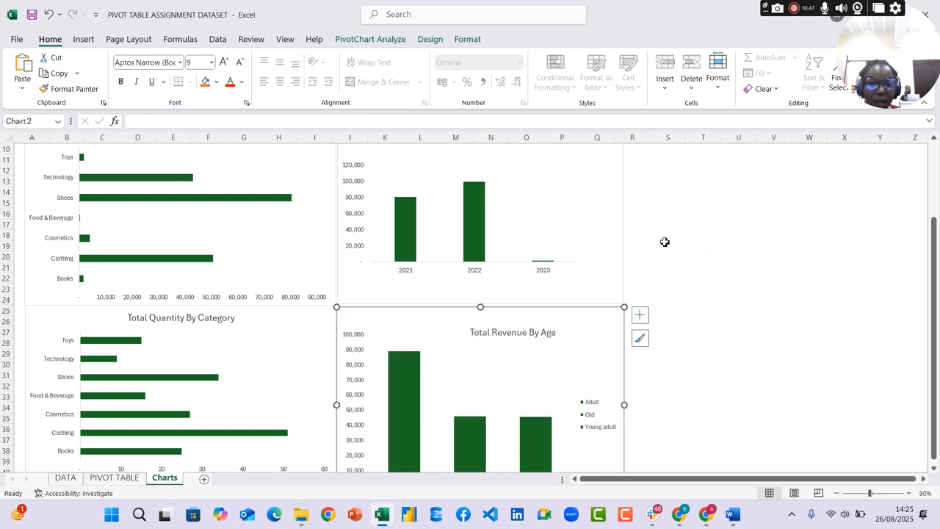
# Review the pivot tables, and compare the YEAR column and its formula with the Invoice_Date column on the DATA sheet
pyautogui.scroll(2, 667, 216)
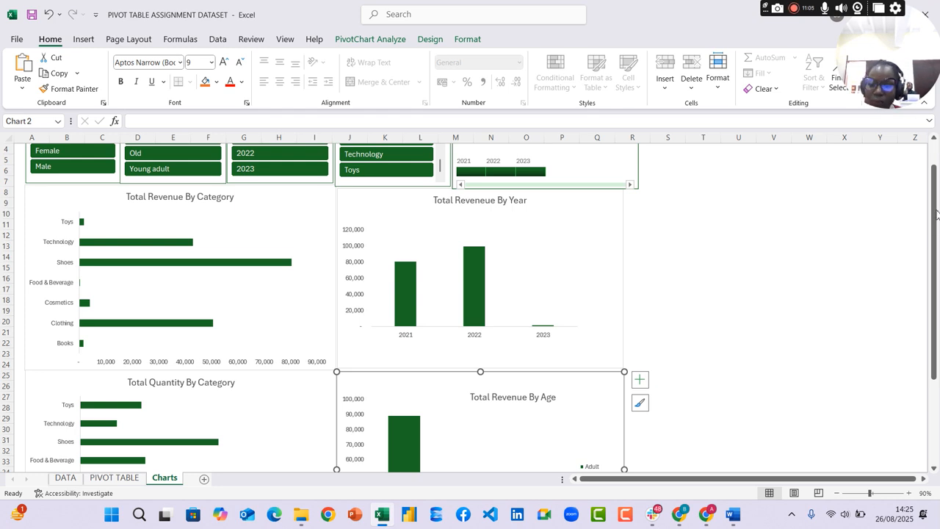
pyautogui.click(100, 481)
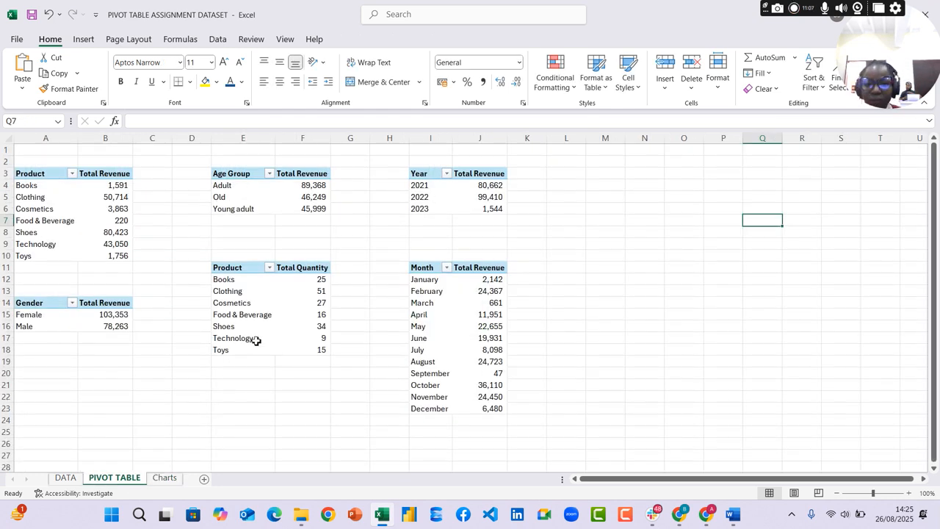
pyautogui.click(65, 478)
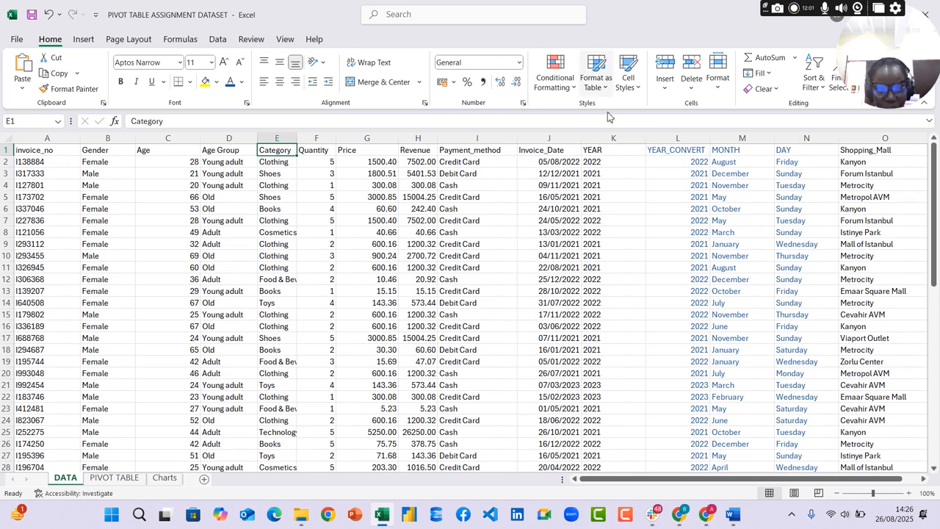
pyautogui.click(613, 139)
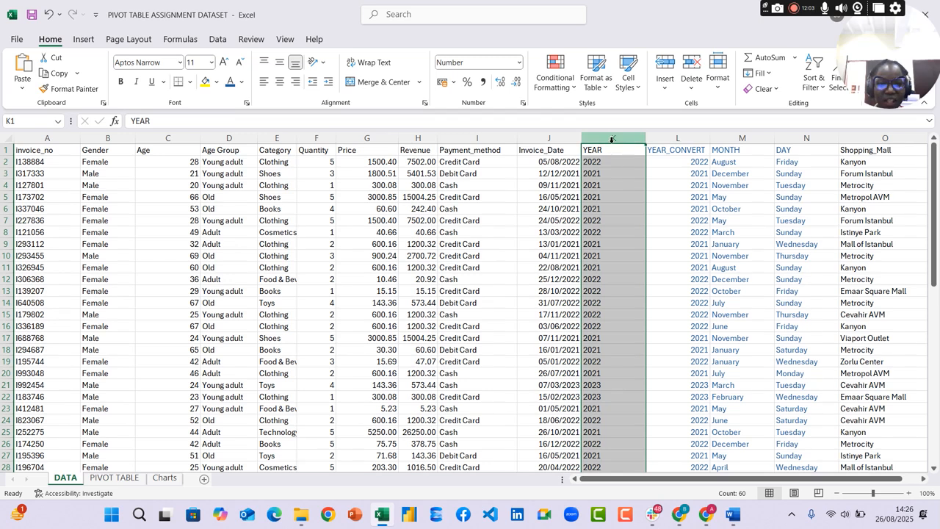
pyautogui.click(542, 160)
pyautogui.click(596, 163)
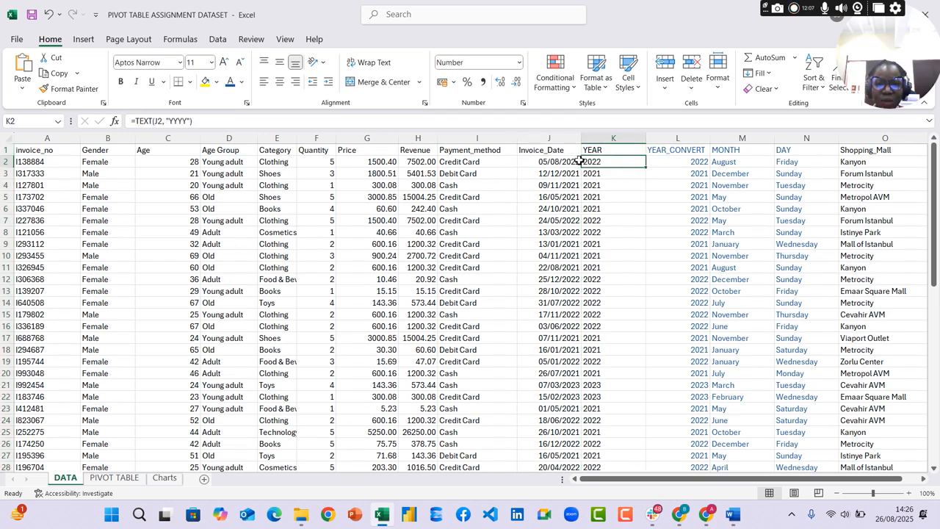
pyautogui.click(555, 136)
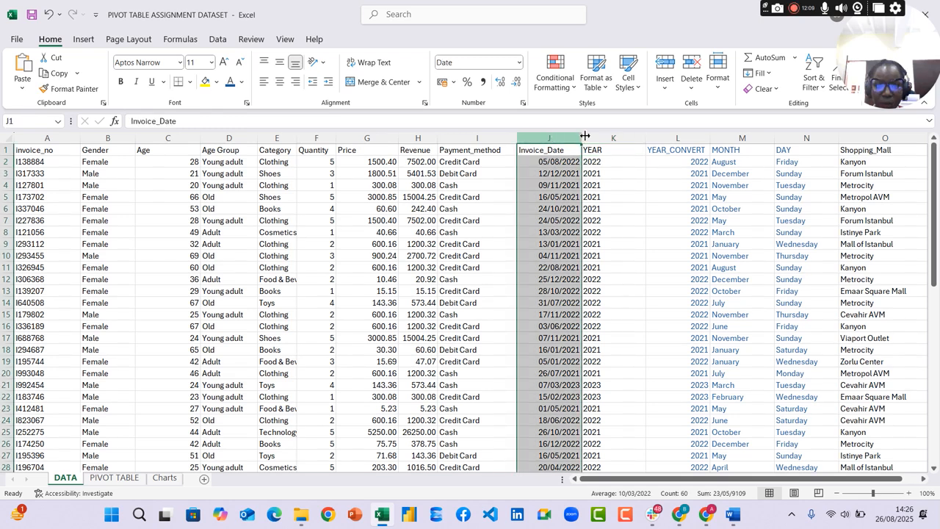
# Examine the number format of the YEAR column and the available formats, and compare it with the Invoice_Date column
pyautogui.click(613, 138)
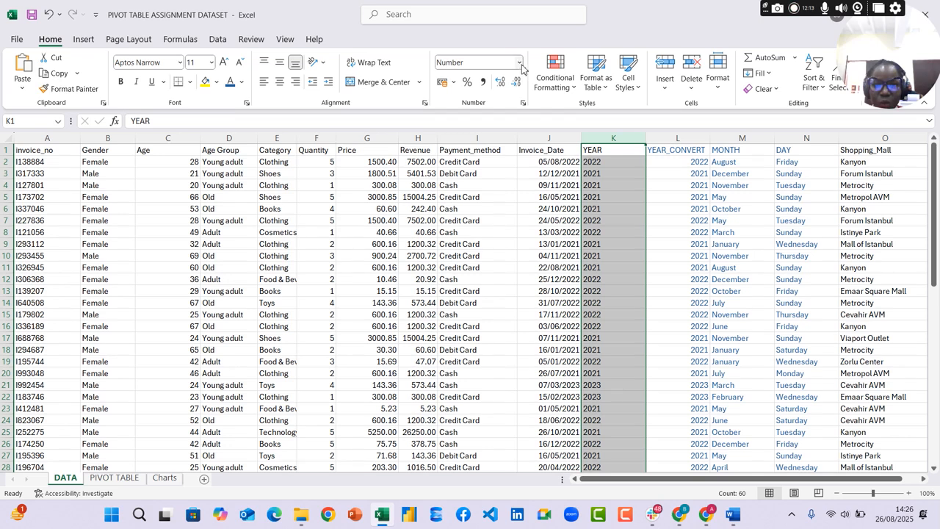
pyautogui.click(519, 63)
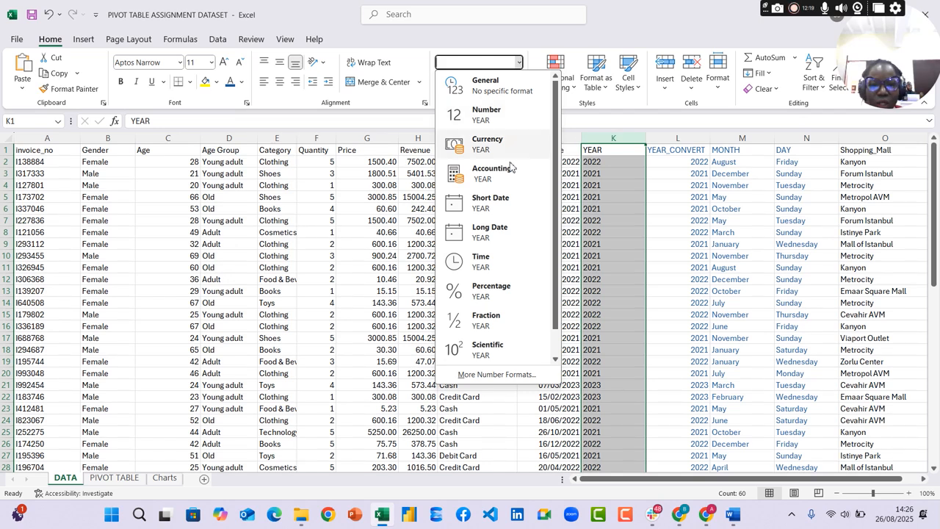
pyautogui.scroll(-1, 476, 243)
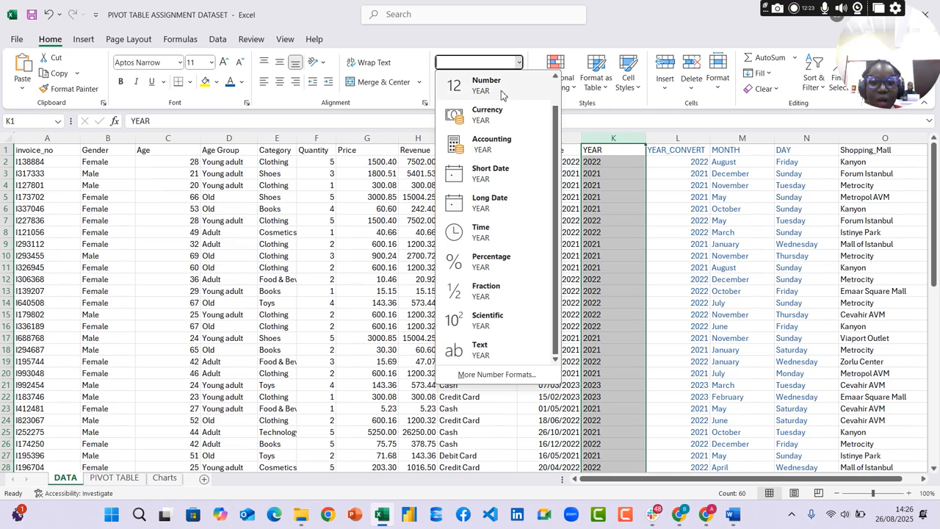
pyautogui.click(611, 142)
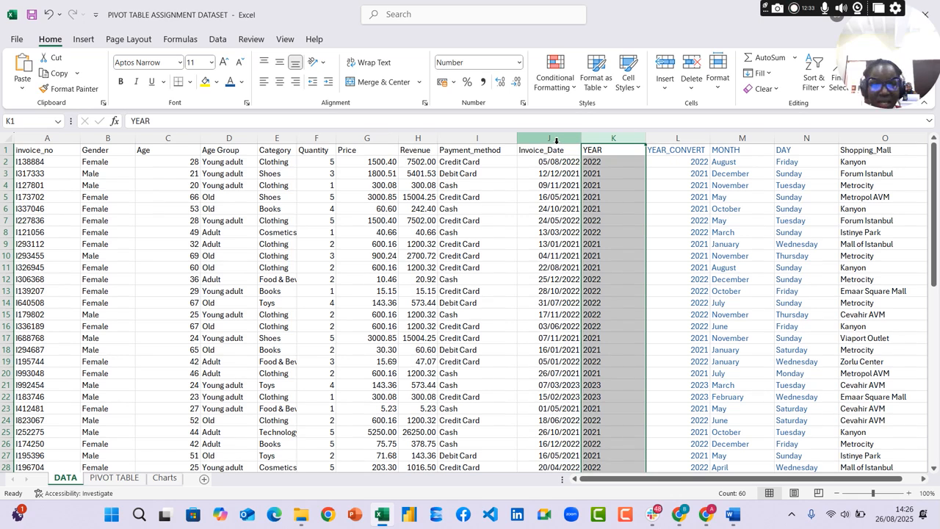
pyautogui.click(556, 141)
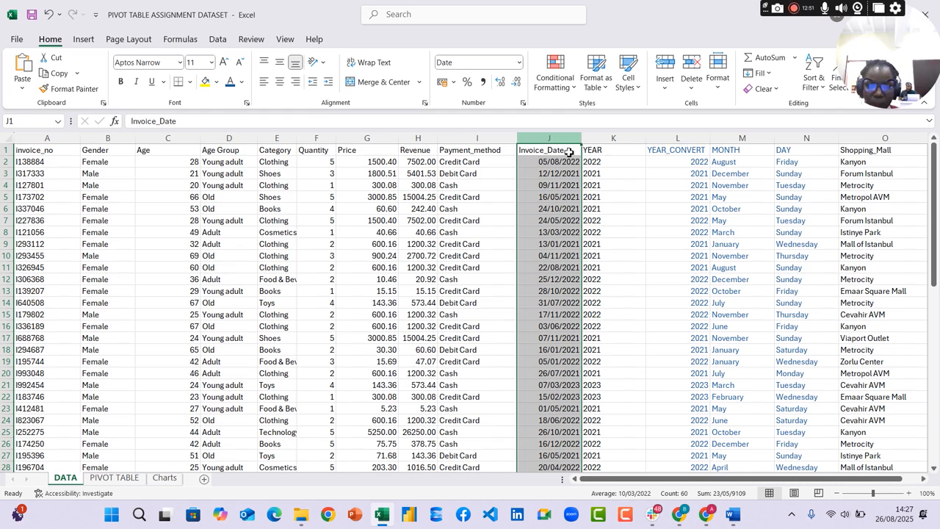
pyautogui.click(119, 478)
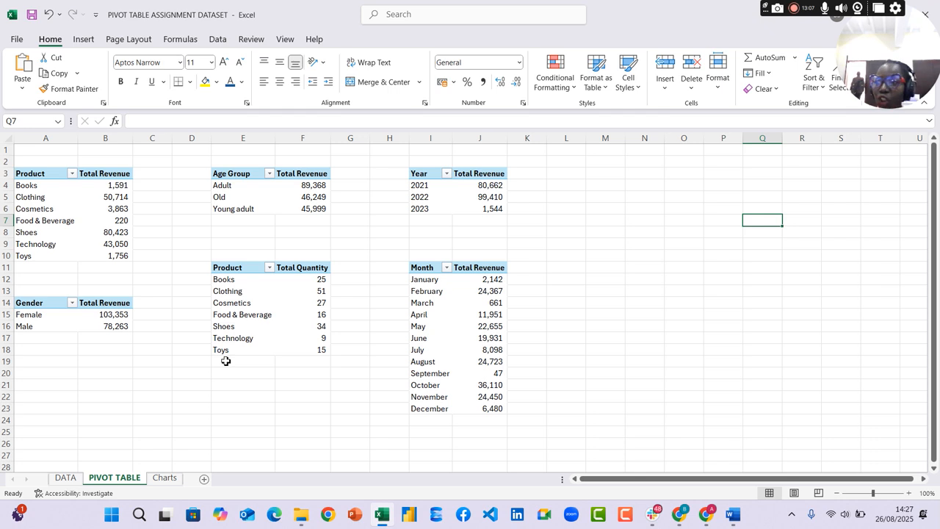
pyautogui.click(66, 479)
pyautogui.click(323, 211)
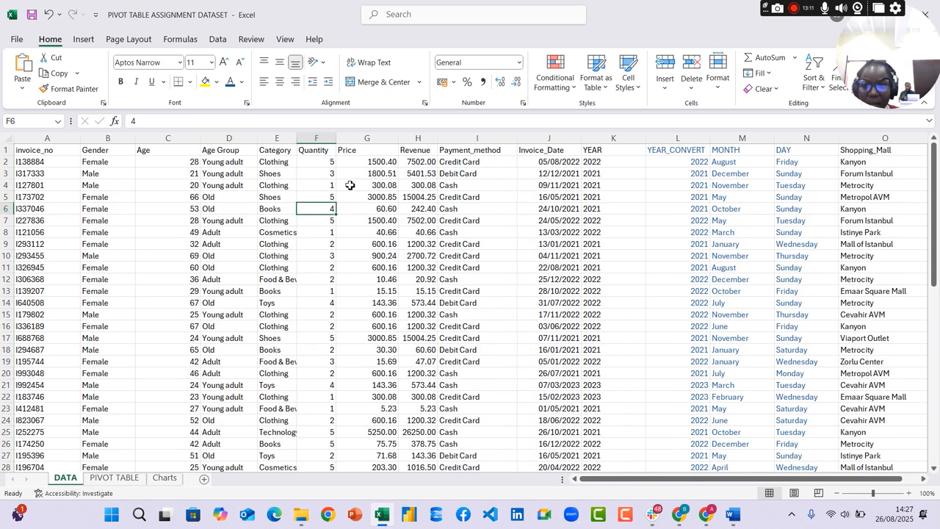
pyautogui.click(83, 39)
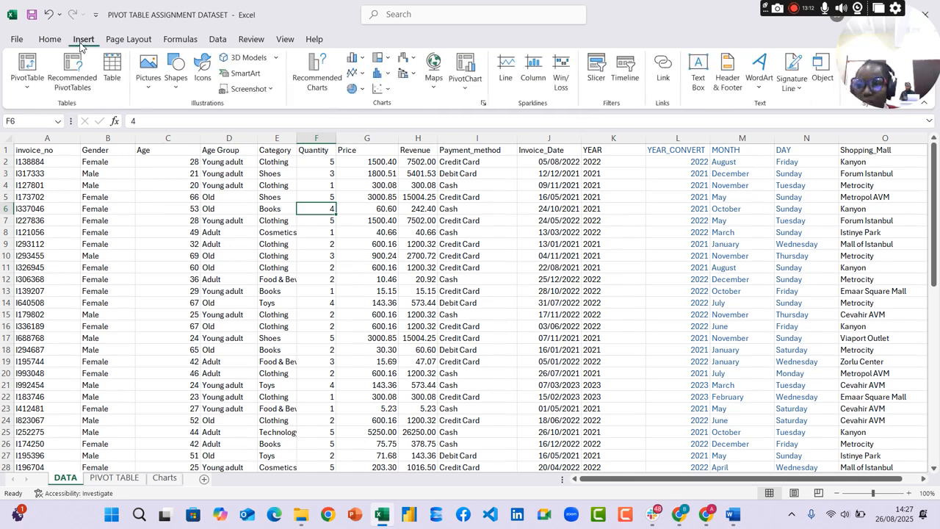
pyautogui.click(26, 70)
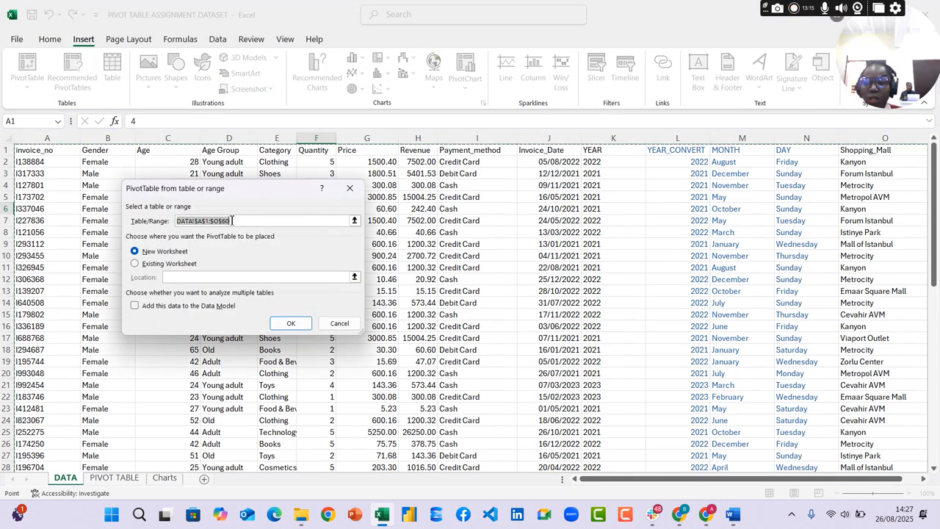
pyautogui.click(135, 263)
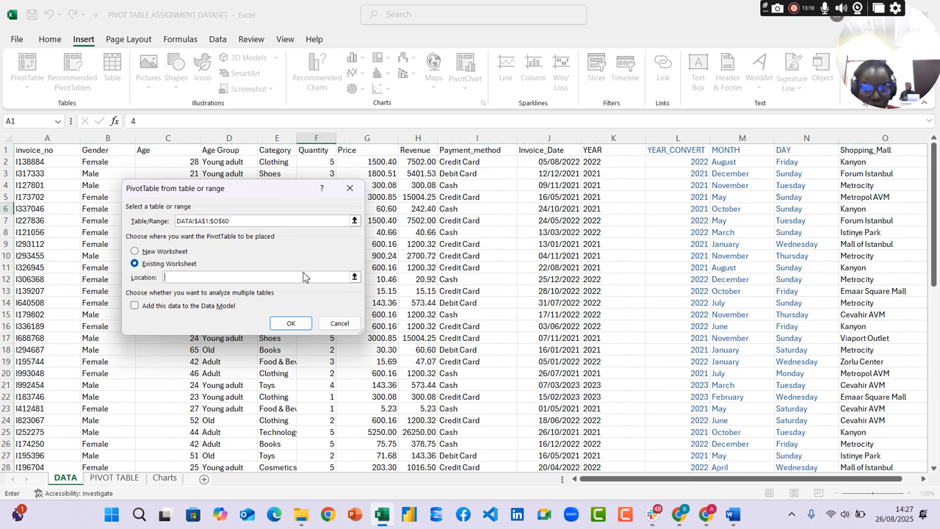
pyautogui.click(135, 251)
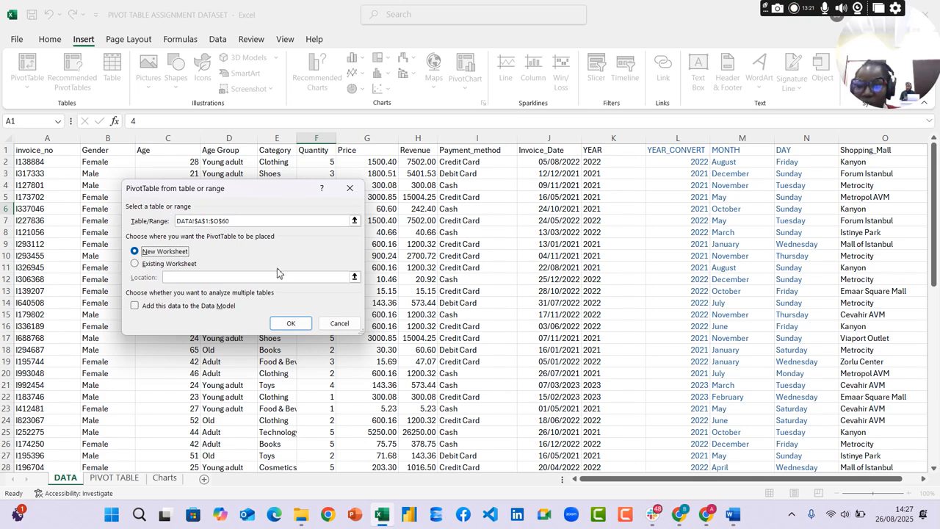
pyautogui.click(350, 188)
# Insert a blank PivotTable based on the DATA sheet's table on a new worksheet
pyautogui.click(473, 211)
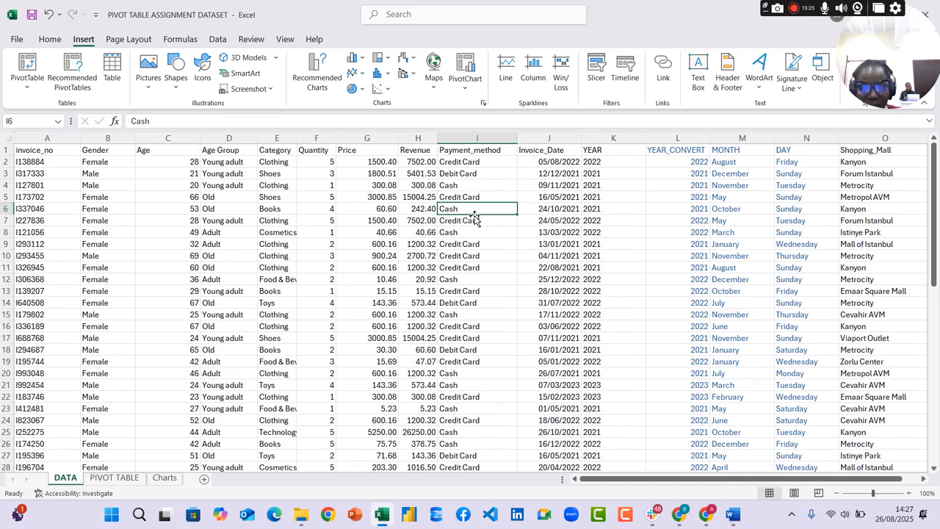
pyautogui.click(182, 255)
pyautogui.click(455, 242)
pyautogui.click(184, 208)
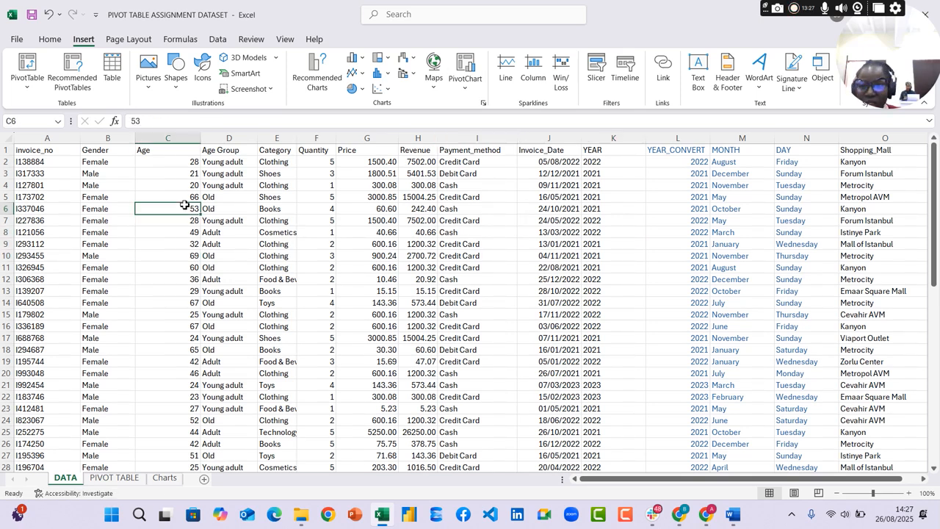
pyautogui.click(27, 74)
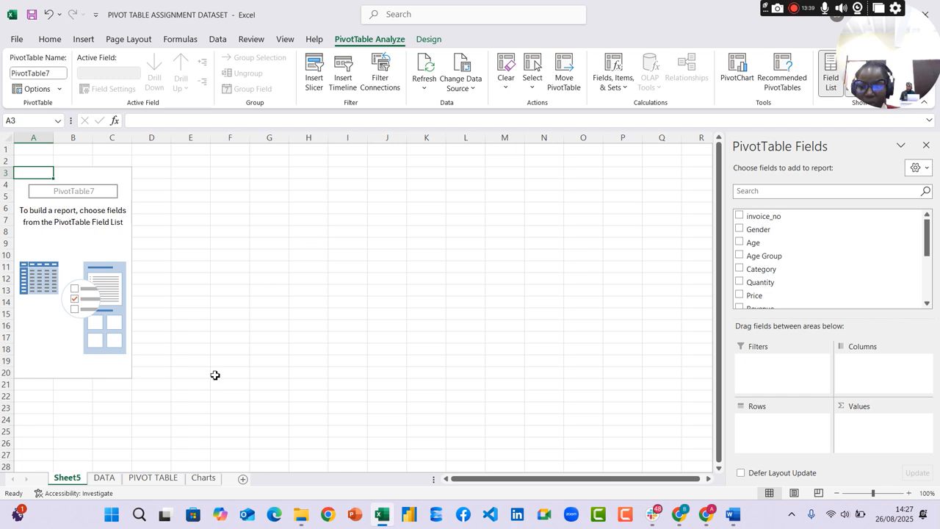
# Rename the new sheet holding the blank PivotTable as pivot
pyautogui.click(158, 483)
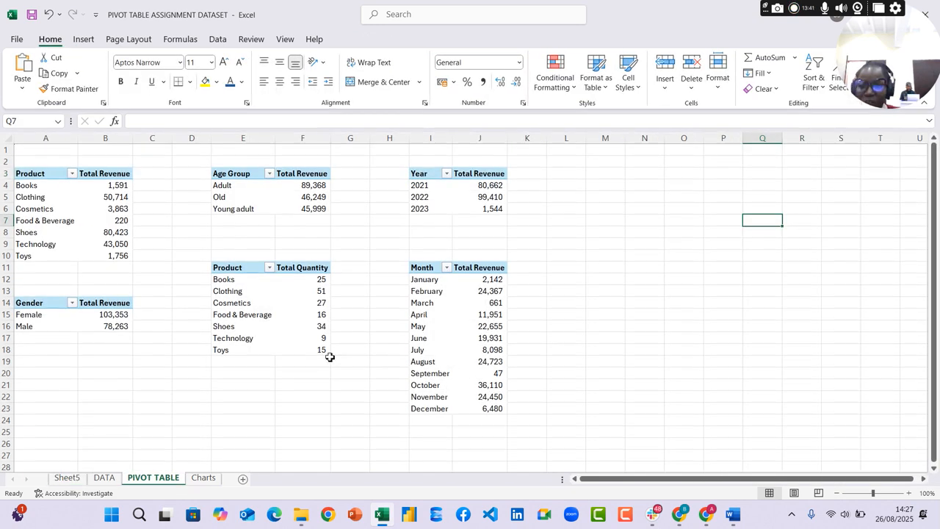
pyautogui.click(65, 479)
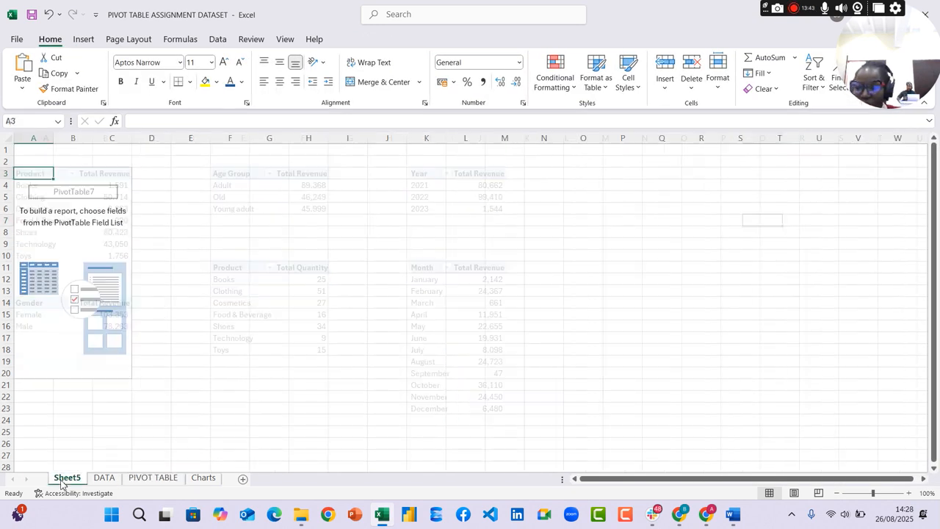
pyautogui.doubleClick(68, 479)
pyautogui.write('pivot')
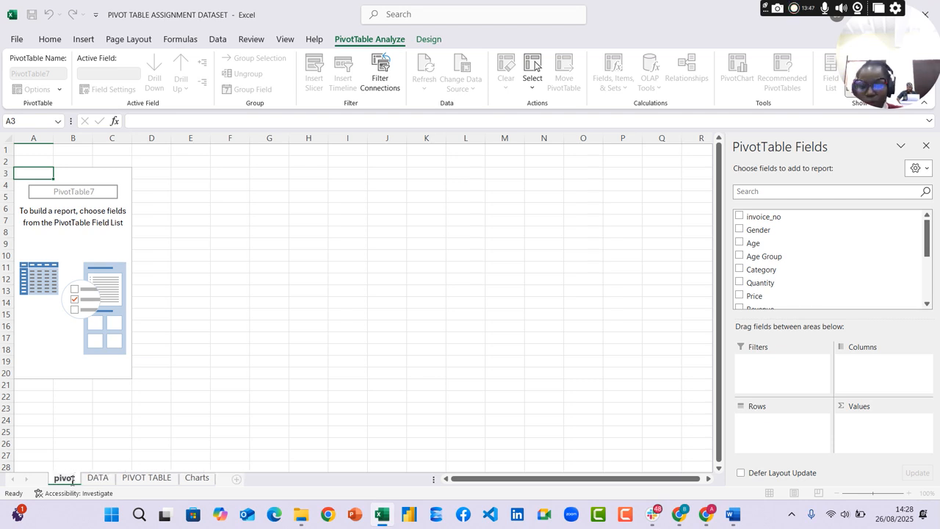
pyautogui.press('Return')
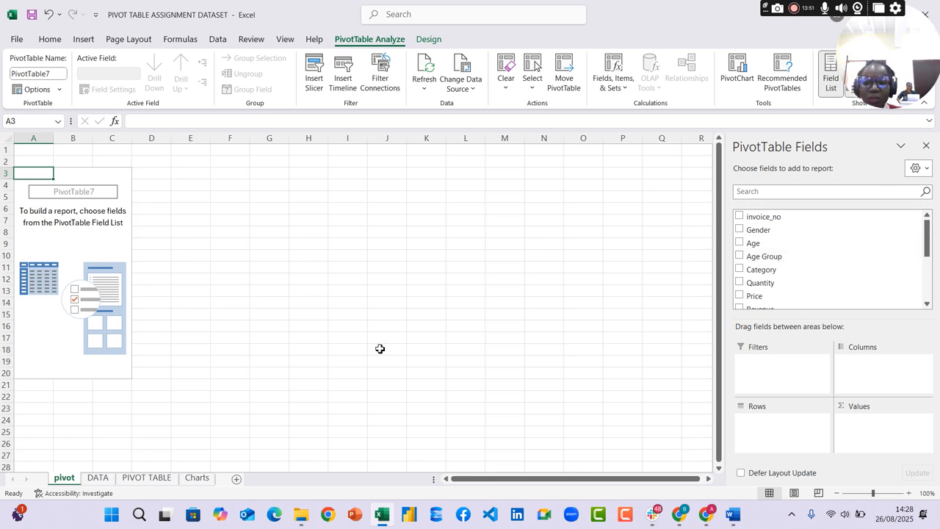
# Delete the pivot sheet with the blank PivotTable, keeping the existing PIVOT TABLE sheet
pyautogui.click(146, 477)
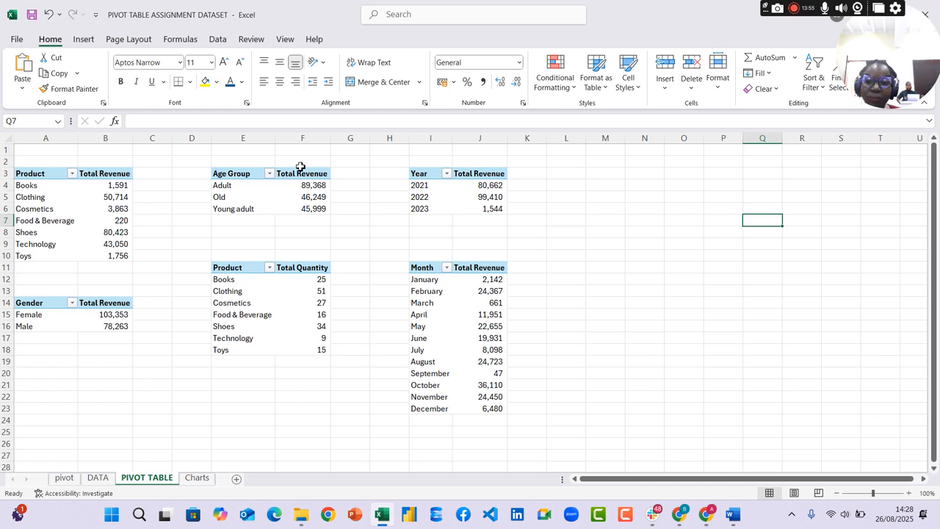
pyautogui.rightClick(69, 484)
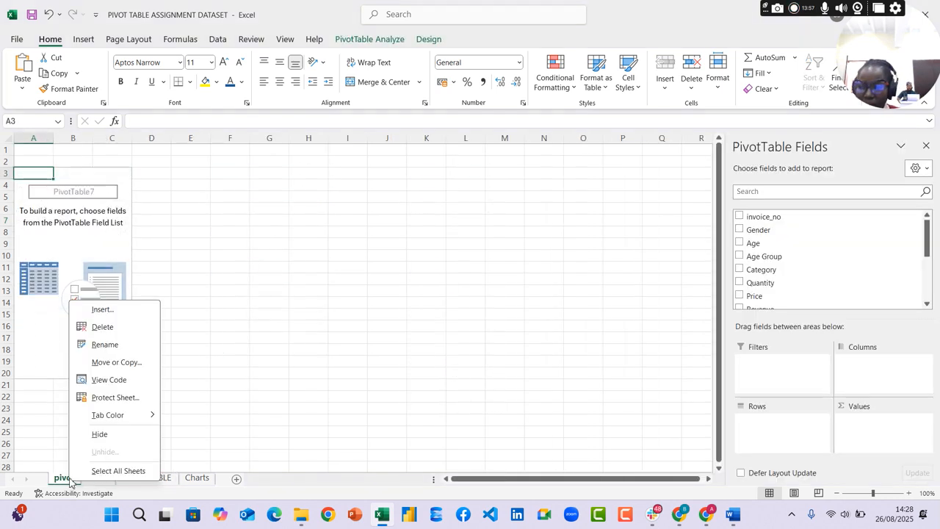
pyautogui.click(102, 327)
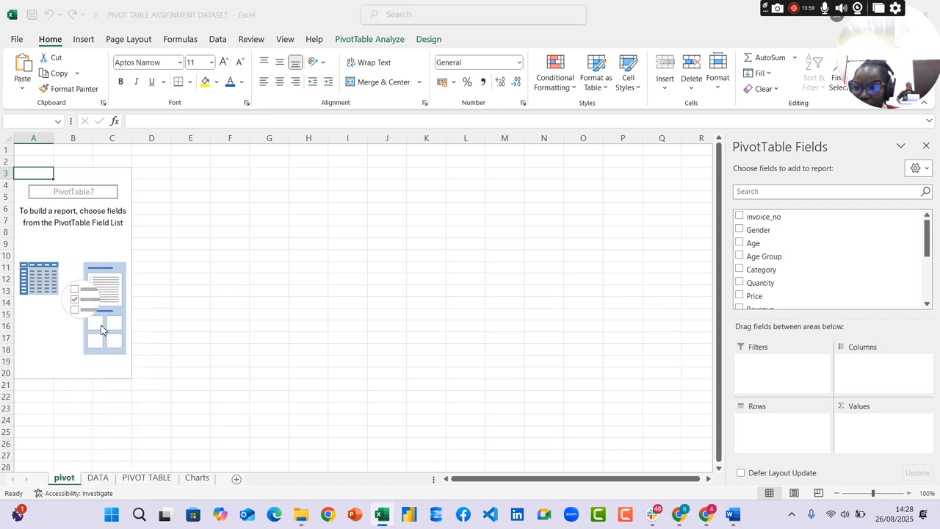
pyautogui.click(440, 289)
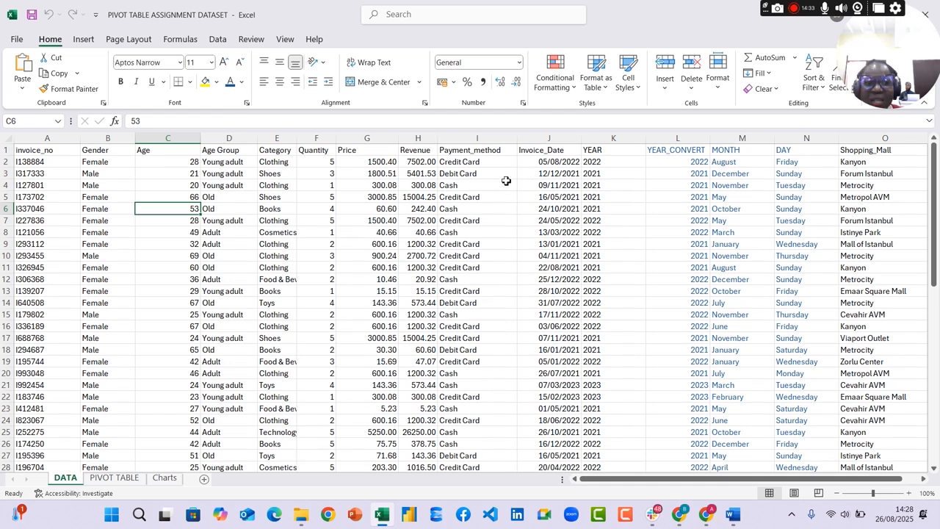
# Start saving a copy of the workbook to the AITI folder on the desktop
pyautogui.click(16, 40)
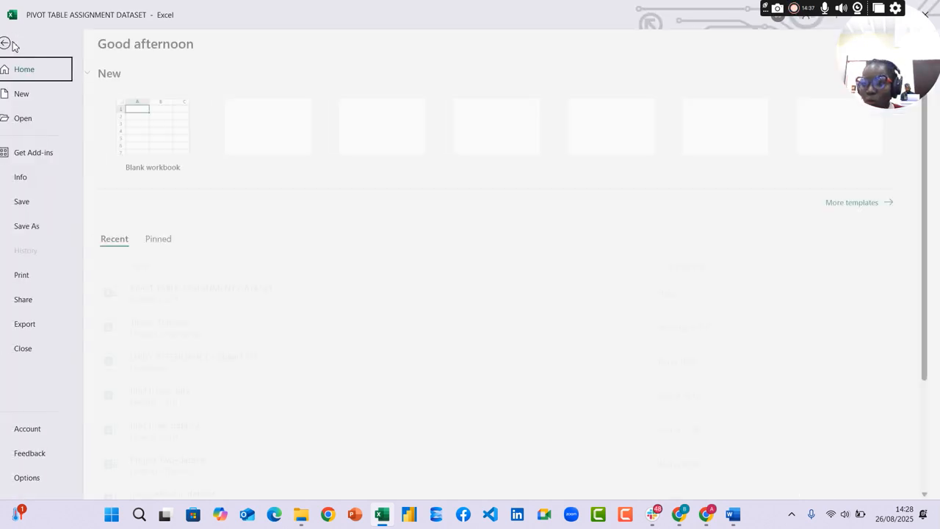
pyautogui.click(49, 227)
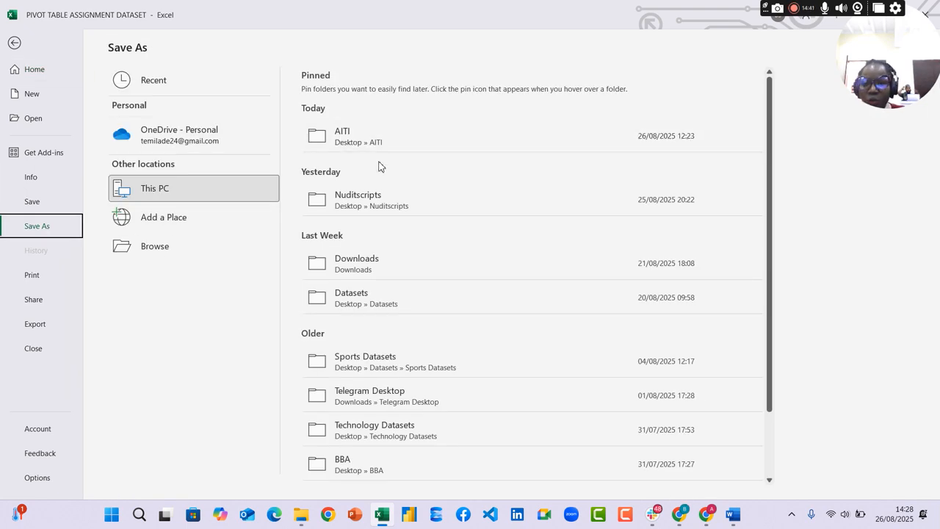
pyautogui.click(379, 131)
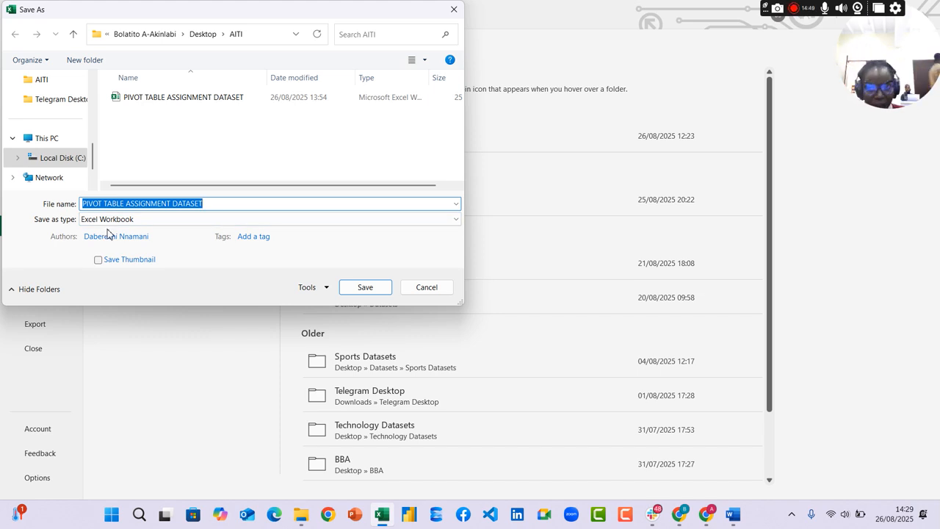
pyautogui.click(379, 288)
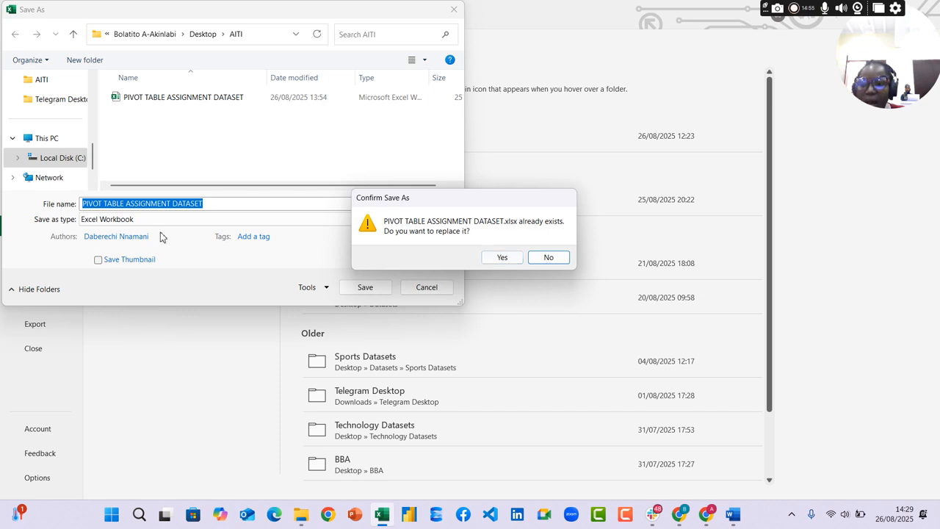
pyautogui.click(231, 205)
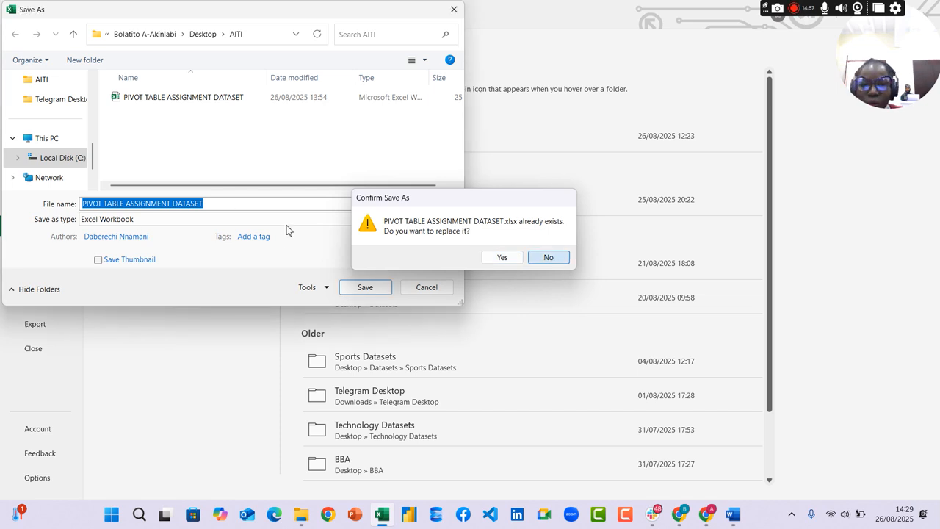
pyautogui.click(551, 261)
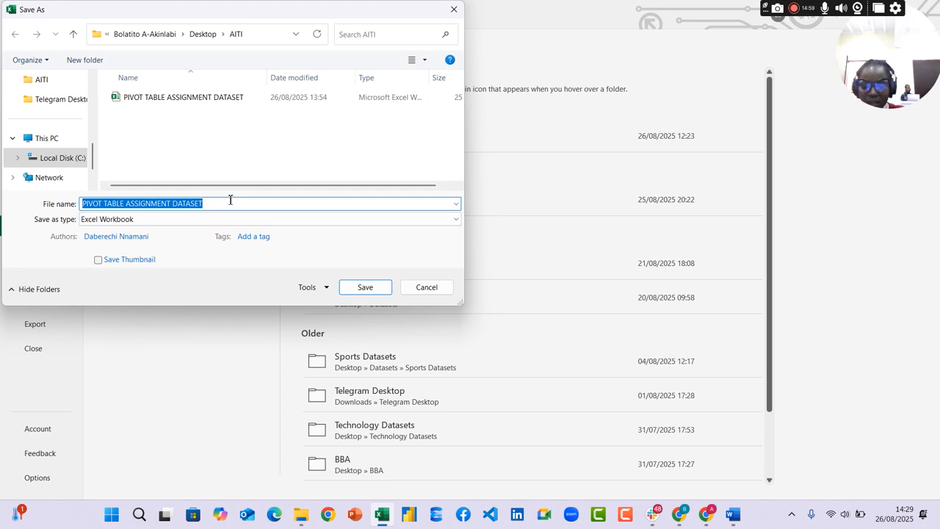
# Save the workbook in the AITI folder under the file name "pivot table together"
pyautogui.press('BackSpace')
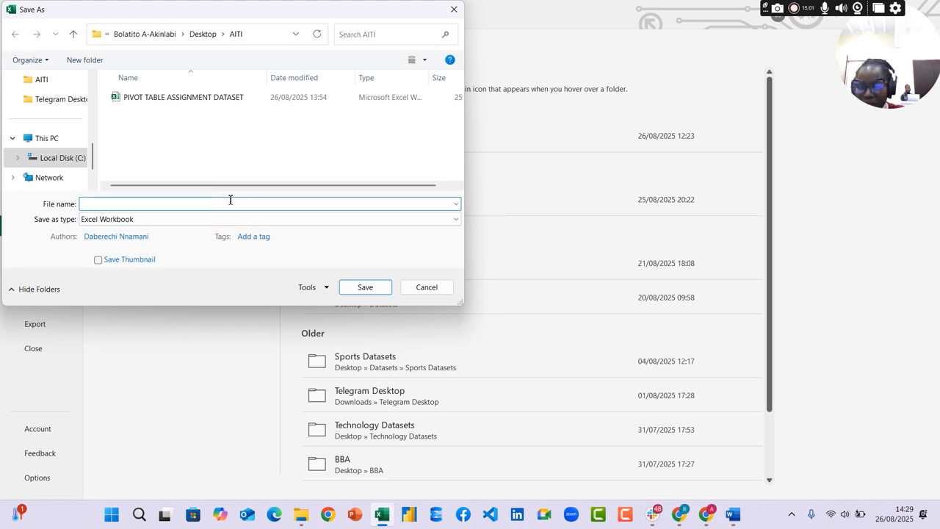
pyautogui.write('class recording')
pyautogui.press('BackSpace')
pyautogui.press('BackSpace')
pyautogui.press('BackSpace')
pyautogui.press('BackSpace')
pyautogui.press('BackSpace')
pyautogui.press('BackSpace')
pyautogui.press('BackSpace')
pyautogui.press('BackSpace')
pyautogui.press('BackSpace')
pyautogui.press('BackSpace')
pyautogui.press('BackSpace')
pyautogui.press('BackSpace')
pyautogui.write('pivottab')
pyautogui.press('BackSpace')
pyautogui.press('BackSpace')
pyautogui.press('BackSpace')
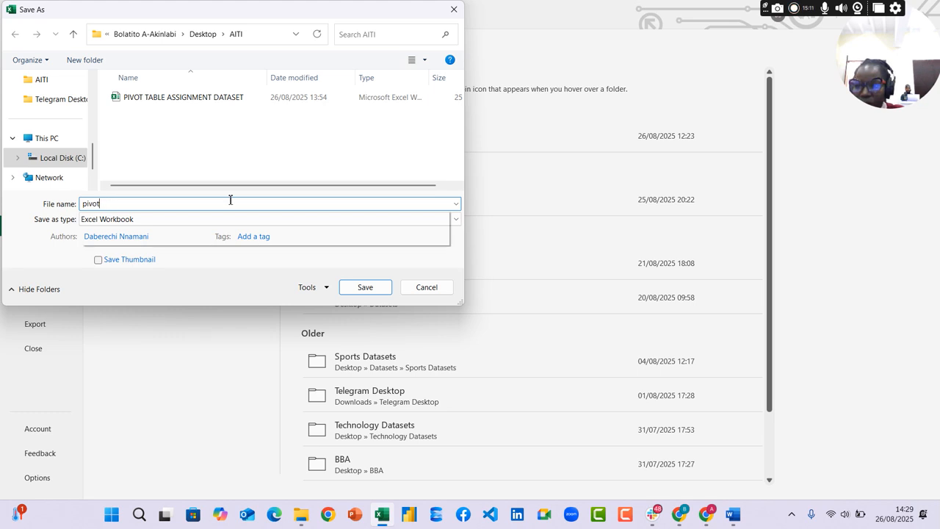
pyautogui.write('table ogether')
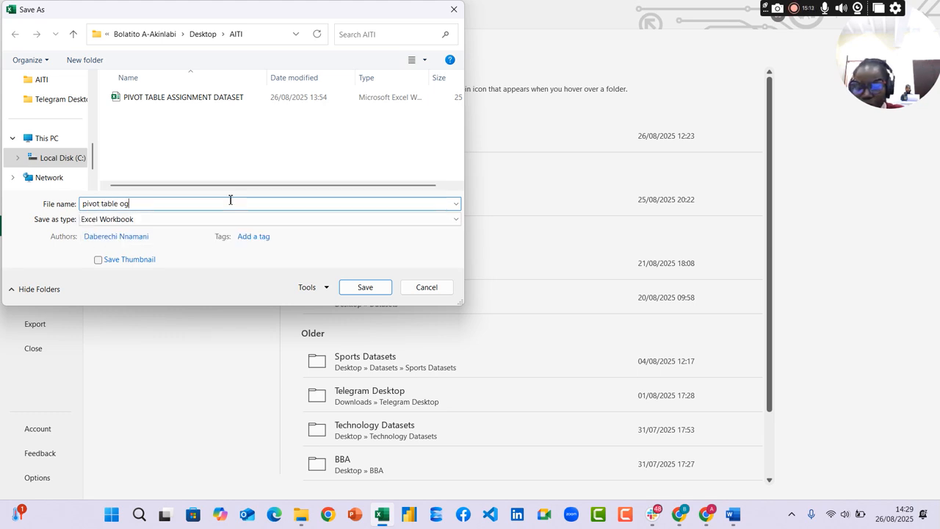
pyautogui.click(122, 204)
pyautogui.write('t')
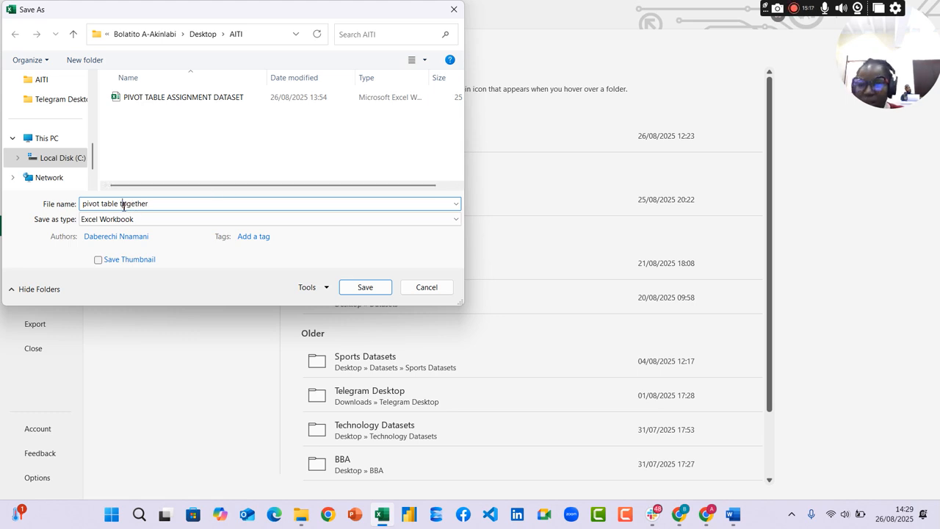
pyautogui.click(370, 289)
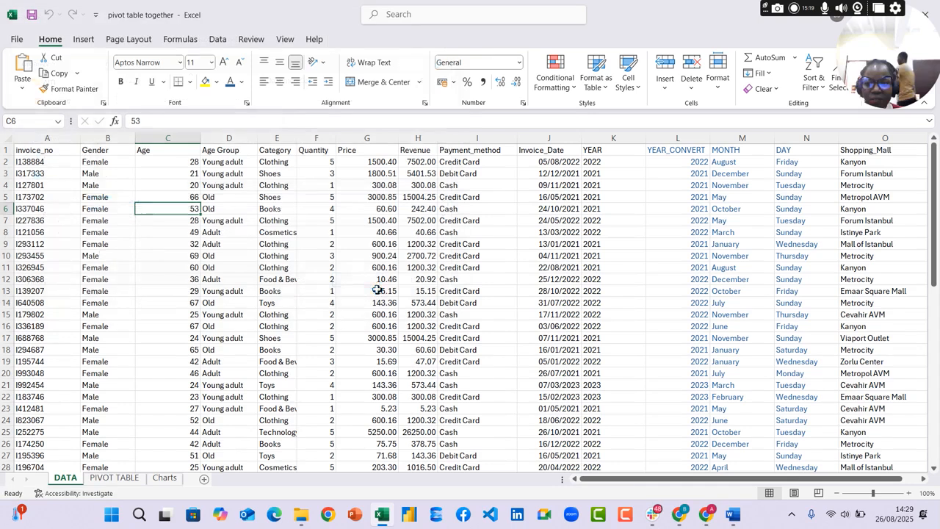
# Close the workbook and reopen "pivot table together" from the AITI folder on the desktop
pyautogui.click(925, 14)
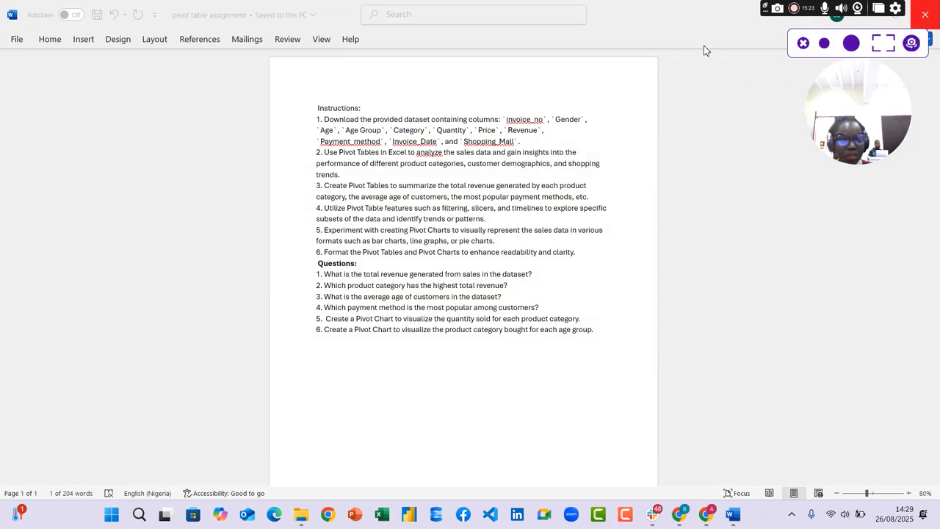
pyautogui.moveTo(842, 4); pyautogui.dragTo(719, 4)
pyautogui.click(880, 13)
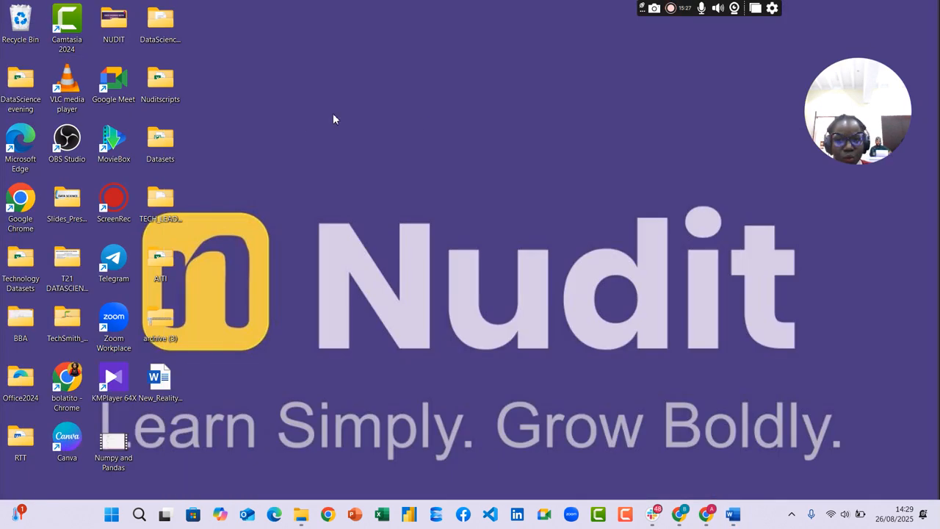
pyautogui.doubleClick(173, 272)
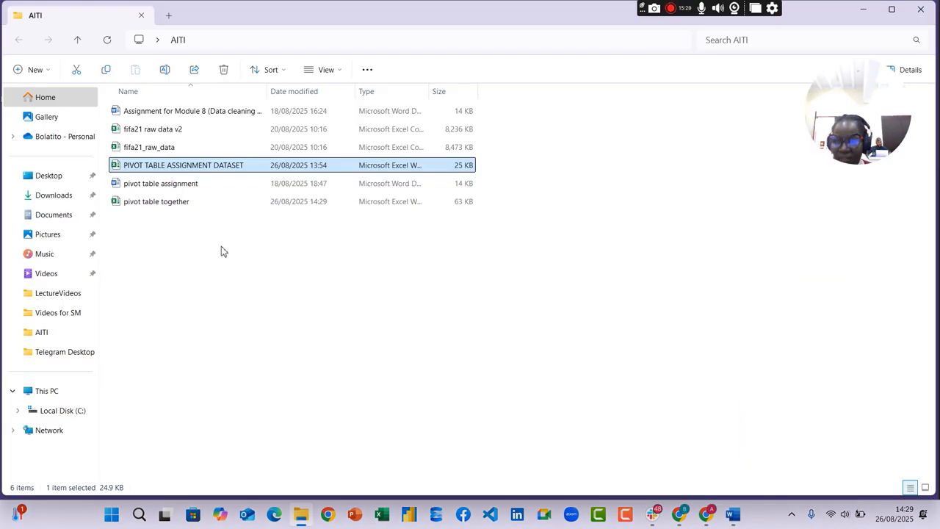
pyautogui.click(165, 206)
pyautogui.doubleClick(226, 209)
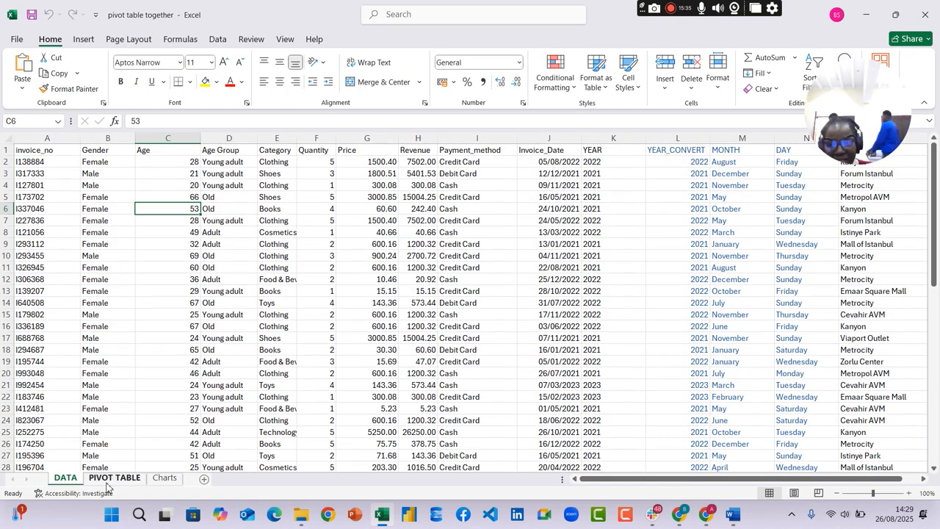
# Check the DATA, PIVOT TABLE and Charts sheets of the reopened workbook
pyautogui.click(114, 478)
pyautogui.click(164, 478)
pyautogui.click(66, 478)
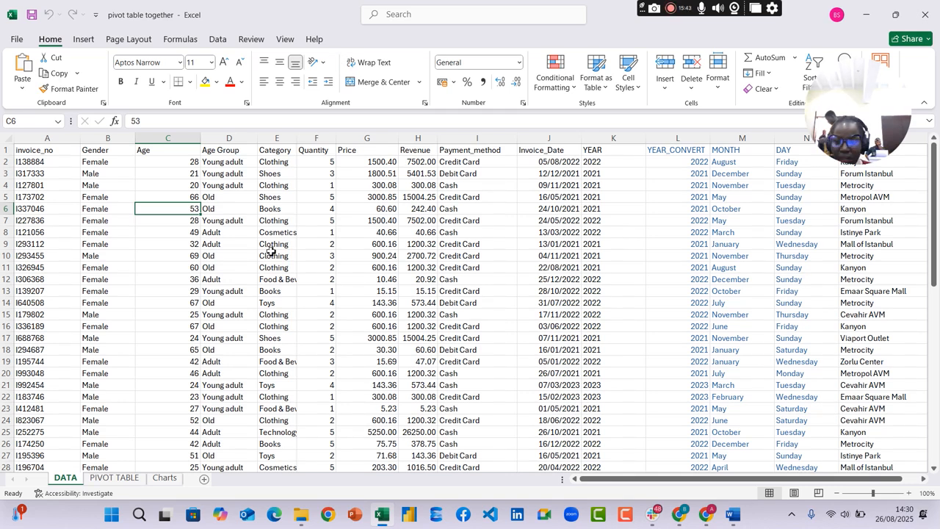
pyautogui.click(112, 478)
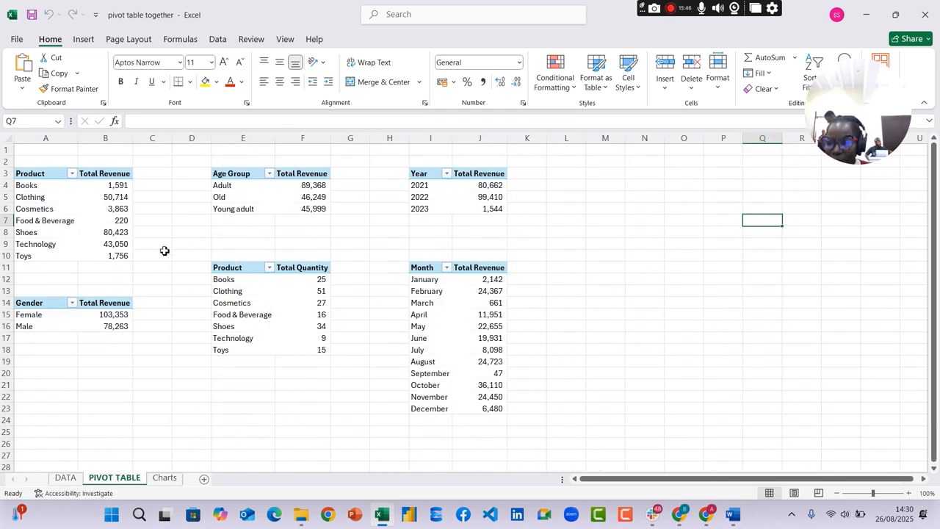
pyautogui.click(165, 478)
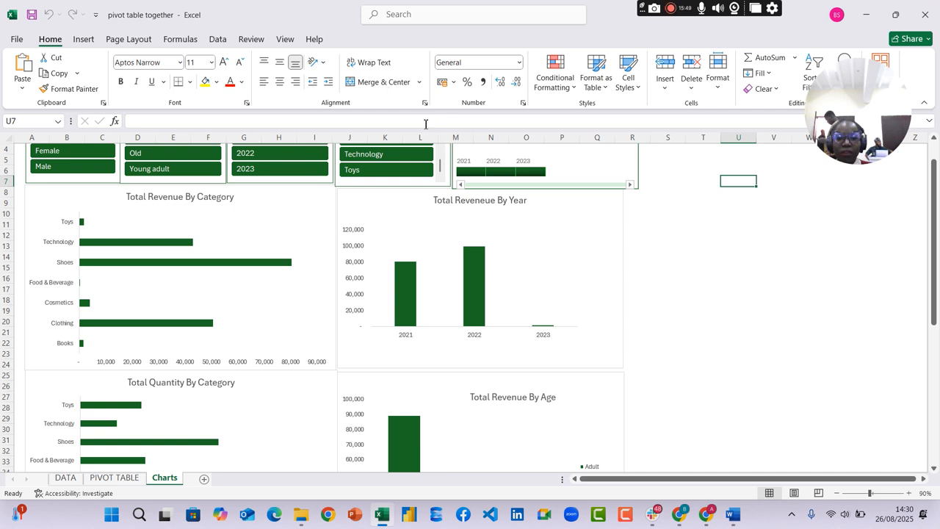
# Look at the file actions available for "pivot table together" in File Explorer, and return to the slicers and charts in the Excel workbook
pyautogui.click(867, 15)
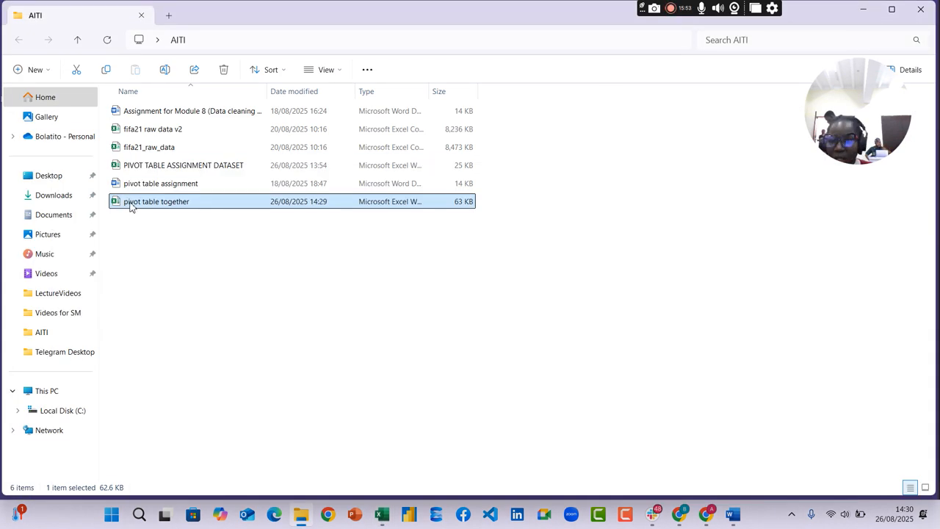
pyautogui.rightClick(229, 199)
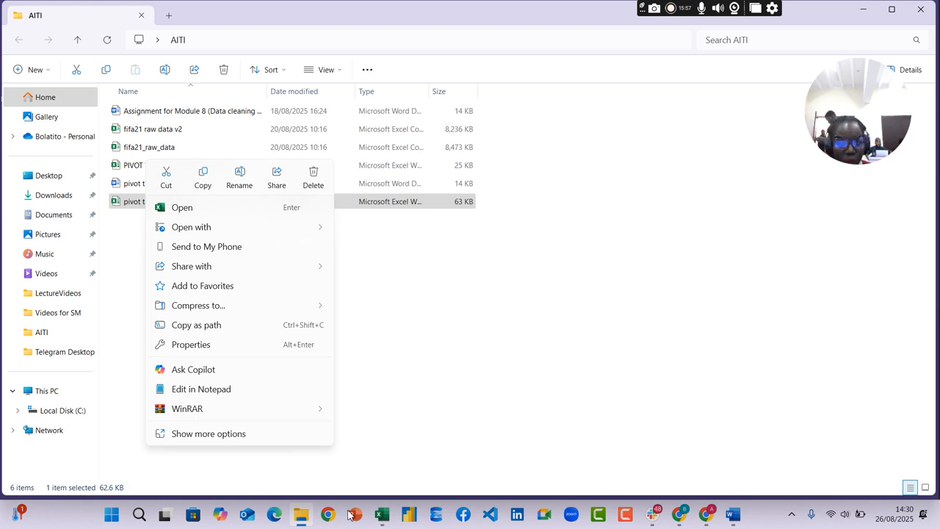
pyautogui.click(380, 516)
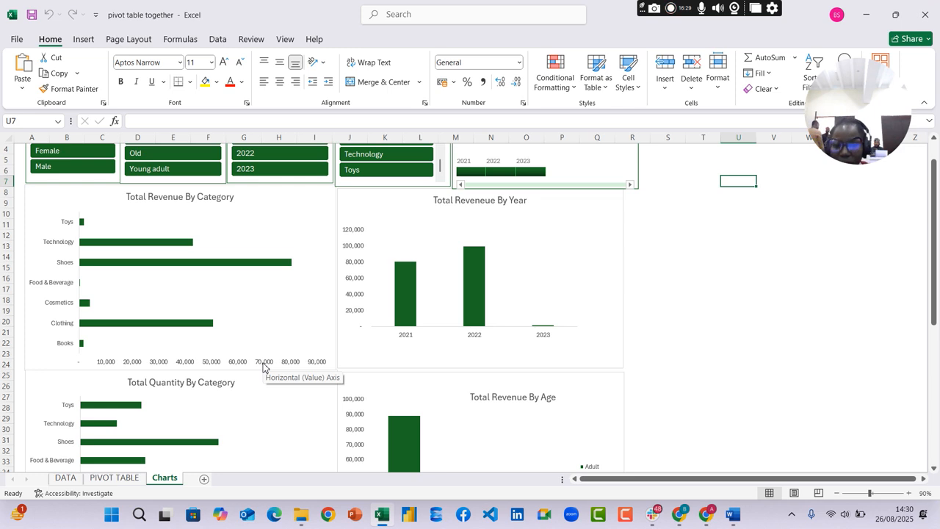
pyautogui.scroll(1, 667, 245)
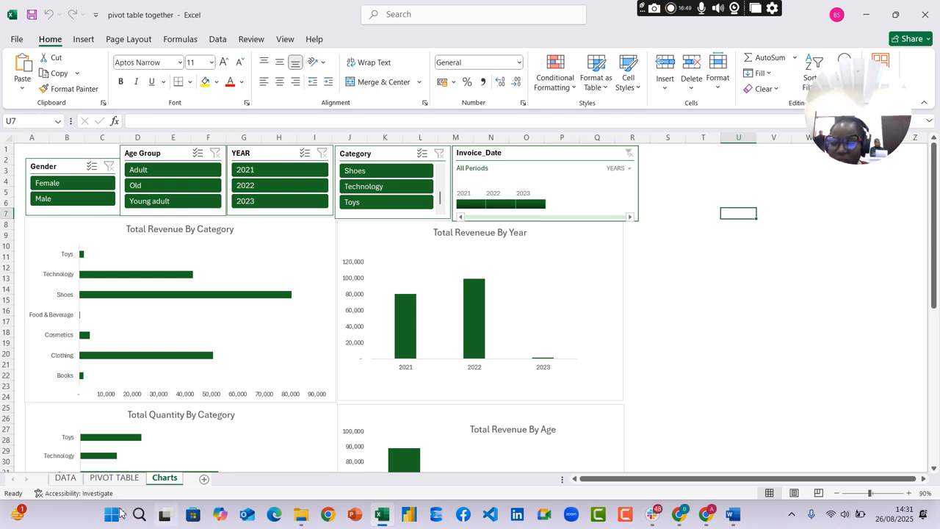
# Examine the insert, design and analysis options available for the pivot table of total revenue by product
pyautogui.click(111, 479)
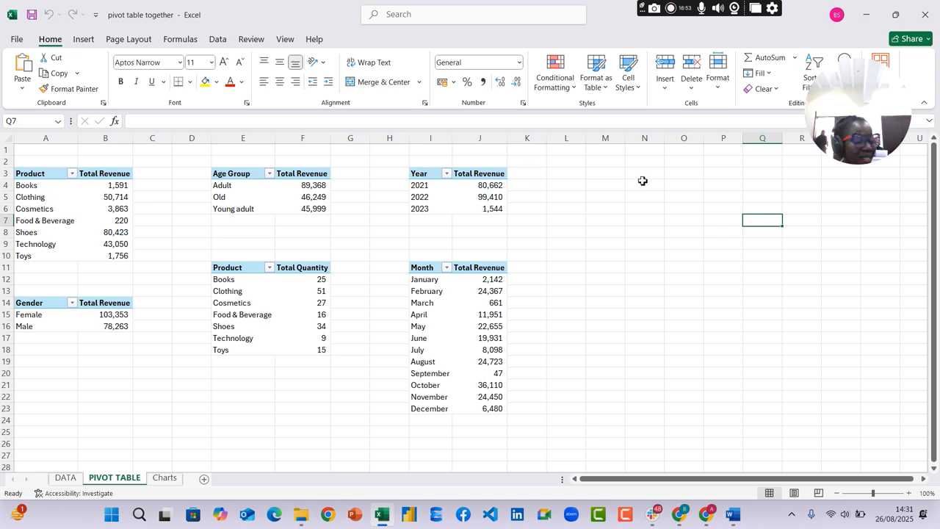
pyautogui.click(98, 201)
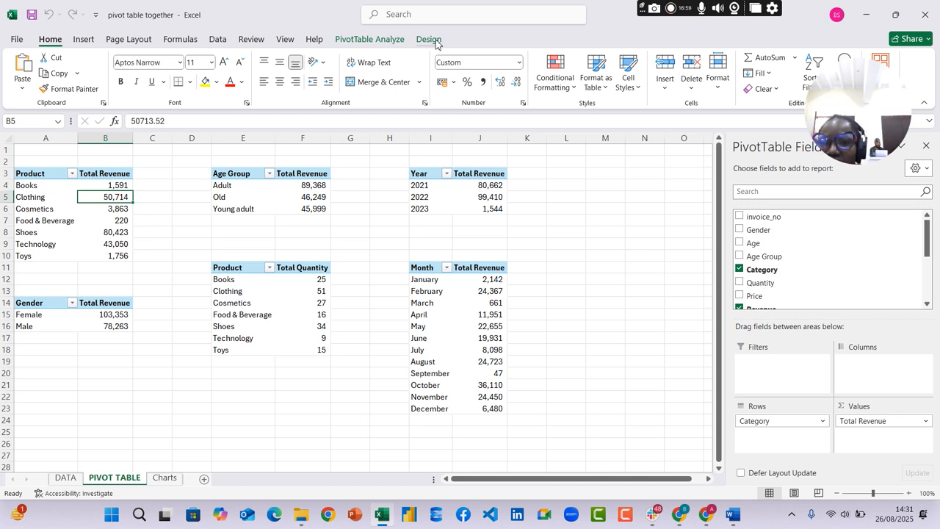
pyautogui.click(83, 41)
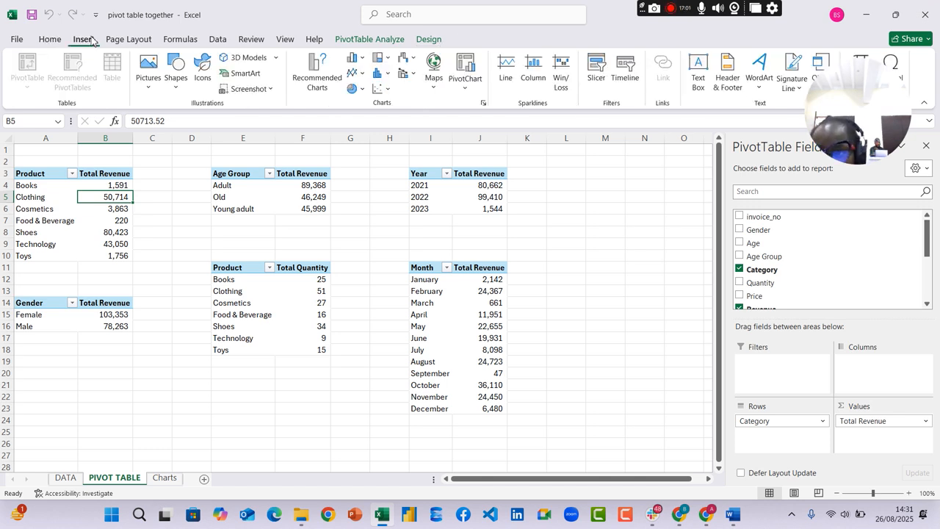
pyautogui.click(430, 43)
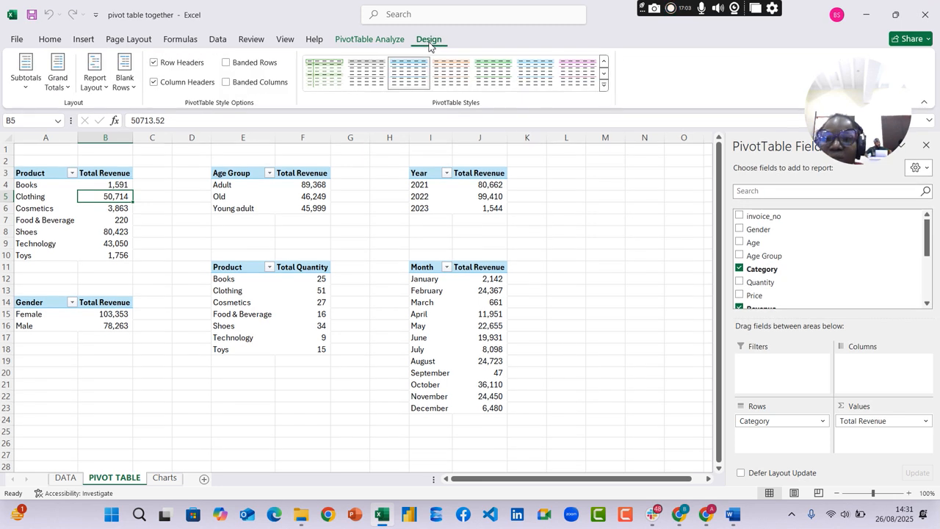
pyautogui.click(386, 42)
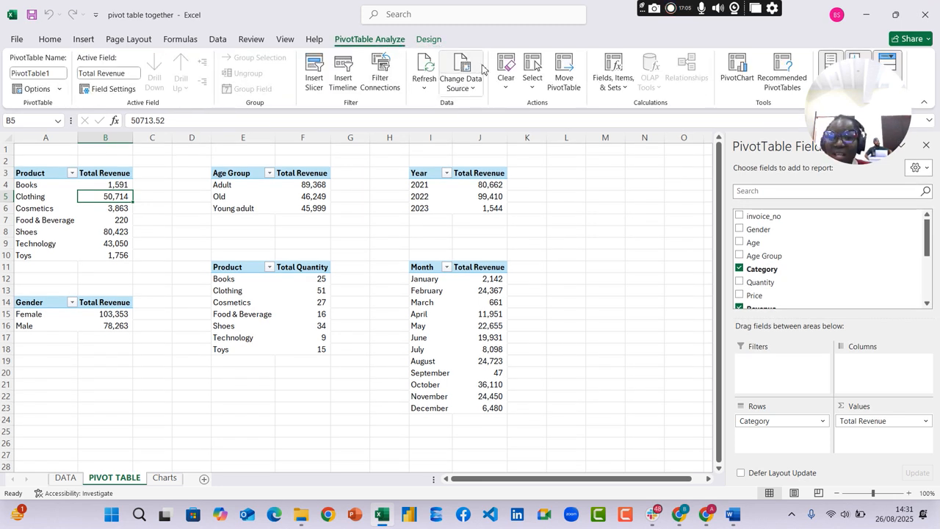
# Insert slicers for Gender, Age Group, Category and YEAR_CONVERT on the product revenue pivot table
pyautogui.click(47, 210)
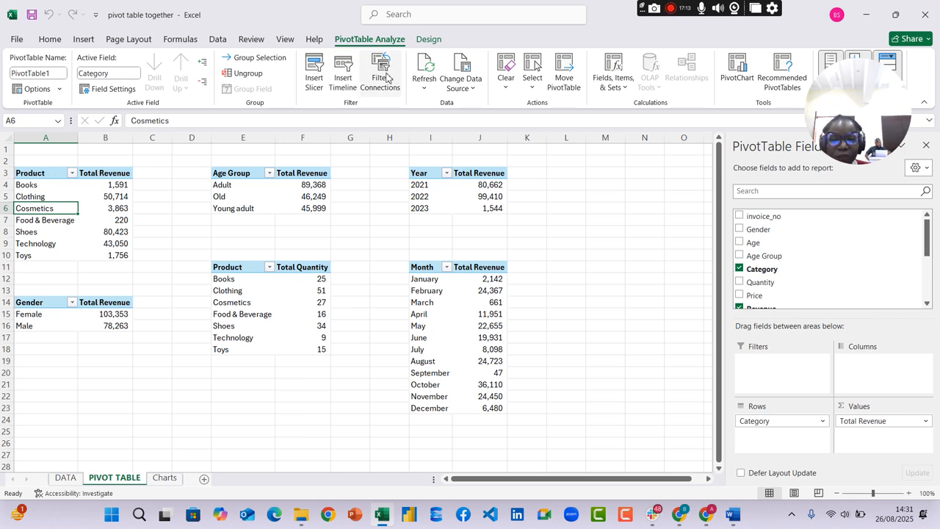
pyautogui.click(314, 77)
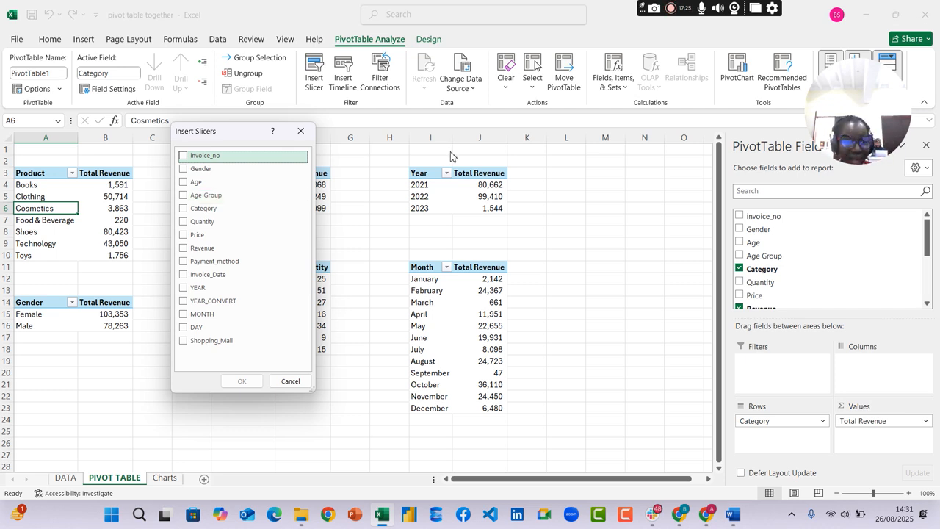
pyautogui.click(185, 169)
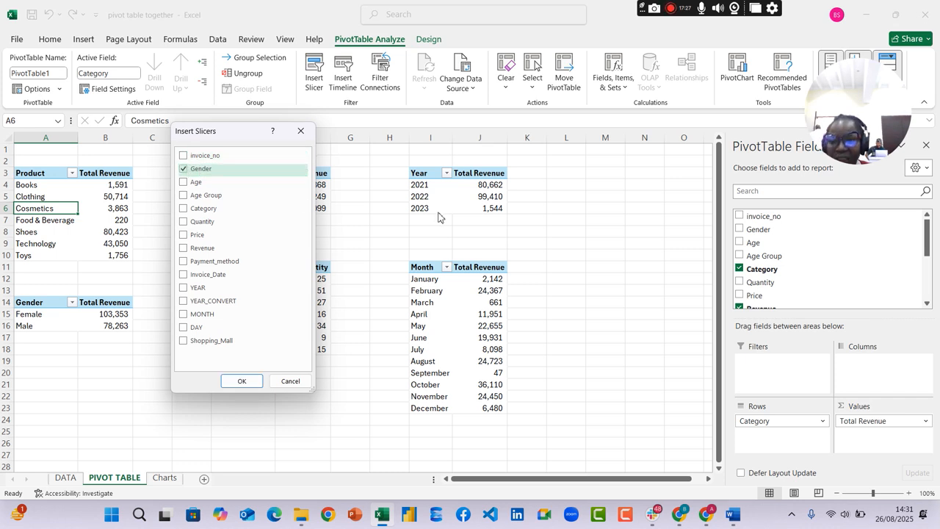
pyautogui.click(185, 183)
pyautogui.click(185, 183)
pyautogui.click(185, 195)
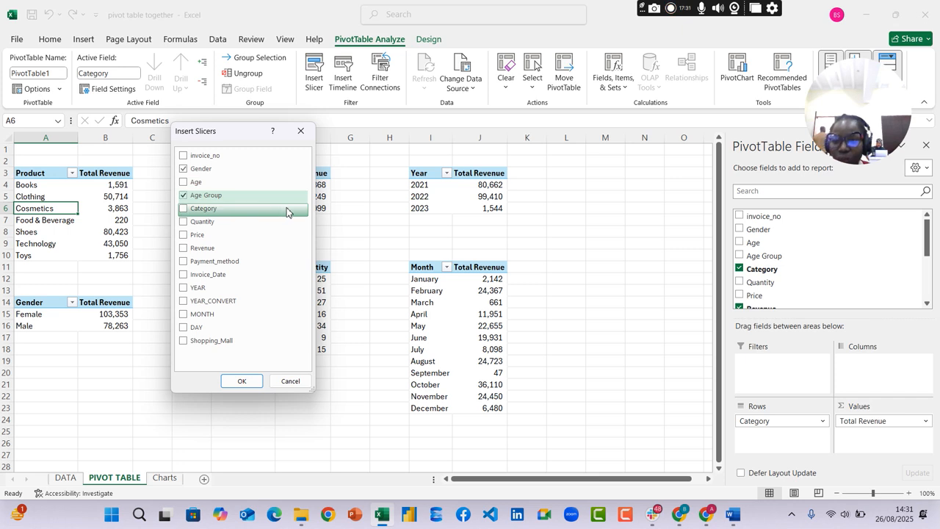
pyautogui.click(185, 210)
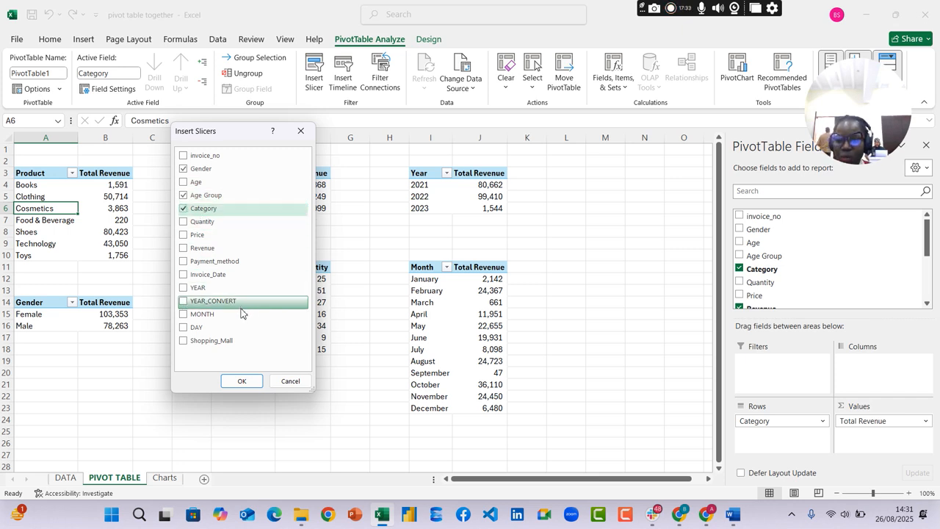
pyautogui.click(185, 301)
pyautogui.click(243, 380)
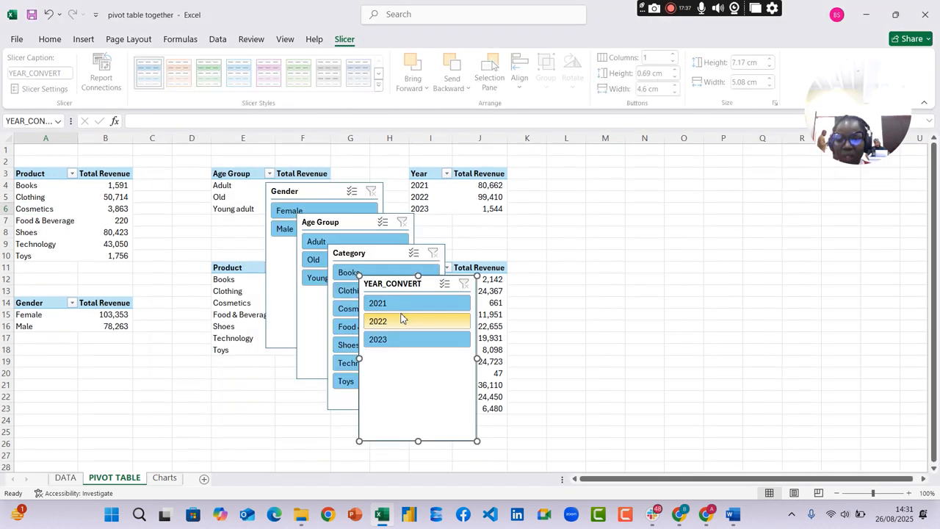
# Spread the four overlapping slicers apart across the PIVOT TABLE sheet
pyautogui.moveTo(426, 283); pyautogui.dragTo(537, 234)
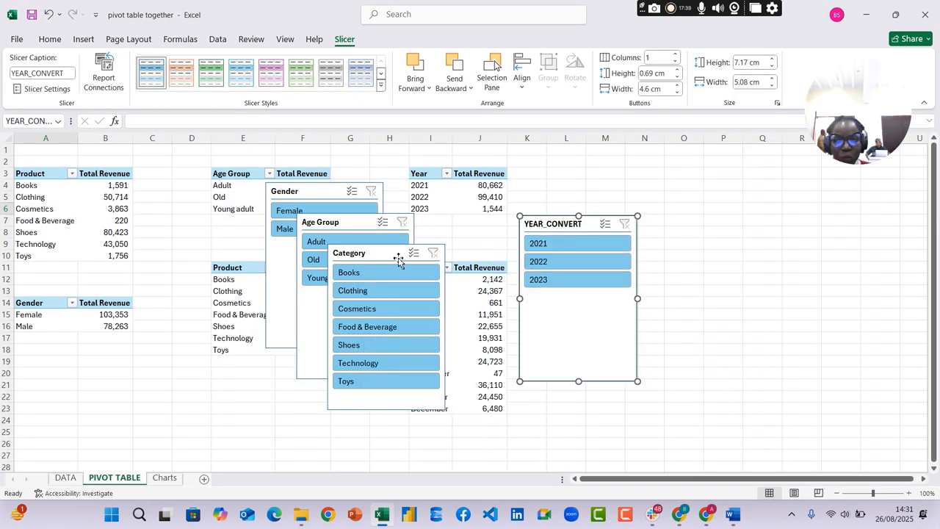
pyautogui.moveTo(399, 260); pyautogui.dragTo(492, 210)
pyautogui.moveTo(360, 225); pyautogui.dragTo(201, 193)
pyautogui.moveTo(323, 190)
pyautogui.mouseDown()
pyautogui.moveTo(312, 192)
pyautogui.moveTo(334, 190)
pyautogui.mouseUp()
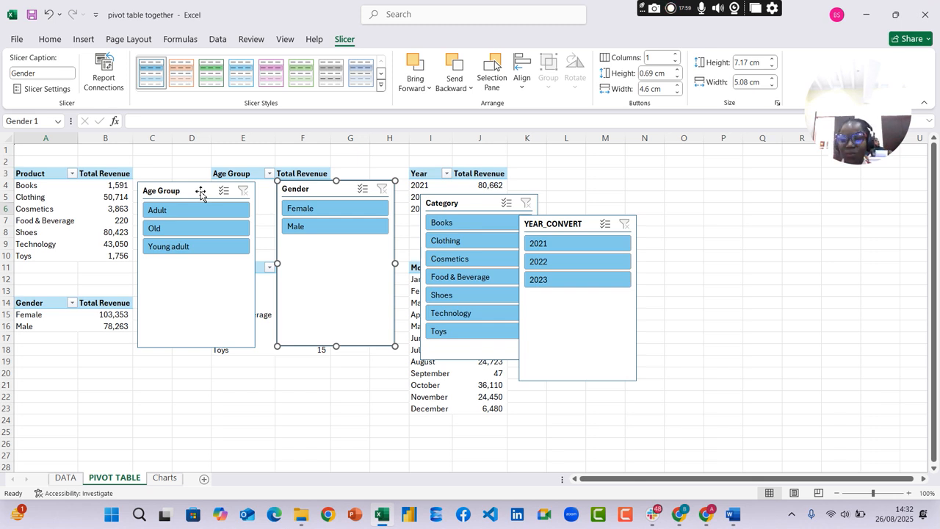
# Compare with the slicers on the Charts sheet and apply the dark green slicer style to the new Age Group slicer
pyautogui.click(164, 478)
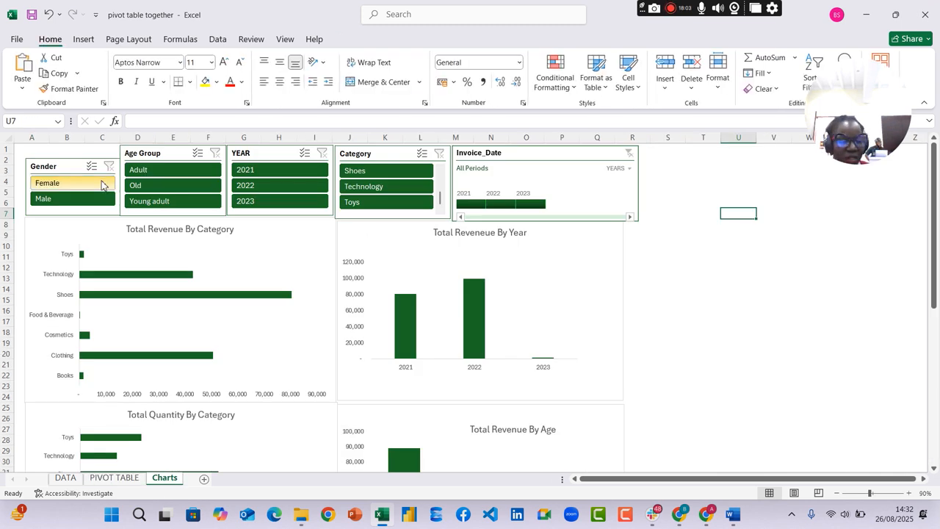
pyautogui.click(114, 477)
pyautogui.click(204, 189)
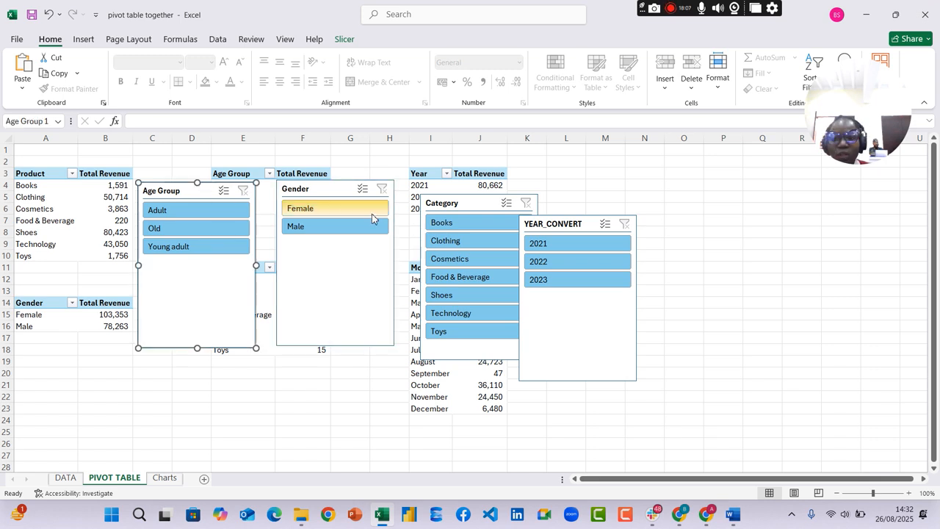
pyautogui.click(344, 39)
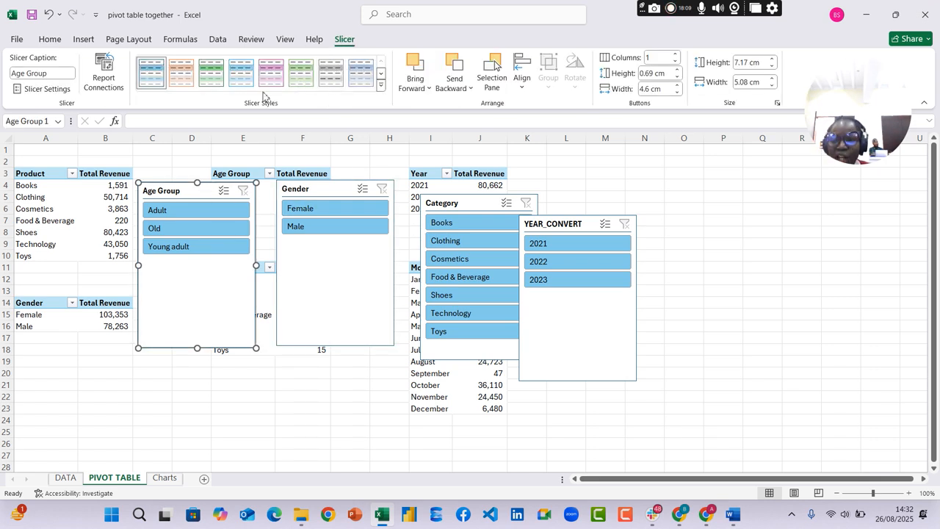
pyautogui.click(381, 85)
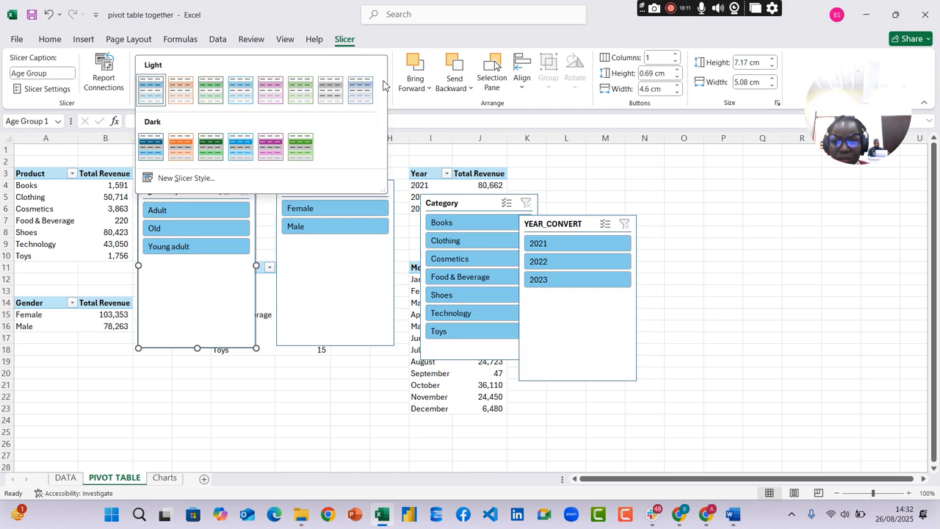
pyautogui.click(212, 146)
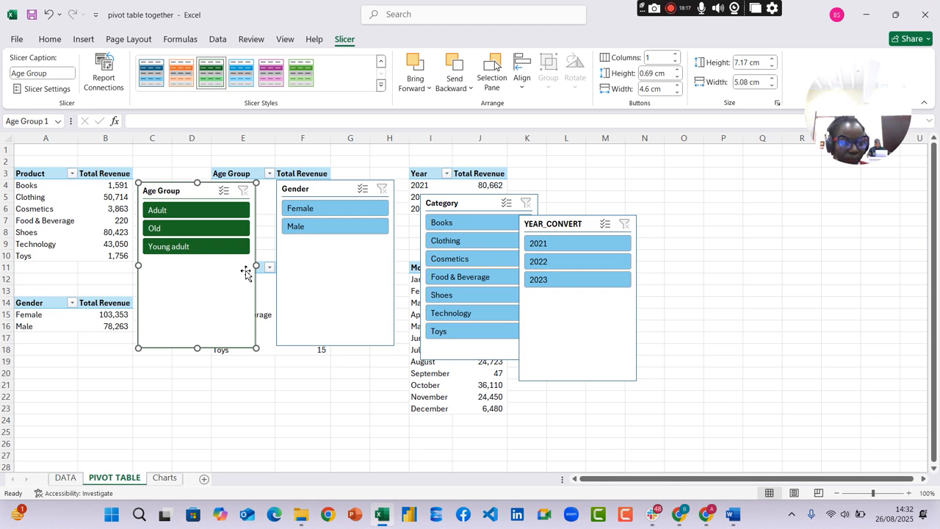
# Undo the Age Group slicer's style change and the placement and insertion of the four new slicers
pyautogui.hotkey('ctrl', 'z')
pyautogui.hotkey('ctrl', 'z')
pyautogui.hotkey('ctrl', 'z')
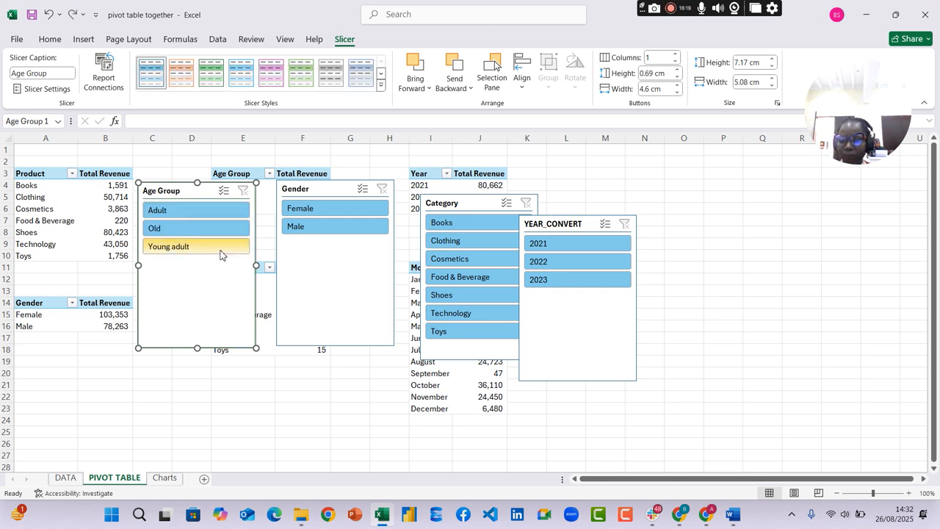
pyautogui.hotkey('ctrl', 'z')
pyautogui.hotkey('ctrl', 'z')
pyautogui.hotkey('ctrl', 'z')
pyautogui.hotkey('ctrl', 'z')
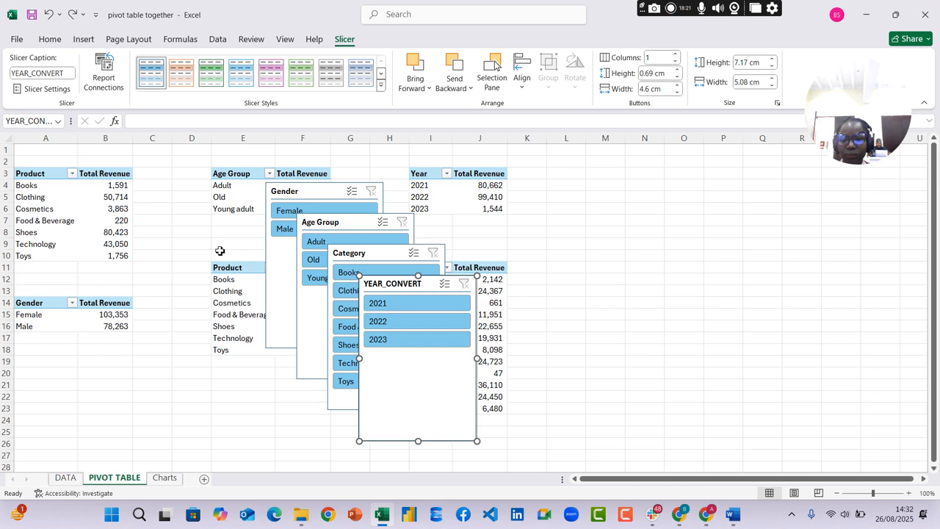
# Review the Charts sheet, read the pivot table assignment in Word, and return to the Excel dashboard
pyautogui.click(166, 478)
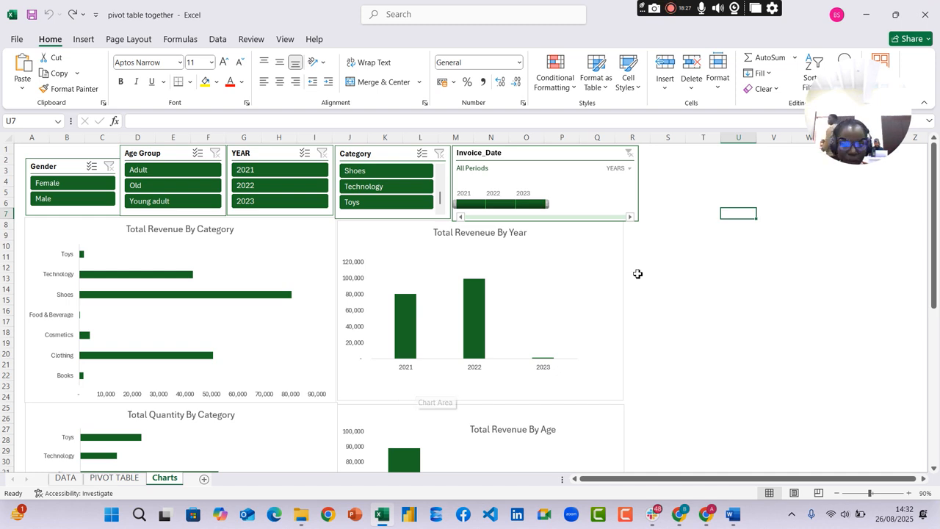
pyautogui.click(738, 517)
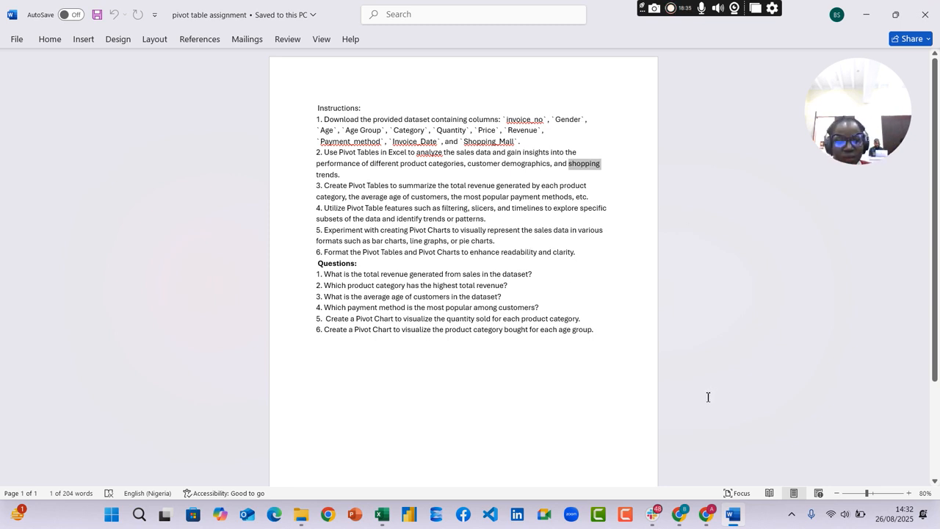
pyautogui.click(381, 514)
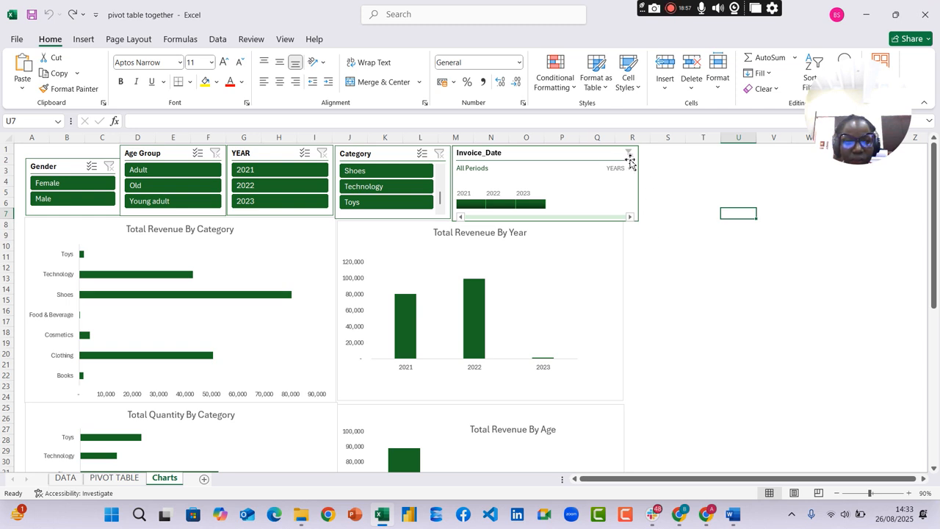
# Narrow the Invoice_Date timeline and nudge it so its outer edge lines up with the revenue by year chart
pyautogui.click(606, 156)
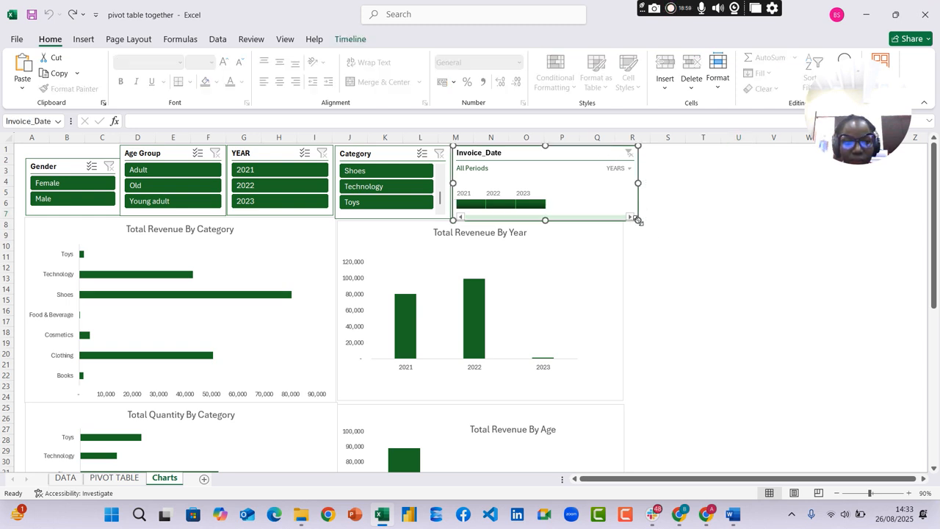
pyautogui.moveTo(637, 221); pyautogui.dragTo(624, 221)
pyautogui.moveTo(550, 153); pyautogui.dragTo(548, 151)
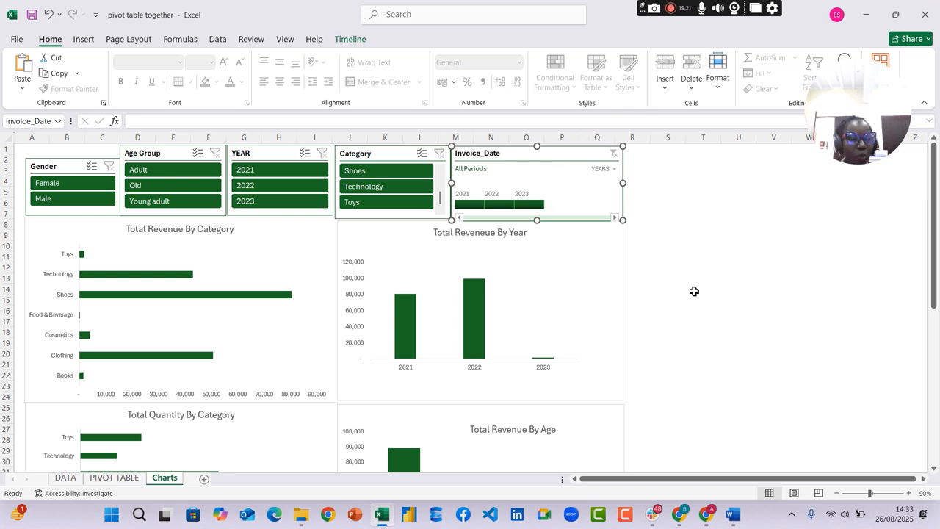
# Check the questions in the Word pivot table assignment and return to the PIVOT TABLE sheet in Excel
pyautogui.click(732, 514)
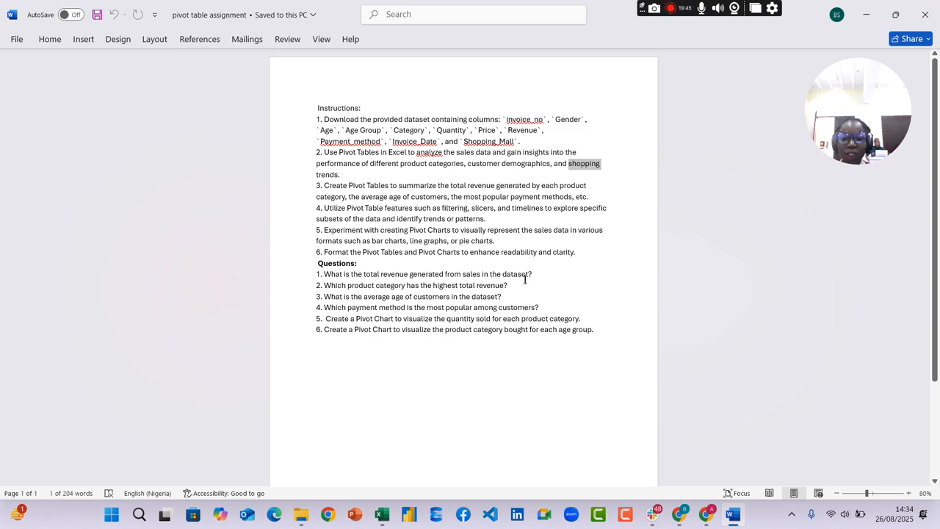
pyautogui.click(733, 515)
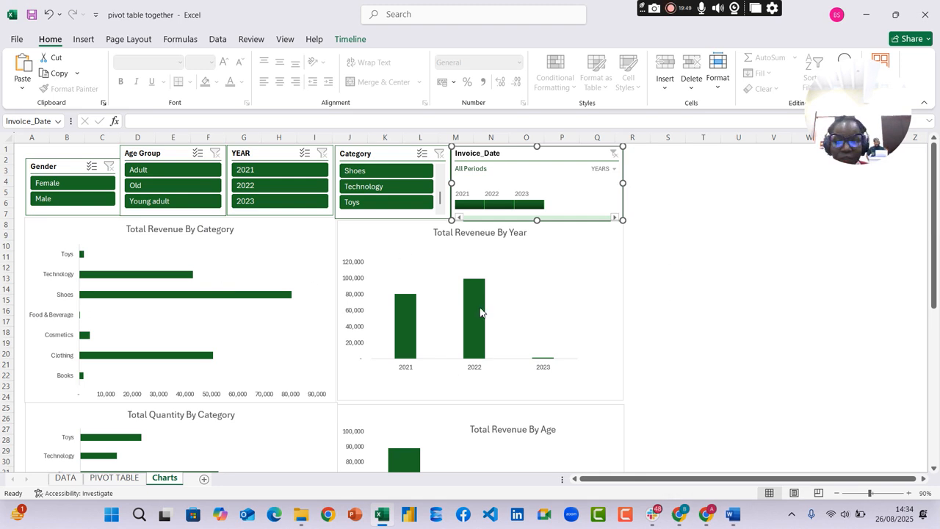
pyautogui.click(114, 477)
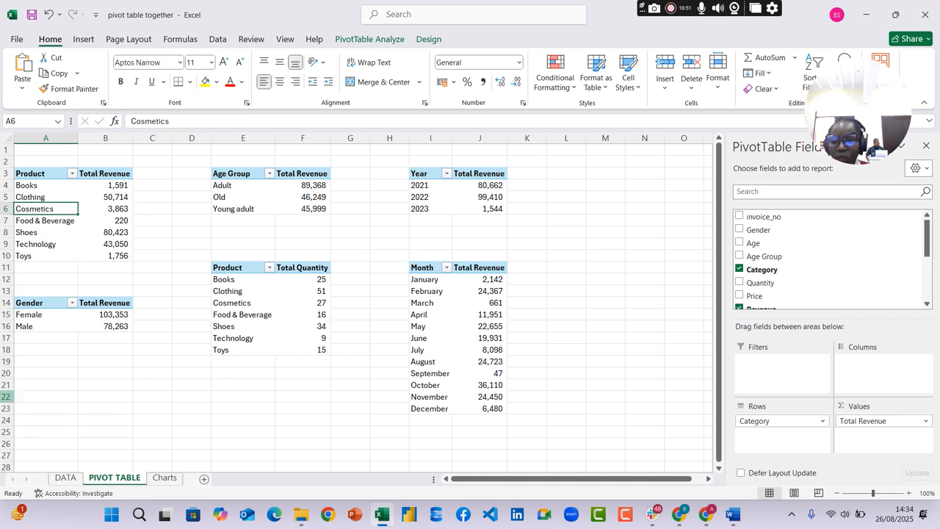
# Copy the gender revenue pivot table to cell A20 and remove Gender from the copy's rows
pyautogui.moveTo(50, 308); pyautogui.dragTo(86, 324)
pyautogui.hotkey('ctrl', 'c')
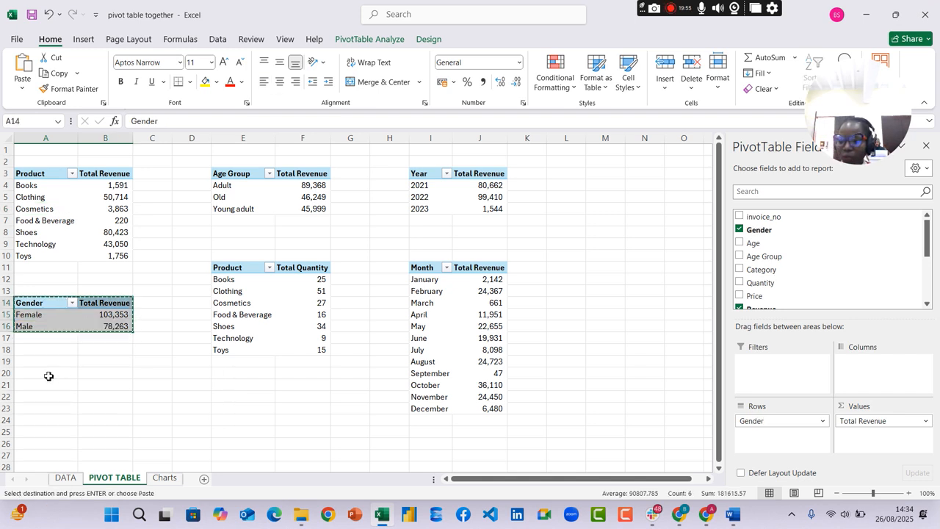
pyautogui.click(47, 376)
pyautogui.hotkey('ctrl', 'v')
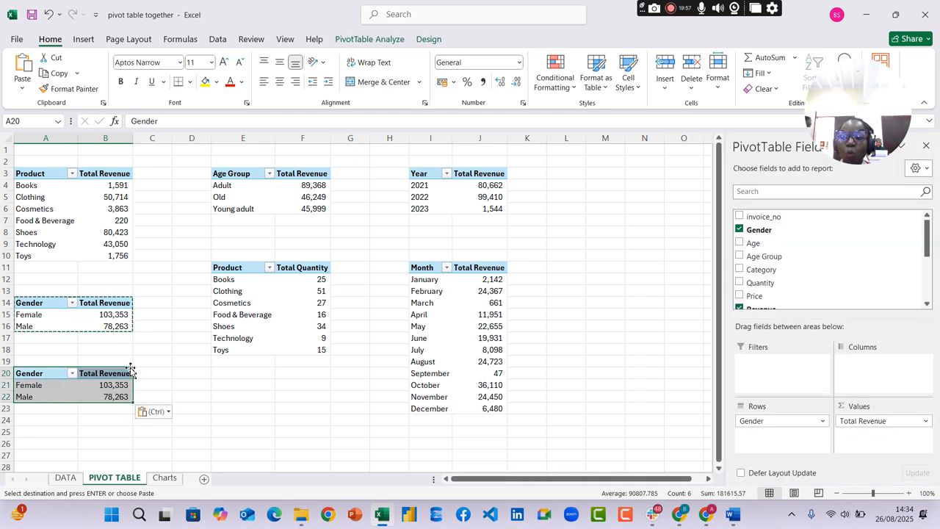
pyautogui.moveTo(772, 421); pyautogui.dragTo(695, 411)
pyautogui.click(139, 416)
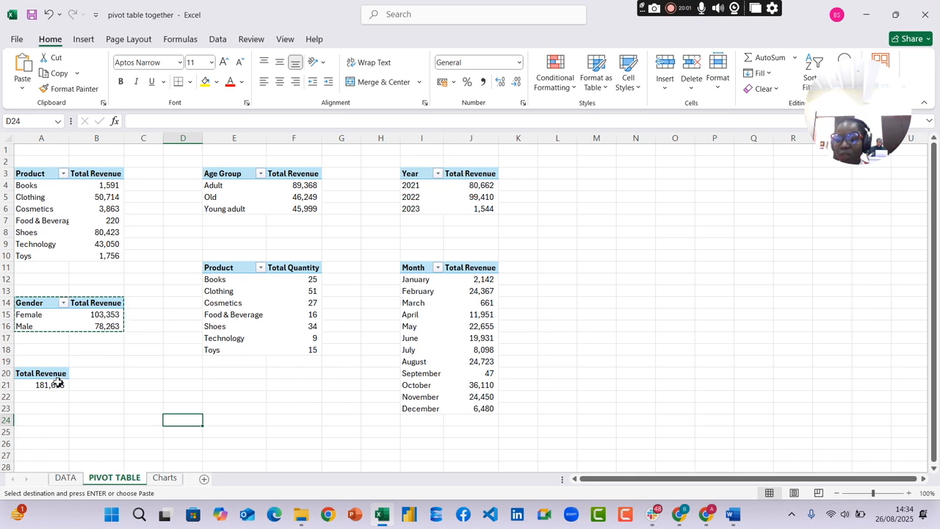
# Preview the recommended chart for the Total Revenue pivot table at A20 without inserting it
pyautogui.click(58, 384)
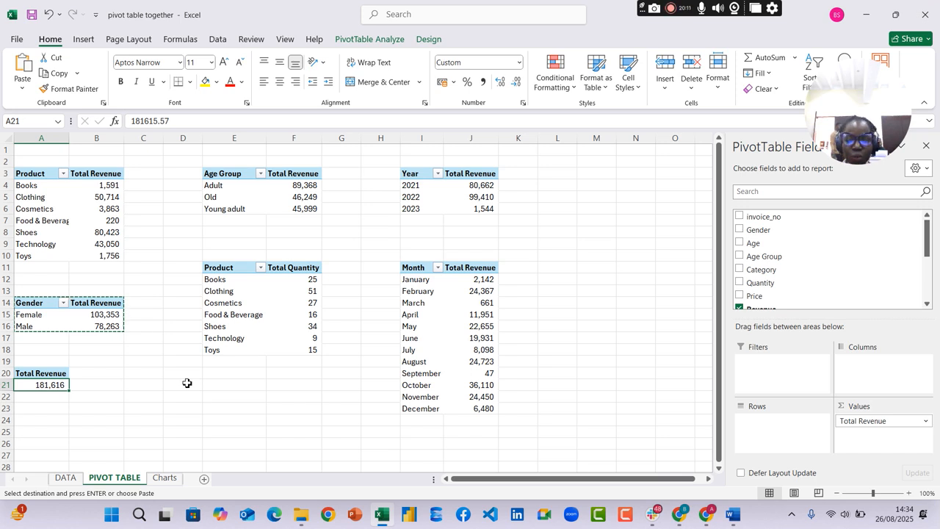
pyautogui.click(48, 374)
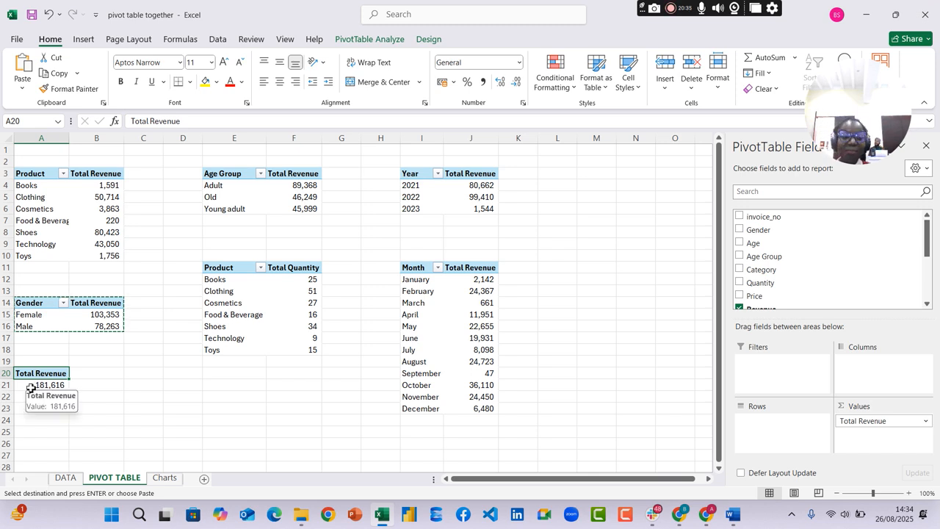
pyautogui.click(33, 384)
pyautogui.click(42, 374)
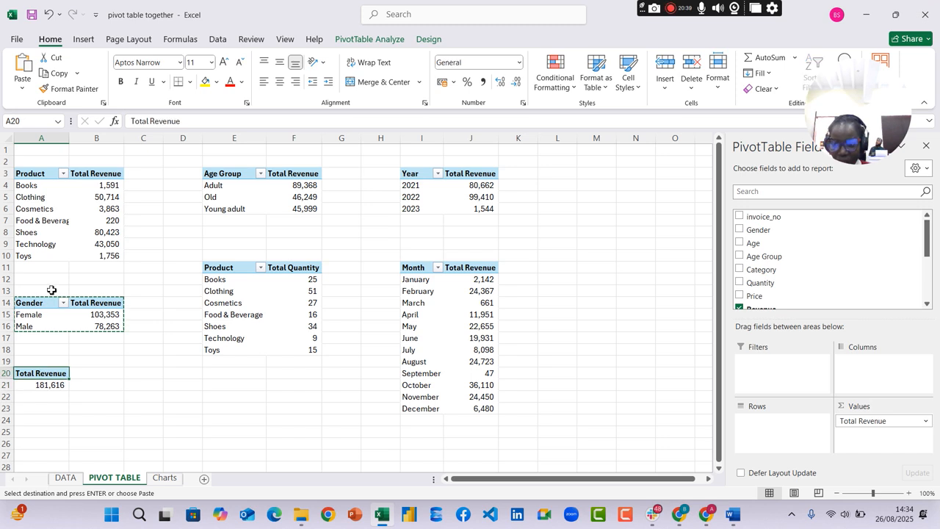
pyautogui.click(83, 39)
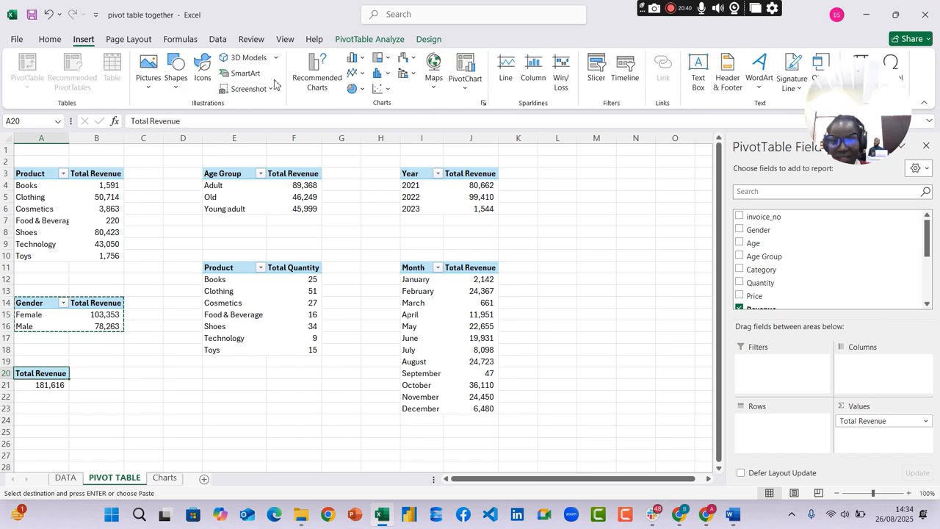
pyautogui.click(317, 74)
pyautogui.moveTo(440, 226)
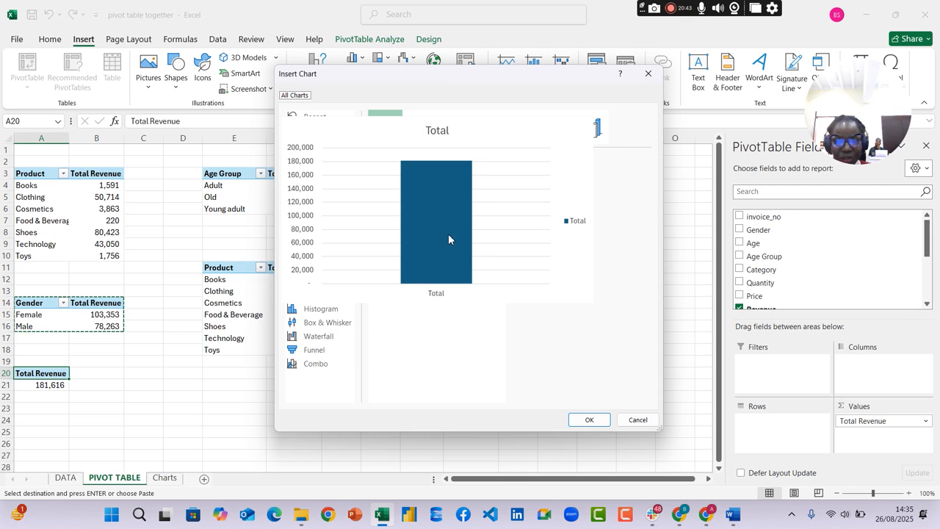
pyautogui.click(648, 73)
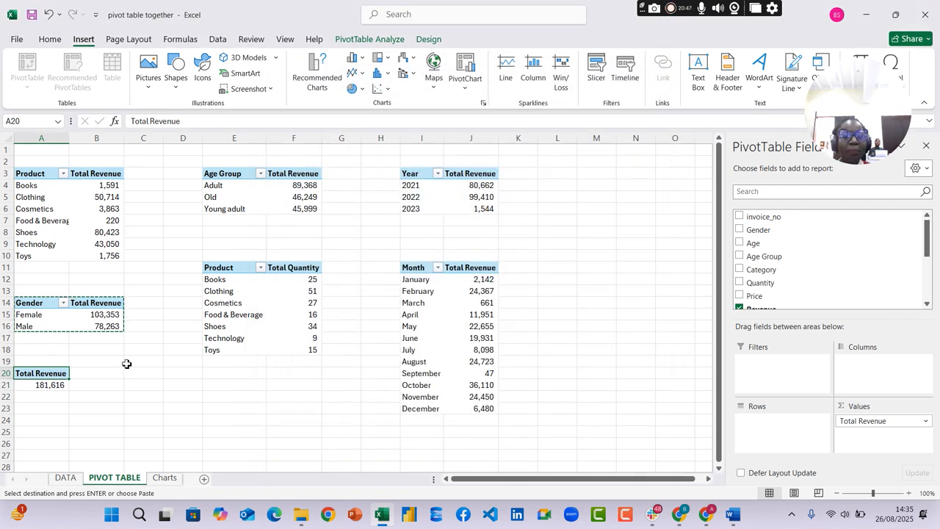
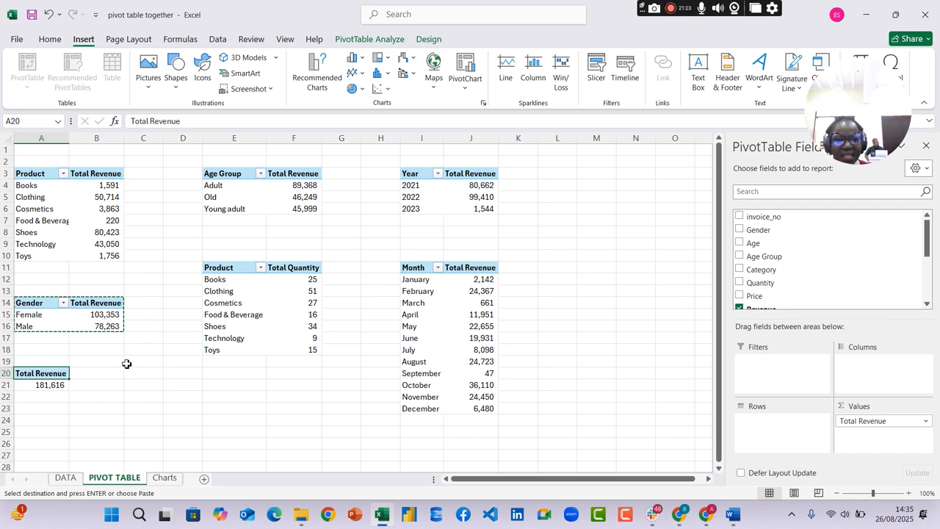
pyautogui.moveTo(40, 379); pyautogui.dragTo(49, 383)
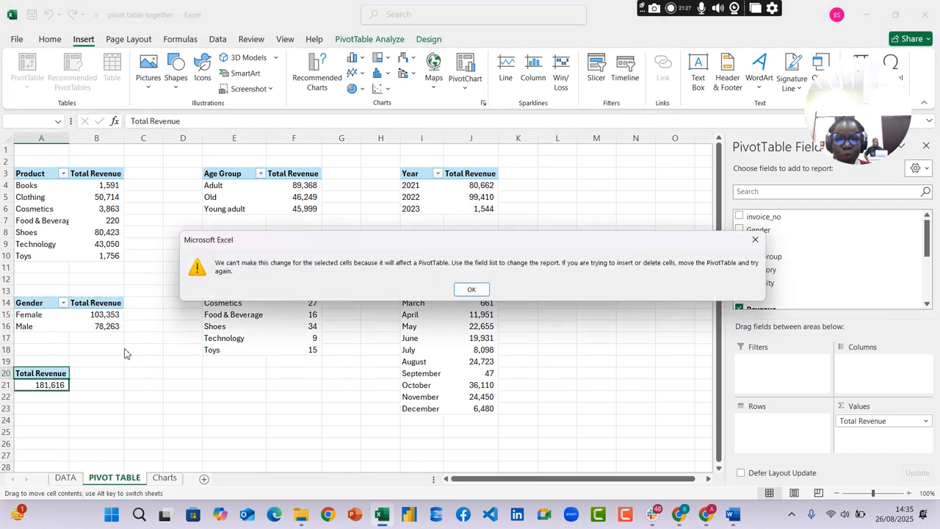
pyautogui.click(478, 291)
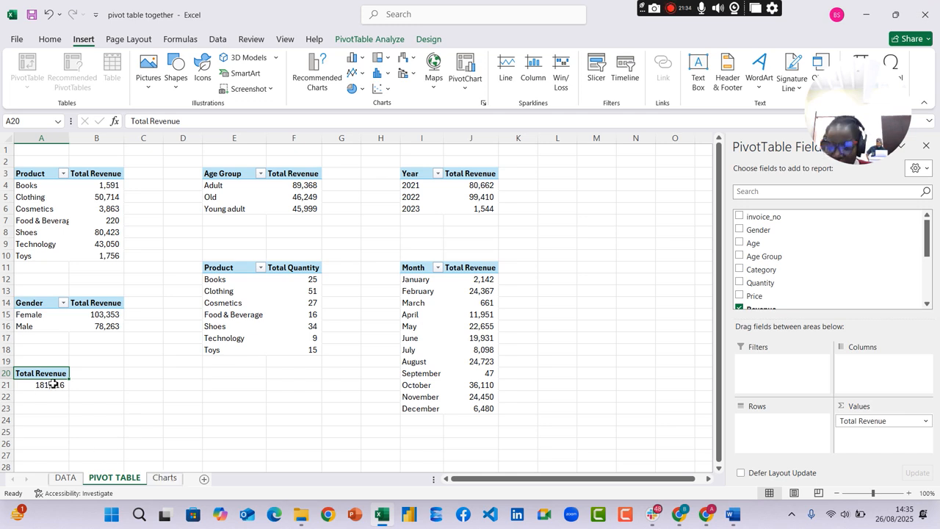
# Insert three blank rows above the slicers on the Charts sheet
pyautogui.click(166, 478)
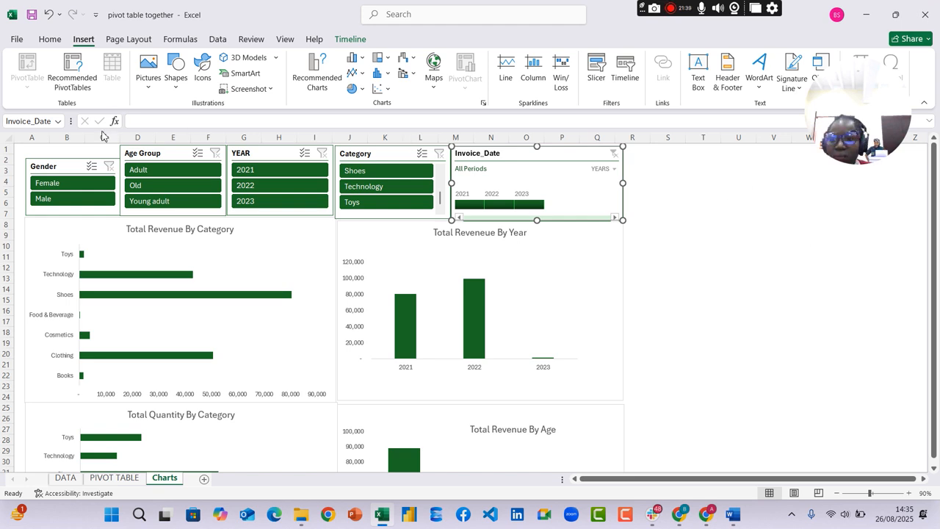
pyautogui.rightClick(7, 149)
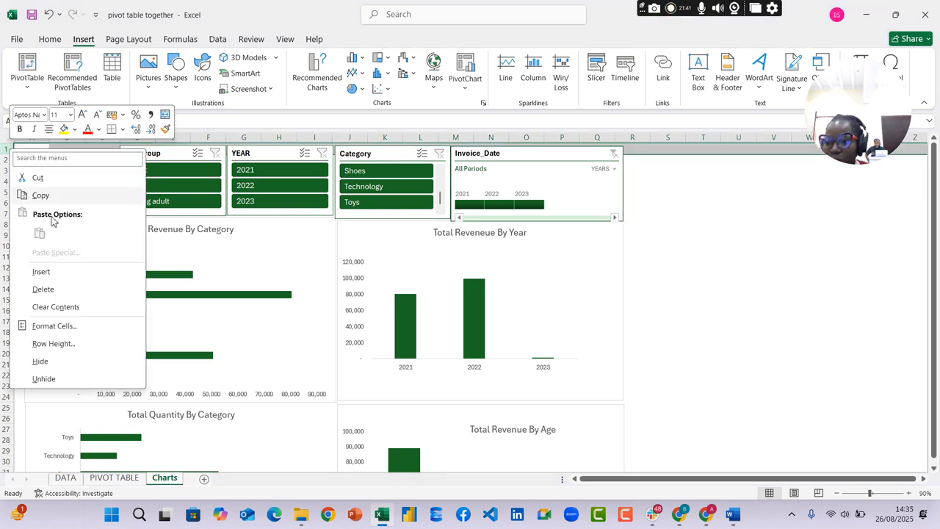
pyautogui.press('Escape')
pyautogui.rightClick(6, 151)
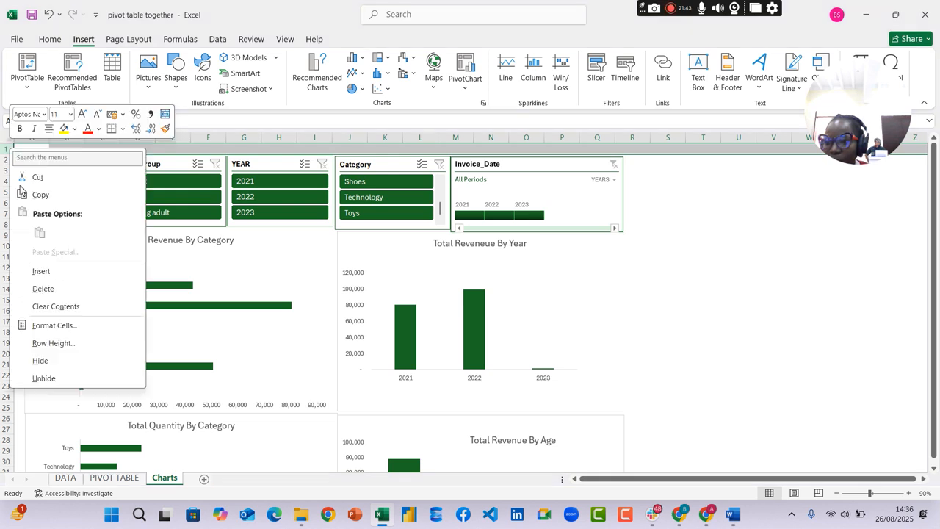
pyautogui.click(41, 272)
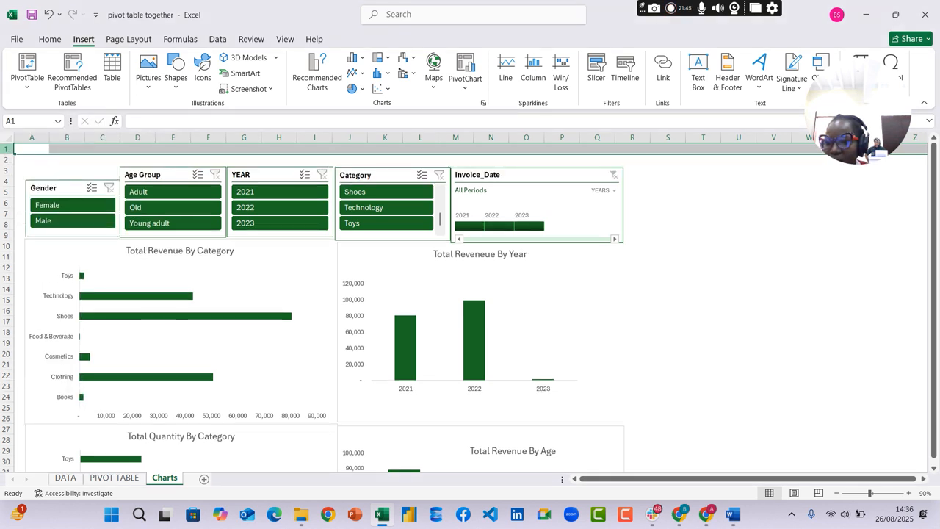
pyautogui.rightClick(8, 152)
pyautogui.click(49, 273)
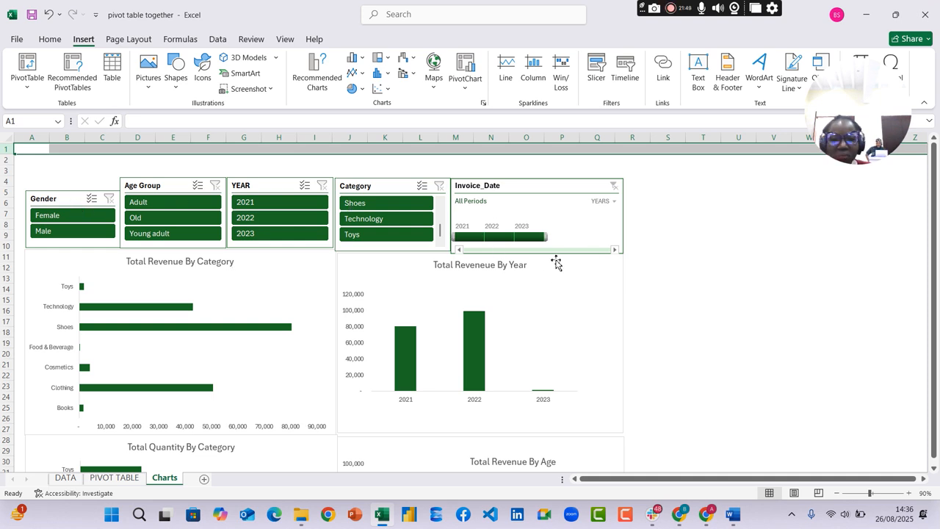
pyautogui.click(666, 201)
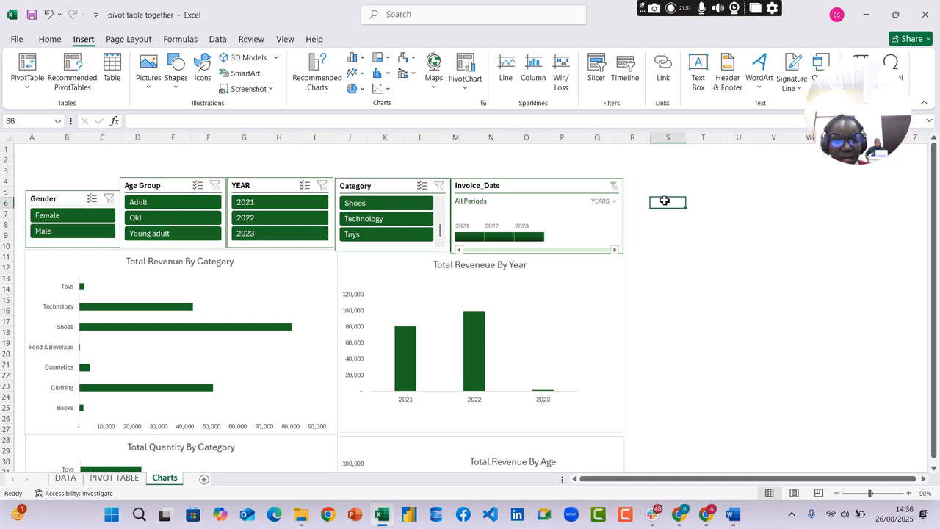
# Close the PivotChart Fields pane of the revenue by year chart and select empty cell S5 beside the timeline
pyautogui.click(586, 294)
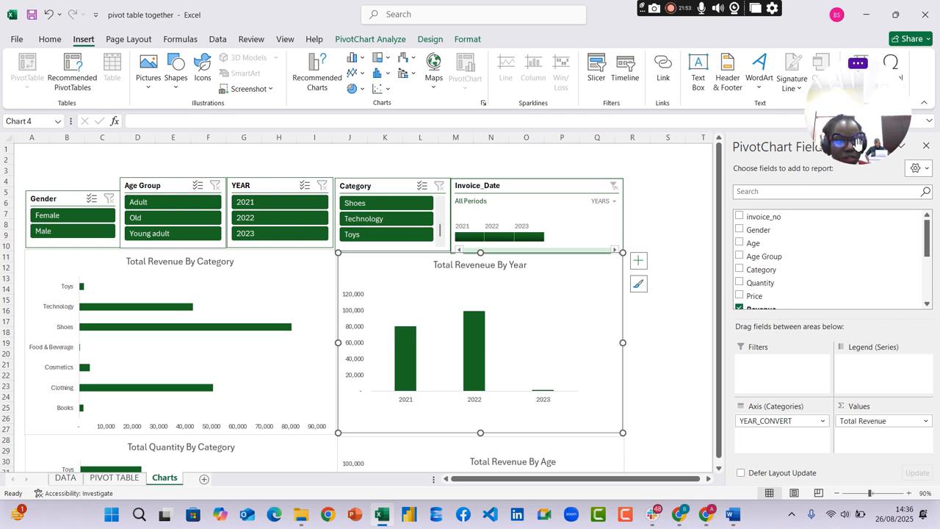
pyautogui.click(927, 145)
pyautogui.click(654, 195)
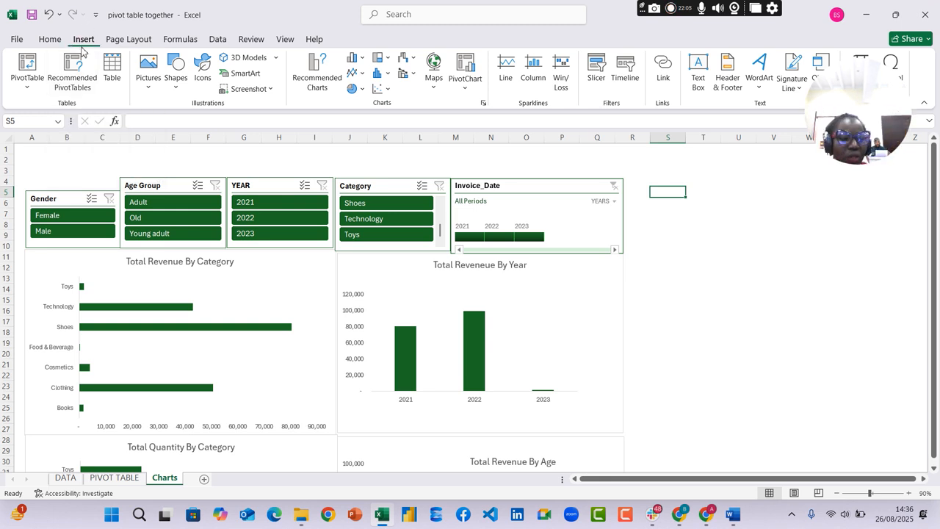
# Draw a text box beside the Invoice_Date timeline and reduce its height to a slim title box
pyautogui.click(175, 91)
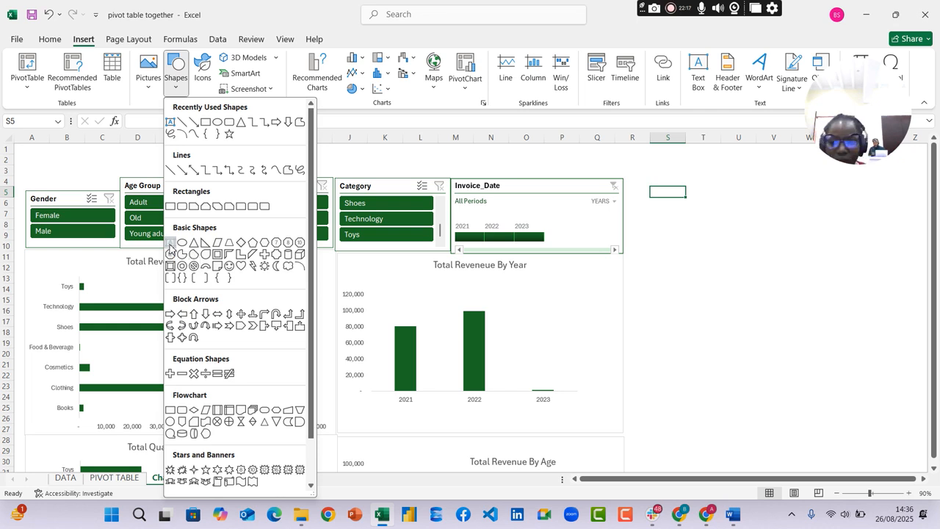
pyautogui.click(171, 244)
pyautogui.moveTo(642, 179); pyautogui.dragTo(745, 241)
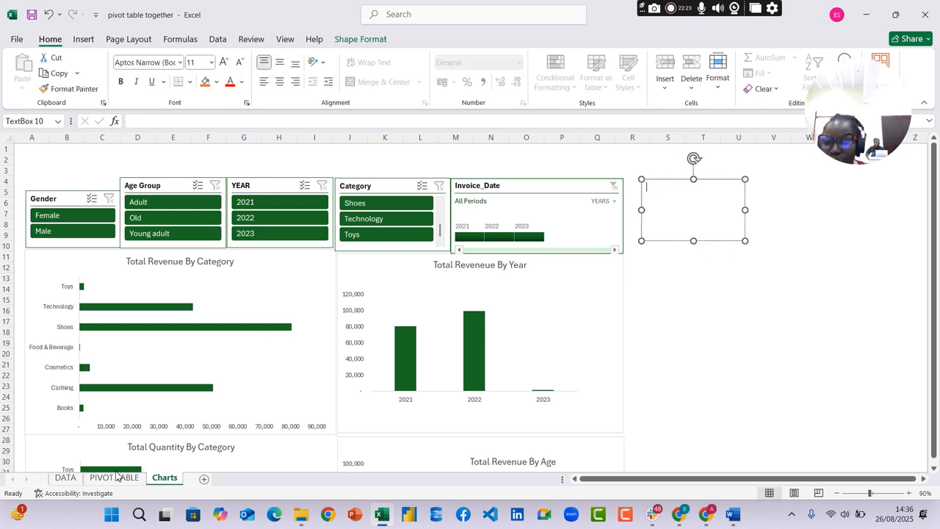
pyautogui.doubleClick(686, 206)
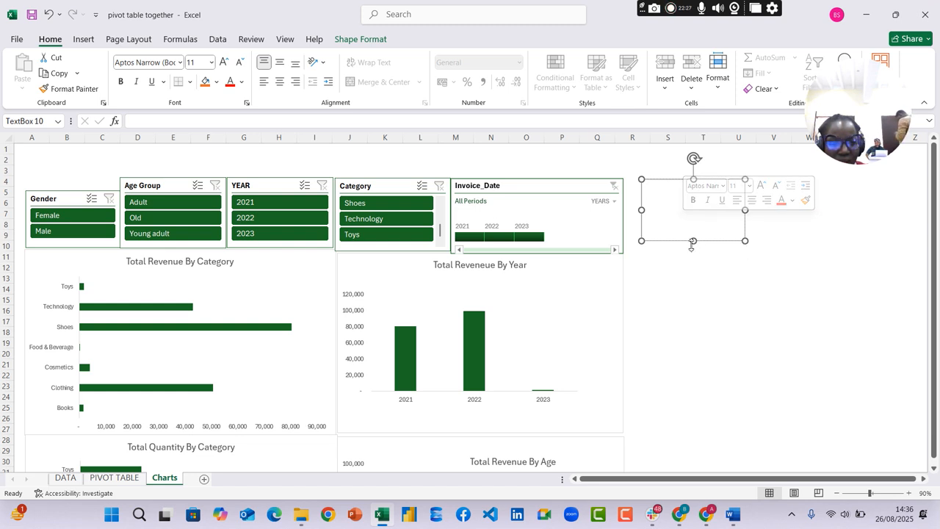
pyautogui.moveTo(693, 241); pyautogui.dragTo(686, 200)
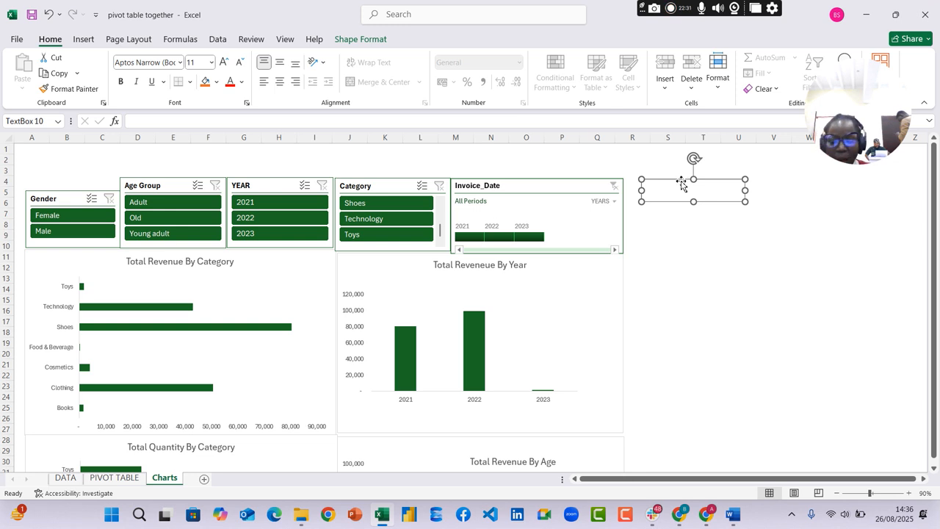
# Duplicate the text box, place the copy below the original, and line both boxes up against the timeline's outer edge
pyautogui.hotkey('ctrl', 'd')
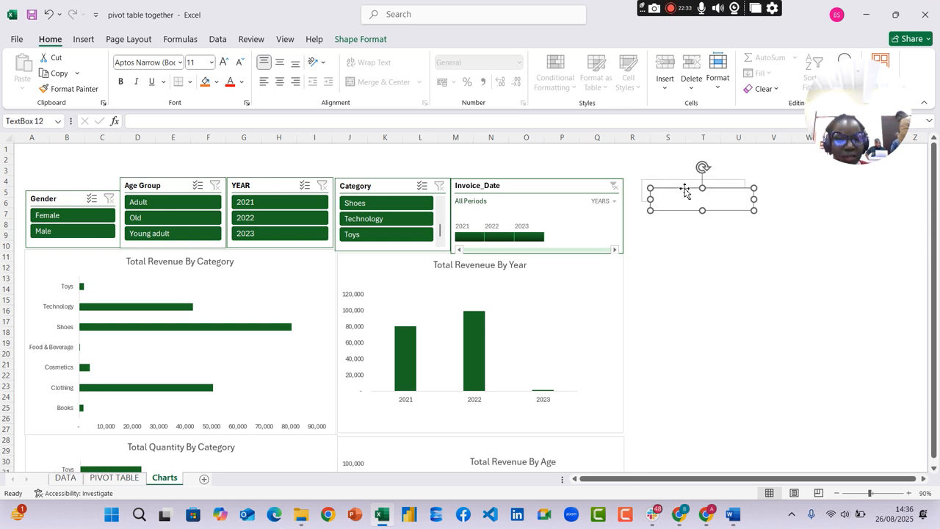
pyautogui.moveTo(687, 191); pyautogui.dragTo(671, 219)
pyautogui.moveTo(699, 183); pyautogui.dragTo(688, 183)
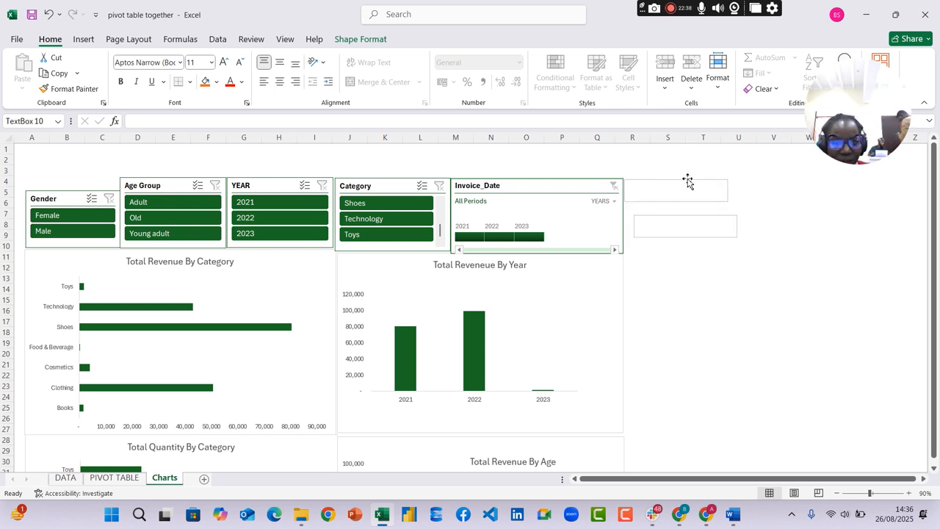
pyautogui.click(697, 220)
pyautogui.moveTo(699, 216); pyautogui.dragTo(691, 212)
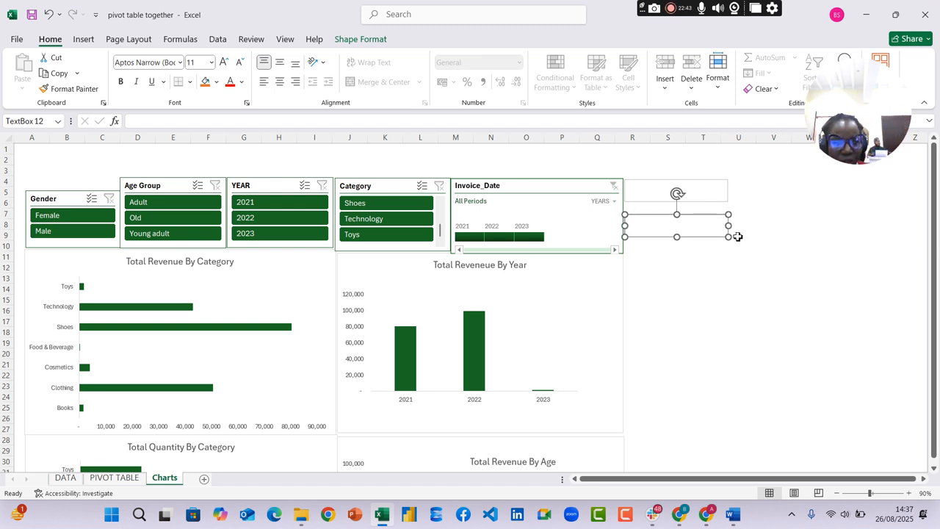
# Enlarge the lower text box downward and upward so it nearly meets the title box above it
pyautogui.moveTo(728, 238); pyautogui.dragTo(731, 256)
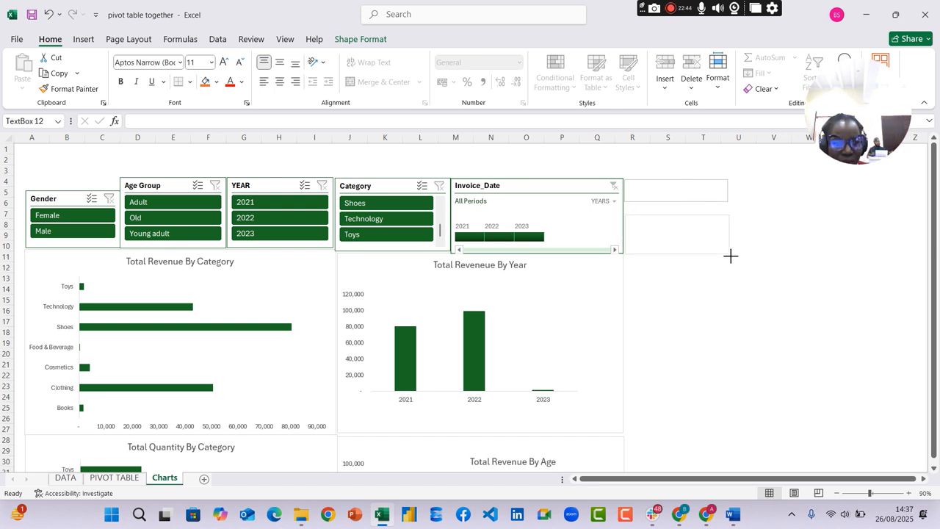
pyautogui.click(685, 191)
pyautogui.click(688, 223)
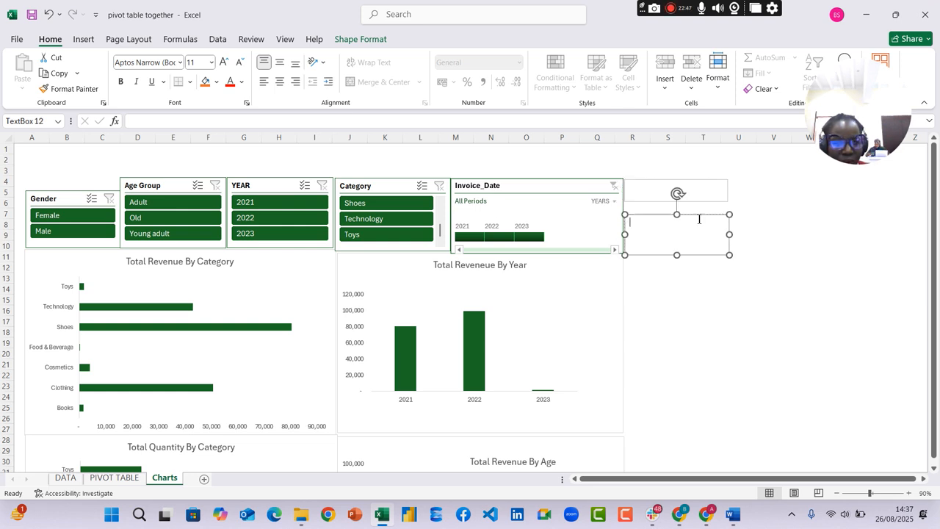
pyautogui.moveTo(728, 213); pyautogui.dragTo(731, 205)
# Enter the title "Total Revenue" in the upper text box
pyautogui.click(704, 195)
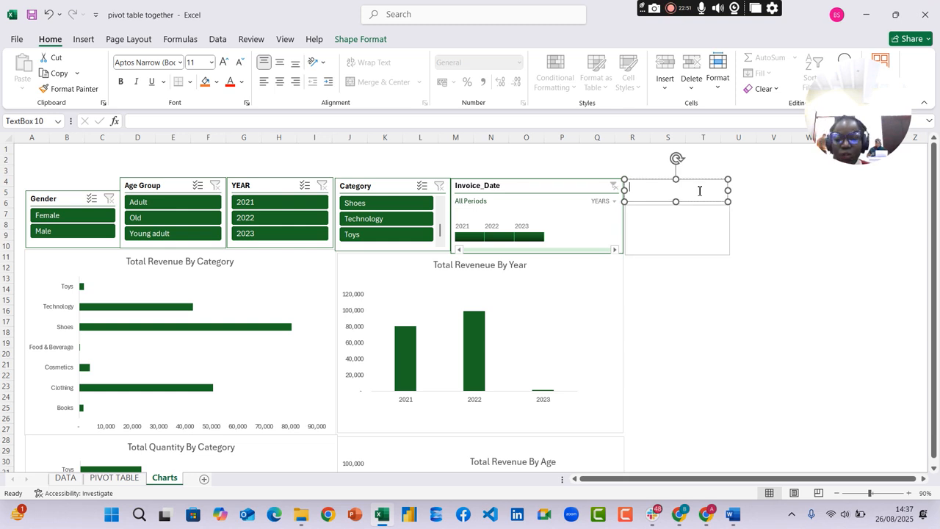
pyautogui.write('Total')
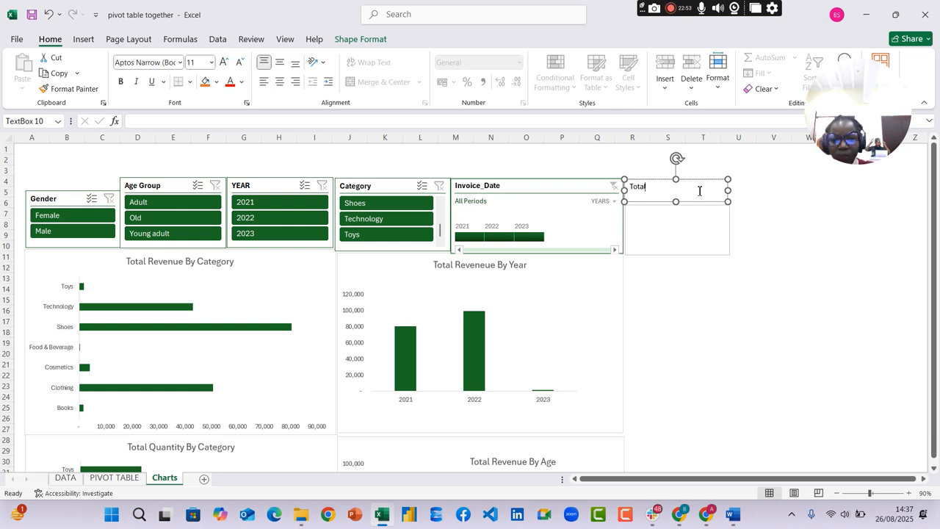
pyautogui.write(' Rev')
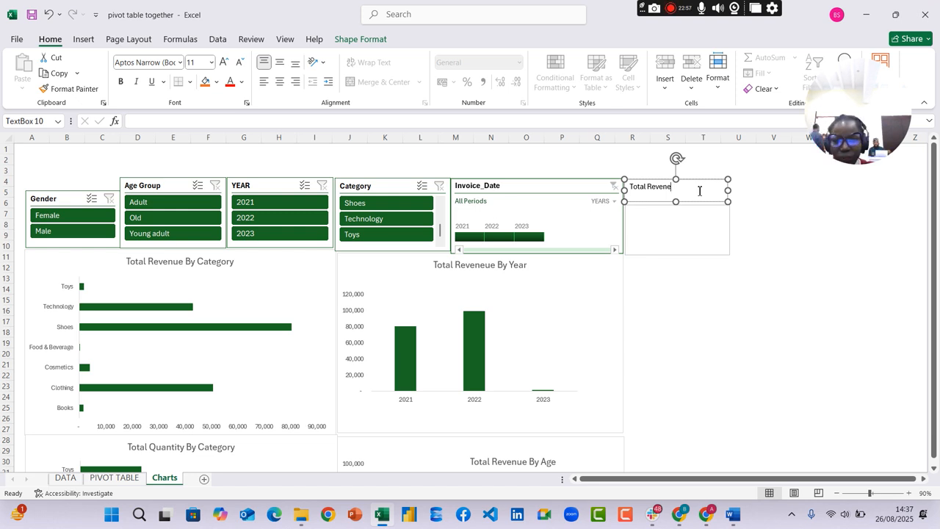
pyautogui.write('enue')
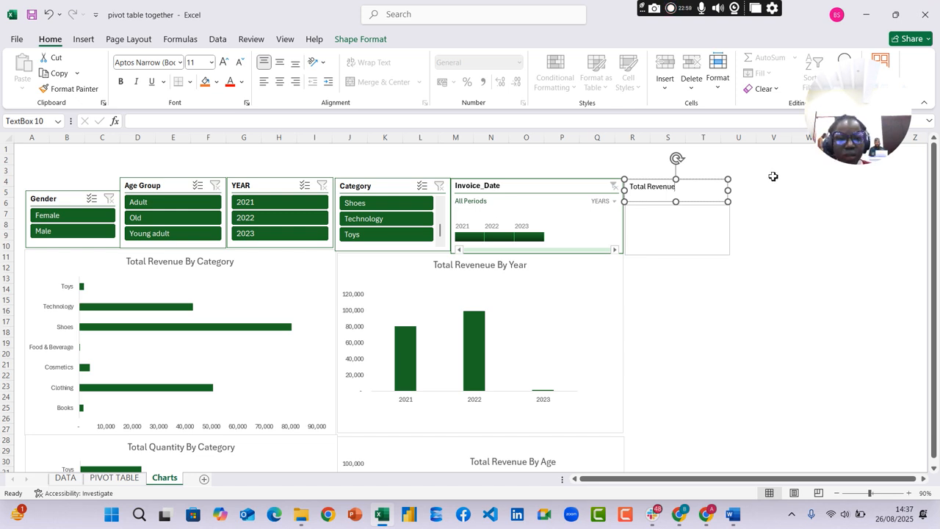
# Make the "Total Revenue" title bold, centred and size 20, and fill its text box with the dark green theme colour
pyautogui.moveTo(687, 194); pyautogui.dragTo(627, 187)
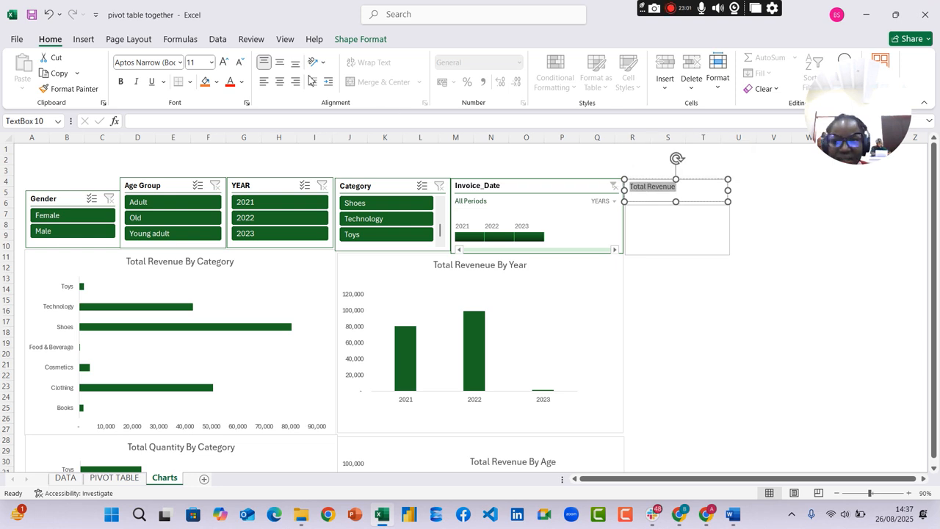
pyautogui.click(120, 82)
pyautogui.click(280, 82)
pyautogui.click(224, 63)
pyautogui.click(224, 63)
pyautogui.click(224, 63)
pyautogui.click(225, 64)
pyautogui.click(225, 63)
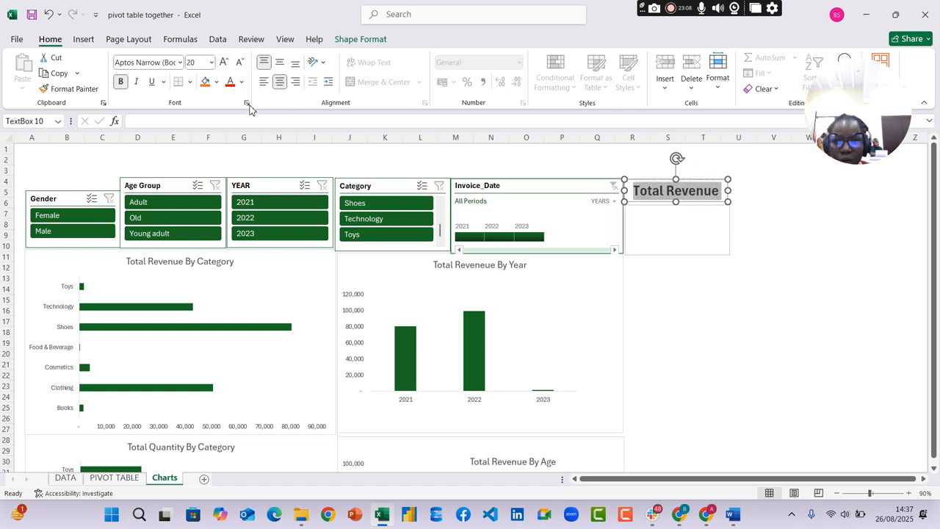
pyautogui.click(216, 82)
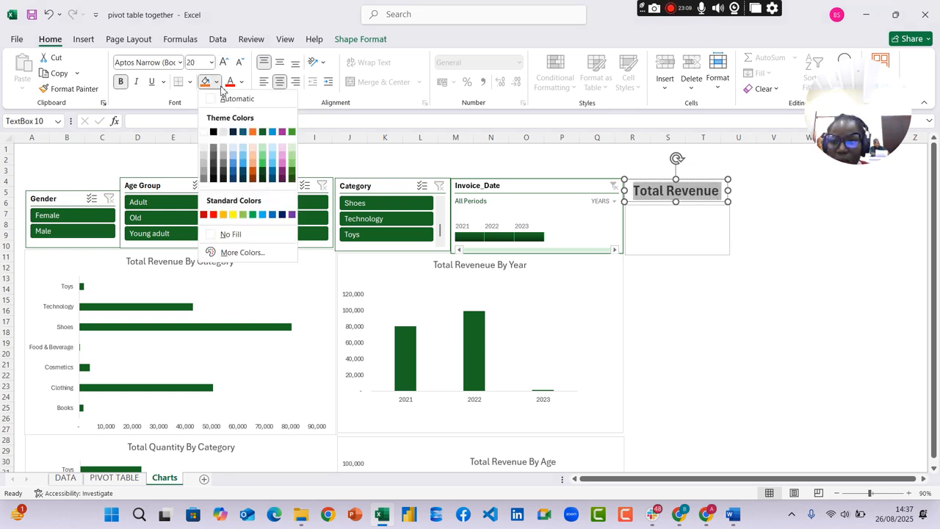
pyautogui.click(263, 133)
pyautogui.click(760, 202)
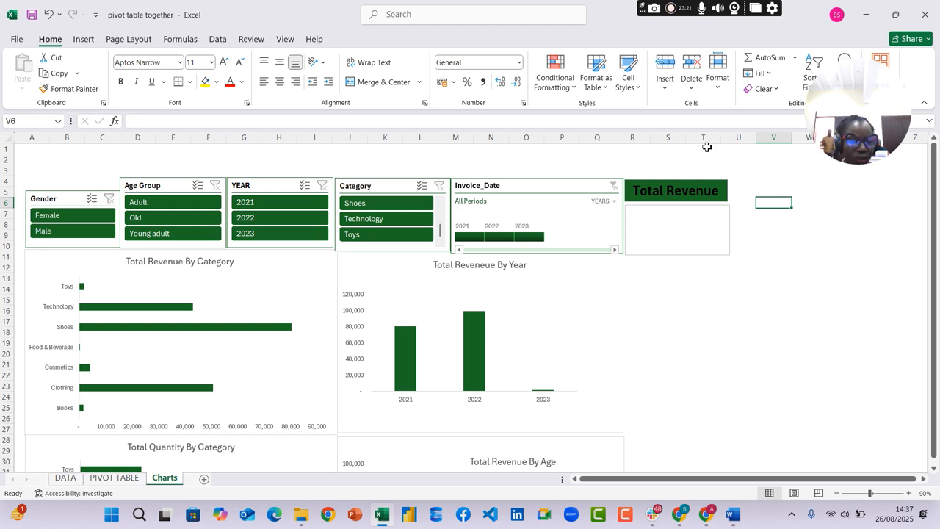
# Select the lower text box, check the Total Revenue pivot table on the PIVOT TABLE sheet, and return to Charts
pyautogui.click(672, 219)
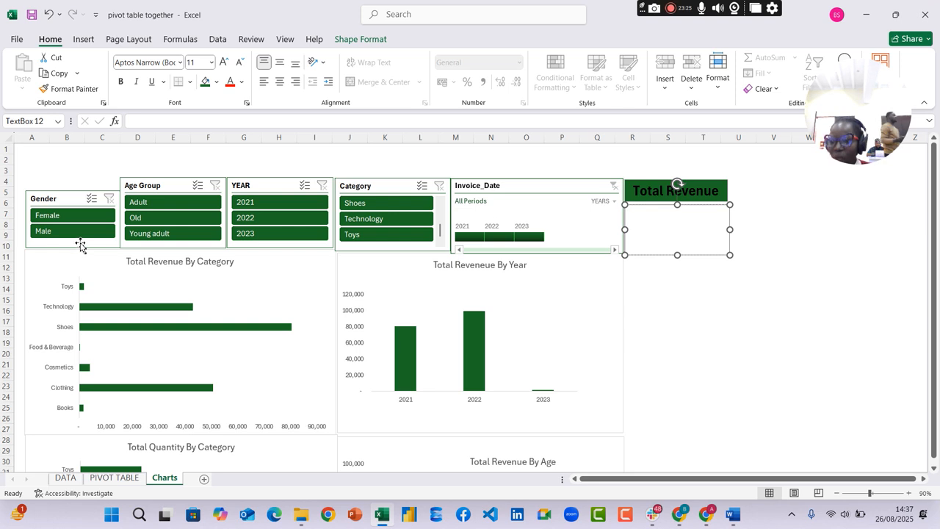
pyautogui.click(116, 478)
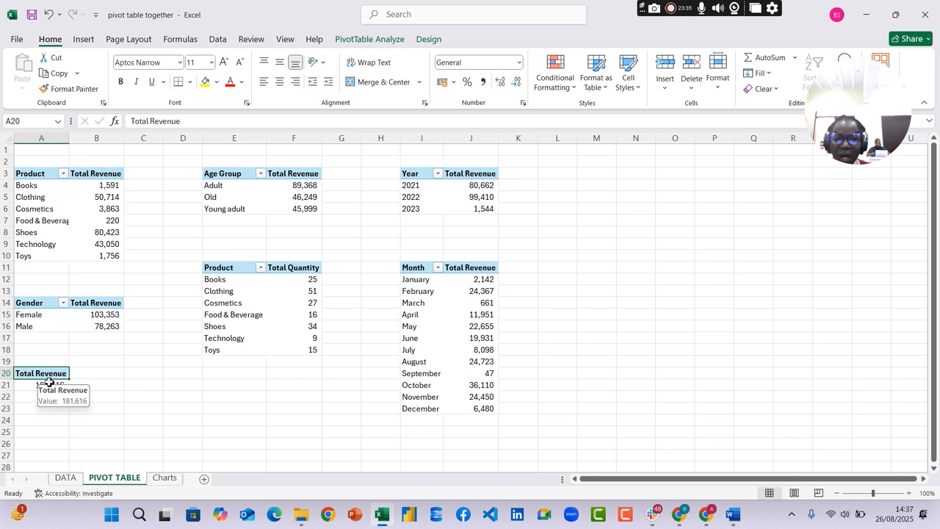
pyautogui.click(163, 478)
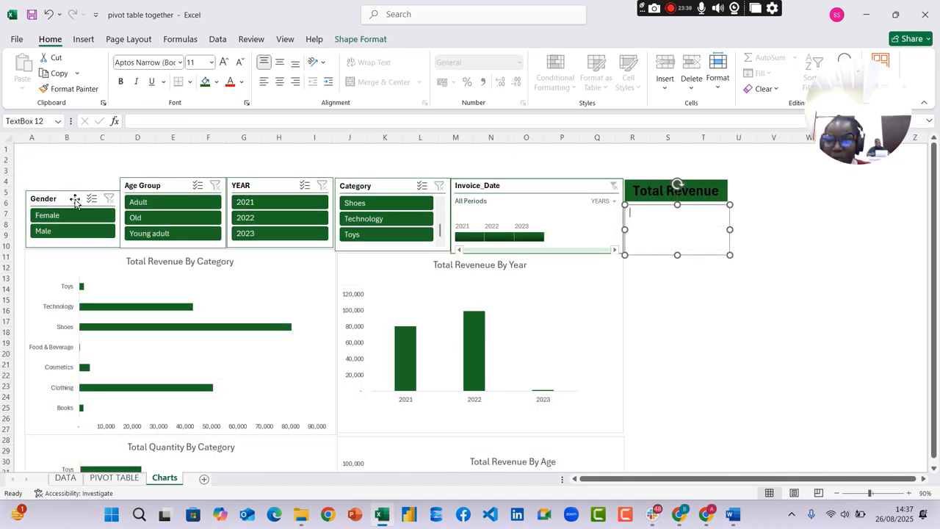
# Review which pivot tables the Gender slicer is connected to, change nothing, and switch to the PIVOT TABLE sheet
pyautogui.click(75, 202)
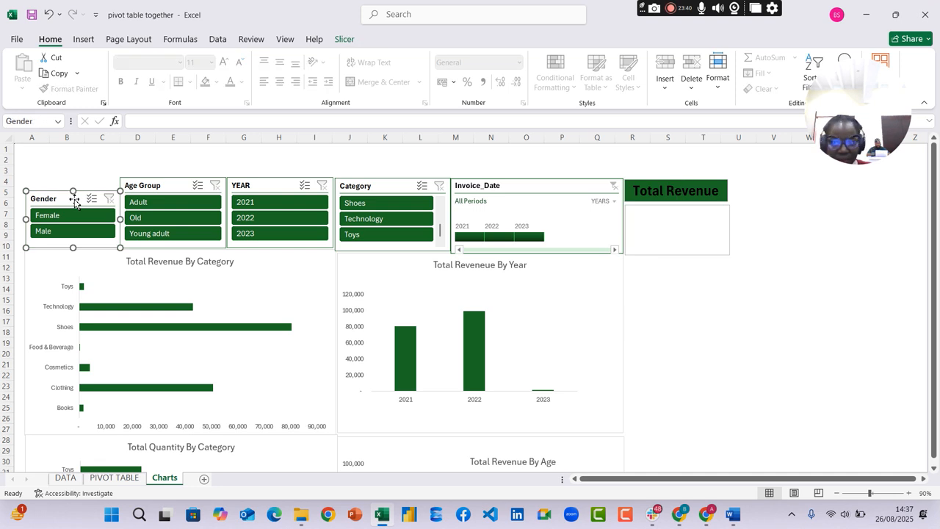
pyautogui.click(343, 39)
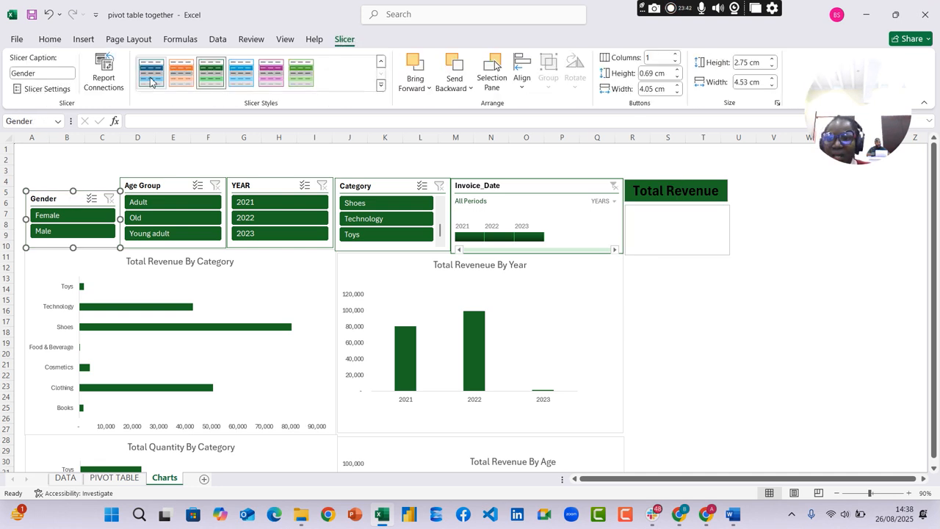
pyautogui.click(106, 81)
pyautogui.scroll(-2, 325, 269)
pyautogui.scroll(-1, 323, 268)
pyautogui.scroll(3, 317, 263)
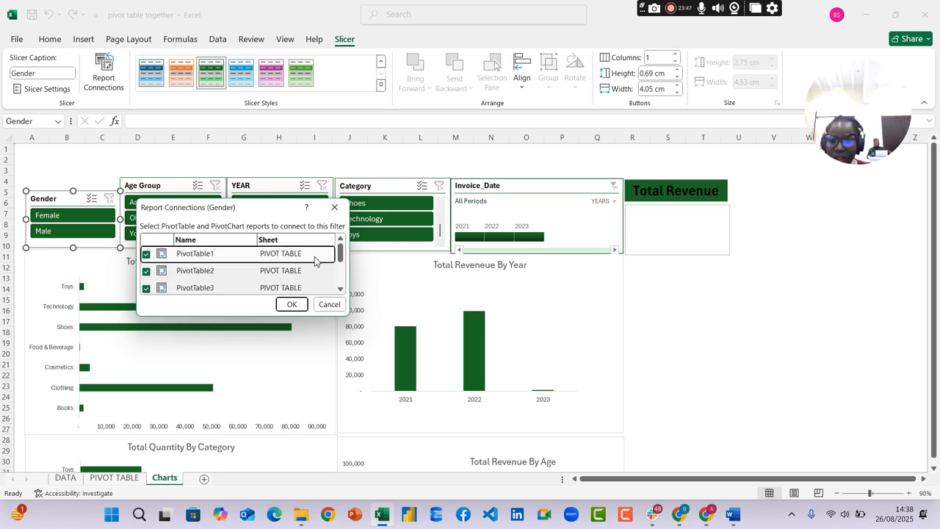
pyautogui.scroll(-3, 338, 273)
pyautogui.scroll(3, 337, 273)
pyautogui.click(334, 208)
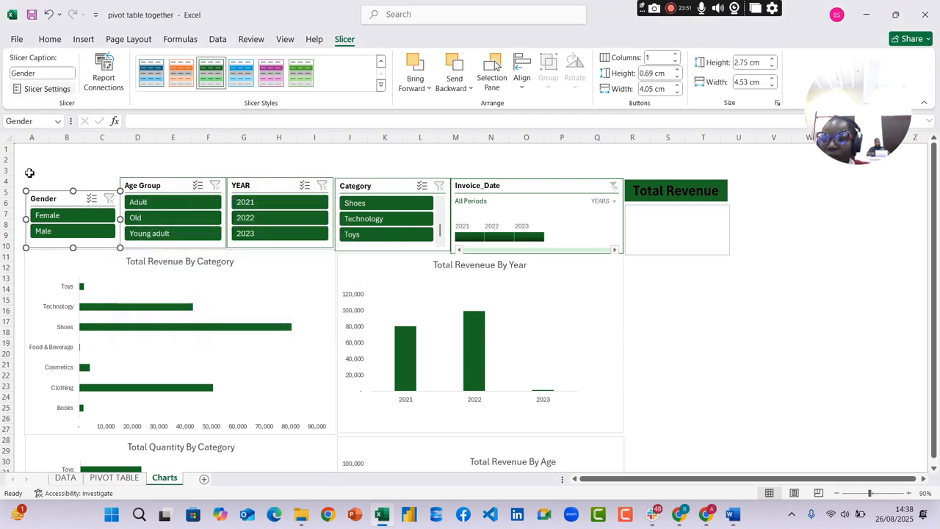
pyautogui.click(114, 477)
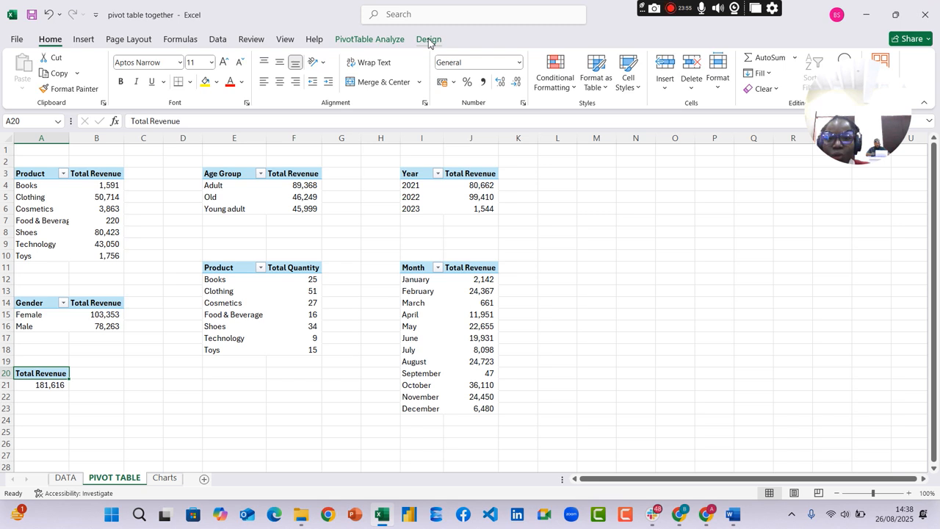
# Check the PivotTable names of the Total Revenue and Product pivot tables, look at the DATA sheet, and return to Charts
pyautogui.click(371, 39)
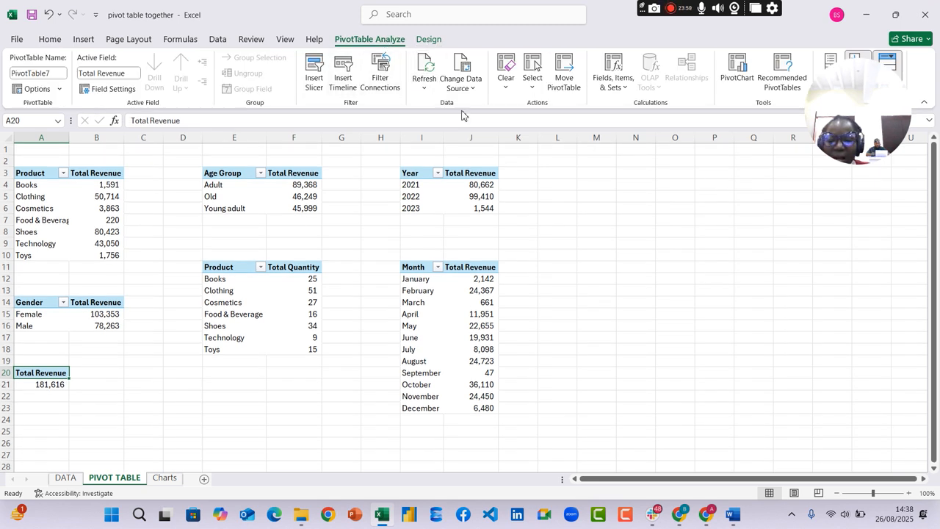
pyautogui.click(46, 186)
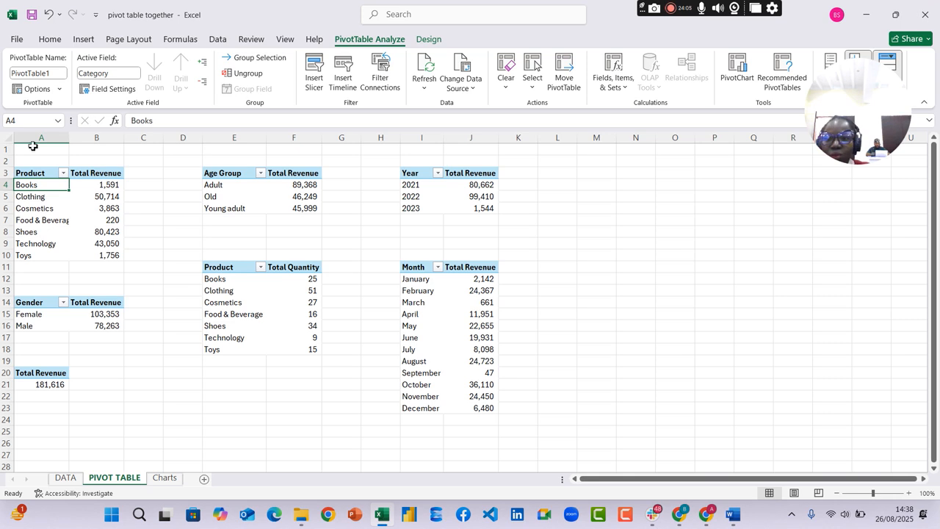
pyautogui.click(65, 479)
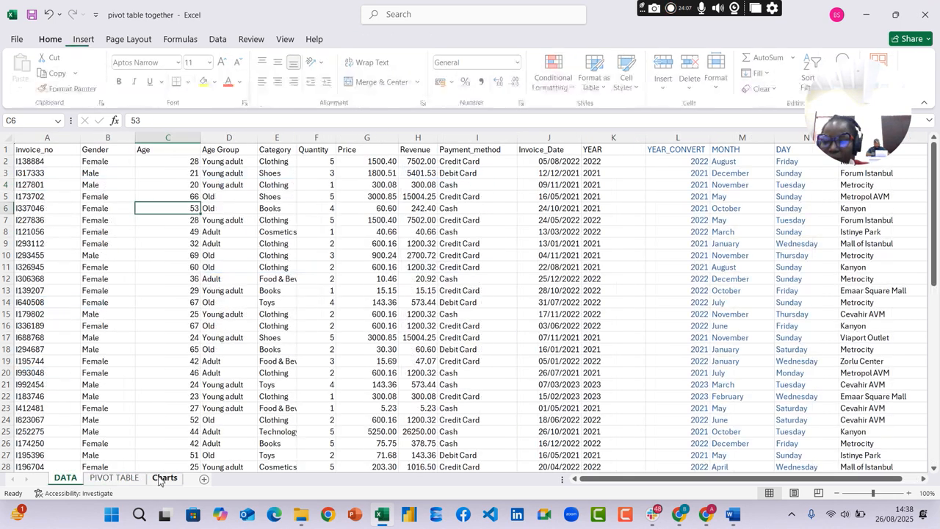
pyautogui.click(165, 478)
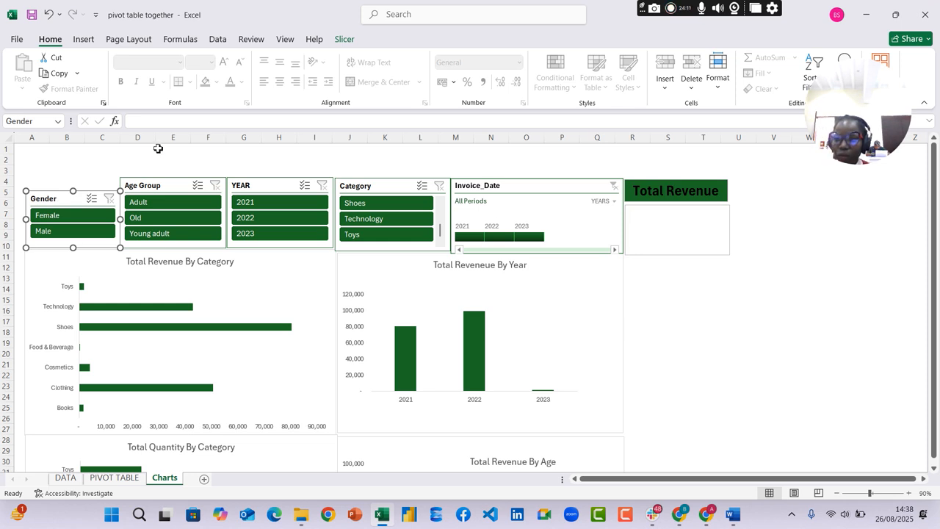
# Refresh all data connections and pivot tables in the workbook, and check the PIVOT TABLE sheet before returning to Charts
pyautogui.click(217, 40)
pyautogui.click(239, 89)
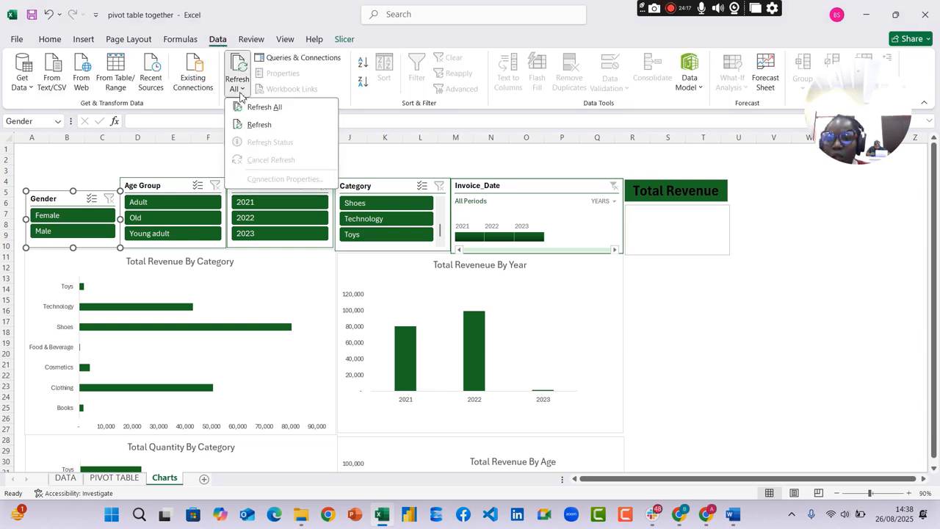
pyautogui.click(274, 109)
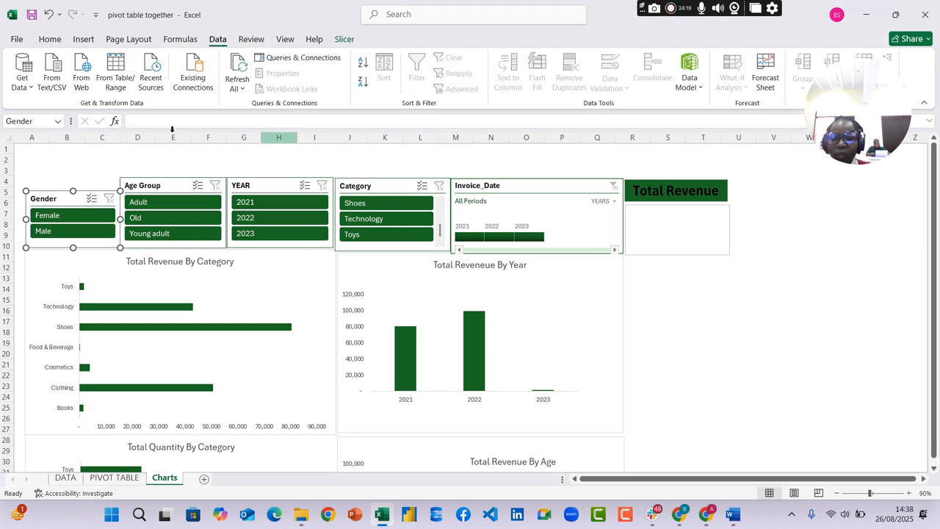
pyautogui.click(118, 492)
pyautogui.click(114, 477)
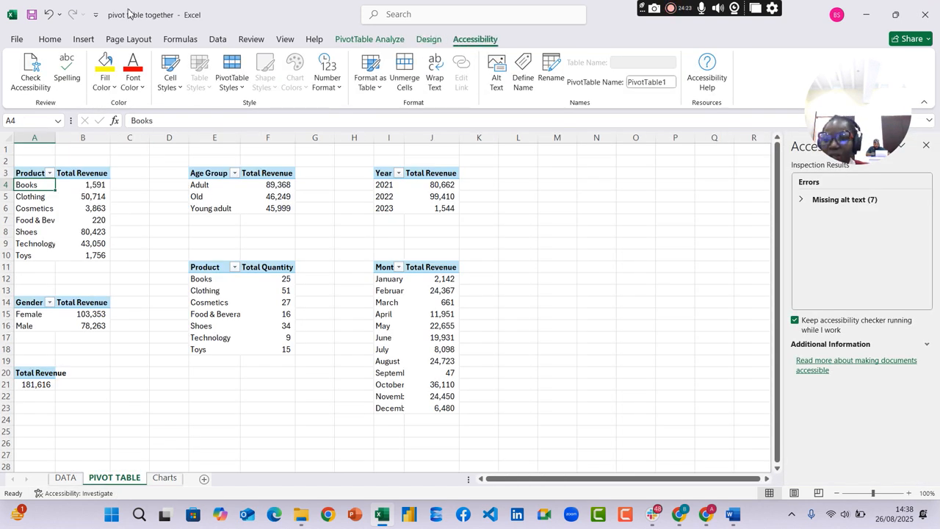
pyautogui.click(221, 42)
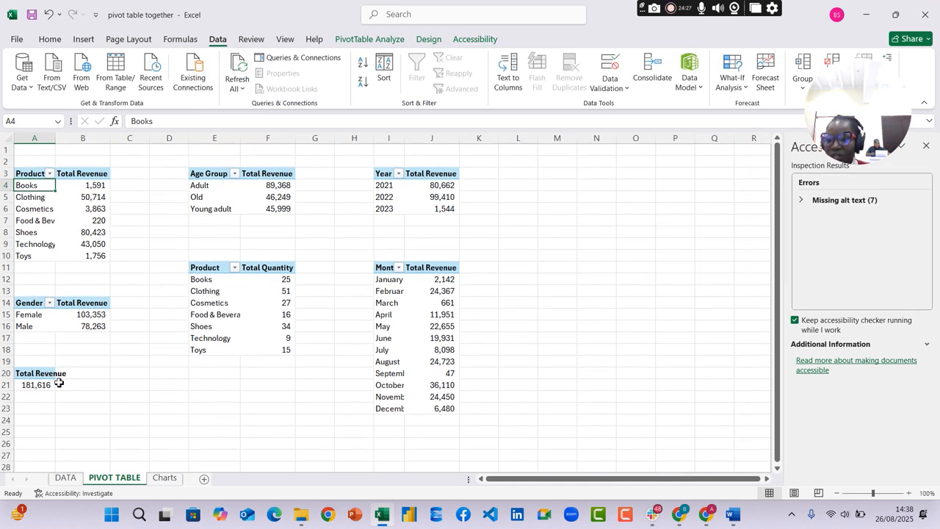
pyautogui.click(167, 478)
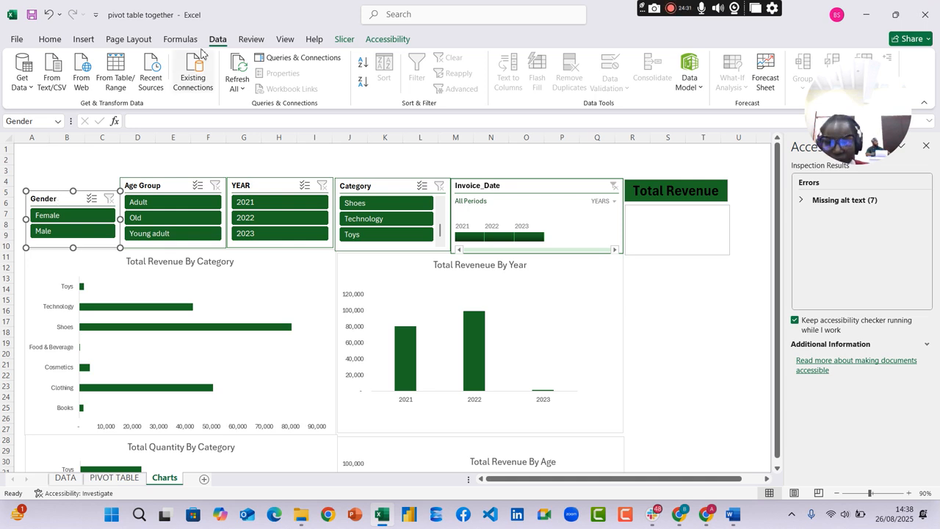
# Review the full list of pivot tables in the Gender slicer's report connections and leave the connections as they are
pyautogui.click(344, 40)
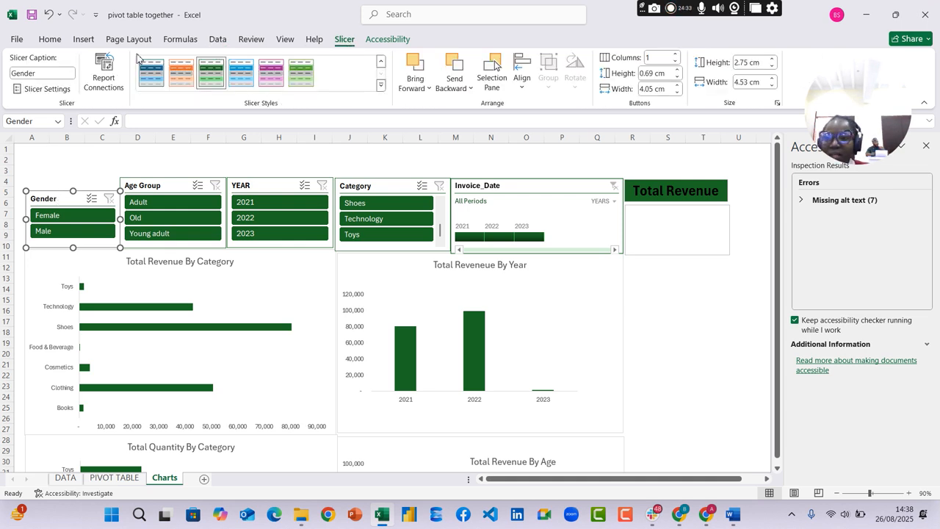
pyautogui.click(103, 76)
pyautogui.scroll(-2, 179, 264)
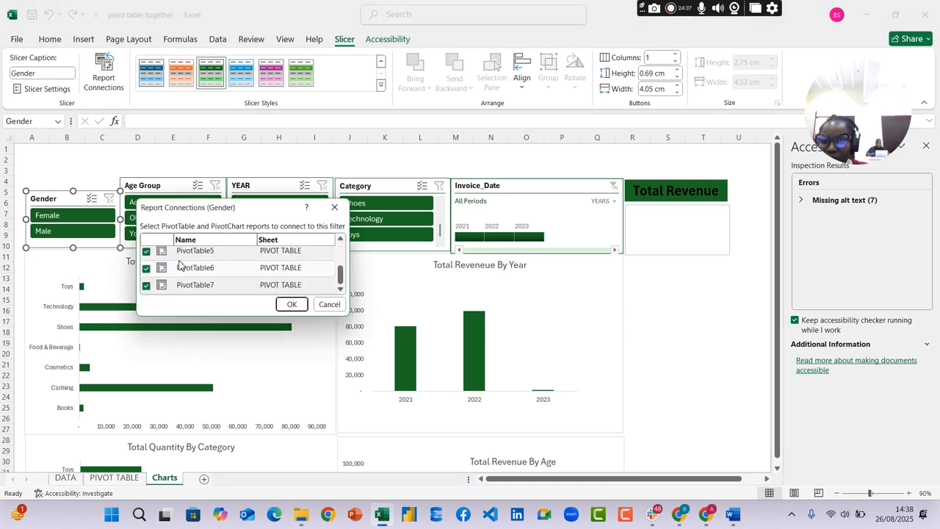
pyautogui.scroll(3, 180, 264)
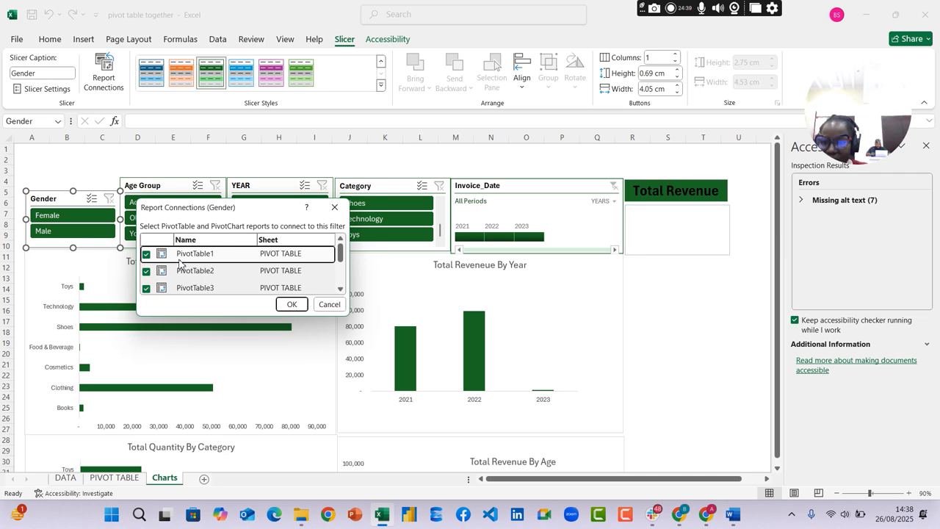
pyautogui.scroll(-2, 180, 262)
pyautogui.scroll(3, 179, 263)
pyautogui.scroll(-2, 184, 253)
pyautogui.scroll(2, 184, 253)
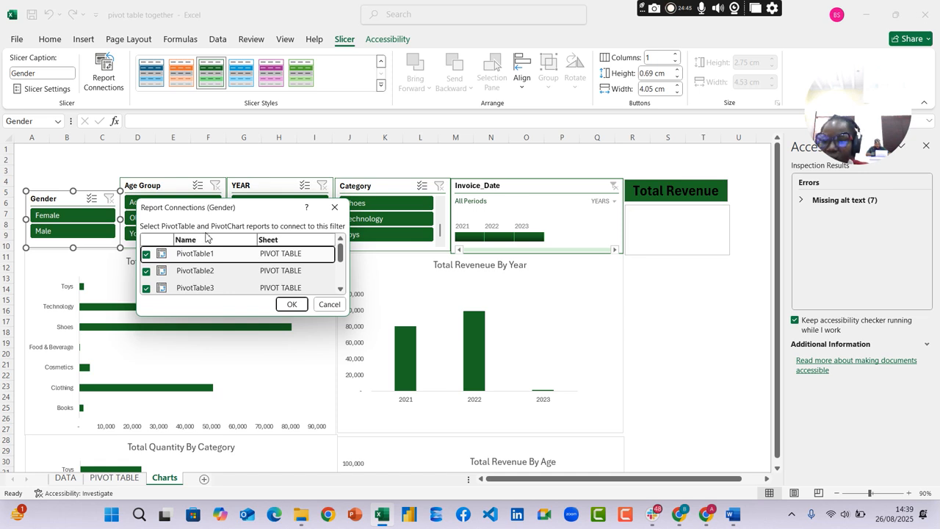
pyautogui.click(326, 304)
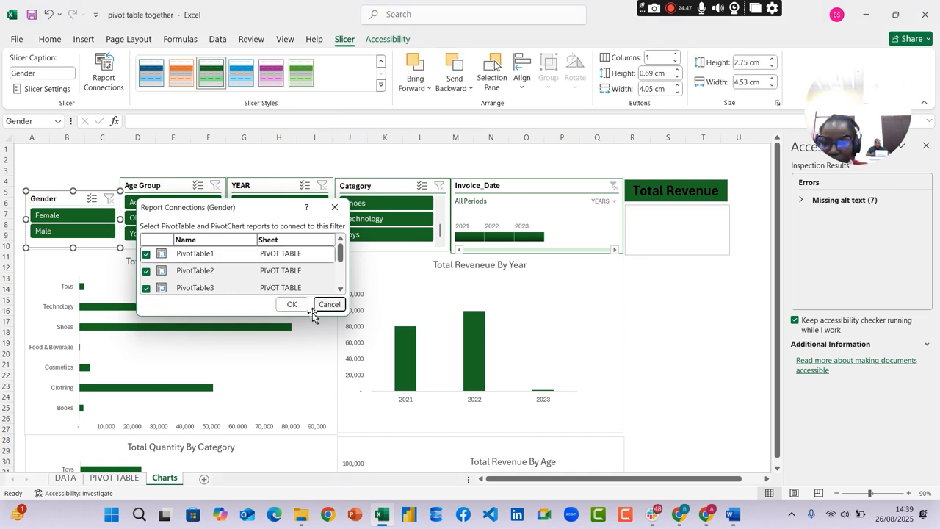
# Filter the Charts dashboard to Female with the Gender slicer and check the pivot tables on the PIVOT TABLE sheet
pyautogui.click(119, 480)
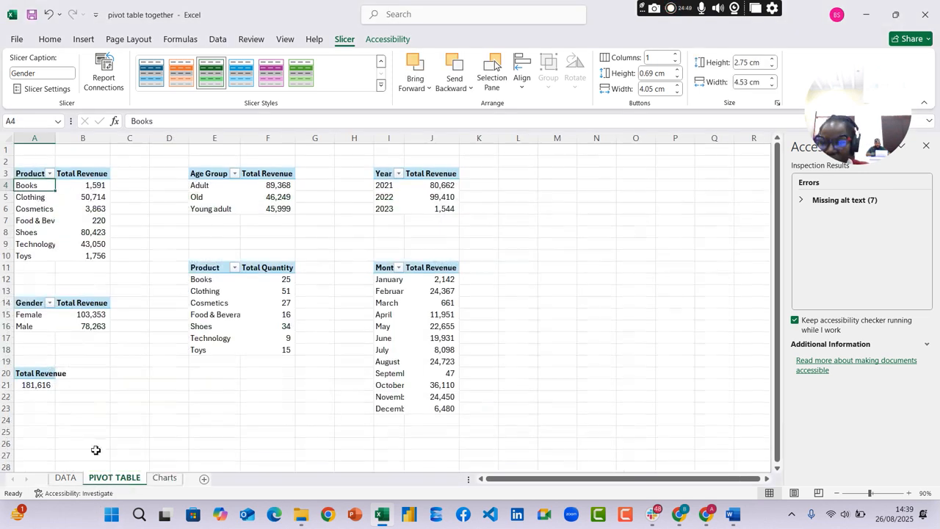
pyautogui.click(165, 479)
pyautogui.click(70, 218)
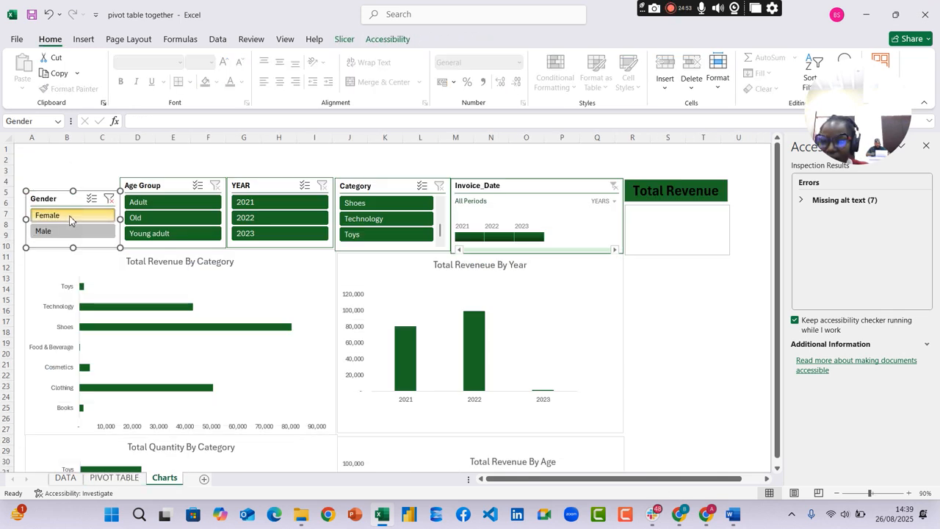
pyautogui.click(66, 478)
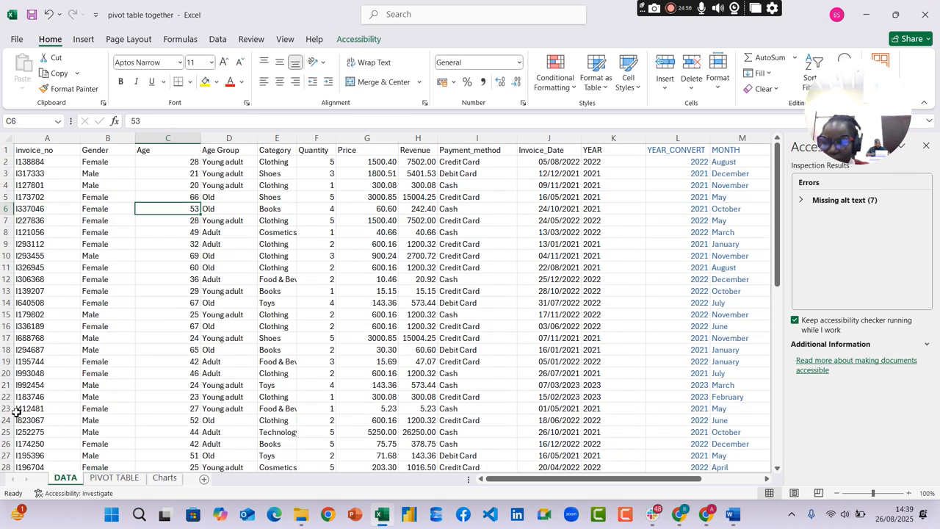
pyautogui.click(114, 478)
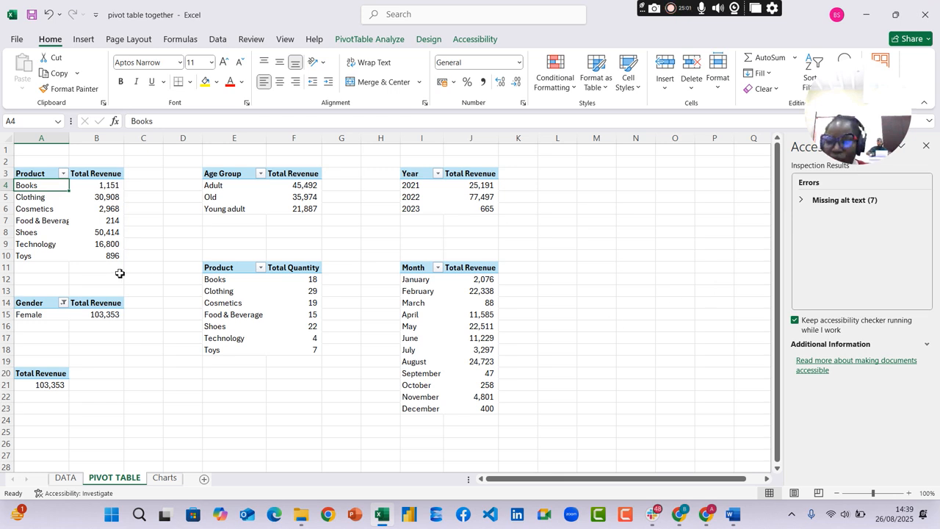
# Clear the Gender slicer's filter on Charts and check the pivot tables on the PIVOT TABLE sheet again
pyautogui.click(165, 477)
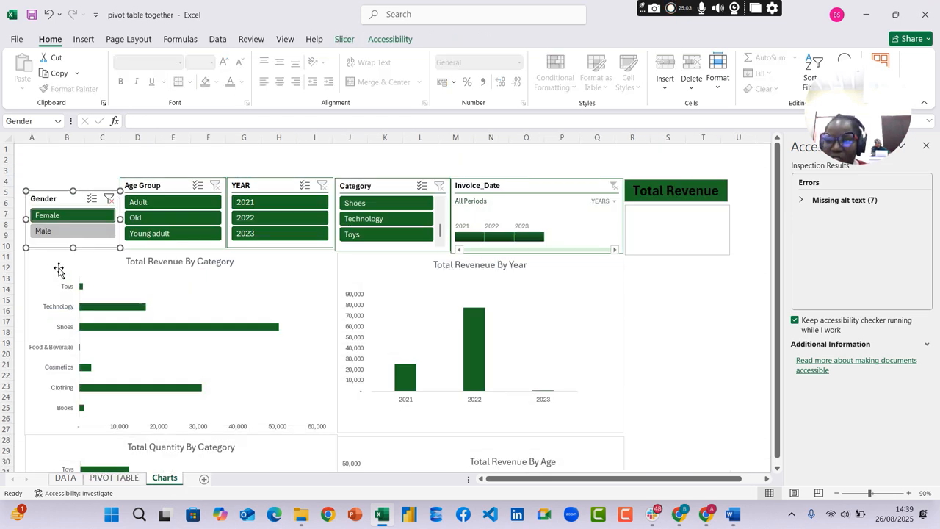
pyautogui.click(108, 200)
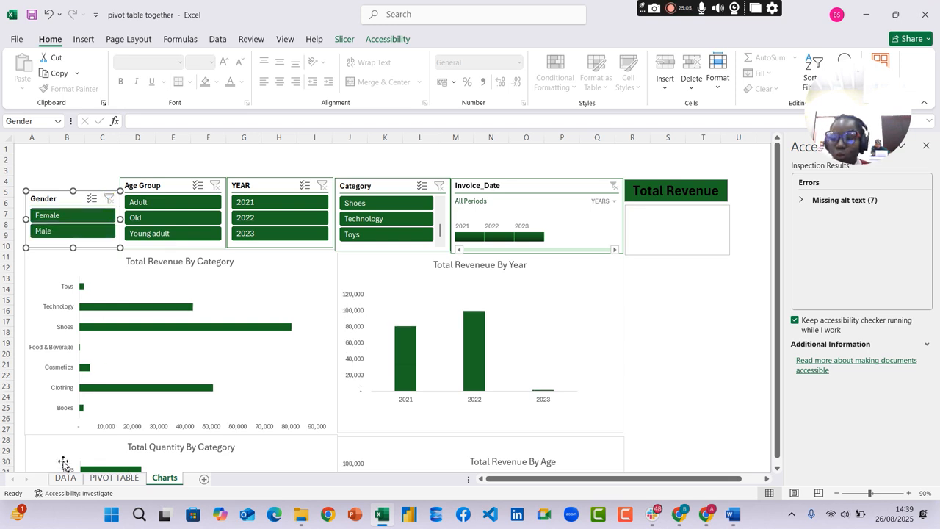
pyautogui.click(65, 478)
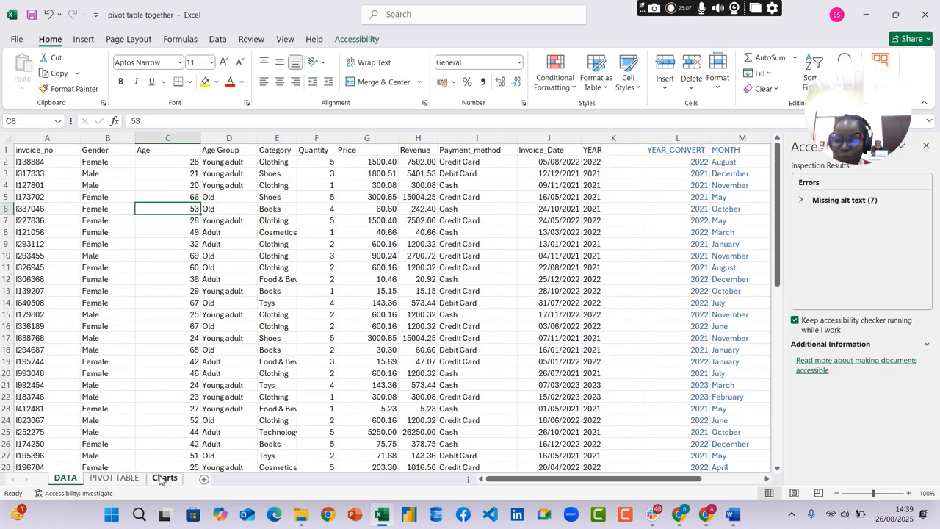
pyautogui.click(117, 477)
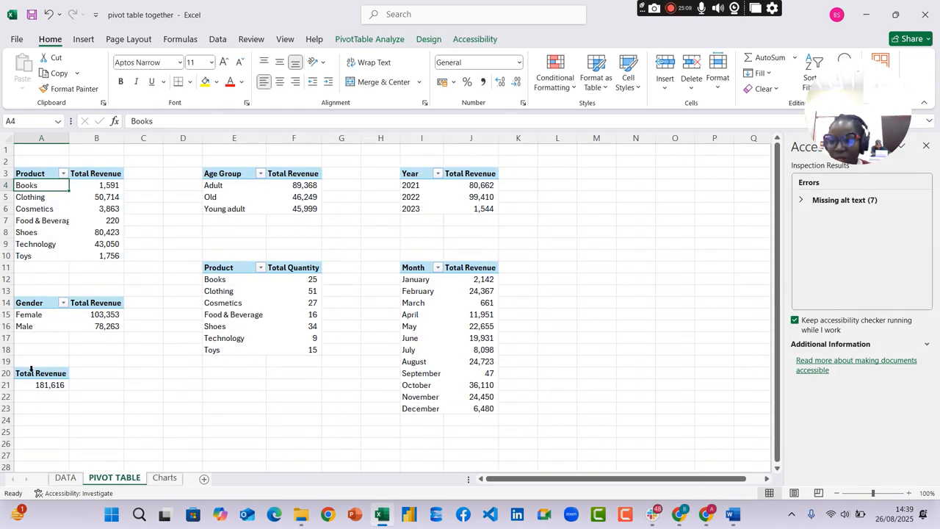
# Enter the Total Revenue pivot table's figure 181,616 in the lower text box on Charts
pyautogui.click(165, 477)
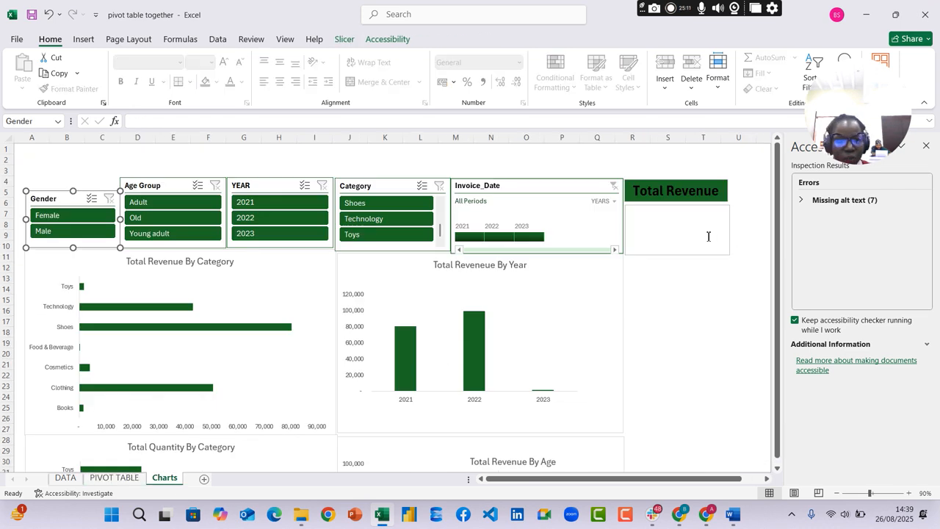
pyautogui.click(668, 238)
pyautogui.click(111, 477)
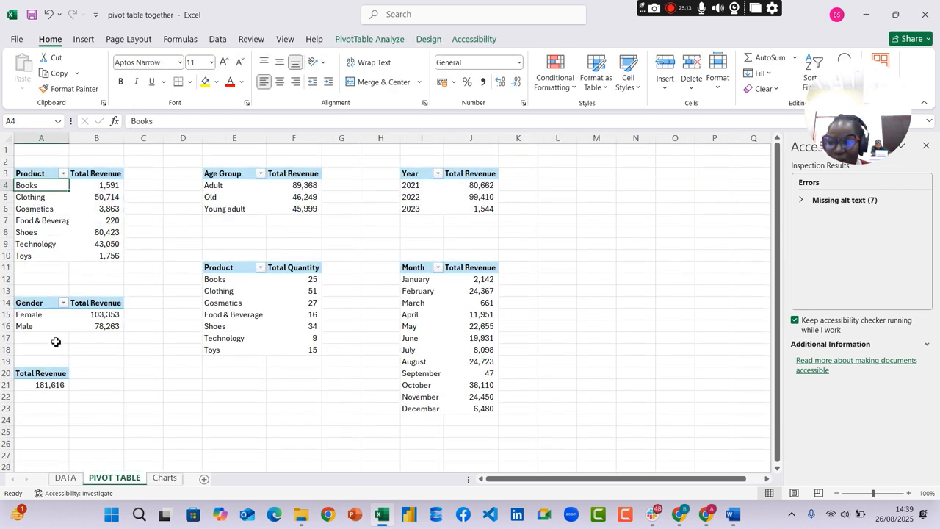
pyautogui.click(165, 479)
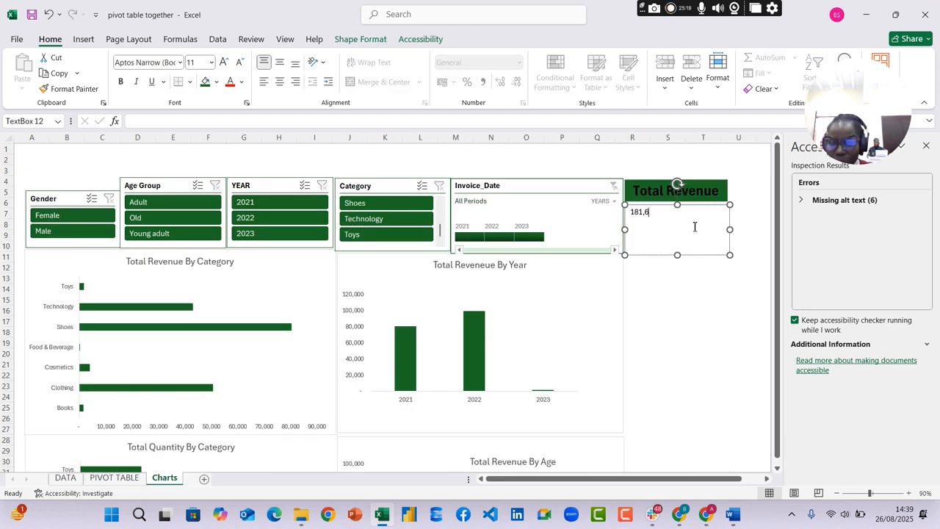
# Make the figure in the lower text box bold, centred and size 32
pyautogui.doubleClick(654, 212)
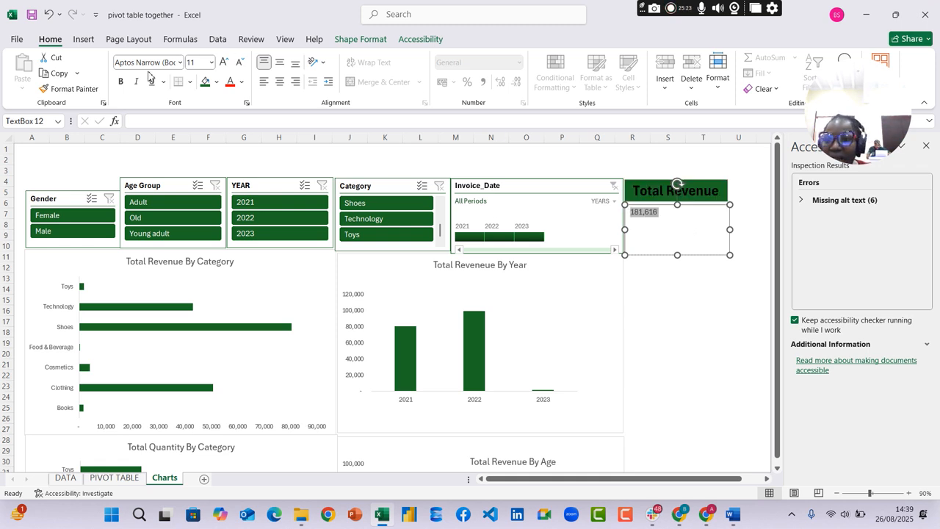
pyautogui.click(122, 82)
pyautogui.click(121, 82)
pyautogui.click(224, 64)
pyautogui.click(224, 64)
pyautogui.click(224, 64)
pyautogui.click(224, 64)
pyautogui.click(224, 64)
pyautogui.click(224, 64)
pyautogui.click(224, 64)
pyautogui.click(224, 64)
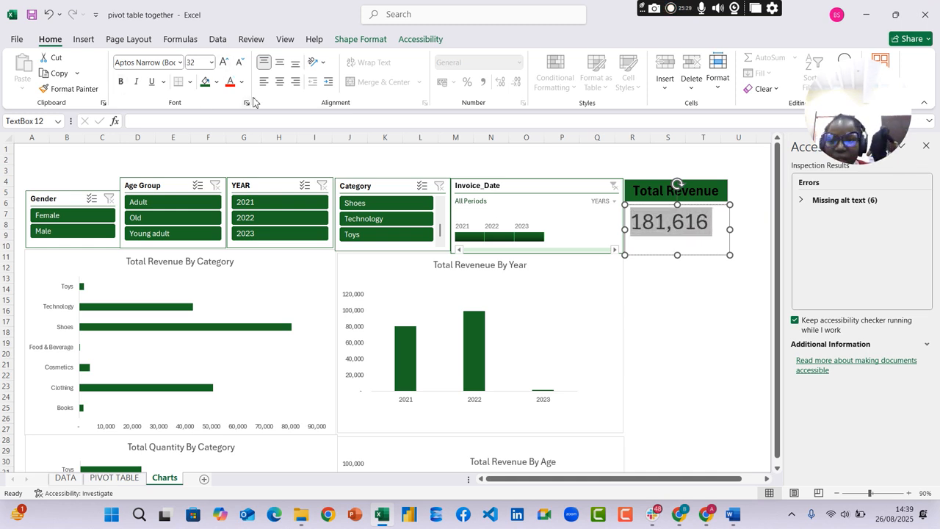
pyautogui.click(280, 85)
pyautogui.click(121, 82)
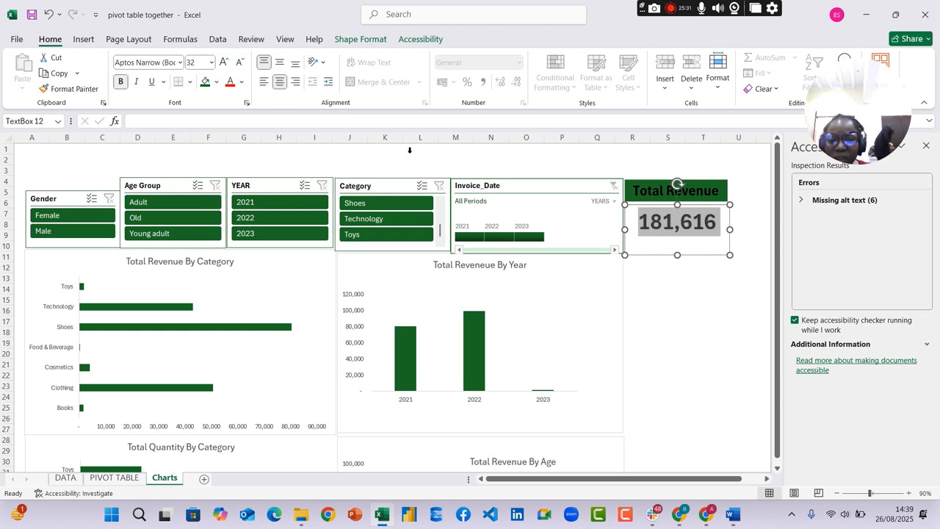
pyautogui.click(753, 336)
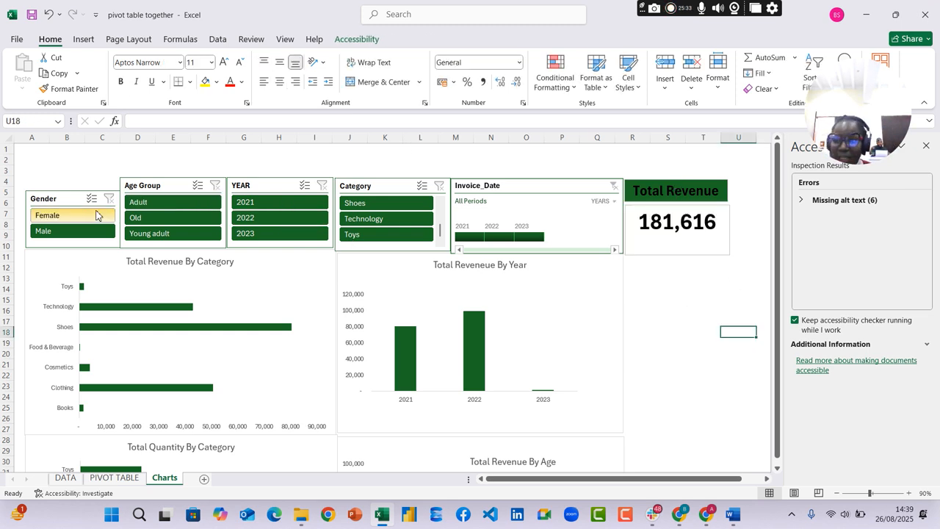
# Filter the dashboard to Female with the Gender slicer and compare the Total Revenue pivot table with the card on Charts
pyautogui.click(91, 217)
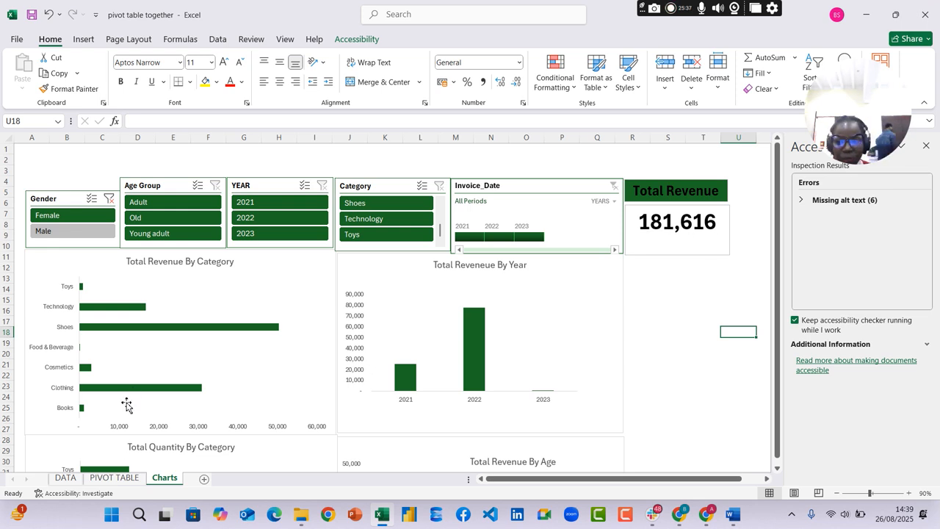
pyautogui.click(122, 478)
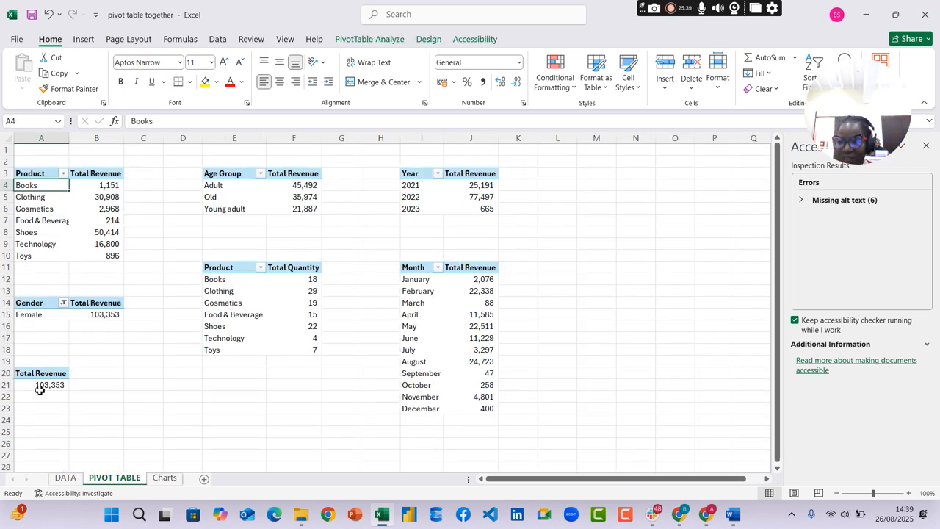
pyautogui.moveTo(45, 391)
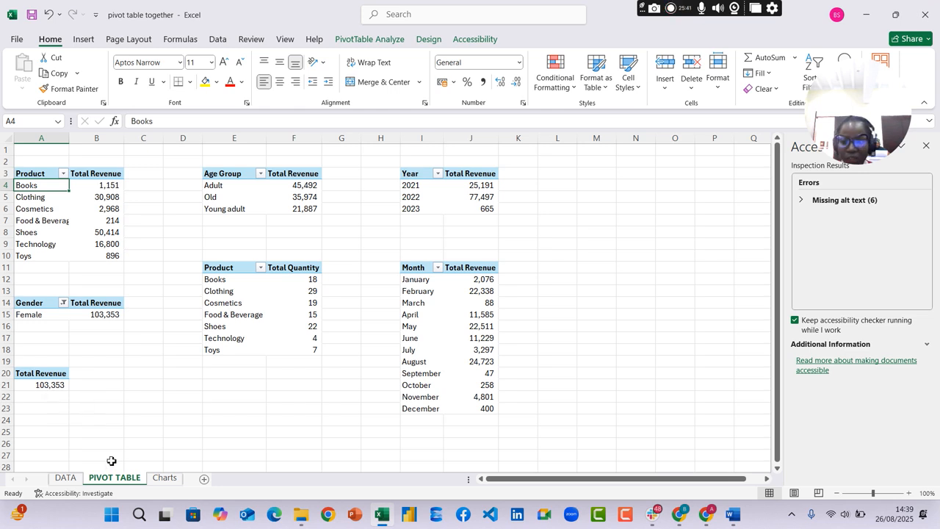
pyautogui.click(165, 478)
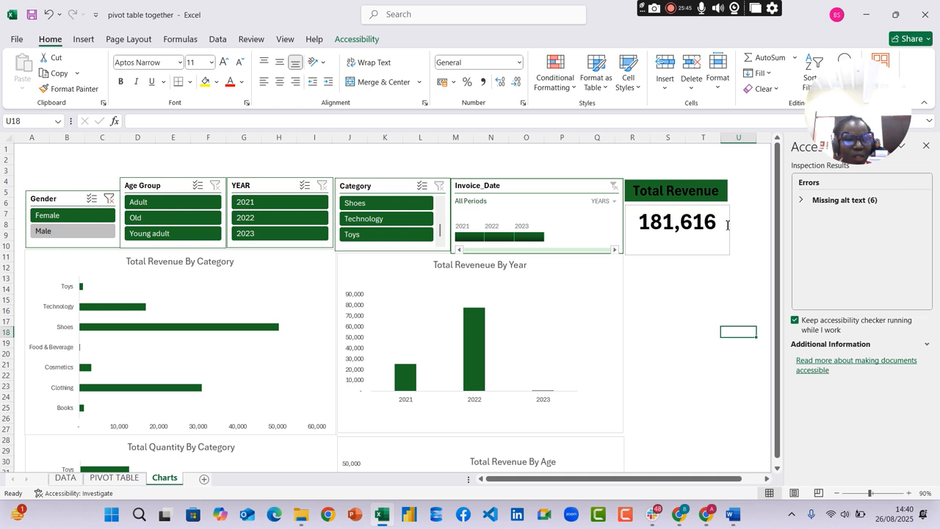
# Delete the figure from the lower text box under the Total Revenue title
pyautogui.click(723, 229)
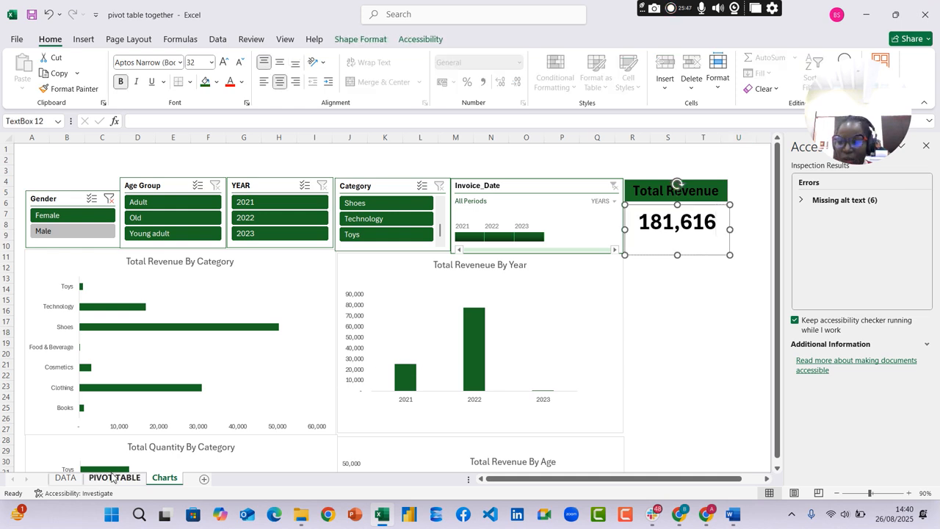
pyautogui.press('BackSpace')
pyautogui.press('BackSpace')
pyautogui.press('BackSpace')
pyautogui.press('BackSpace')
pyautogui.press('BackSpace')
pyautogui.press('BackSpace')
pyautogui.press('BackSpace')
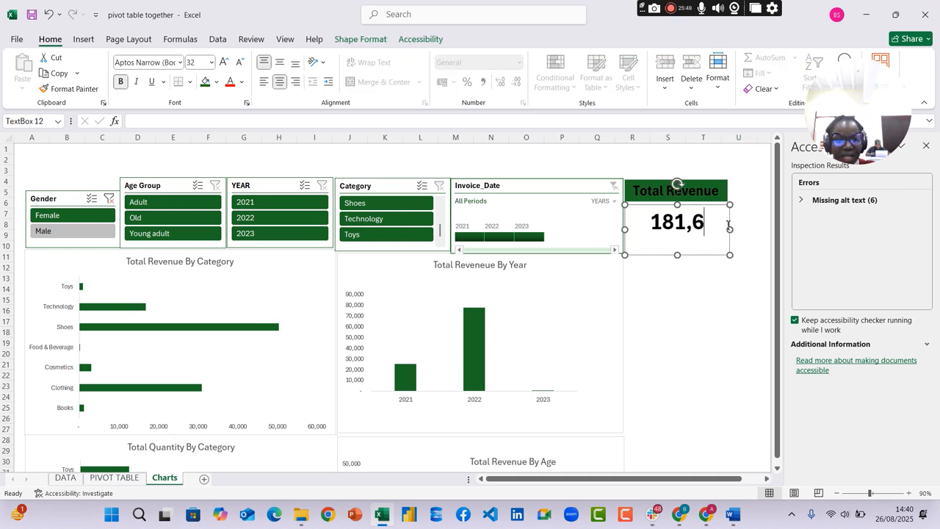
# In cell B21 of PIVOT TABLE, reference the Total Revenue pivot table's figure with =GETPIVOTDATA("Revenue",$A$20)
pyautogui.click(114, 477)
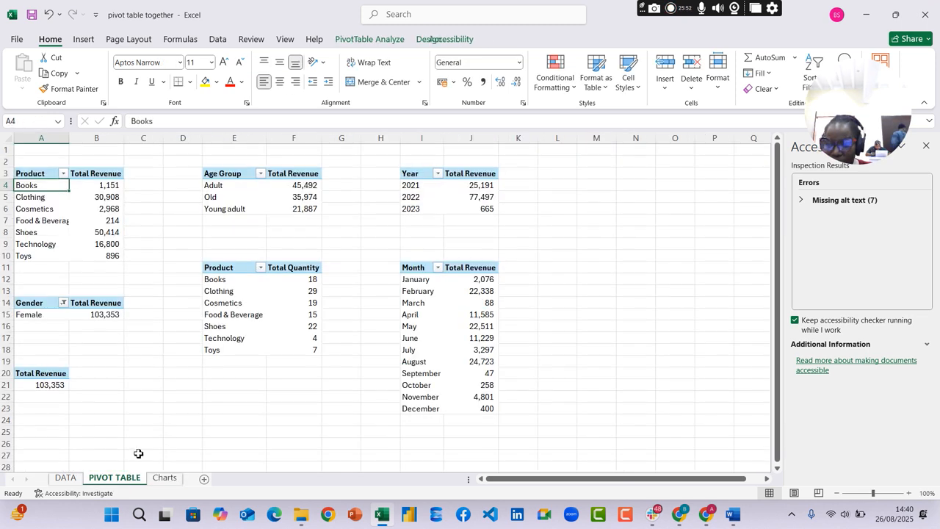
pyautogui.click(93, 386)
pyautogui.write('=')
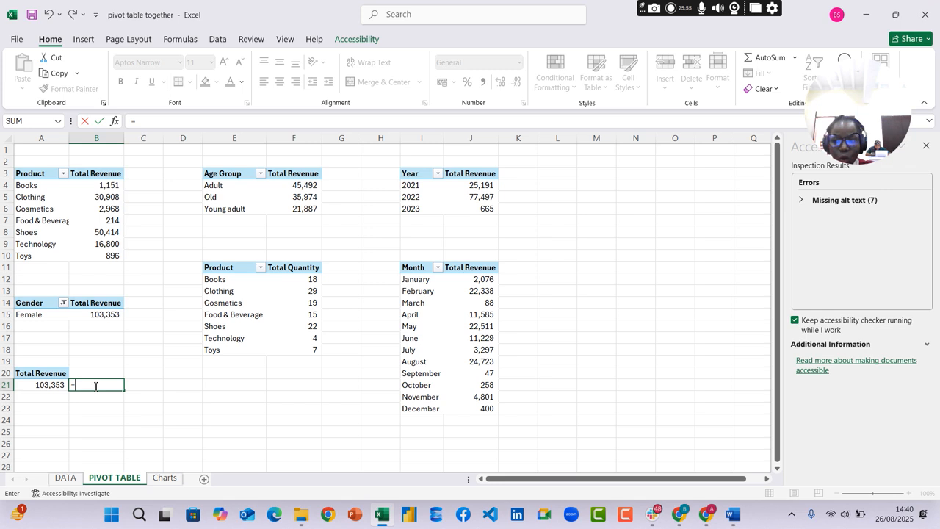
pyautogui.click(41, 384)
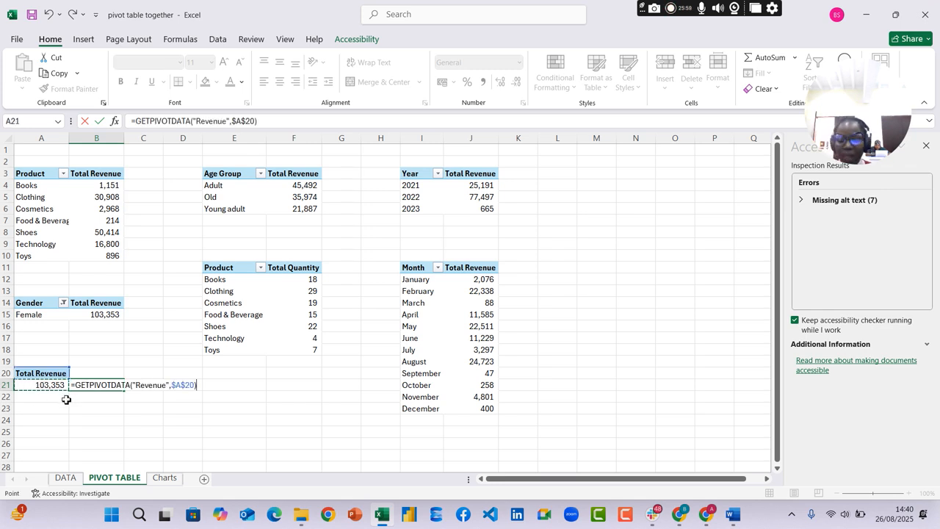
pyautogui.press('Return')
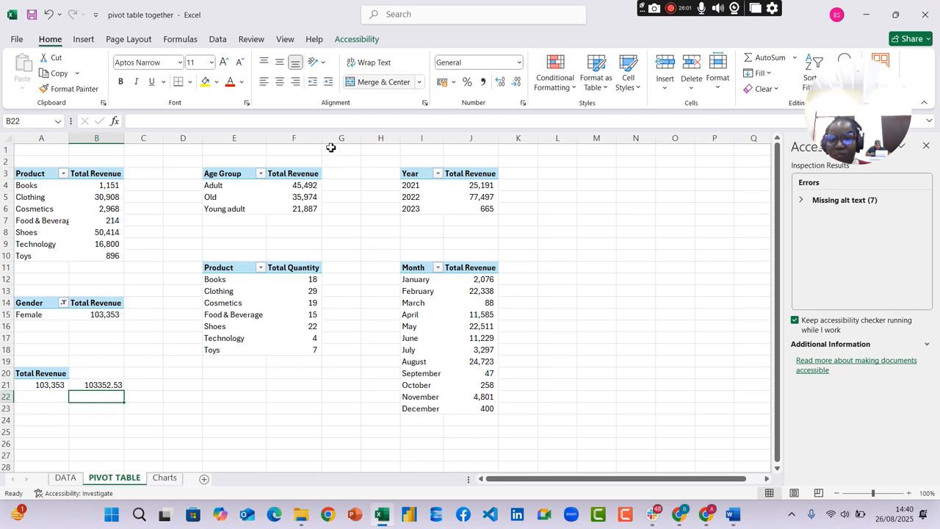
# Format cell B21 with a thousands separator and no decimal places
pyautogui.click(106, 381)
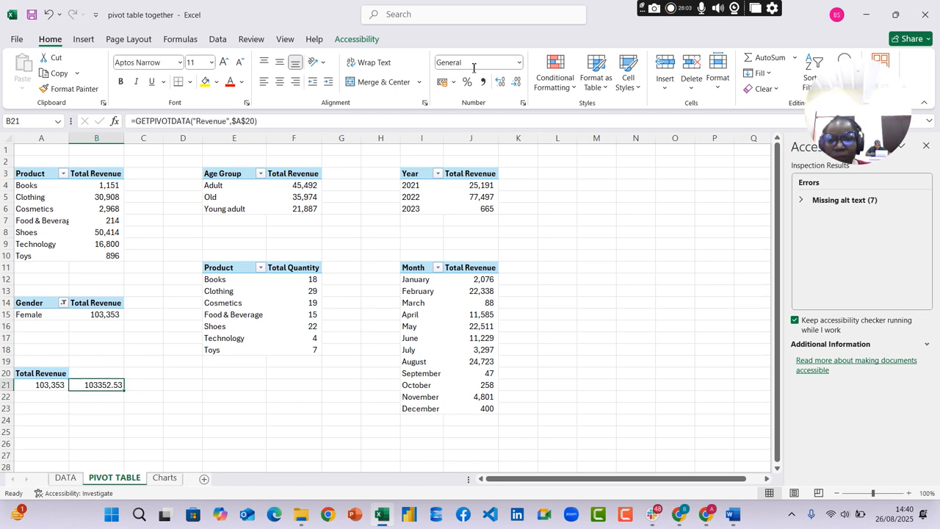
pyautogui.click(498, 83)
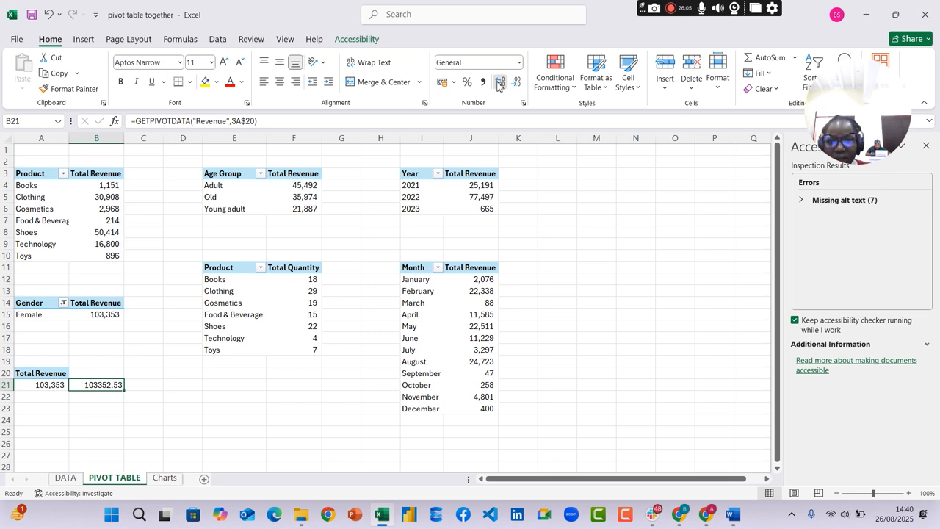
pyautogui.click(518, 83)
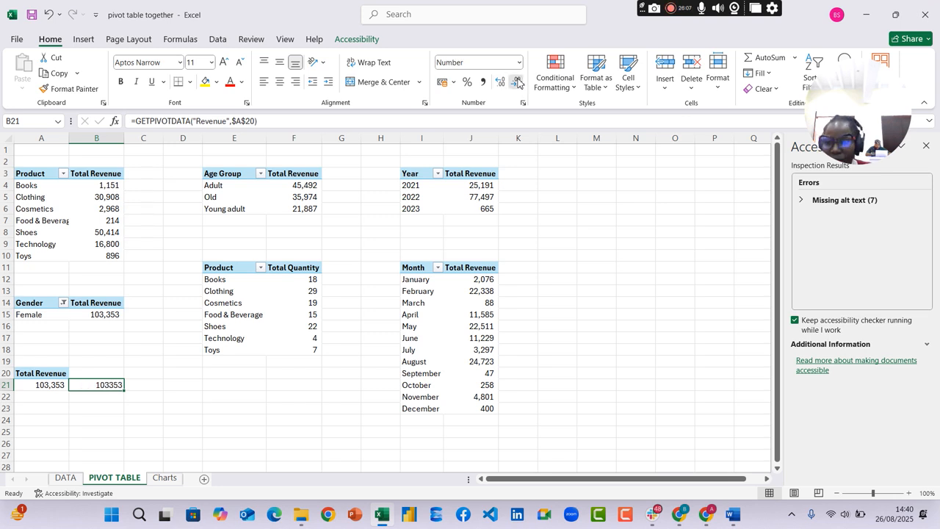
pyautogui.click(484, 82)
pyautogui.click(516, 83)
pyautogui.click(517, 83)
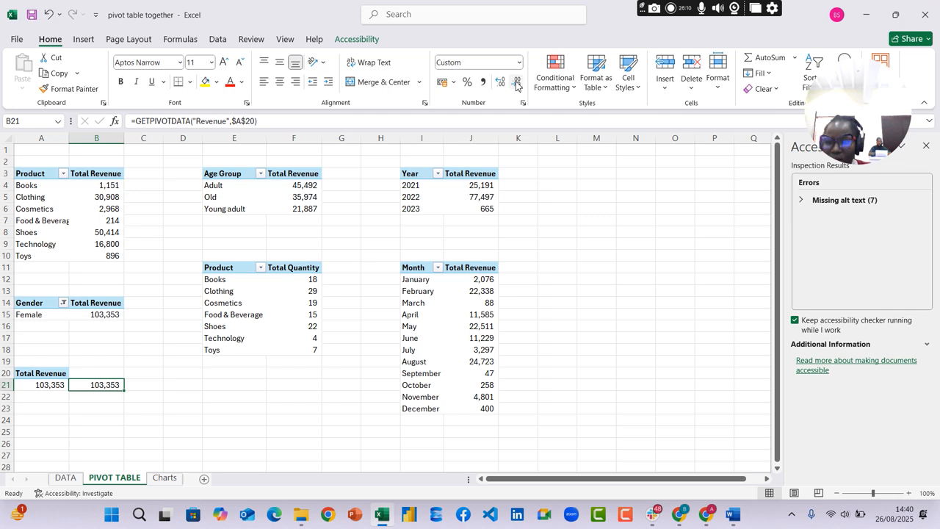
# Return to Charts and select the empty text box under the Total Revenue title
pyautogui.click(165, 478)
pyautogui.click(688, 232)
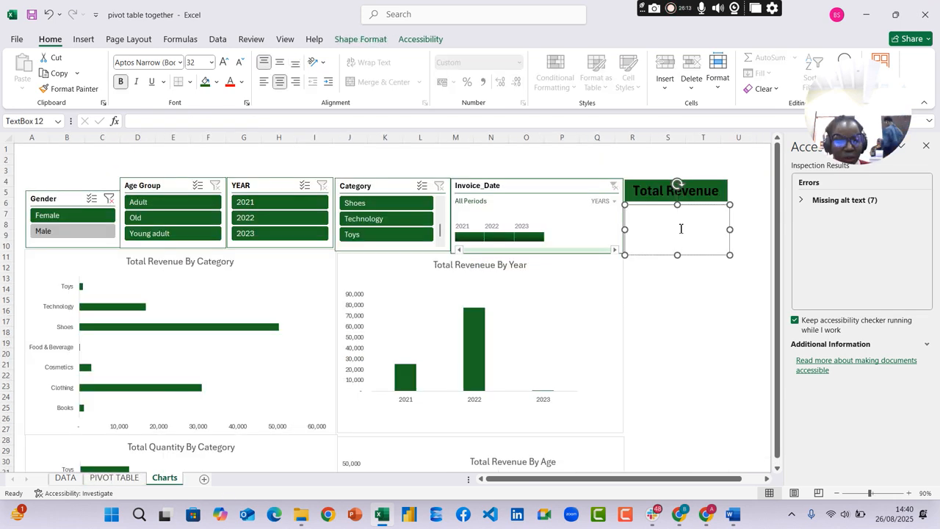
pyautogui.write('=')
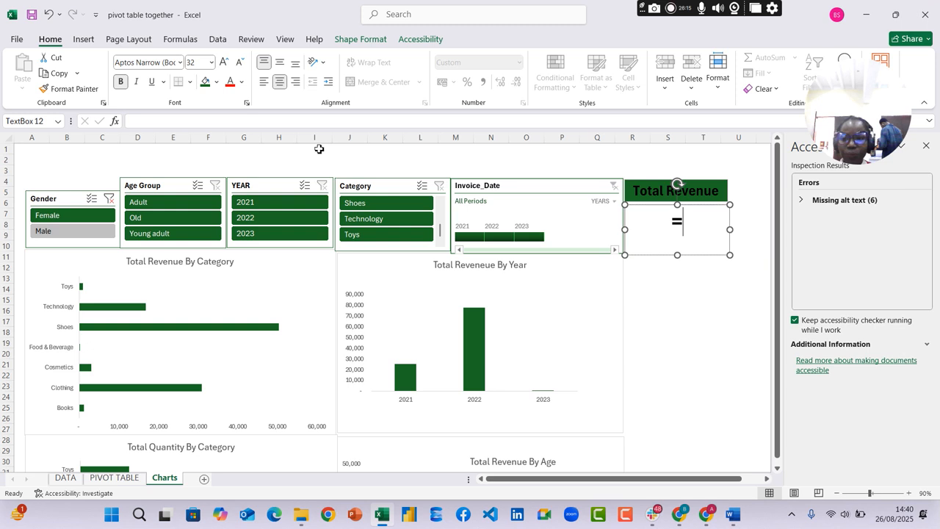
pyautogui.click(319, 122)
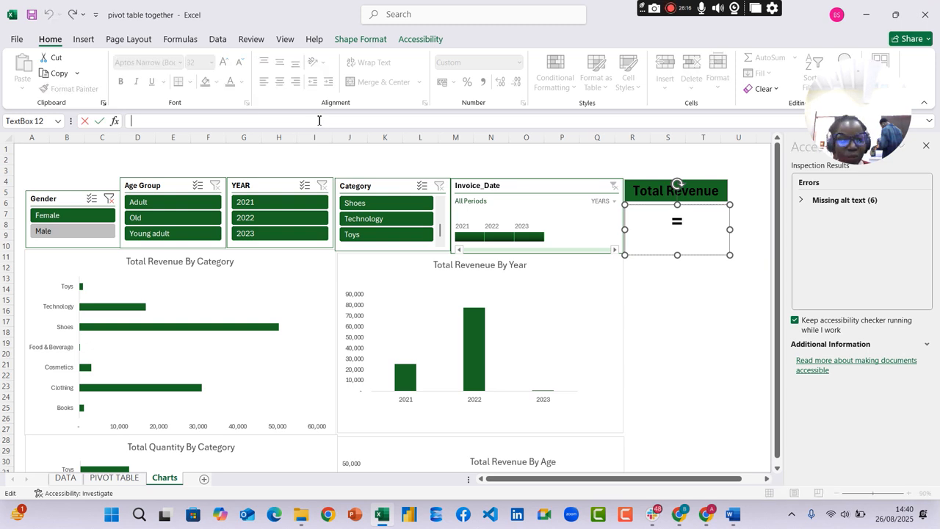
pyautogui.click(698, 220)
pyautogui.press('BackSpace')
# Link the empty text box under the Total Revenue title to cell B21 with ='PIVOT TABLE'!B21
pyautogui.click(282, 121)
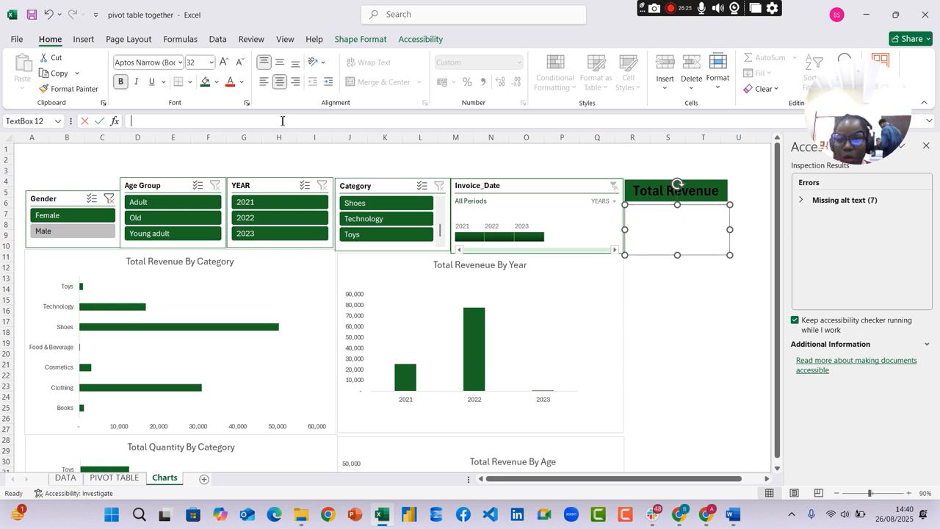
pyautogui.write('=')
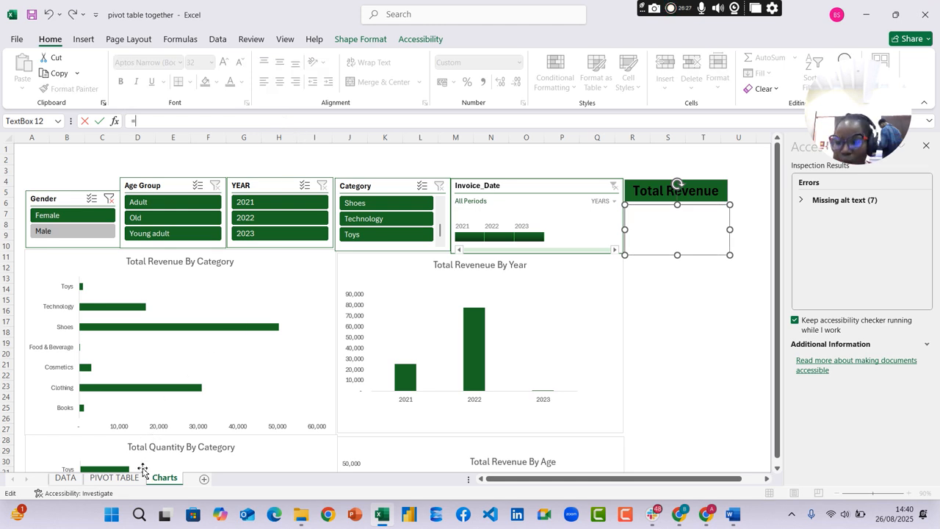
pyautogui.click(135, 478)
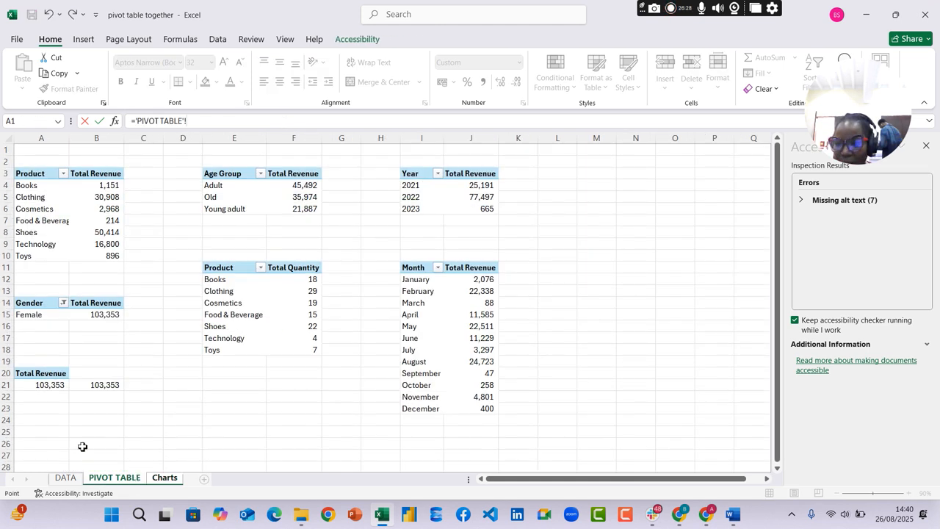
pyautogui.click(95, 385)
pyautogui.press('Return')
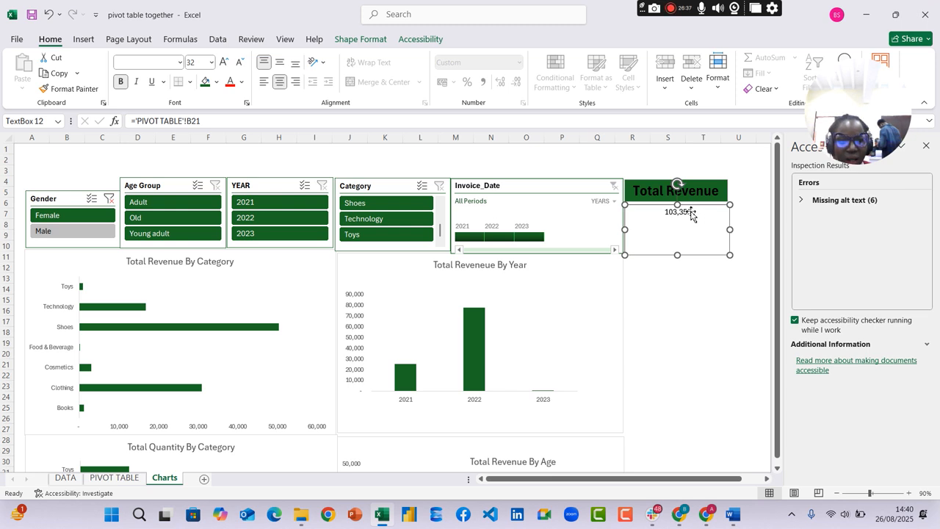
# Make the linked figure in the Total Revenue card bold and size 36
pyautogui.click(126, 82)
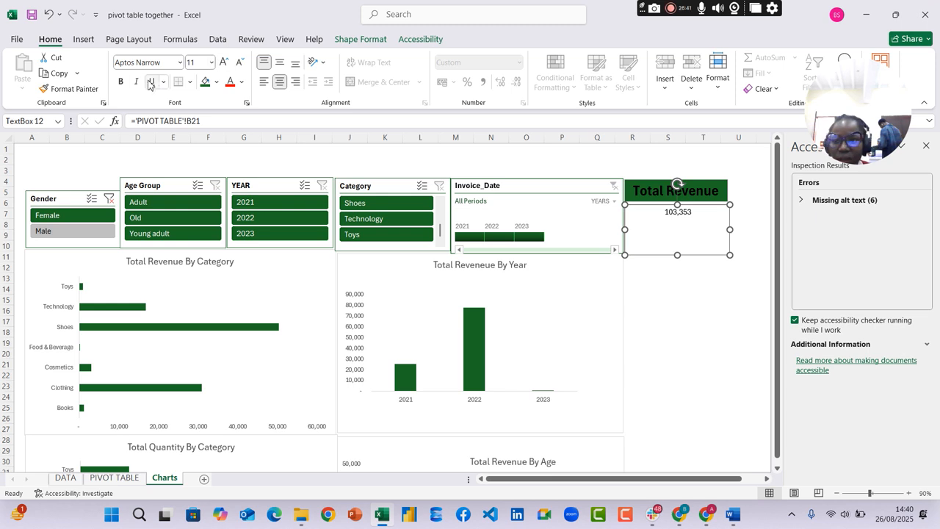
pyautogui.click(121, 82)
pyautogui.click(221, 64)
pyautogui.click(221, 65)
pyautogui.click(221, 65)
pyautogui.click(221, 65)
pyautogui.click(221, 65)
pyautogui.click(221, 65)
pyautogui.click(221, 65)
pyautogui.click(221, 65)
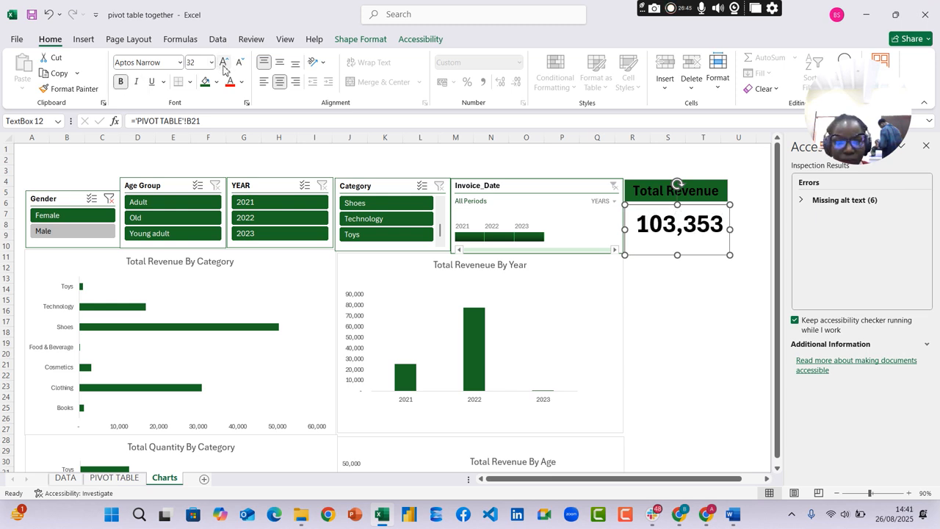
pyautogui.click(221, 65)
pyautogui.click(221, 65)
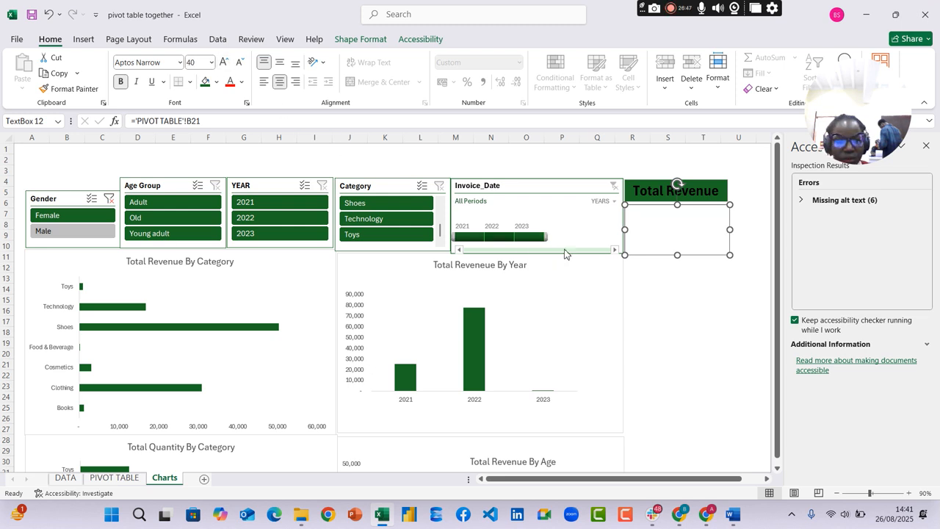
pyautogui.click(240, 62)
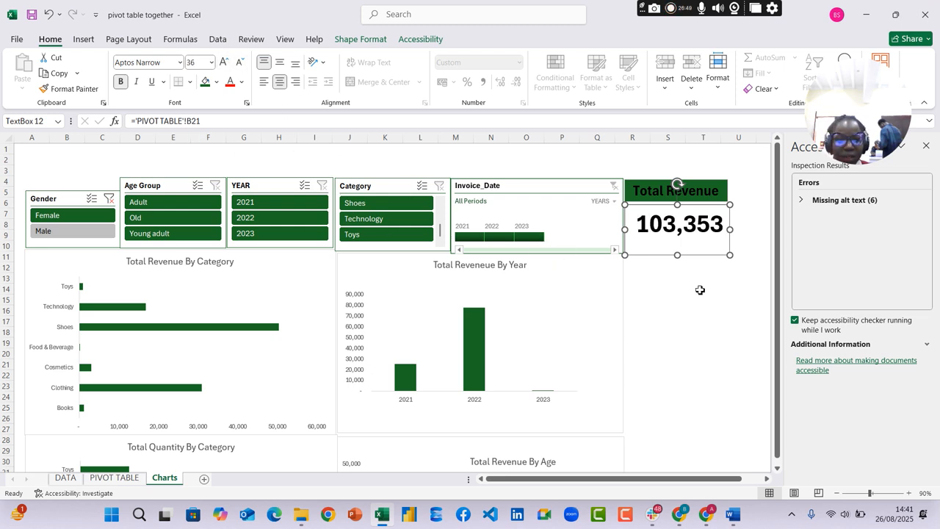
pyautogui.click(698, 290)
# Check the linked card by clearing the Gender filter and filtering the slicers to Female, Adult and 2021
pyautogui.click(109, 200)
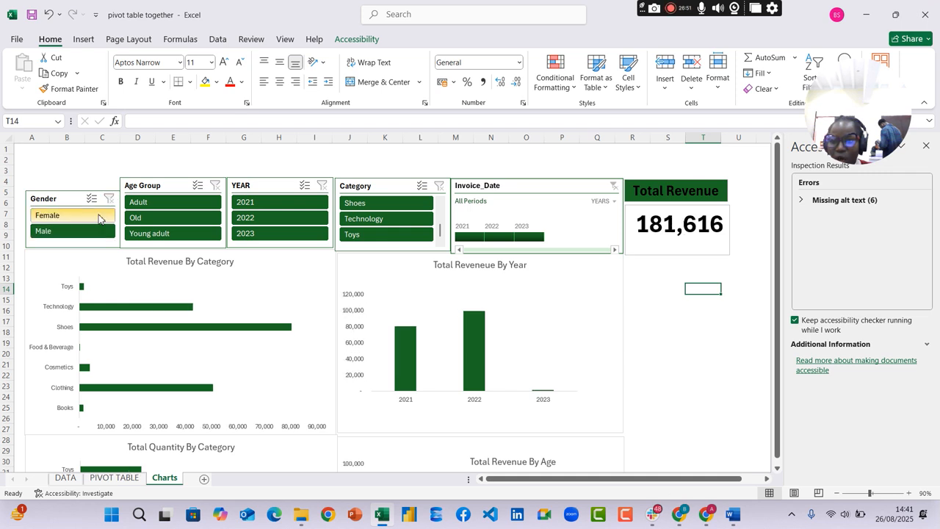
pyautogui.click(97, 215)
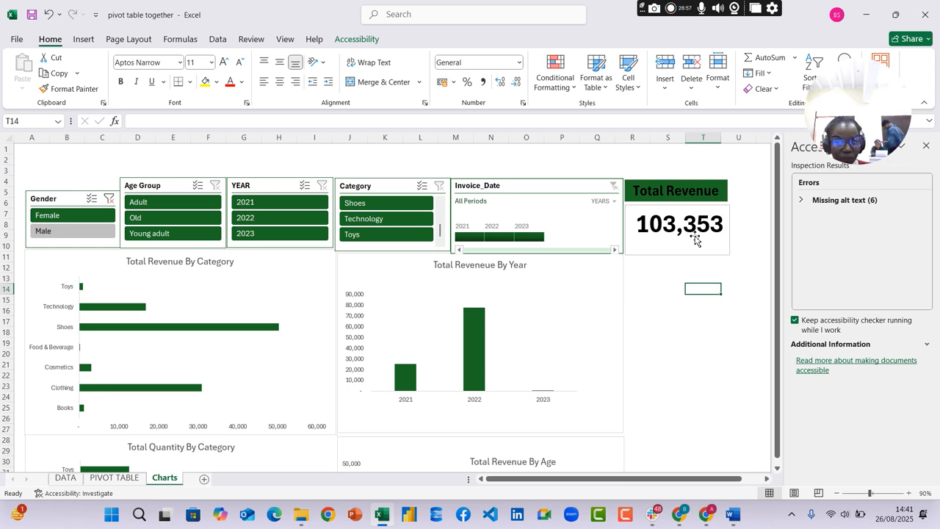
pyautogui.click(152, 202)
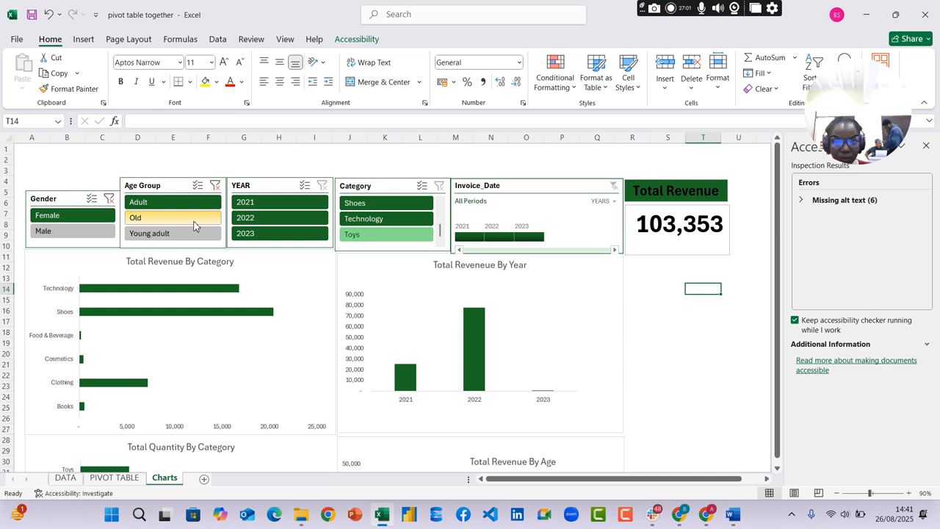
pyautogui.click(260, 204)
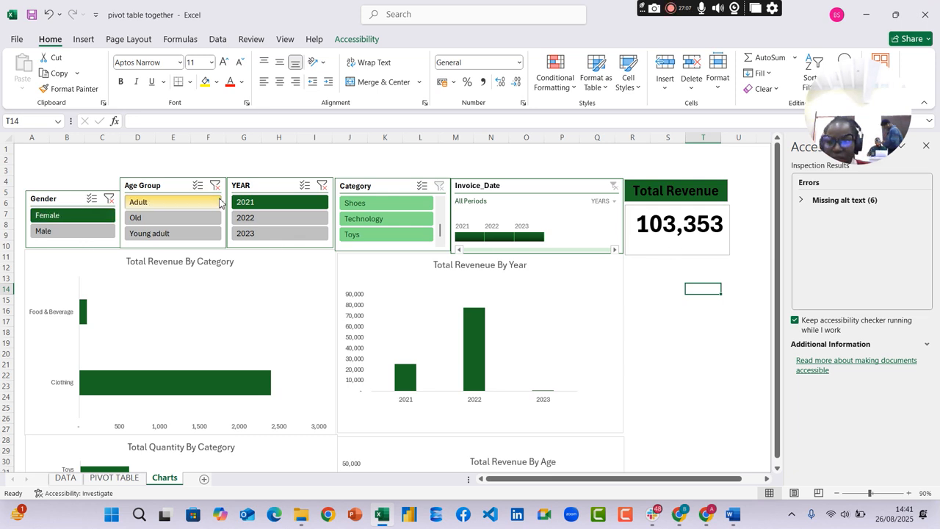
# Clear the filters of the YEAR, Age Group and Gender slicers
pyautogui.click(322, 185)
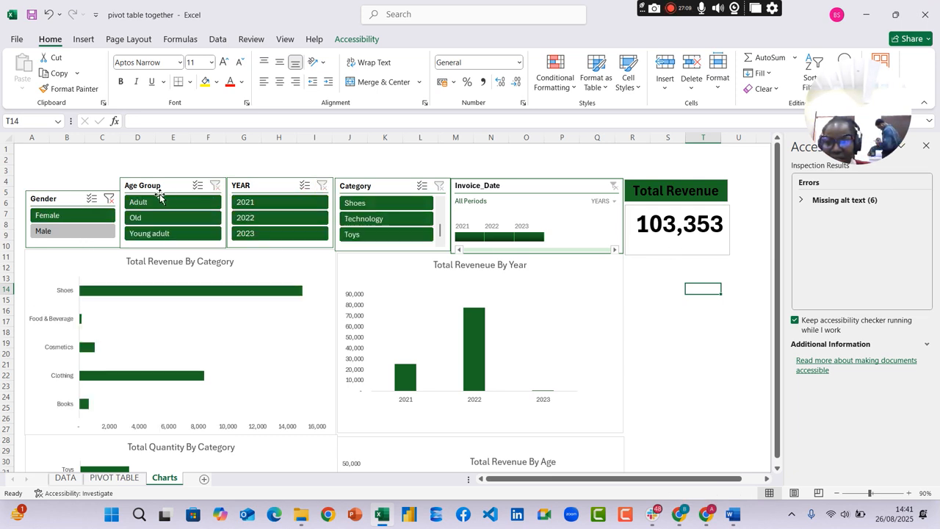
pyautogui.click(214, 185)
pyautogui.click(109, 199)
# Compare the Total Revenue card with its pivot table while the Gender slicer is set to Male and again with it cleared
pyautogui.click(92, 235)
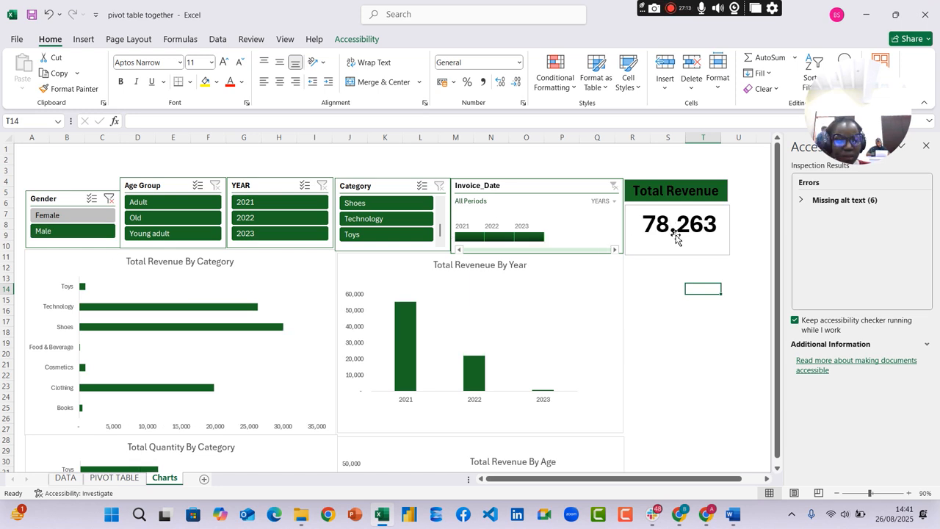
pyautogui.click(113, 478)
pyautogui.click(165, 479)
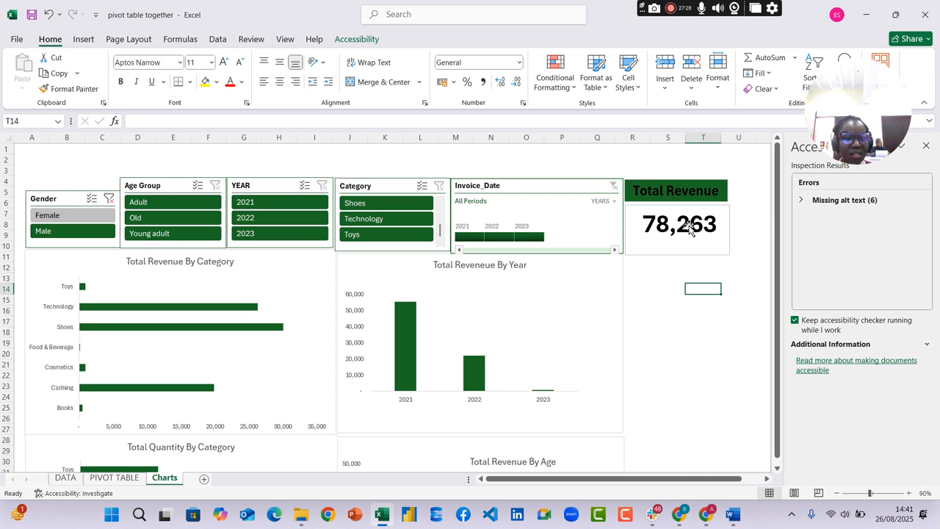
pyautogui.click(109, 198)
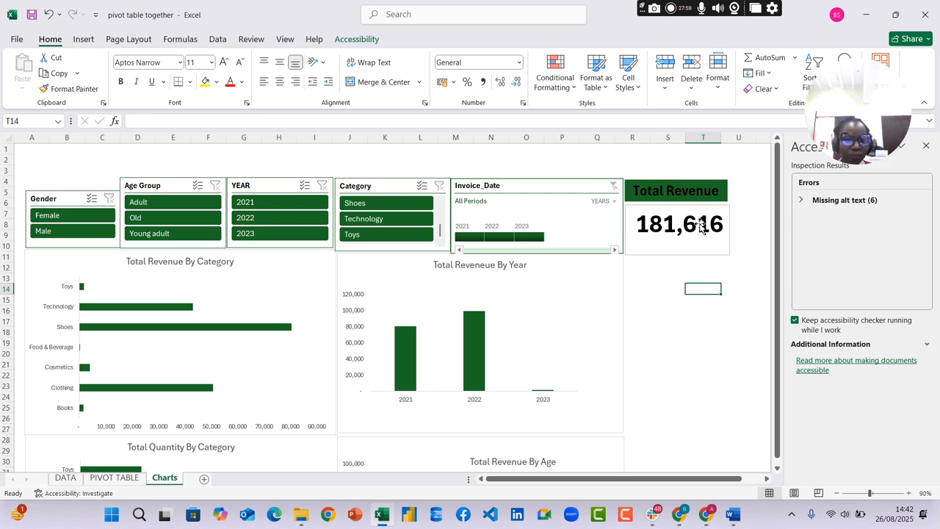
pyautogui.click(116, 478)
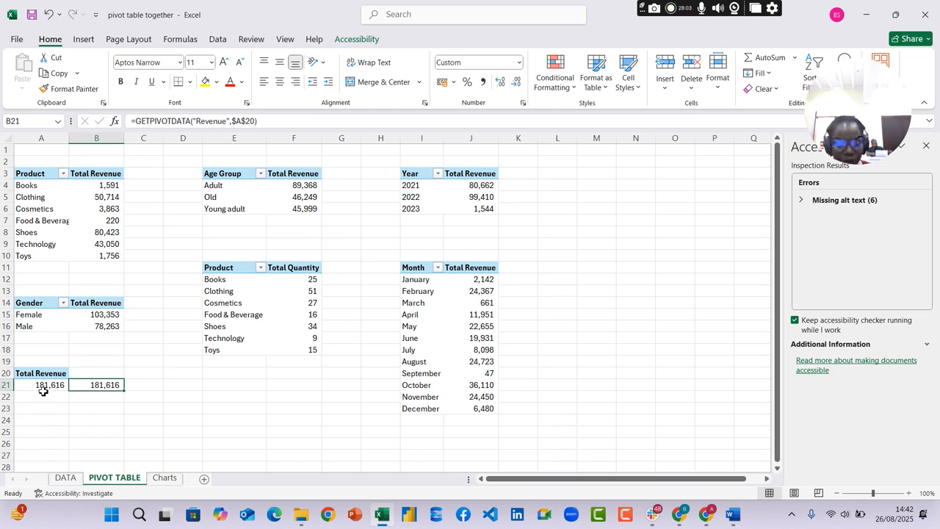
pyautogui.click(165, 478)
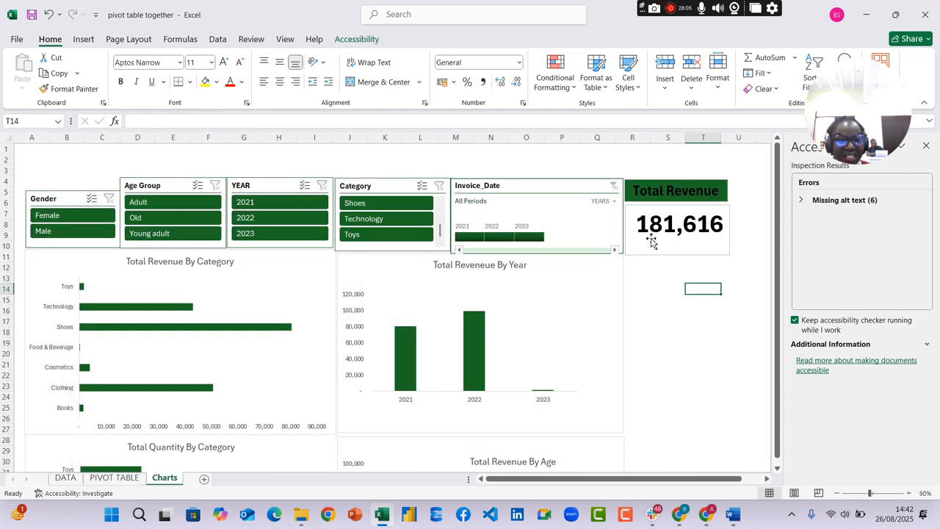
# Switch to Power BI Desktop and open a blank report
pyautogui.click(410, 515)
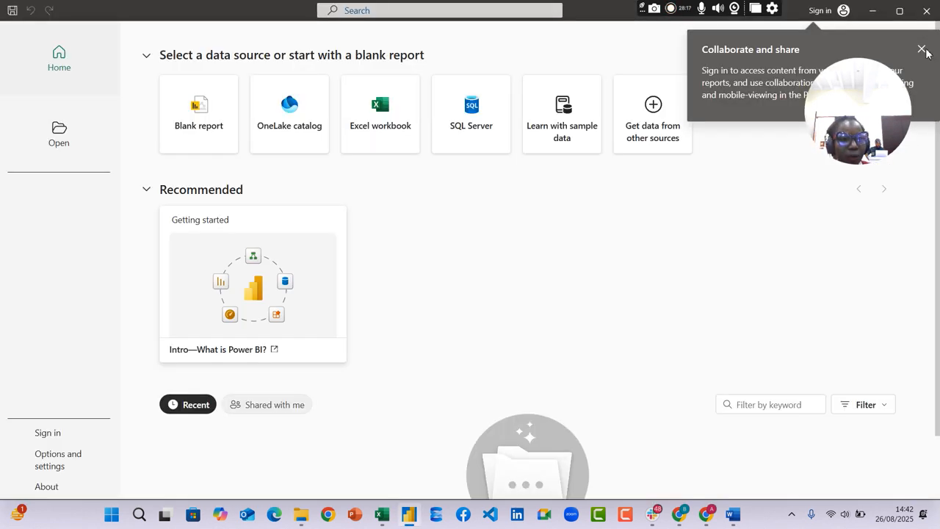
pyautogui.click(183, 126)
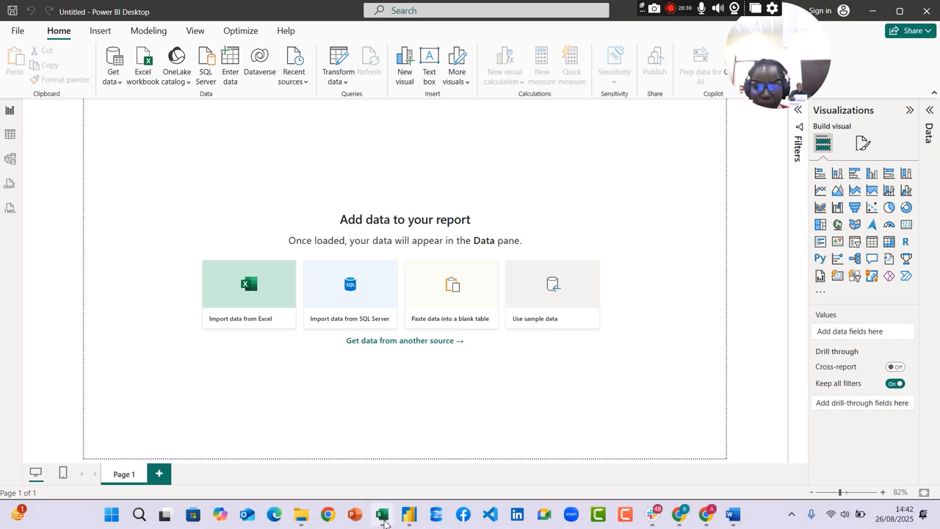
# Switch back to Excel to review the Charts dashboard and check it against the assignment questions in Word
pyautogui.click(382, 516)
pyautogui.scroll(-2, 539, 302)
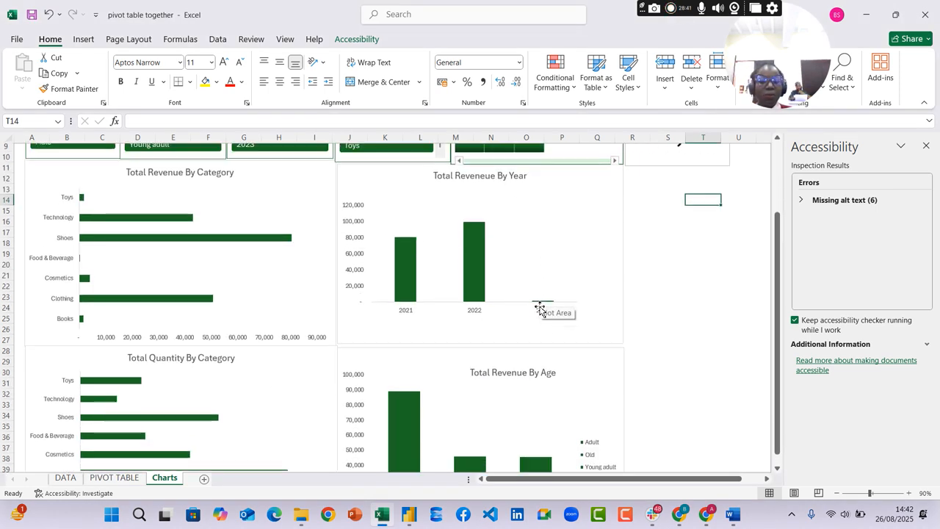
pyautogui.scroll(2, 543, 301)
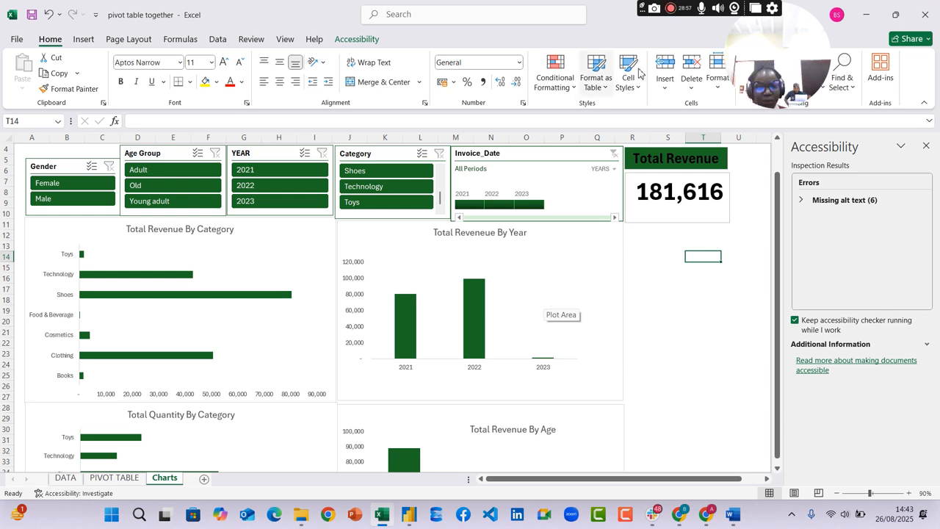
pyautogui.click(731, 520)
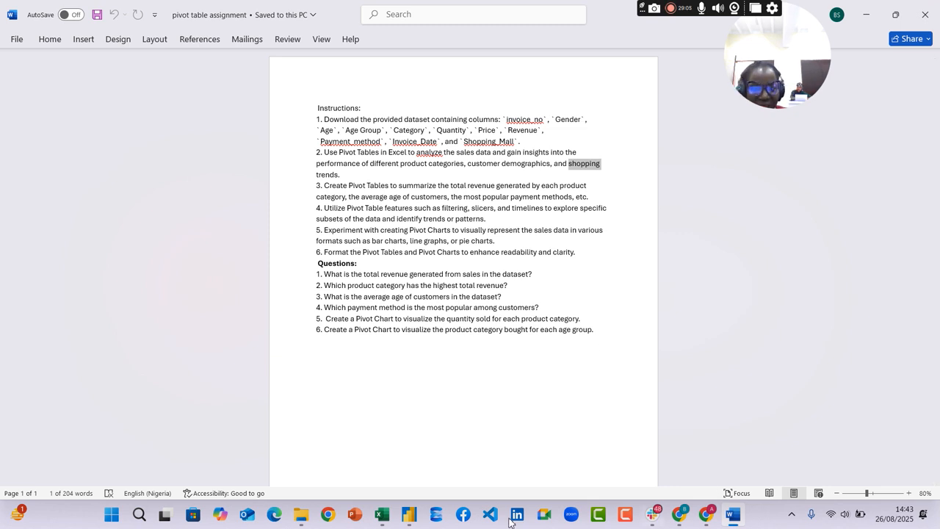
pyautogui.click(382, 515)
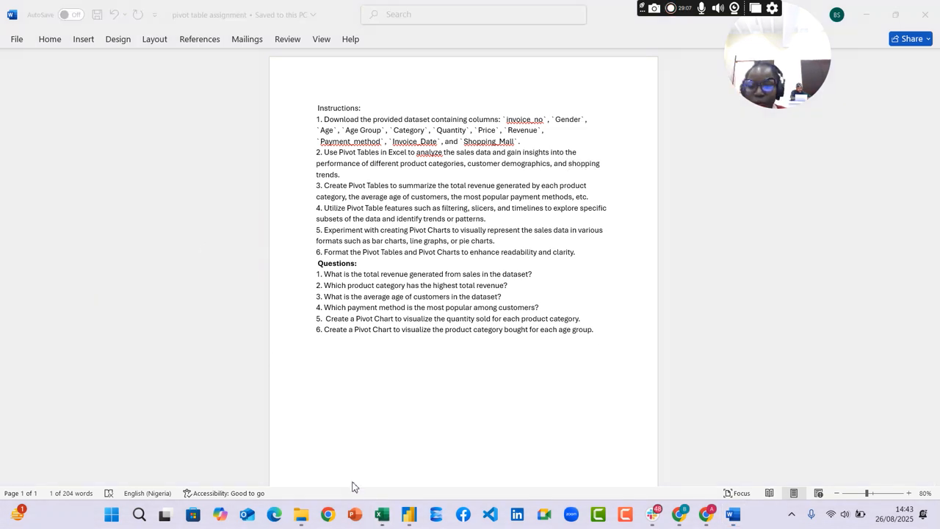
# Review the Charts dashboard in Excel against the assignment questions in Word, and return to Excel
pyautogui.click(383, 516)
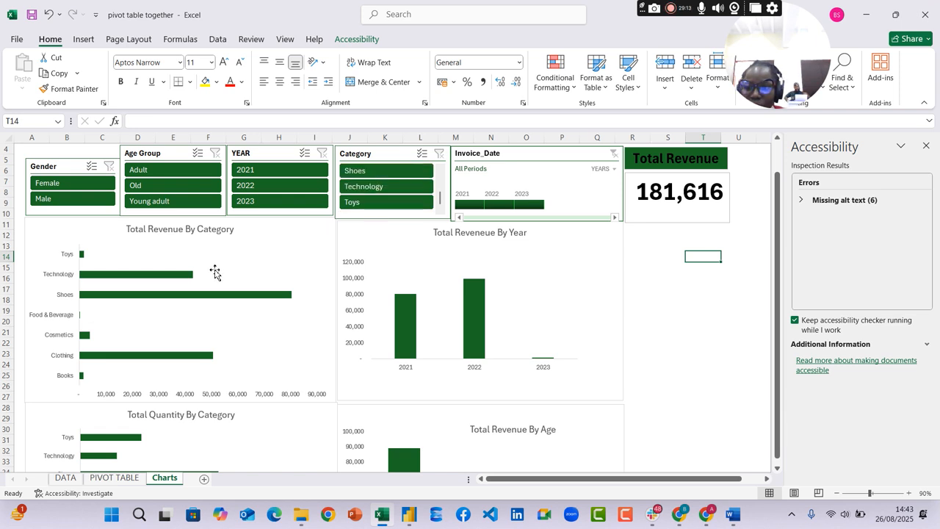
pyautogui.moveTo(295, 301)
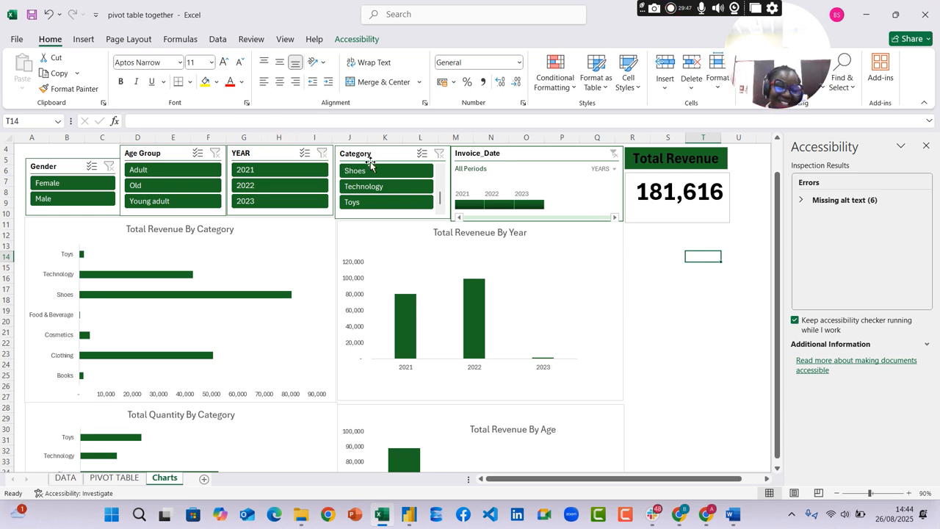
pyautogui.click(732, 515)
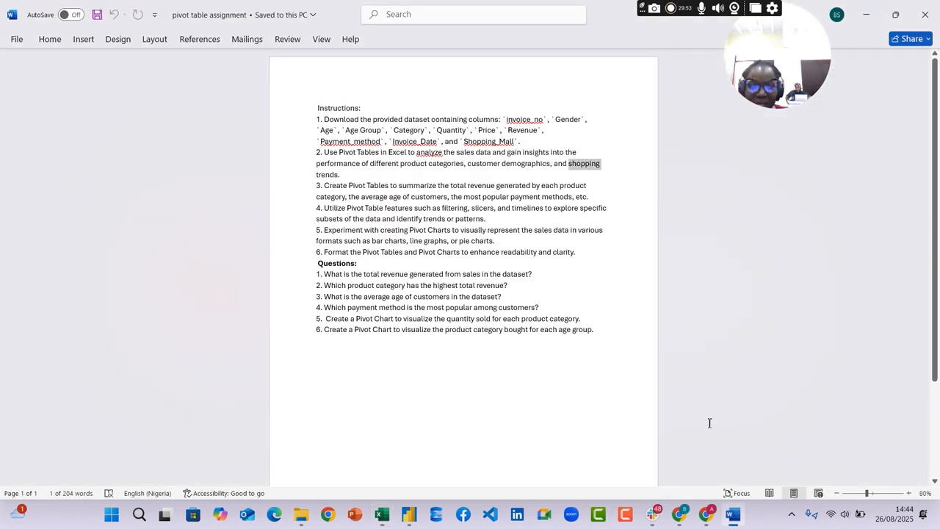
pyautogui.click(733, 514)
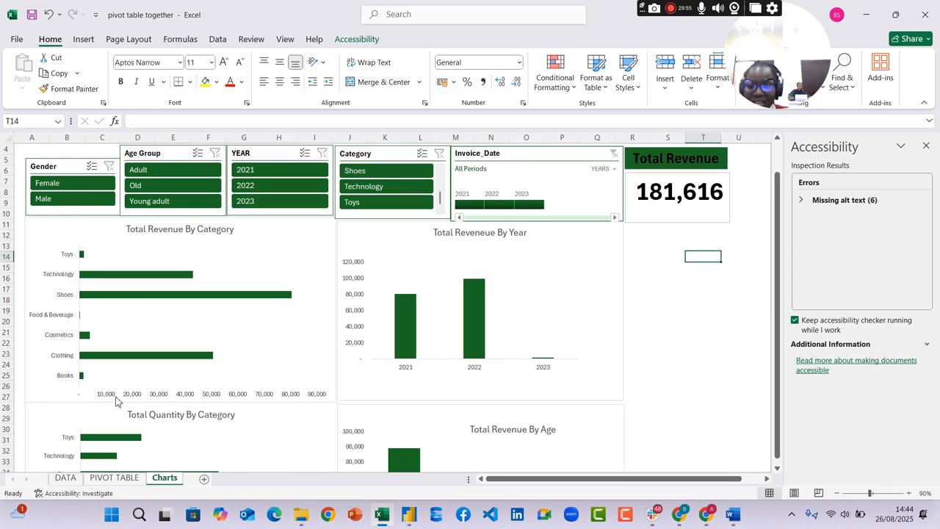
# Copy the Total Revenue pivot table on the PIVOT TABLE sheet and paste the copy at cell A24
pyautogui.click(117, 477)
pyautogui.scroll(-1, 103, 420)
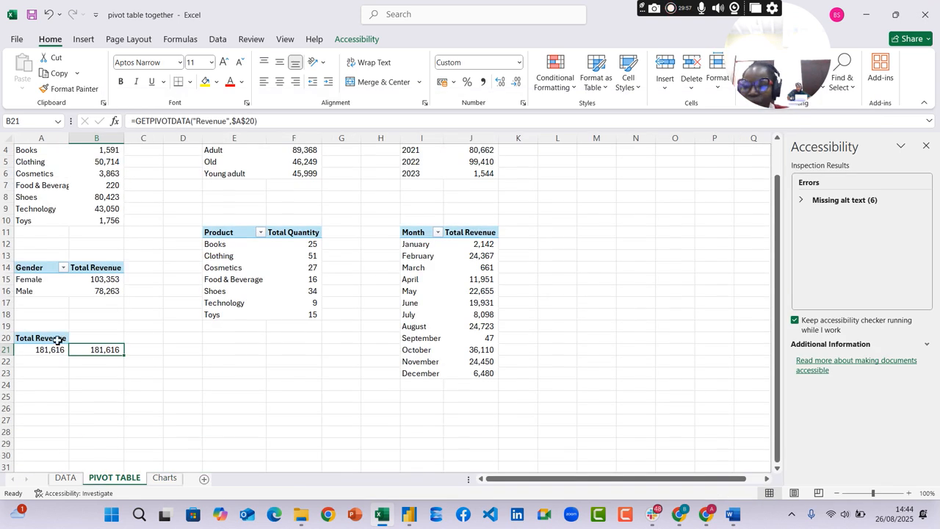
pyautogui.moveTo(32, 341); pyautogui.dragTo(33, 353)
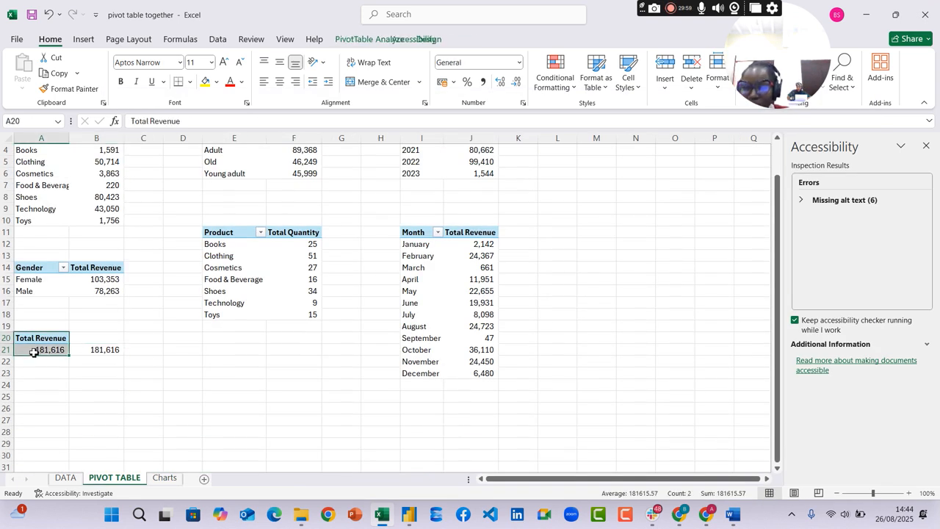
pyautogui.hotkey('ctrl', 'c')
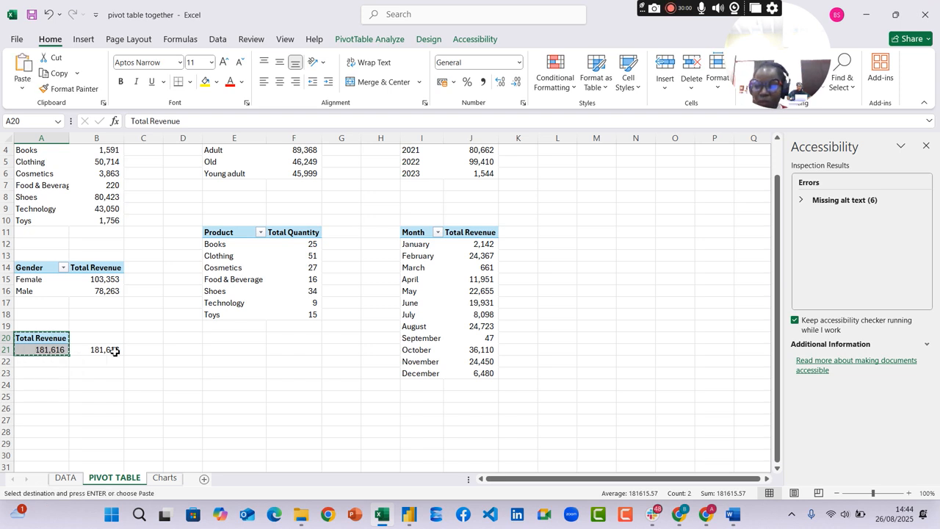
pyautogui.click(41, 383)
pyautogui.hotkey('ctrl', 'v')
pyautogui.press('ctrl')
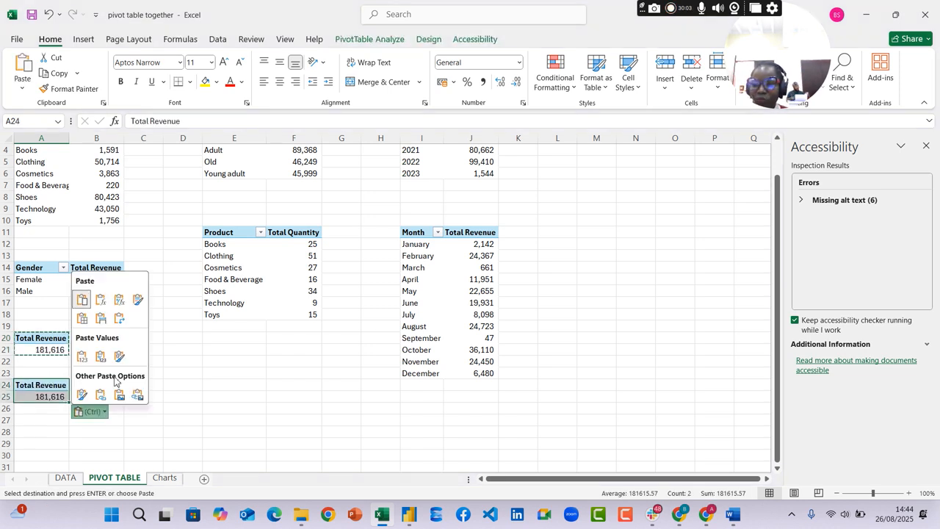
pyautogui.click(38, 387)
pyautogui.doubleClick(37, 388)
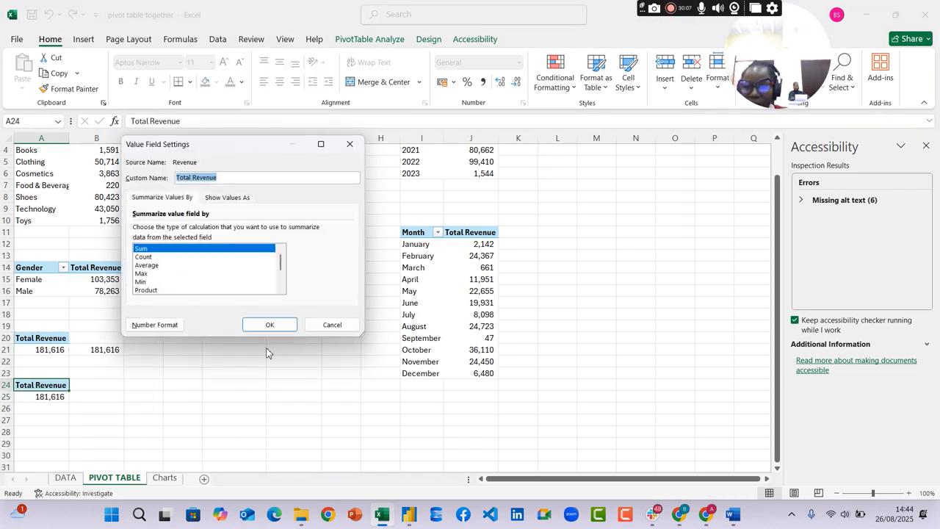
pyautogui.click(329, 324)
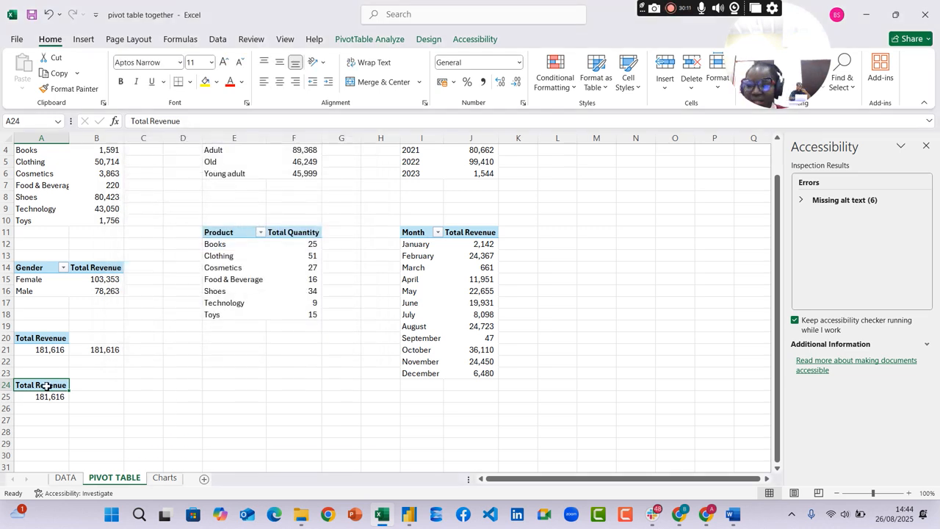
# Close the Accessibility pane, show the field list of the pivot table at A24 and remove Revenue from it
pyautogui.click(924, 144)
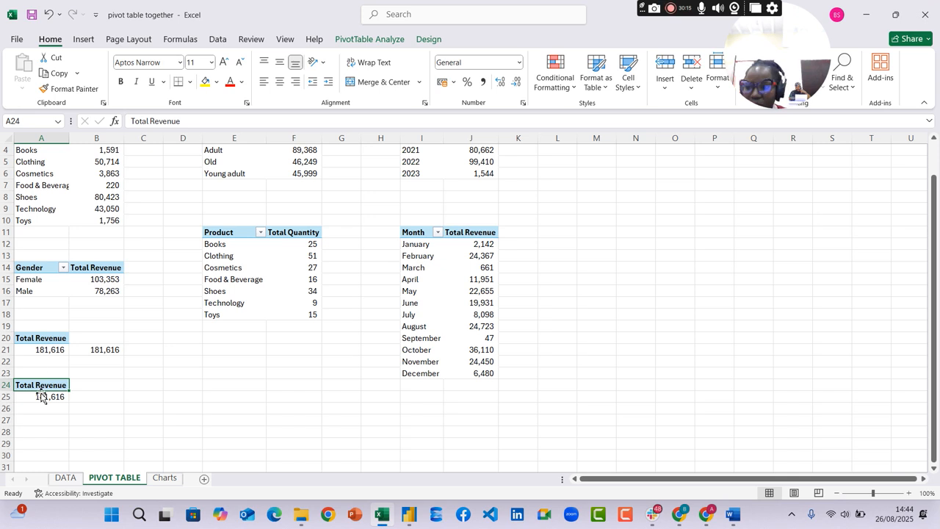
pyautogui.click(389, 39)
pyautogui.click(862, 80)
pyautogui.click(861, 79)
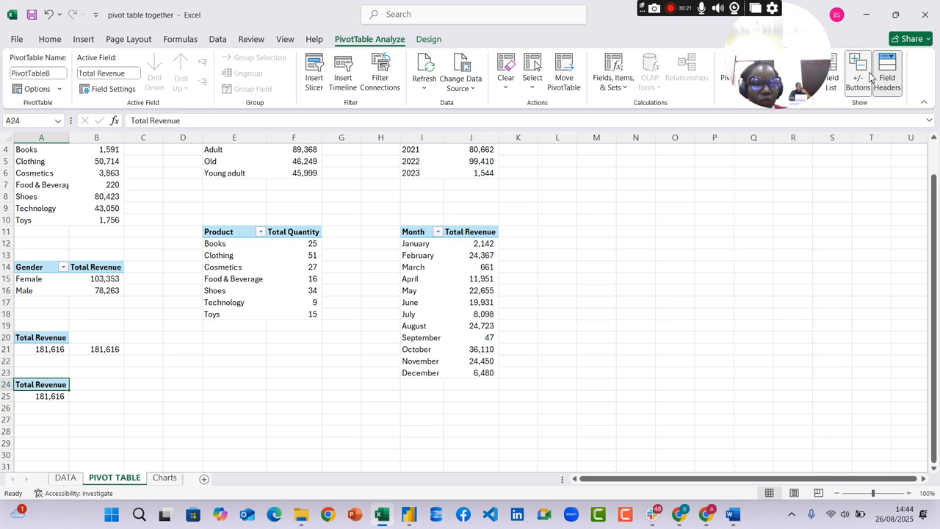
pyautogui.click(857, 78)
pyautogui.click(857, 78)
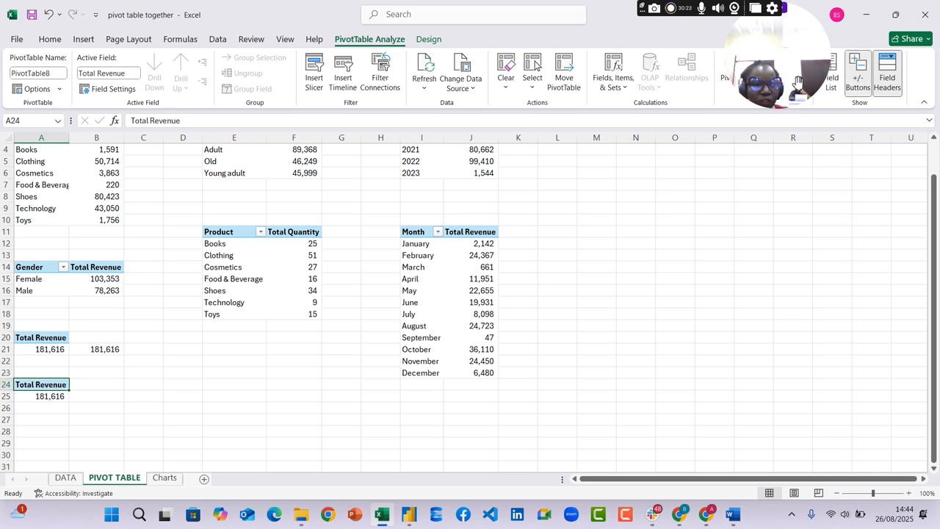
pyautogui.click(835, 93)
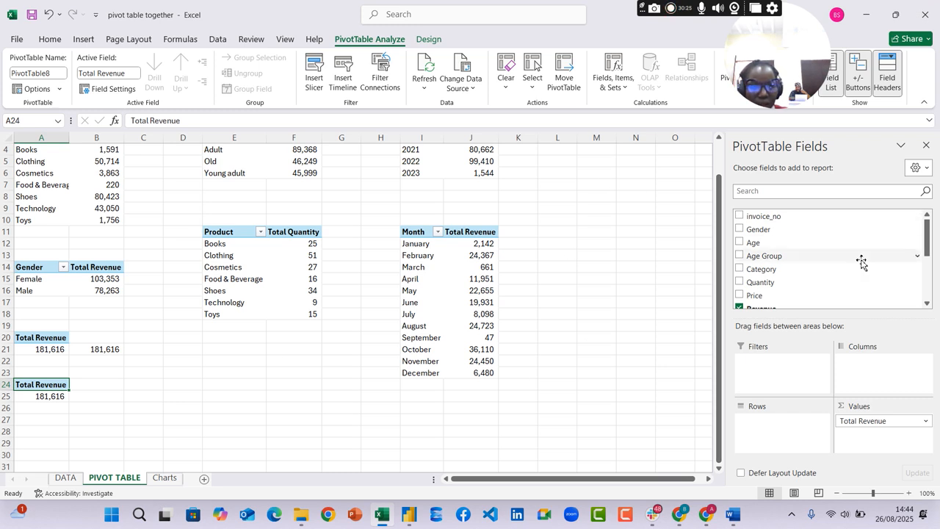
pyautogui.scroll(-2, 860, 260)
pyautogui.click(739, 250)
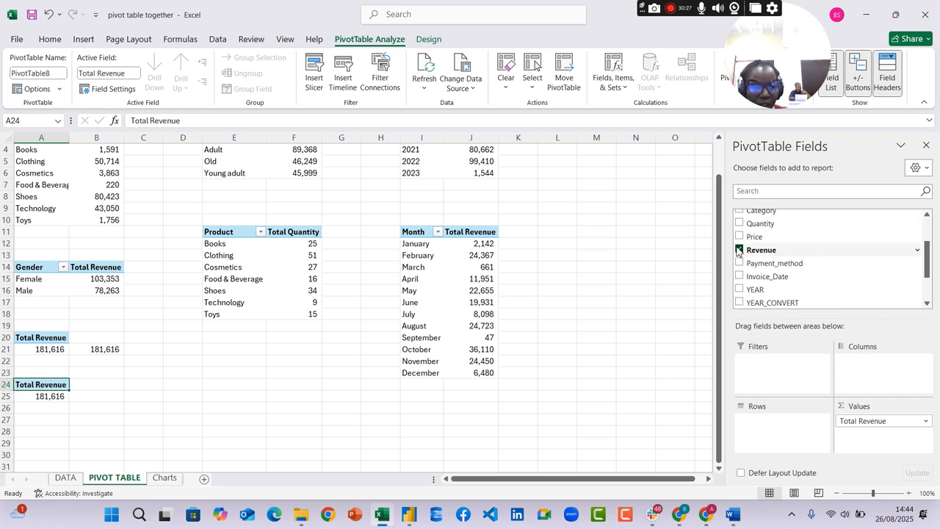
# Try to summarize Age Group by Average as the value of the pivot table at A24
pyautogui.scroll(1, 790, 265)
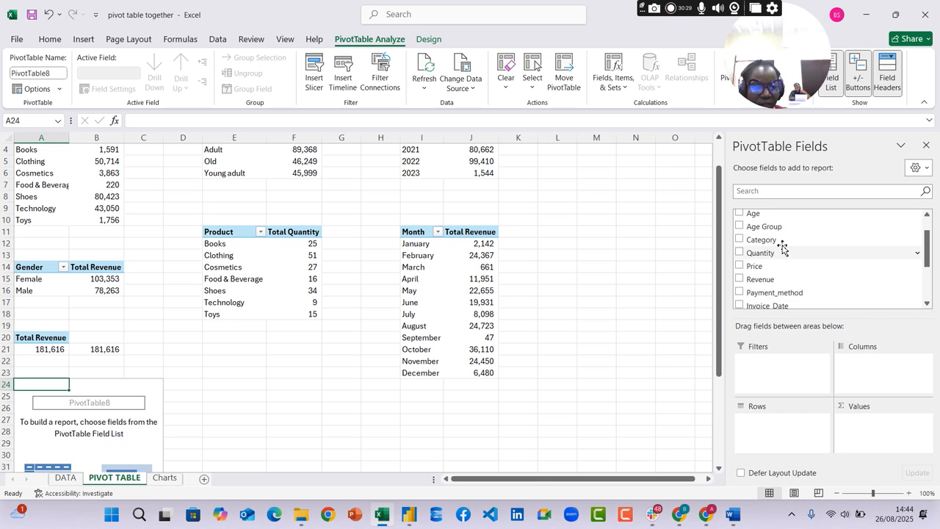
pyautogui.moveTo(773, 232); pyautogui.dragTo(865, 428)
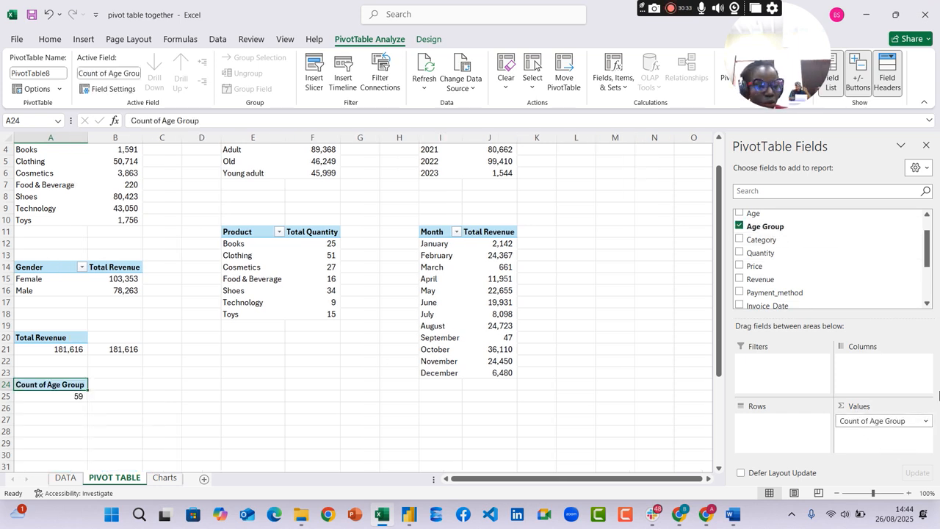
pyautogui.click(926, 424)
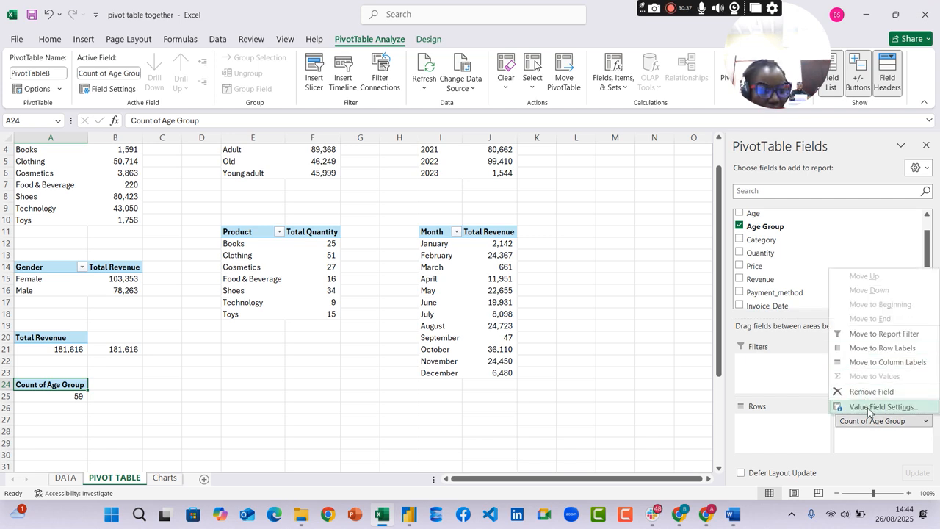
pyautogui.click(875, 407)
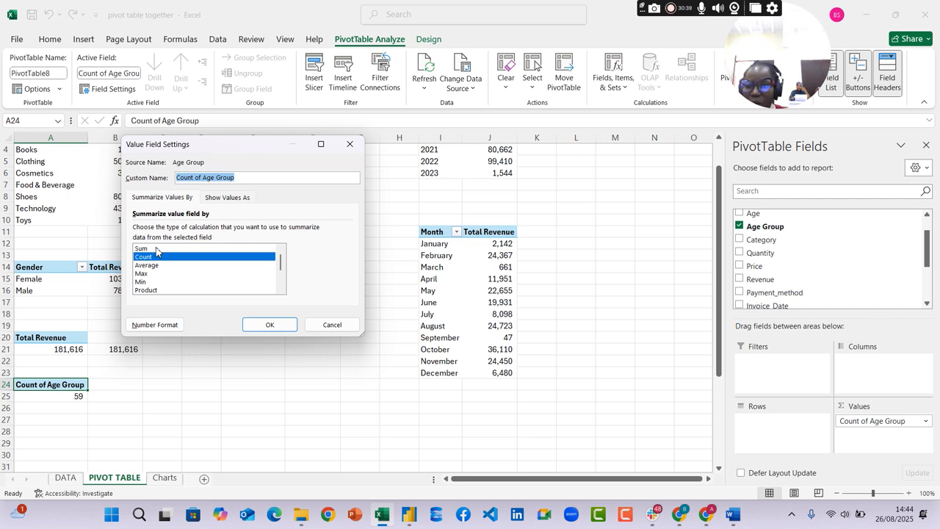
pyautogui.click(158, 273)
pyautogui.click(176, 265)
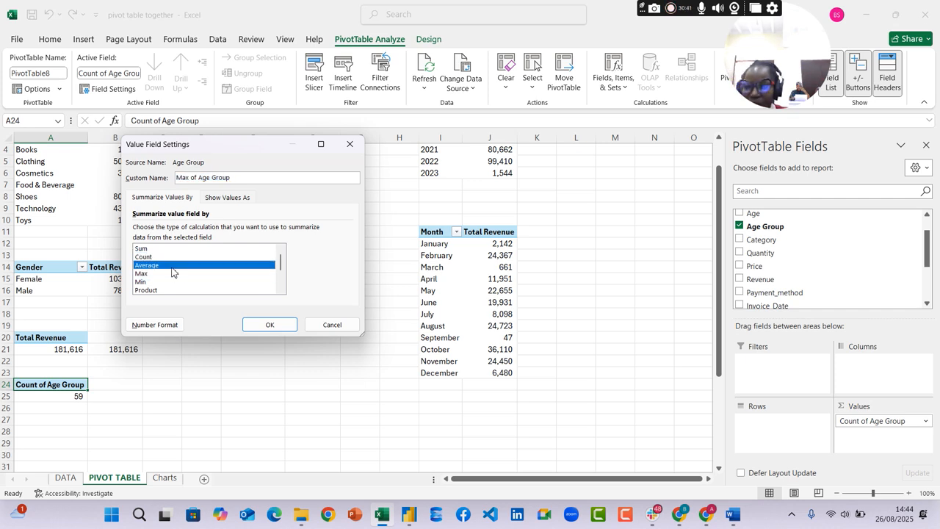
pyautogui.click(270, 325)
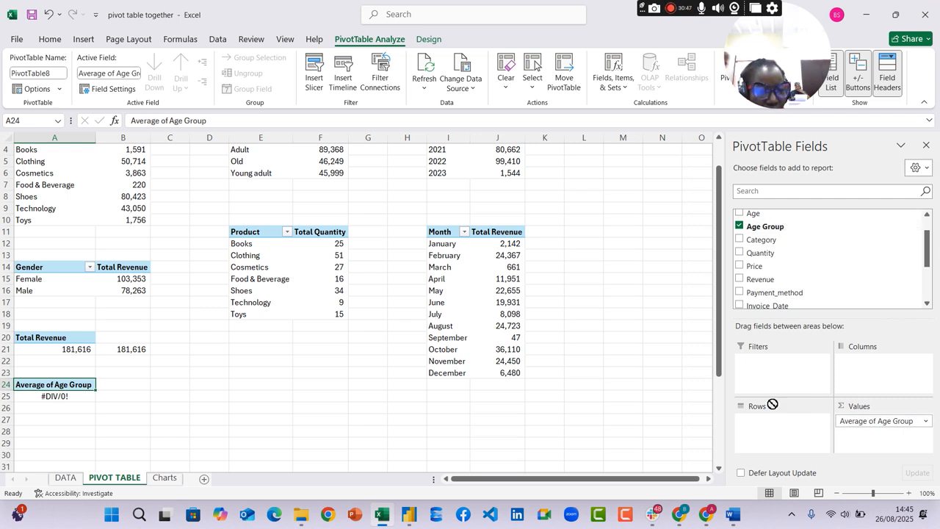
pyautogui.moveTo(663, 352); pyautogui.dragTo(663, 352)
# Put Age in the values of the pivot table at A24 and summarize it by Average
pyautogui.moveTo(762, 215); pyautogui.dragTo(884, 428)
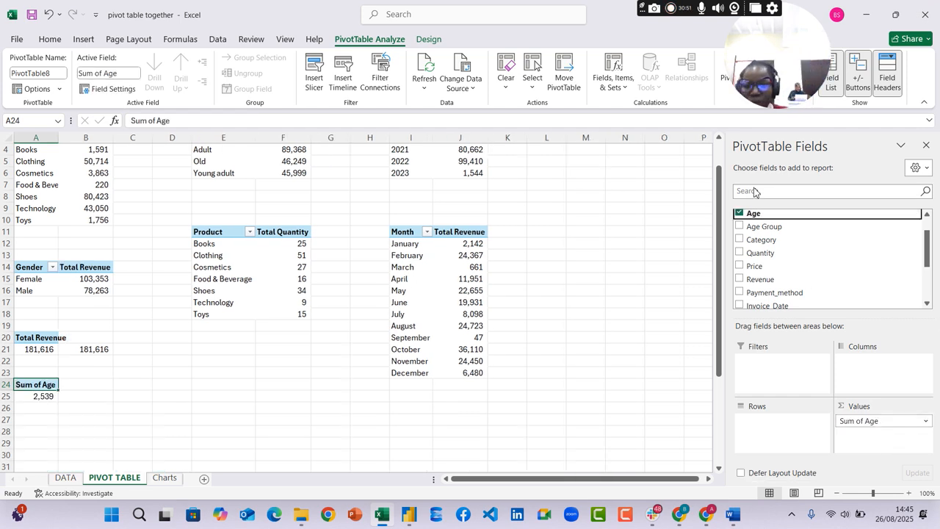
pyautogui.click(926, 421)
pyautogui.click(882, 407)
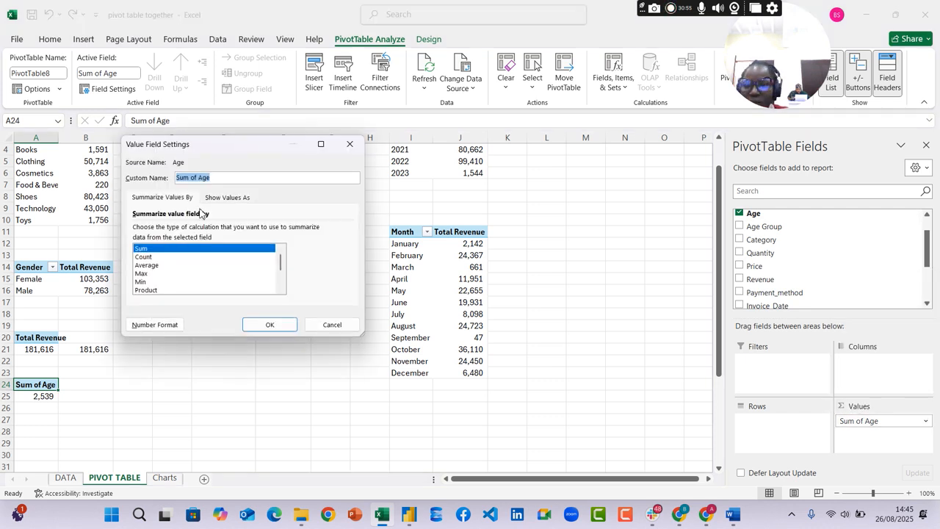
pyautogui.click(159, 266)
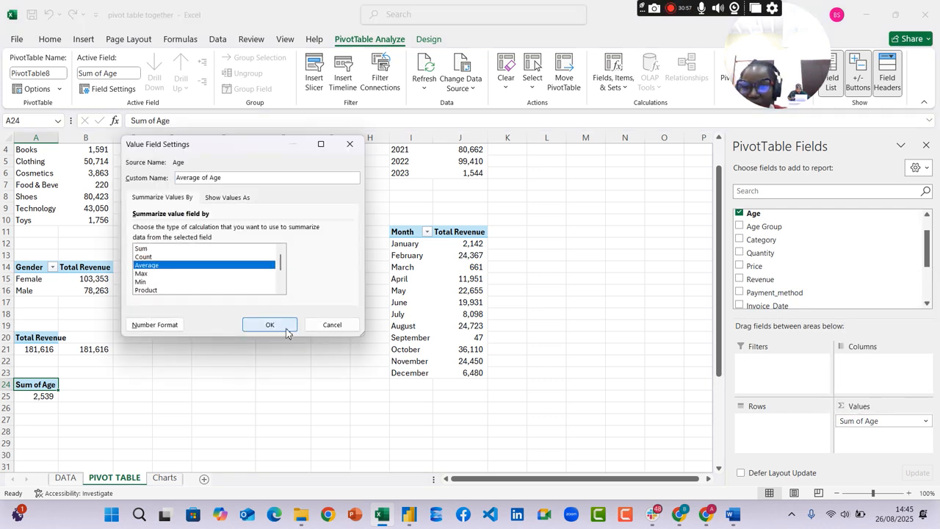
pyautogui.click(270, 325)
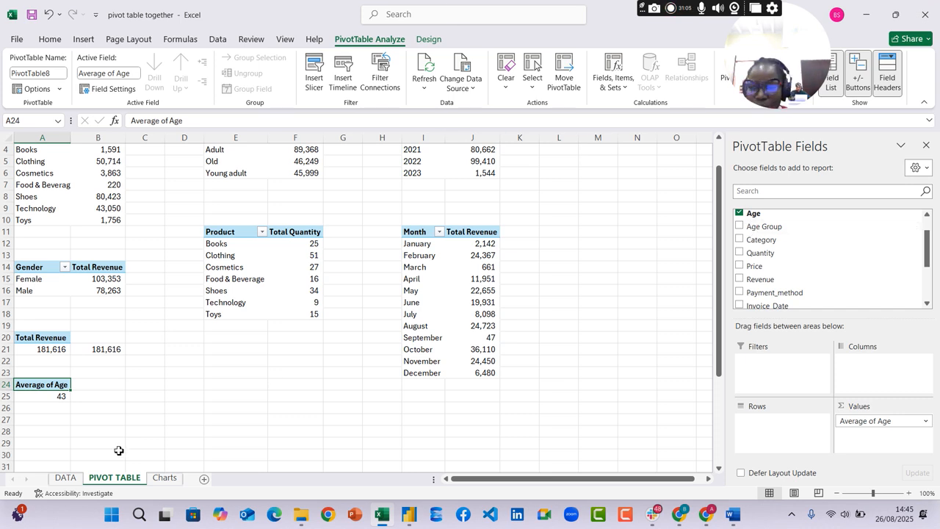
# Examine the Age Group and Age columns on the DATA sheet to compare their contents and check the average age
pyautogui.click(70, 481)
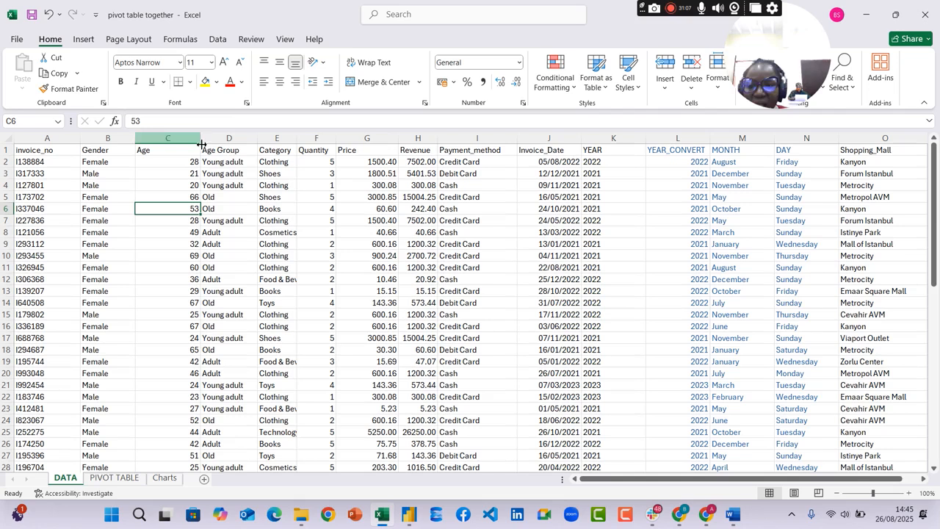
pyautogui.click(237, 135)
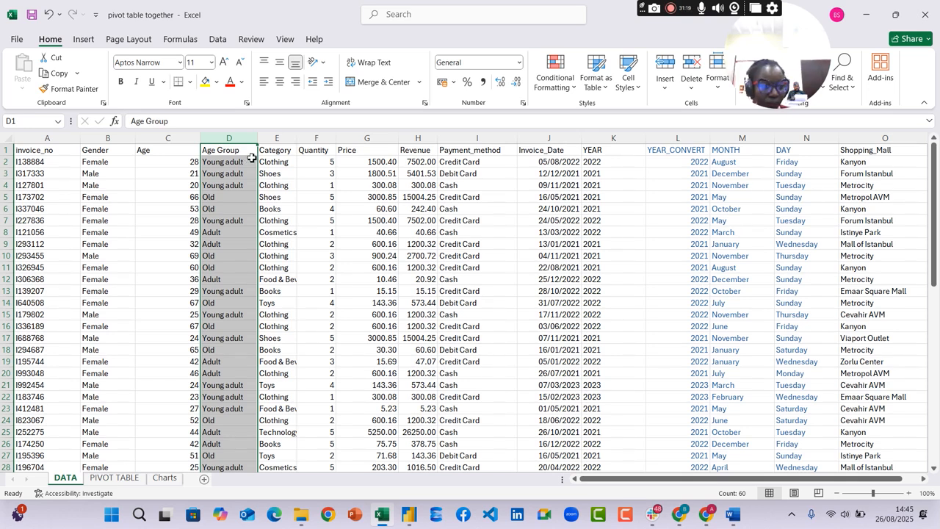
pyautogui.click(173, 138)
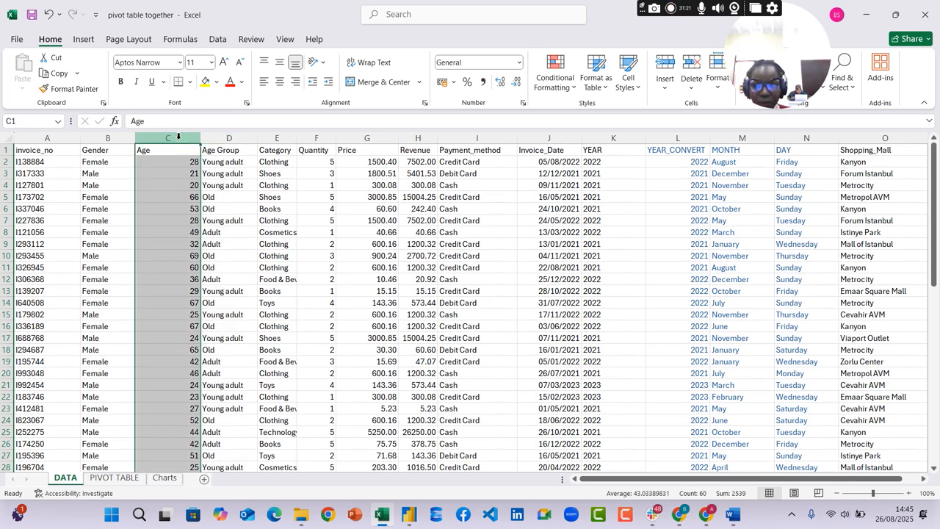
# Add an empty text box on the Charts sheet below the Total Revenue card, spanning about columns R to T
pyautogui.click(165, 481)
pyautogui.scroll(-13, 150, 448)
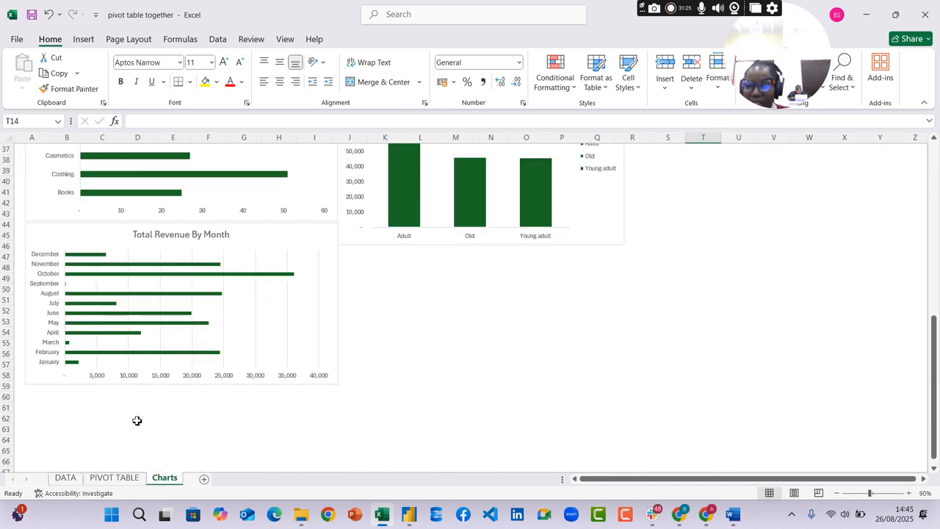
pyautogui.click(114, 477)
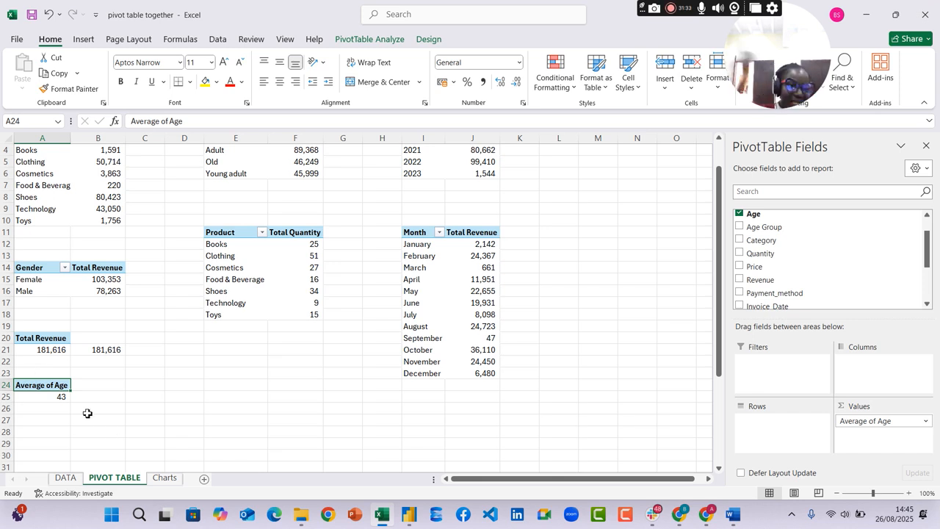
pyautogui.click(165, 478)
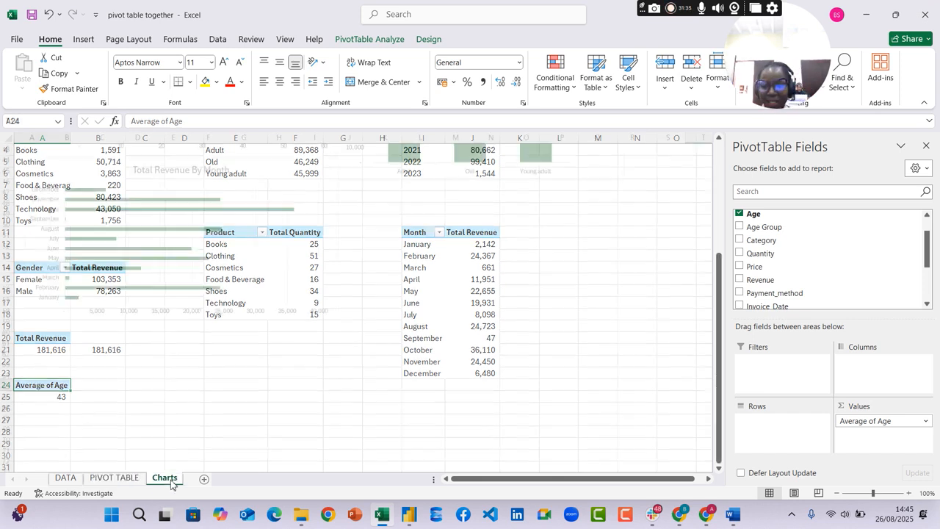
pyautogui.scroll(14, 499, 336)
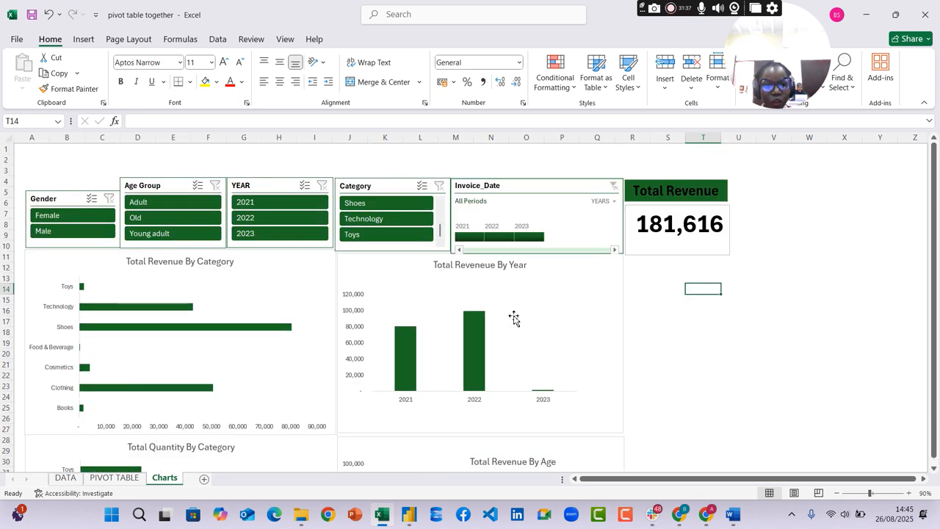
pyautogui.click(83, 40)
pyautogui.click(145, 88)
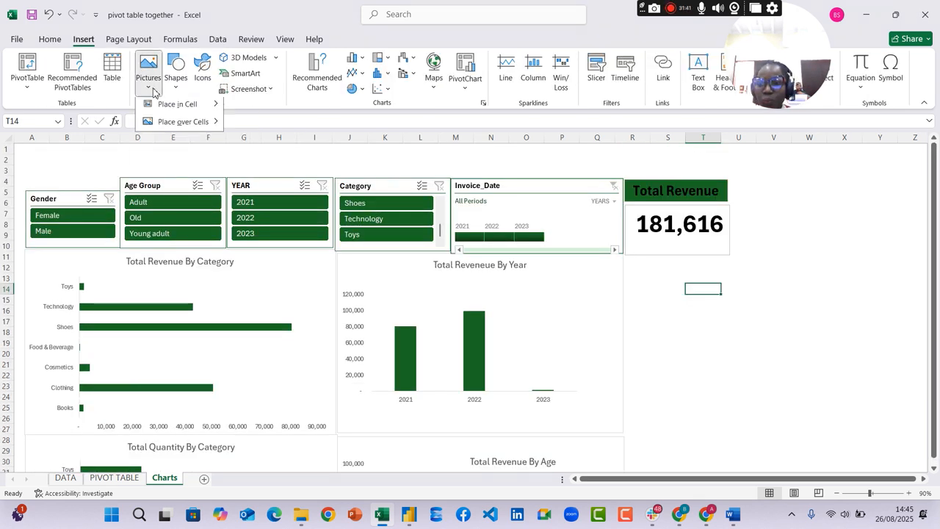
pyautogui.click(176, 86)
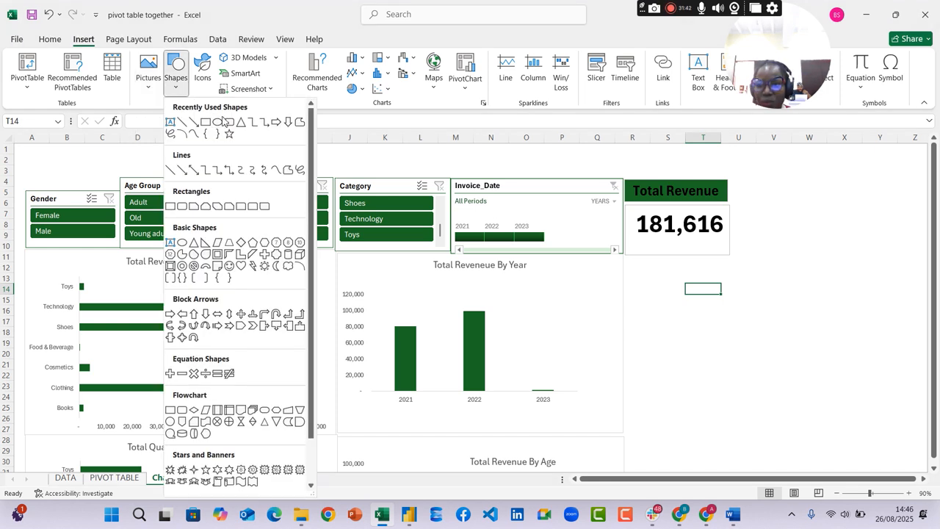
pyautogui.click(170, 122)
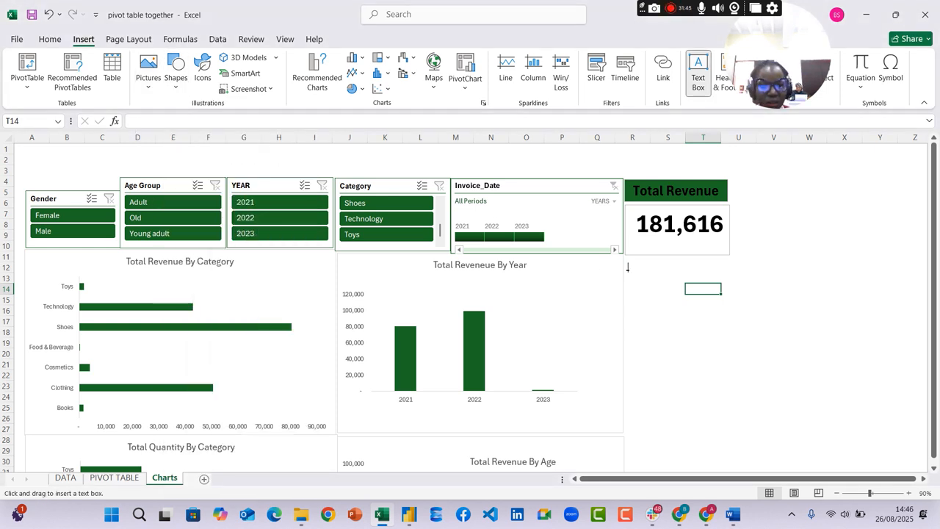
pyautogui.moveTo(631, 273); pyautogui.dragTo(735, 294)
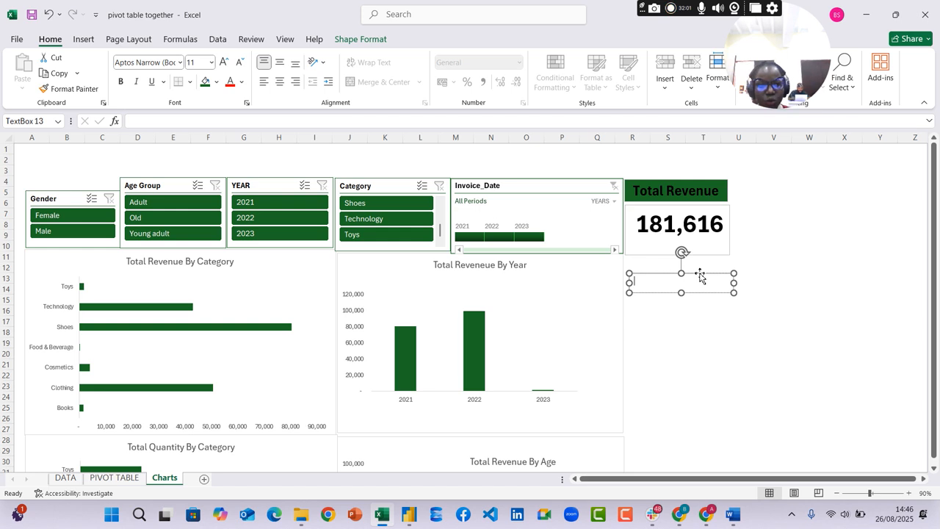
# Duplicate the empty text box, place the copy beneath the original and enlarge it to about four rows high
pyautogui.hotkey('ctrl', 'd')
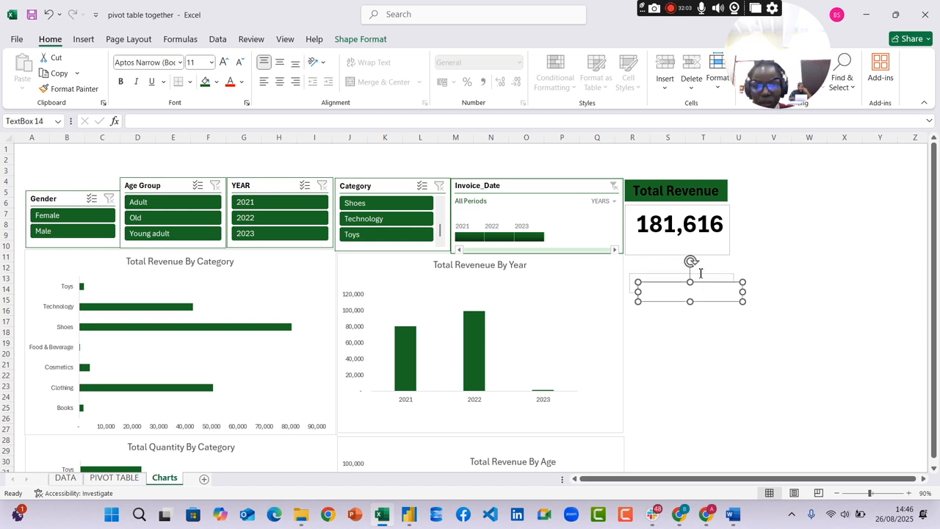
pyautogui.moveTo(718, 288); pyautogui.dragTo(715, 316)
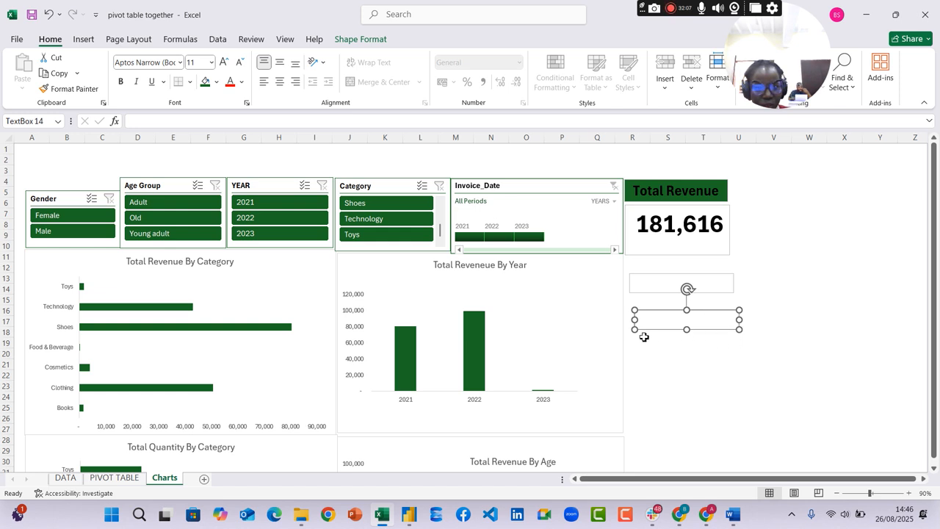
pyautogui.moveTo(635, 329); pyautogui.dragTo(629, 356)
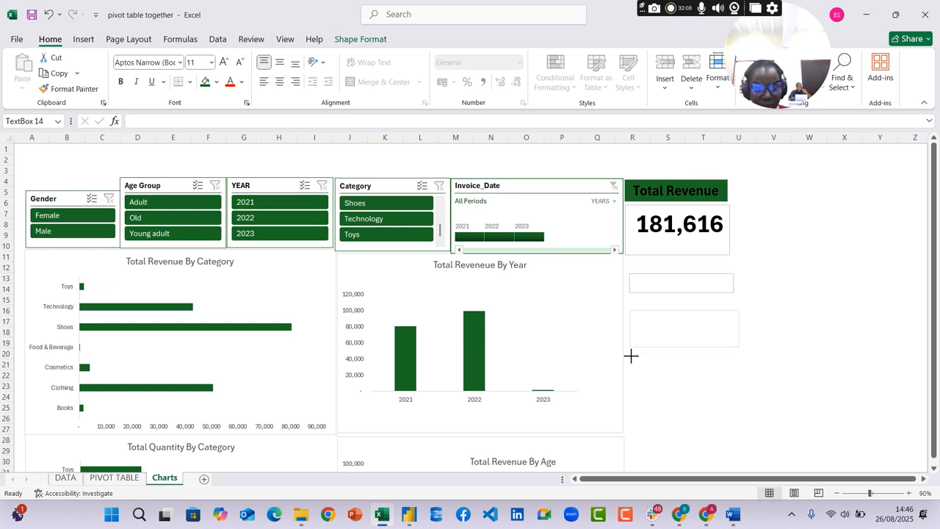
# Title the upper text box "Average Age" and format it bold, centered, size 18, with a dark green fill
pyautogui.click(670, 278)
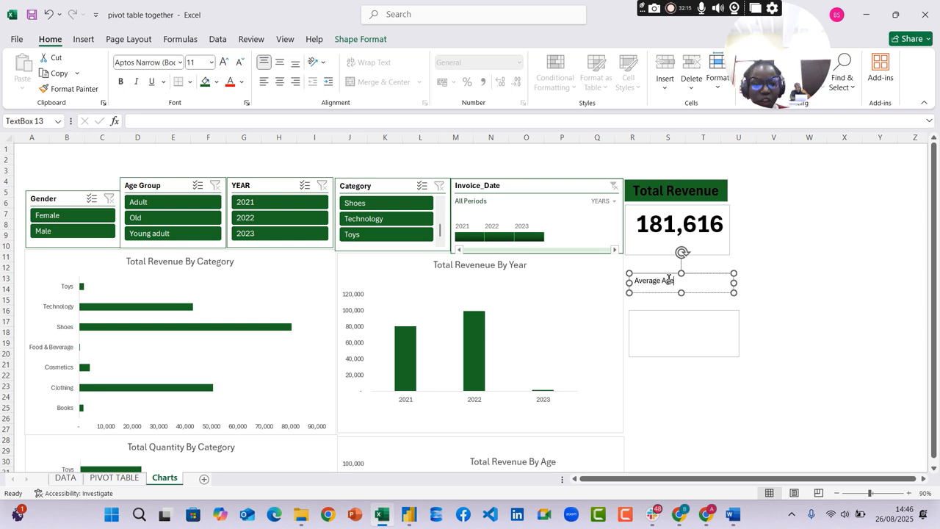
pyautogui.moveTo(680, 278); pyautogui.dragTo(630, 262)
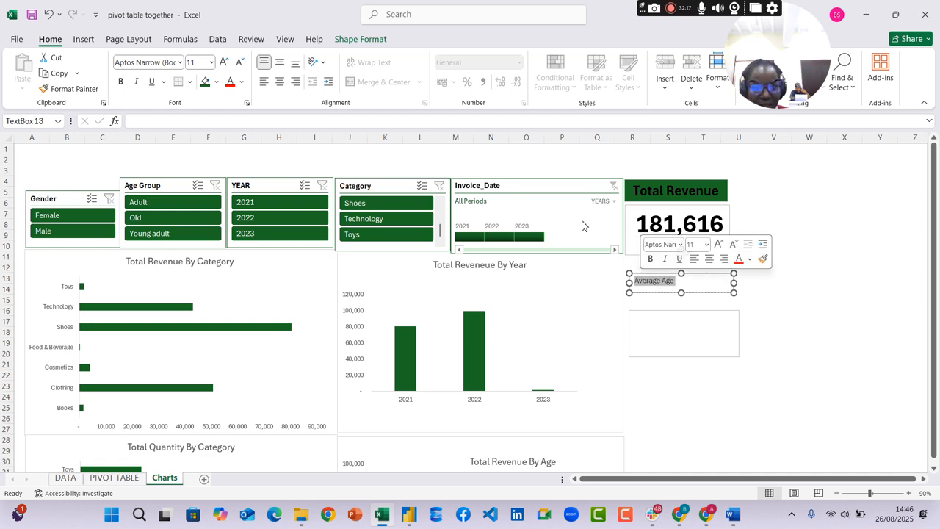
pyautogui.click(279, 82)
pyautogui.click(225, 62)
pyautogui.click(225, 63)
pyautogui.click(225, 62)
pyautogui.click(225, 63)
pyautogui.click(205, 81)
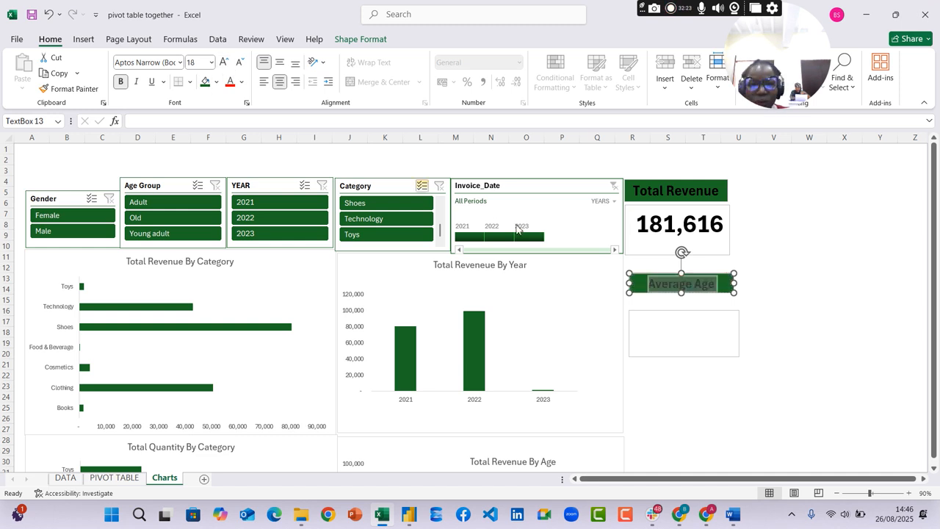
# Enter =GETPIVOTDATA("Age",$A$24) in cell B25 of the PIVOT TABLE sheet, beside the average age
pyautogui.click(682, 324)
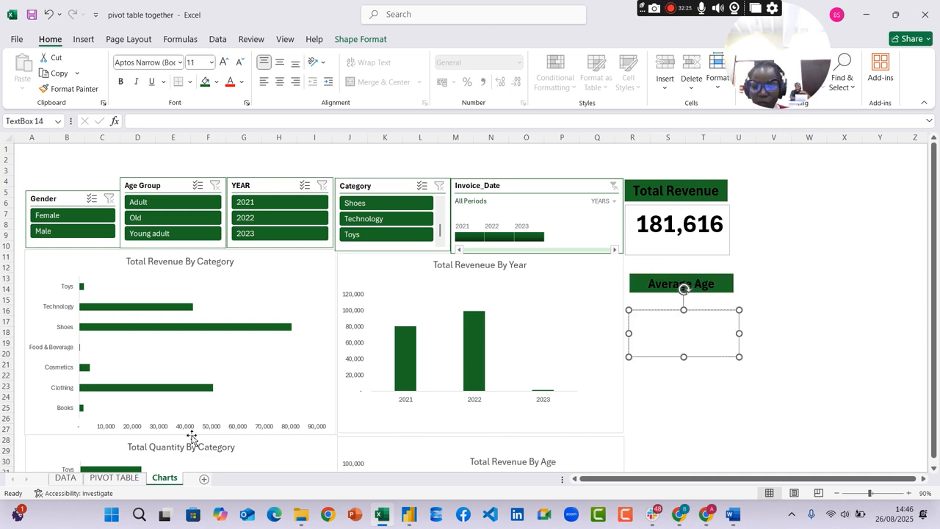
pyautogui.click(137, 477)
pyautogui.scroll(-1, 201, 392)
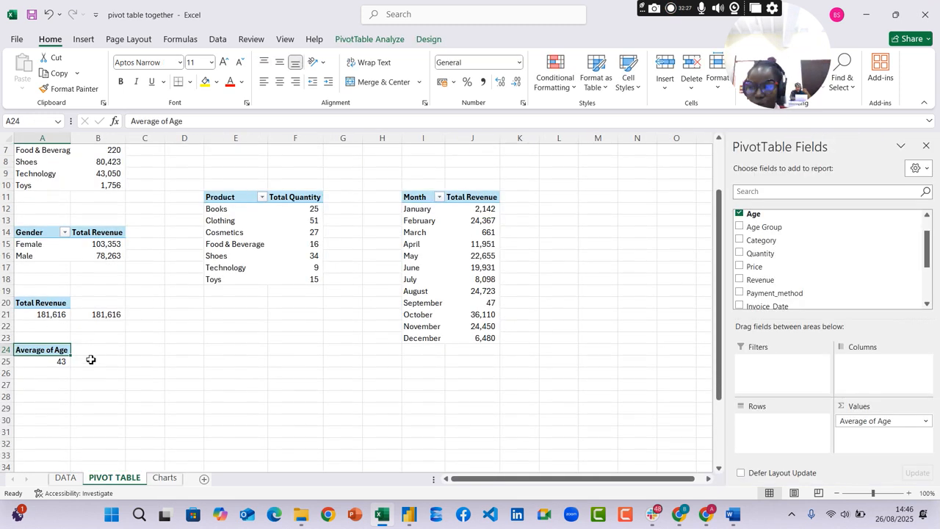
pyautogui.click(123, 362)
pyautogui.write('=')
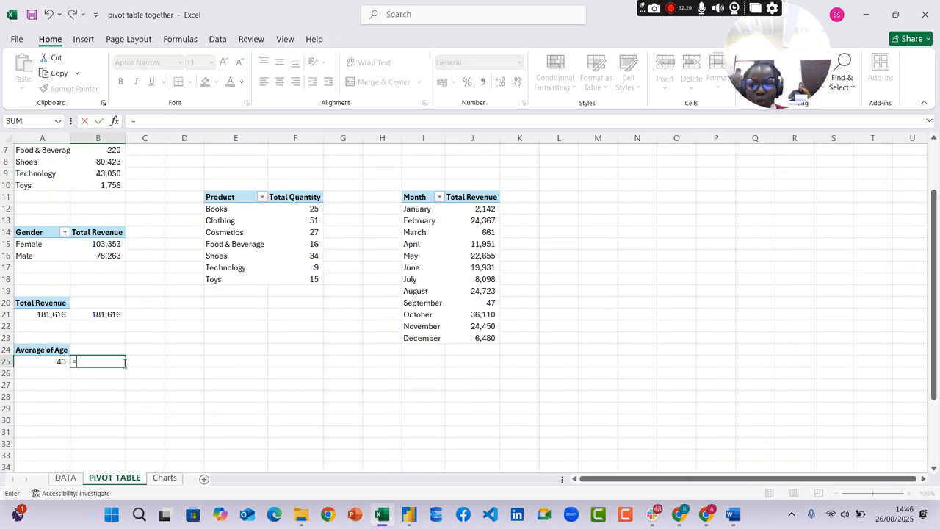
pyautogui.click(39, 361)
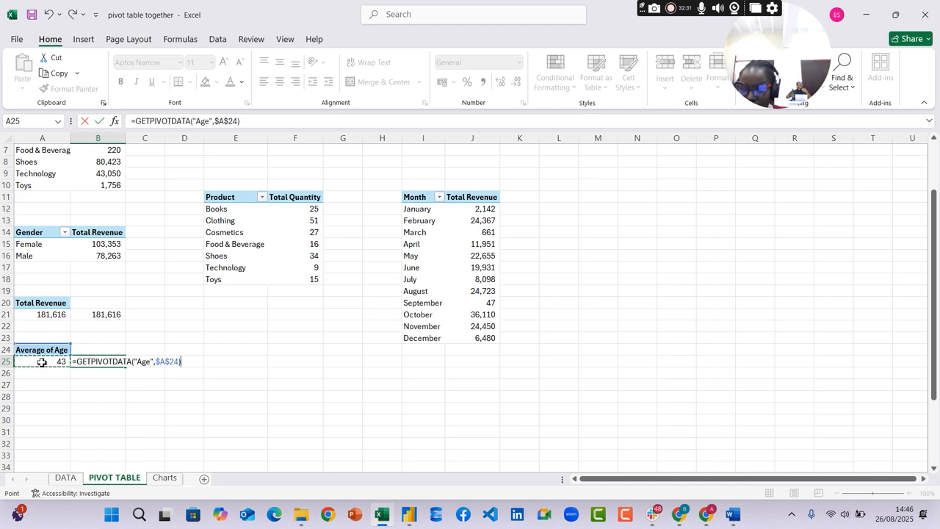
pyautogui.press('Return')
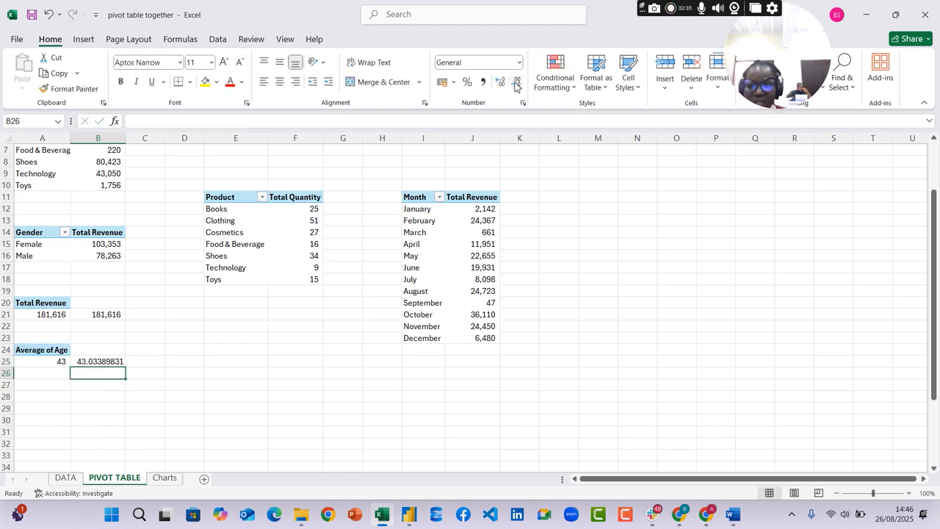
# Format the average age in B25 to show no decimal places
pyautogui.click(100, 350)
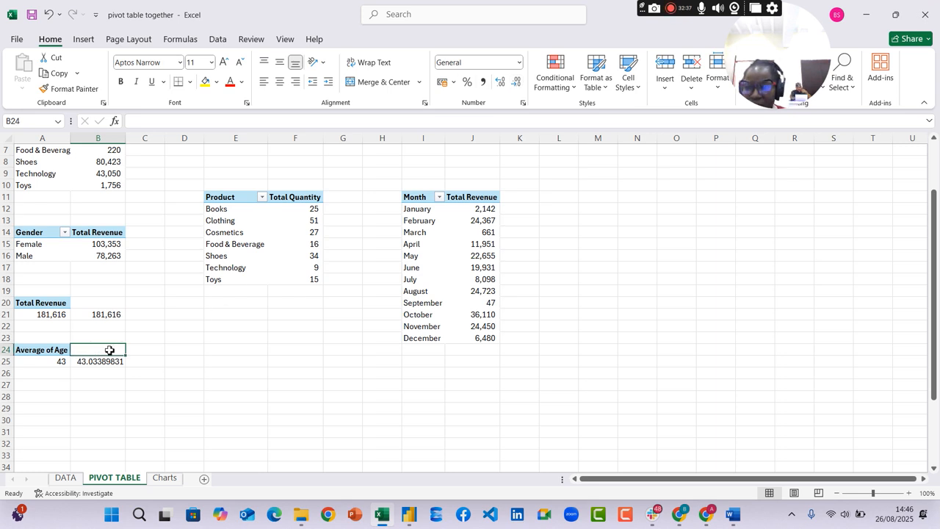
pyautogui.click(112, 361)
pyautogui.click(518, 82)
pyautogui.click(517, 82)
pyautogui.click(517, 82)
pyautogui.click(517, 82)
pyautogui.click(517, 83)
pyautogui.click(518, 82)
pyautogui.click(518, 82)
pyautogui.click(517, 83)
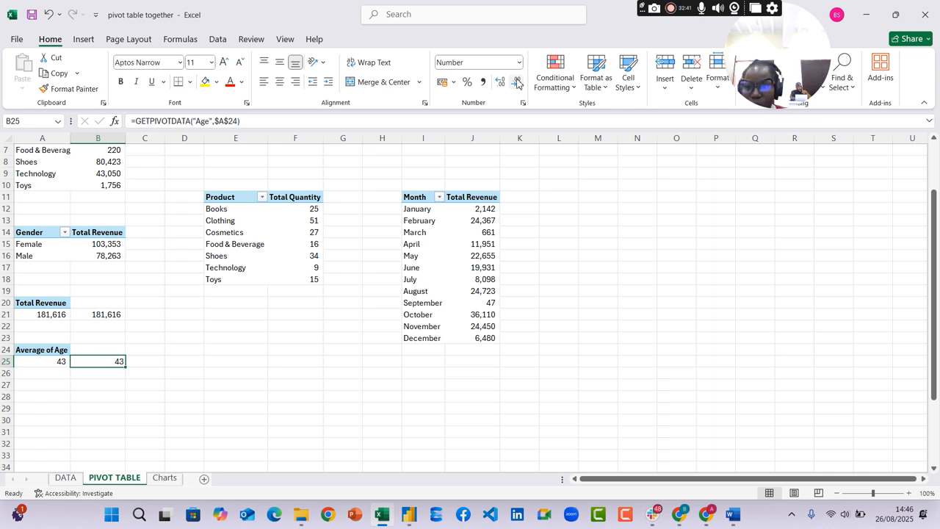
# Link the empty text box under the Average Age heading on the Charts sheet to ='PIVOT TABLE'!B25
pyautogui.click(166, 478)
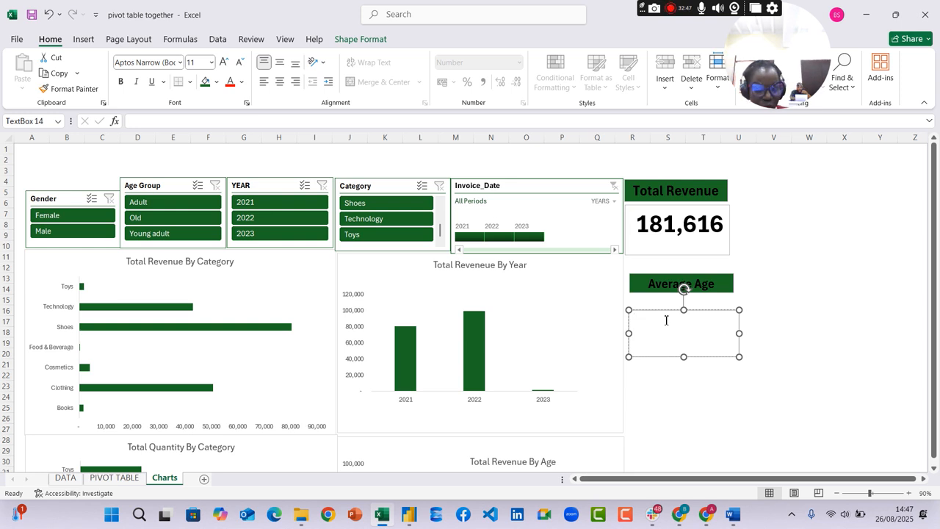
pyautogui.click(302, 119)
pyautogui.write('=')
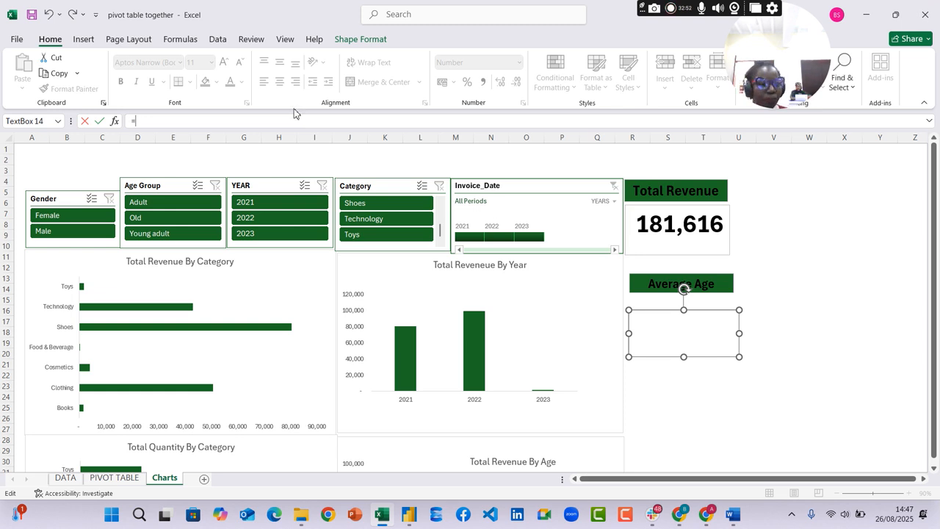
pyautogui.click(121, 478)
pyautogui.click(101, 360)
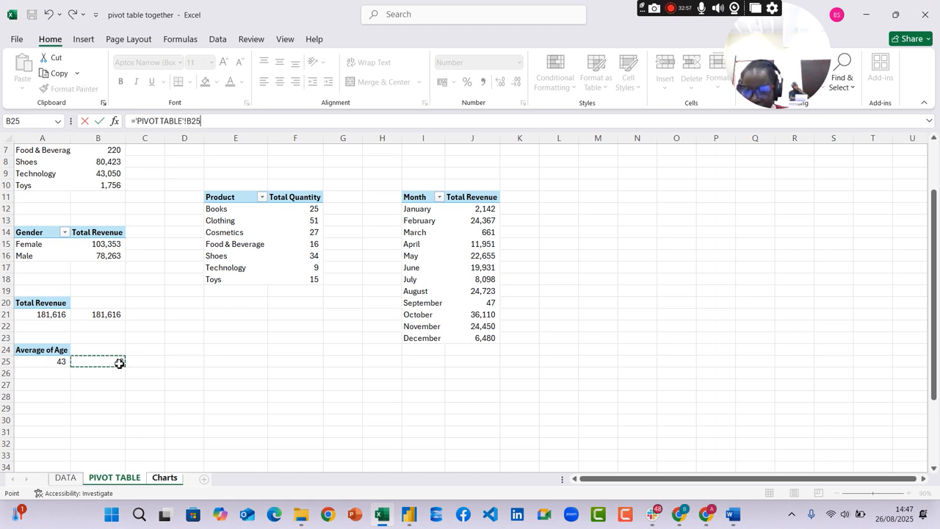
pyautogui.press('Return')
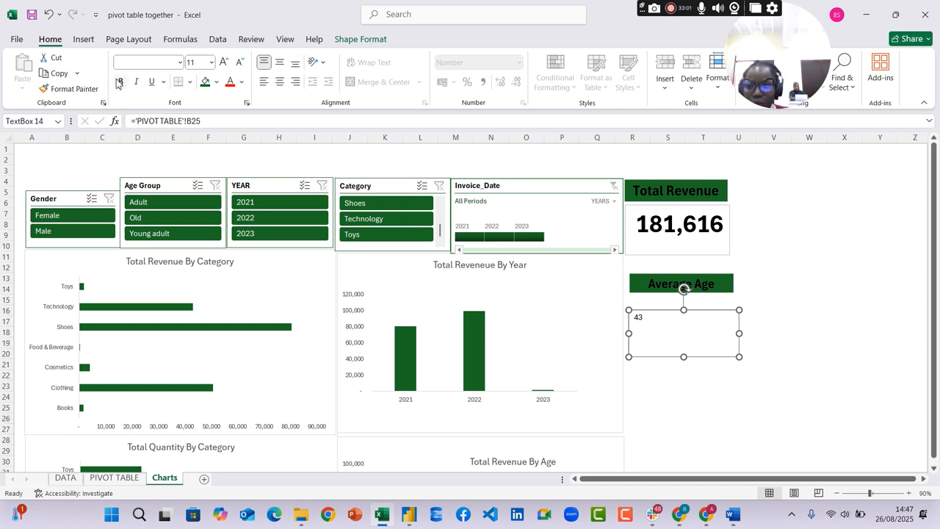
# Center the average age number in its text box and enlarge its font to card size
pyautogui.click(278, 83)
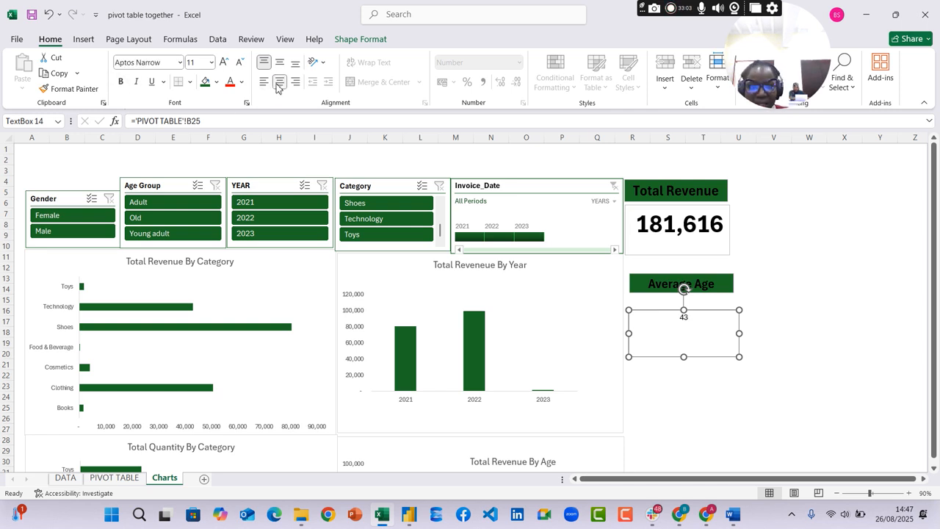
pyautogui.click(223, 64)
pyautogui.click(224, 63)
pyautogui.click(223, 64)
pyautogui.click(223, 64)
pyautogui.click(224, 64)
pyautogui.click(223, 64)
pyautogui.click(223, 63)
pyautogui.click(816, 314)
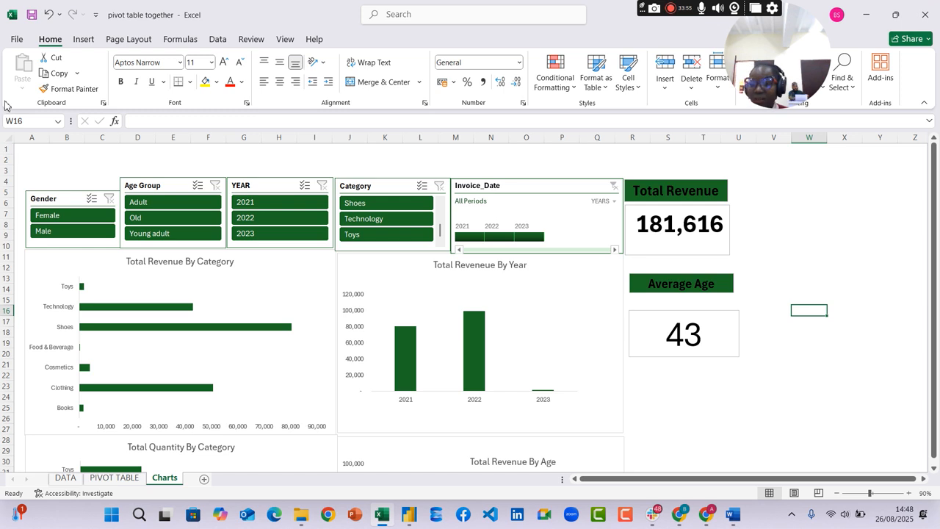
# Show the gridlines on the Charts sheet and hide them again
pyautogui.click(286, 38)
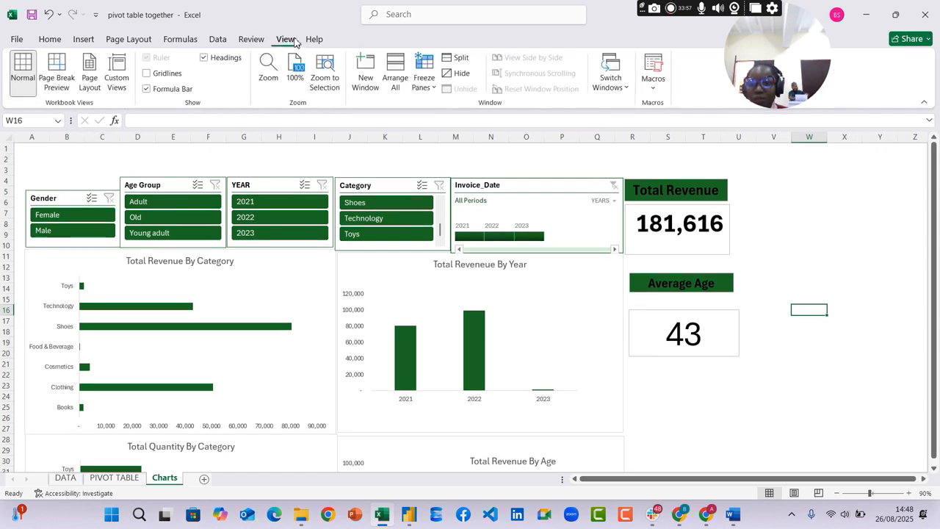
pyautogui.click(147, 74)
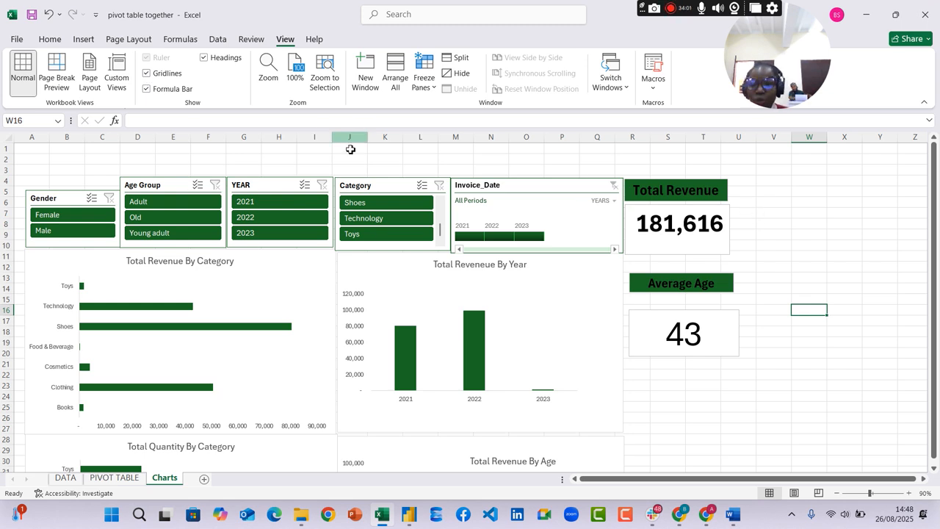
pyautogui.click(147, 73)
pyautogui.click(803, 227)
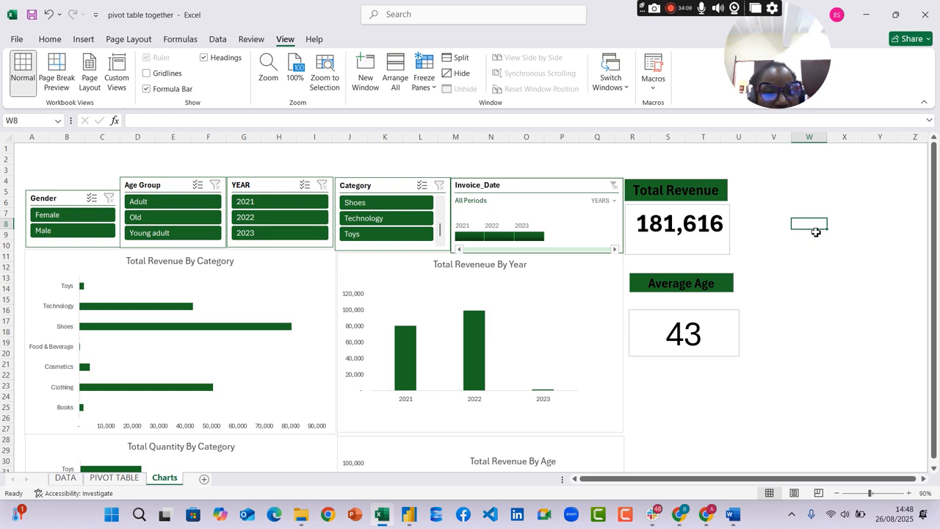
# Check the assignment questions in Word, return to Excel and copy the Product and Total Quantity pivot table to E23 on the PIVOT TABLE sheet
pyautogui.click(732, 514)
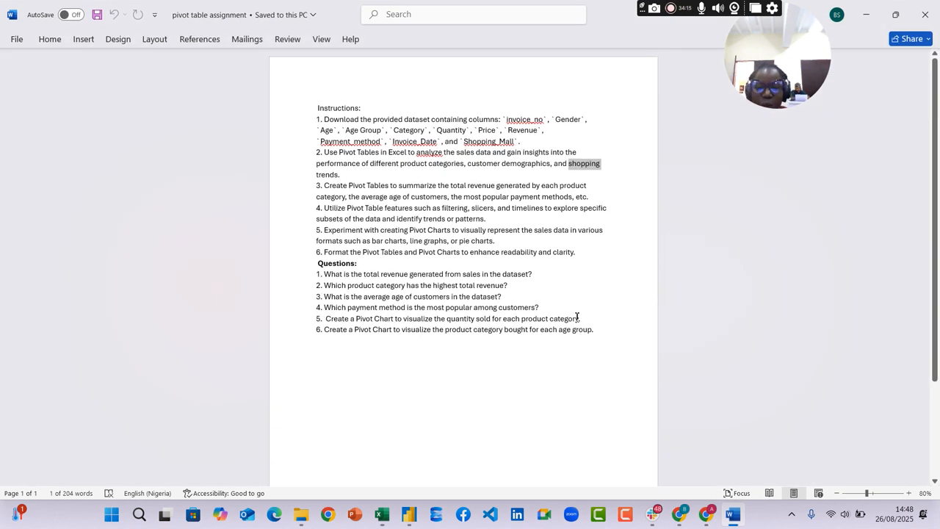
pyautogui.click(381, 515)
pyautogui.scroll(-7, 436, 258)
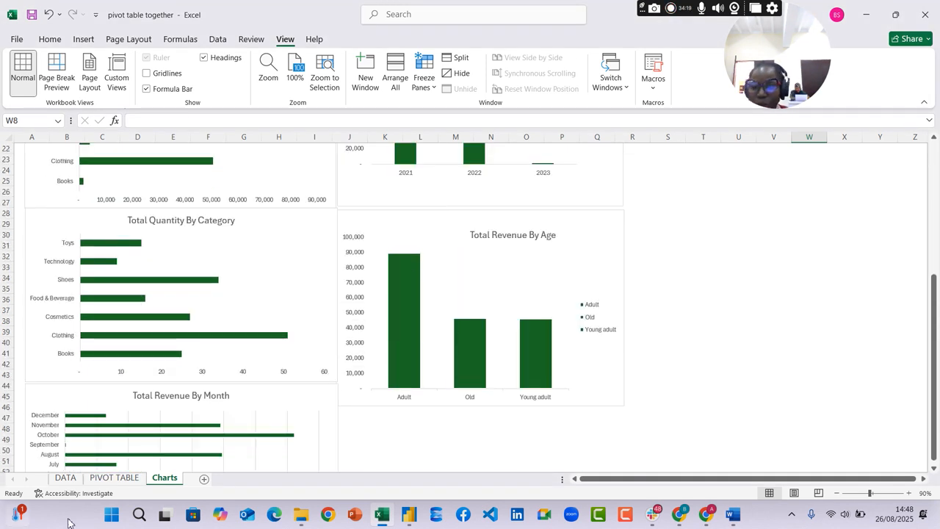
pyautogui.click(118, 478)
pyautogui.scroll(1, 158, 330)
pyautogui.scroll(2, 166, 284)
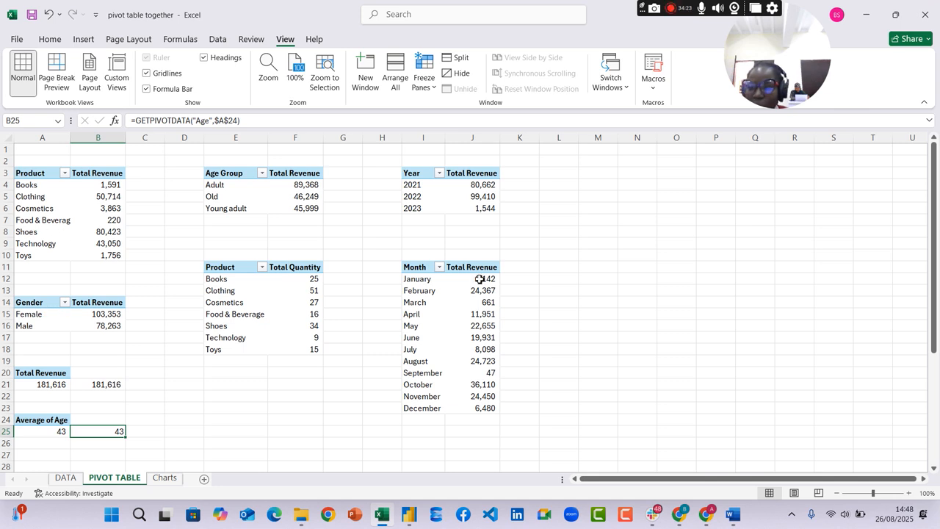
pyautogui.moveTo(209, 271); pyautogui.dragTo(292, 347)
pyautogui.hotkey('ctrl', 'c')
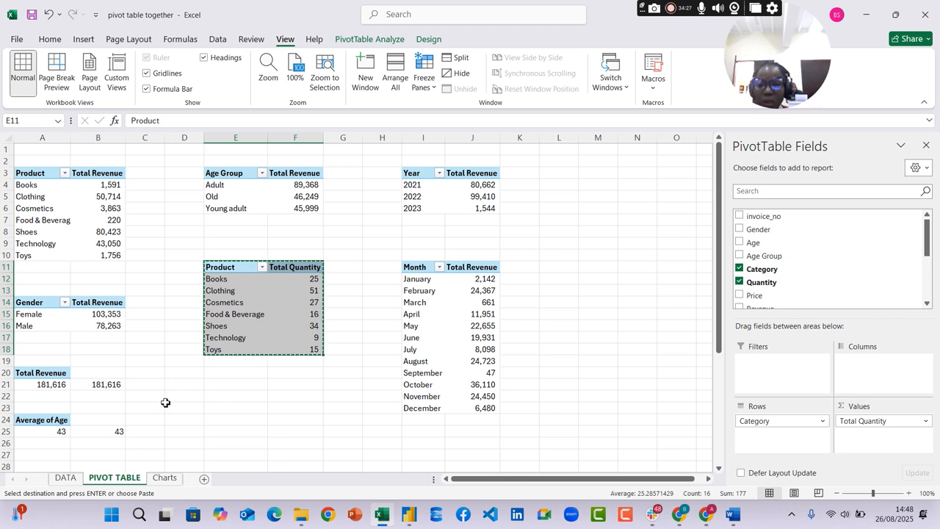
pyautogui.click(211, 405)
pyautogui.hotkey('ctrl', 'v')
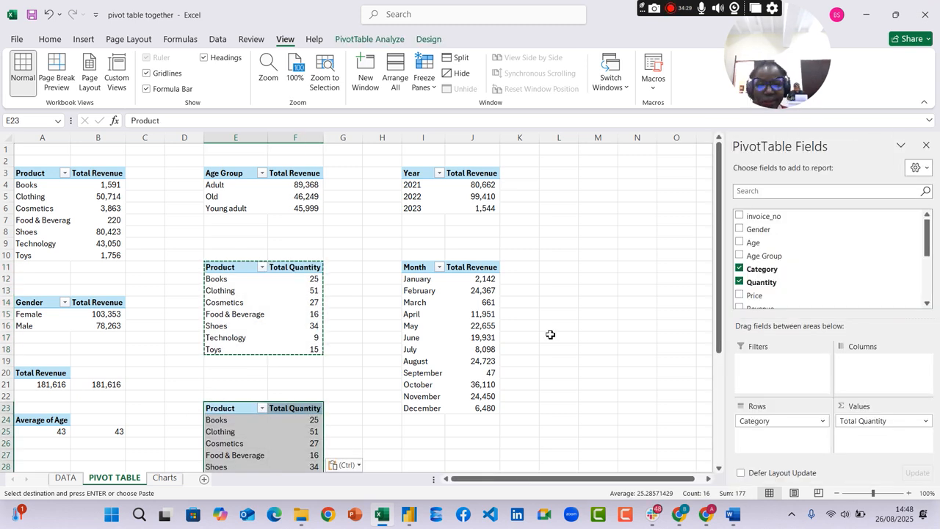
# In the copied pivot table at E23, remove Total Quantity from the values and replace Category with Payment_method in the rows
pyautogui.scroll(-2, 584, 332)
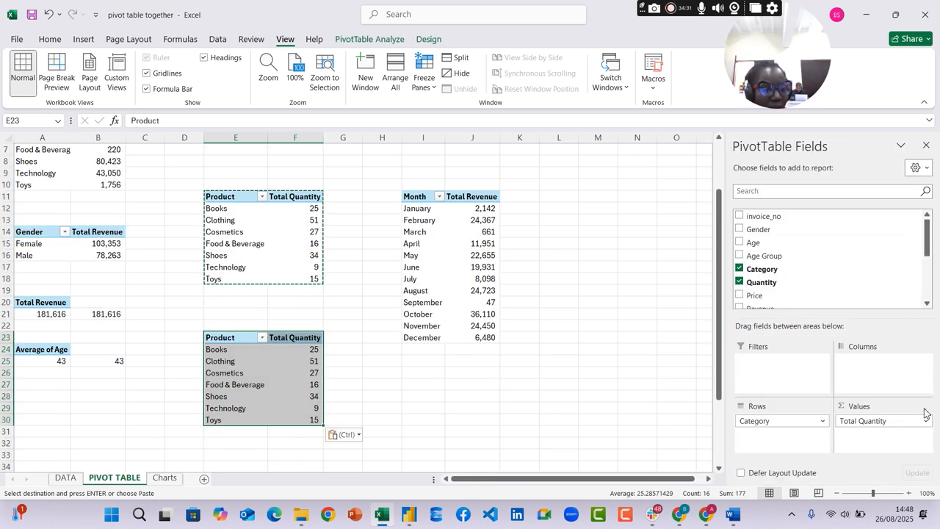
pyautogui.moveTo(908, 421); pyautogui.dragTo(627, 357)
pyautogui.scroll(-1, 874, 259)
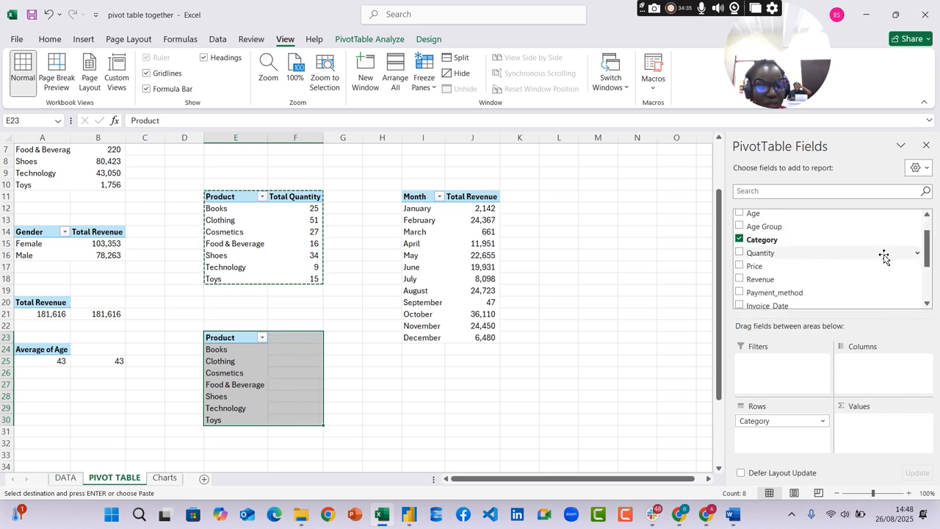
pyautogui.scroll(-2, 881, 257)
pyautogui.scroll(3, 868, 257)
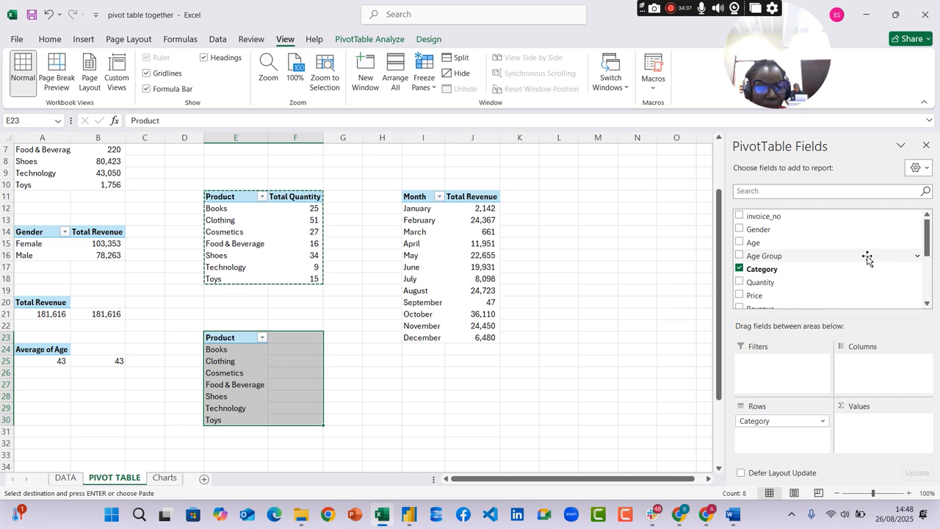
pyautogui.scroll(-2, 867, 258)
pyautogui.scroll(2, 863, 256)
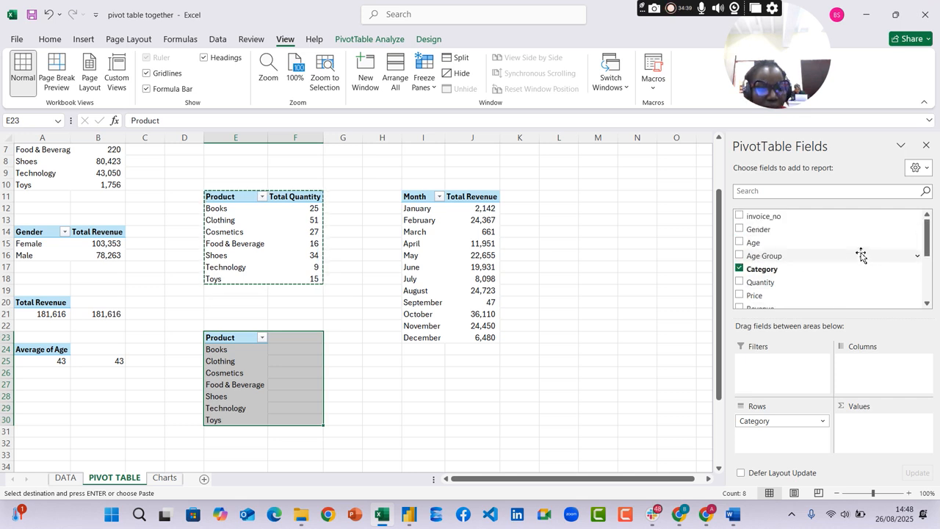
pyautogui.scroll(-3, 861, 255)
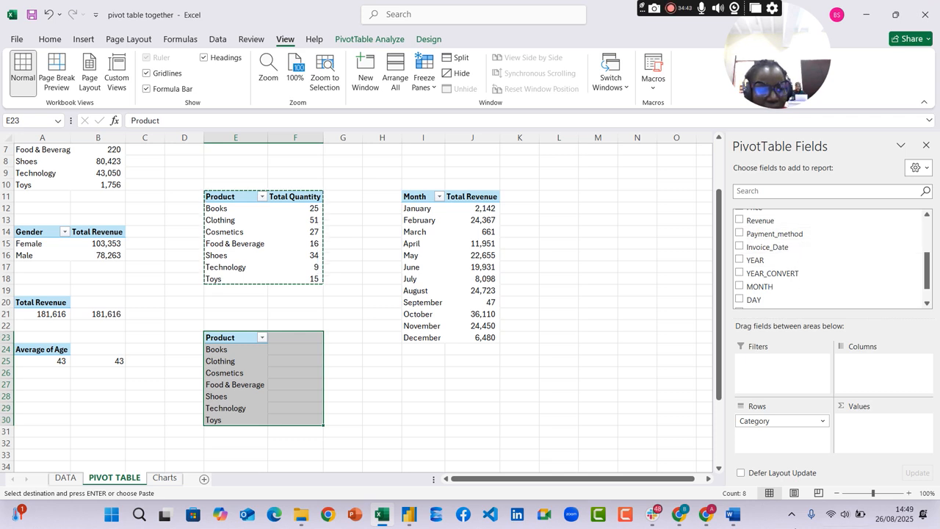
pyautogui.moveTo(763, 426); pyautogui.dragTo(671, 409)
pyautogui.moveTo(793, 235); pyautogui.dragTo(781, 426)
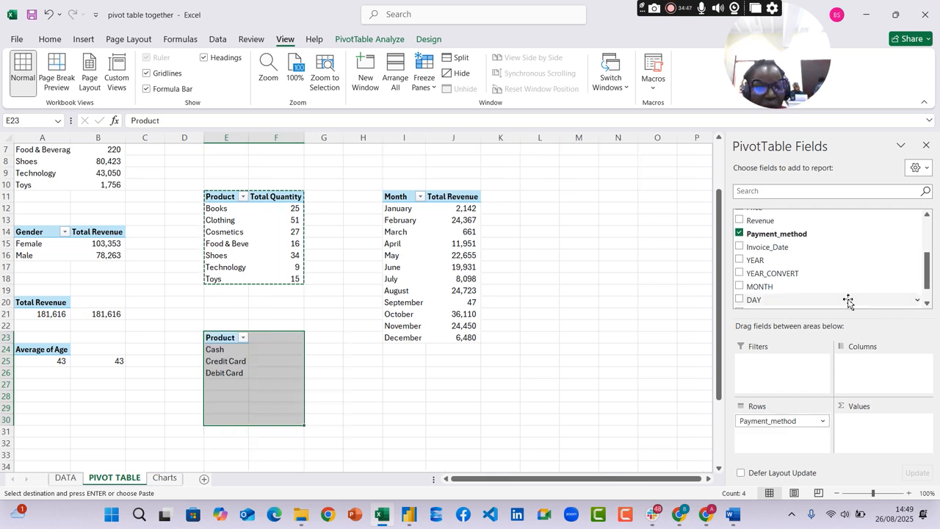
# Add the Revenue field to the values of the payment method pivot table
pyautogui.scroll(3, 850, 273)
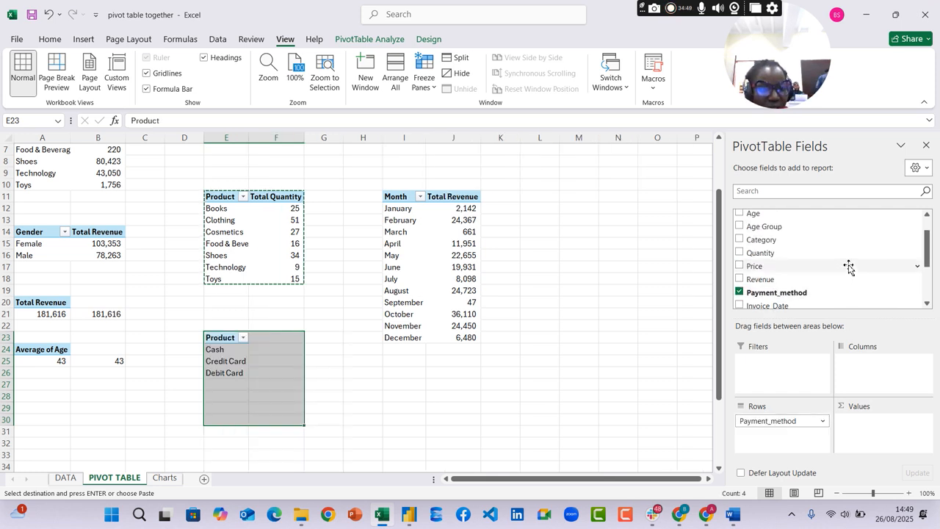
pyautogui.scroll(-3, 848, 266)
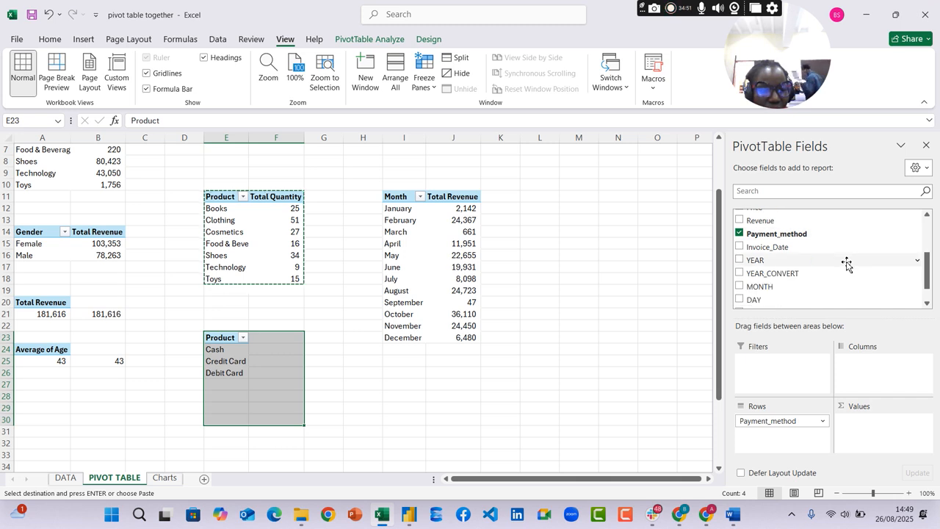
pyautogui.scroll(-1, 847, 265)
pyautogui.scroll(4, 847, 264)
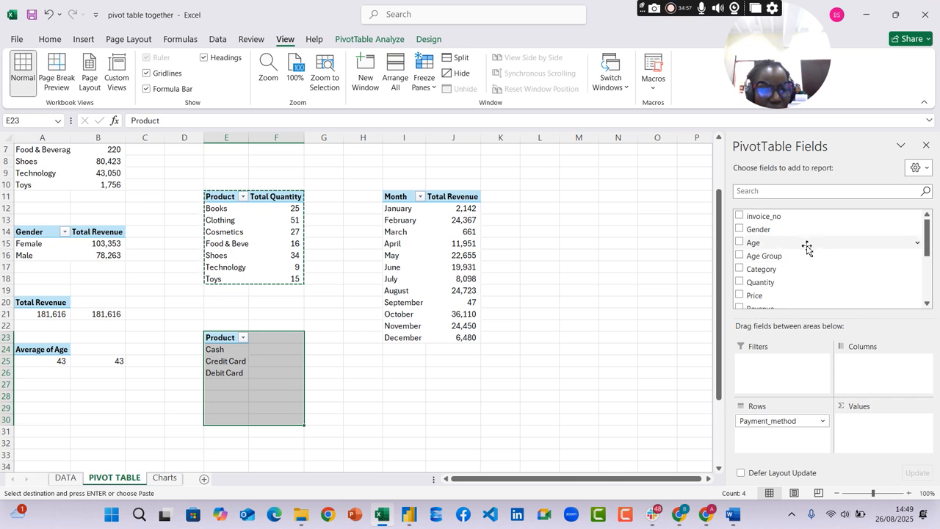
pyautogui.scroll(-1, 806, 243)
pyautogui.scroll(1, 804, 240)
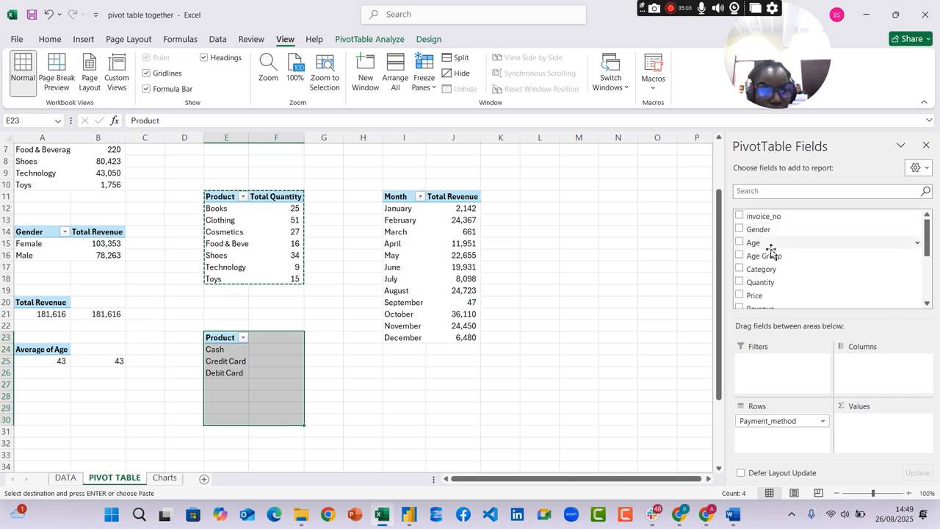
pyautogui.scroll(-1, 790, 284)
pyautogui.scroll(-2, 790, 285)
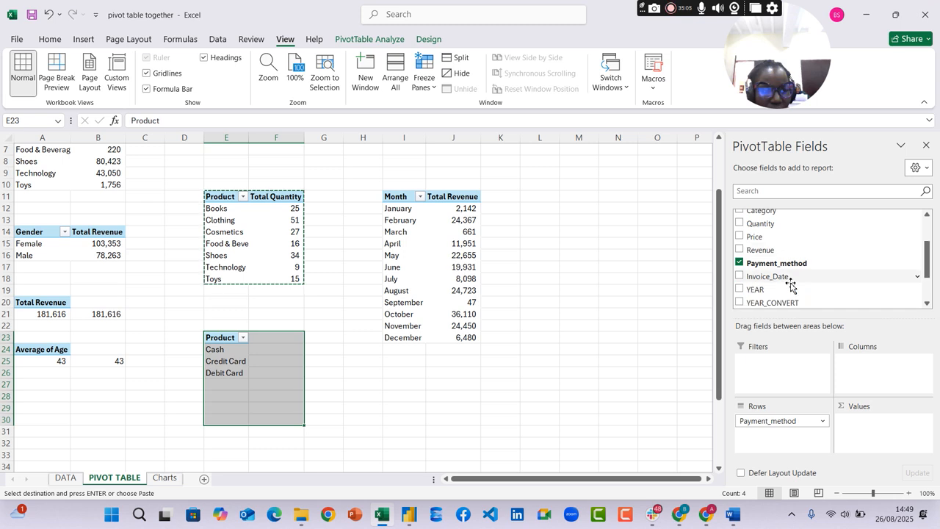
pyautogui.moveTo(772, 220); pyautogui.dragTo(885, 430)
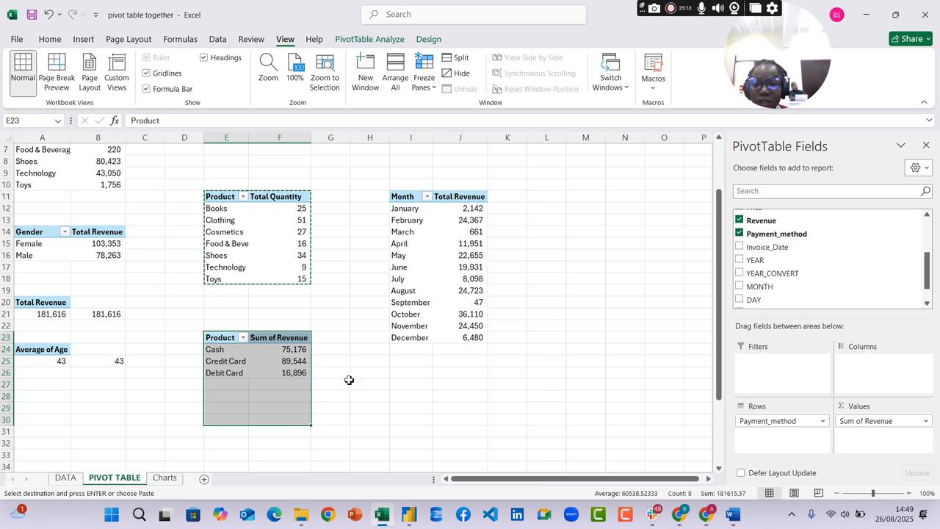
pyautogui.click(490, 395)
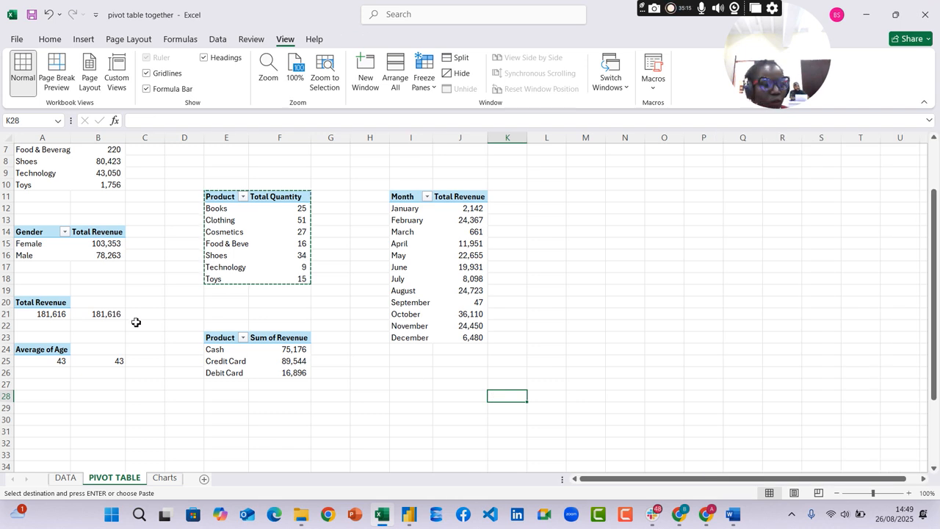
# Refresh all the pivot tables in the workbook
pyautogui.click(228, 342)
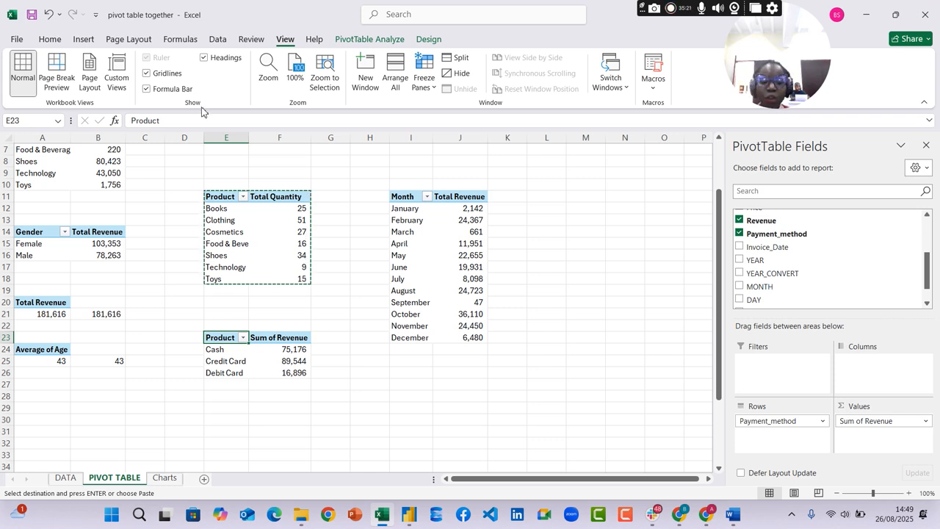
pyautogui.moveTo(279, 350); pyautogui.dragTo(279, 338)
pyautogui.click(218, 39)
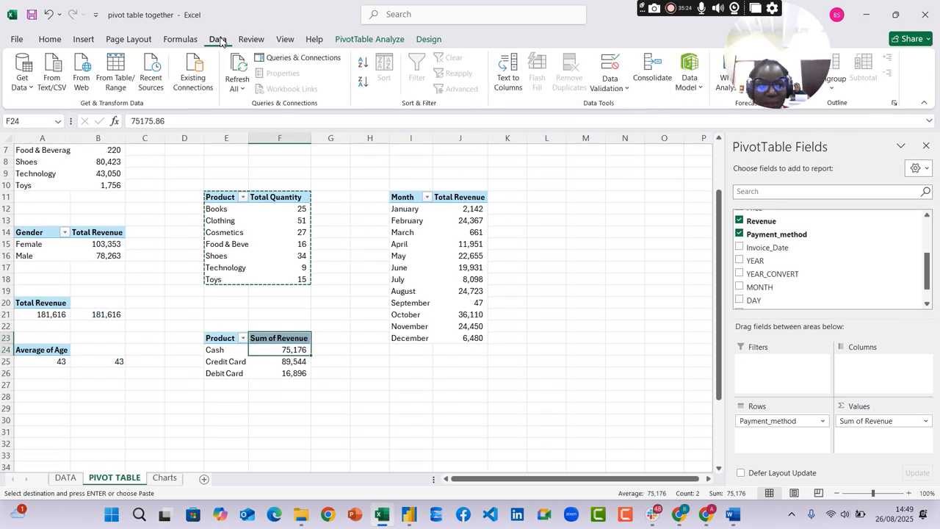
pyautogui.click(236, 88)
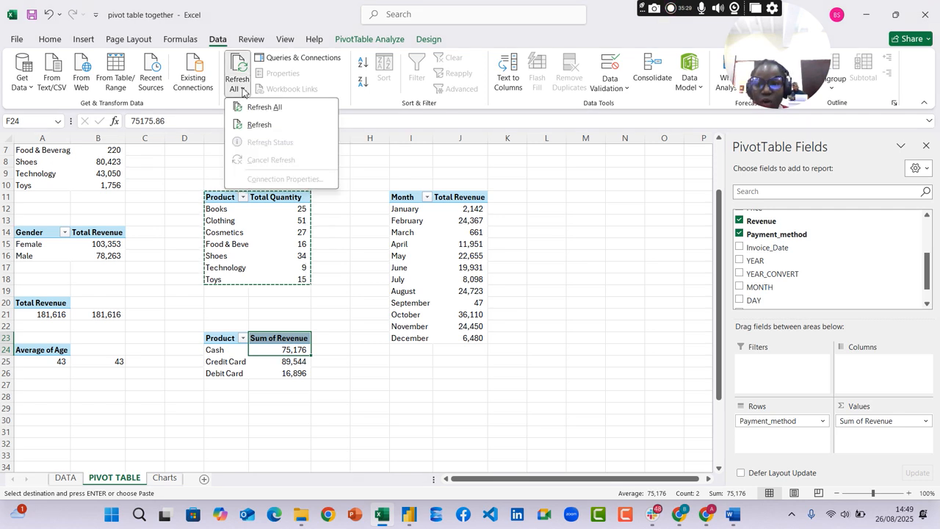
pyautogui.click(259, 108)
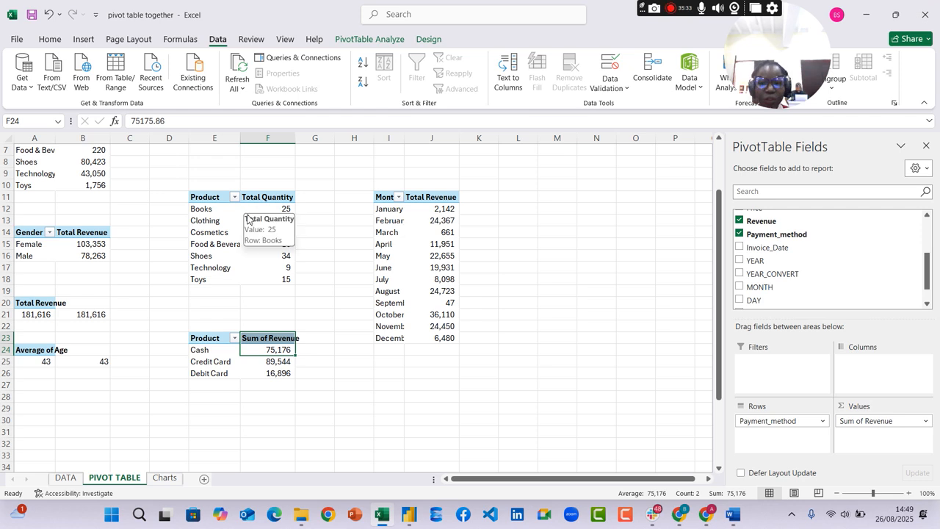
# Insert a clustered column chart from the payment method pivot table
pyautogui.click(221, 350)
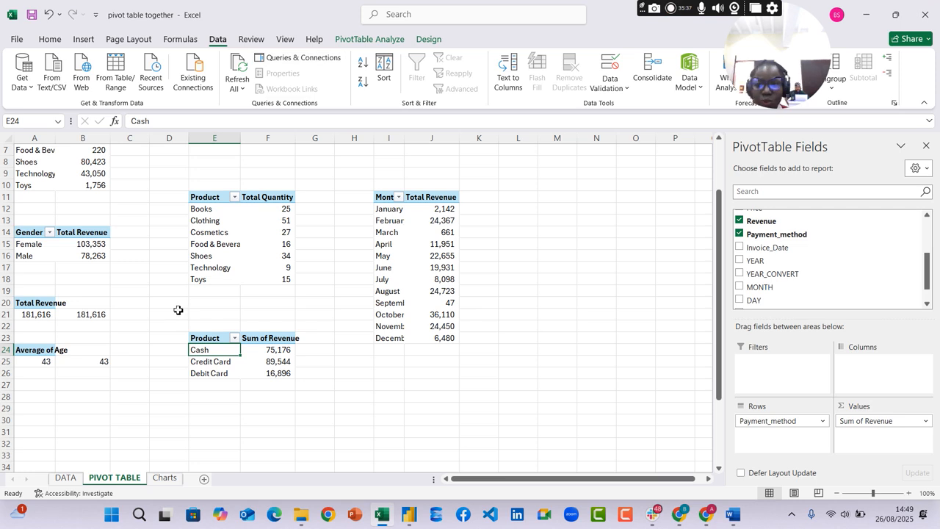
pyautogui.click(83, 39)
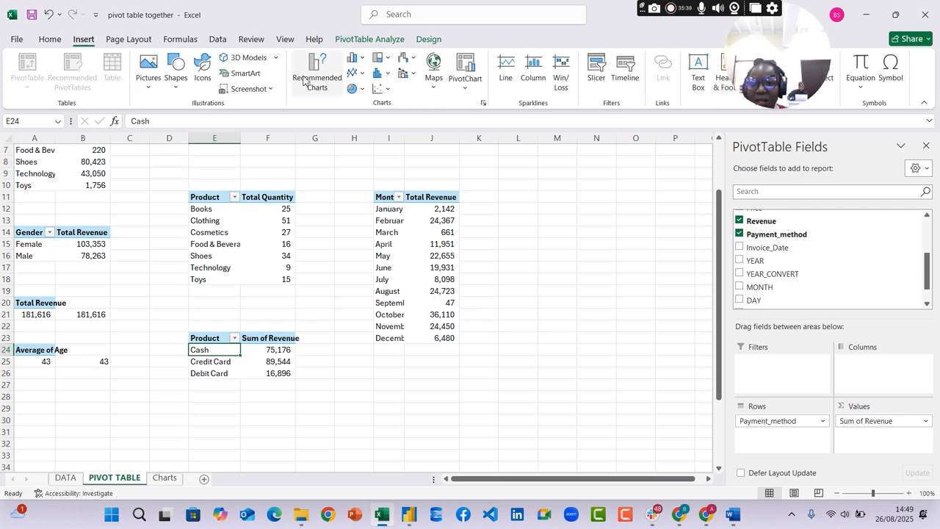
pyautogui.click(332, 91)
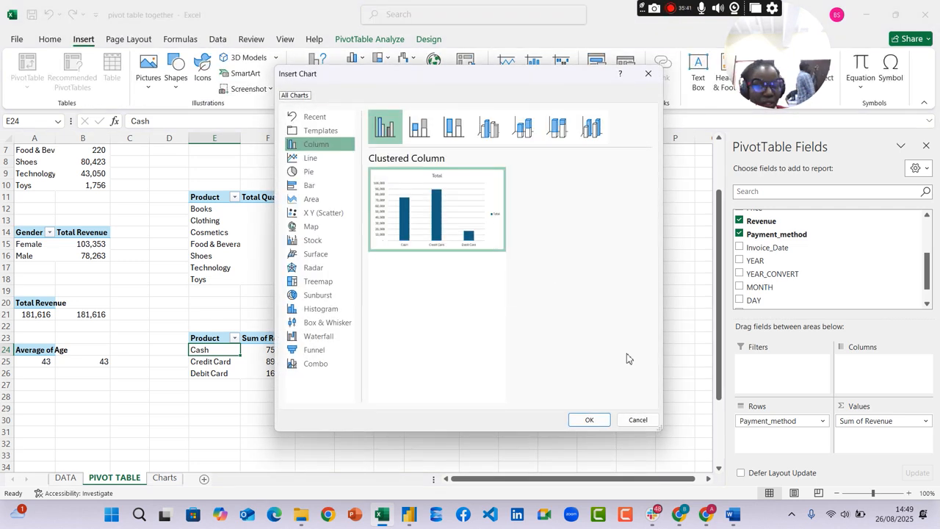
pyautogui.click(588, 420)
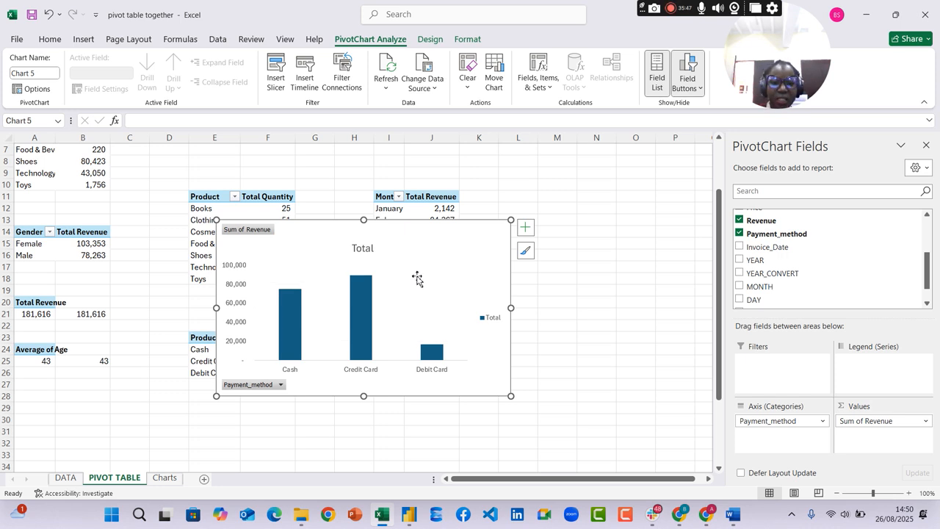
# Remove the legend from the payment method chart and hide all of its field buttons
pyautogui.click(493, 318)
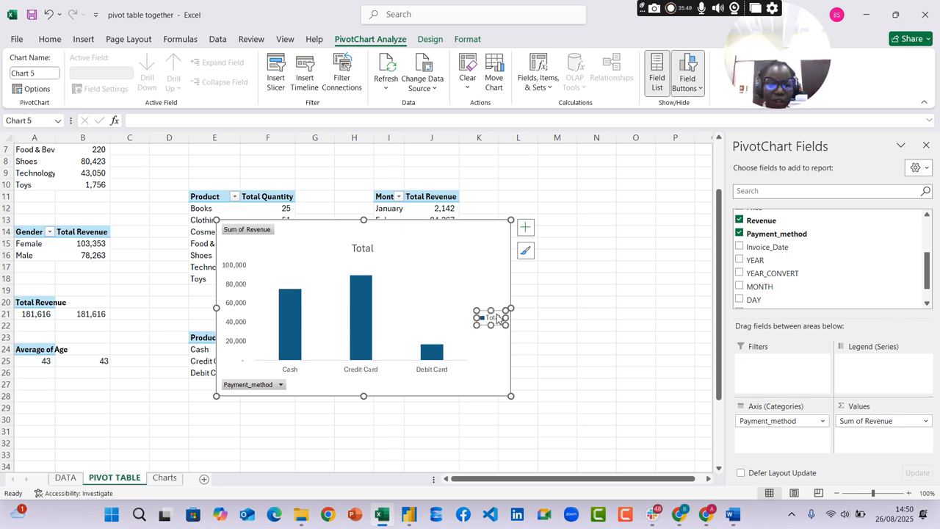
pyautogui.press('Delete')
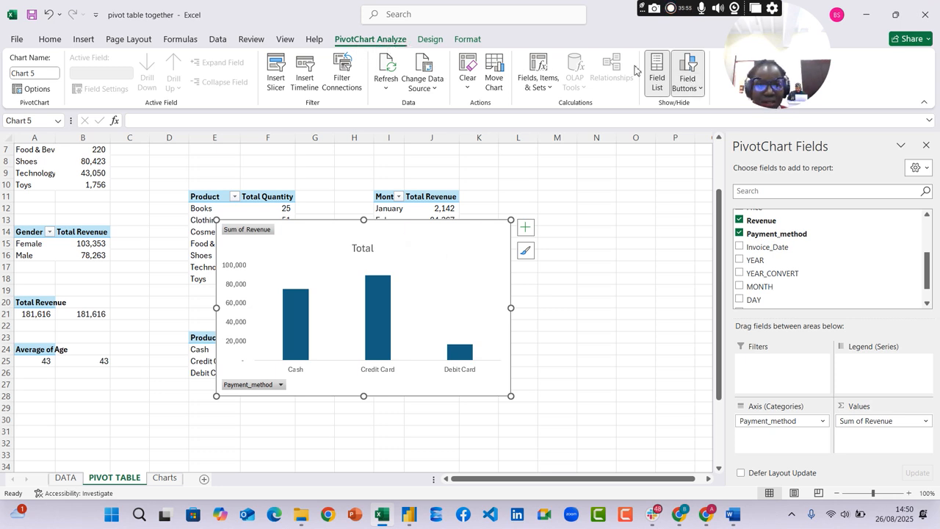
pyautogui.click(691, 82)
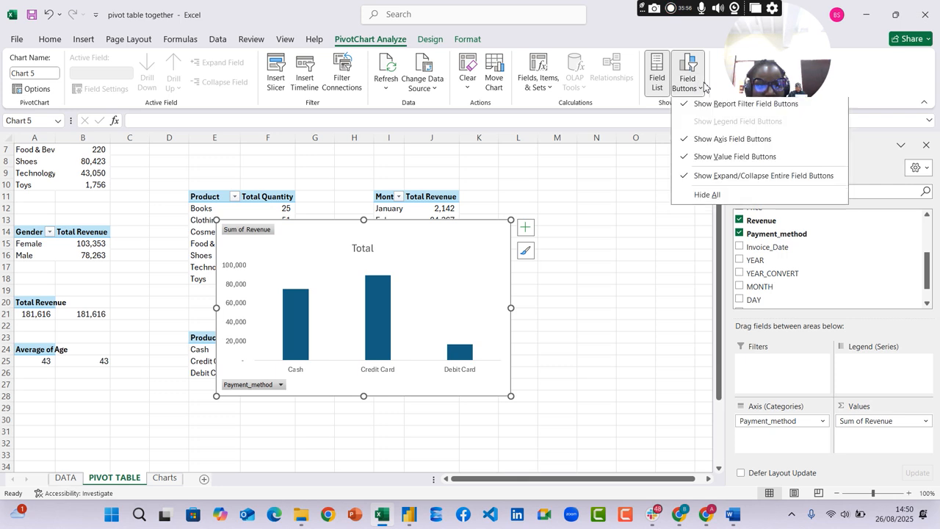
pyautogui.click(708, 199)
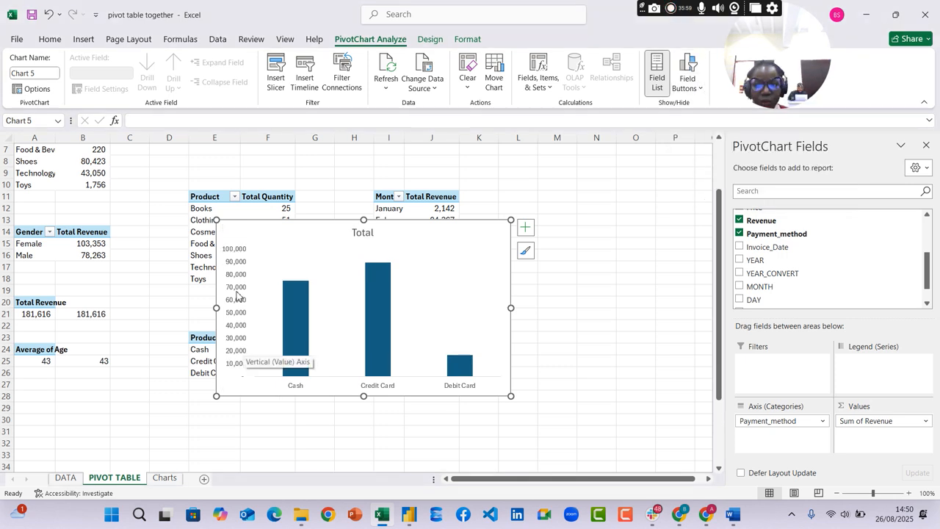
# Delete the chart's vertical value axis and add data labels to the columns
pyautogui.click(236, 257)
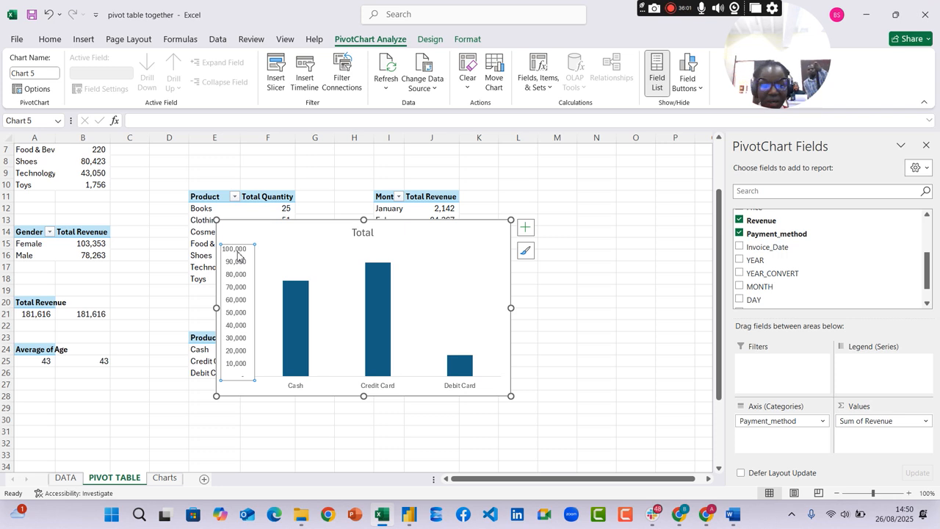
pyautogui.press('Delete')
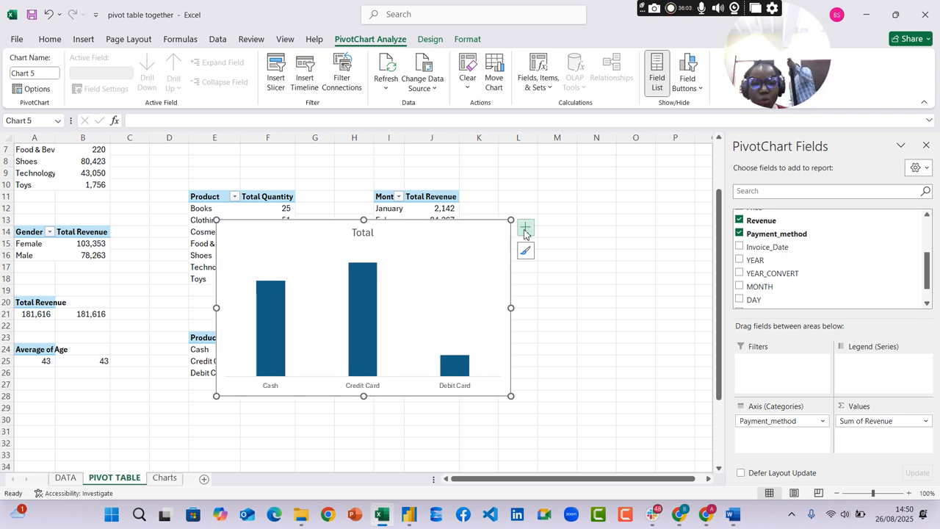
pyautogui.click(525, 229)
pyautogui.click(553, 279)
pyautogui.click(663, 419)
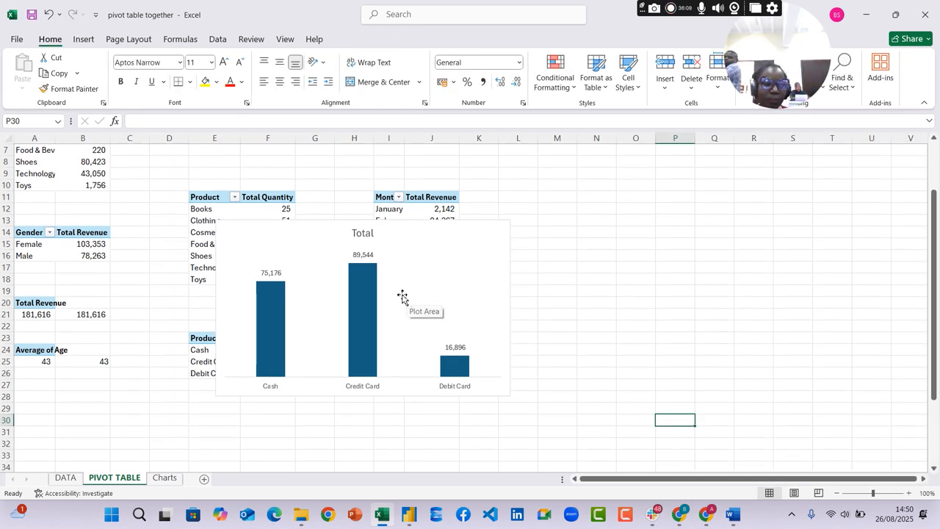
# Change the chart title to "Total Revenue By Payment Method"
pyautogui.click(371, 234)
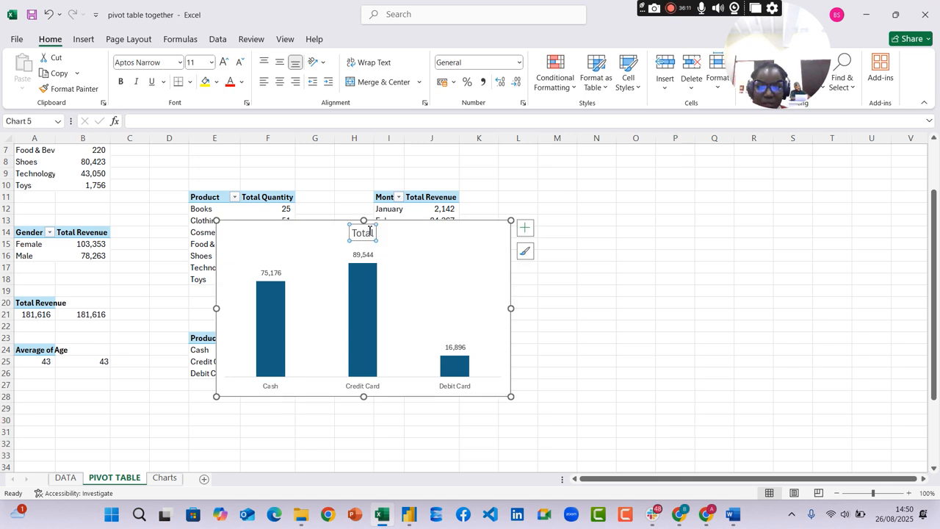
pyautogui.click(373, 233)
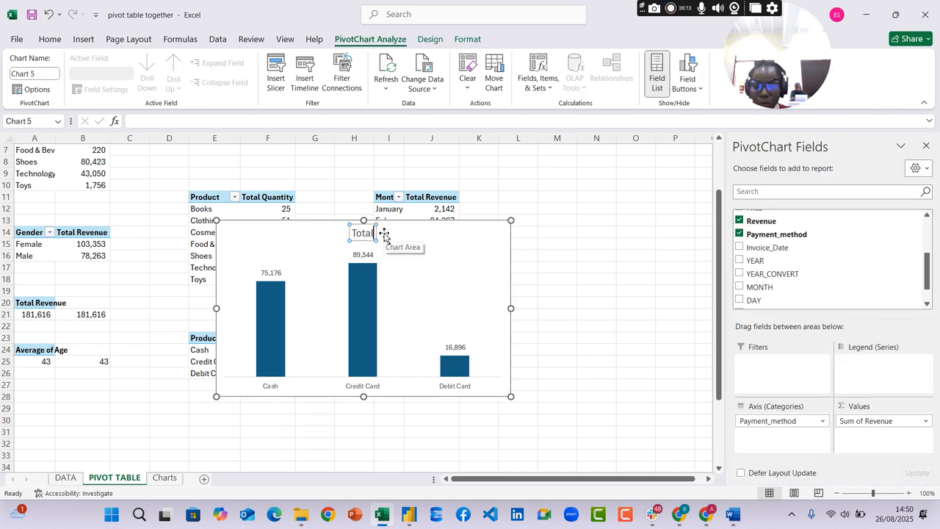
pyautogui.write('Revenue')
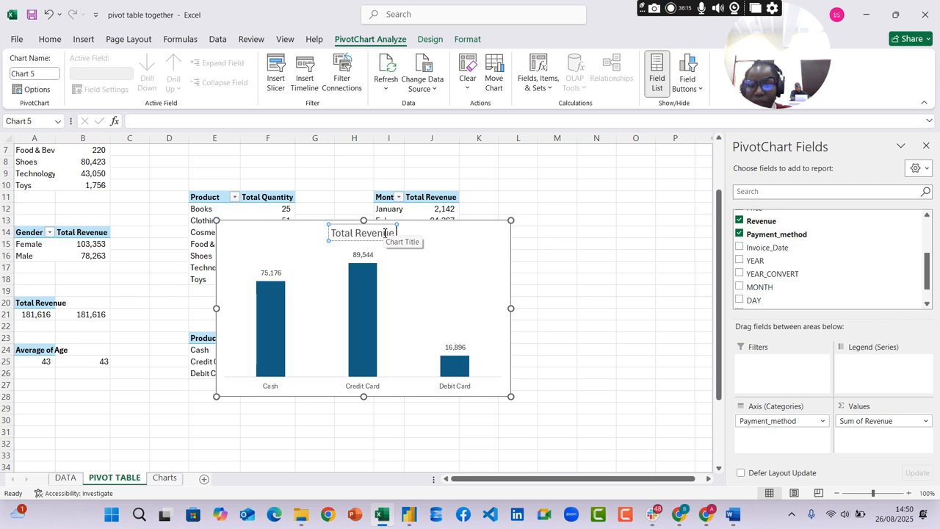
pyautogui.write(' By')
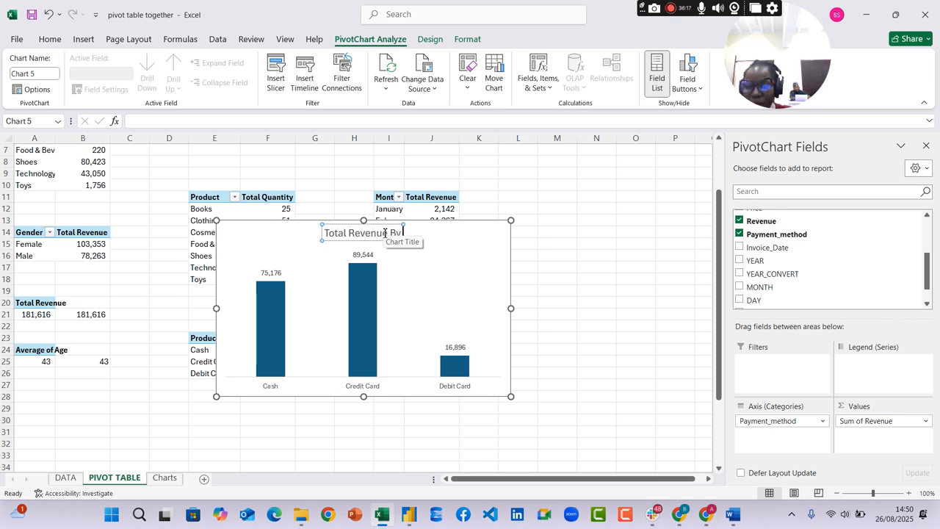
pyautogui.write(' p')
pyautogui.press('BackSpace')
pyautogui.write('Payment Method')
pyautogui.press('Return')
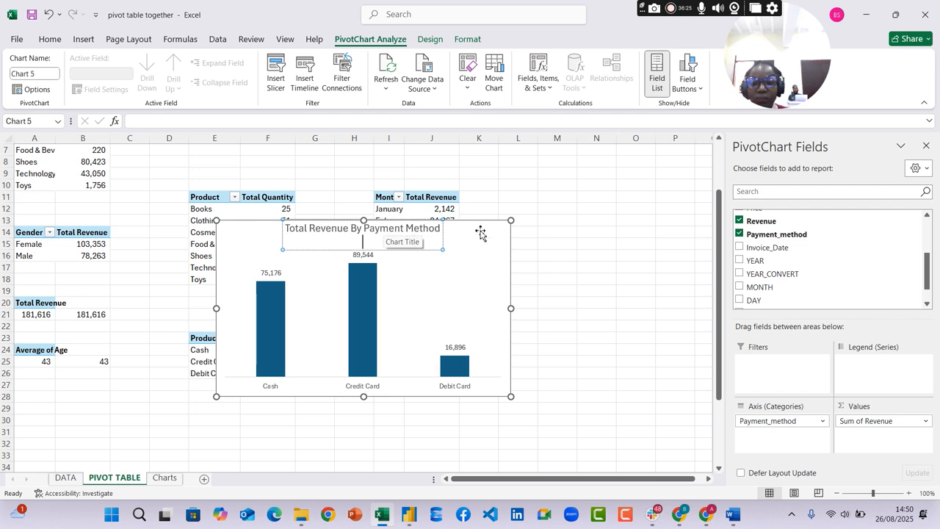
pyautogui.click(567, 233)
# Move the payment method chart to the Charts sheet, placing it below the Total Revenue By Age chart and beside the monthly revenue chart
pyautogui.click(470, 237)
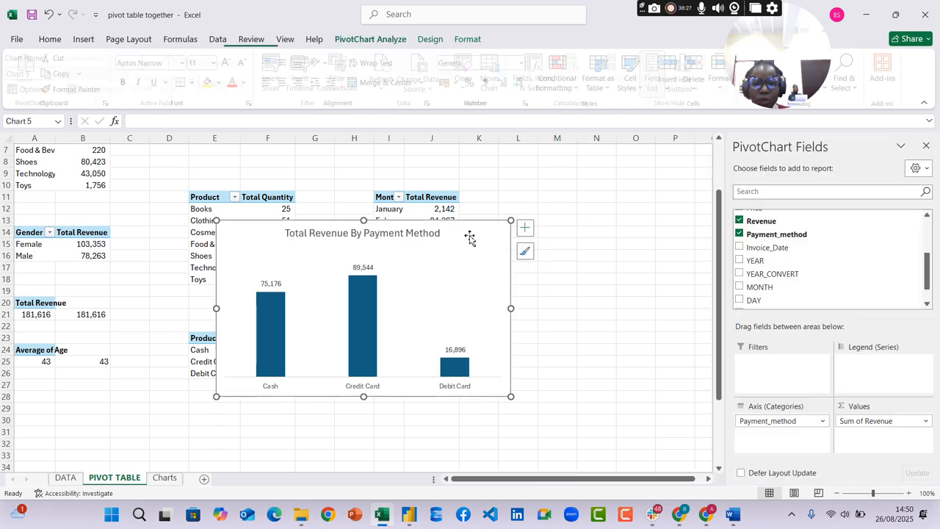
pyautogui.hotkey('ctrl', 'x')
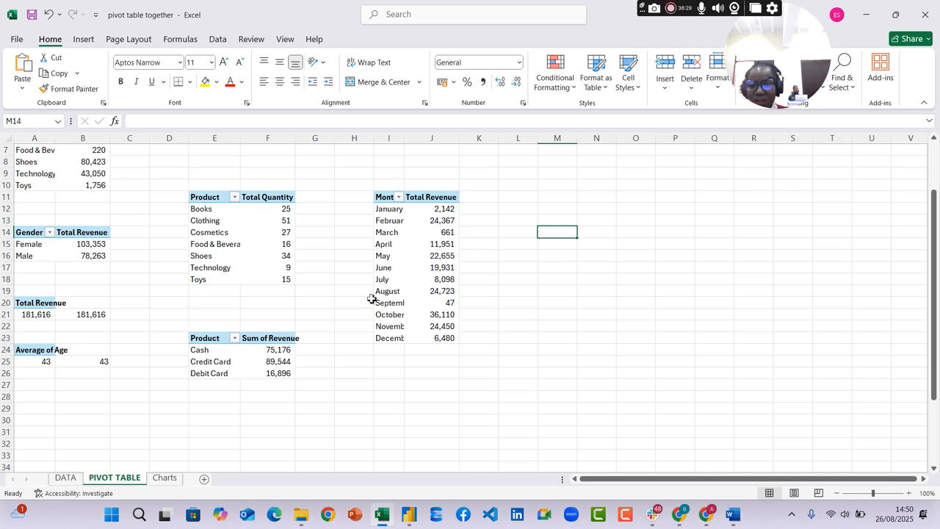
pyautogui.click(164, 478)
pyautogui.scroll(-3, 514, 301)
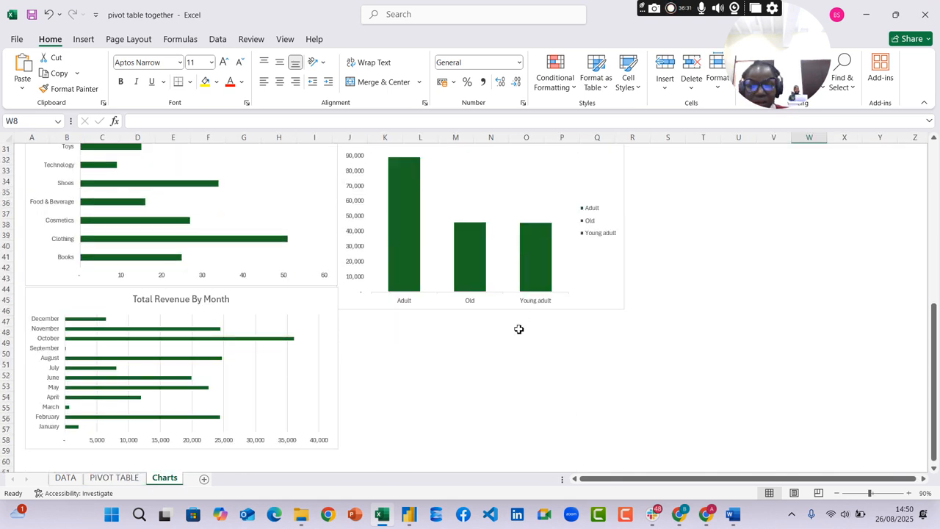
pyautogui.click(504, 378)
pyautogui.hotkey('ctrl', 'v')
pyautogui.moveTo(504, 380); pyautogui.dragTo(376, 318)
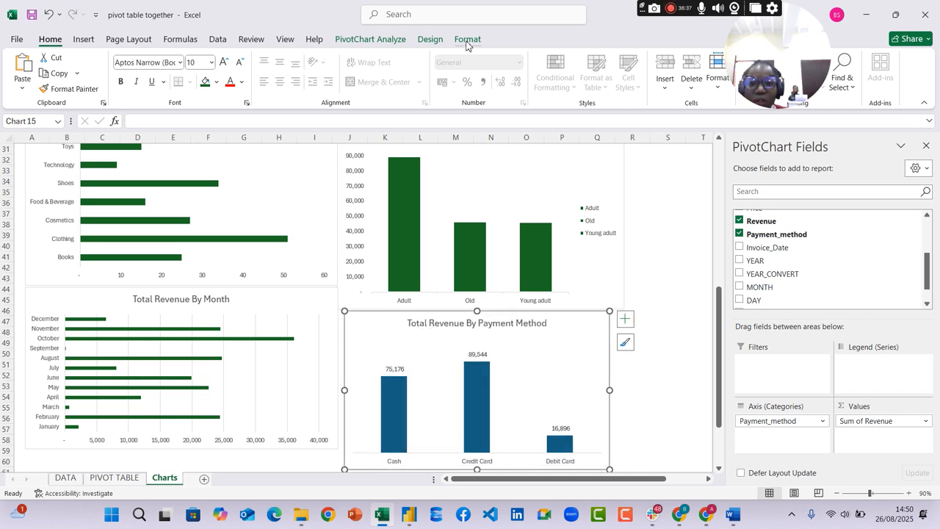
# Recolor the payment method chart with the green palette that matches the other charts
pyautogui.click(430, 38)
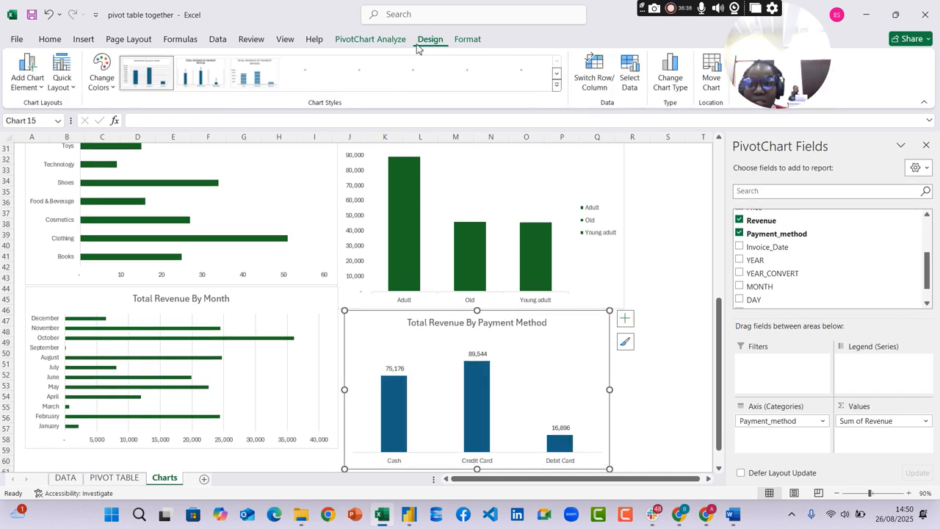
pyautogui.click(100, 85)
pyautogui.click(112, 262)
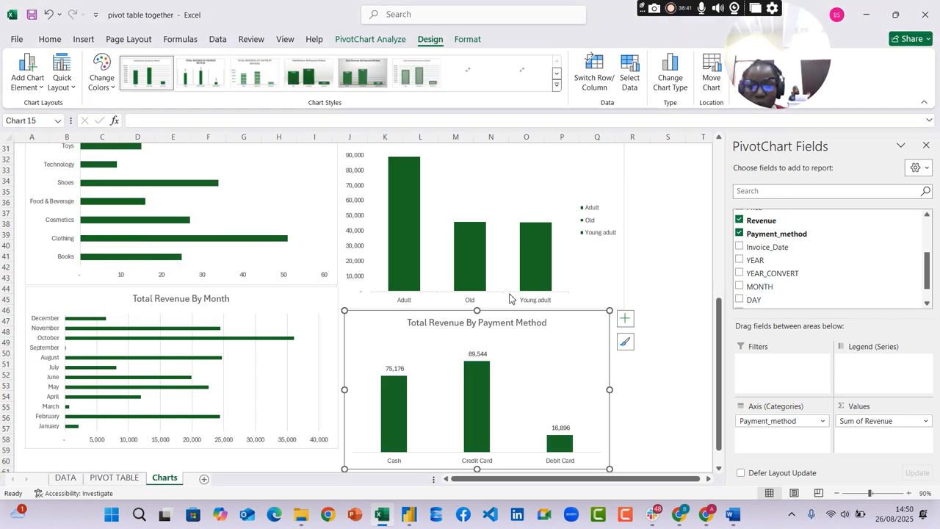
pyautogui.click(671, 353)
# Shift the Total Revenue By Month chart and the Total Quantity By Category chart slightly down, keeping them stacked
pyautogui.scroll(-2, 698, 227)
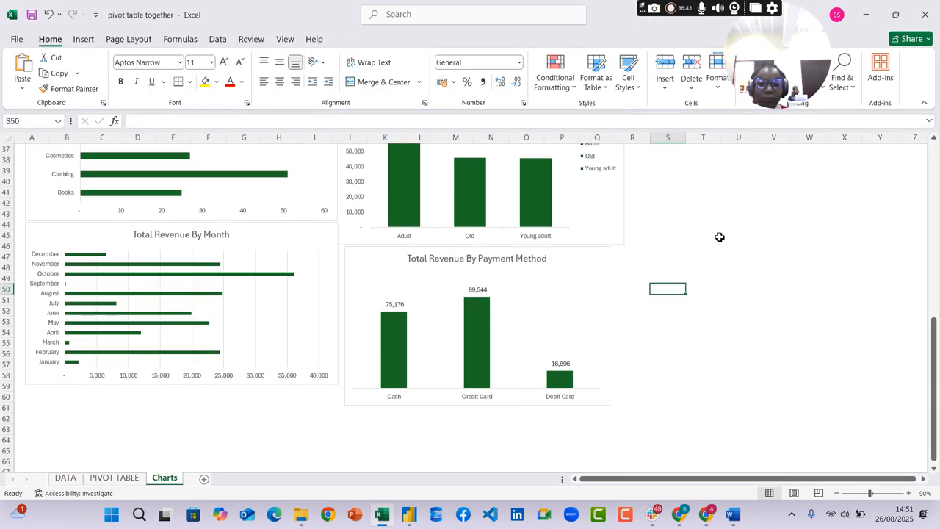
pyautogui.moveTo(320, 227); pyautogui.dragTo(323, 259)
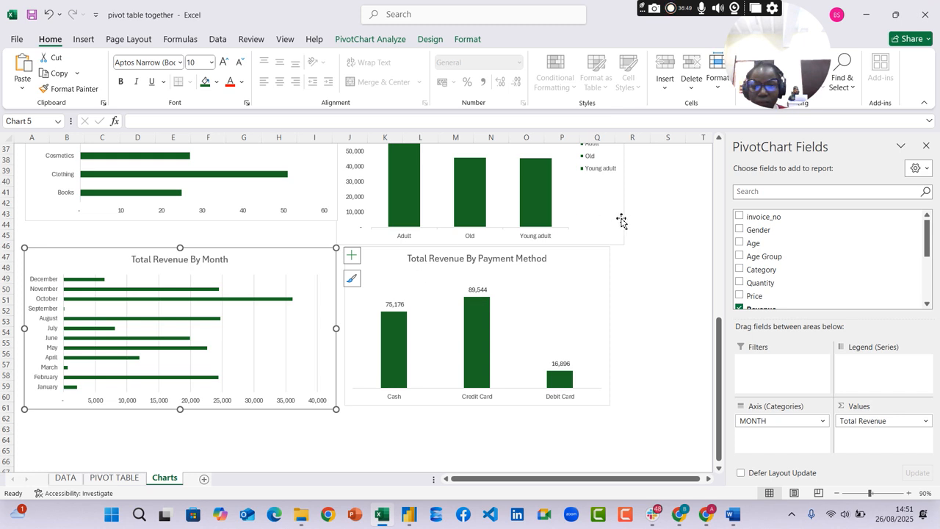
pyautogui.scroll(5, 710, 242)
pyautogui.moveTo(309, 236)
pyautogui.mouseDown()
pyautogui.moveTo(304, 227)
pyautogui.moveTo(308, 249)
pyautogui.mouseUp()
# Place the payment method chart against the monthly revenue chart and widen it to line up with the age chart above
pyautogui.moveTo(593, 418); pyautogui.dragTo(583, 416)
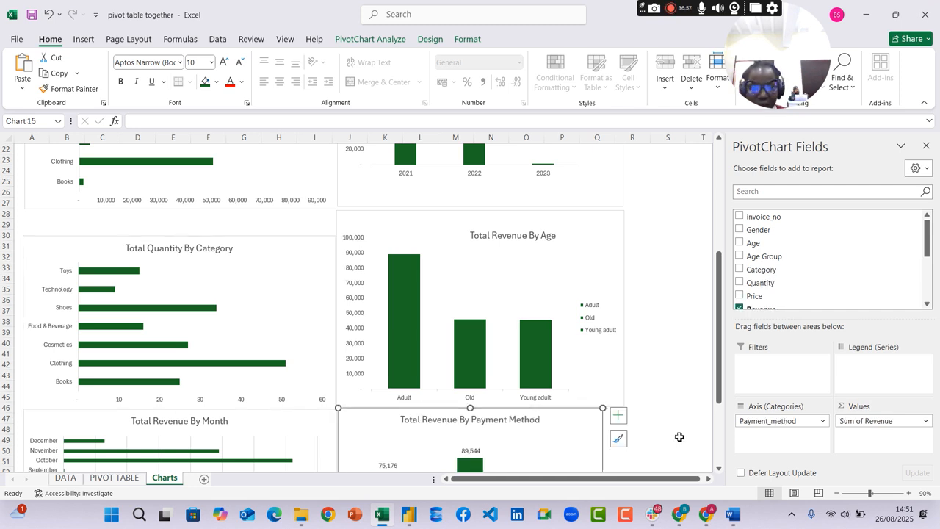
pyautogui.scroll(-6, 663, 333)
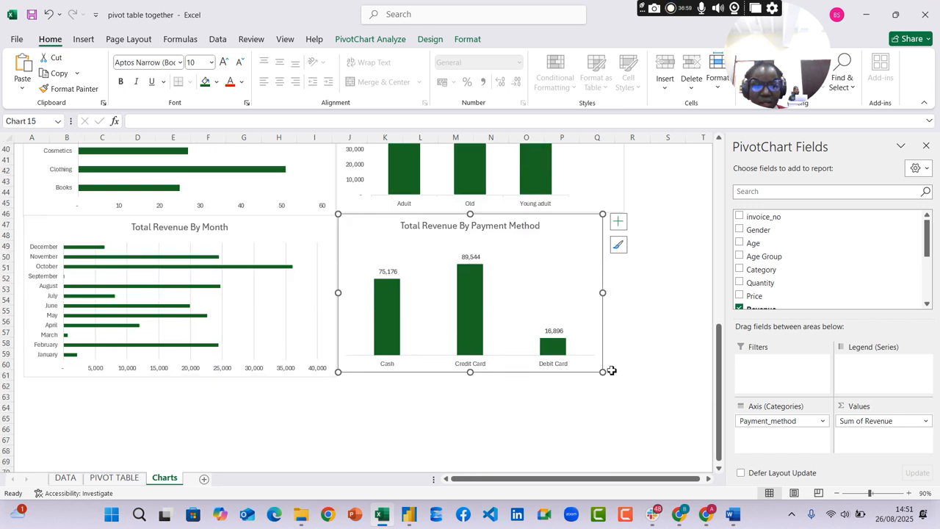
pyautogui.moveTo(604, 373); pyautogui.dragTo(627, 367)
# Move the Total Revenue By Category chart down so it sits directly above the Total Quantity By Category chart
pyautogui.scroll(11, 654, 314)
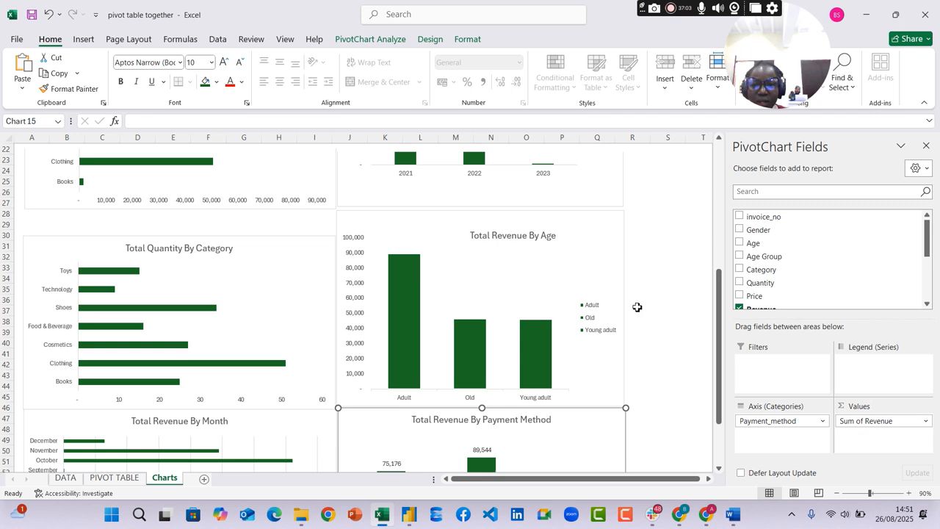
pyautogui.doubleClick(326, 203)
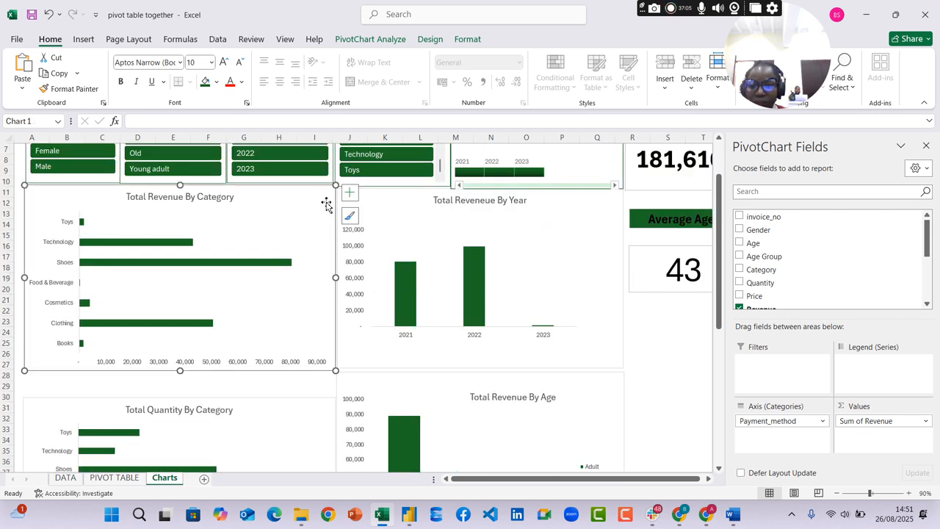
pyautogui.moveTo(326, 199); pyautogui.dragTo(323, 226)
# Move the Gender, Age Group and YEAR slicers down to just above the Total Revenue By Category chart and close the formatting pane
pyautogui.scroll(2, 401, 208)
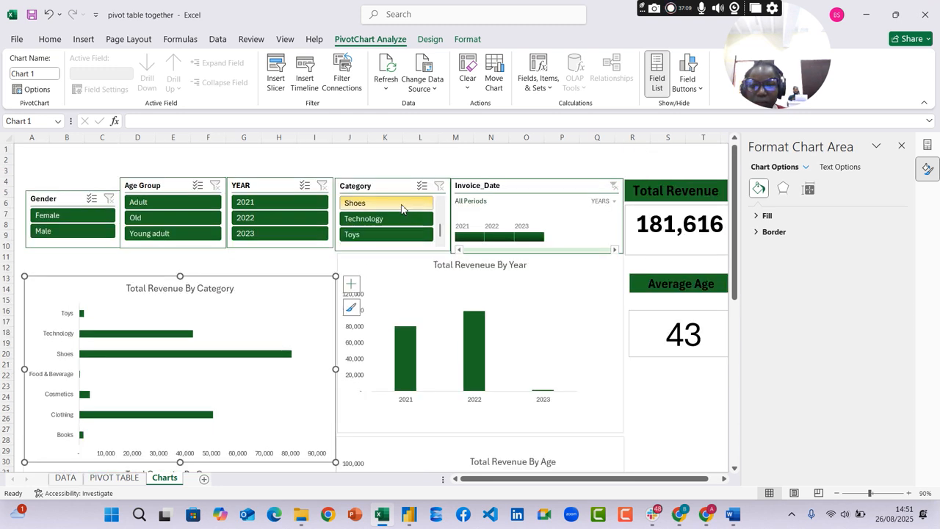
pyautogui.moveTo(67, 197); pyautogui.dragTo(66, 226)
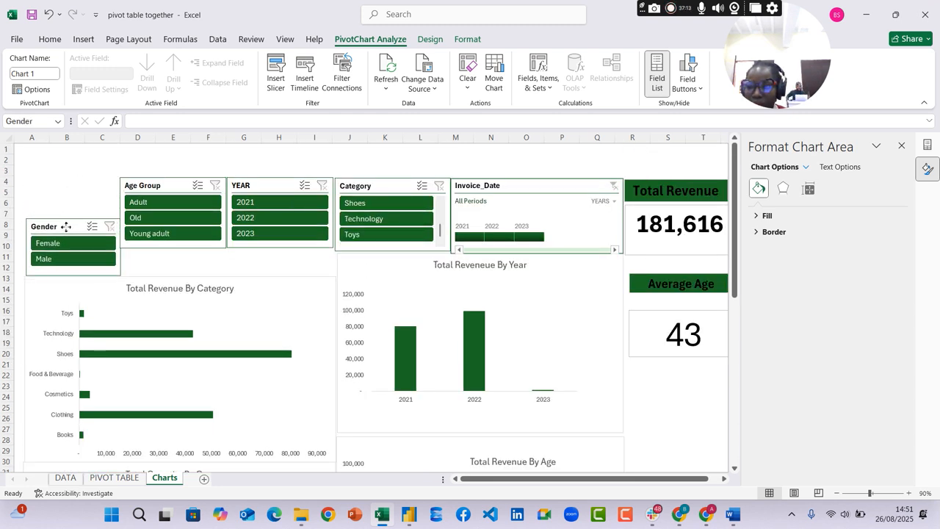
pyautogui.moveTo(178, 184); pyautogui.dragTo(178, 213)
pyautogui.moveTo(263, 185); pyautogui.dragTo(268, 209)
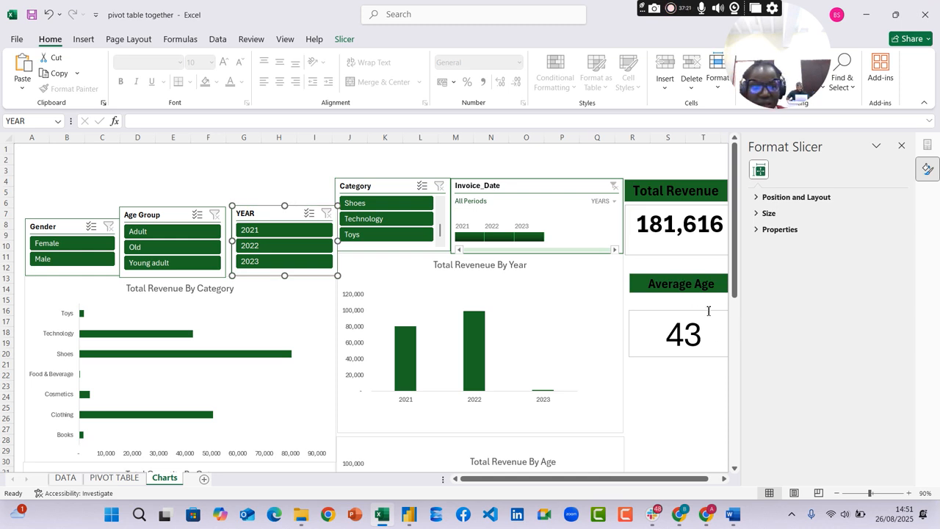
pyautogui.click(902, 145)
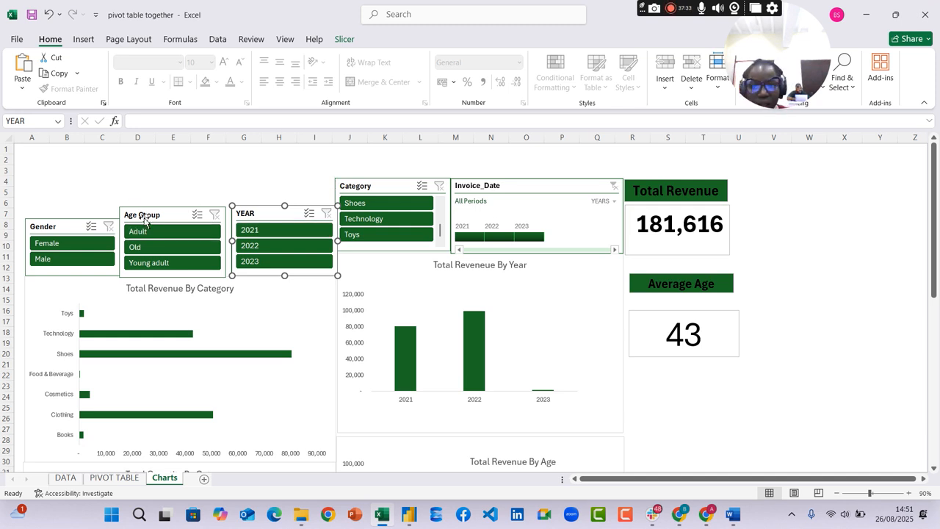
pyautogui.click(842, 198)
# Examine the payment method chart for the most popular method, check the assignment questions in Word and return to the Excel workbook
pyautogui.scroll(-11, 837, 184)
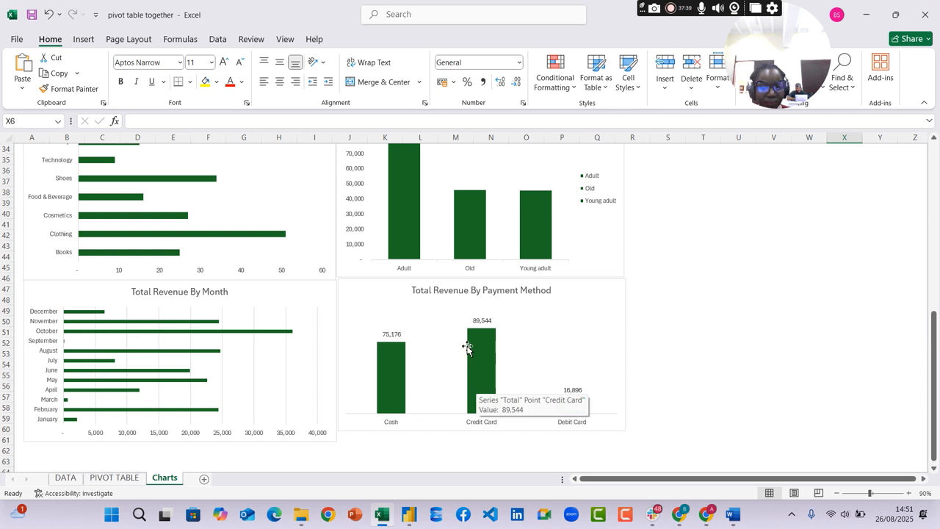
pyautogui.moveTo(479, 331)
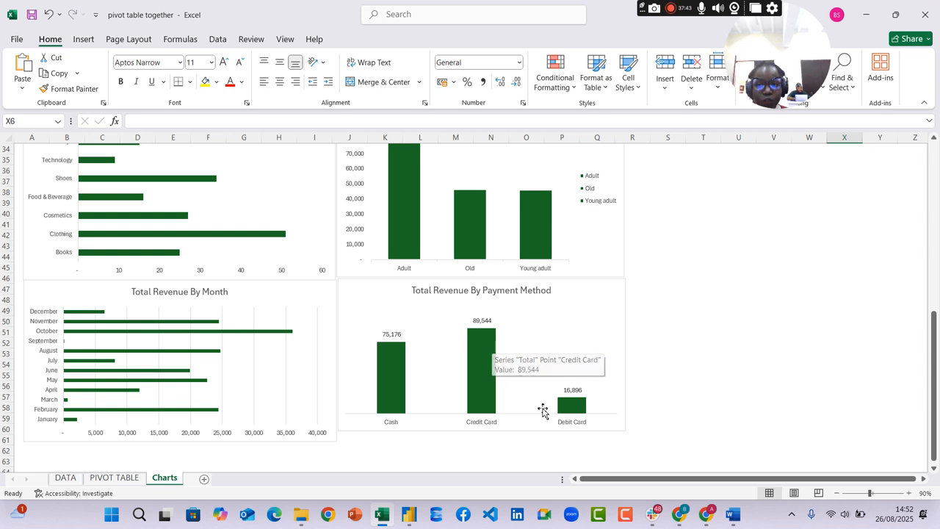
pyautogui.click(728, 518)
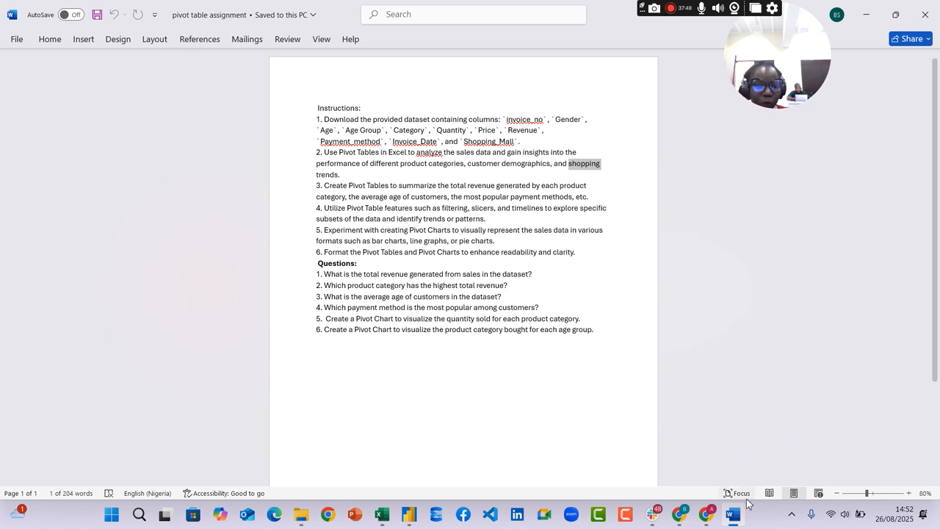
pyautogui.click(382, 514)
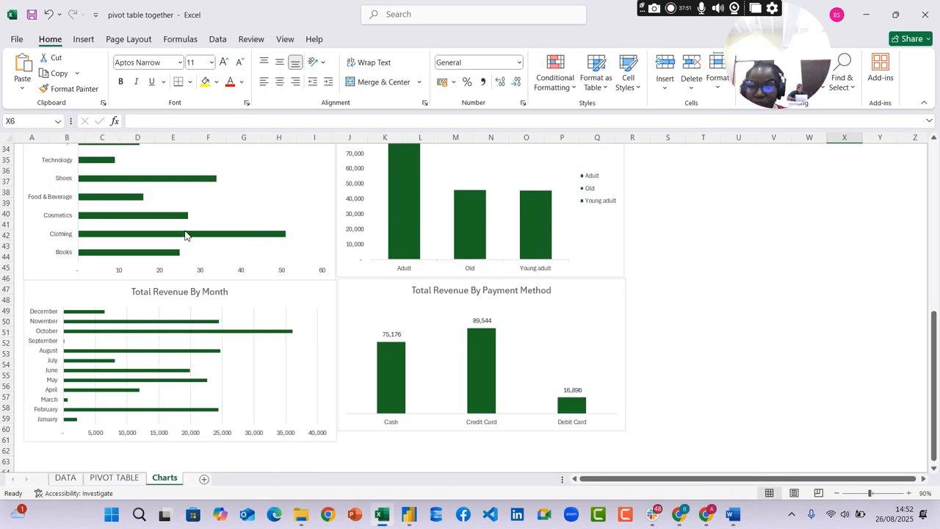
# Add data labels to the bars of the Total Quantity By Category chart
pyautogui.scroll(4, 188, 239)
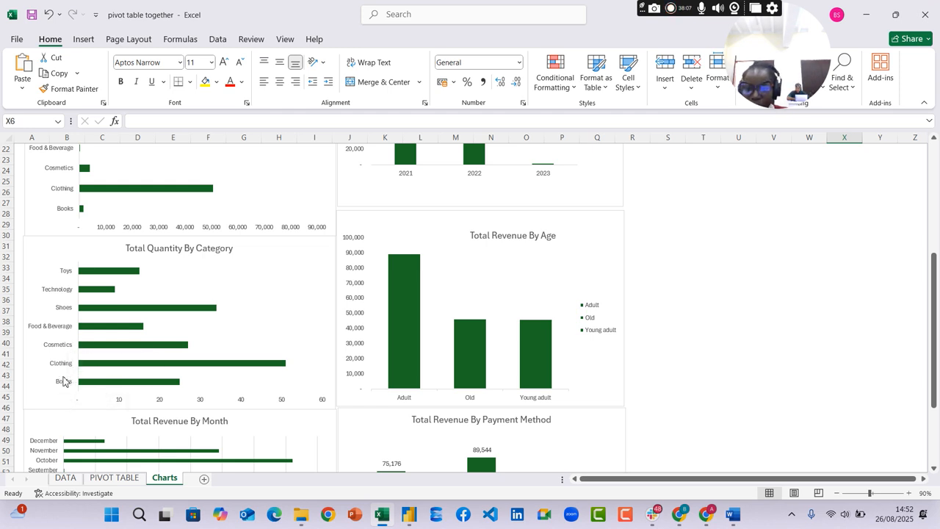
pyautogui.click(311, 257)
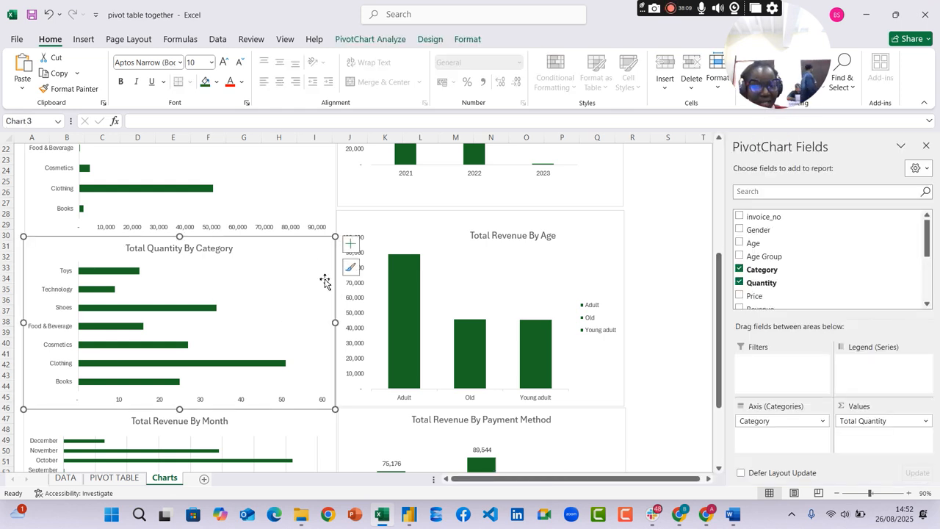
pyautogui.click(352, 245)
pyautogui.click(379, 296)
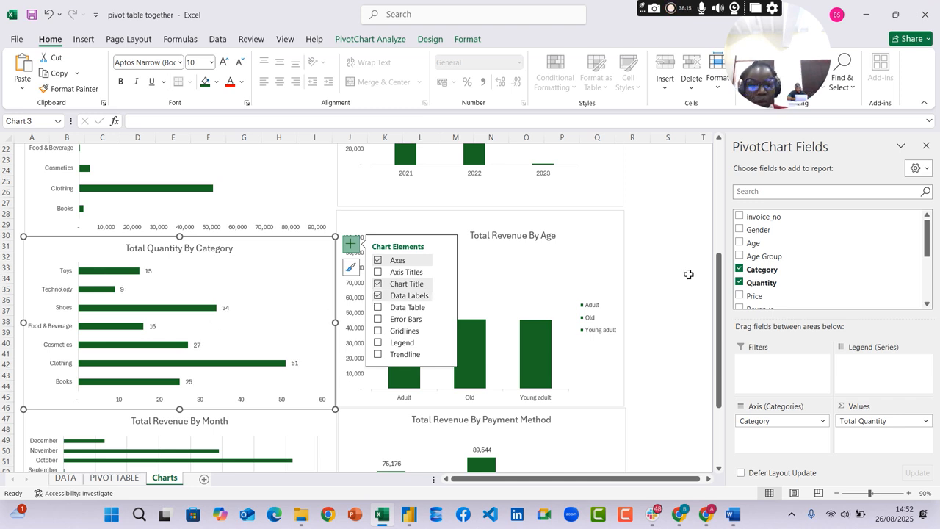
pyautogui.click(678, 276)
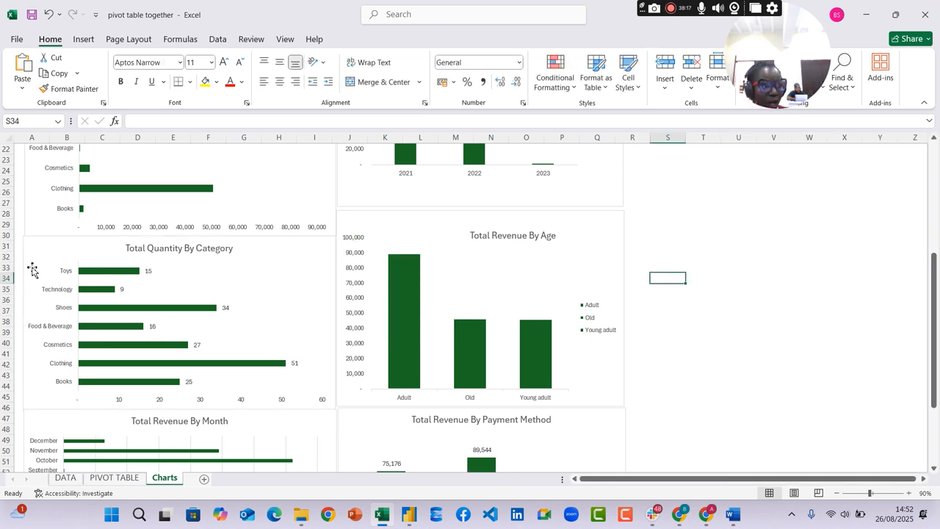
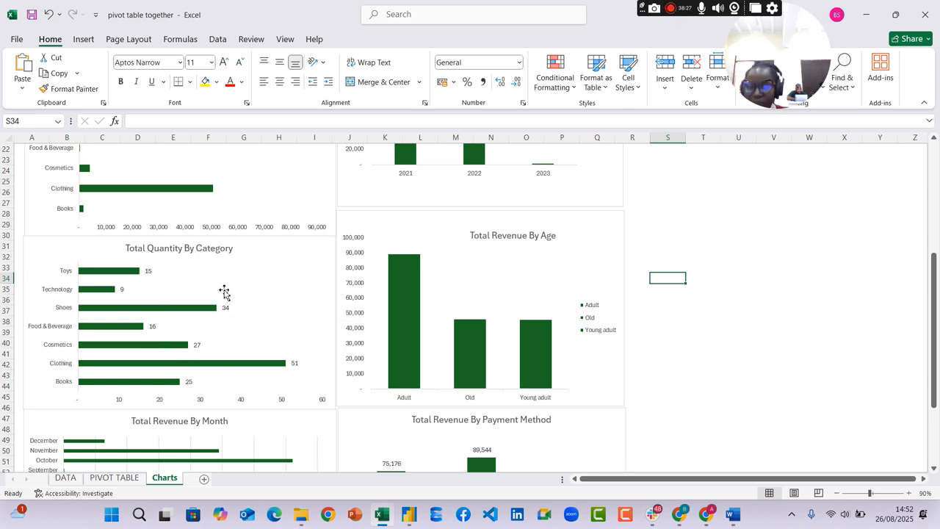
# Remove the value axis from the Total Revenue By Age chart and add data labels to its columns
pyautogui.click(601, 229)
pyautogui.click(609, 233)
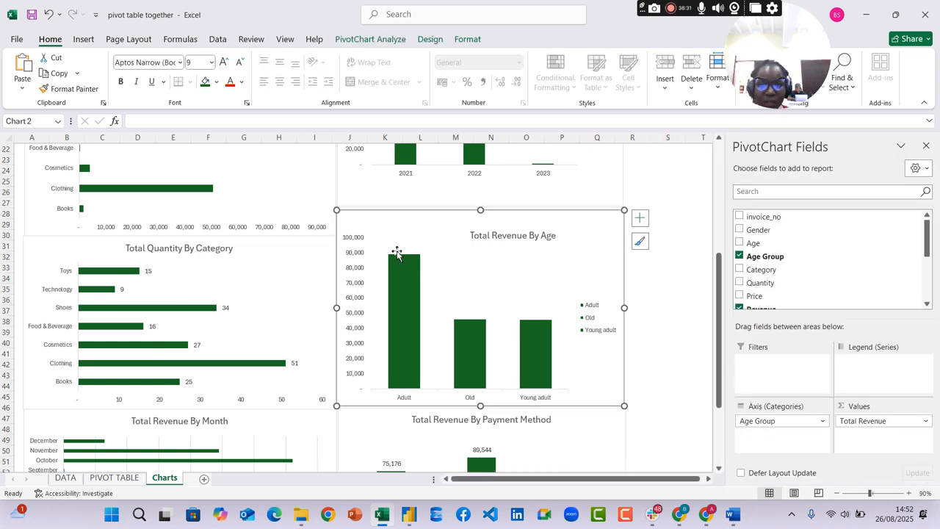
pyautogui.click(353, 247)
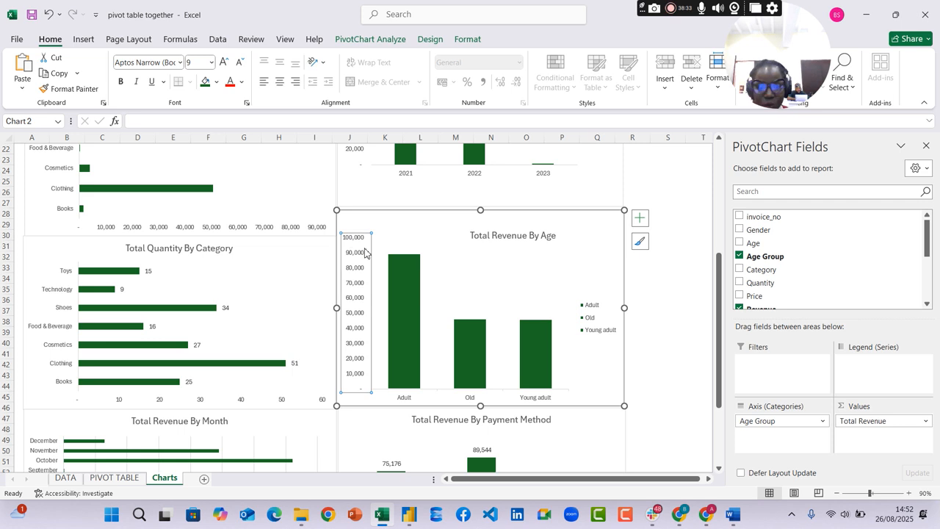
pyautogui.press('Delete')
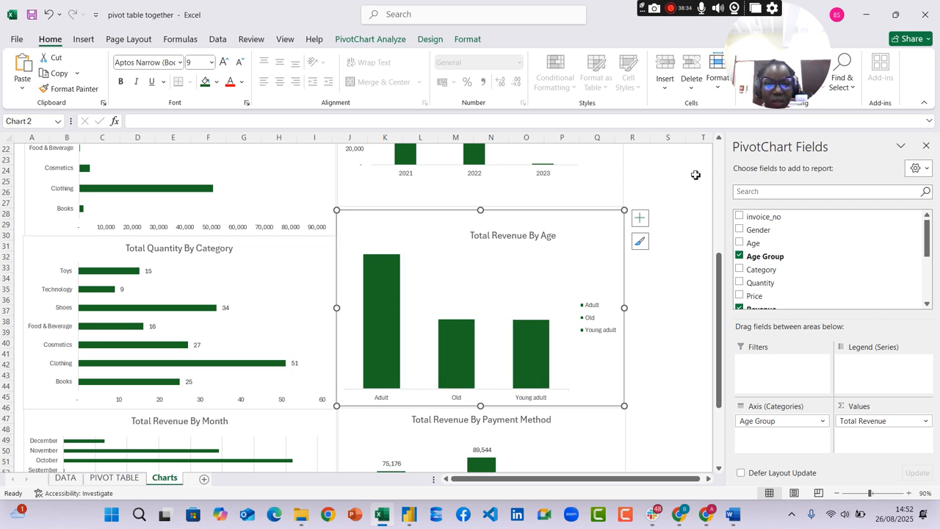
pyautogui.click(639, 218)
pyautogui.click(667, 269)
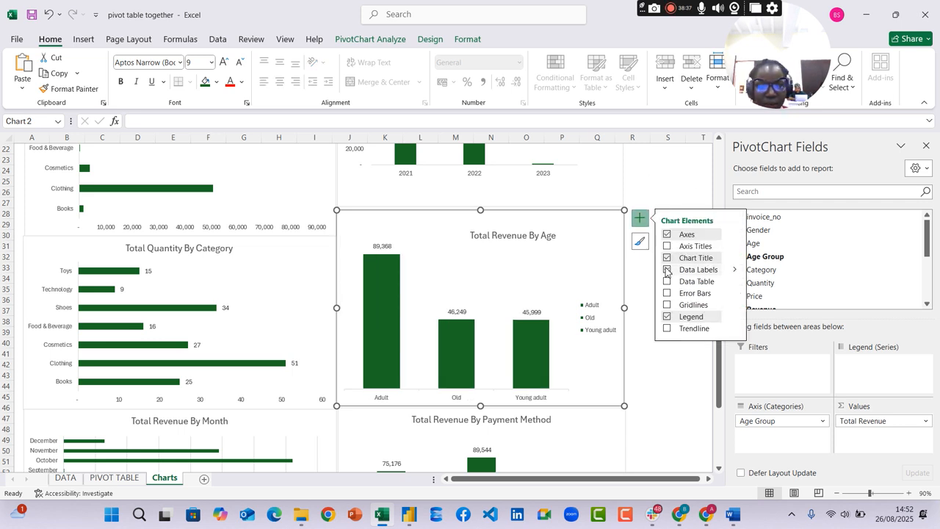
# Remove the horizontal value axis from the Total Quantity By Category chart
pyautogui.click(280, 403)
pyautogui.click(294, 393)
# Remove the value axis from the yearly total revenue chart and add data labels to its columns
pyautogui.scroll(5, 434, 297)
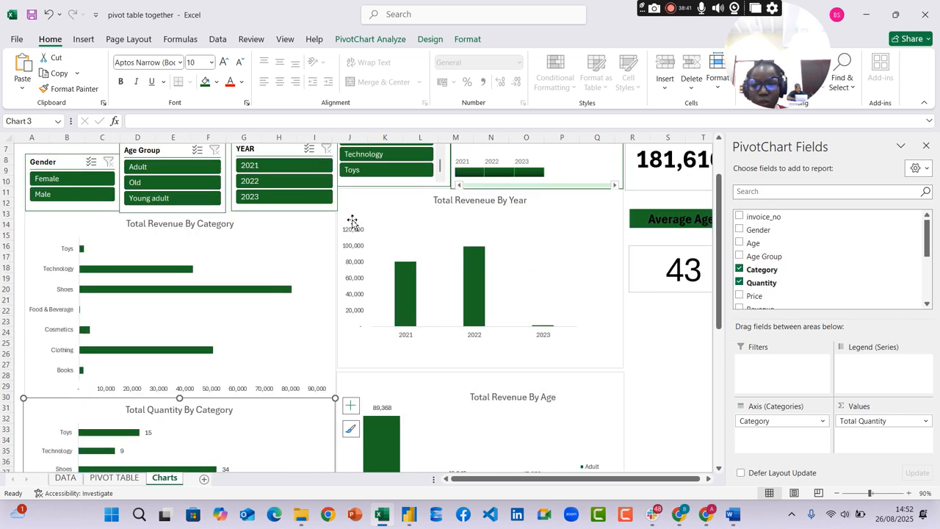
pyautogui.click(353, 217)
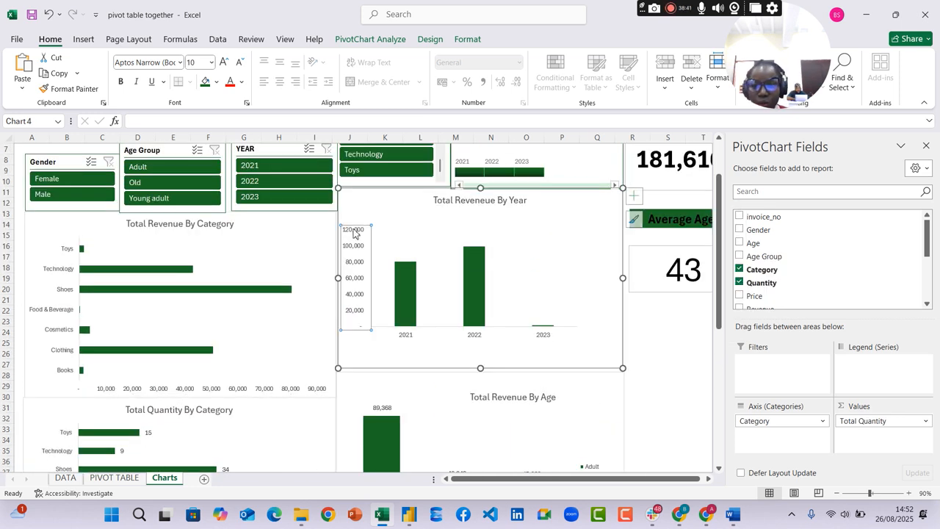
pyautogui.click(637, 197)
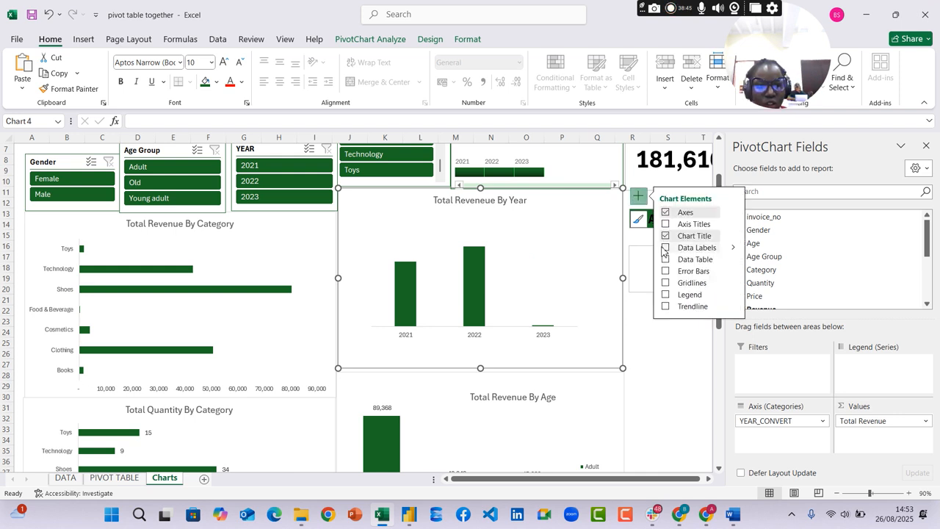
pyautogui.click(665, 247)
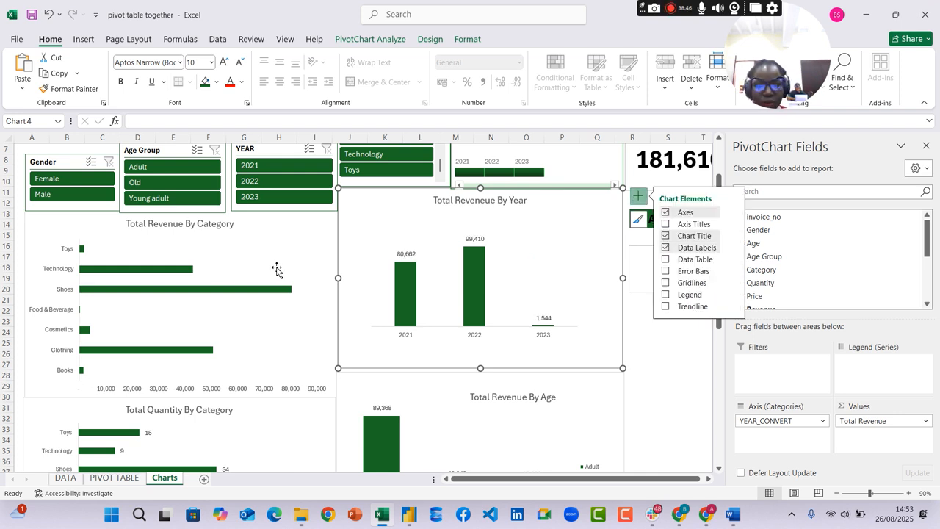
# Delete the value axis of the Total Revenue By Category chart and add data labels to its bars
pyautogui.click(291, 381)
pyautogui.press('Delete')
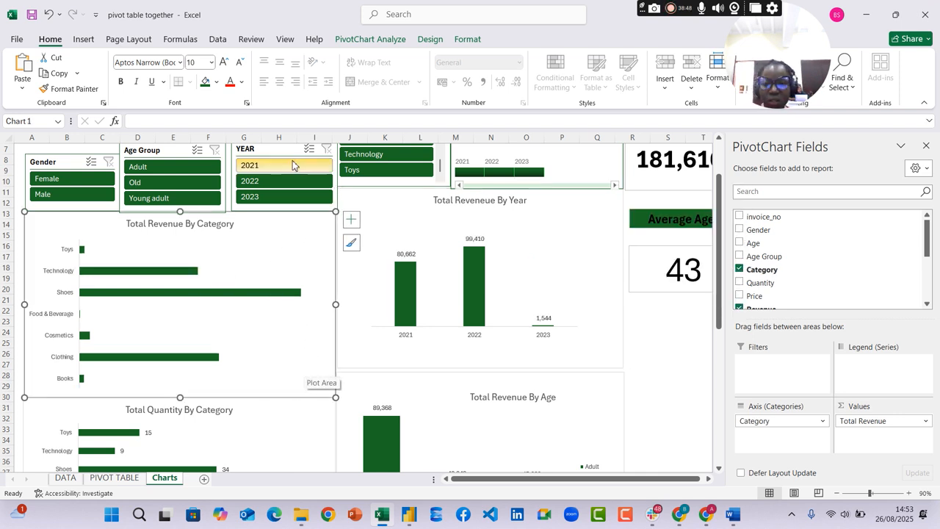
pyautogui.click(351, 219)
pyautogui.click(379, 271)
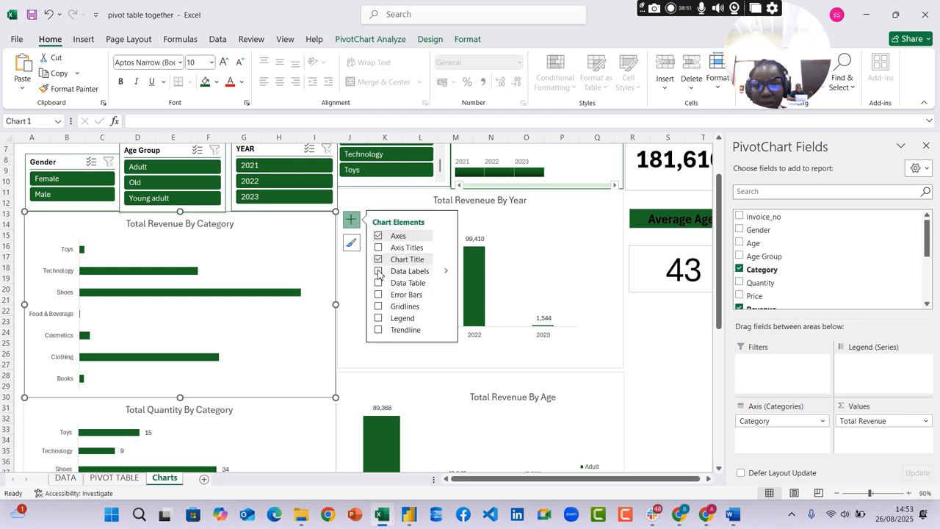
# Remove the gridlines and value axis from the Total Revenue By Month chart and add data labels to its bars
pyautogui.scroll(-1, 690, 349)
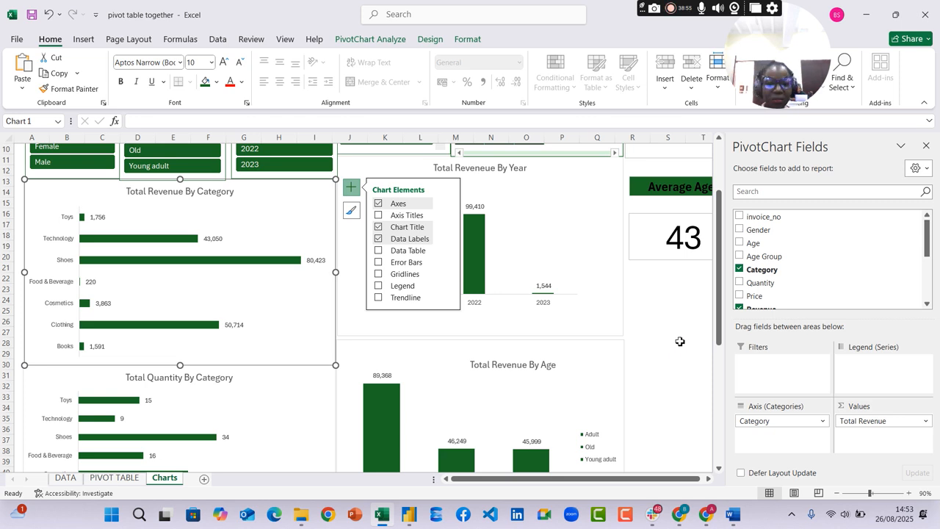
pyautogui.scroll(-2, 664, 337)
pyautogui.scroll(-1, 669, 332)
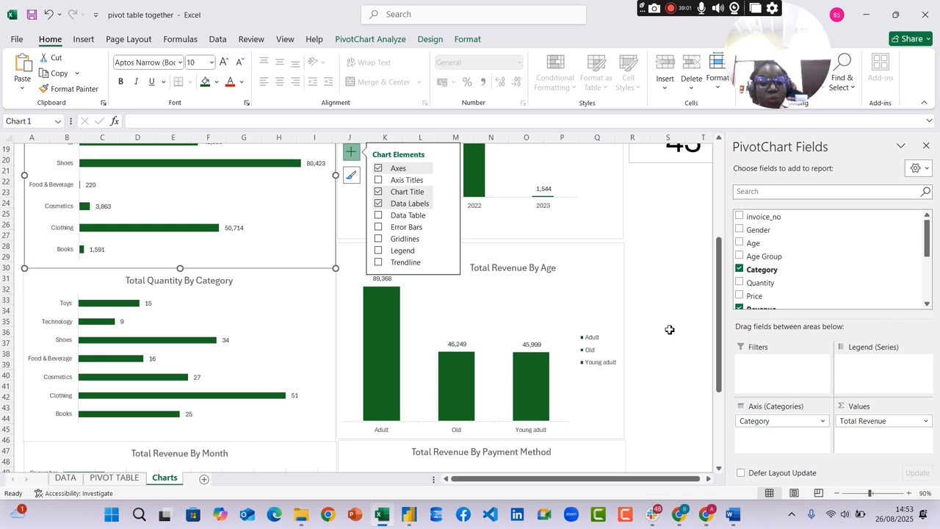
pyautogui.scroll(-6, 669, 330)
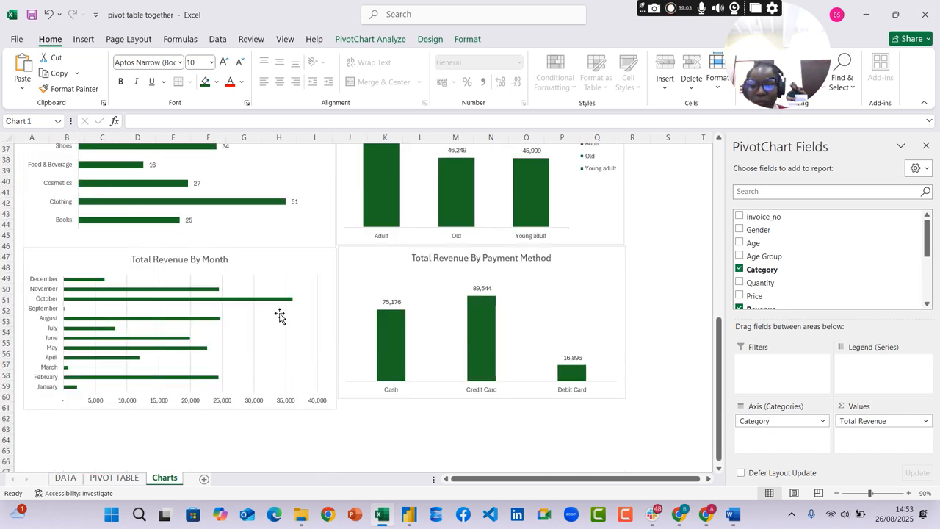
pyautogui.click(288, 318)
pyautogui.click(294, 312)
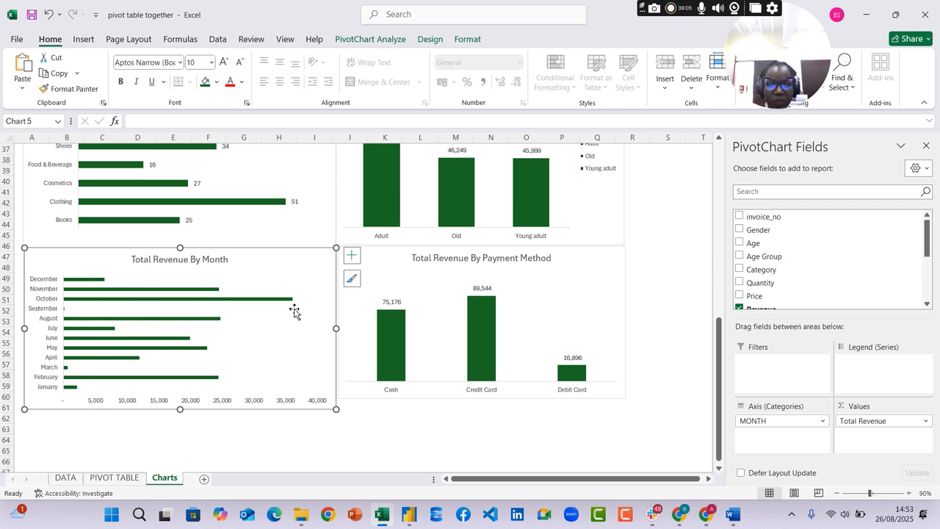
pyautogui.click(293, 399)
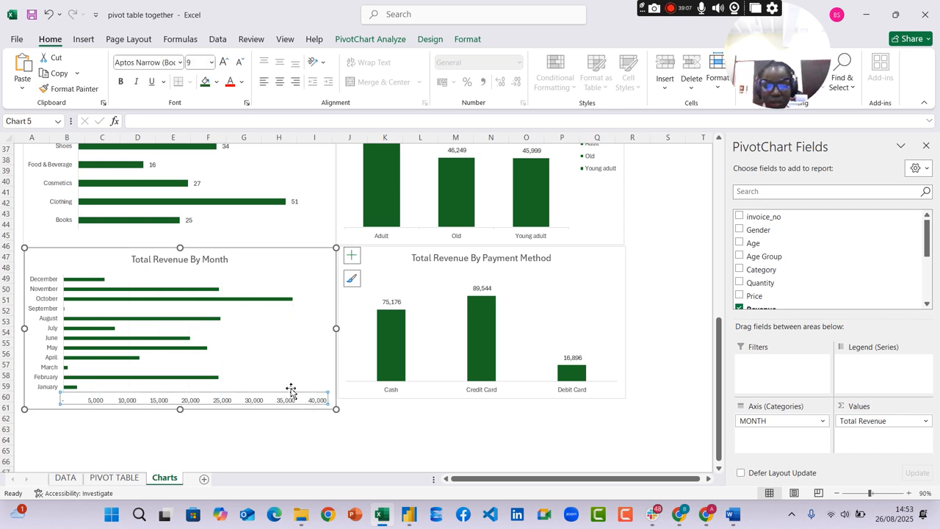
pyautogui.press('Delete')
pyautogui.click(351, 255)
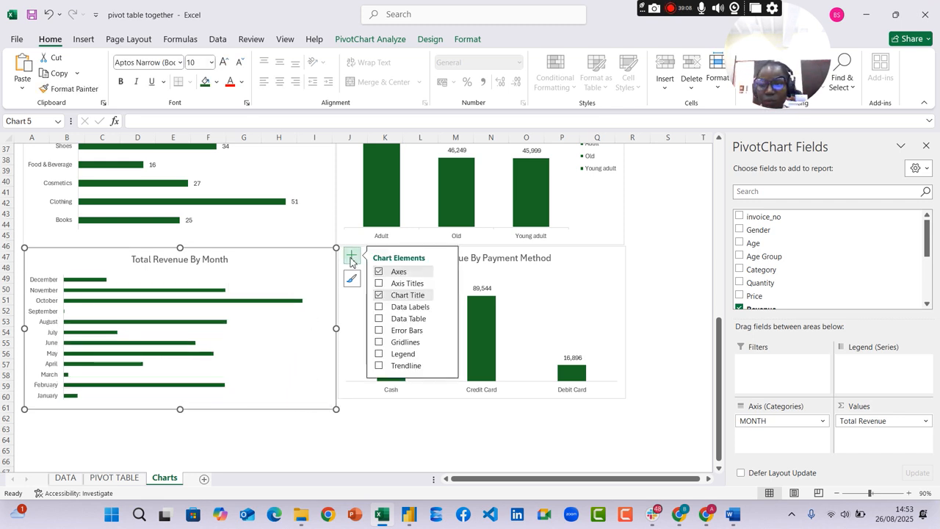
pyautogui.click(381, 307)
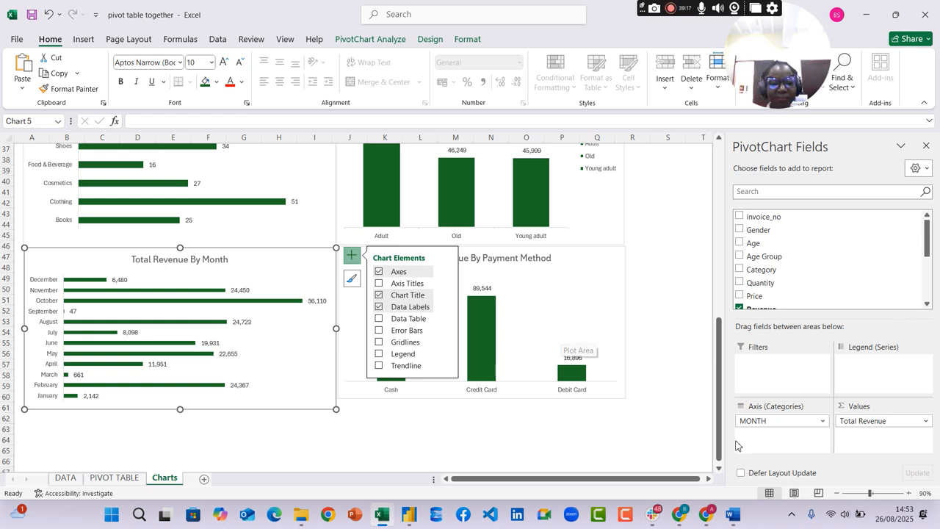
# Check the assignment questions in Word, return to the Excel workbook and compare them with the charts on the Charts sheet
pyautogui.click(733, 515)
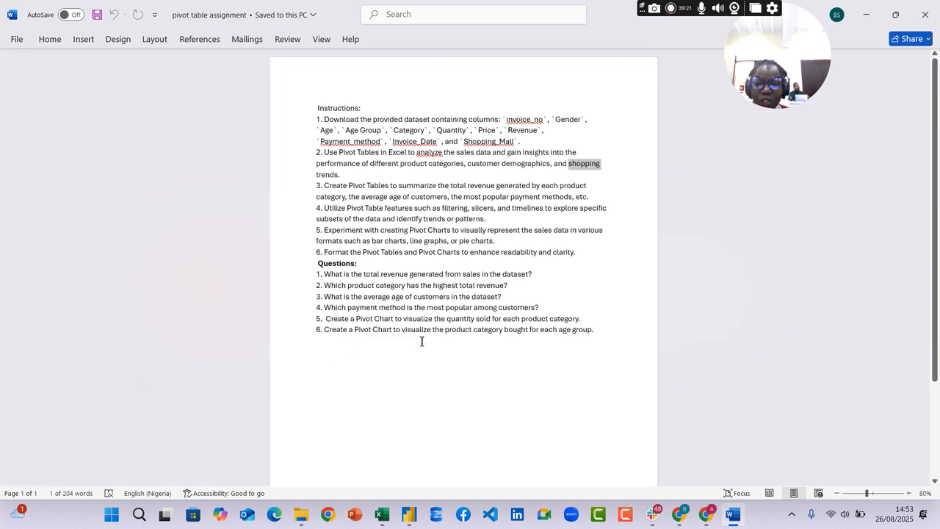
pyautogui.hotkey('alt', 'Tab')
pyautogui.scroll(-1, 330, 404)
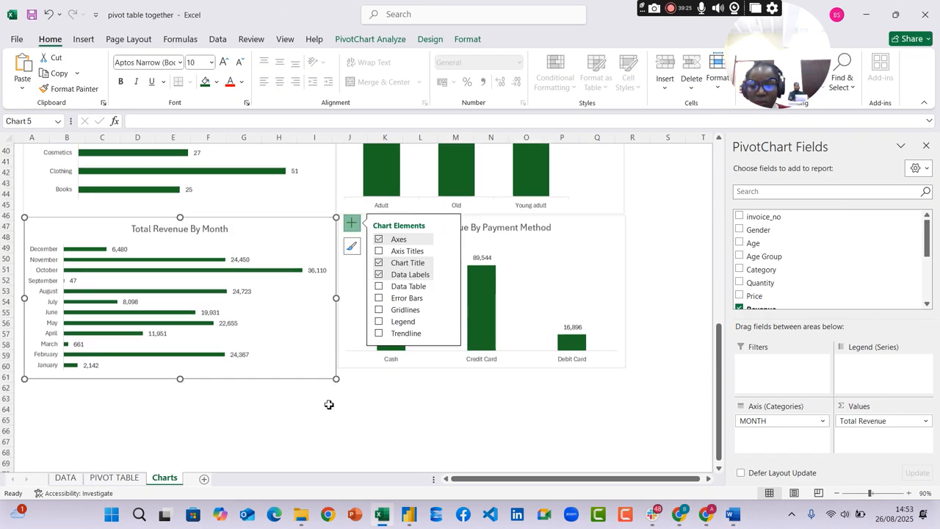
pyautogui.scroll(4, 269, 406)
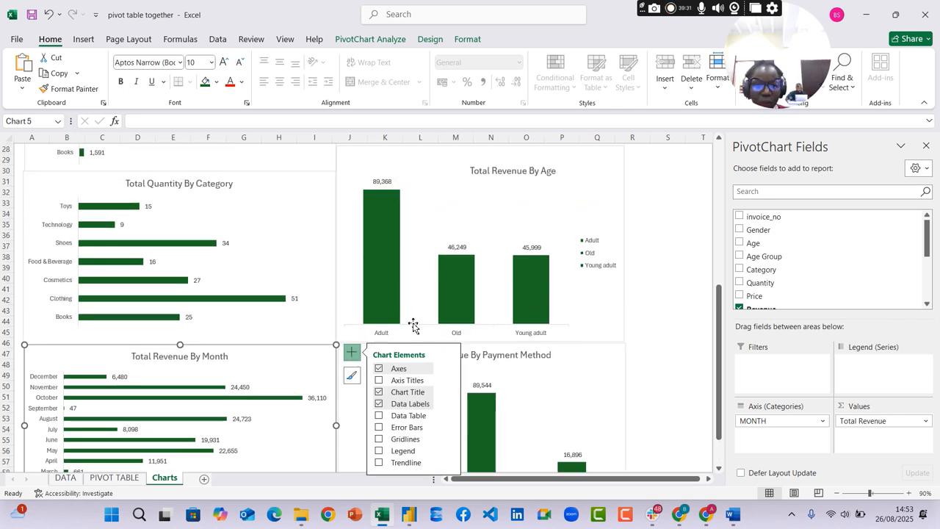
pyautogui.scroll(-2, 413, 307)
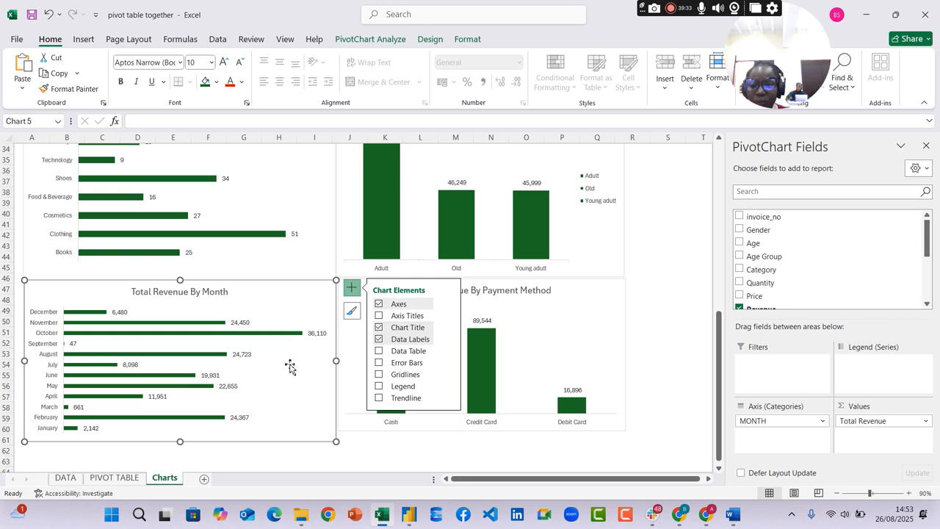
# On the PIVOT TABLE sheet, copy the payment method pivot table and paste the copy at cell J26
pyautogui.click(123, 477)
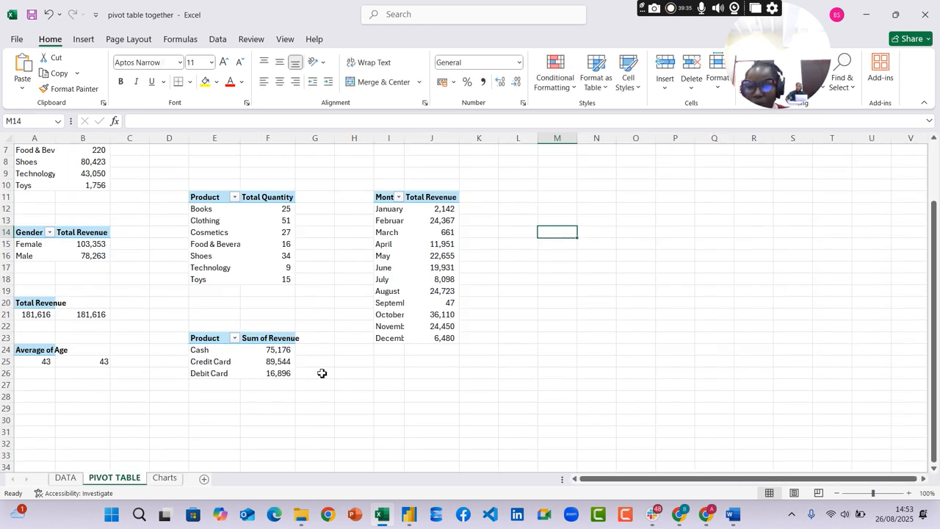
pyautogui.moveTo(199, 337); pyautogui.dragTo(277, 380)
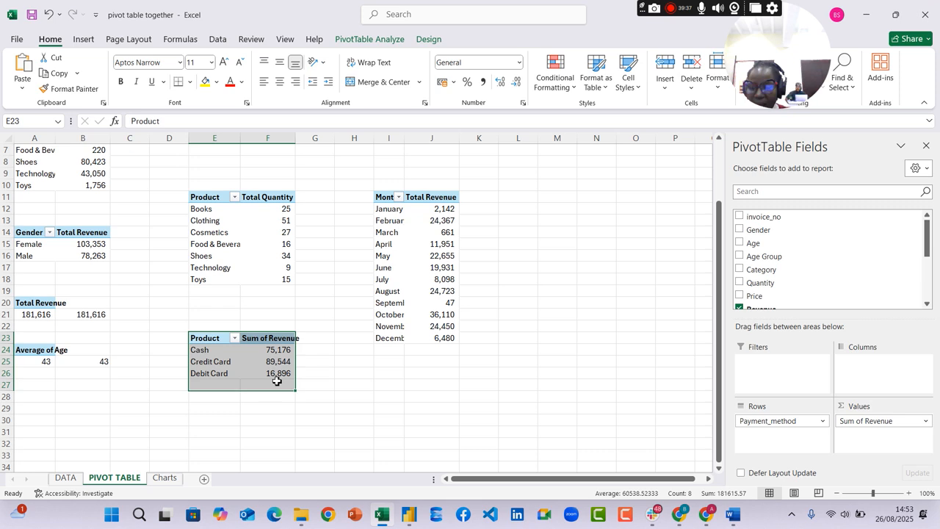
pyautogui.hotkey('ctrl', 'c')
pyautogui.click(422, 373)
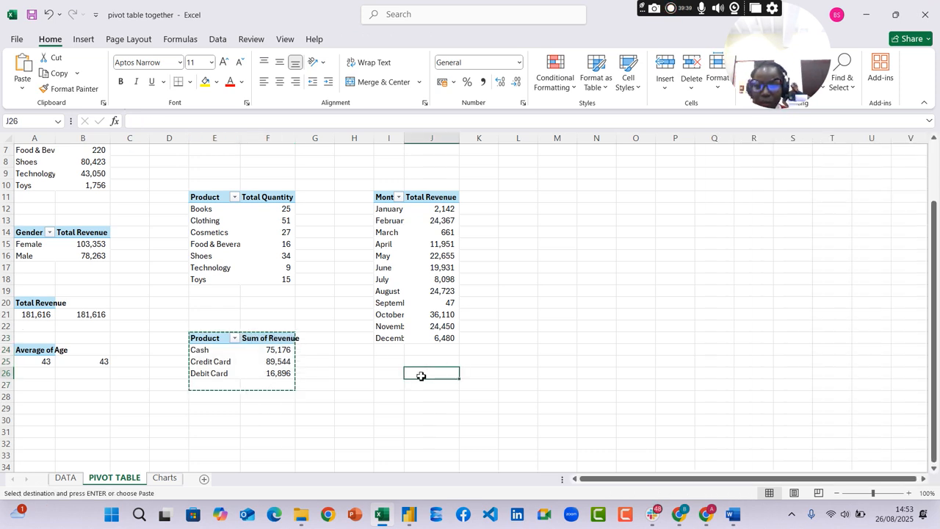
pyautogui.hotkey('ctrl', 'v')
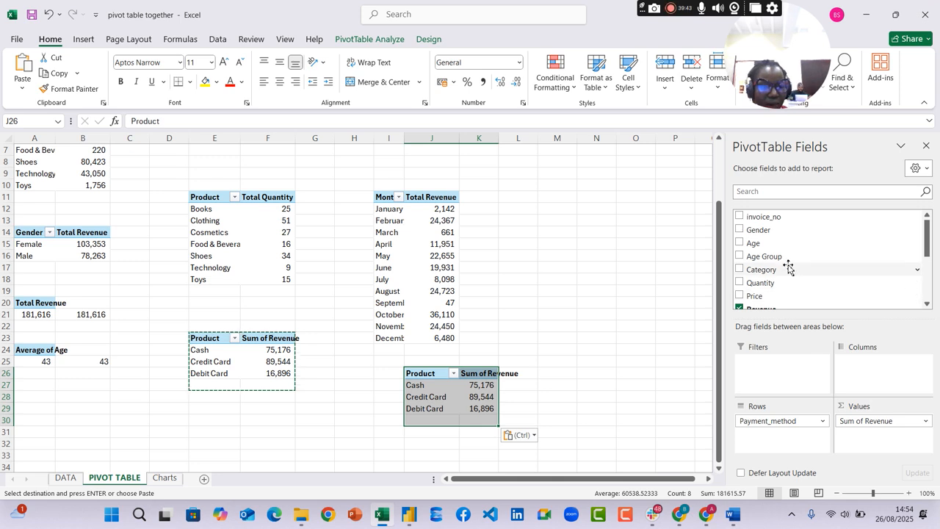
# Rebuild the pasted pivot table with Category as rows and Count of Age Group as values, removing Payment_method and Sum of Revenue
pyautogui.scroll(-2, 788, 269)
pyautogui.moveTo(905, 421); pyautogui.dragTo(667, 317)
pyautogui.moveTo(764, 227); pyautogui.dragTo(878, 443)
pyautogui.moveTo(798, 421); pyautogui.dragTo(723, 324)
pyautogui.scroll(2, 819, 241)
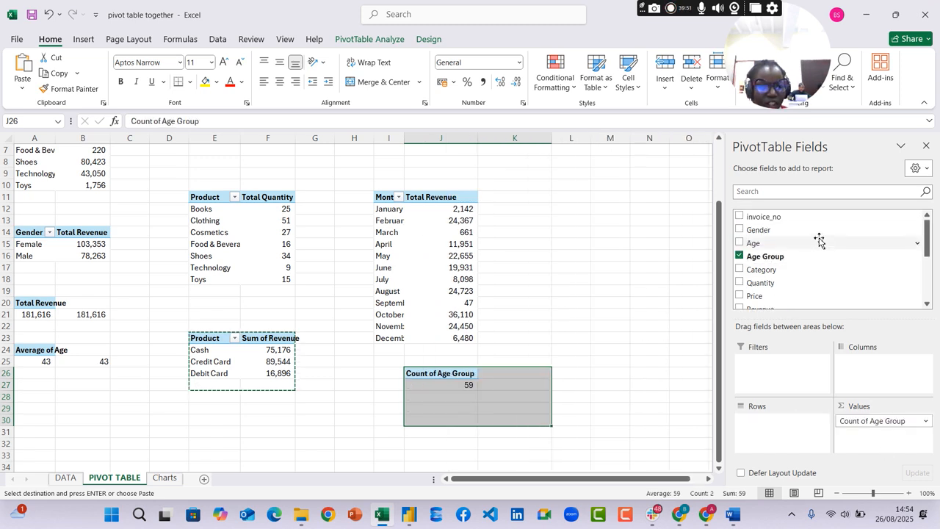
pyautogui.scroll(-4, 762, 221)
pyautogui.moveTo(762, 214); pyautogui.dragTo(773, 421)
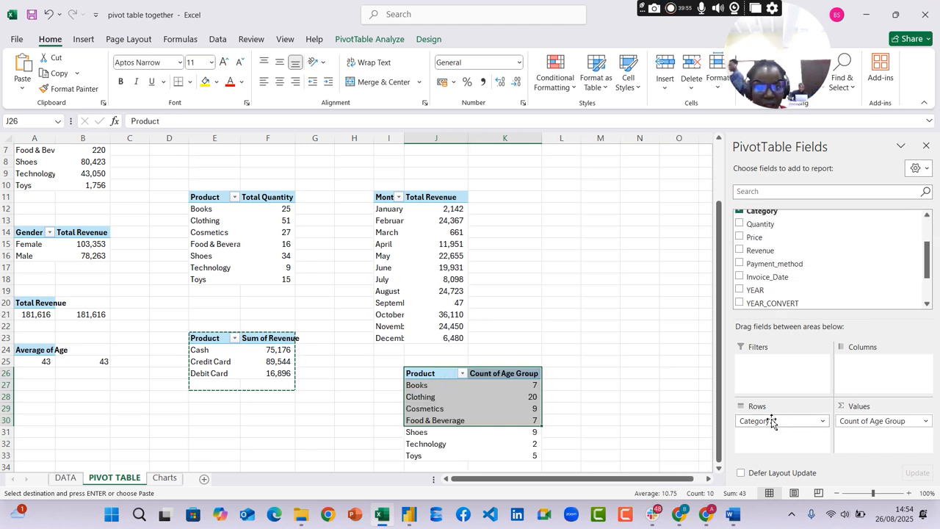
# Refresh all pivot tables in the workbook and check the Charts sheet
pyautogui.scroll(-2, 527, 343)
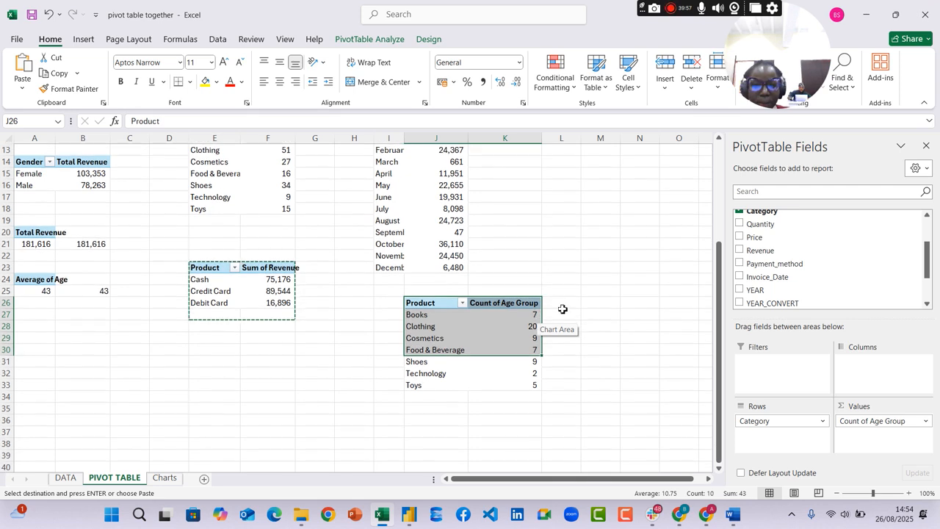
pyautogui.click(508, 303)
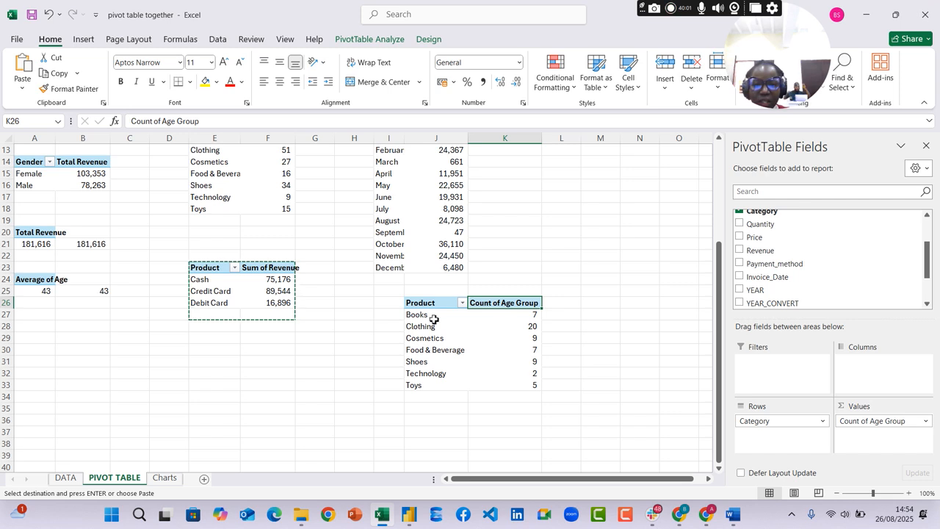
pyautogui.click(479, 337)
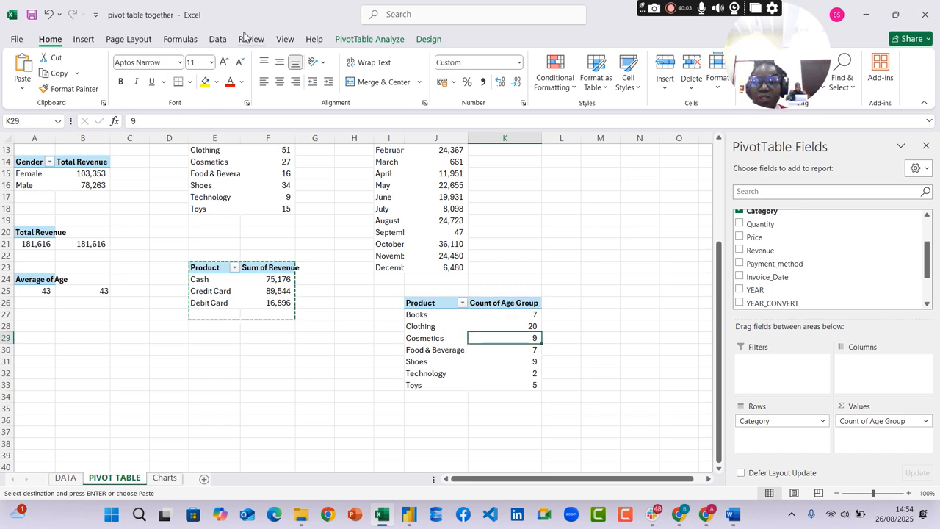
pyautogui.click(218, 39)
pyautogui.click(237, 86)
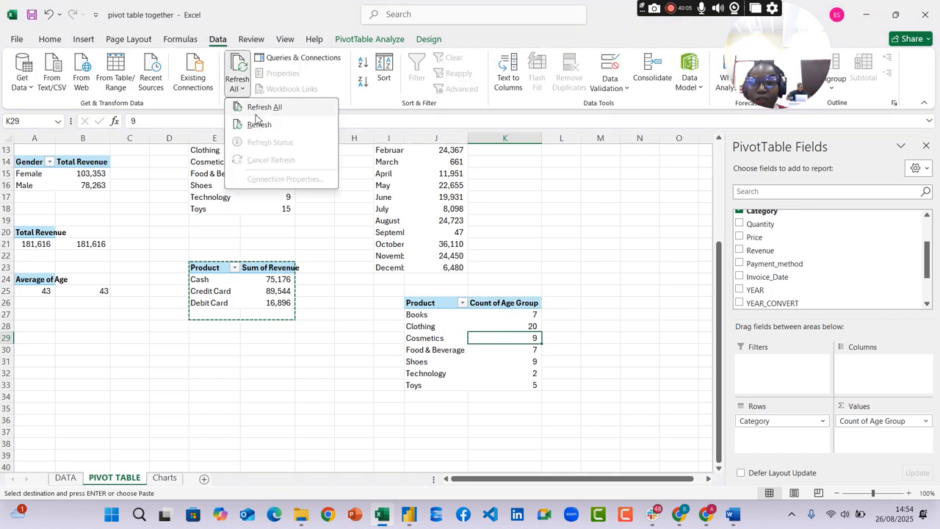
pyautogui.click(259, 107)
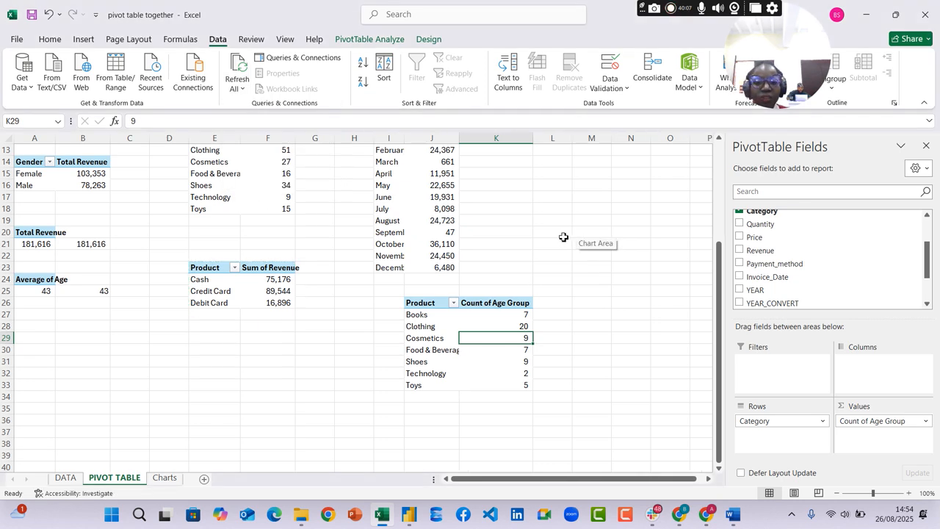
pyautogui.click(165, 478)
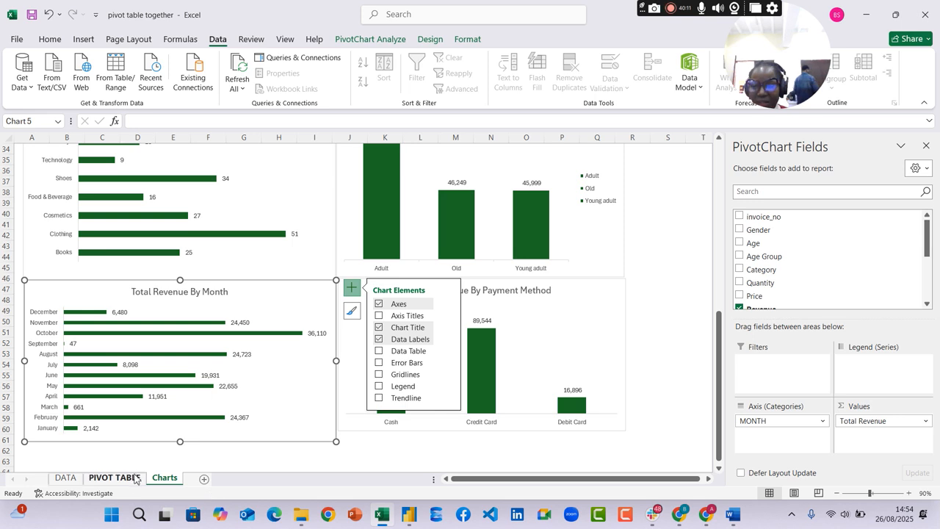
# On the PIVOT TABLE sheet, insert a clustered bar PivotChart from the Category and Count of Age Group pivot table and enlarge it
pyautogui.click(125, 477)
pyautogui.moveTo(495, 315); pyautogui.dragTo(431, 303)
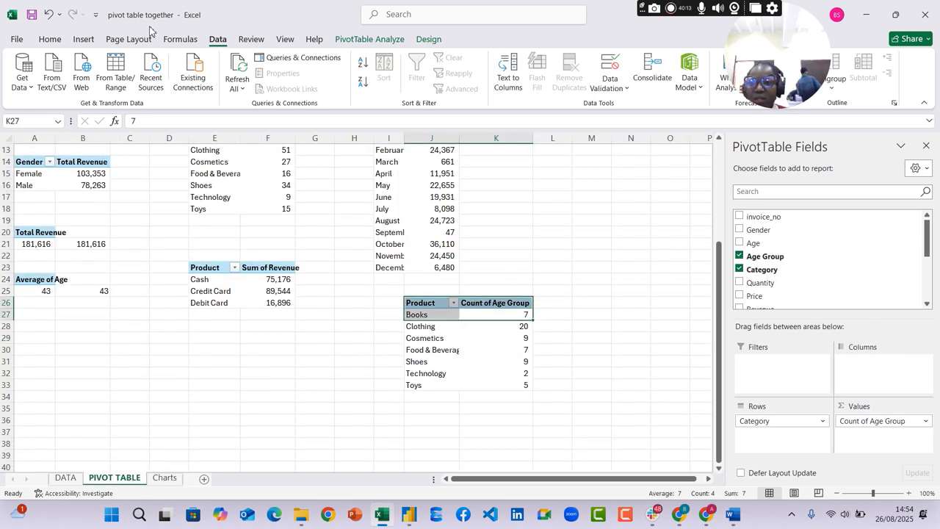
pyautogui.click(85, 39)
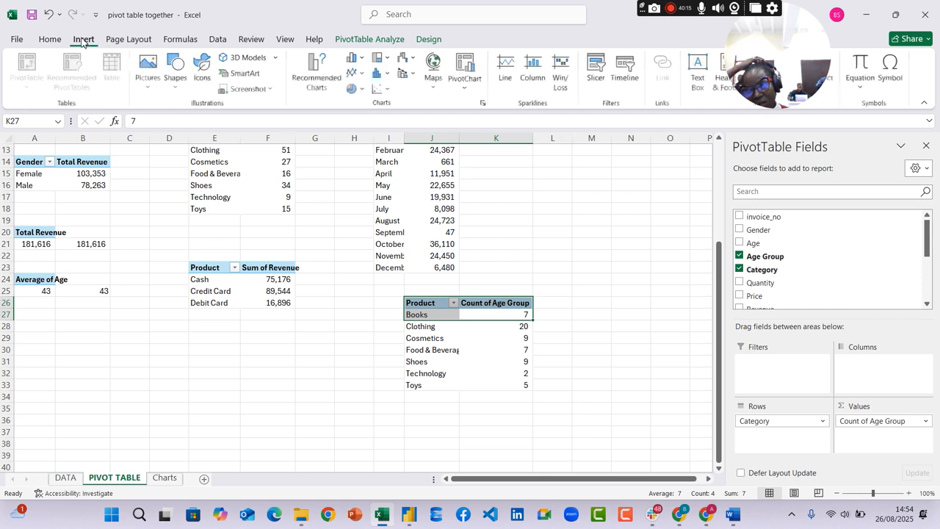
pyautogui.click(335, 84)
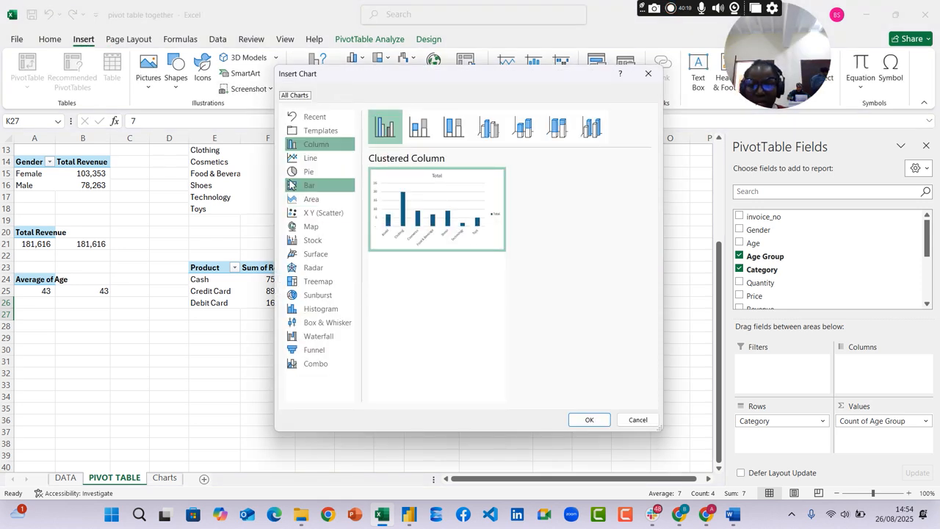
pyautogui.click(301, 185)
pyautogui.click(589, 419)
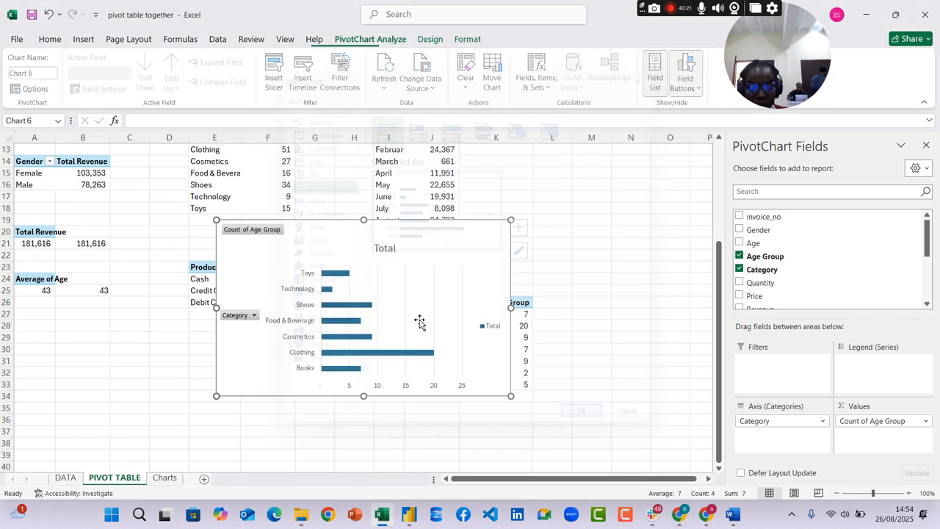
pyautogui.moveTo(511, 221); pyautogui.dragTo(555, 195)
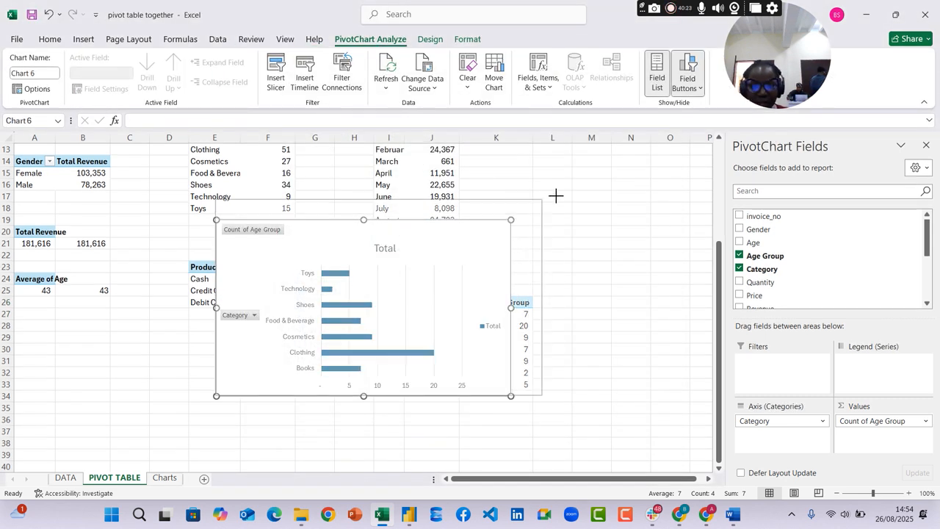
# Hide all field buttons on the new bar chart, delete its gridlines, legend and value axis, and add data labels
pyautogui.click(684, 87)
pyautogui.click(714, 197)
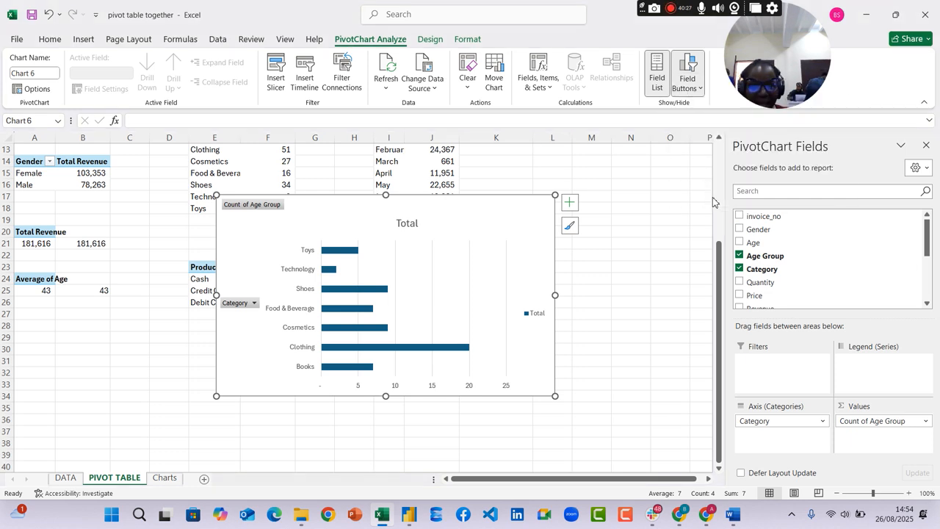
pyautogui.click(462, 236)
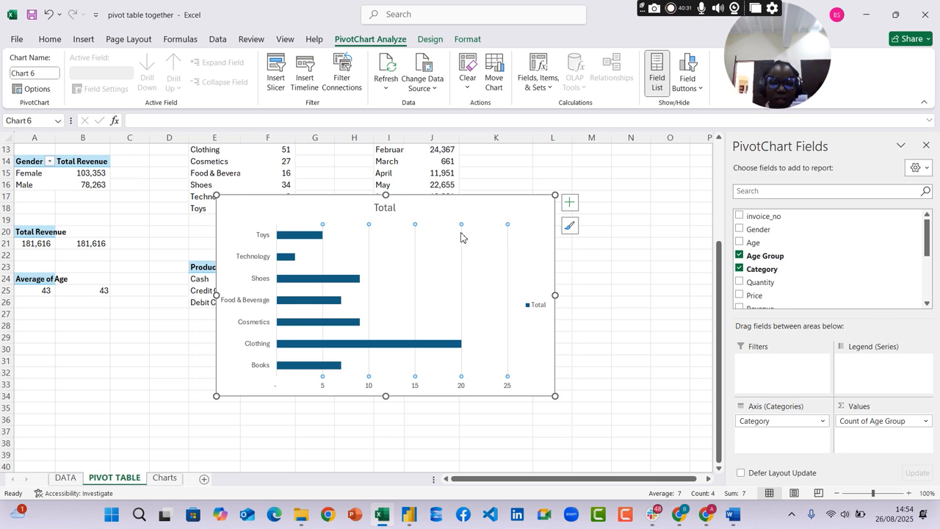
pyautogui.press('Delete')
pyautogui.click(539, 306)
pyautogui.press('Delete')
pyautogui.click(541, 388)
pyautogui.press('Delete')
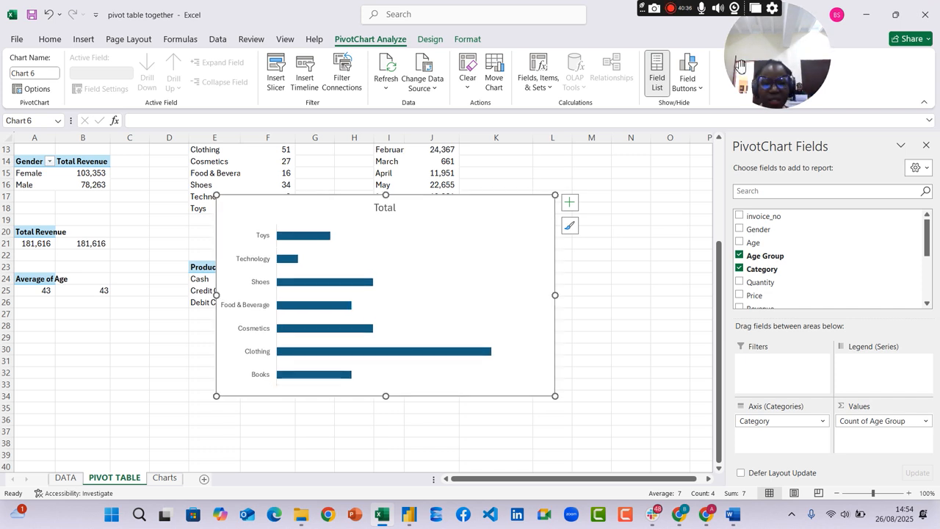
pyautogui.click(569, 202)
pyautogui.click(596, 254)
# Replace the bar chart's title with "Age Group By Category"
pyautogui.click(390, 210)
pyautogui.click(394, 208)
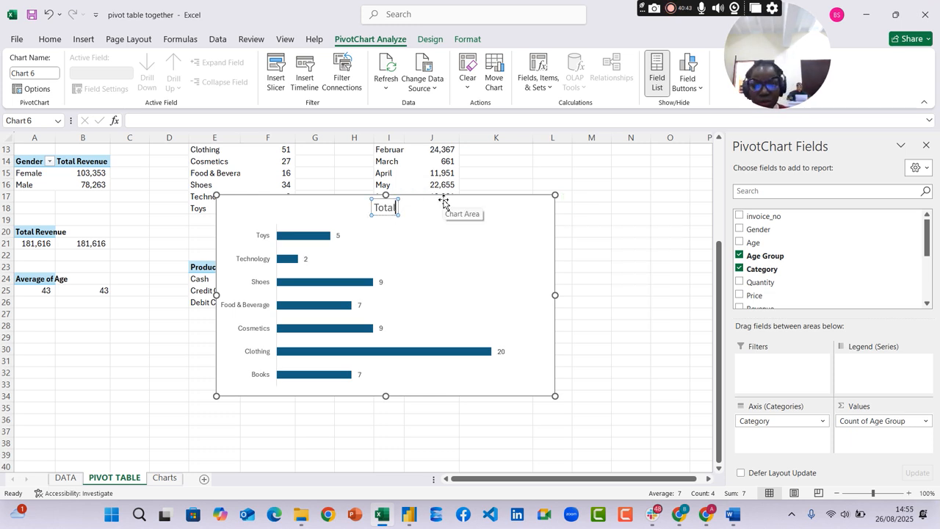
pyautogui.press('BackSpace')
pyautogui.press('BackSpace')
pyautogui.press('BackSpace')
pyautogui.press('BackSpace')
pyautogui.press('BackSpace')
pyautogui.write('A')
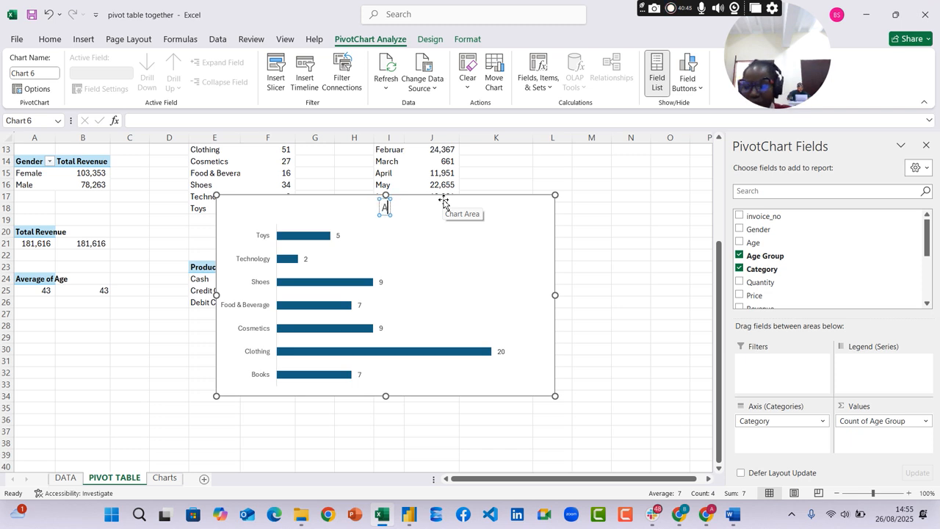
pyautogui.write('ge r')
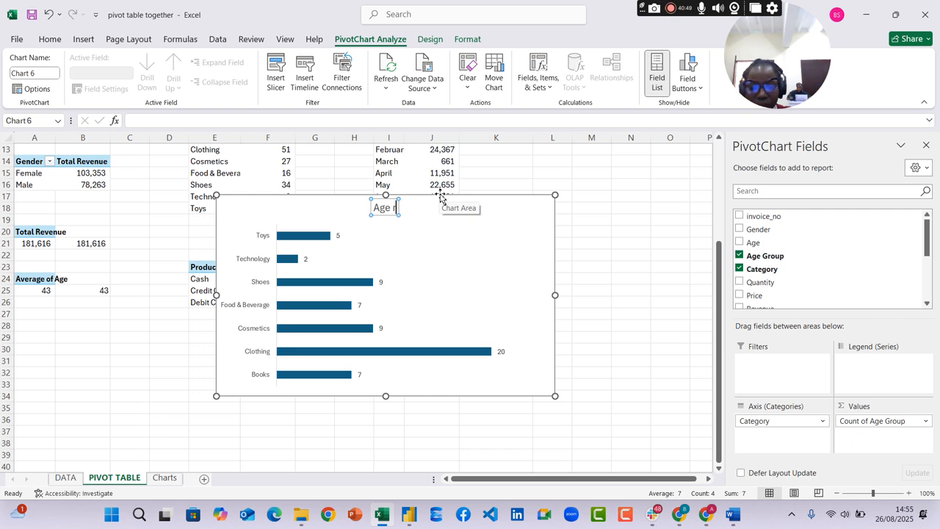
pyautogui.press('BackSpace')
pyautogui.write('Gro')
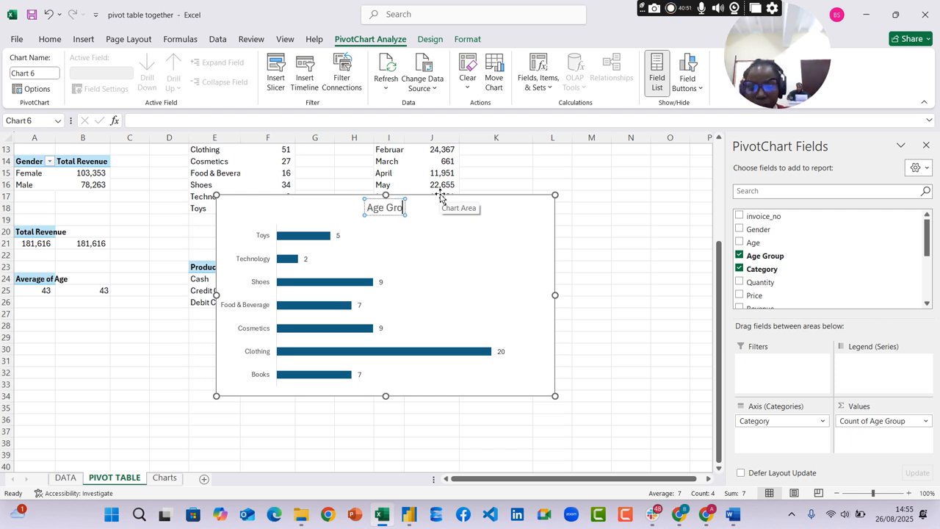
pyautogui.write('up By Category')
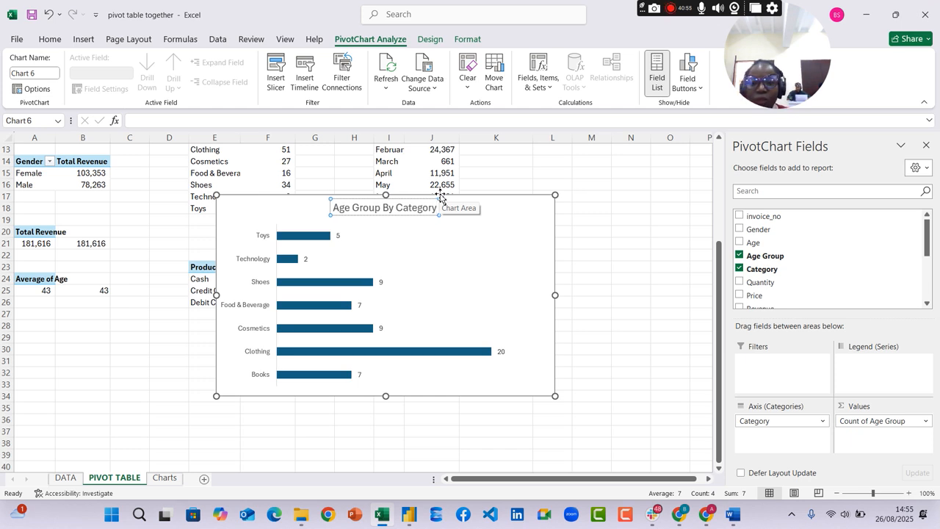
# Reword the bar chart's title to "Product Categor by"
pyautogui.click(397, 208)
pyautogui.press('BackSpace')
pyautogui.press('BackSpace')
pyautogui.press('BackSpace')
pyautogui.press('BackSpace')
pyautogui.press('BackSpace')
pyautogui.press('BackSpace')
pyautogui.press('BackSpace')
pyautogui.press('BackSpace')
pyautogui.press('BackSpace')
pyautogui.press('BackSpace')
pyautogui.press('BackSpace')
pyautogui.press('BackSpace')
pyautogui.press('BackSpace')
pyautogui.write('Product')
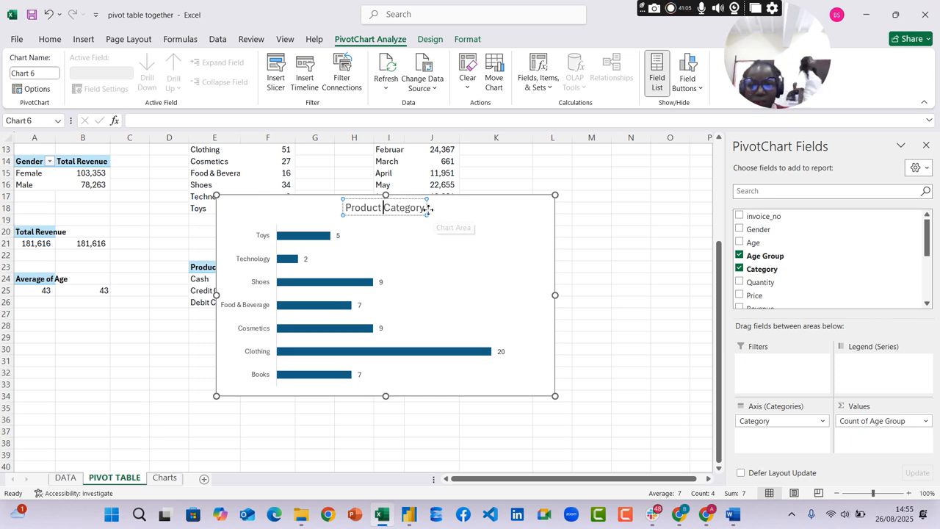
pyautogui.click(424, 206)
pyautogui.write('by')
pyautogui.press('BackSpace')
pyautogui.press('BackSpace')
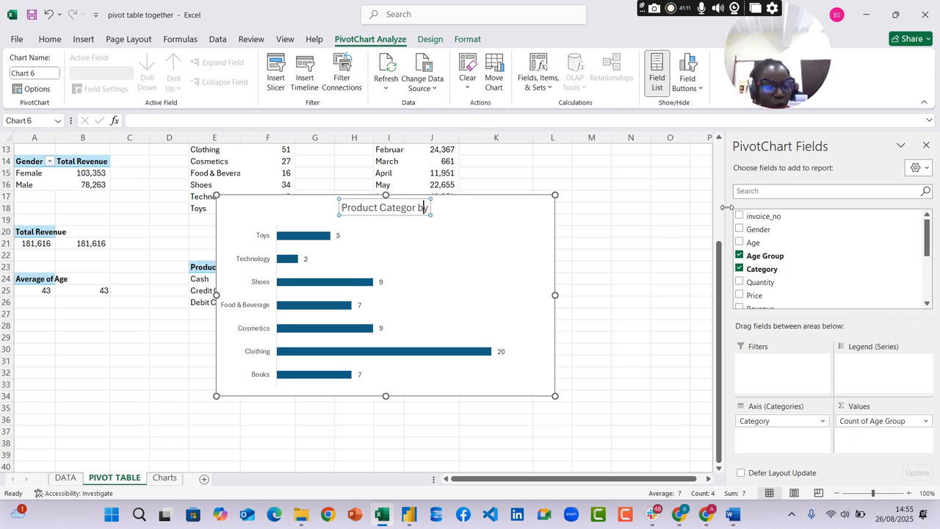
# Open the value field settings for Count of Age Group and look through the available summary calculations
pyautogui.click(926, 421)
pyautogui.click(851, 407)
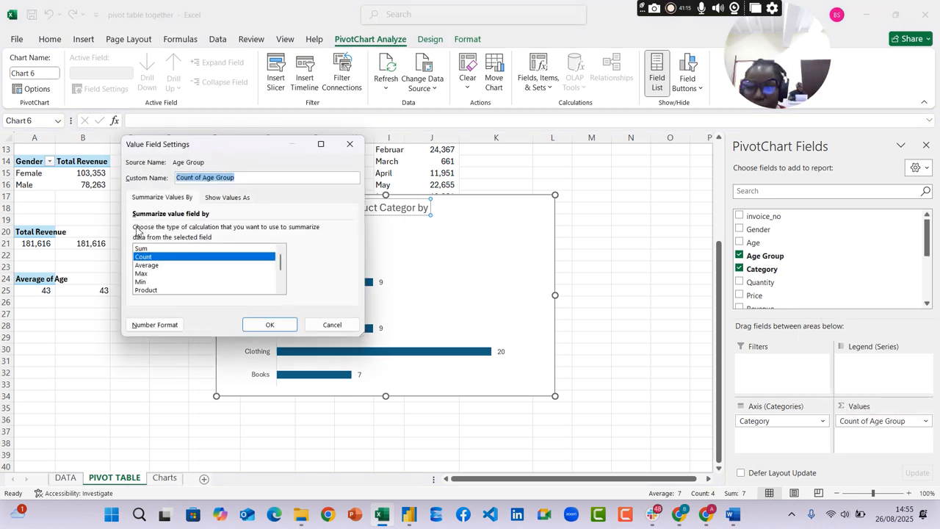
pyautogui.scroll(-2, 221, 263)
pyautogui.scroll(1, 222, 262)
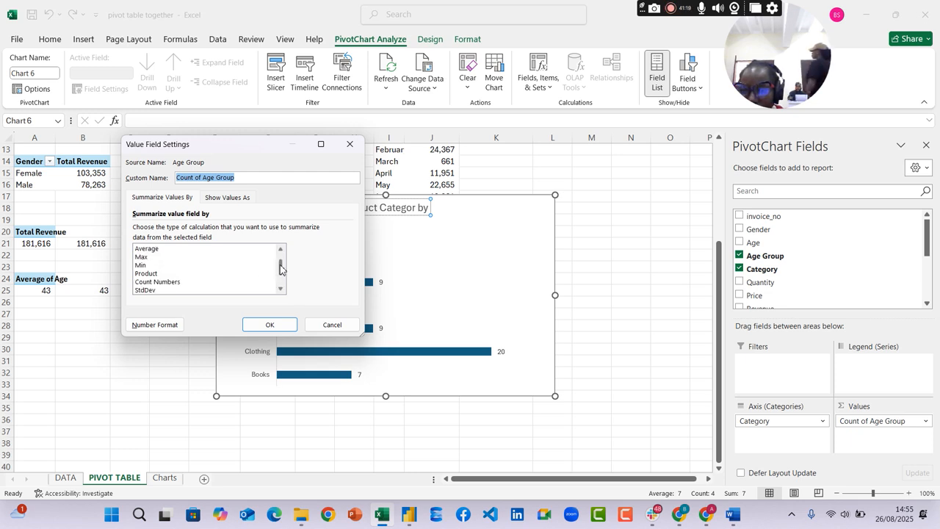
pyautogui.moveTo(279, 269); pyautogui.dragTo(282, 263)
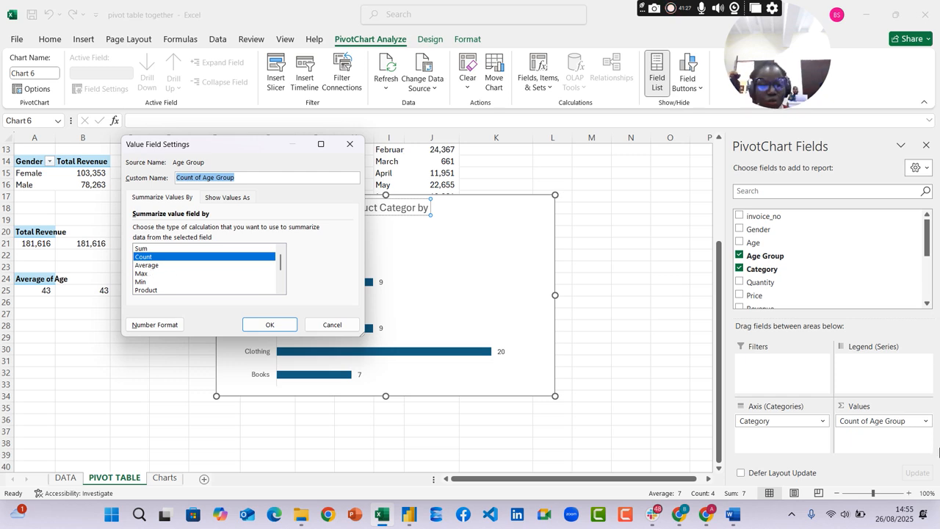
# Switch to the Google Meet call in Chrome, then open the EKITI STATE MSME ICT attendance spreadsheet
pyautogui.click(702, 513)
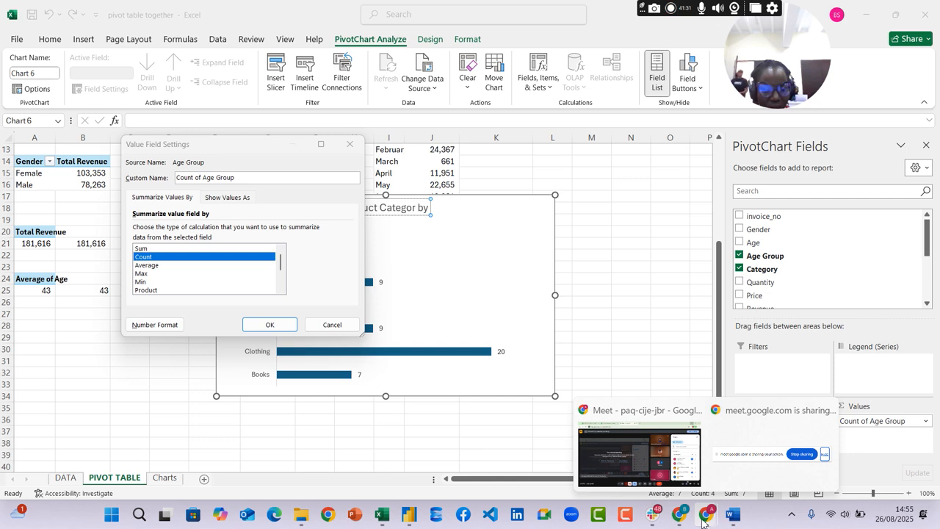
pyautogui.click(652, 450)
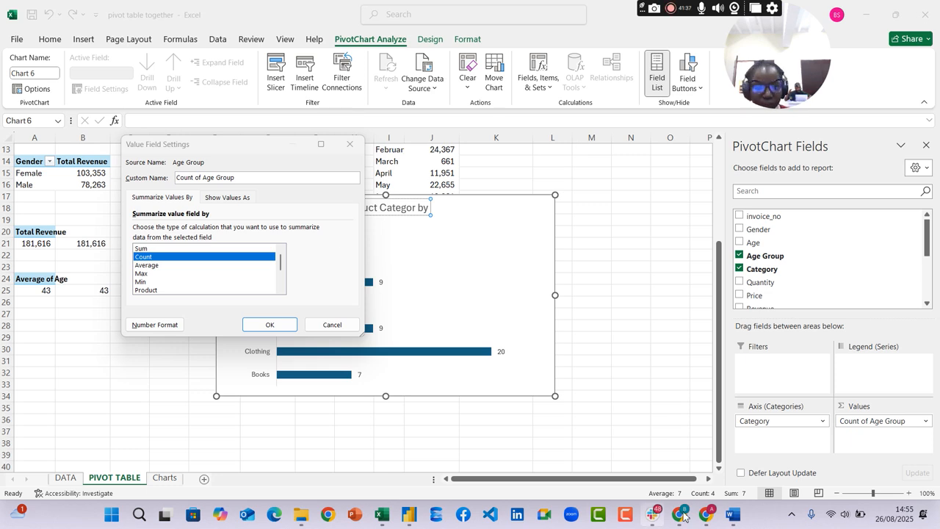
pyautogui.moveTo(706, 520)
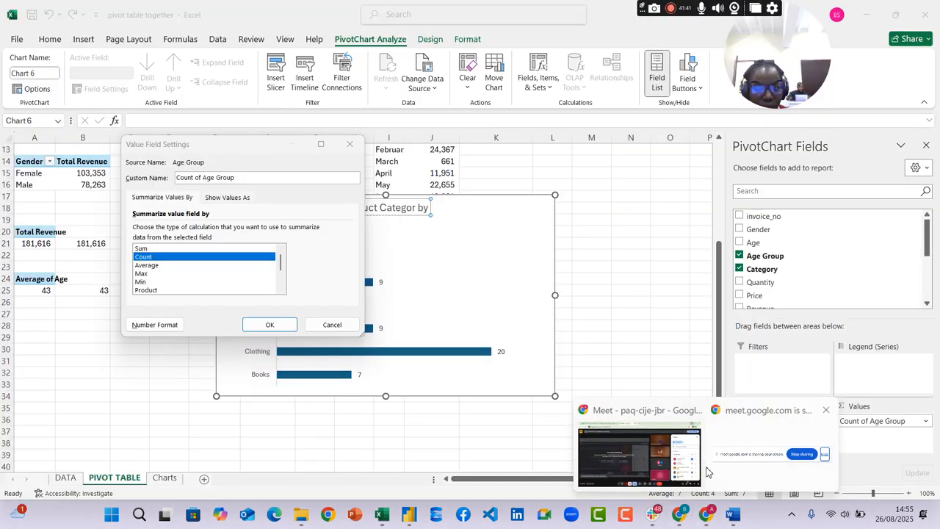
pyautogui.click(629, 440)
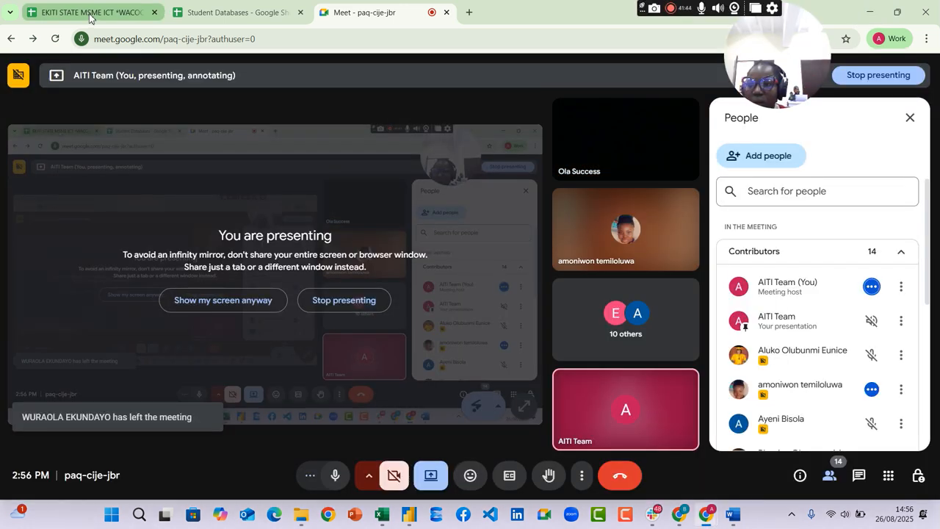
pyautogui.click(90, 15)
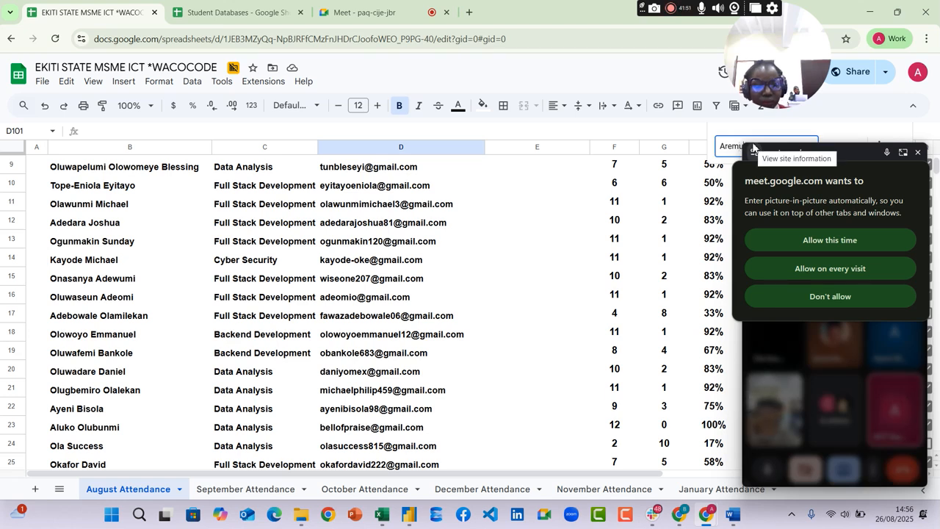
# Find the participant by name in the August Attendance sheet and mark them present for Tuesday of the third week in cell X8
pyautogui.press('BackSpace')
pyautogui.press('BackSpace')
pyautogui.press('BackSpace')
pyautogui.press('BackSpace')
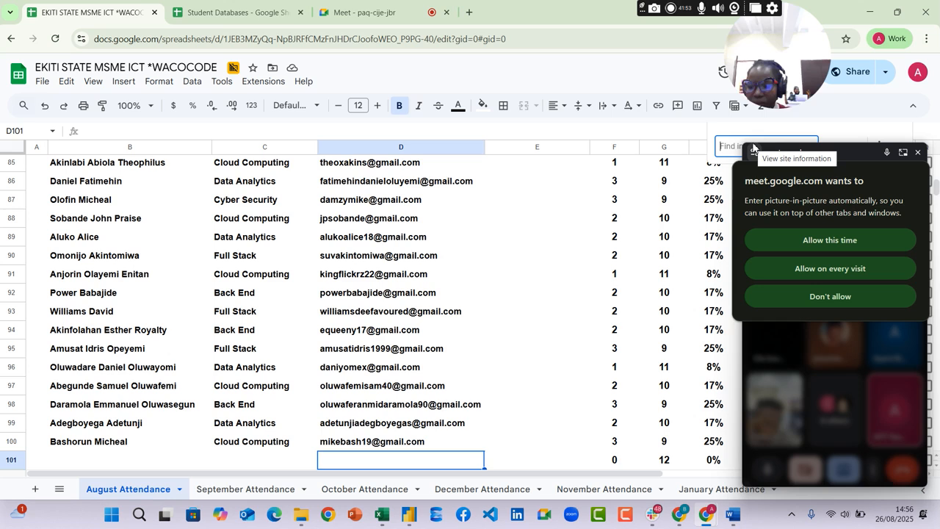
pyautogui.write('Ake')
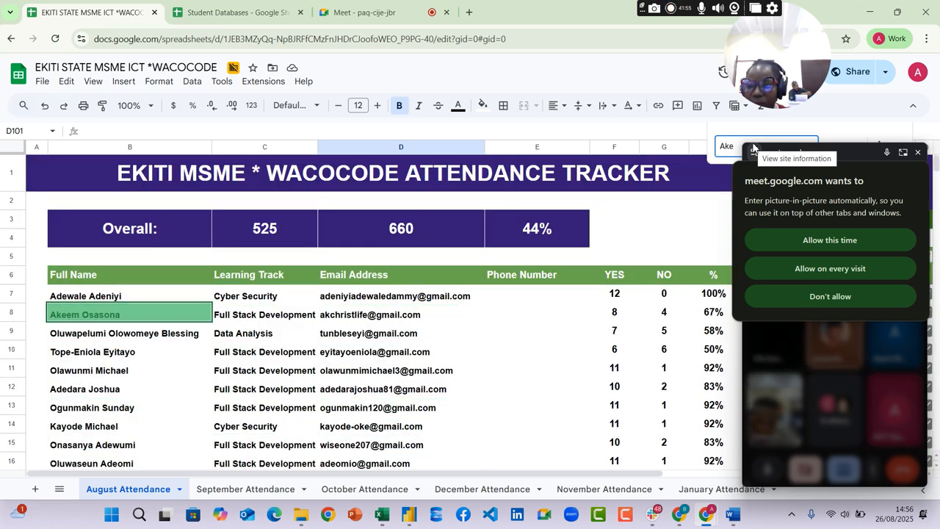
pyautogui.click(10, 314)
pyautogui.moveTo(474, 474); pyautogui.dragTo(780, 466)
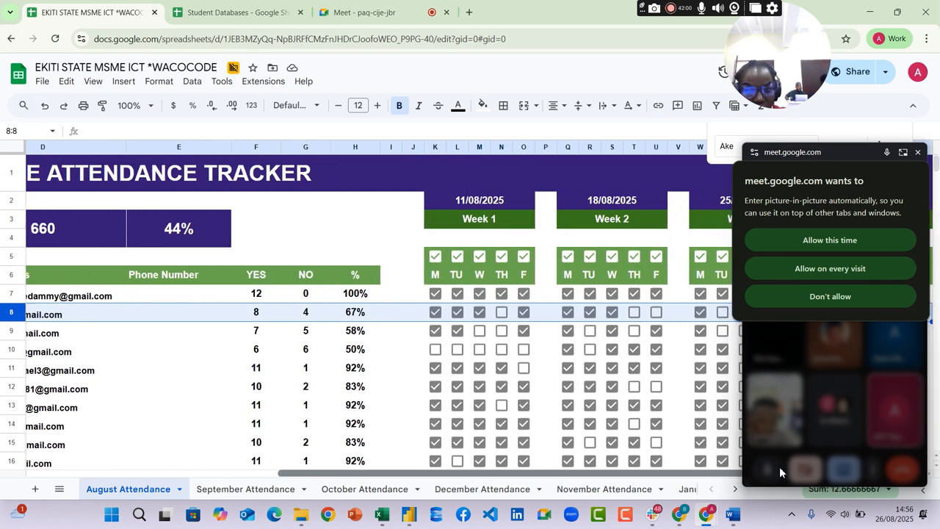
pyautogui.click(723, 314)
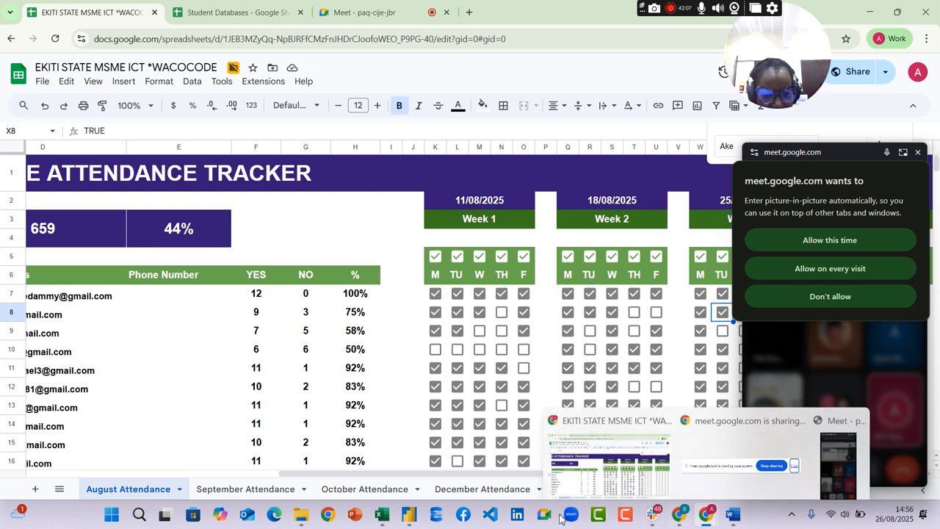
# Switch back to the Excel workbook and close the Value Field Settings dialog without changes
pyautogui.click(381, 514)
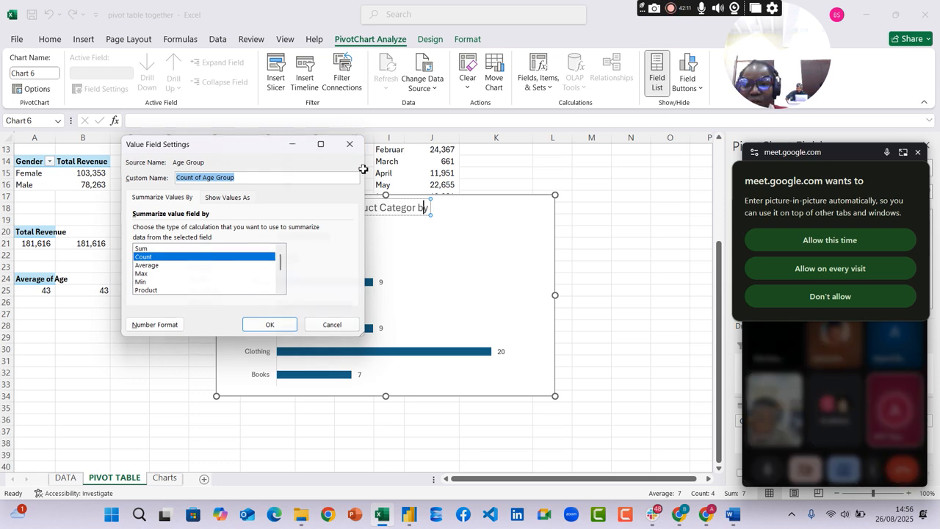
pyautogui.click(350, 144)
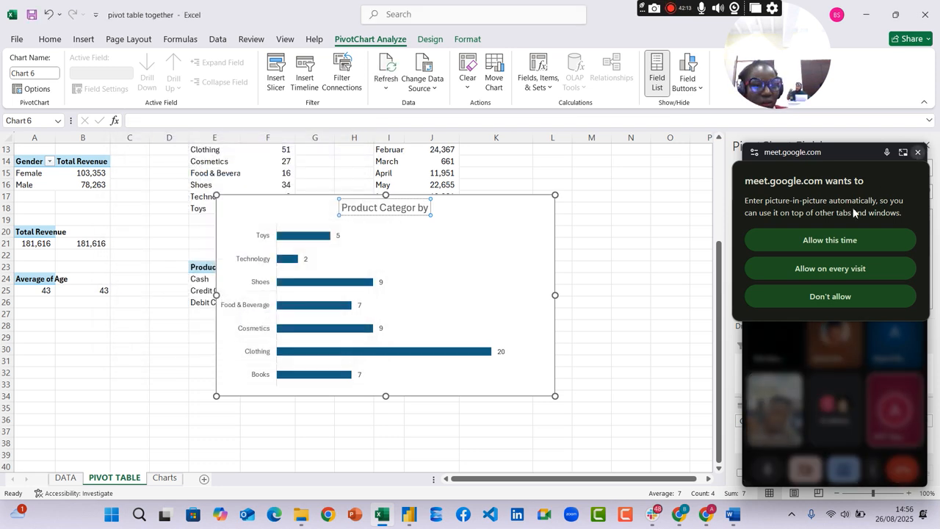
# Allow Meet's picture-in-picture for this time, send the floating window back to its browser tab and return to Excel
pyautogui.click(828, 243)
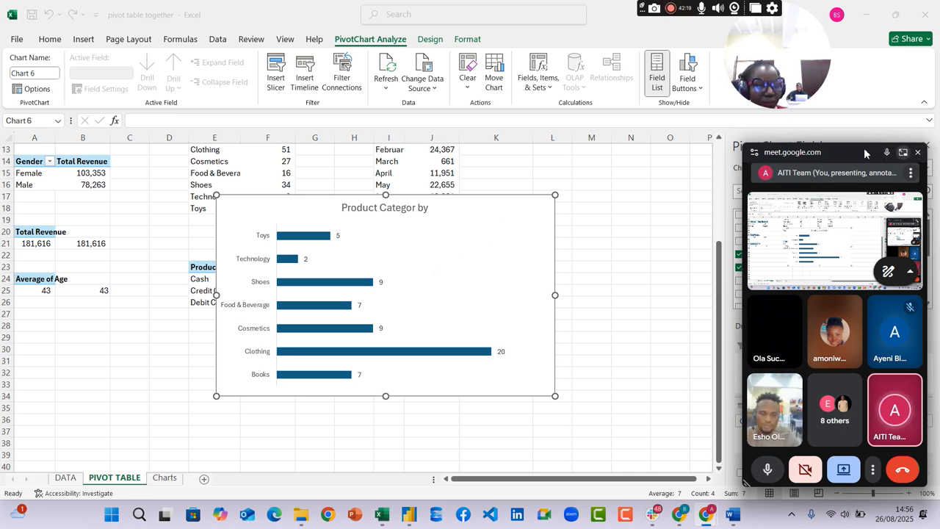
pyautogui.moveTo(833, 154); pyautogui.dragTo(521, 17)
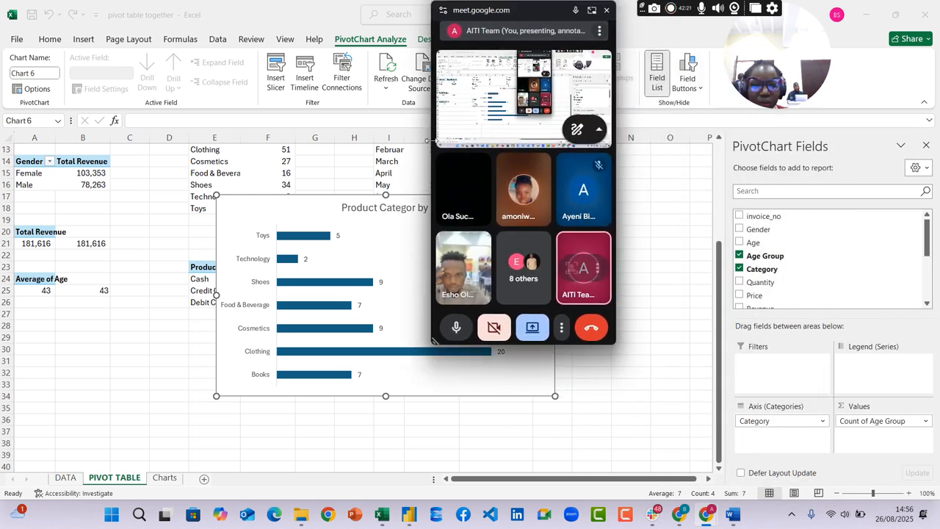
pyautogui.click(592, 10)
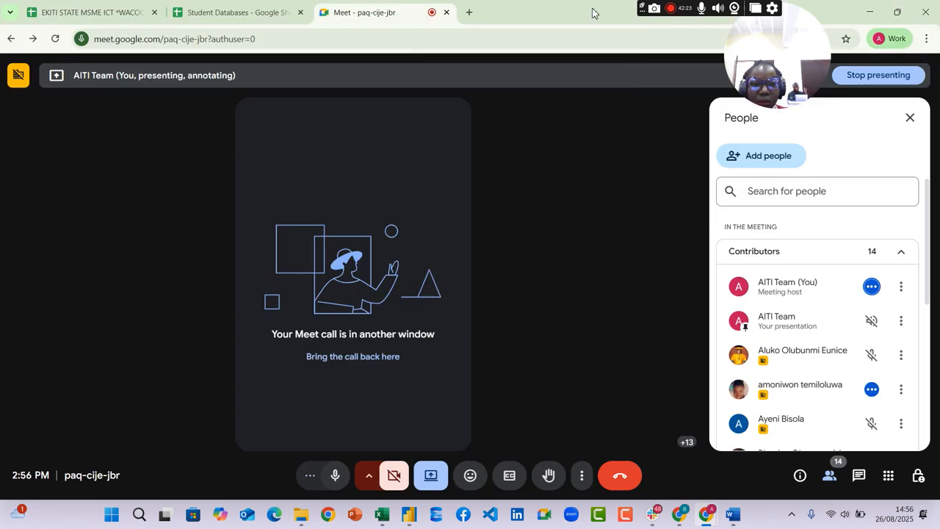
pyautogui.click(382, 514)
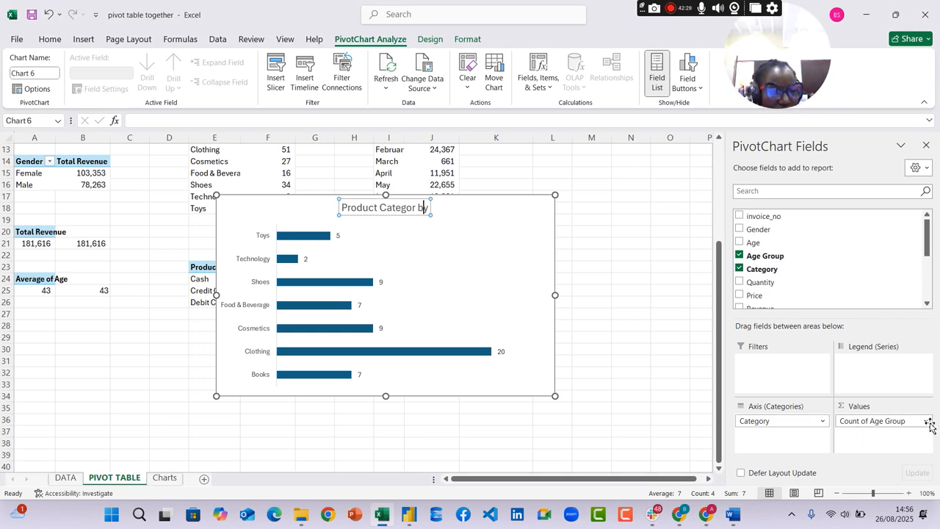
# Move Age Group from the chart's values to its axis beneath Category, and delete the pivot chart
pyautogui.moveTo(930, 425); pyautogui.dragTo(663, 357)
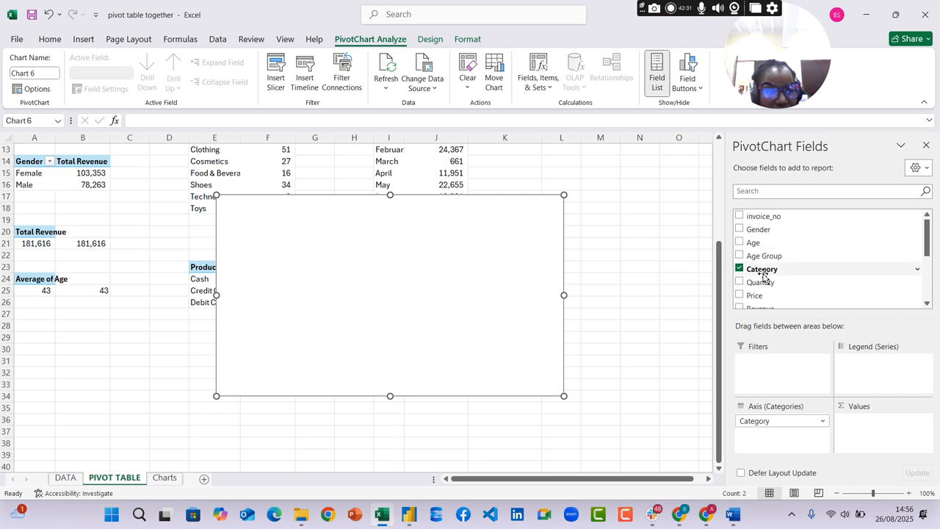
pyautogui.moveTo(765, 256); pyautogui.dragTo(774, 436)
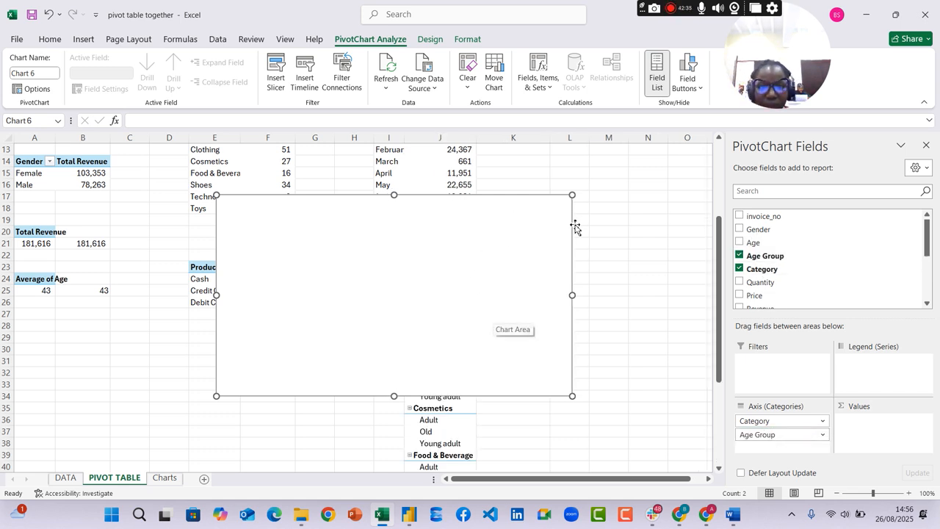
pyautogui.press('Delete')
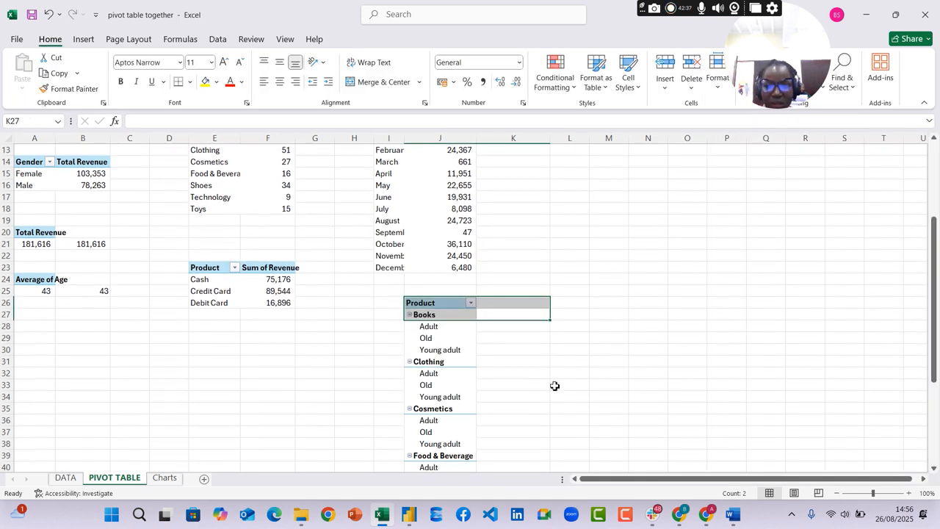
pyautogui.scroll(-2, 544, 384)
pyautogui.scroll(-5, 538, 383)
pyautogui.scroll(6, 531, 341)
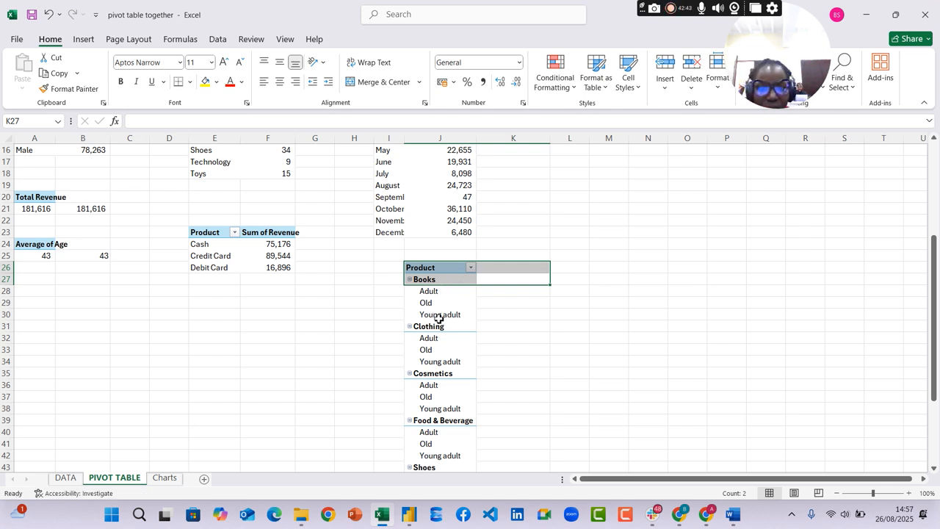
# Rearrange the pivot table at J26 so Age Group is in rows and Category is in columns
pyautogui.click(438, 316)
pyautogui.moveTo(796, 432); pyautogui.dragTo(879, 375)
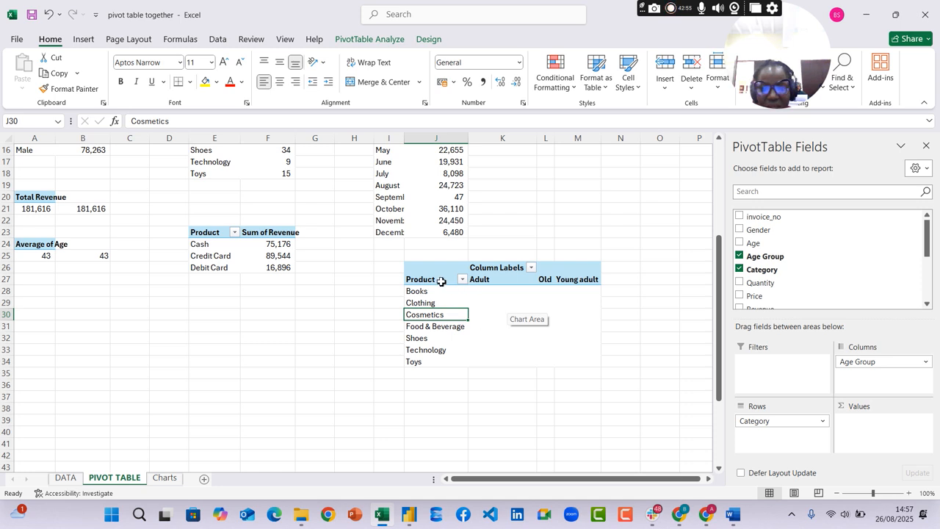
pyautogui.moveTo(756, 428); pyautogui.dragTo(933, 398)
pyautogui.moveTo(903, 361); pyautogui.dragTo(780, 423)
pyautogui.moveTo(760, 269); pyautogui.dragTo(878, 382)
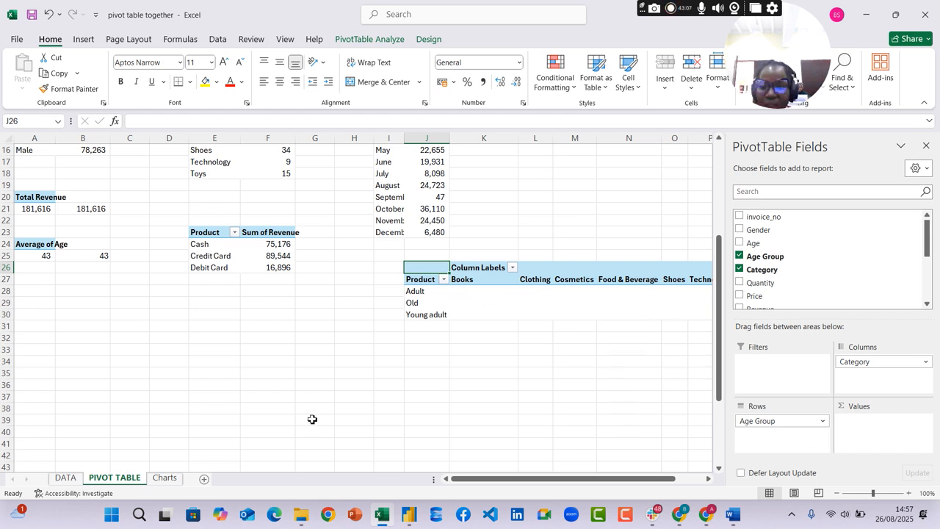
# Check the age group chart question in the Word assignment, and preview a clustered column chart of the pivot table in Excel
pyautogui.click(733, 515)
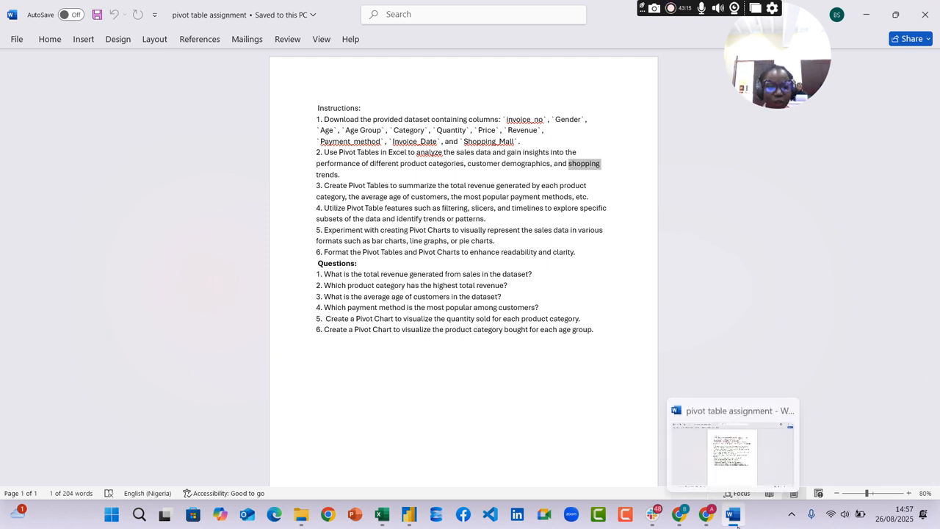
pyautogui.click(733, 515)
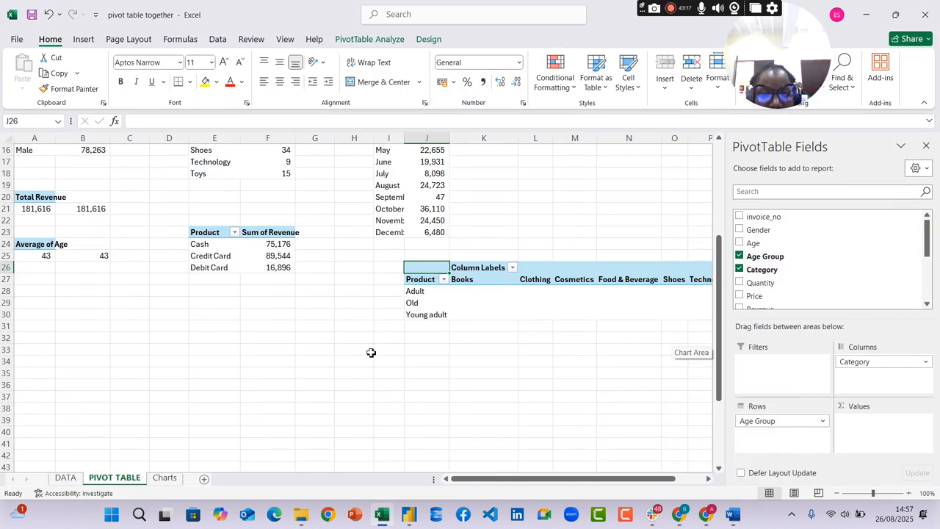
pyautogui.click(563, 280)
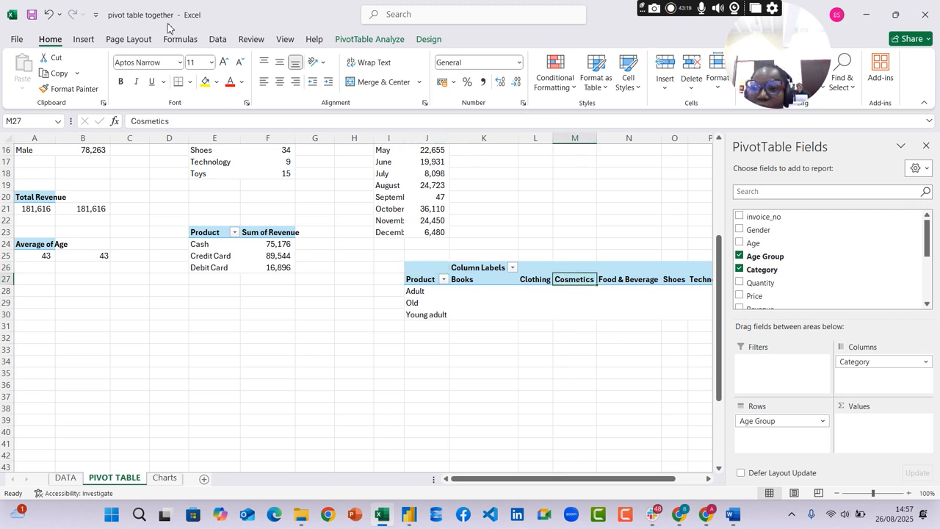
pyautogui.click(81, 39)
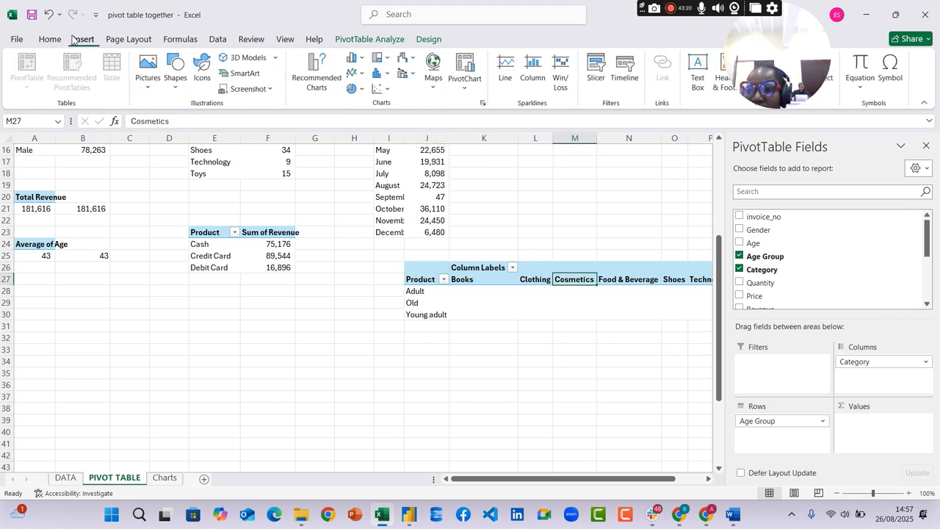
pyautogui.click(309, 68)
pyautogui.moveTo(476, 216)
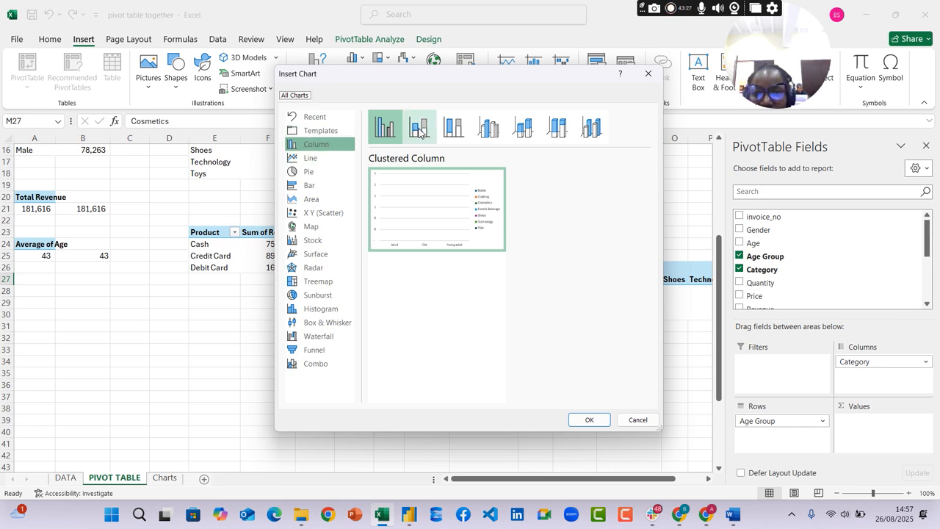
pyautogui.click(653, 72)
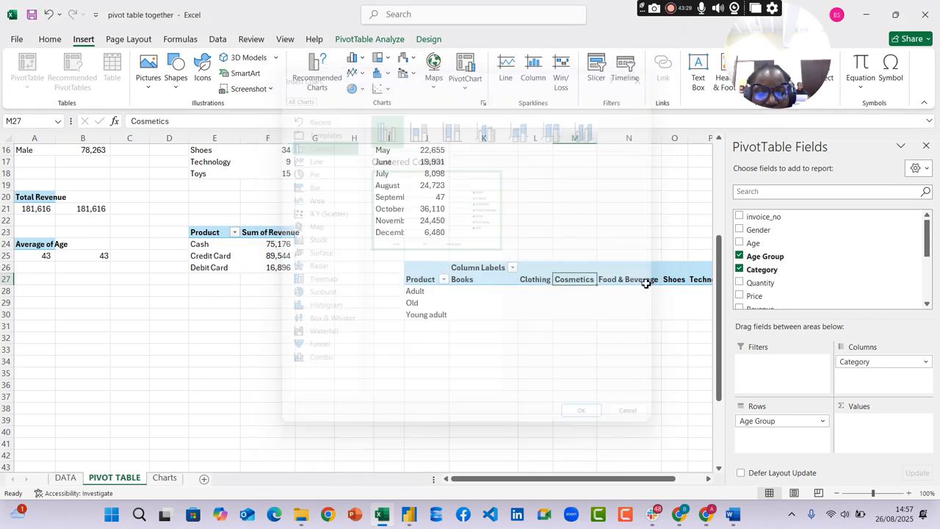
# Try Category beneath Age Group in the pivot rows with a column chart preview, and remove Category from the table
pyautogui.moveTo(882, 367); pyautogui.dragTo(797, 439)
pyautogui.click(442, 306)
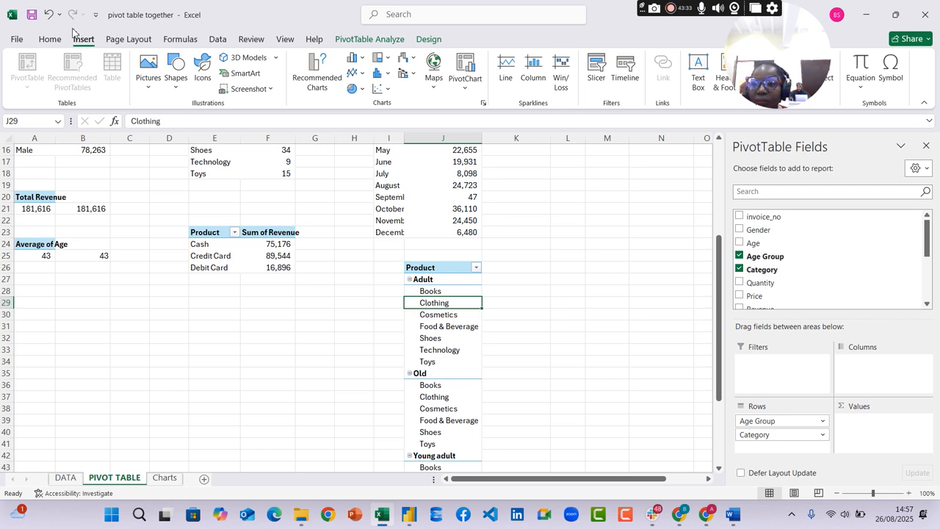
pyautogui.click(307, 72)
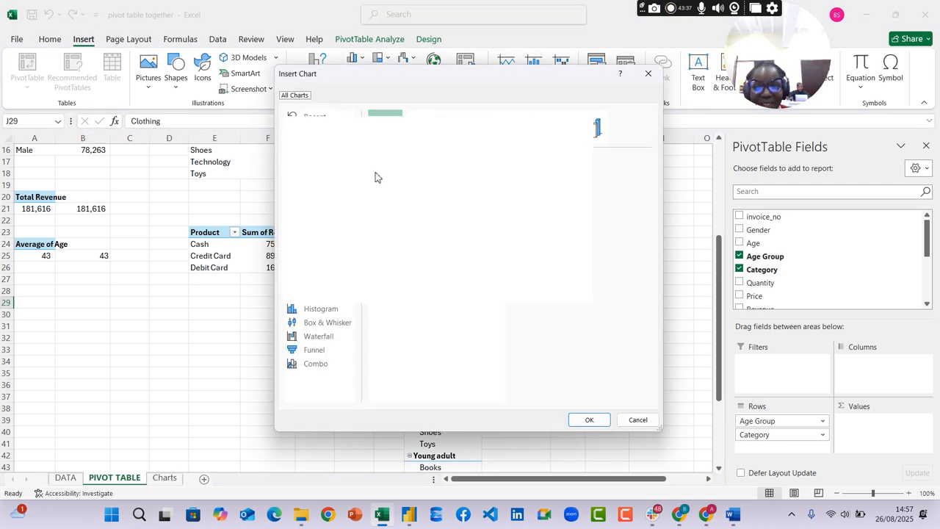
pyautogui.click(649, 74)
pyautogui.moveTo(821, 434); pyautogui.dragTo(791, 412)
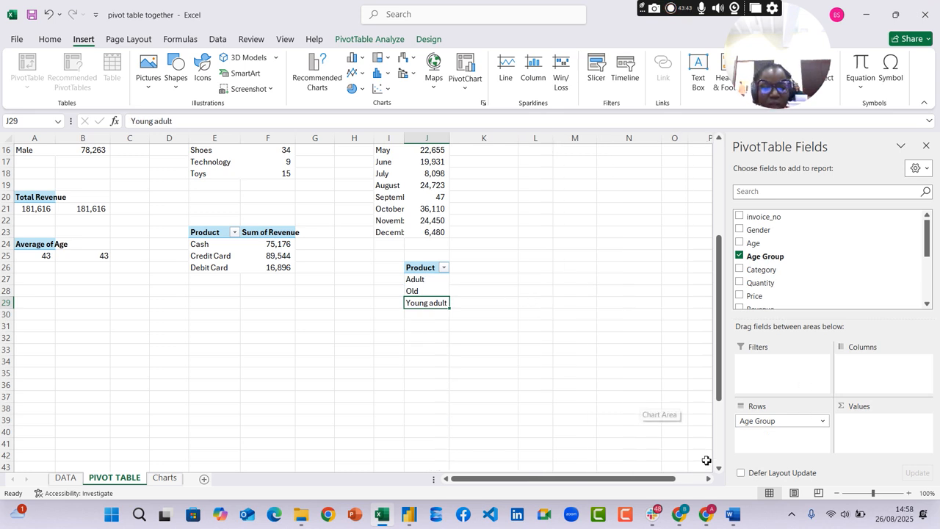
# Recheck question 6 in Word, and rebuild the Excel pivot table with Category in rows and Count of Age Group in values
pyautogui.click(732, 514)
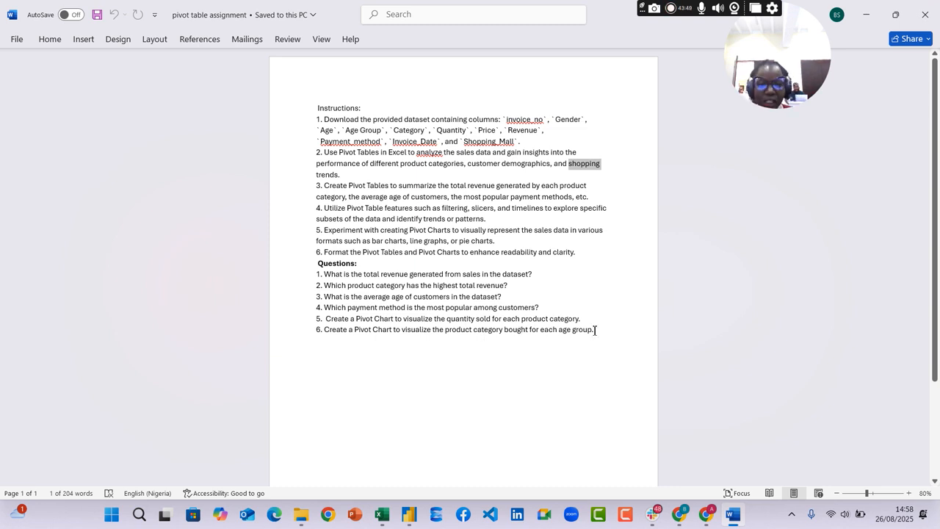
pyautogui.click(733, 514)
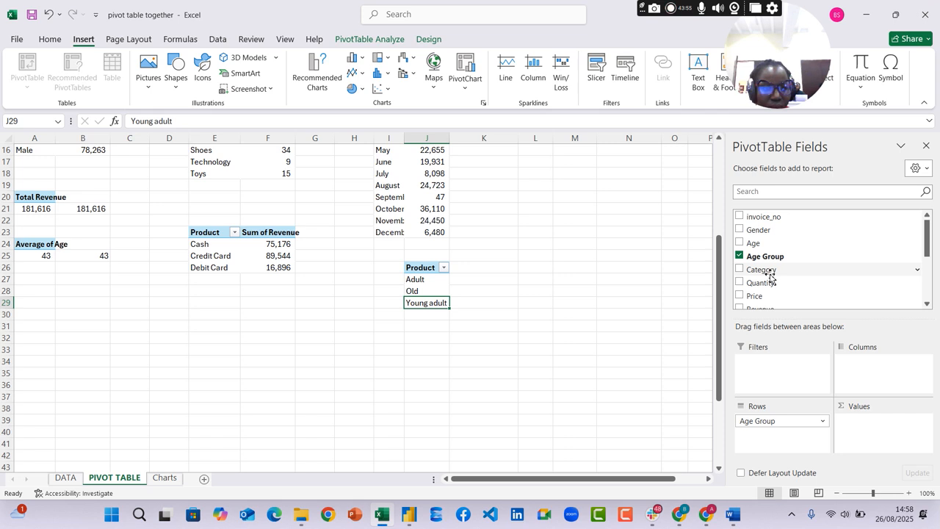
pyautogui.moveTo(768, 257); pyautogui.dragTo(894, 434)
pyautogui.moveTo(768, 419); pyautogui.dragTo(727, 411)
pyautogui.moveTo(774, 271); pyautogui.dragTo(771, 421)
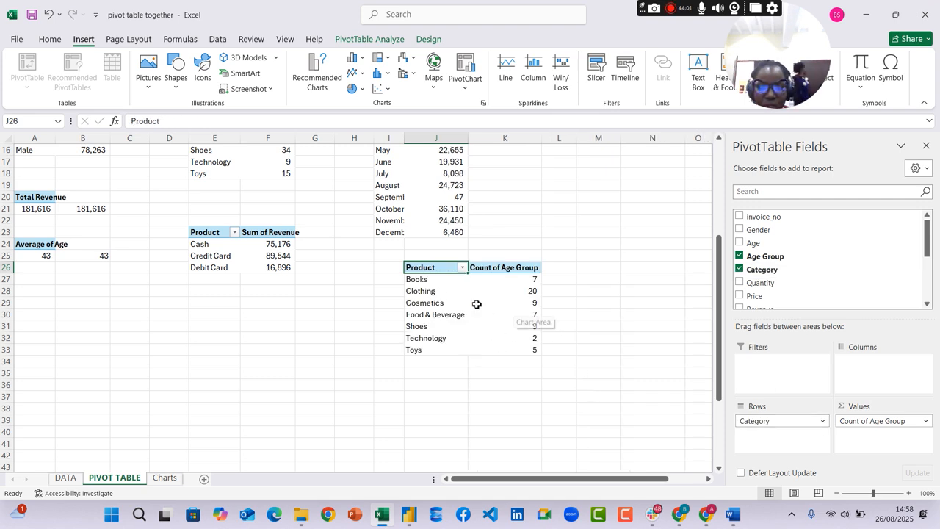
pyautogui.click(927, 422)
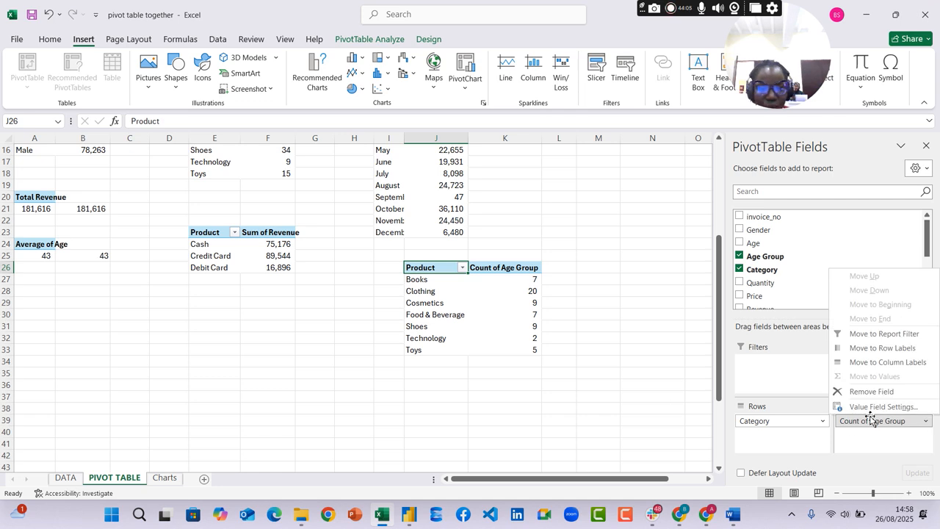
pyautogui.click(534, 282)
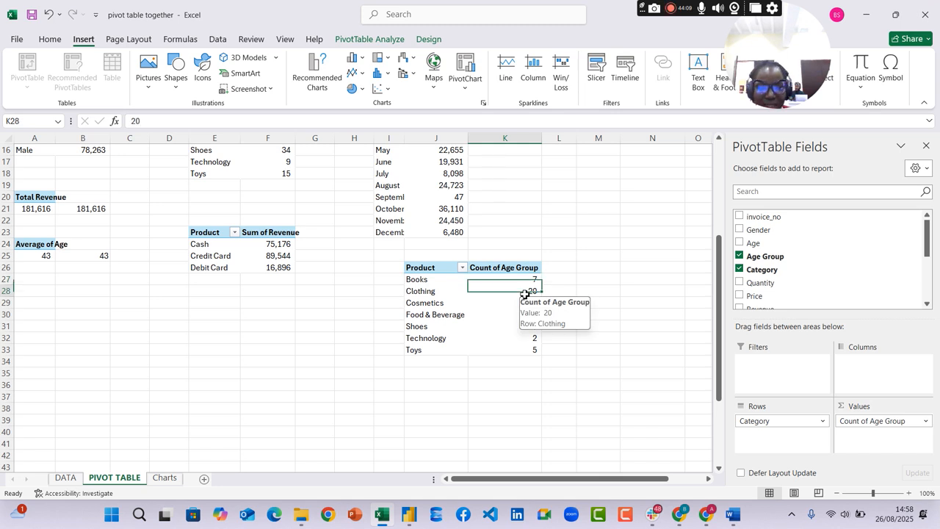
pyautogui.click(524, 293)
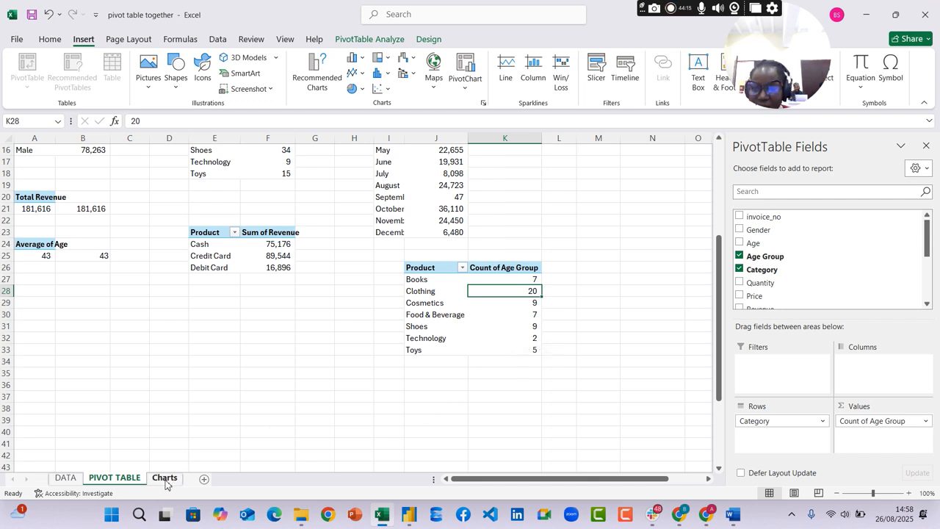
# Inspect the Age Group formula for the first few records on the DATA sheet
pyautogui.click(65, 478)
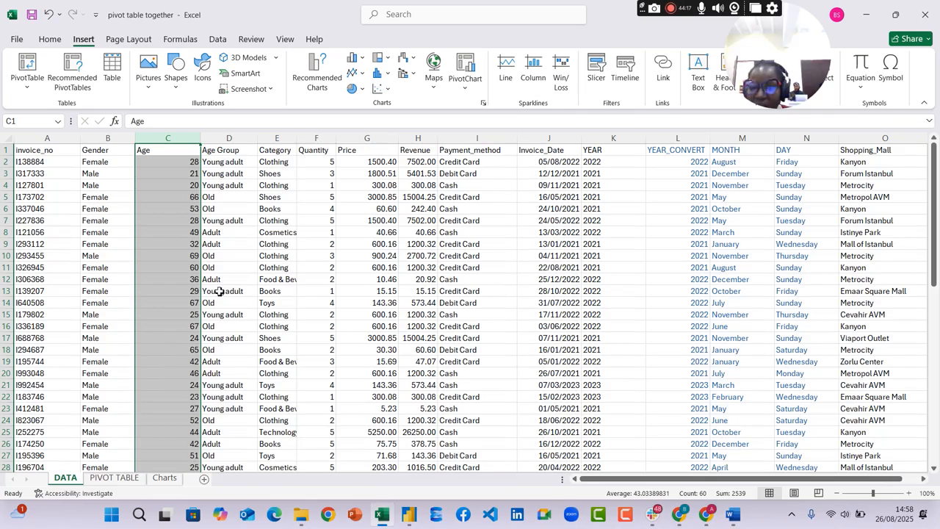
pyautogui.click(222, 163)
pyautogui.click(212, 196)
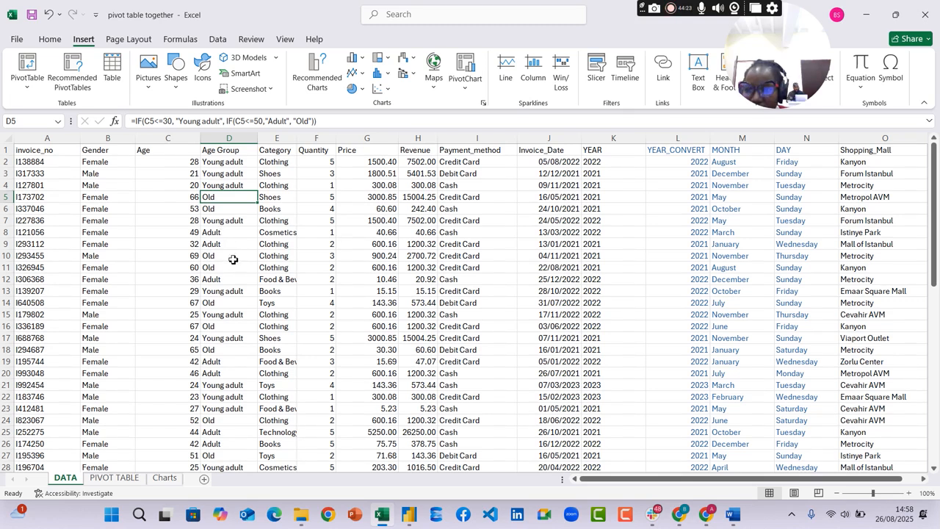
# Review the finished charts on the Charts sheet against the questions in the Word assignment
pyautogui.click(165, 478)
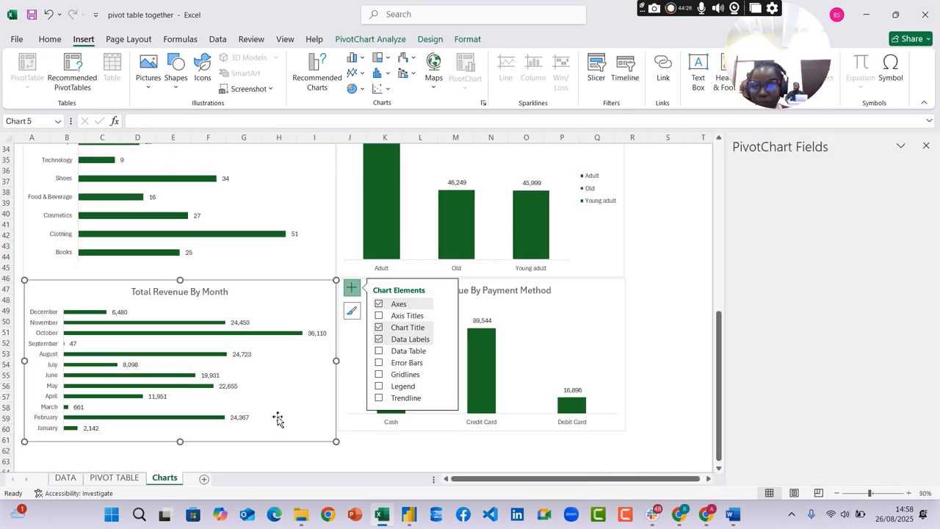
pyautogui.click(617, 300)
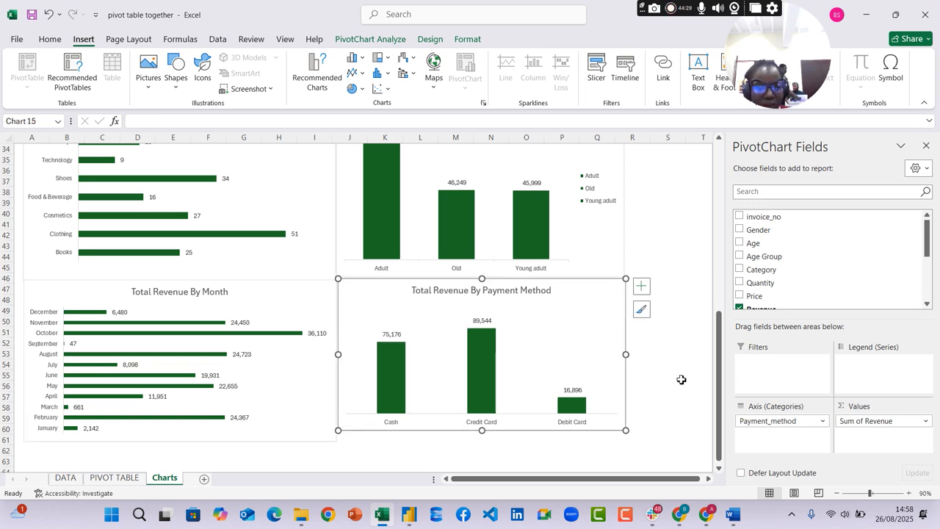
pyautogui.scroll(-3, 639, 415)
pyautogui.click(732, 514)
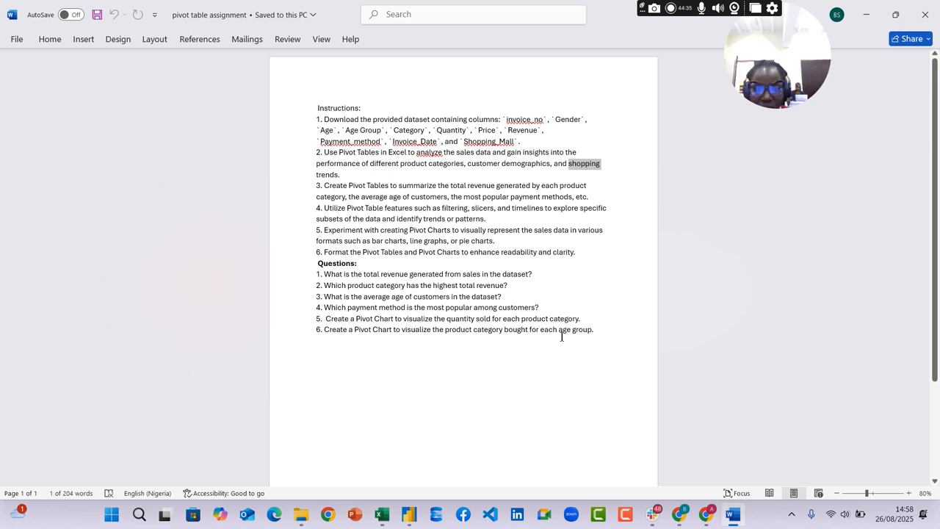
pyautogui.click(733, 514)
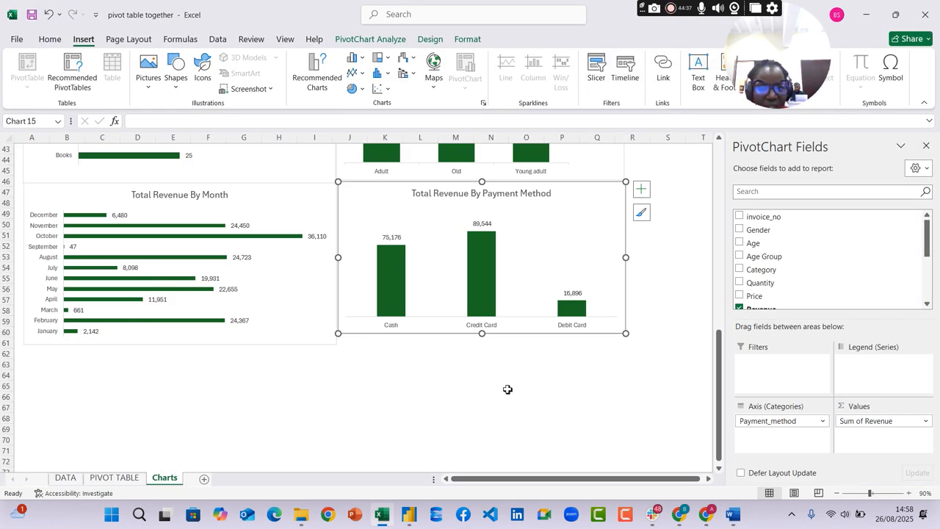
pyautogui.scroll(5, 549, 363)
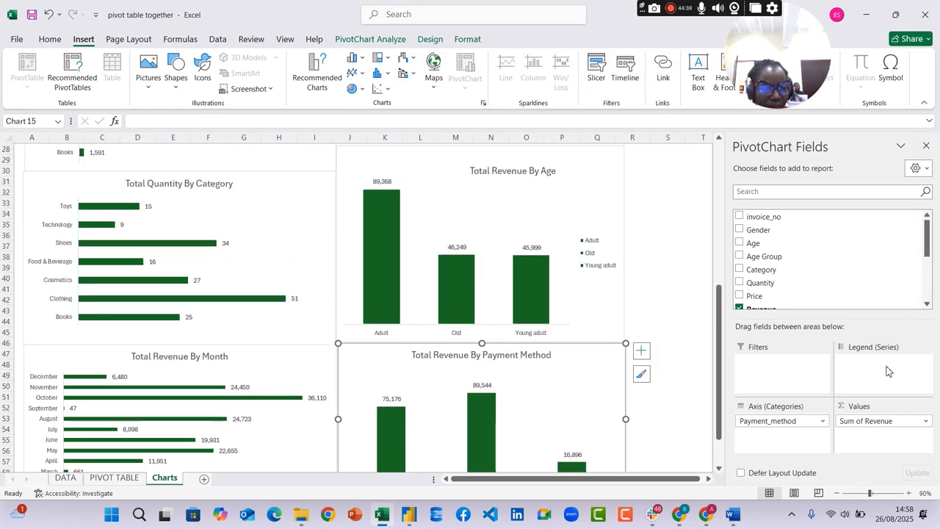
pyautogui.scroll(-3, 644, 405)
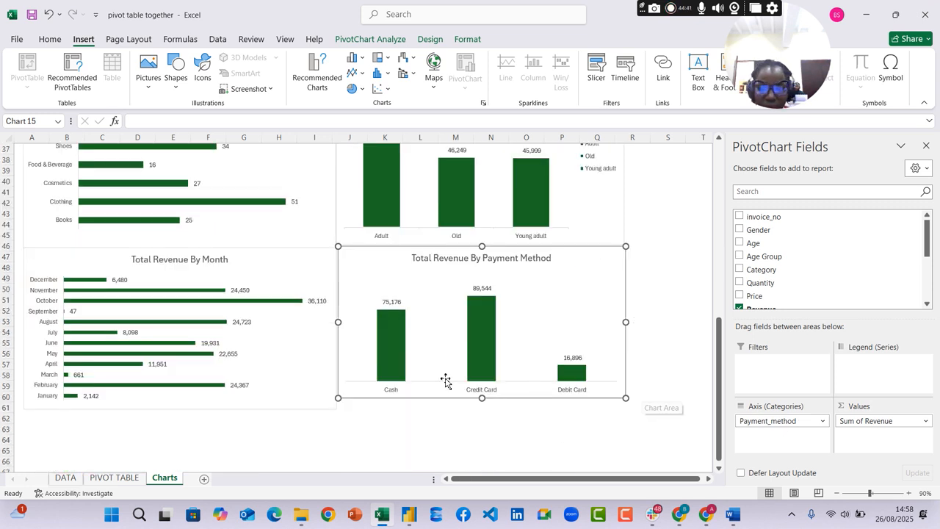
# Clear all fields from the category and age group pivot table at J26 on the PIVOT TABLE sheet
pyautogui.click(114, 479)
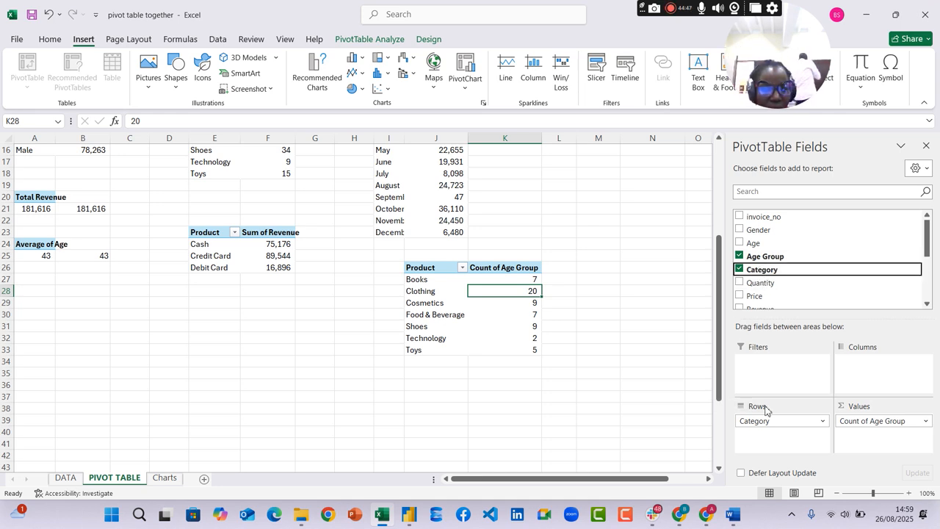
pyautogui.moveTo(751, 422); pyautogui.dragTo(625, 405)
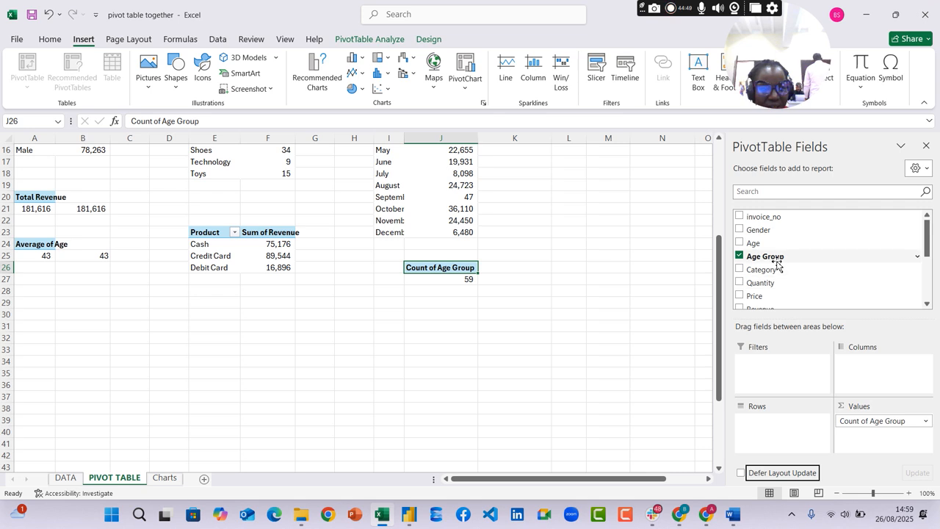
pyautogui.moveTo(777, 263); pyautogui.dragTo(577, 267)
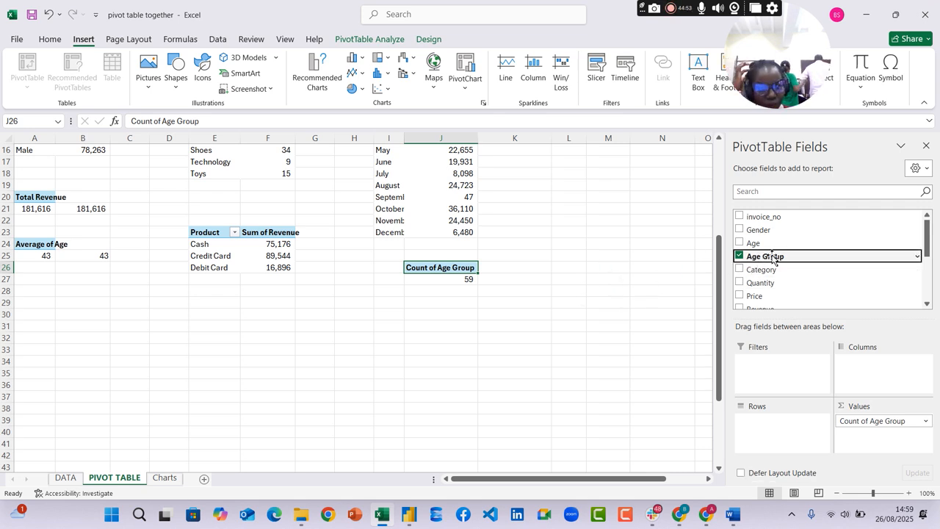
pyautogui.click(740, 256)
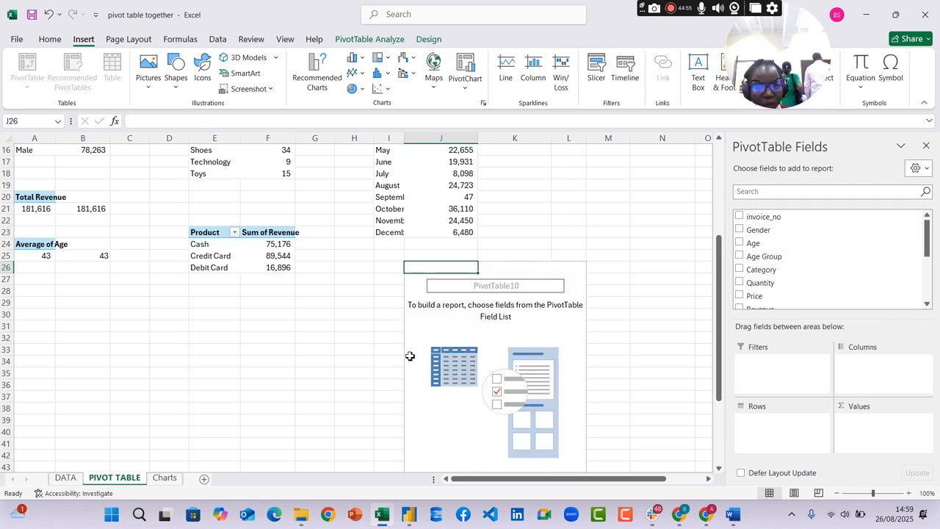
pyautogui.scroll(-1, 809, 250)
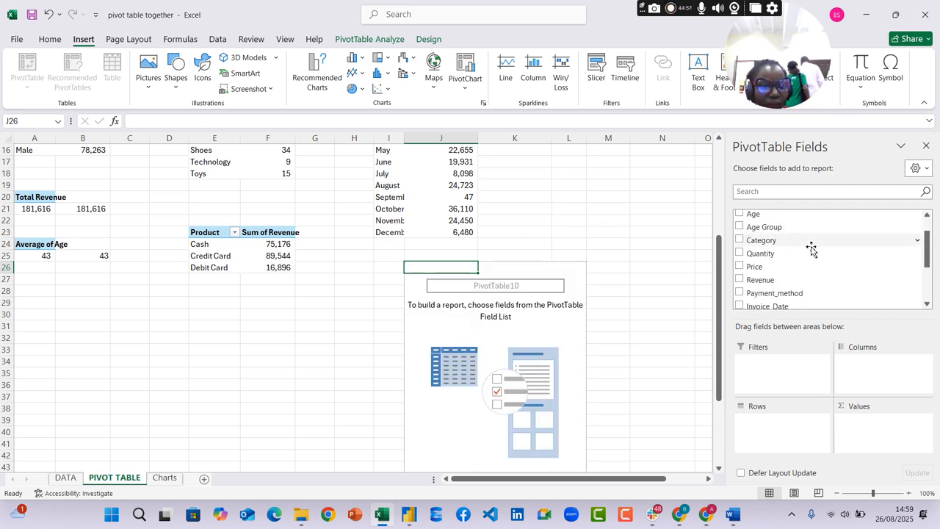
pyautogui.moveTo(756, 214); pyautogui.dragTo(774, 282)
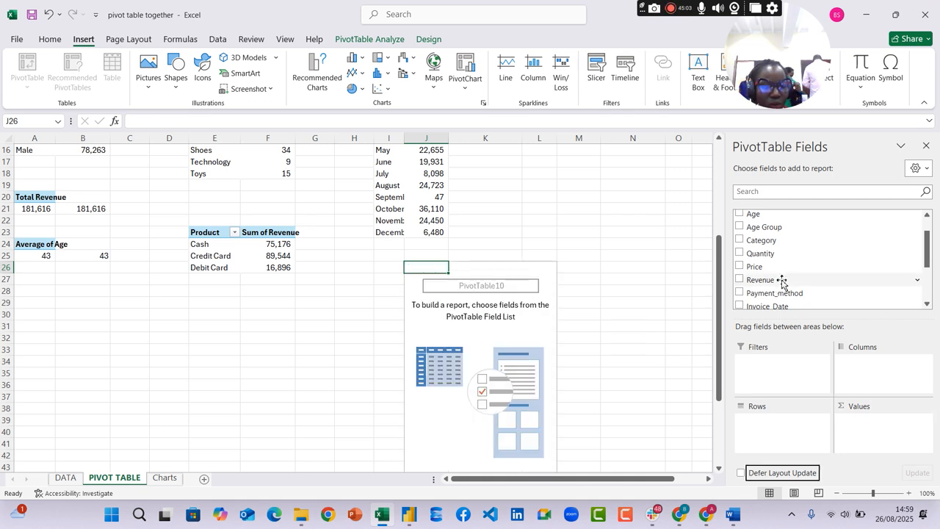
# Place Category and then Age Group in the rows of the pivot table at J26
pyautogui.moveTo(784, 243); pyautogui.dragTo(776, 419)
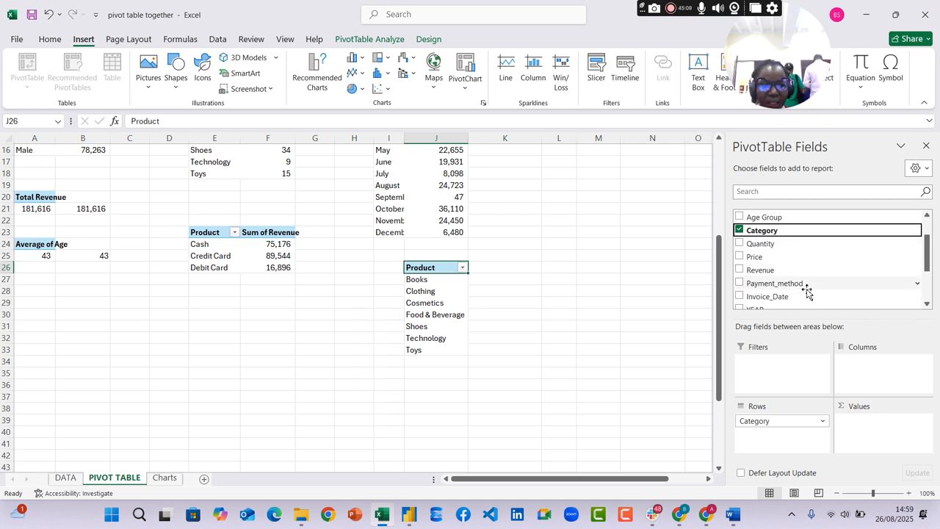
pyautogui.moveTo(764, 217); pyautogui.dragTo(768, 438)
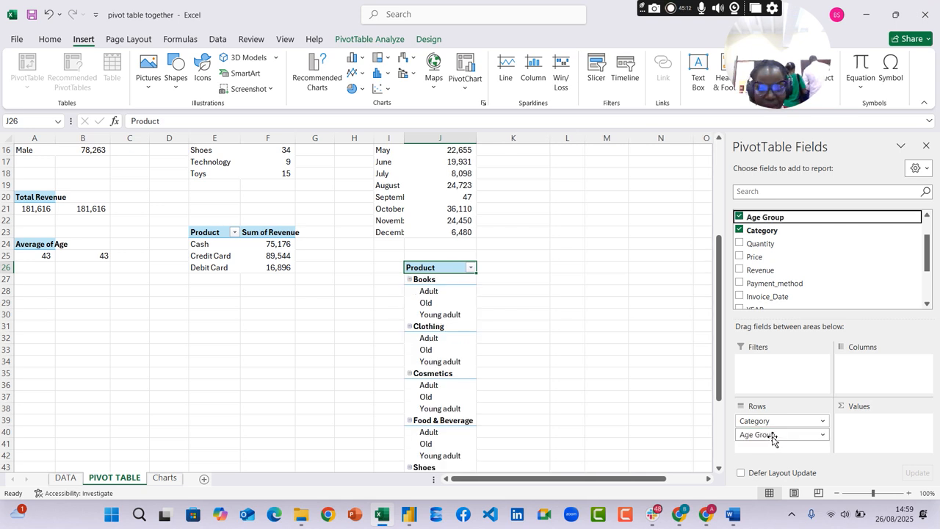
pyautogui.click(471, 269)
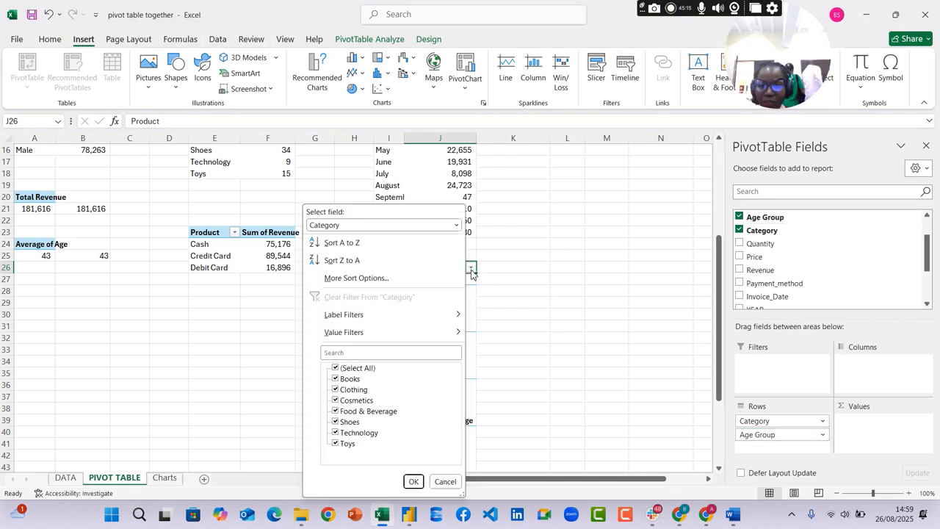
pyautogui.click(558, 273)
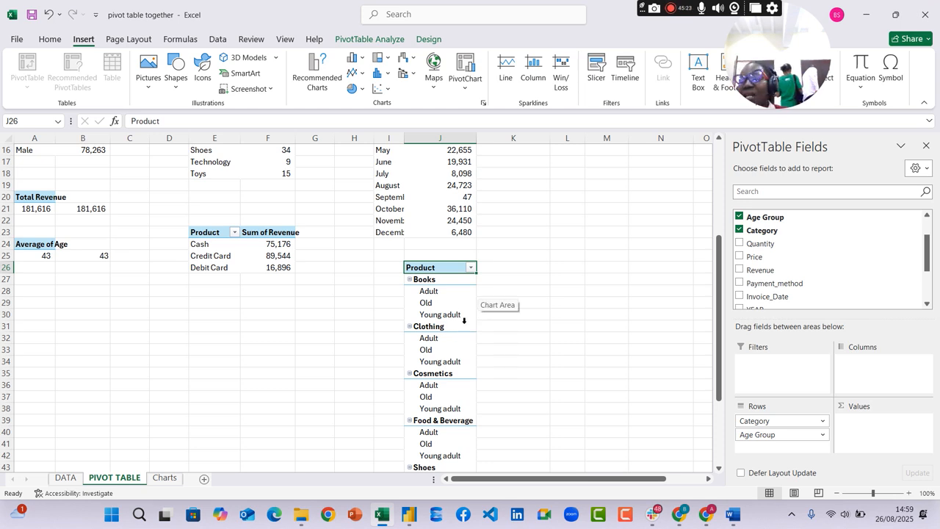
# Insert a blank column between Age Group and Category on the DATA sheet
pyautogui.click(66, 479)
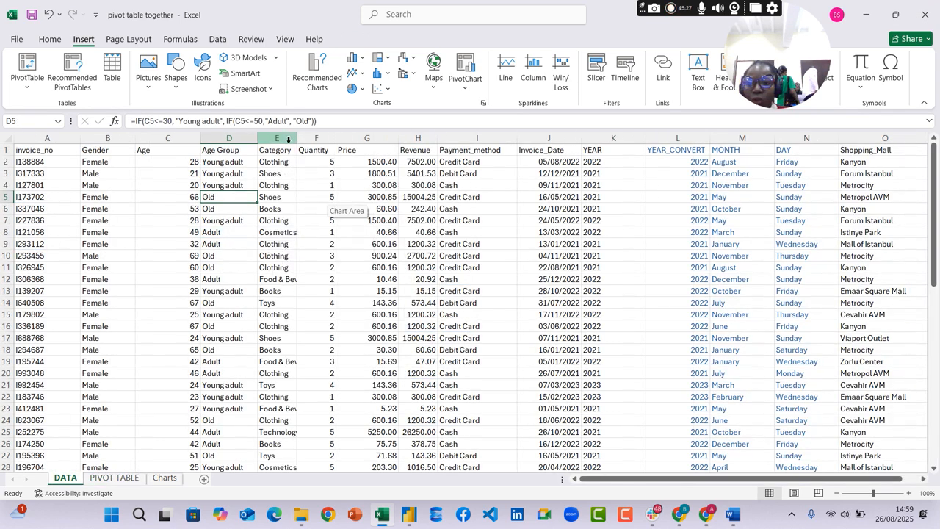
pyautogui.rightClick(288, 140)
pyautogui.click(318, 263)
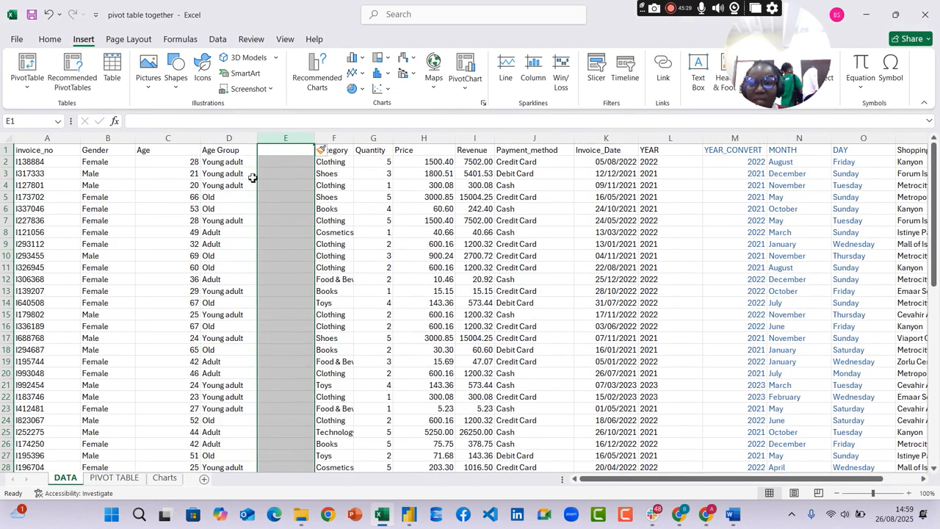
# Count the Adult records in cell E2 with =COUNTIF(D2:D60,"Adult"), accepting the suggested formula correction
pyautogui.click(287, 162)
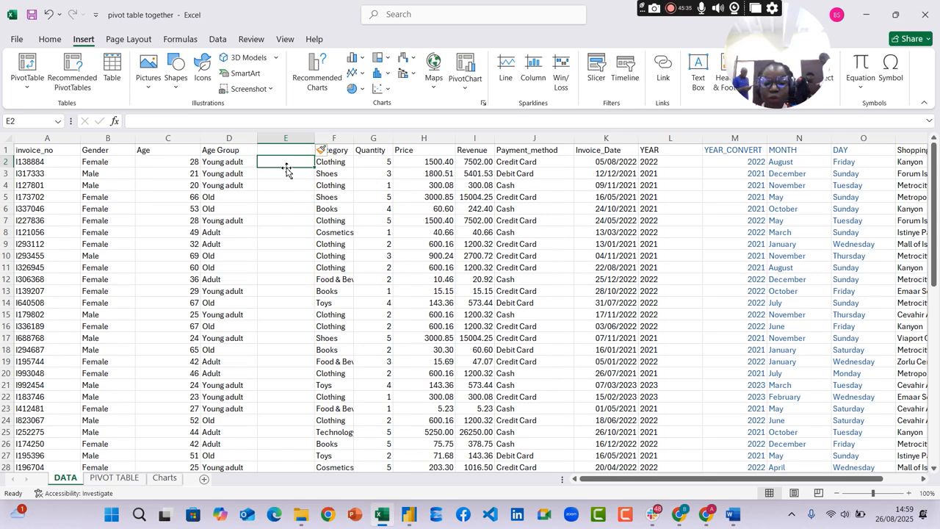
pyautogui.write('=couni')
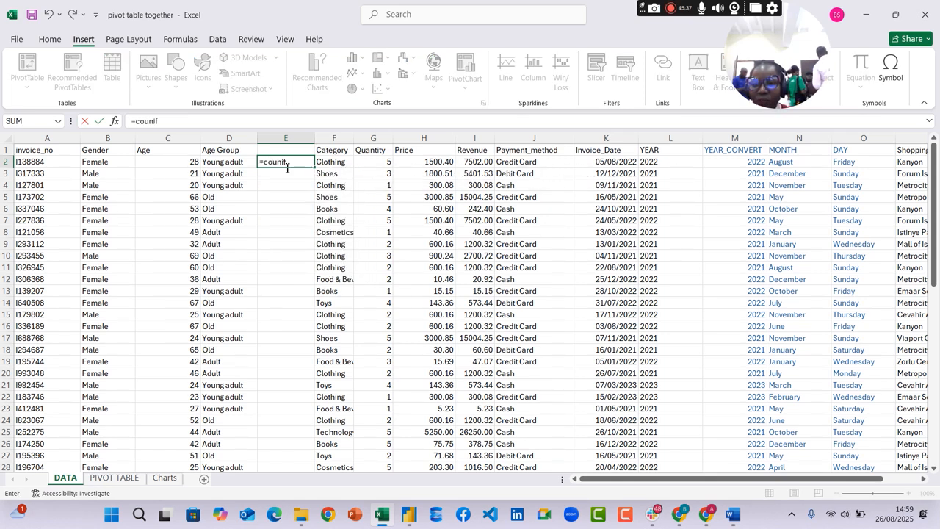
pyautogui.press('BackSpace')
pyautogui.write('t')
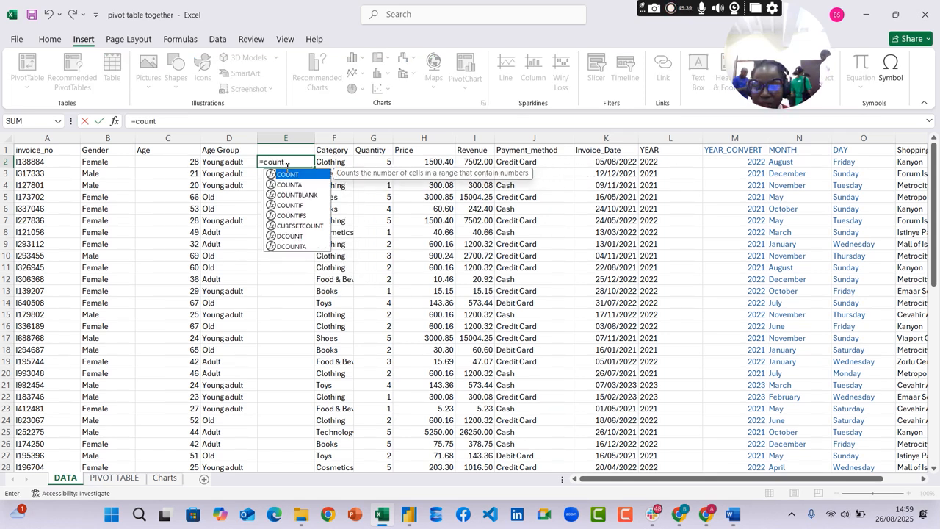
pyautogui.write('if')
pyautogui.press('Tab')
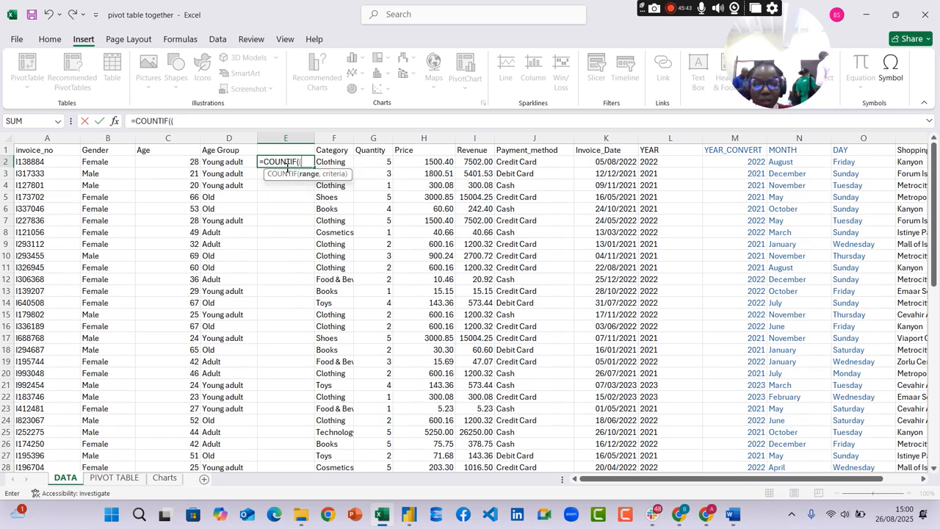
pyautogui.click(220, 163)
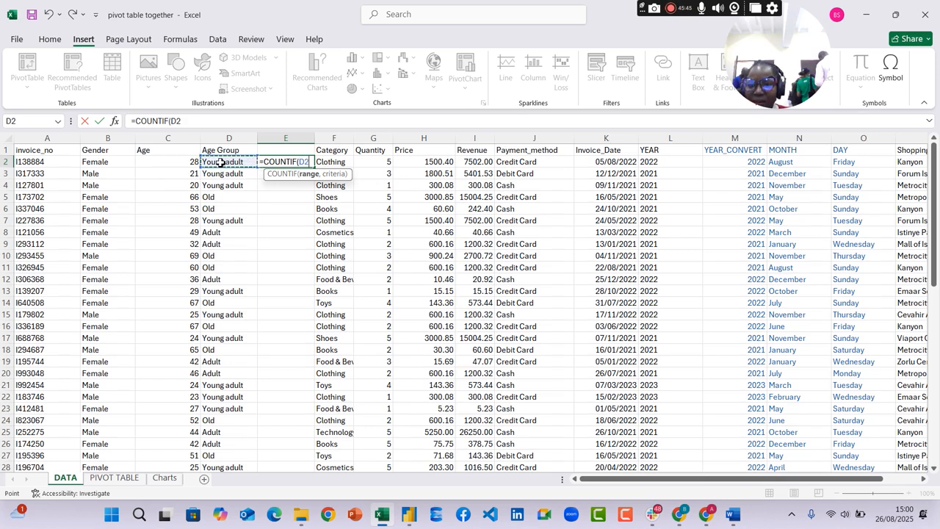
pyautogui.hotkey('ctrl', 'shift', 'Down')
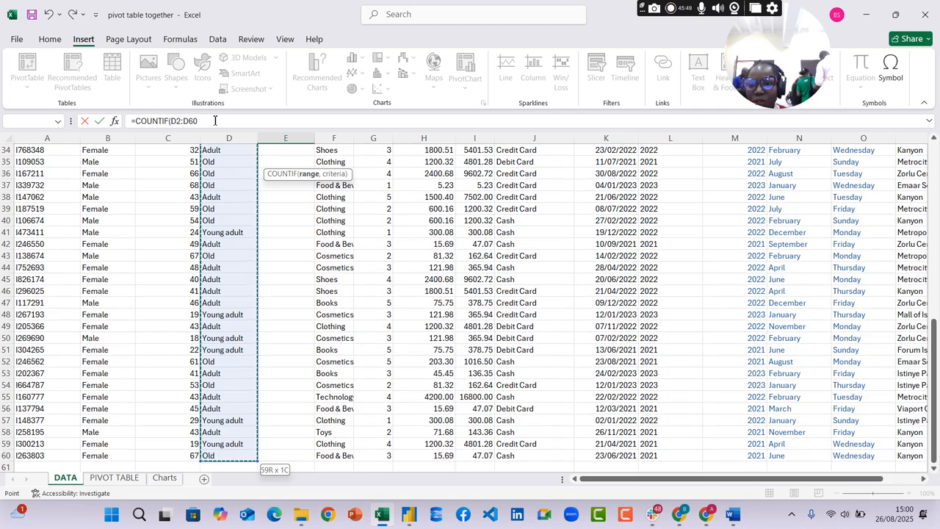
pyautogui.write(', "Adult')
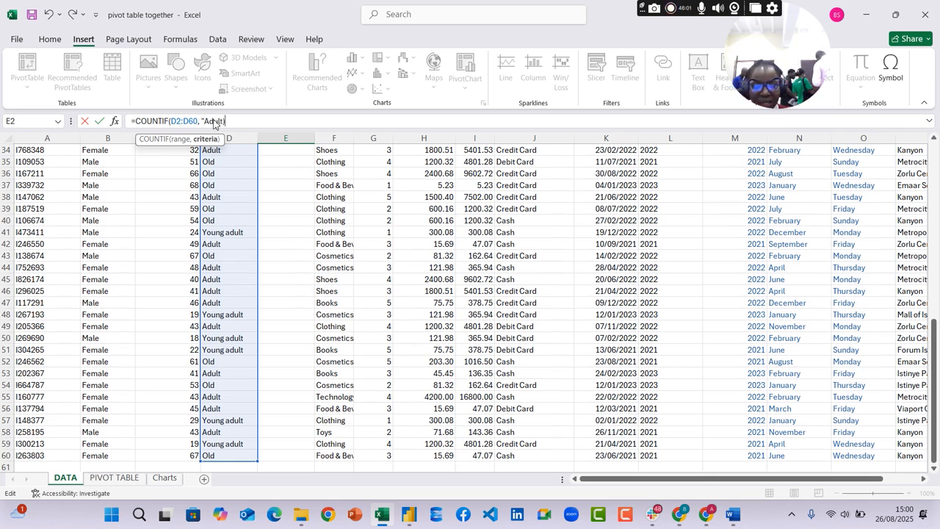
pyautogui.write(')')
pyautogui.press('Return')
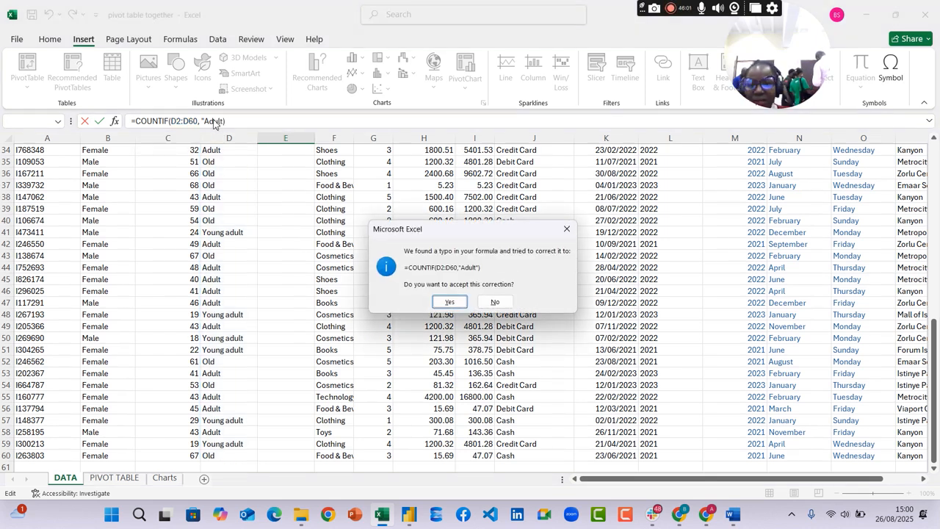
pyautogui.click(461, 307)
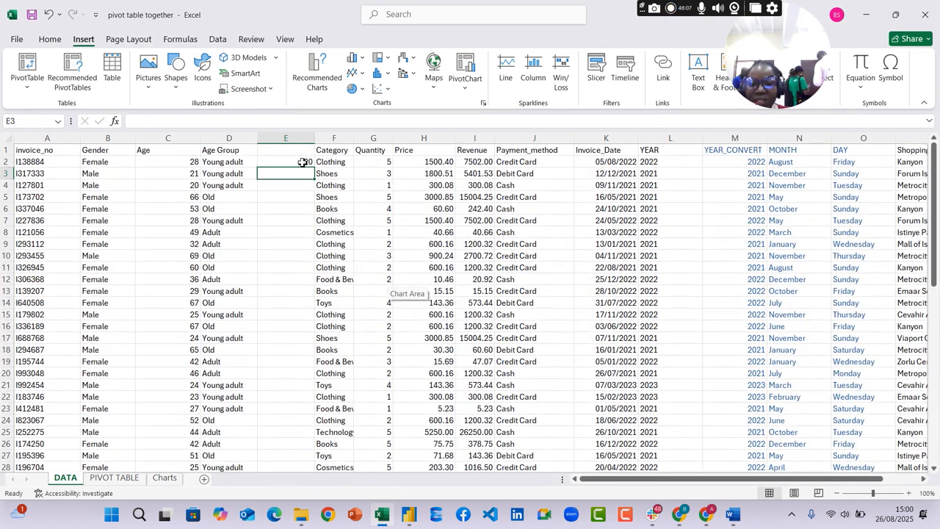
# Copy the text of the COUNTIF formula in E2, keeping the original formula in the cell
pyautogui.click(303, 162)
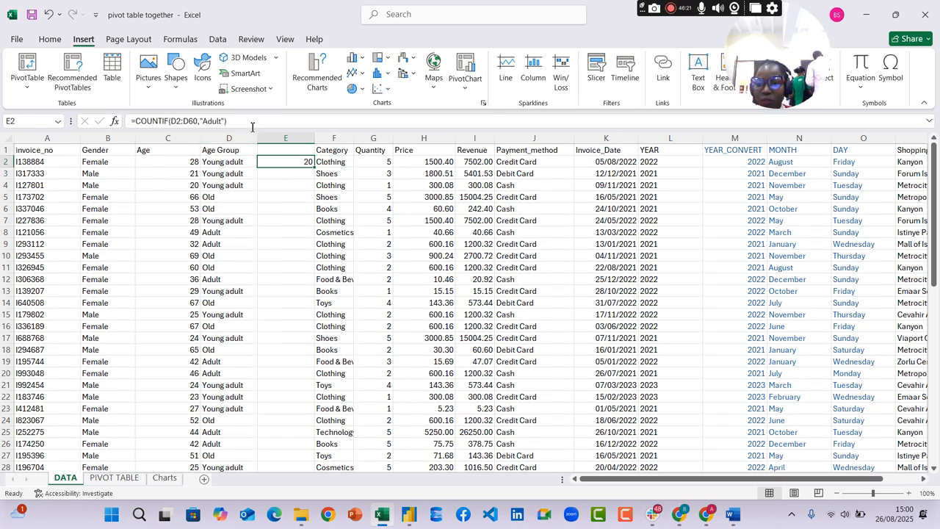
pyautogui.moveTo(252, 127); pyautogui.dragTo(117, 113)
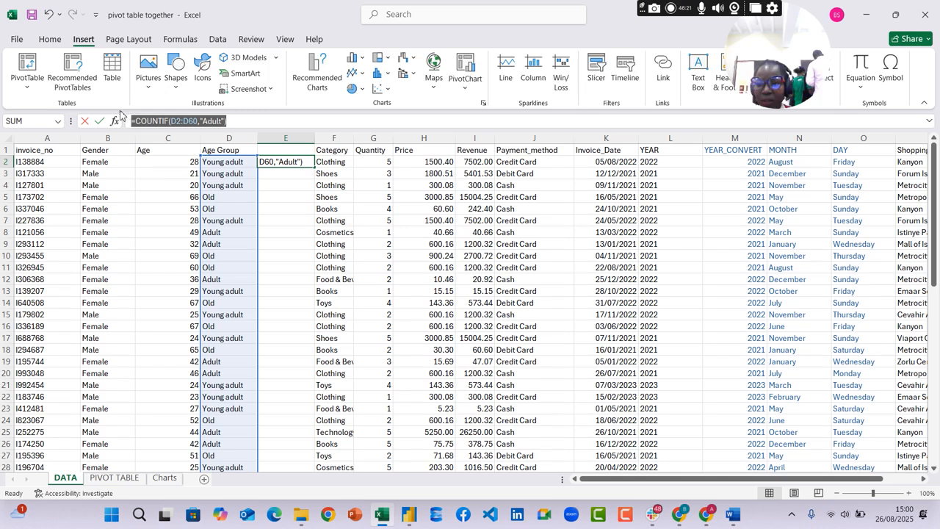
pyautogui.write('=')
pyautogui.click(287, 174)
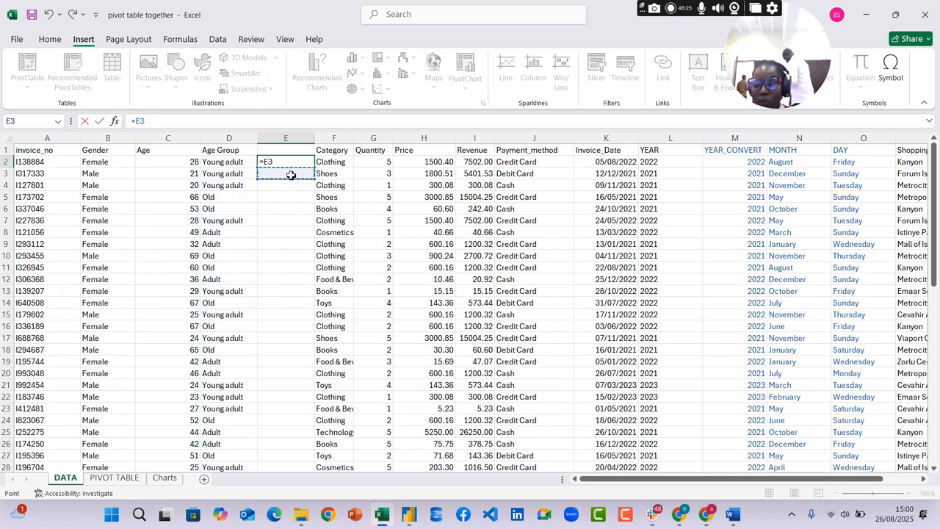
pyautogui.hotkey('ctrl', 'z')
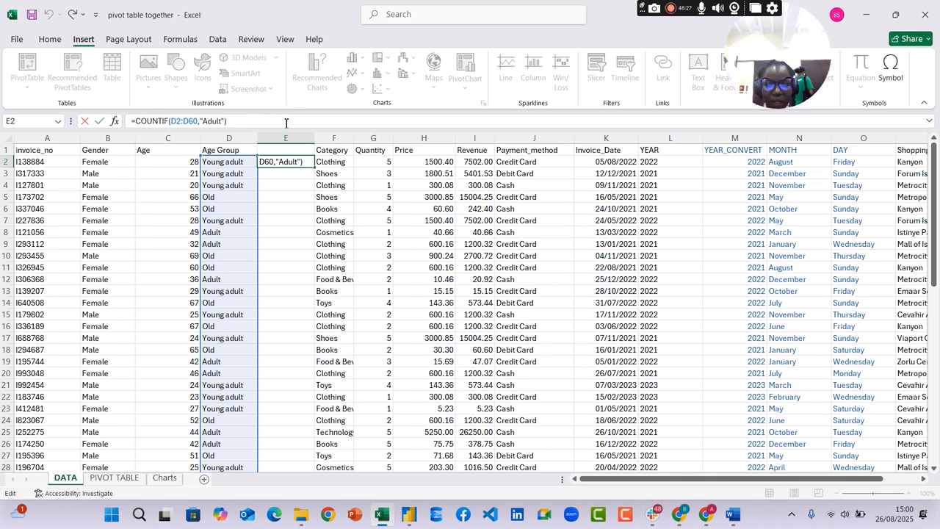
pyautogui.press('Return')
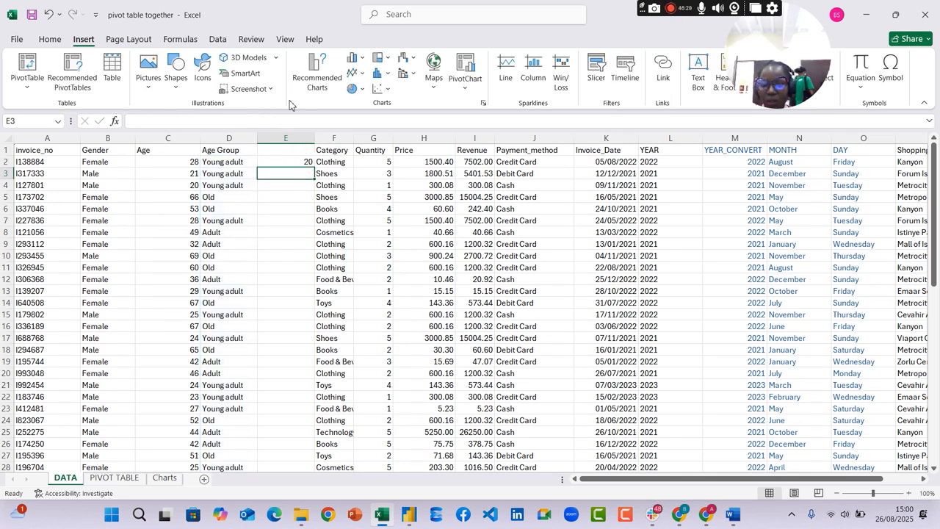
# Paste the formula into E3 and change its criterion to count Young adult in D2:D60, accepting the suggested correction
pyautogui.write('=')
pyautogui.hotkey('ctrl', 'v')
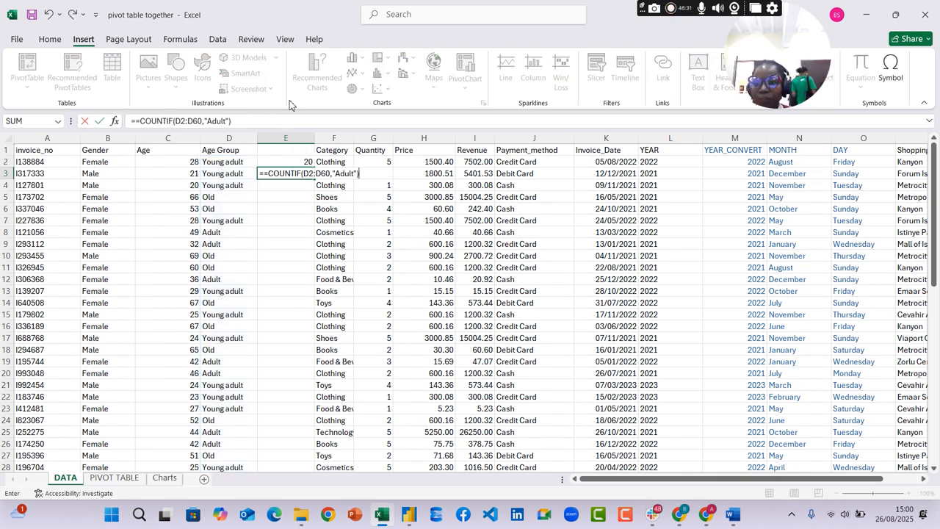
pyautogui.click(214, 123)
pyautogui.press('BackSpace')
pyautogui.write('Yp')
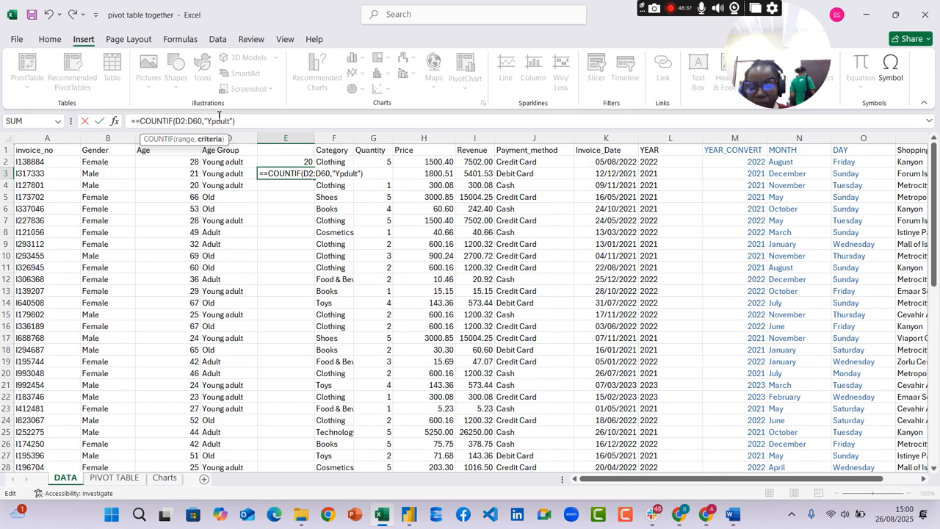
pyautogui.press('BackSpace')
pyautogui.write('oung ')
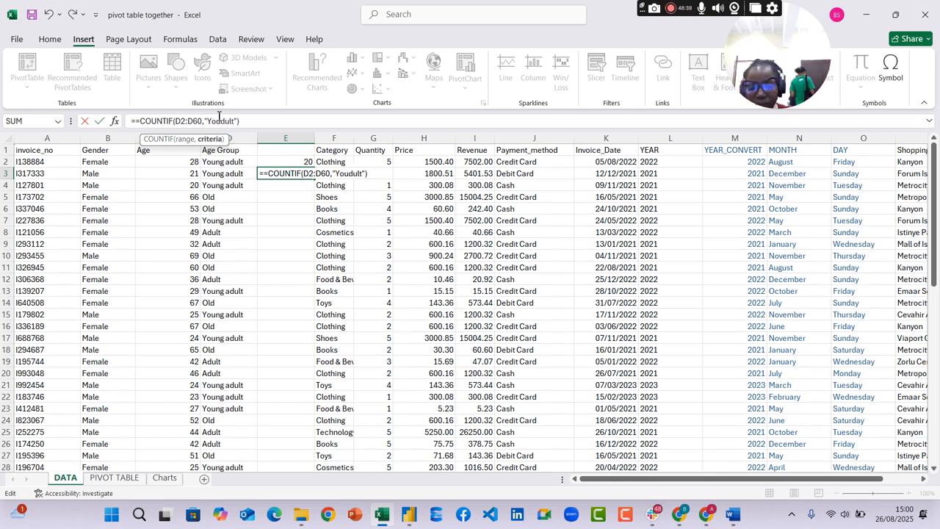
pyautogui.write('a')
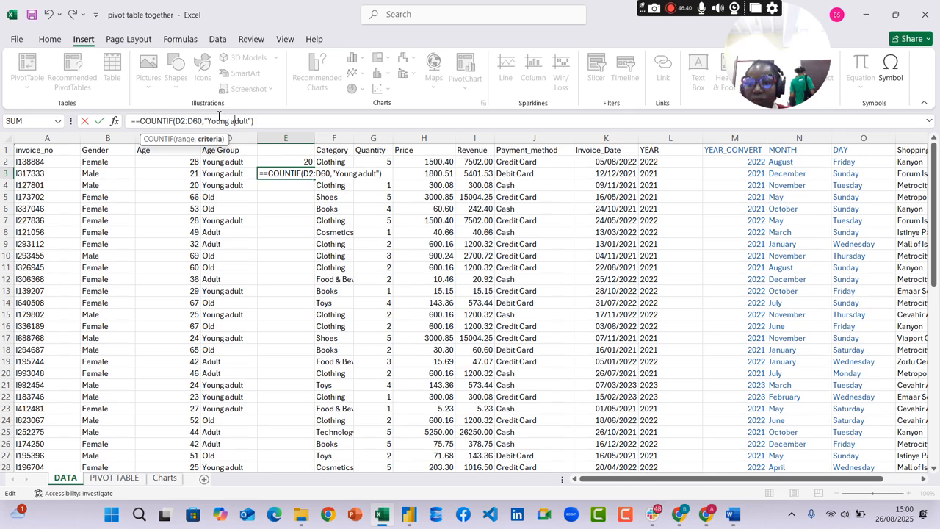
pyautogui.click(280, 117)
pyautogui.press('Return')
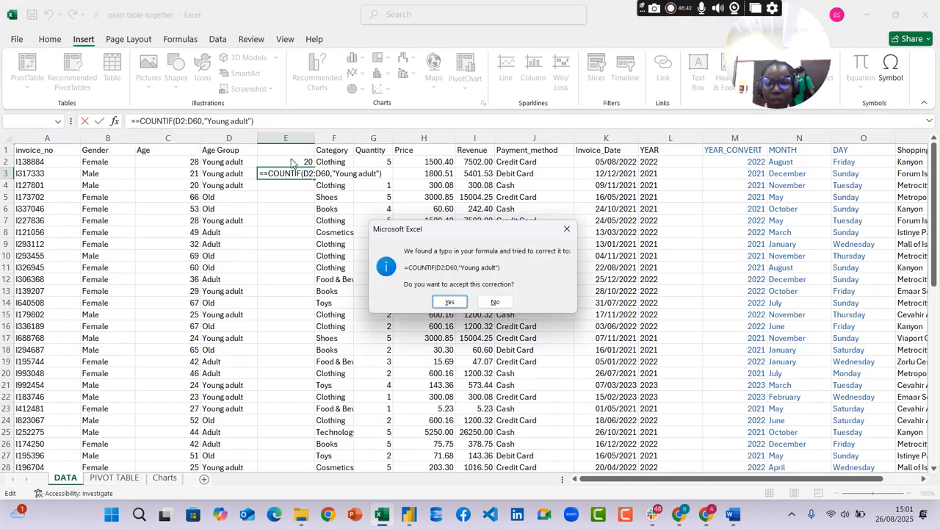
pyautogui.click(451, 305)
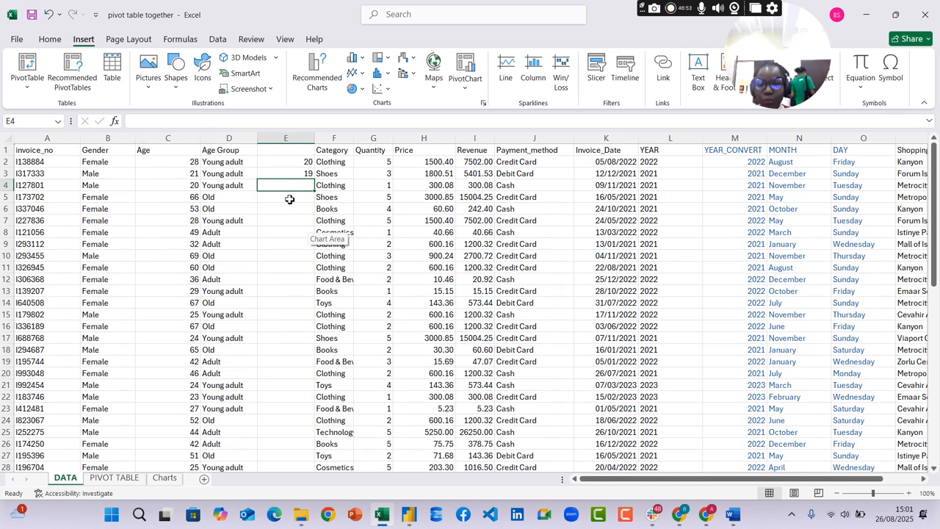
# Paste the copied formula into E4 as =COUNTIF(D2:D60,"Adult"), removing the extra equals sign
pyautogui.click(307, 174)
pyautogui.click(297, 186)
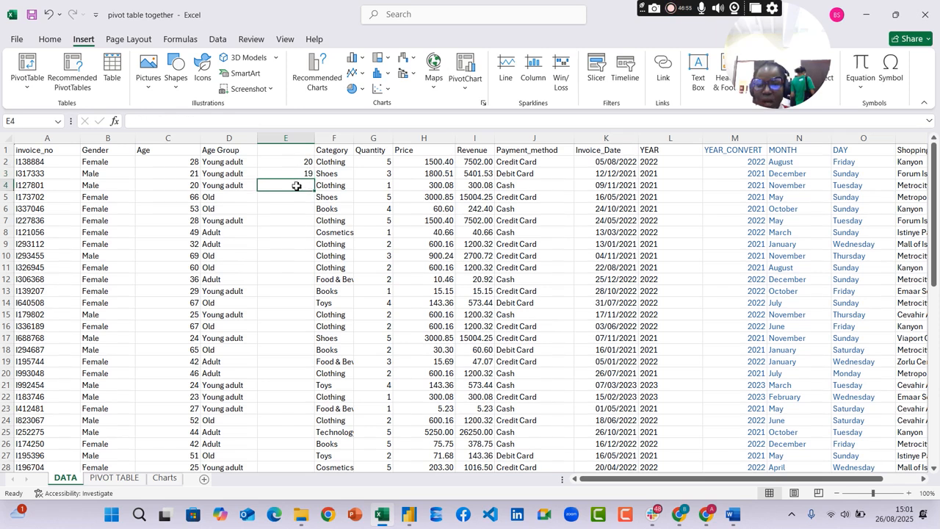
pyautogui.write('=')
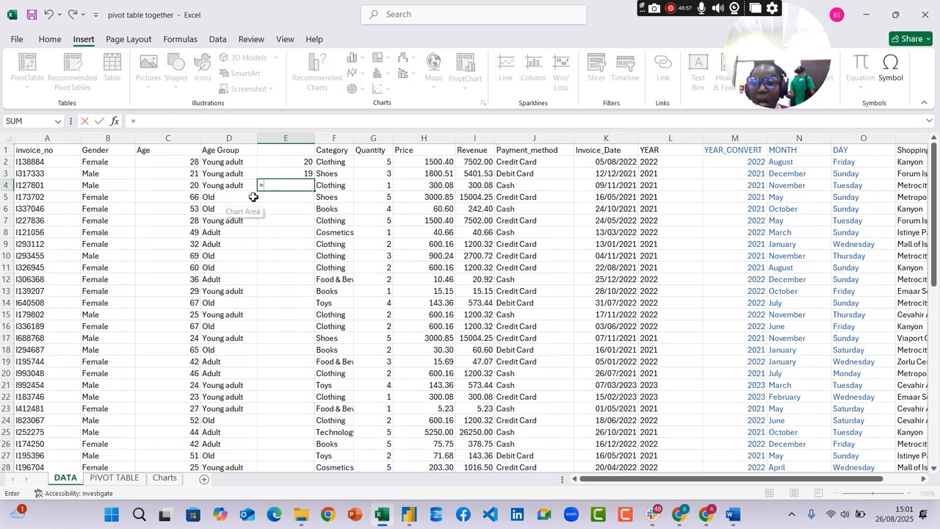
pyautogui.write('=COUNTIF(D2:D60,"Adult")')
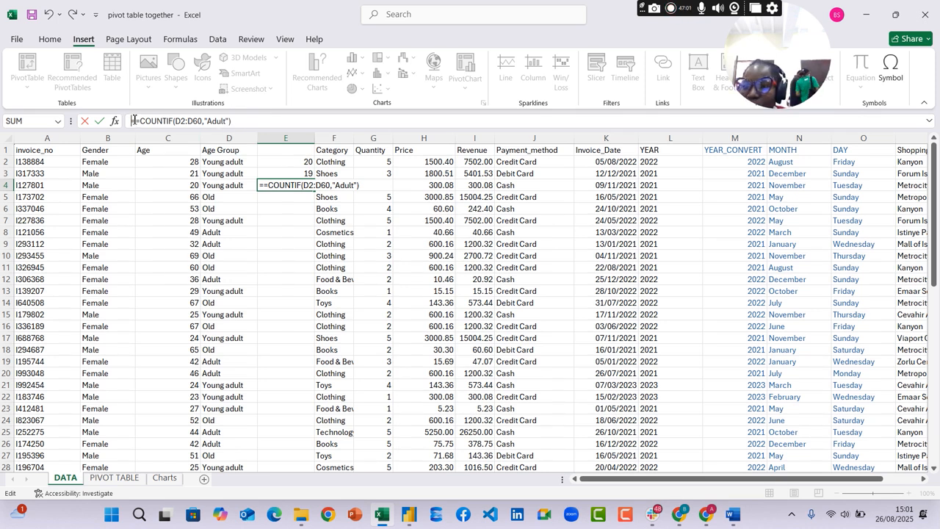
pyautogui.press('BackSpace')
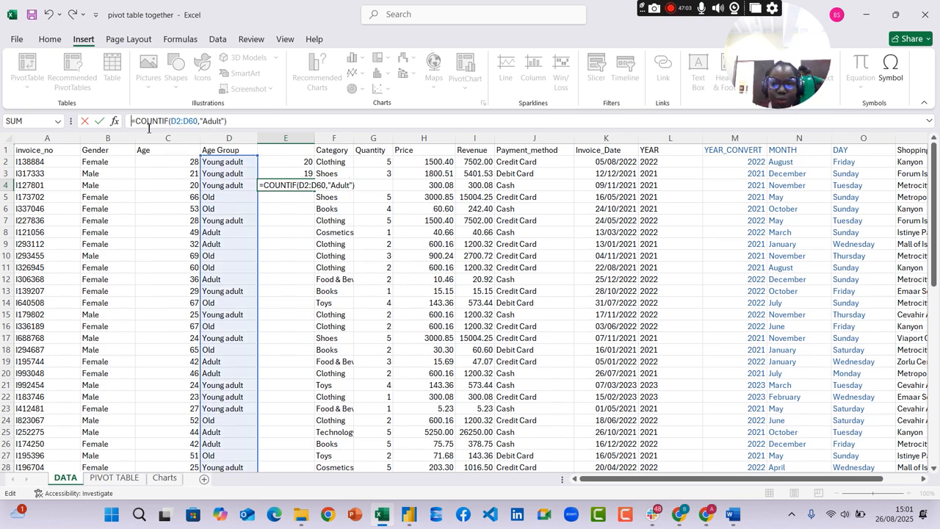
pyautogui.press('Return')
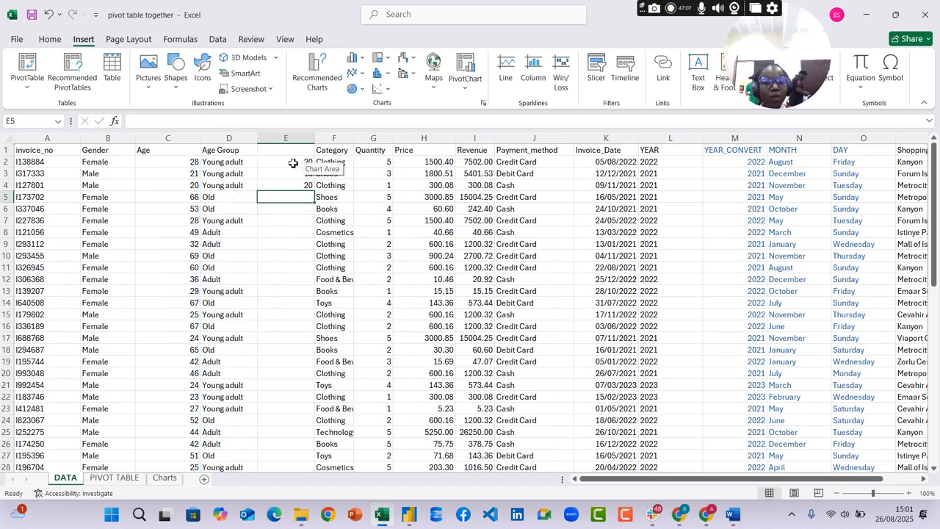
# Check the age group counts in E2:E4 against the PIVOT TABLE and Charts sheets
pyautogui.click(293, 162)
pyautogui.click(290, 174)
pyautogui.click(288, 185)
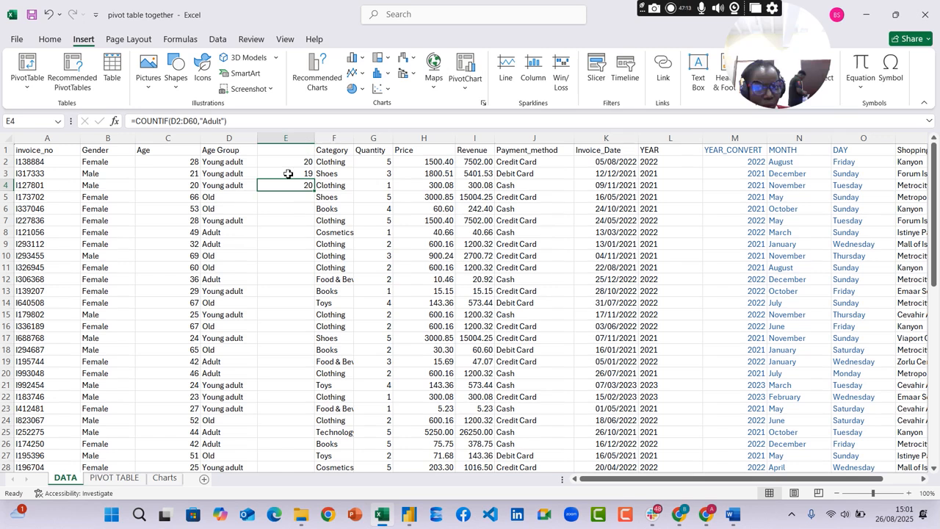
pyautogui.click(165, 477)
pyautogui.click(114, 477)
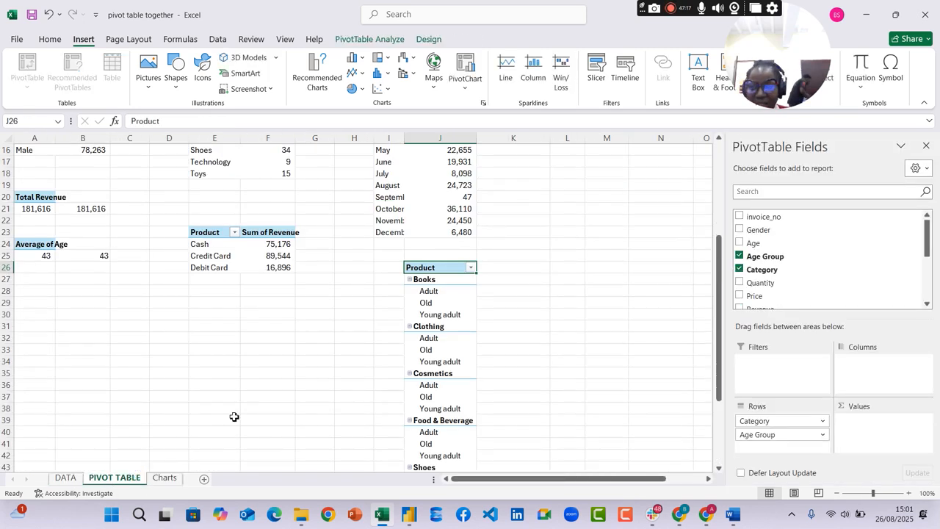
pyautogui.click(164, 477)
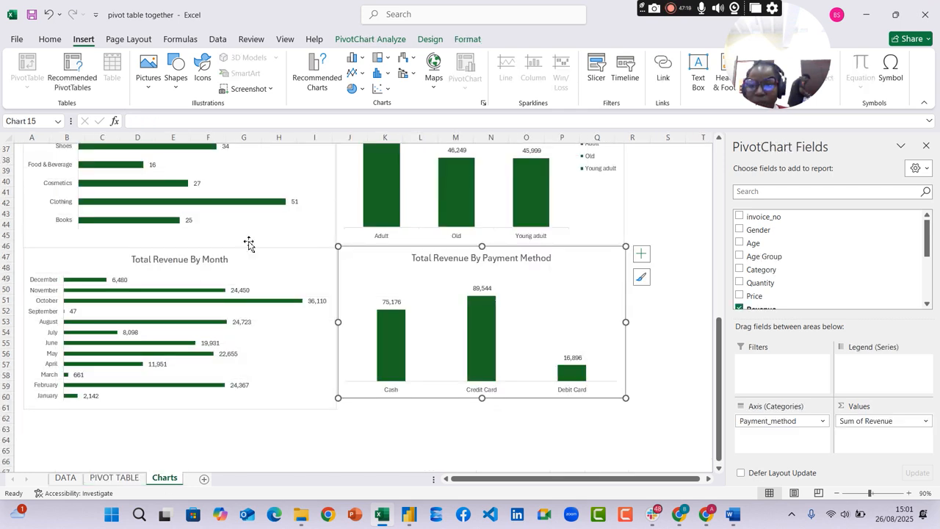
pyautogui.click(62, 478)
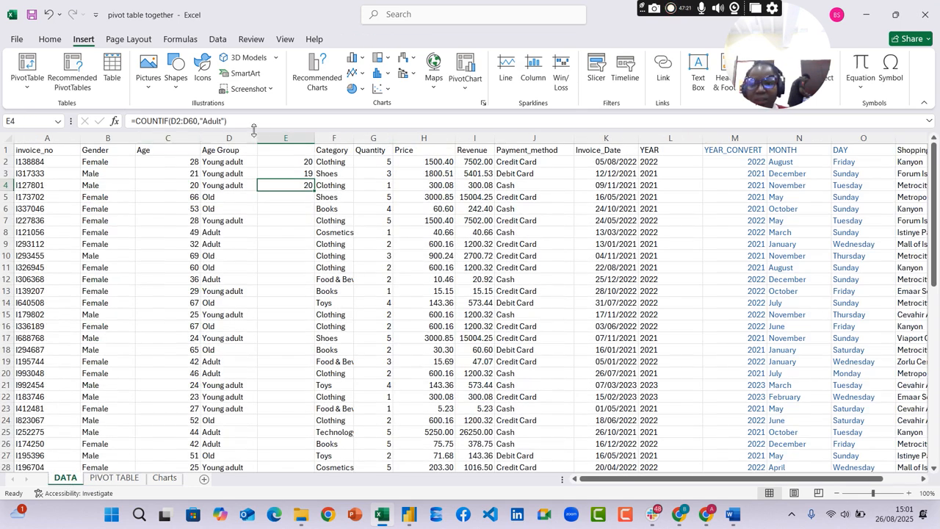
# Enter the header "count" in E1 and insert a blank column before the Category column
pyautogui.click(285, 150)
pyautogui.write('c')
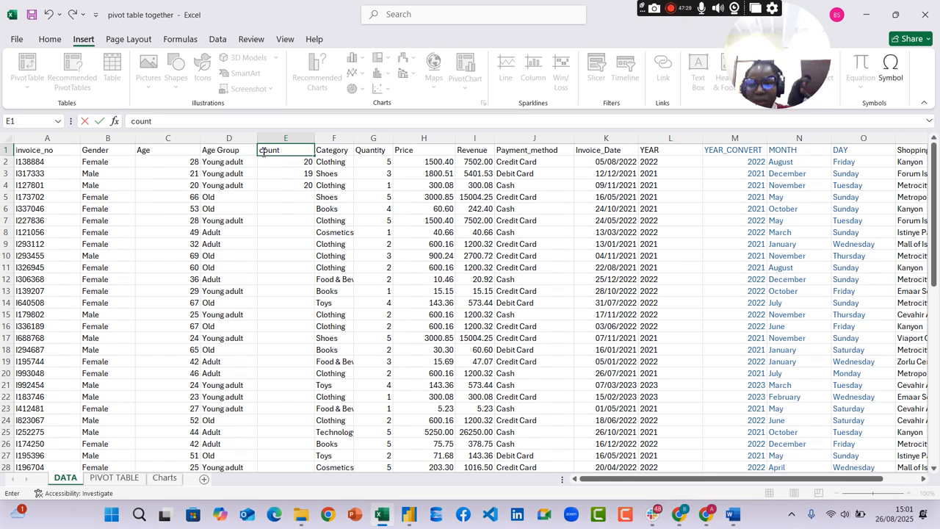
pyautogui.write('ount')
pyautogui.click(343, 139)
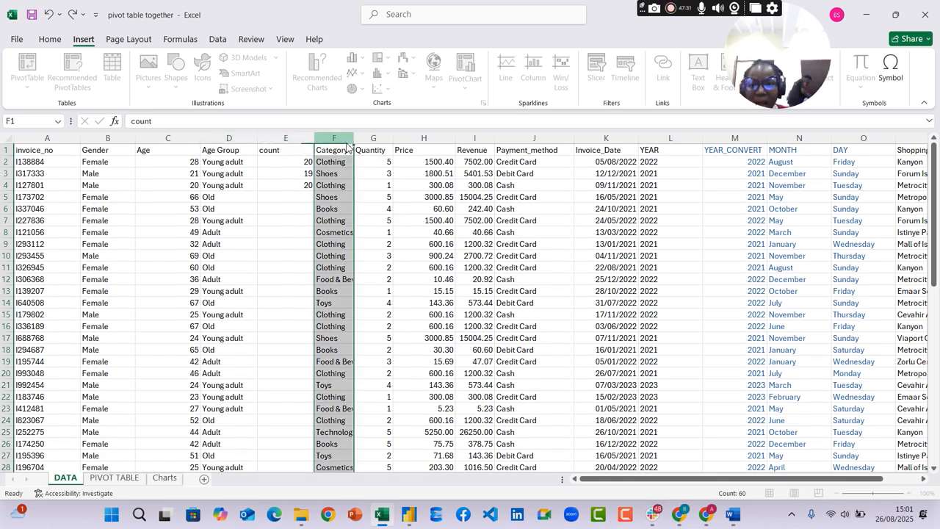
pyautogui.rightClick(347, 144)
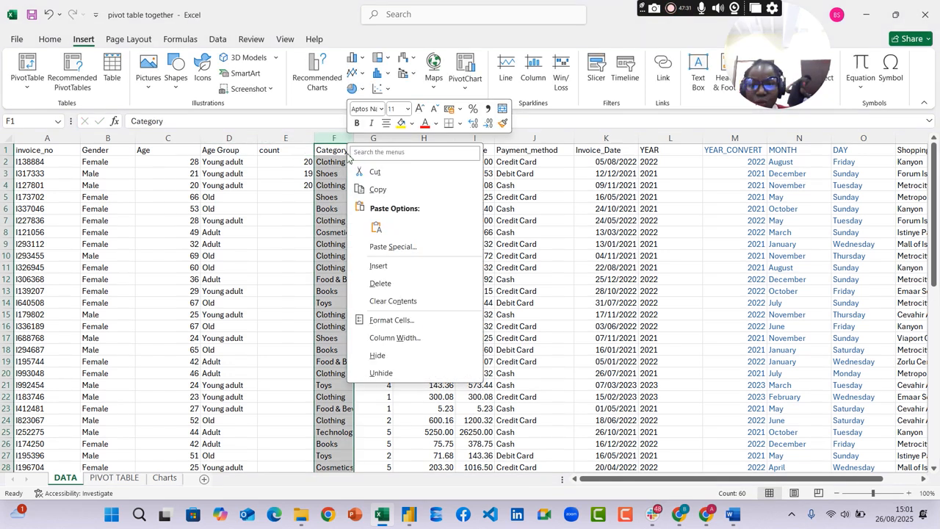
pyautogui.click(381, 270)
# Change the header in E1 to "Age group count"
pyautogui.click(291, 150)
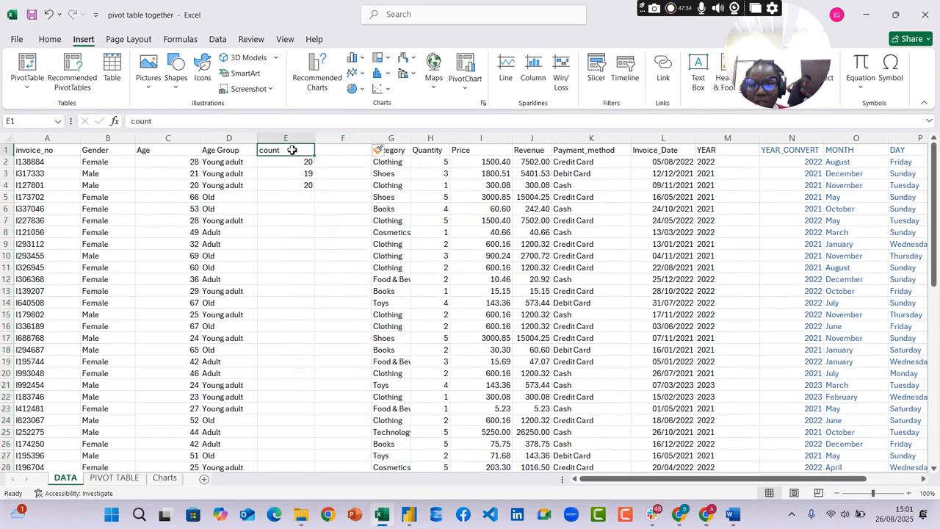
pyautogui.click(225, 121)
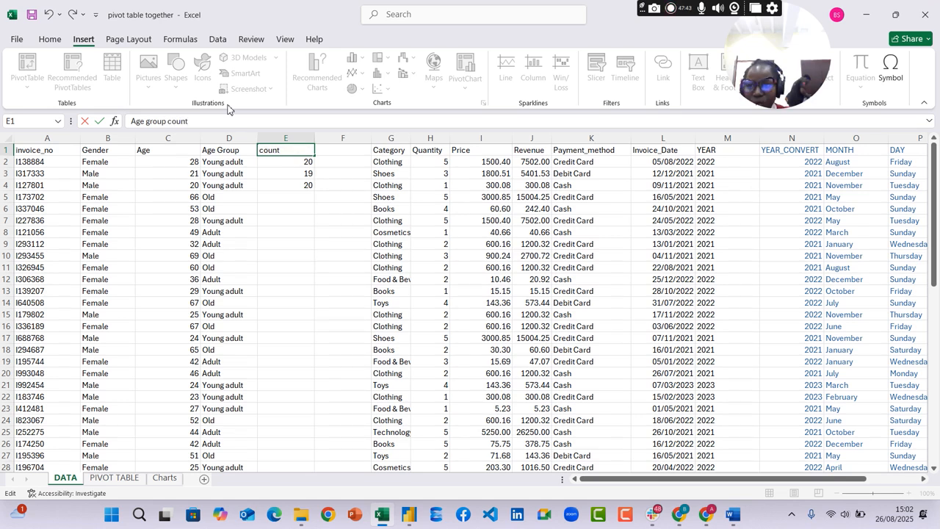
pyautogui.press('Return')
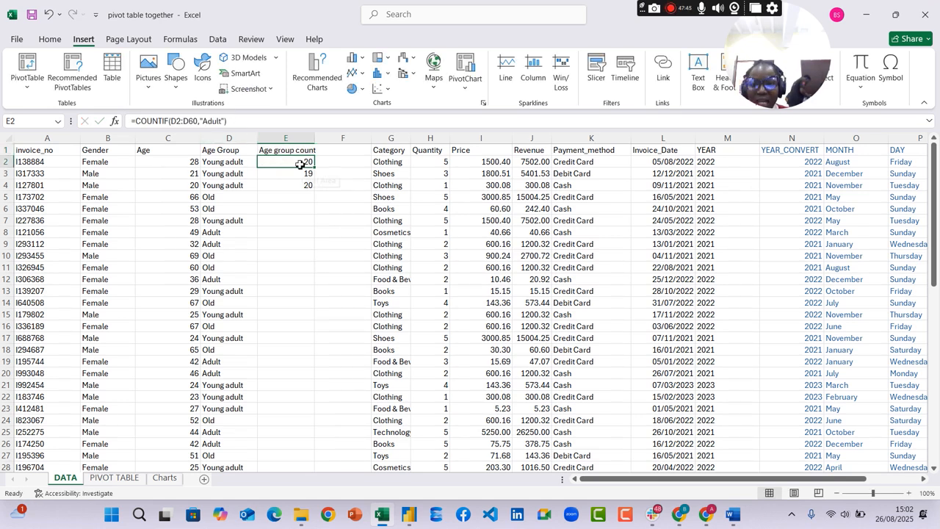
# Copy the counts in E2:E4 and paste them as values only into F2:F4, checking a pasted cell against its formula
pyautogui.moveTo(299, 164); pyautogui.dragTo(300, 192)
pyautogui.hotkey('ctrl', 'c')
pyautogui.click(351, 167)
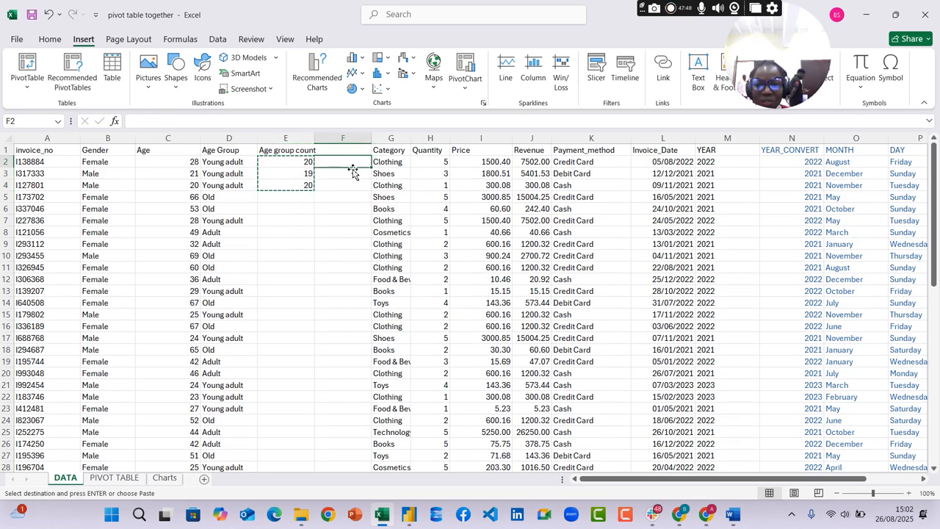
pyautogui.rightClick(356, 169)
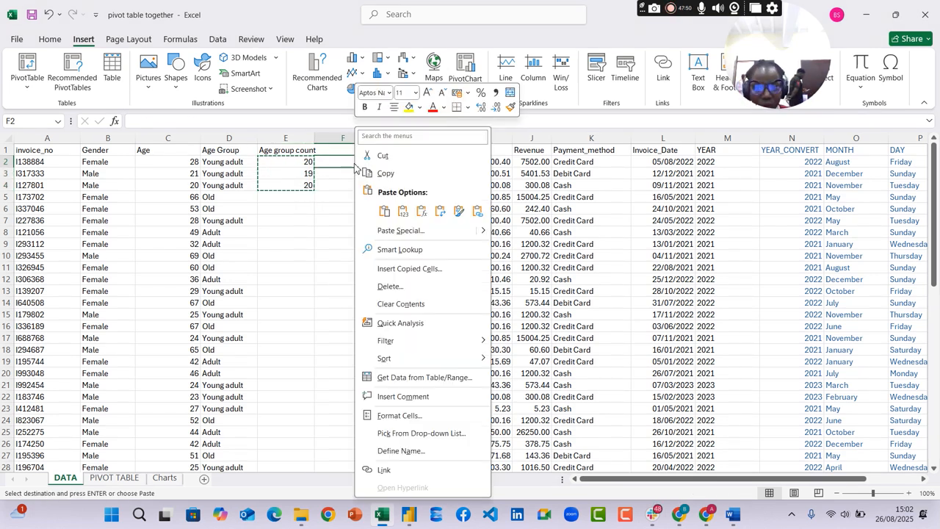
pyautogui.click(403, 211)
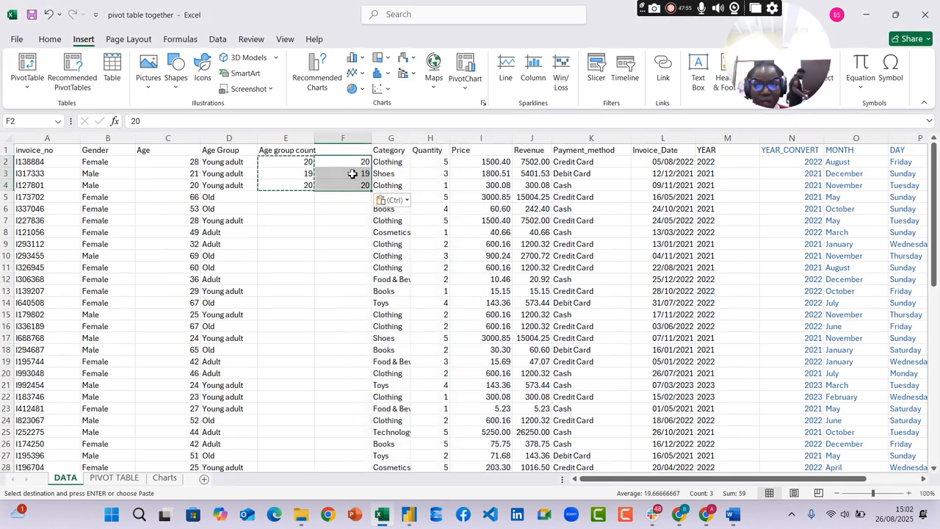
pyautogui.click(283, 162)
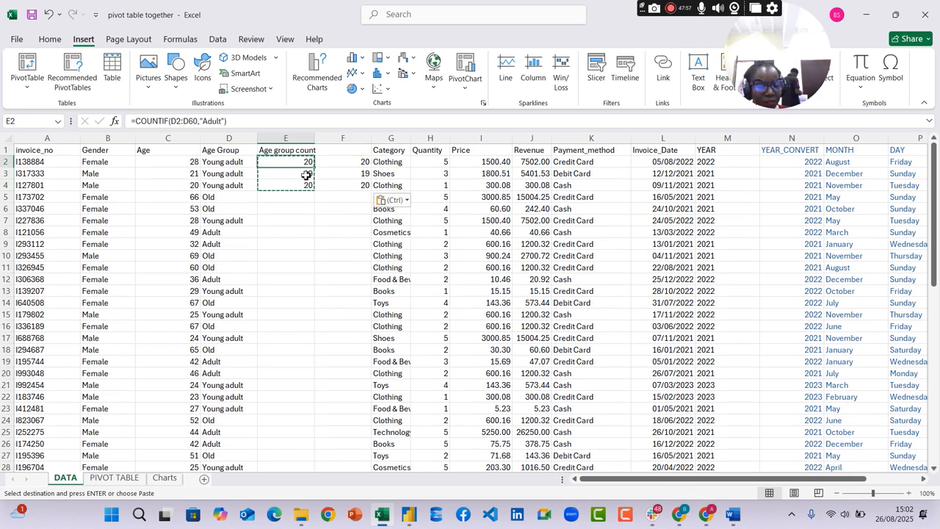
pyautogui.click(357, 162)
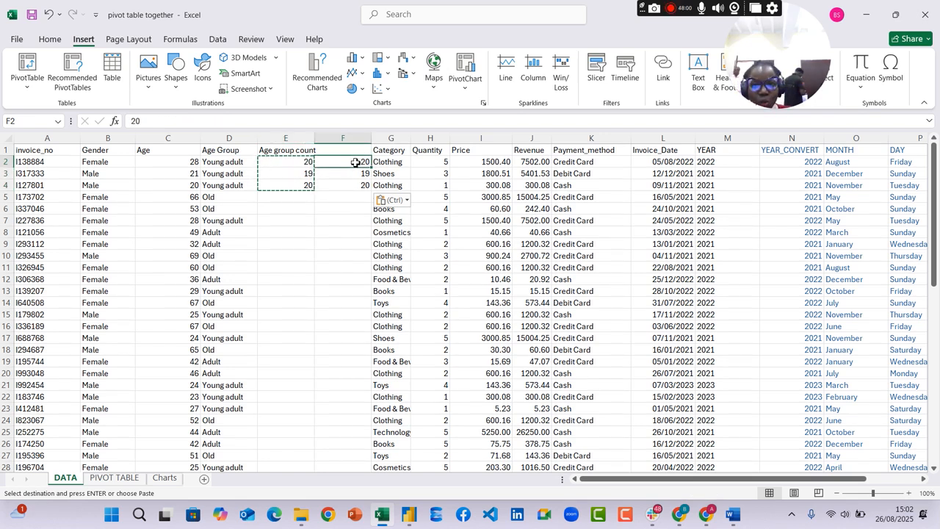
# Try to refresh all pivot tables from the DATA sheet with the whole data range selected
pyautogui.click(126, 479)
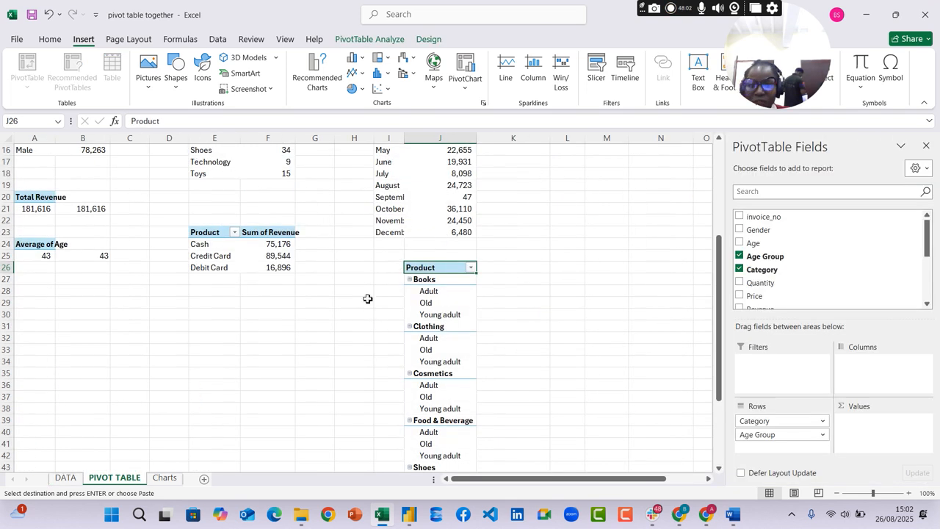
pyautogui.click(64, 477)
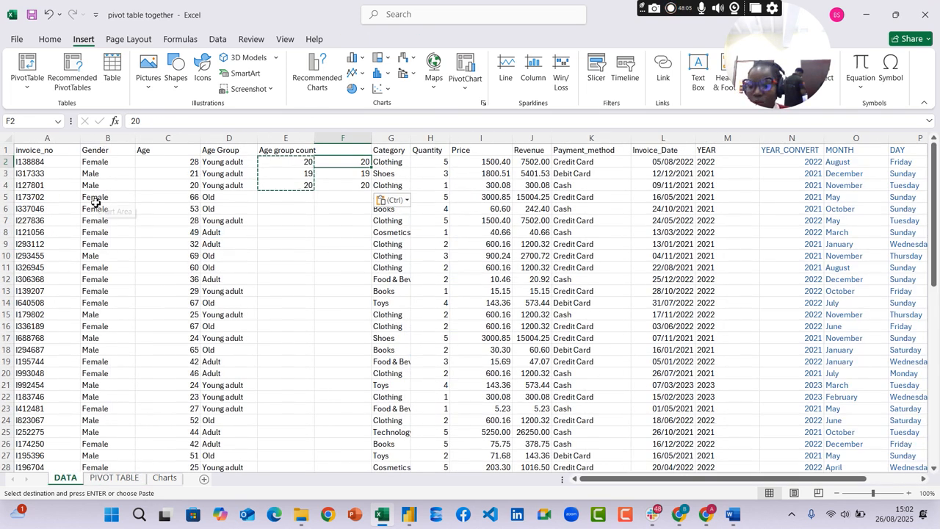
pyautogui.hotkey('ctrl', 'a')
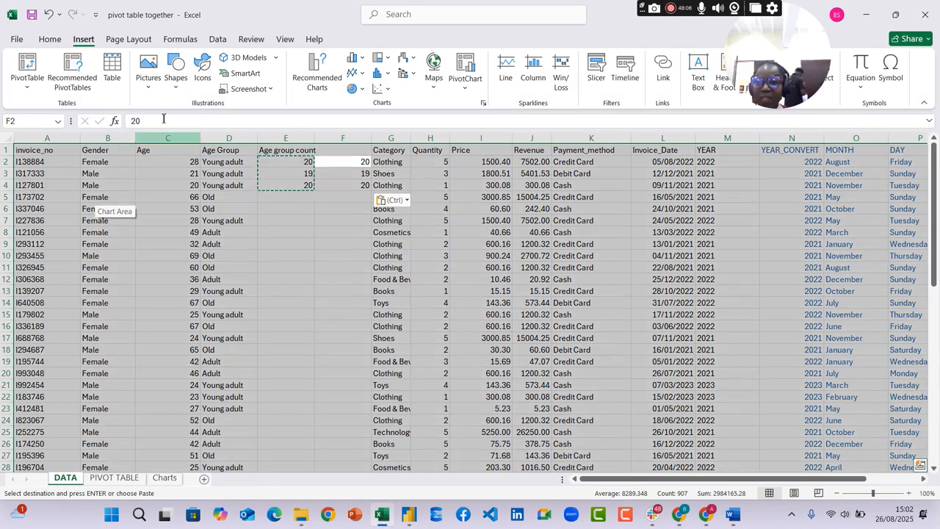
pyautogui.click(218, 39)
pyautogui.click(237, 85)
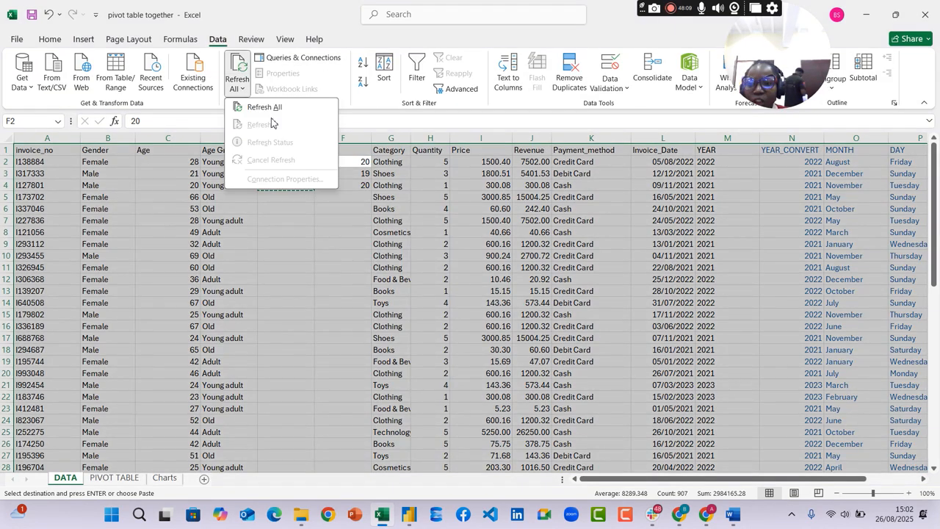
pyautogui.click(278, 108)
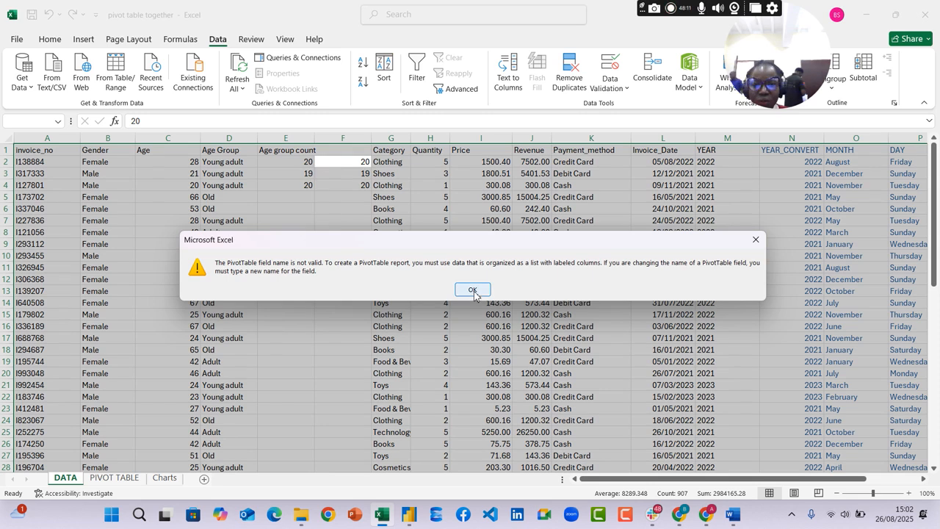
pyautogui.click(475, 289)
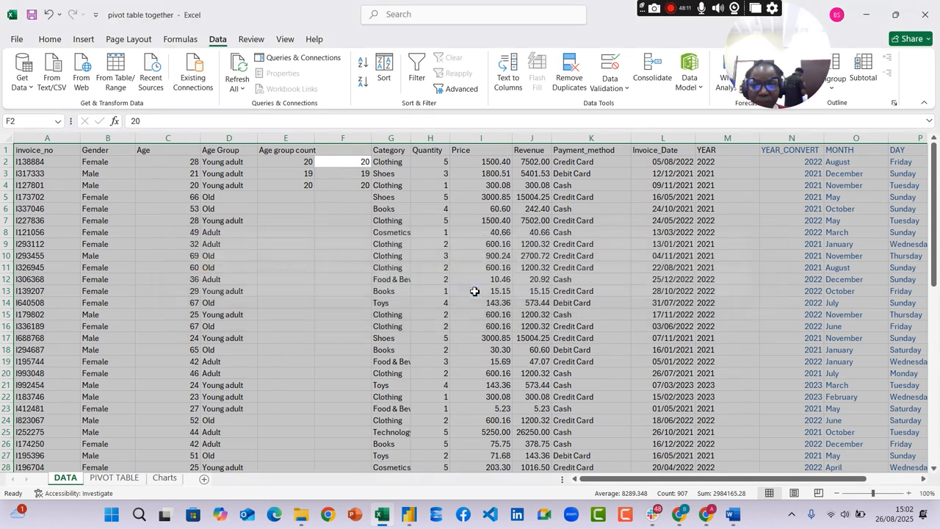
# Try to refresh all pivot tables from the PIVOT TABLE sheet with the category and age group pivot selected
pyautogui.click(114, 478)
pyautogui.rightClick(99, 244)
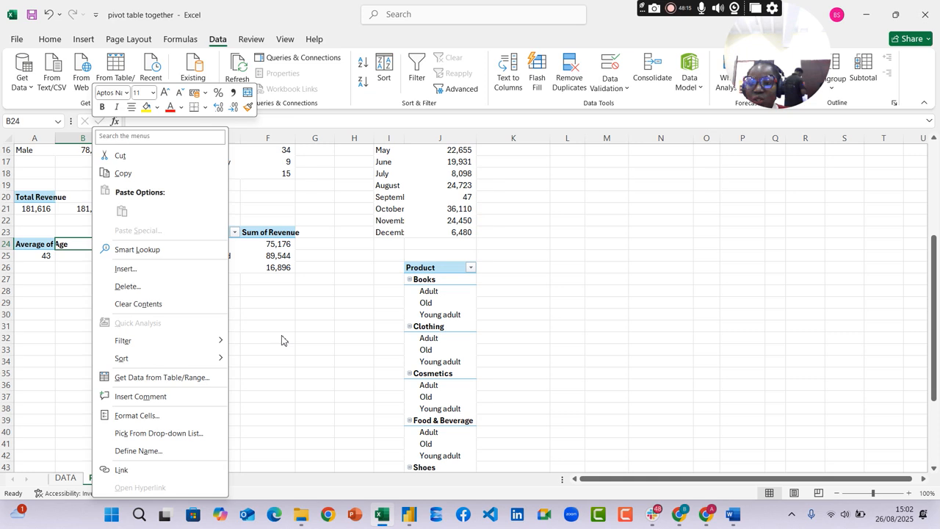
pyautogui.scroll(2, 283, 338)
pyautogui.scroll(3, 283, 337)
pyautogui.scroll(-3, 431, 466)
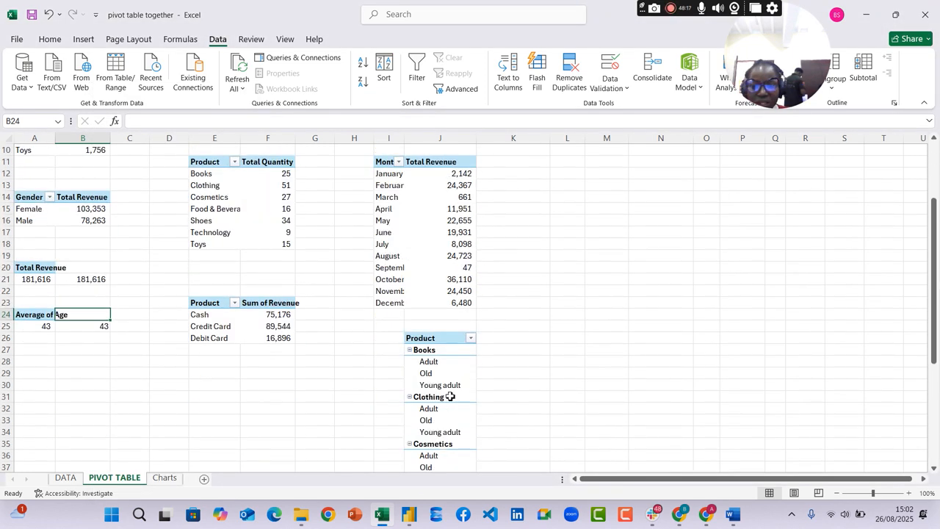
pyautogui.click(445, 355)
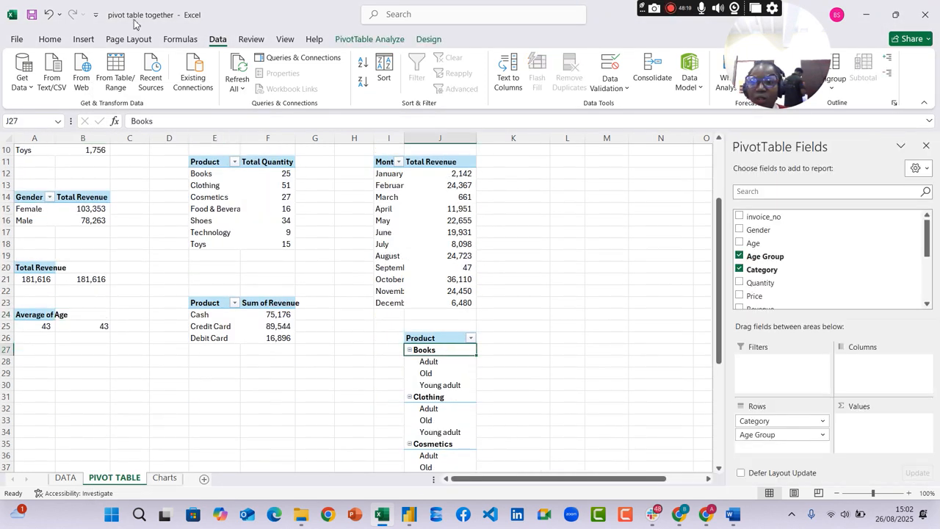
pyautogui.click(237, 87)
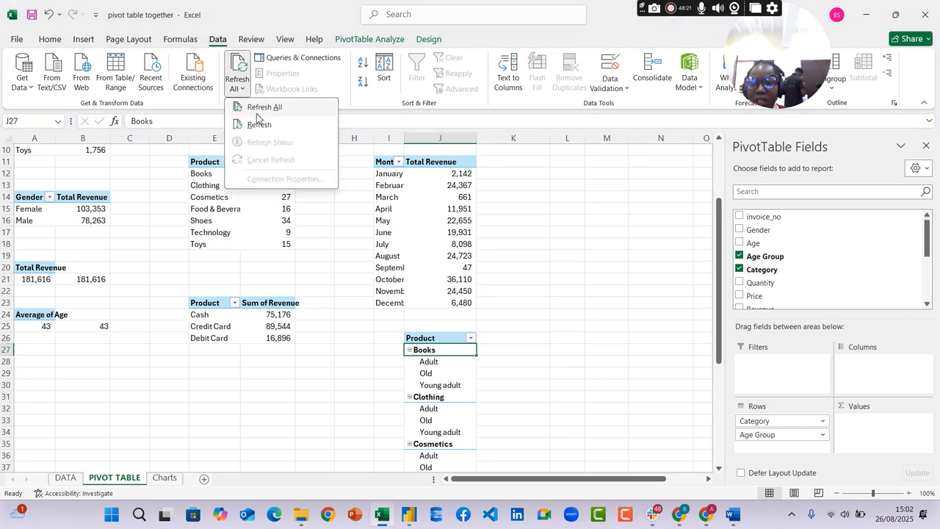
pyautogui.click(269, 107)
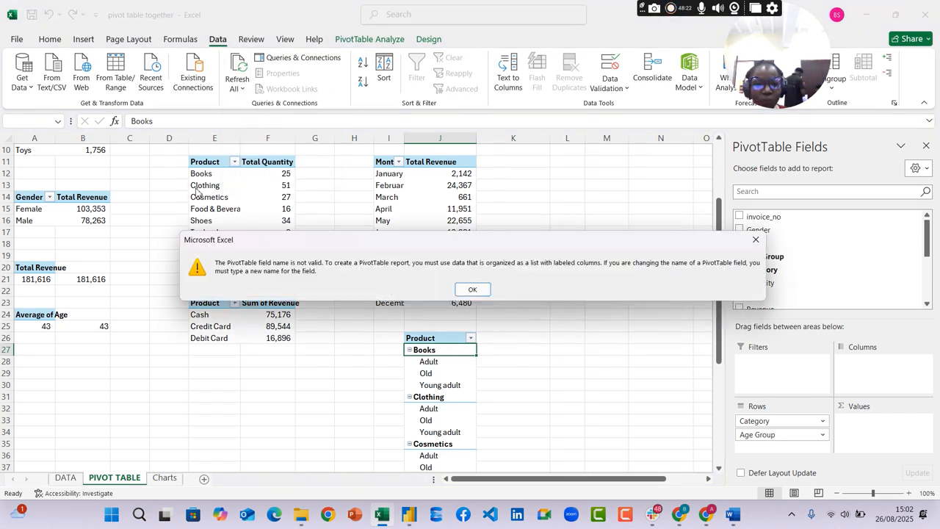
pyautogui.click(472, 288)
# Remove the Category and Age Group fields from the pivot at J26 and look through its field list for the count field
pyautogui.click(772, 269)
pyautogui.click(779, 256)
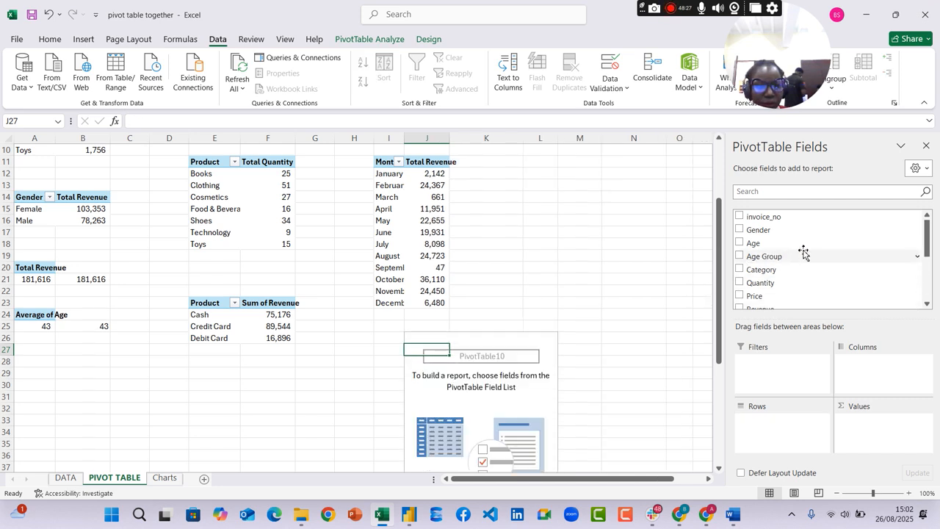
pyautogui.scroll(-2, 783, 261)
pyautogui.scroll(-2, 794, 280)
pyautogui.scroll(4, 794, 280)
pyautogui.scroll(3, 172, 210)
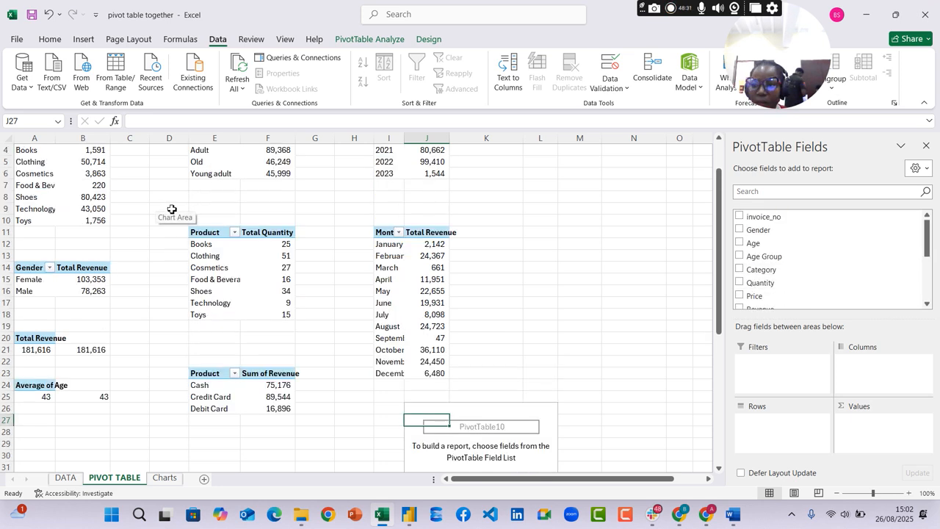
# Try to refresh the pivot tables again with the product labels of the Total Revenue pivot selected
pyautogui.click(40, 180)
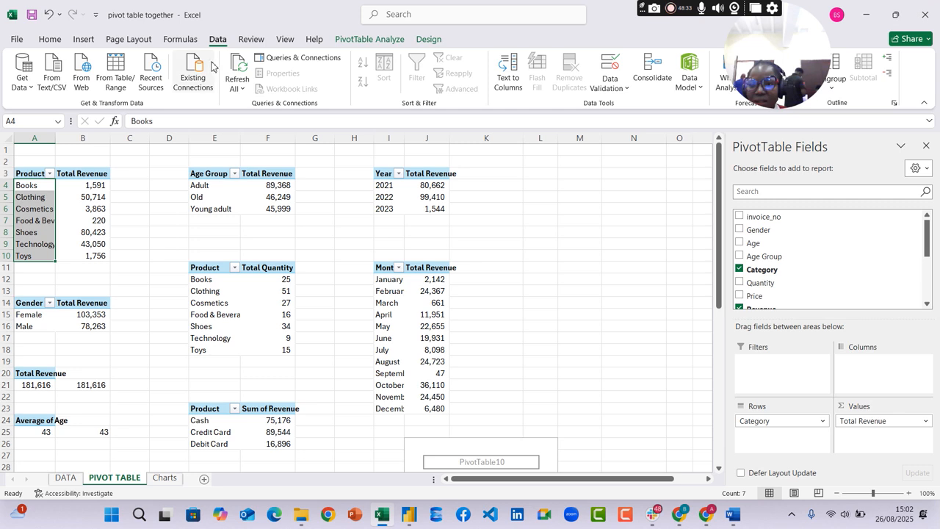
pyautogui.click(243, 77)
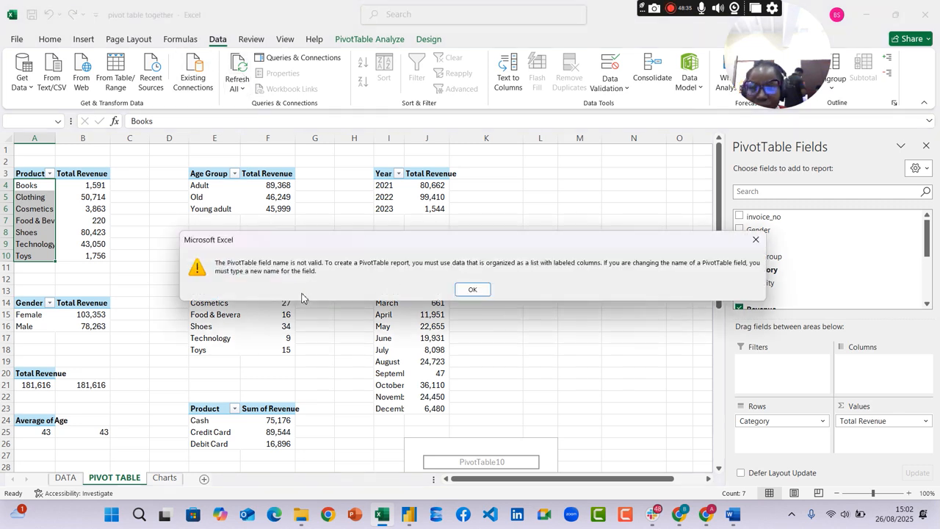
pyautogui.click(480, 289)
# Try to delete the empty pivot table below the monthly revenue pivot
pyautogui.click(558, 419)
pyautogui.scroll(-1, 548, 393)
pyautogui.click(507, 412)
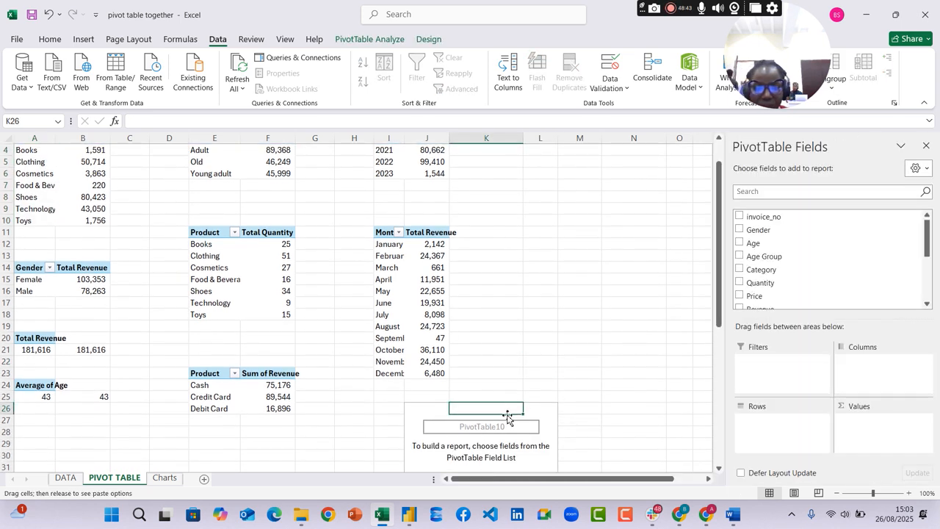
pyautogui.press('Delete')
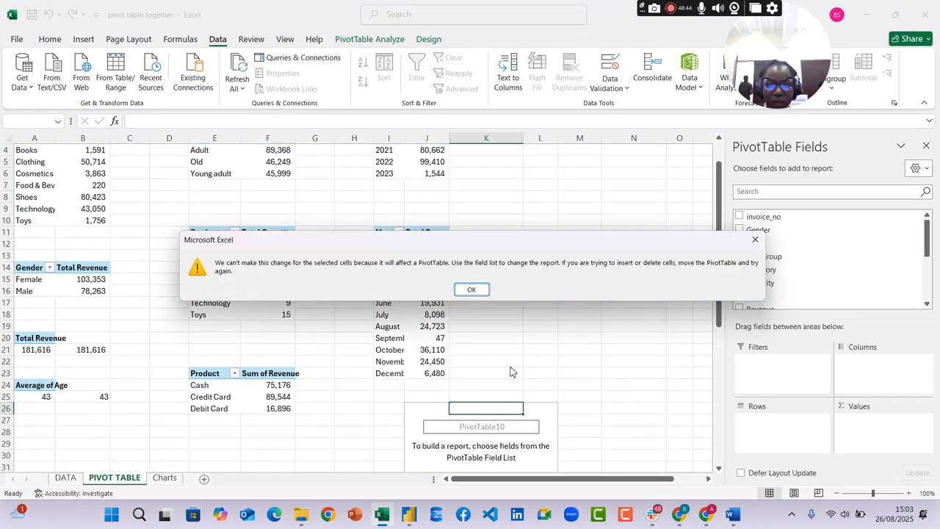
pyautogui.click(476, 290)
# Try to refresh only the empty pivot table from one of its own cells
pyautogui.click(526, 432)
pyautogui.rightClick(532, 432)
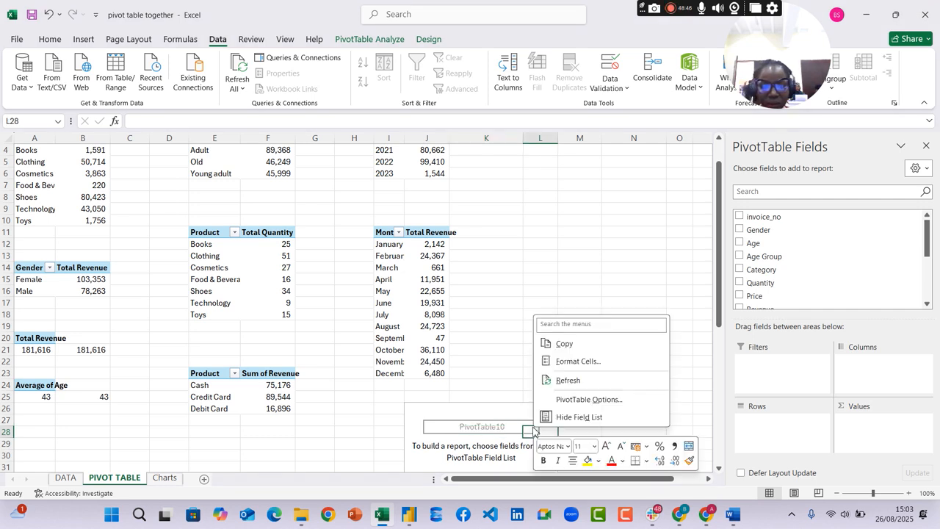
pyautogui.click(568, 381)
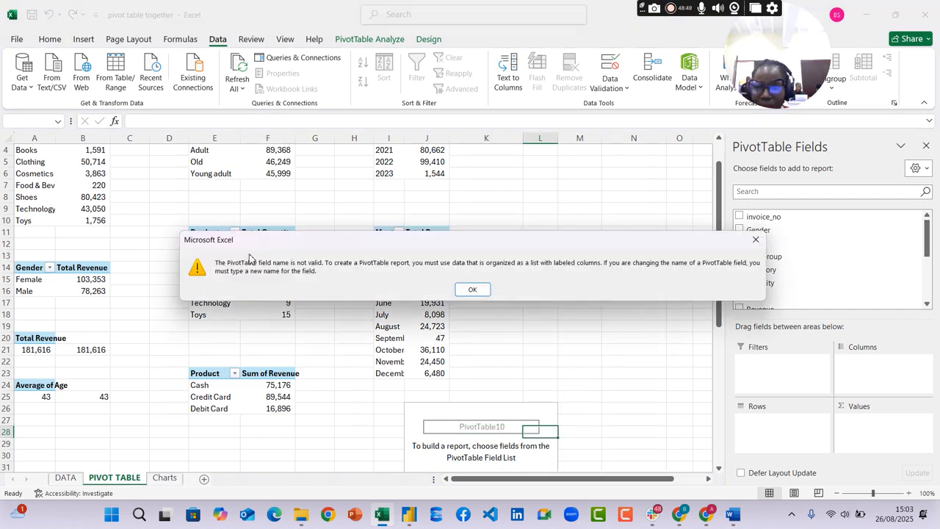
pyautogui.click(472, 289)
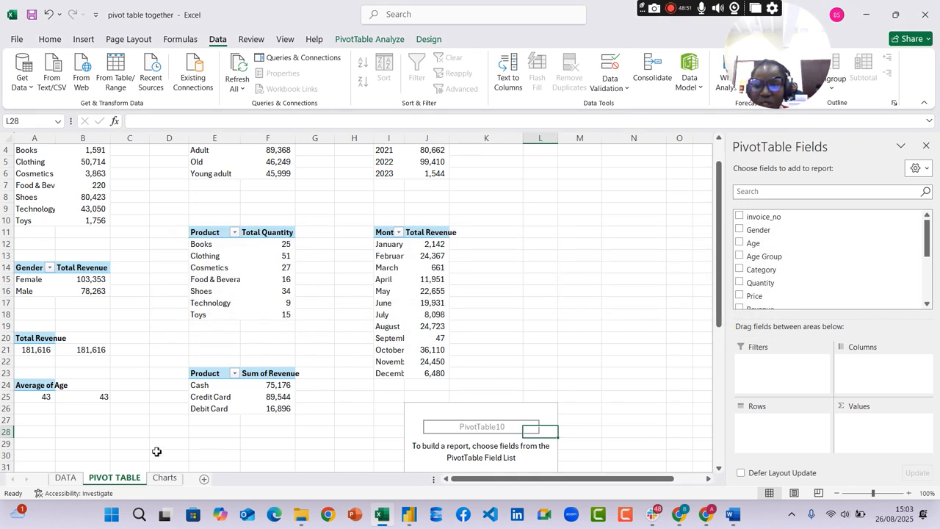
# Copy the "Age group count" heading from E1 into the blank header cell F1 on the DATA sheet
pyautogui.click(65, 478)
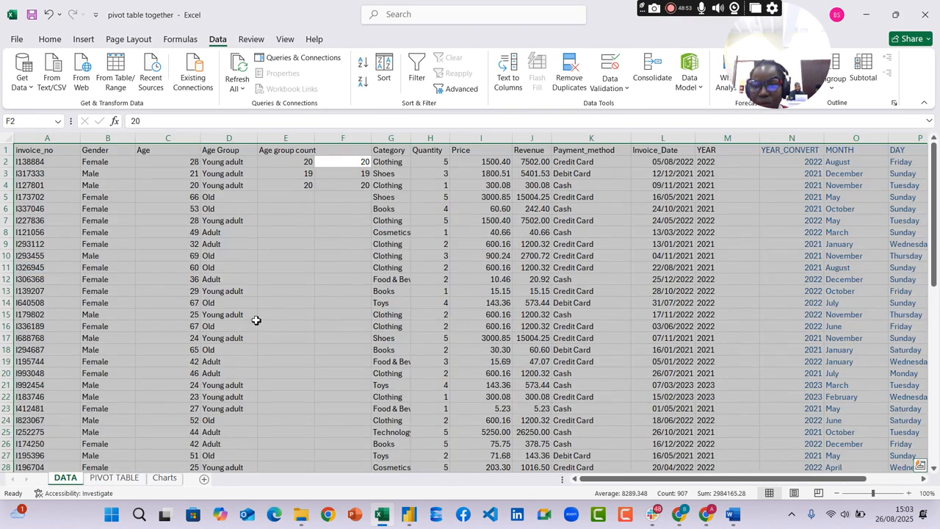
pyautogui.click(362, 161)
pyautogui.click(338, 151)
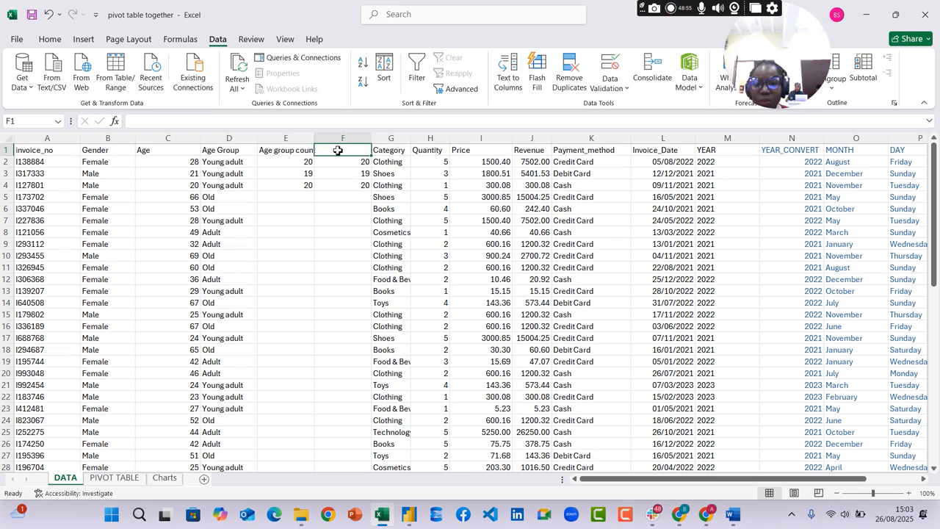
pyautogui.click(286, 151)
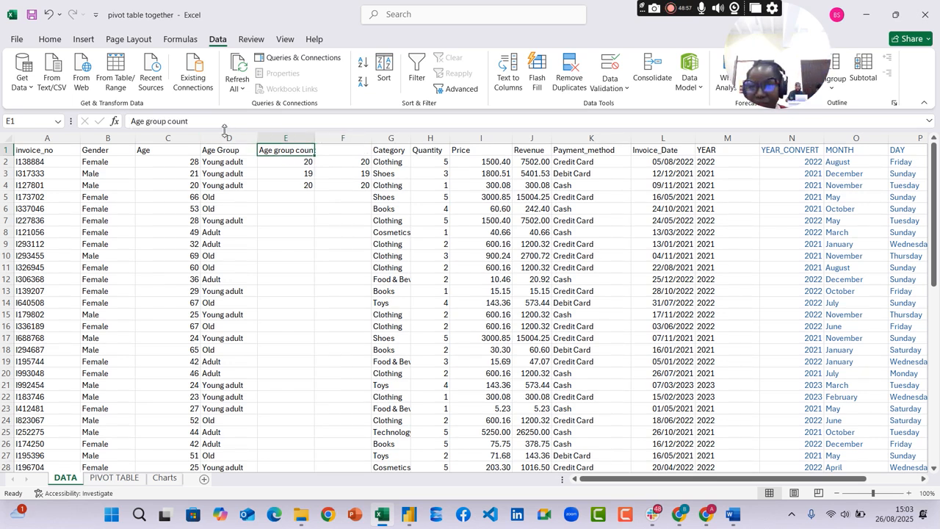
pyautogui.moveTo(190, 122); pyautogui.dragTo(126, 121)
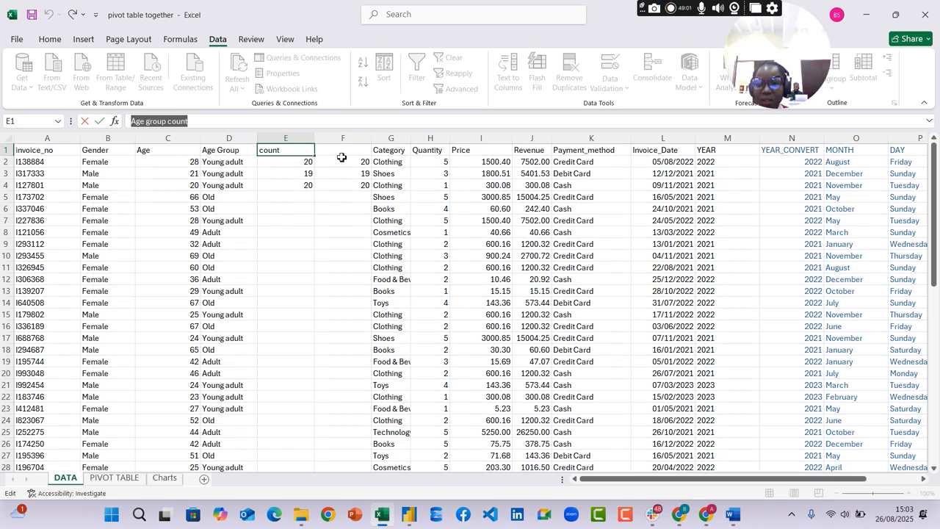
pyautogui.hotkey('ctrl', 'c')
pyautogui.press('Tab')
pyautogui.hotkey('ctrl', 'v')
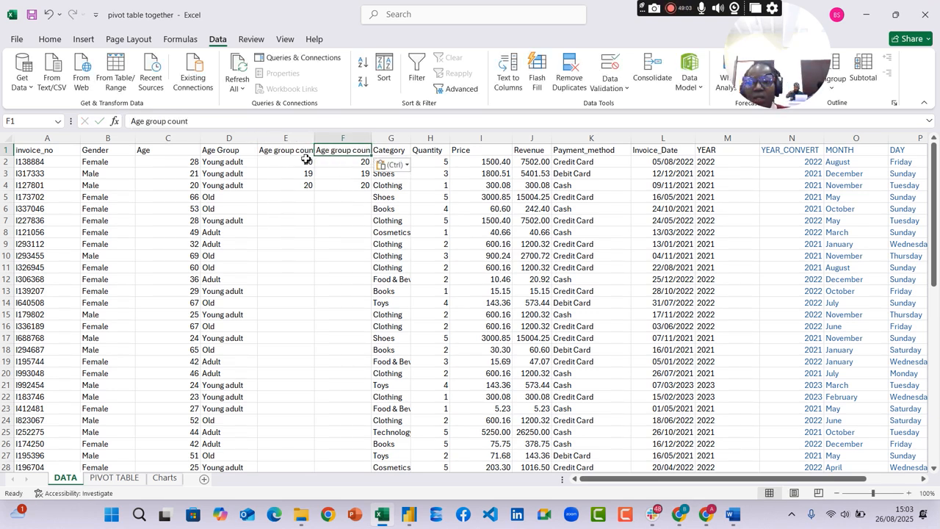
# Delete the original age group count column E from the DATA sheet
pyautogui.click(301, 138)
pyautogui.rightClick(301, 139)
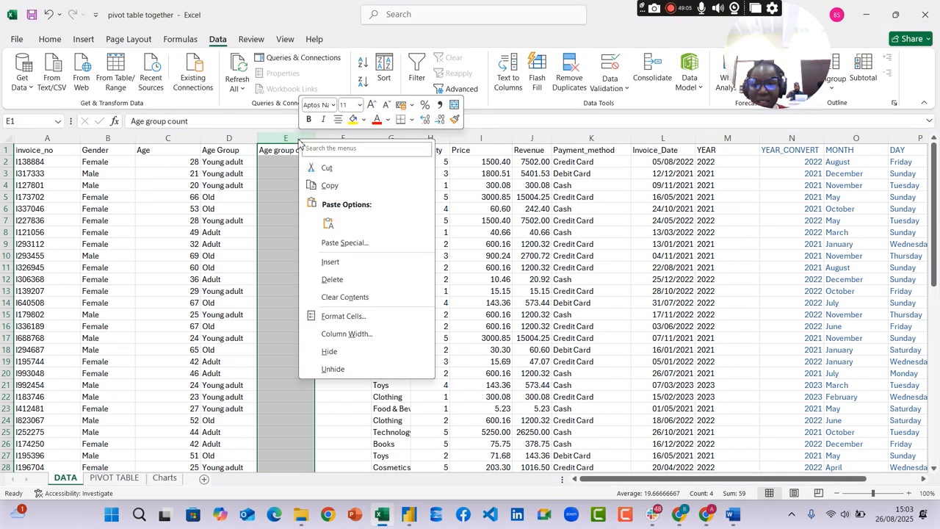
pyautogui.click(331, 279)
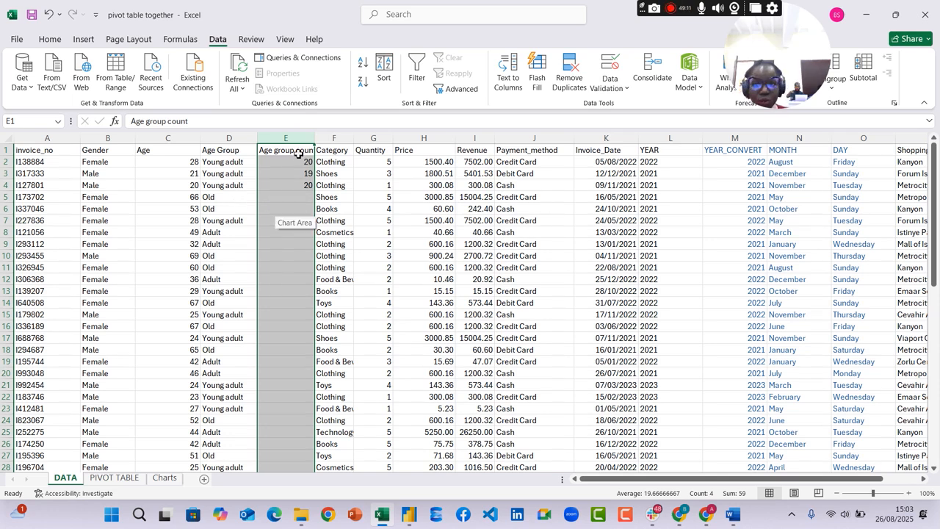
# Refresh all pivot tables on the PIVOT TABLE sheet from a product label in the Total Revenue pivot
pyautogui.click(114, 477)
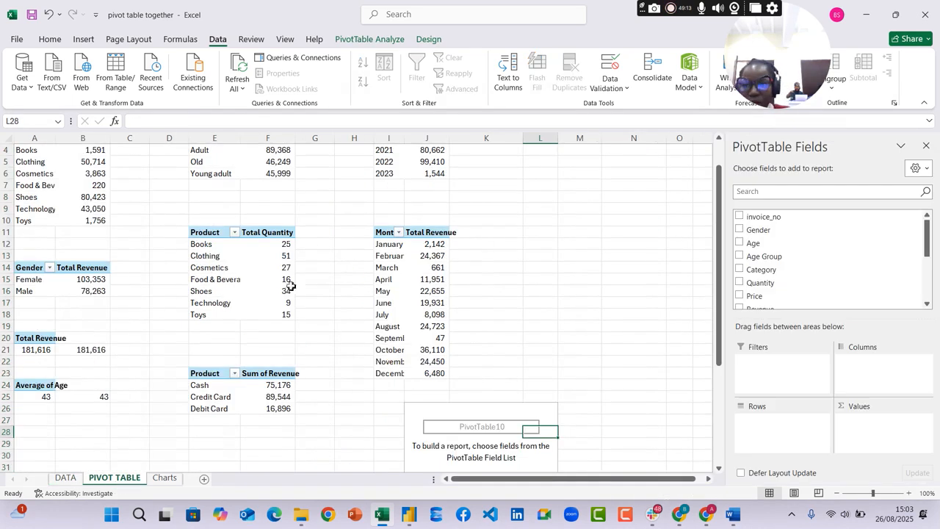
pyautogui.click(39, 185)
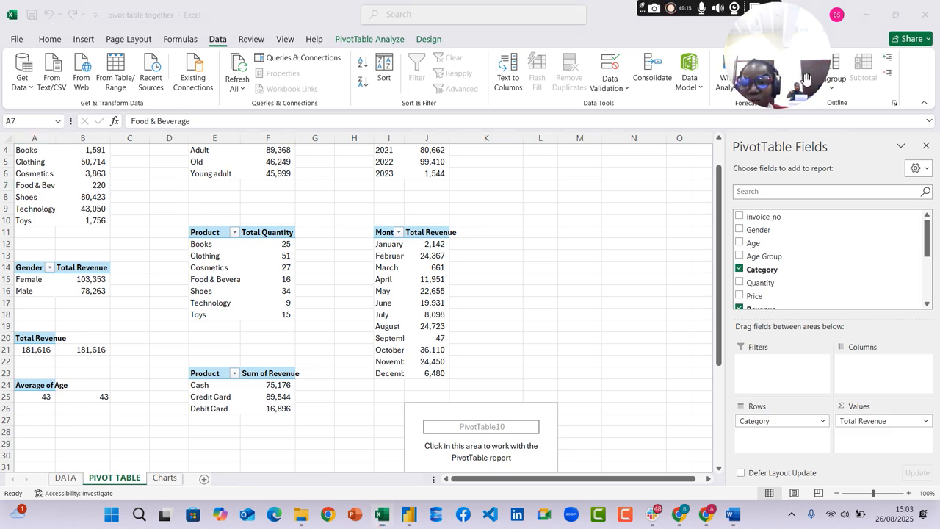
pyautogui.click(237, 70)
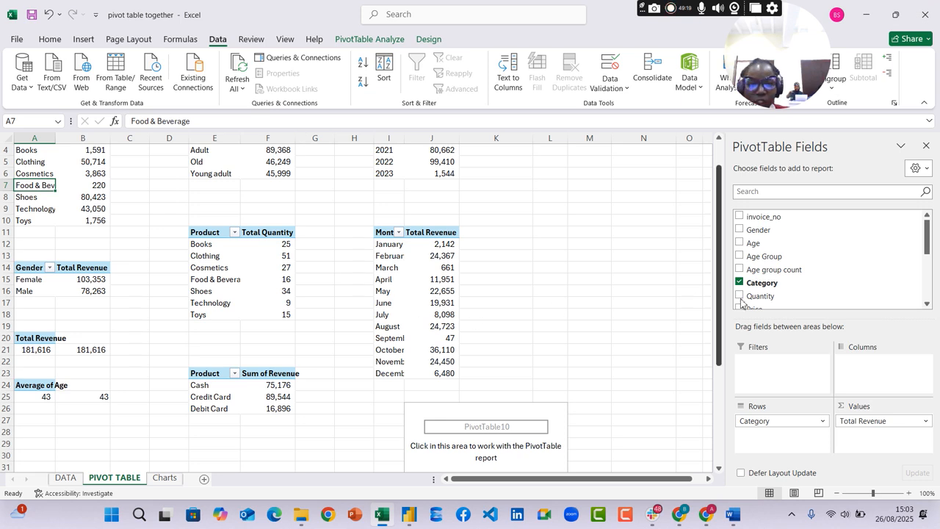
# Try replacing Total Revenue with Age group count in the values of the top product pivot
pyautogui.scroll(-1, 799, 257)
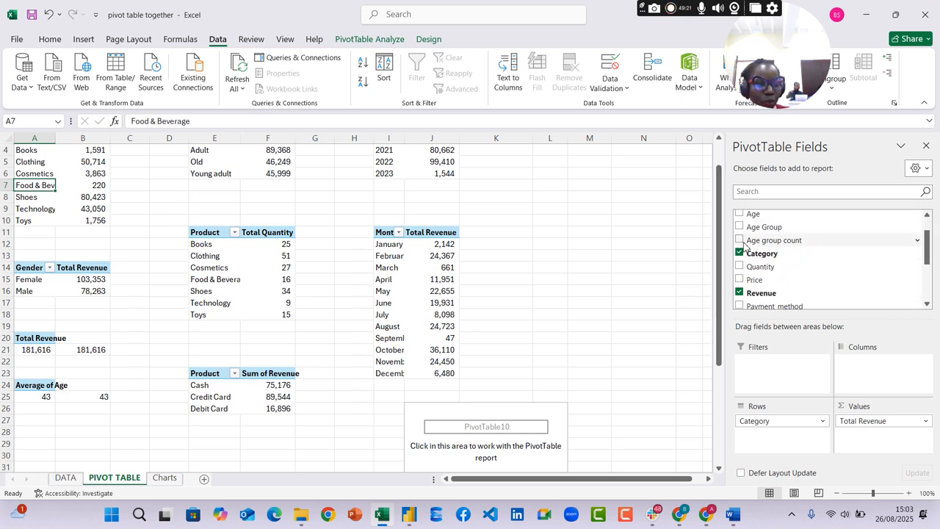
pyautogui.moveTo(791, 242); pyautogui.dragTo(874, 432)
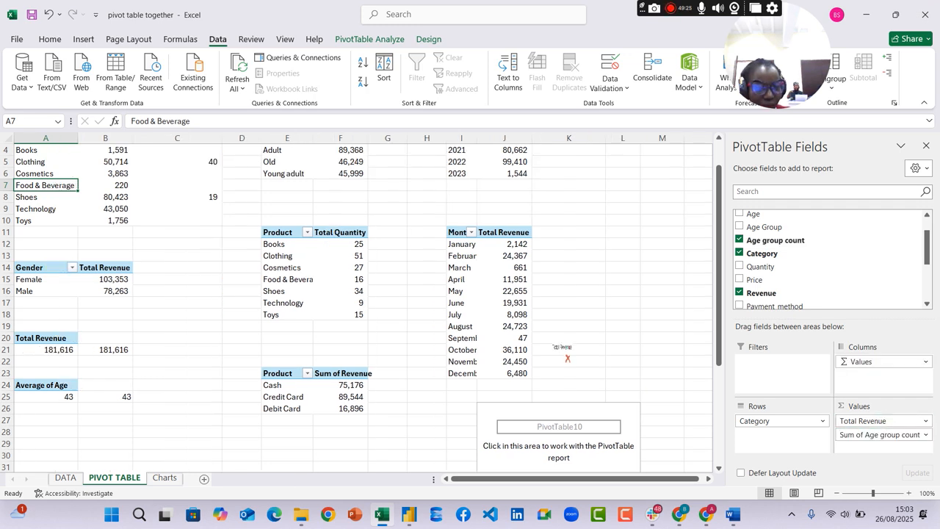
pyautogui.moveTo(567, 358); pyautogui.dragTo(569, 360)
pyautogui.scroll(-5, 669, 437)
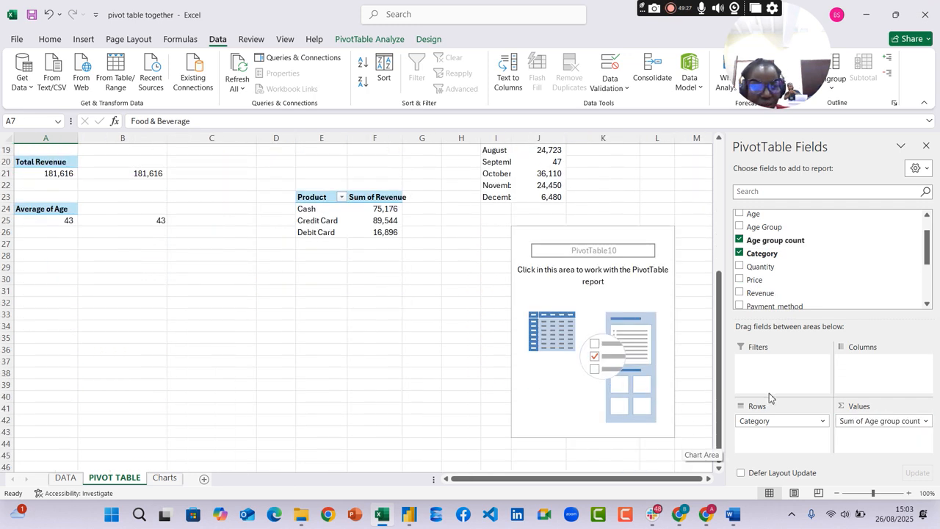
pyautogui.scroll(3, 594, 316)
pyautogui.scroll(3, 594, 316)
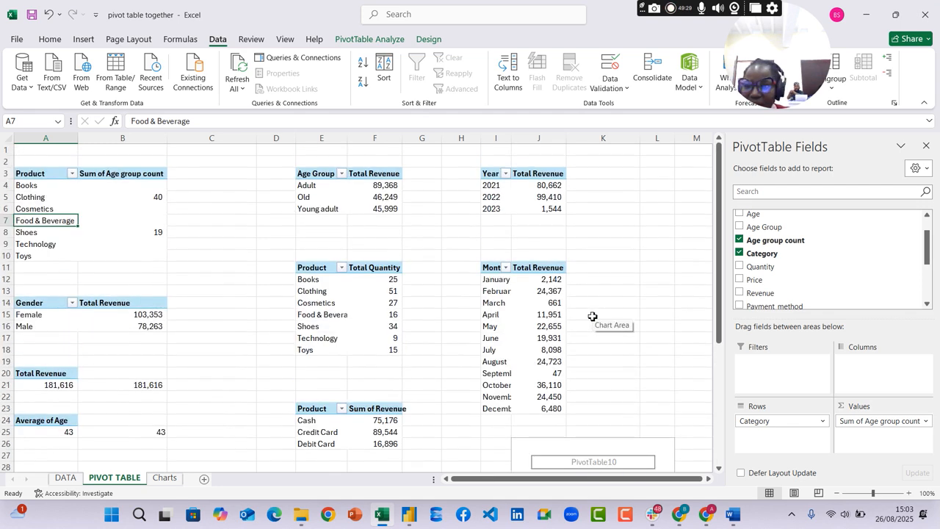
# Undo the two value field changes in the top product pivot
pyautogui.hotkey('ctrl', 'z')
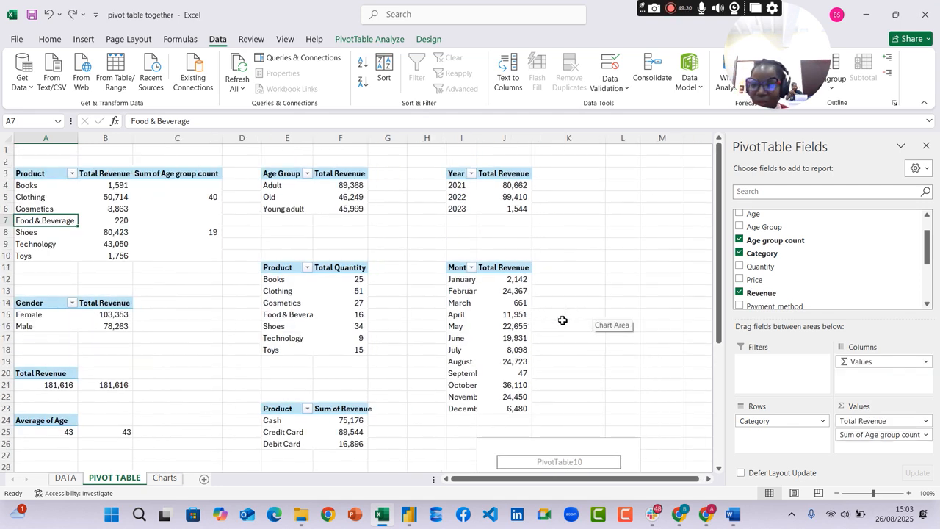
pyautogui.click(607, 258)
pyautogui.hotkey('ctrl', 'z')
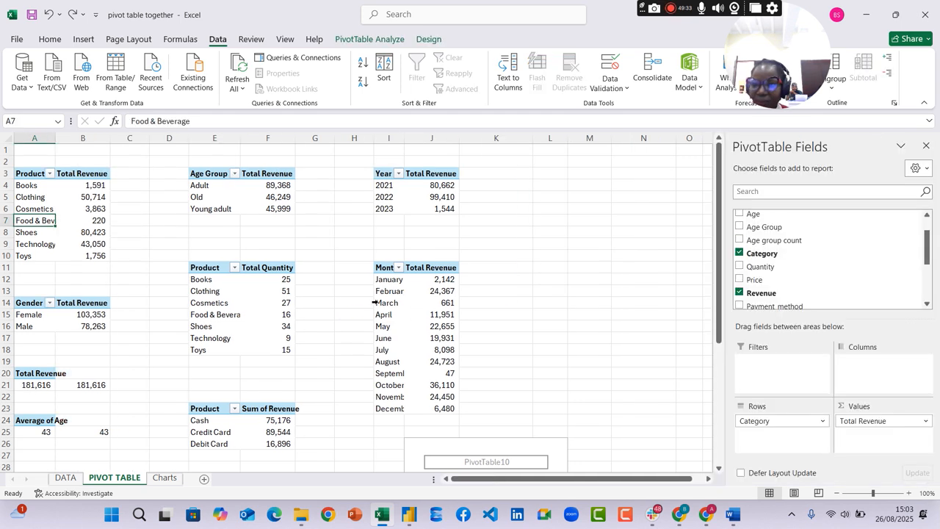
# Add Age group count to the values of the empty pivot table below the monthly revenue pivot
pyautogui.scroll(-3, 588, 348)
pyautogui.click(507, 359)
pyautogui.moveTo(508, 351); pyautogui.dragTo(587, 197)
pyautogui.click(546, 398)
pyautogui.click(539, 386)
pyautogui.click(531, 374)
pyautogui.moveTo(777, 269); pyautogui.dragTo(869, 429)
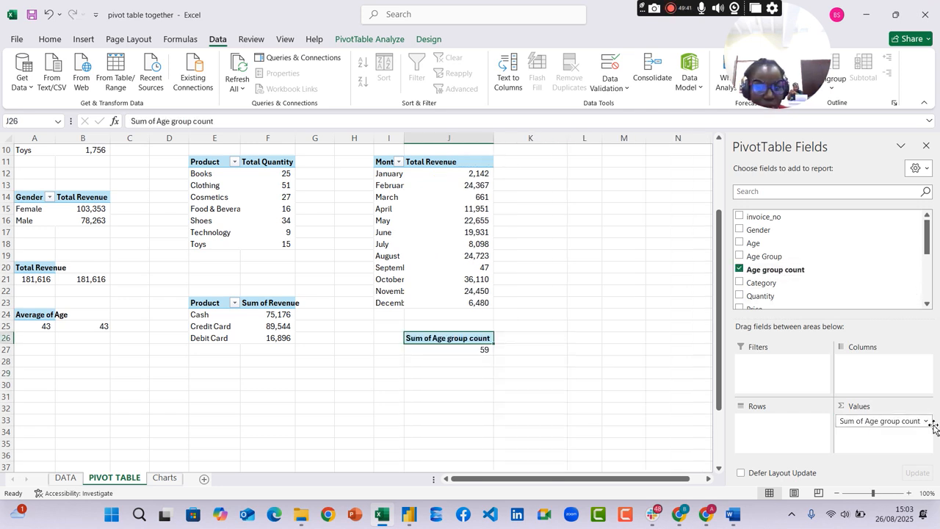
# Summarize the age group count values by Count and place Category in the rows of the pivot at J26
pyautogui.click(927, 422)
pyautogui.click(869, 410)
pyautogui.click(140, 257)
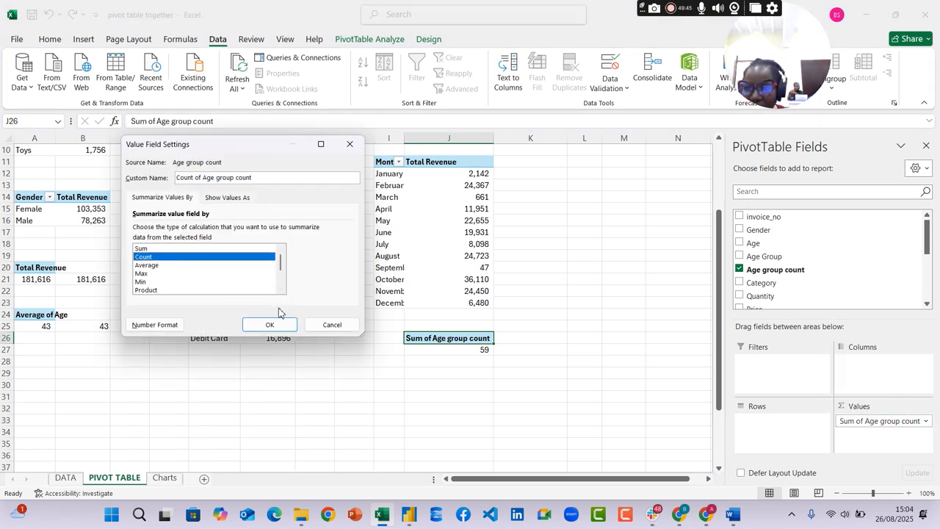
pyautogui.click(269, 325)
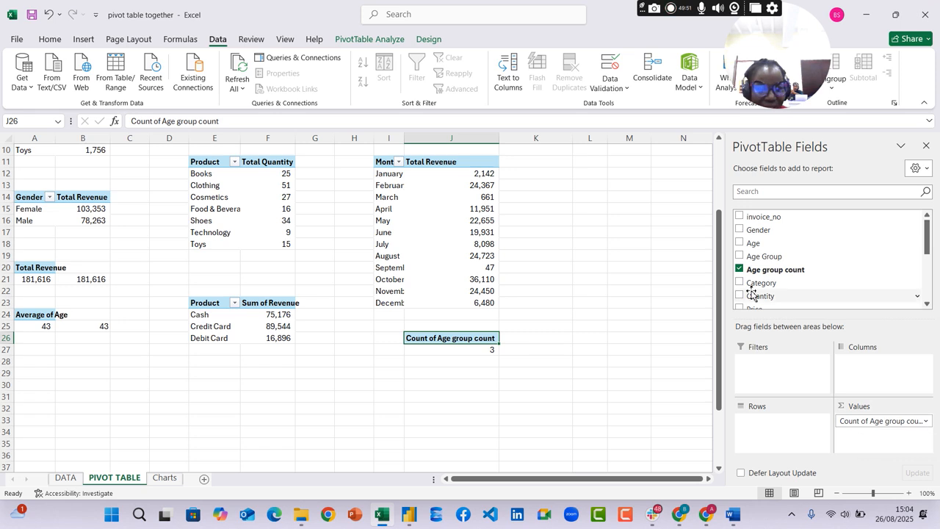
pyautogui.moveTo(756, 283); pyautogui.dragTo(777, 437)
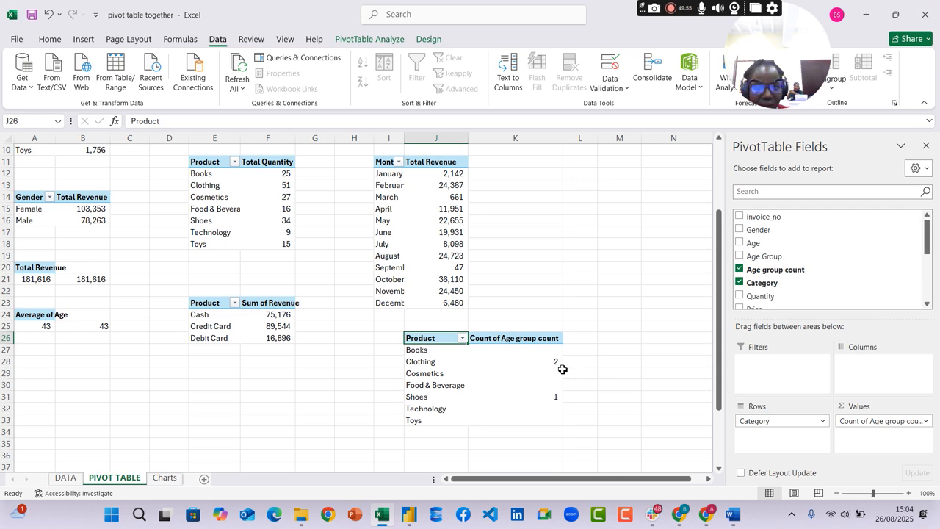
# Look through the other summary functions for the Count of Age group count field without changing it
pyautogui.click(928, 421)
pyautogui.click(844, 405)
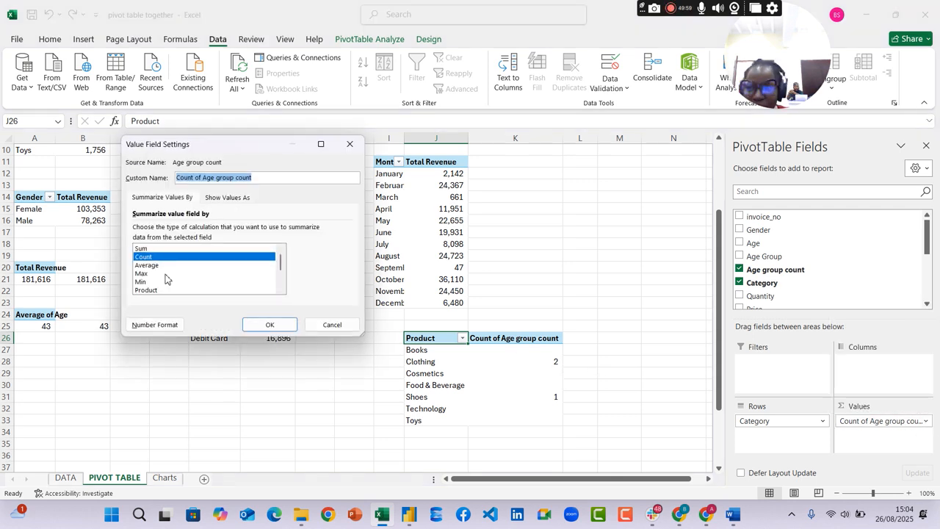
pyautogui.scroll(-2, 166, 278)
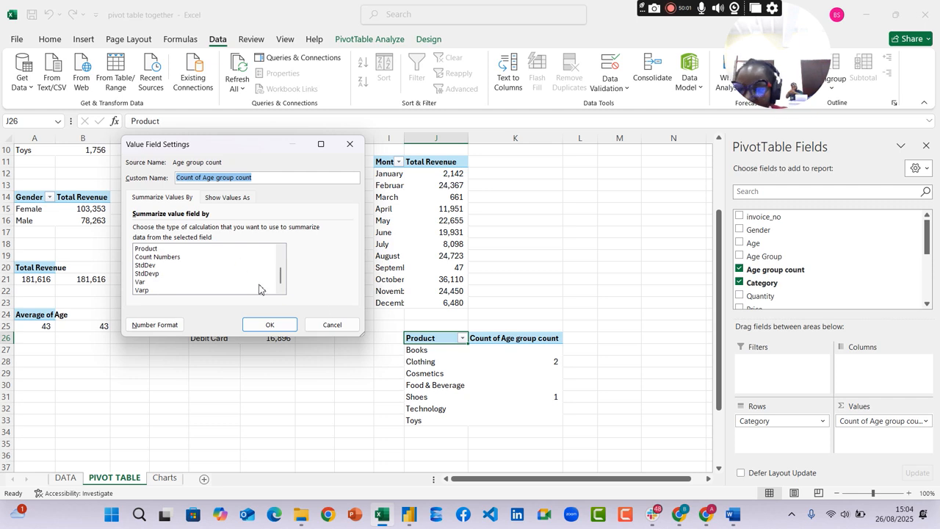
pyautogui.click(336, 326)
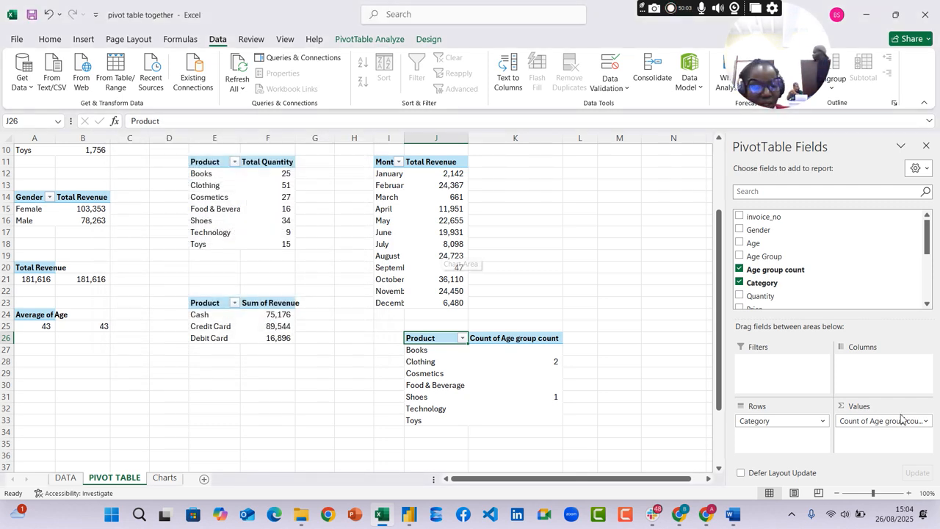
# Check the age group count column on the DATA sheet and view the Charts sheet
pyautogui.click(66, 479)
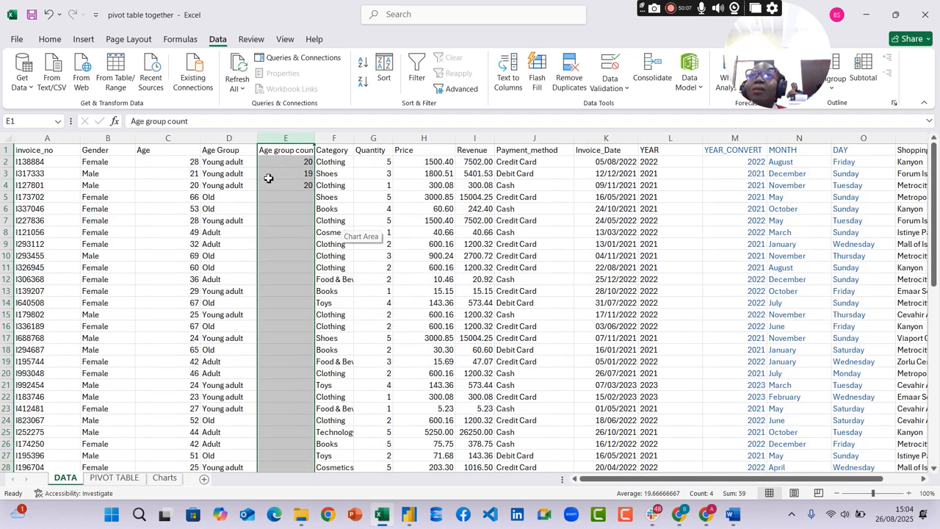
pyautogui.click(166, 478)
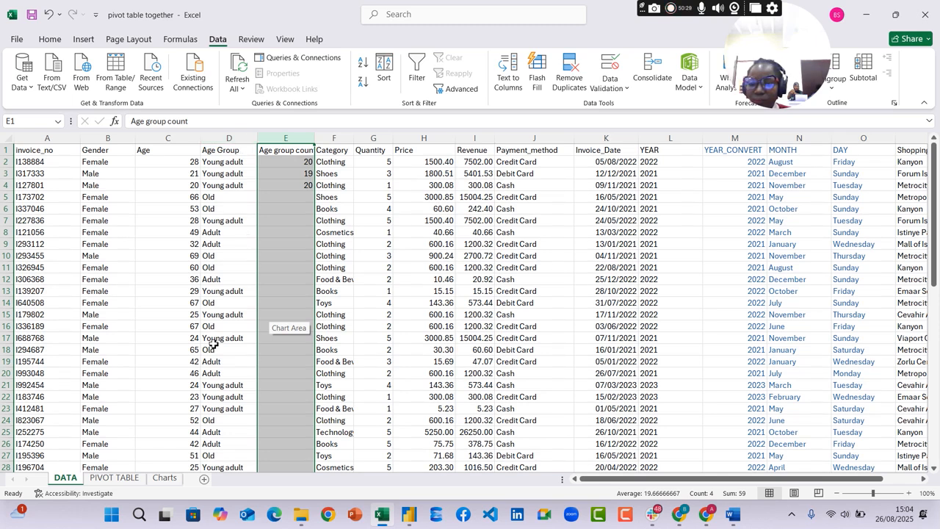
pyautogui.click(164, 477)
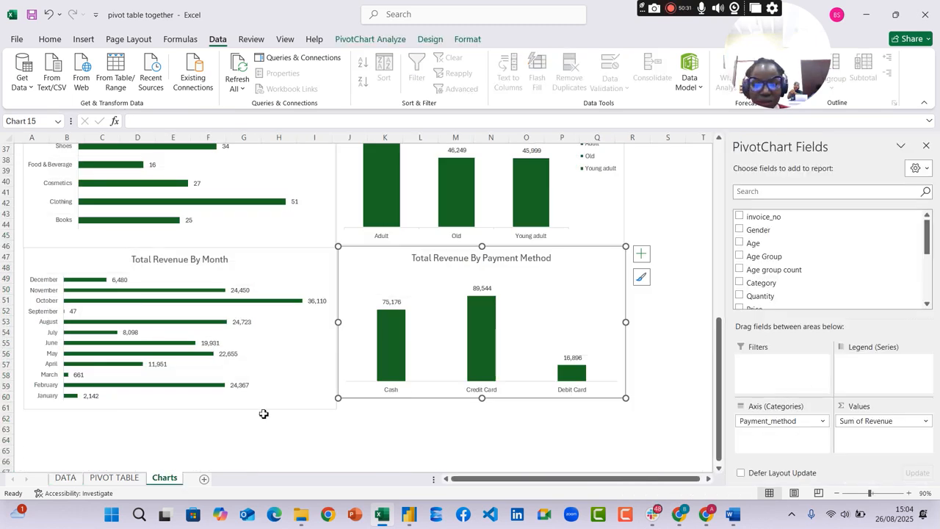
# Remove the age group count value from the pivot at J26 and place Age Group in its columns
pyautogui.click(114, 477)
pyautogui.moveTo(907, 420); pyautogui.dragTo(664, 382)
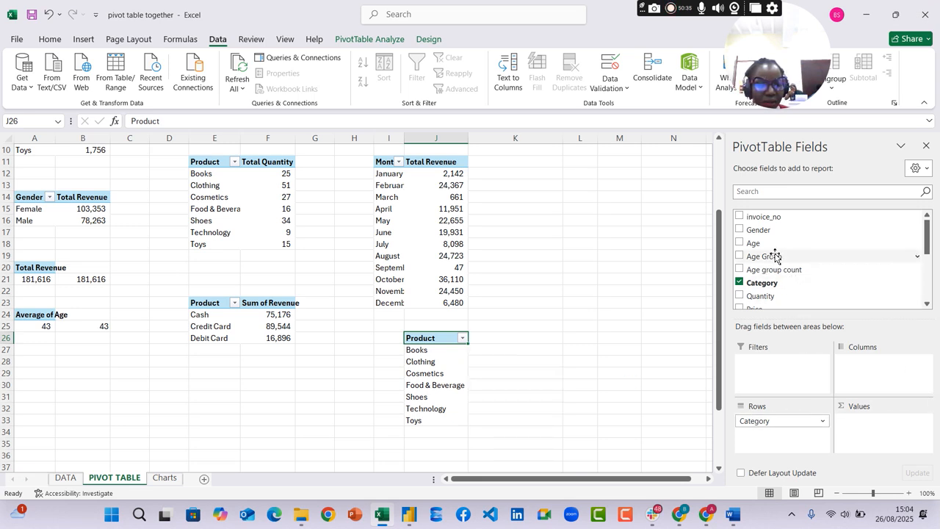
pyautogui.moveTo(777, 266); pyautogui.dragTo(867, 439)
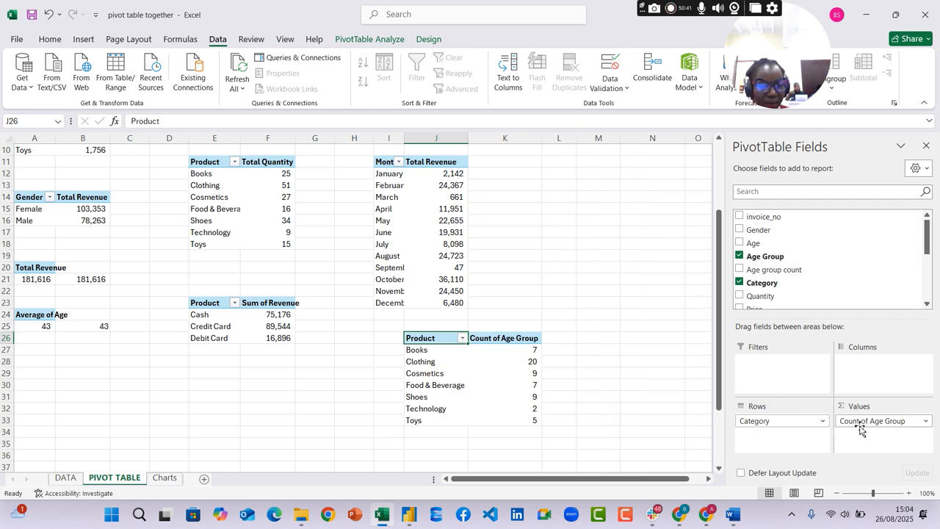
pyautogui.moveTo(861, 429); pyautogui.dragTo(866, 382)
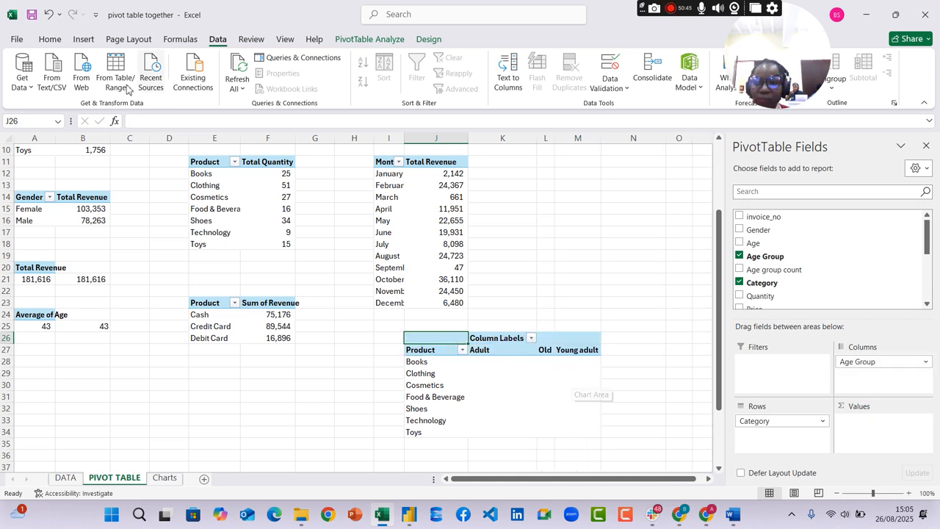
# Insert a clustered column chart from the product by age group pivot
pyautogui.click(83, 41)
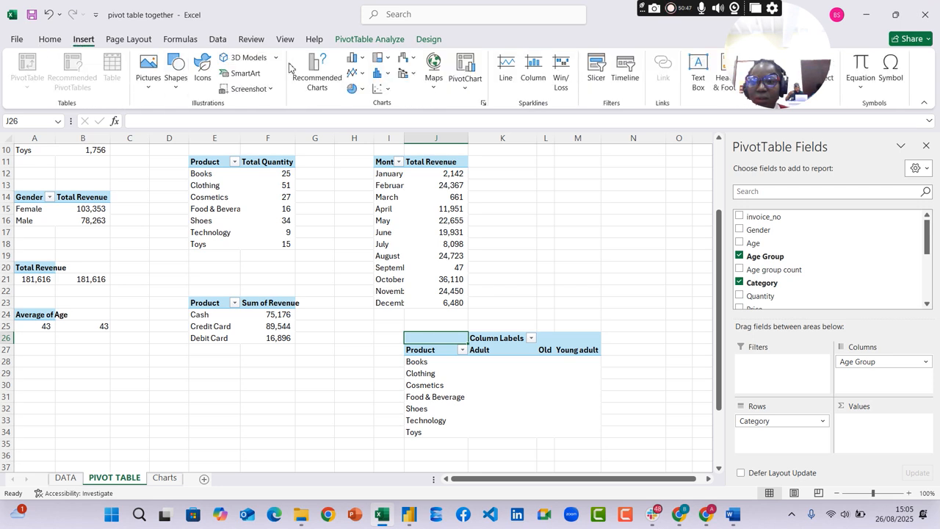
pyautogui.click(311, 77)
pyautogui.moveTo(417, 219)
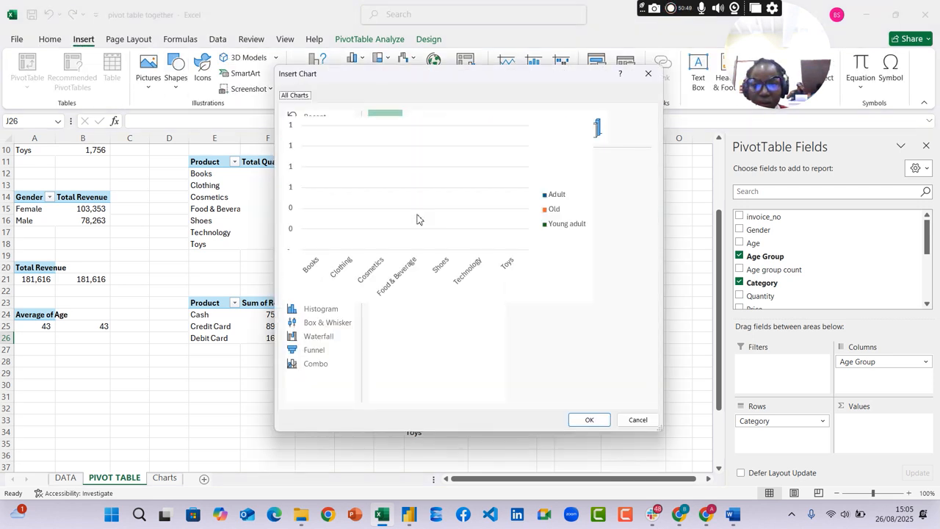
pyautogui.click(592, 420)
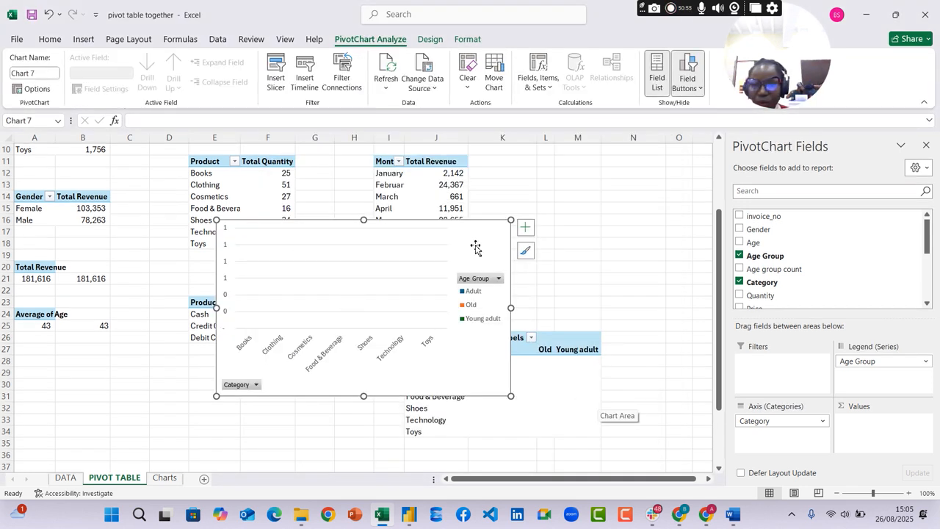
# Delete the clustered column chart and select a product label in the pivot at J26
pyautogui.click(580, 268)
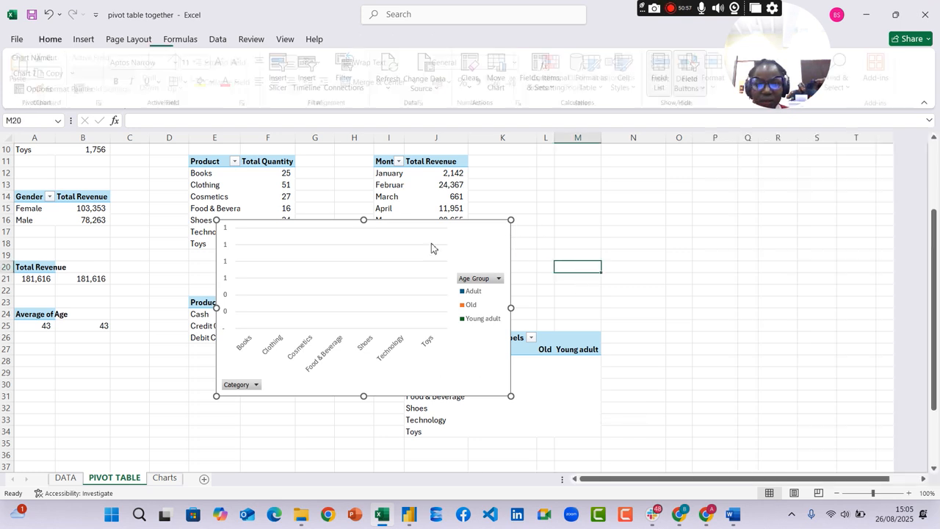
pyautogui.click(457, 237)
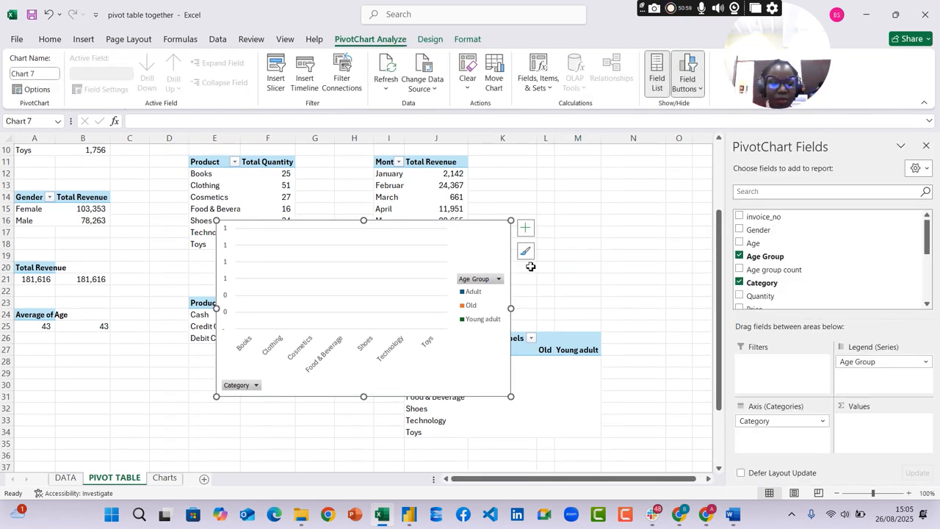
pyautogui.press('Delete')
pyautogui.click(463, 386)
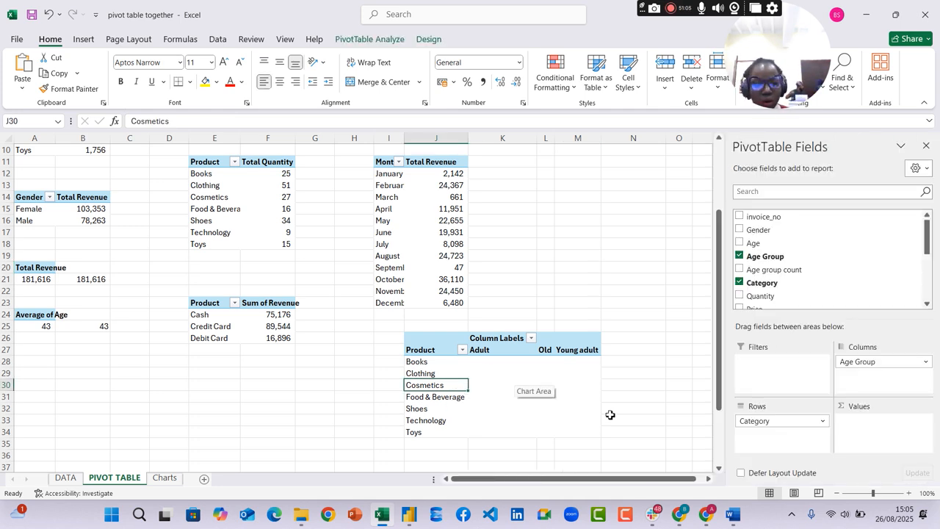
# Review the product category by age group question in the Word assignment and return to the Excel workbook
pyautogui.click(733, 514)
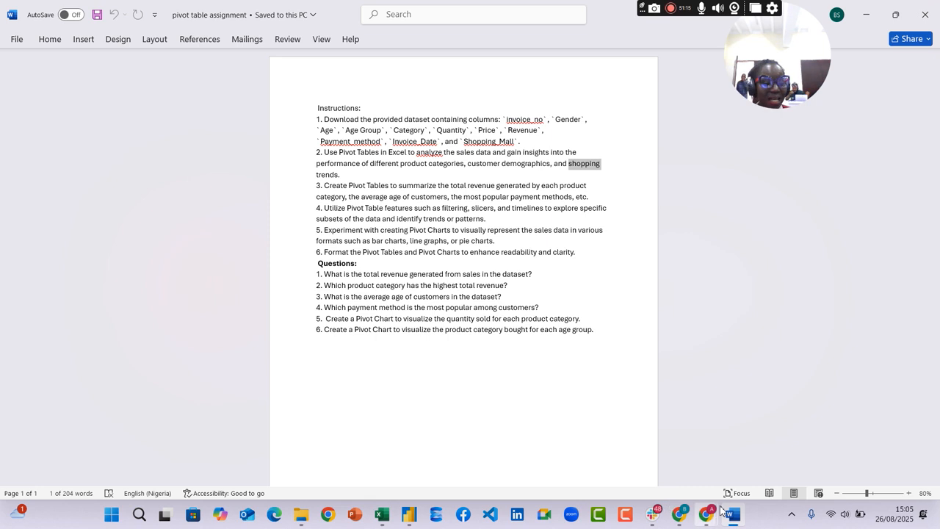
pyautogui.moveTo(740, 523)
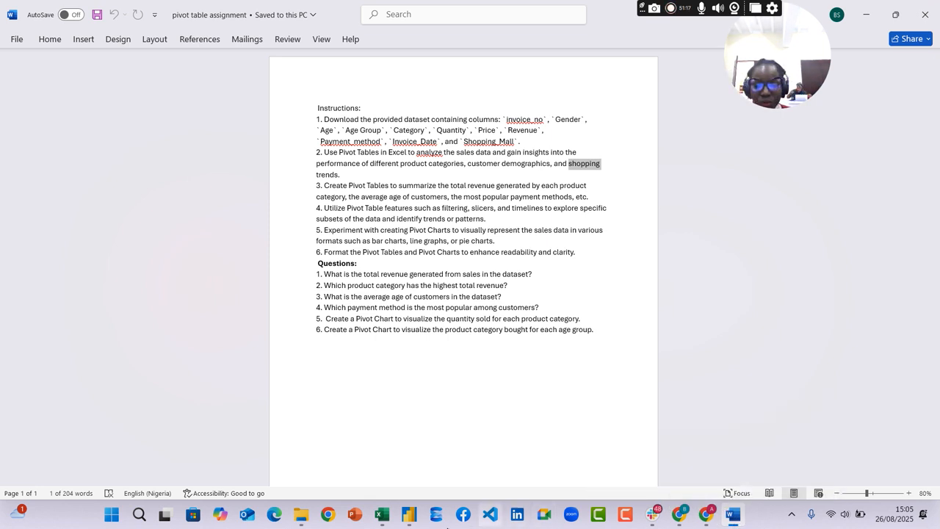
pyautogui.click(381, 514)
# Try to delete the Adult column from the product by age group pivot
pyautogui.click(535, 346)
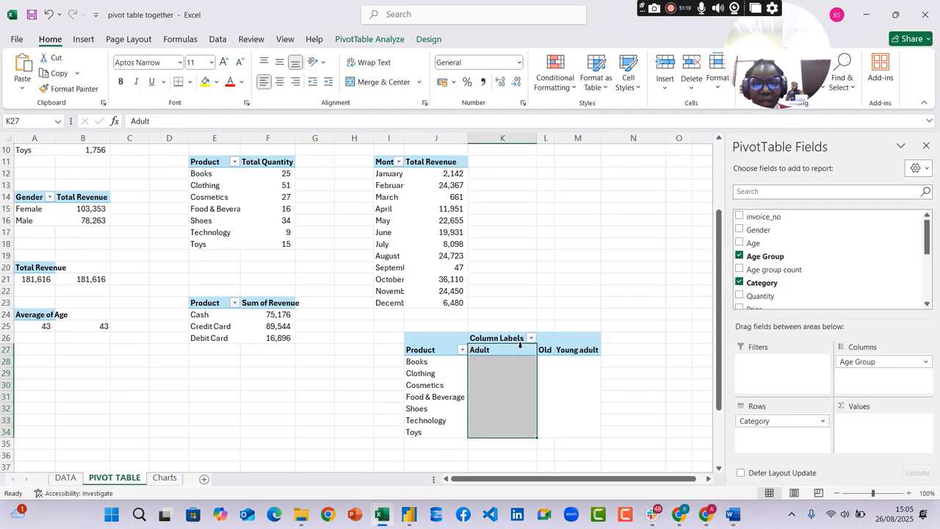
pyautogui.press('Delete')
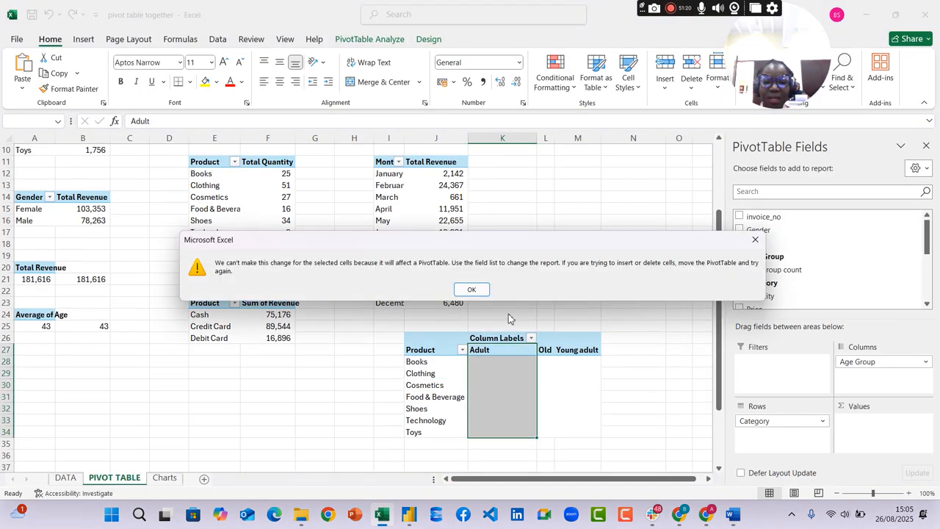
pyautogui.click(471, 289)
# Empty the product by age group pivot by removing Category from its rows and Age Group from its columns
pyautogui.click(575, 349)
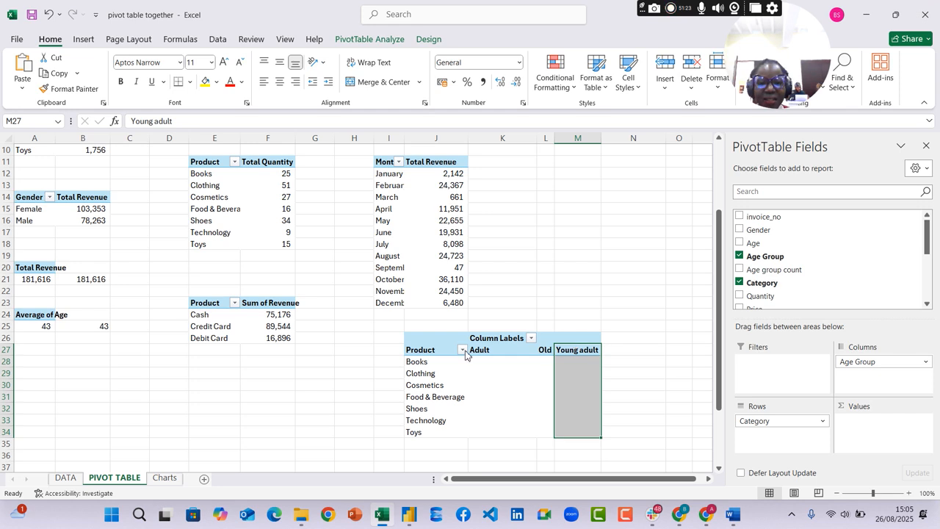
pyautogui.moveTo(795, 424); pyautogui.dragTo(614, 339)
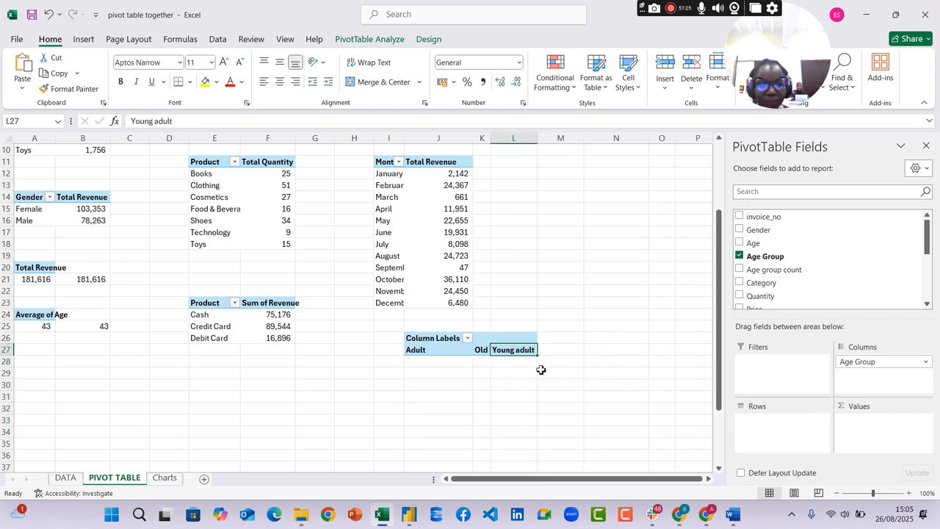
pyautogui.click(441, 341)
pyautogui.press('Delete')
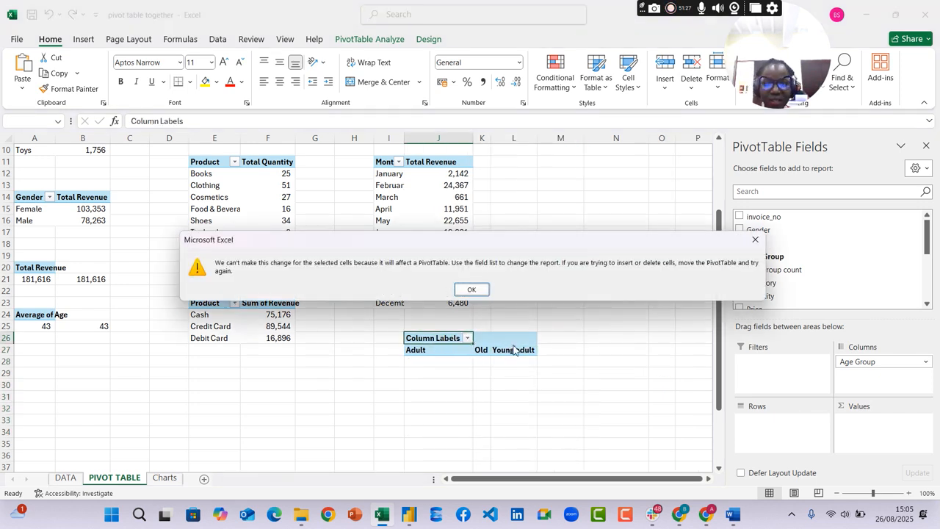
pyautogui.click(486, 291)
pyautogui.moveTo(865, 367); pyautogui.dragTo(580, 321)
pyautogui.scroll(2, 221, 415)
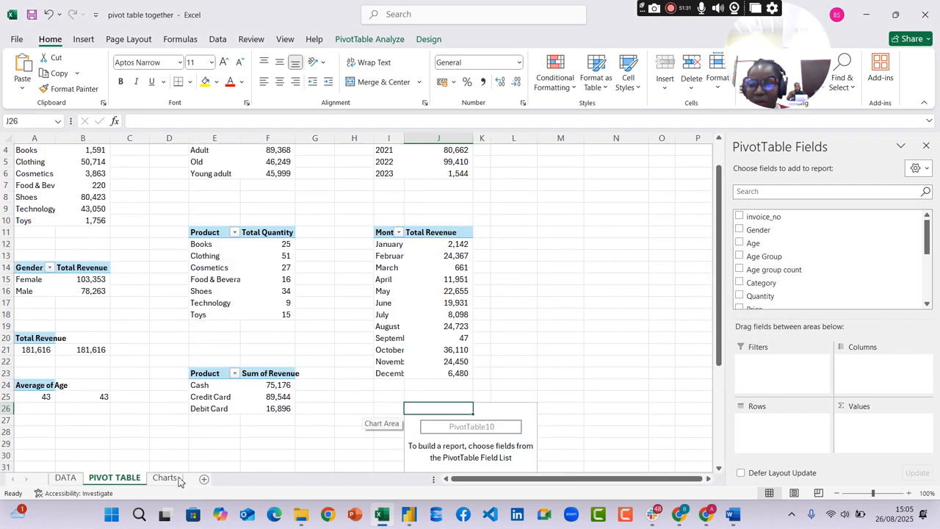
# View the Charts sheet and compare it with the age group chart question in the Word assignment
pyautogui.click(165, 478)
pyautogui.click(446, 343)
pyautogui.scroll(12, 514, 309)
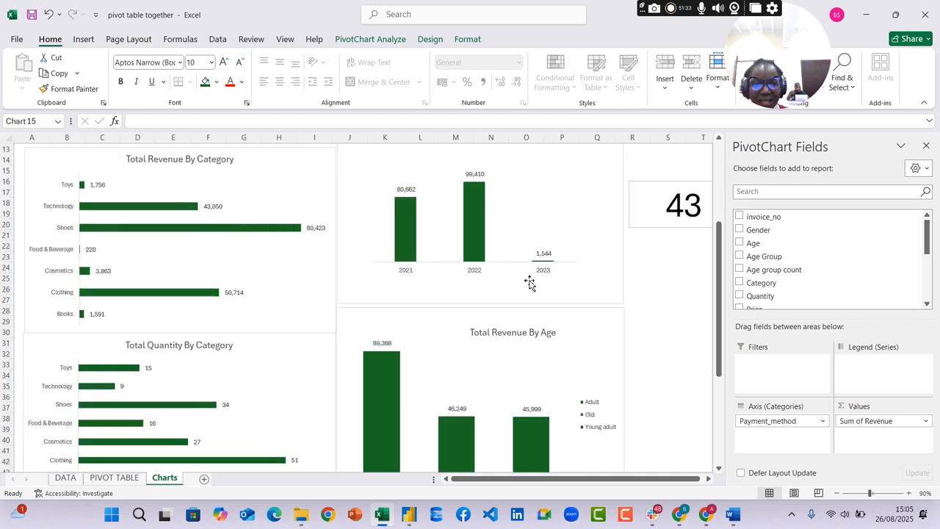
pyautogui.click(733, 518)
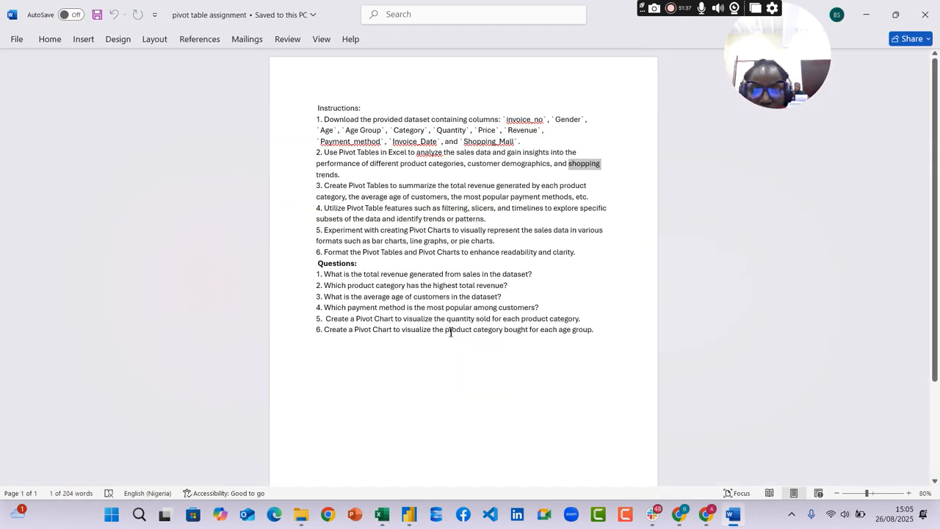
pyautogui.click(733, 517)
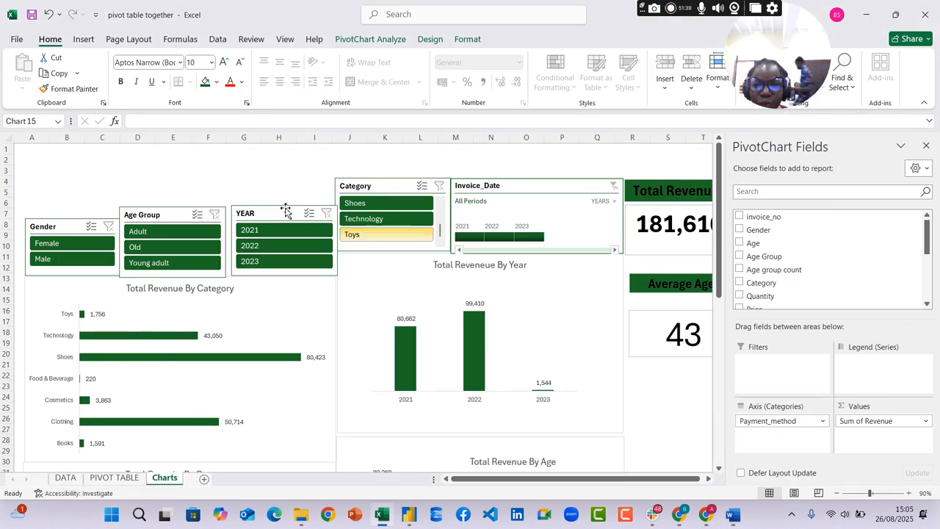
# Test the slicers by filtering to the Adult age group and the Clothing category, and clear both filters
pyautogui.click(147, 234)
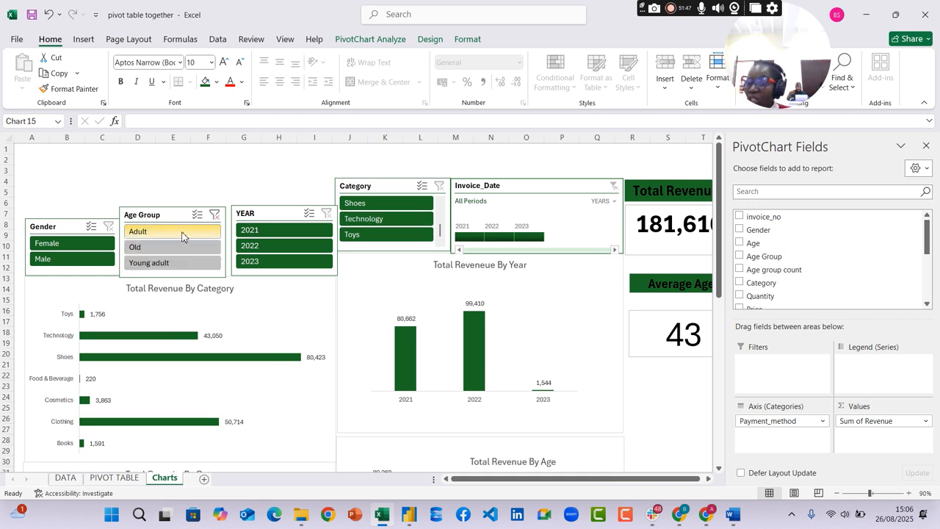
pyautogui.click(440, 216)
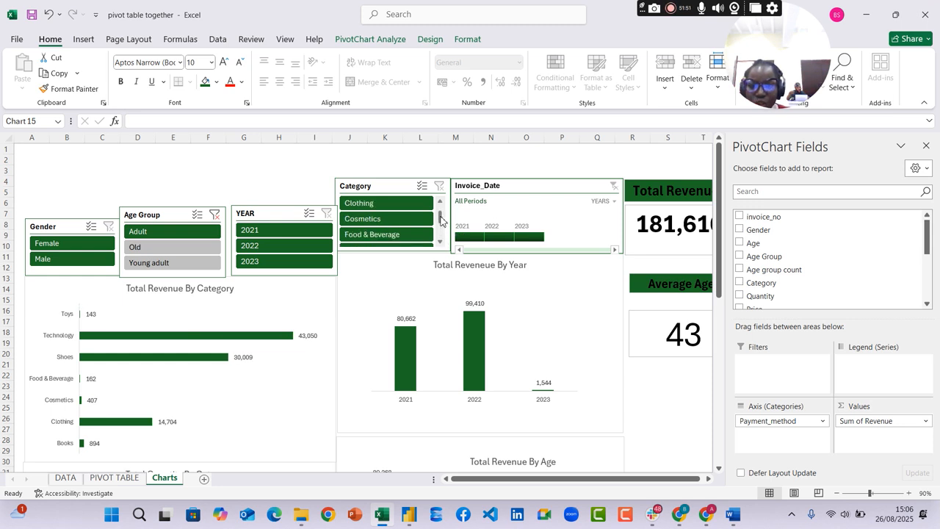
pyautogui.click(405, 203)
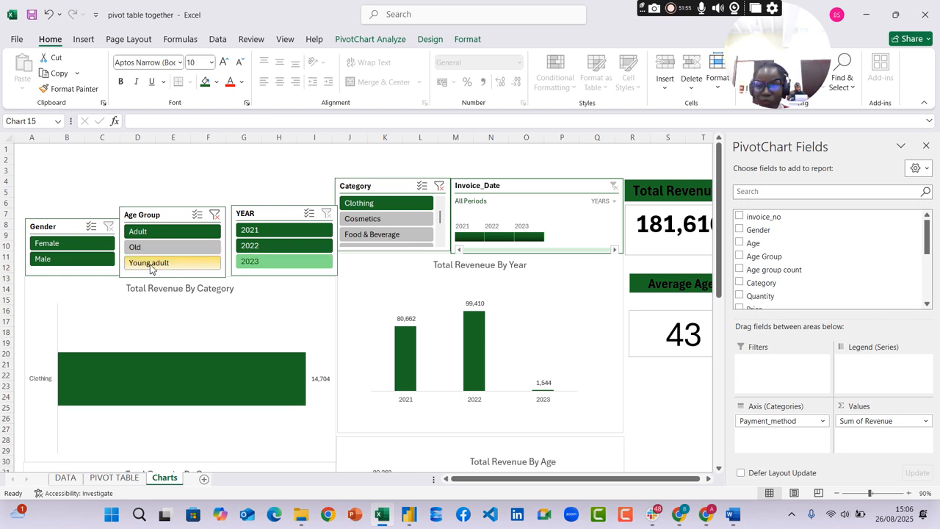
pyautogui.scroll(-2, 151, 267)
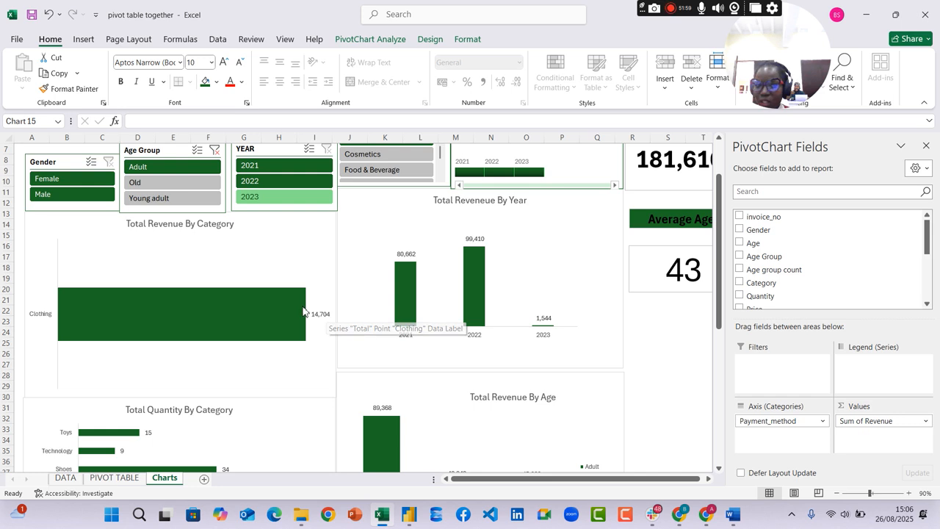
pyautogui.scroll(2, 301, 305)
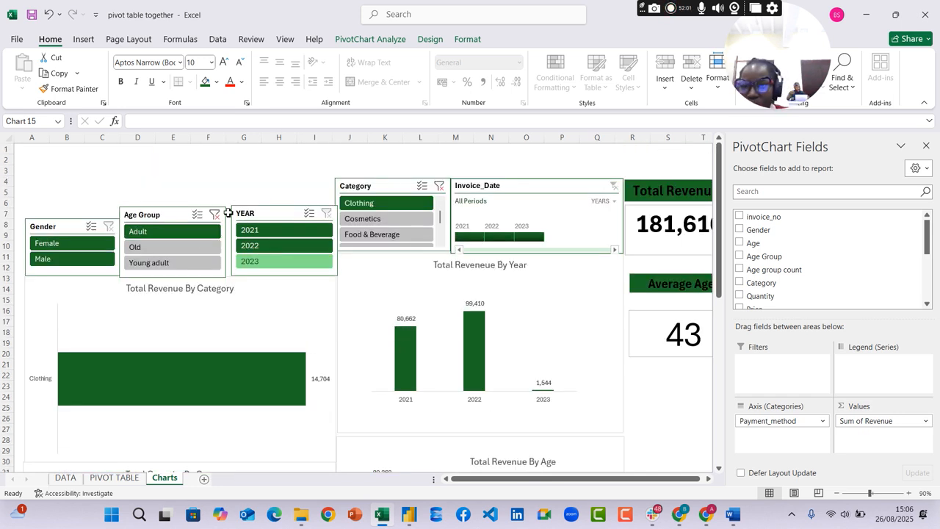
pyautogui.click(214, 215)
pyautogui.click(410, 202)
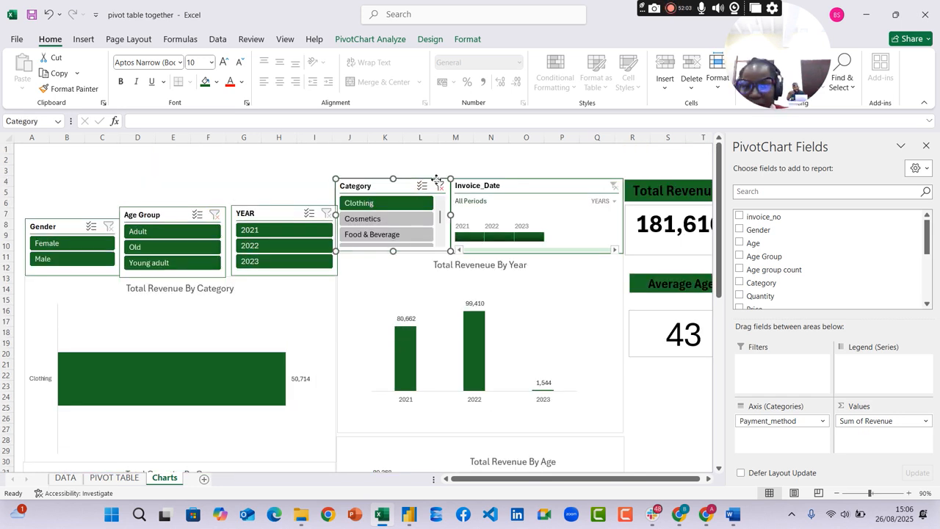
pyautogui.click(440, 187)
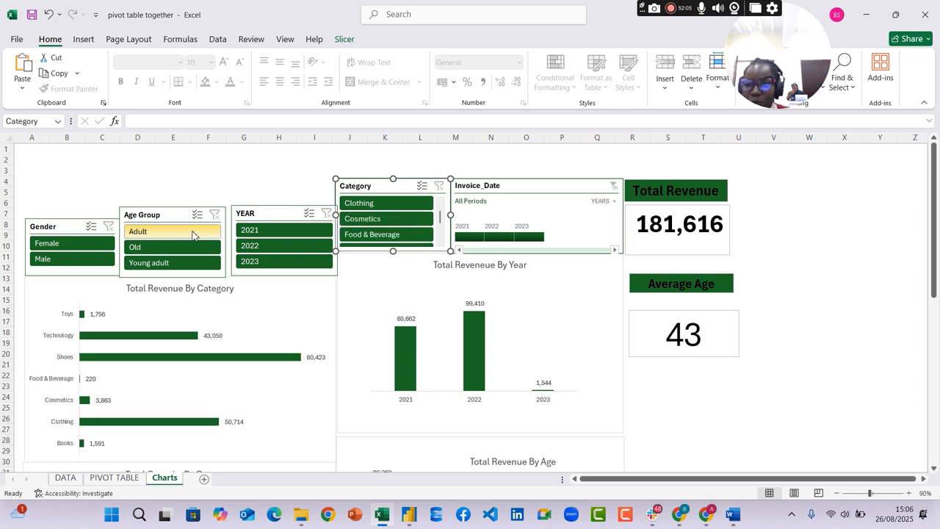
# Test the Age Group slicer with Old and Adult and the Gender slicer with Female, clearing each filter
pyautogui.click(174, 247)
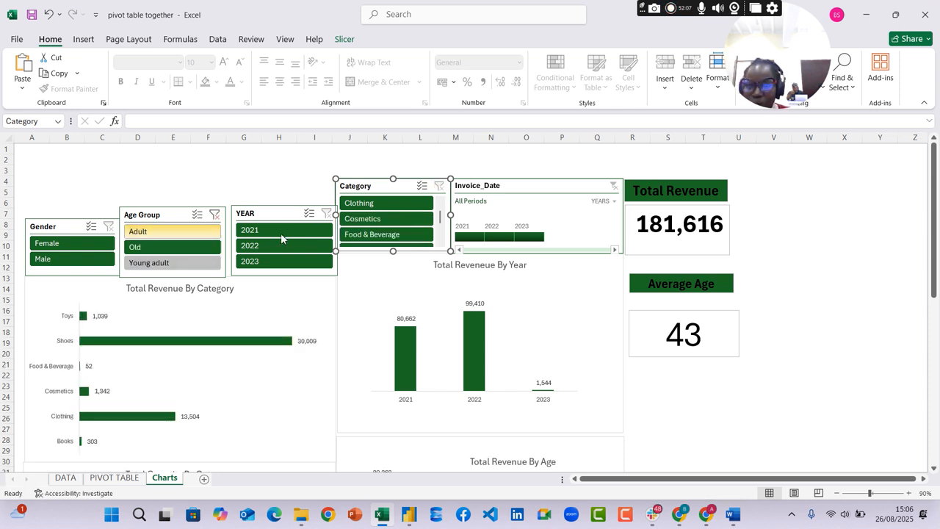
pyautogui.click(679, 214)
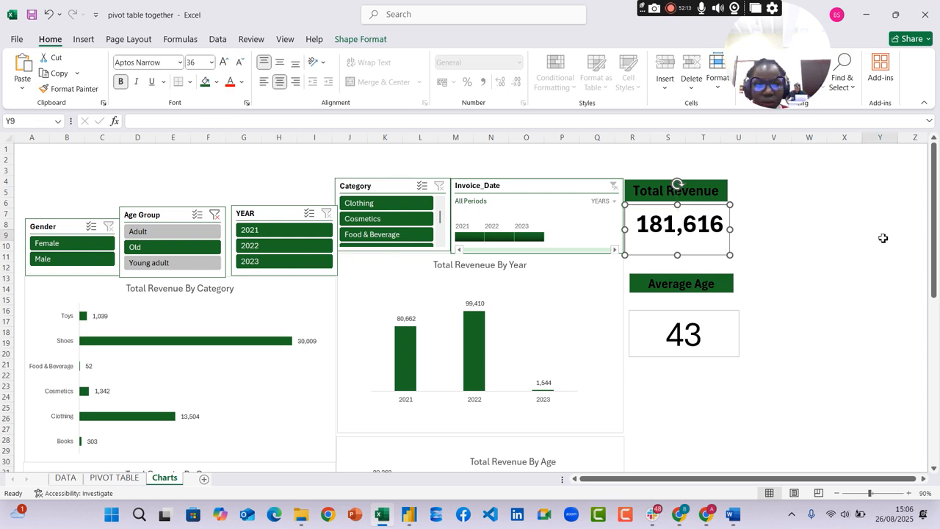
pyautogui.click(880, 235)
pyautogui.click(208, 221)
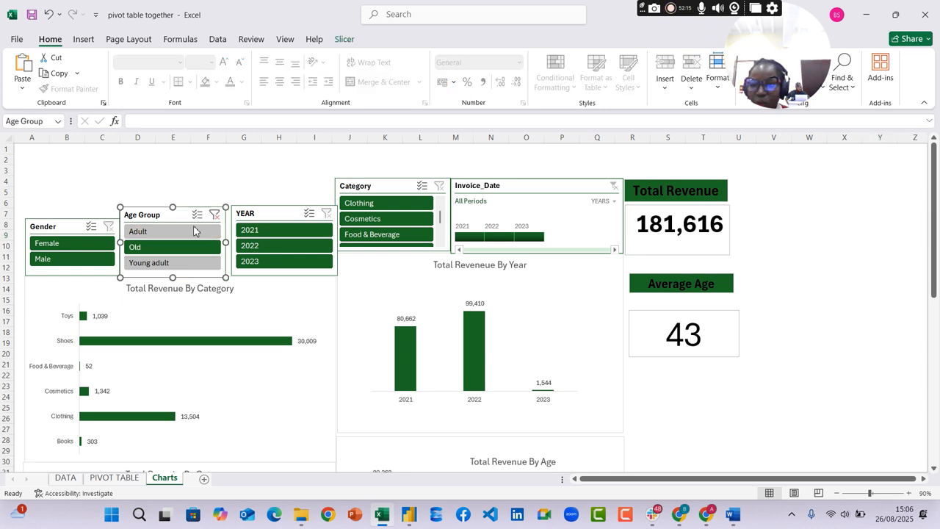
pyautogui.click(214, 215)
pyautogui.click(188, 232)
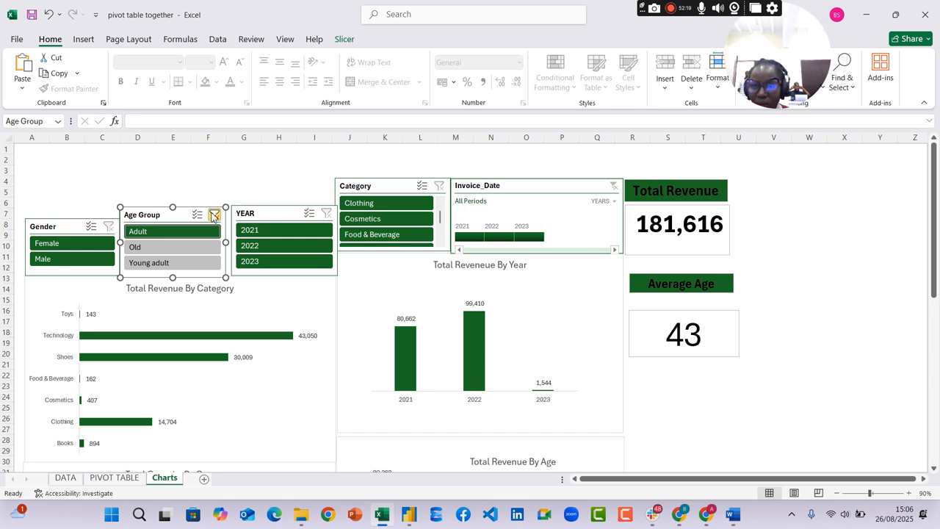
pyautogui.click(214, 215)
pyautogui.click(74, 243)
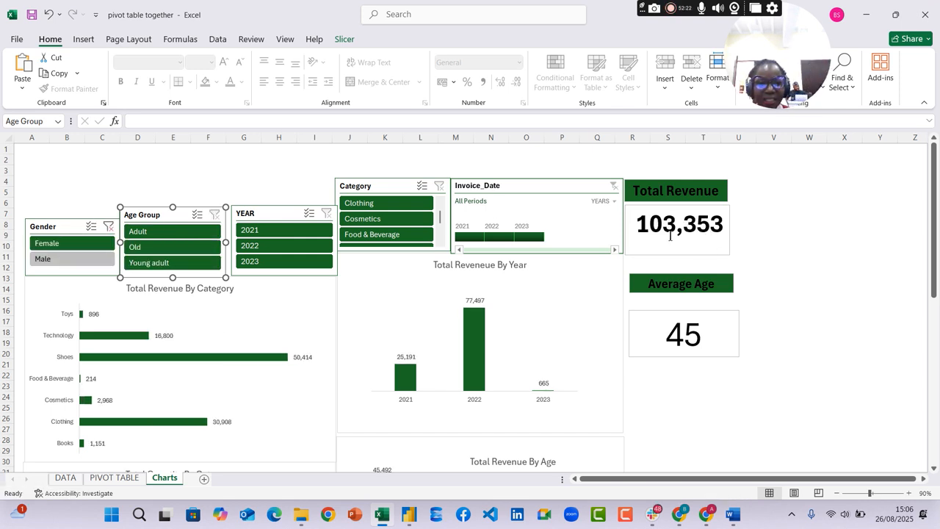
pyautogui.click(109, 227)
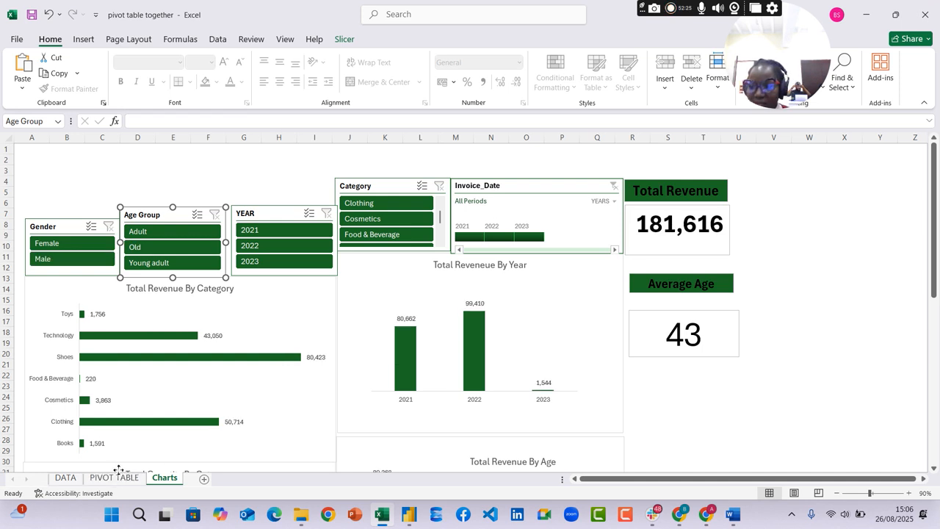
# Check the names of the total revenue and product revenue pivots on the PIVOT TABLE sheet
pyautogui.click(115, 478)
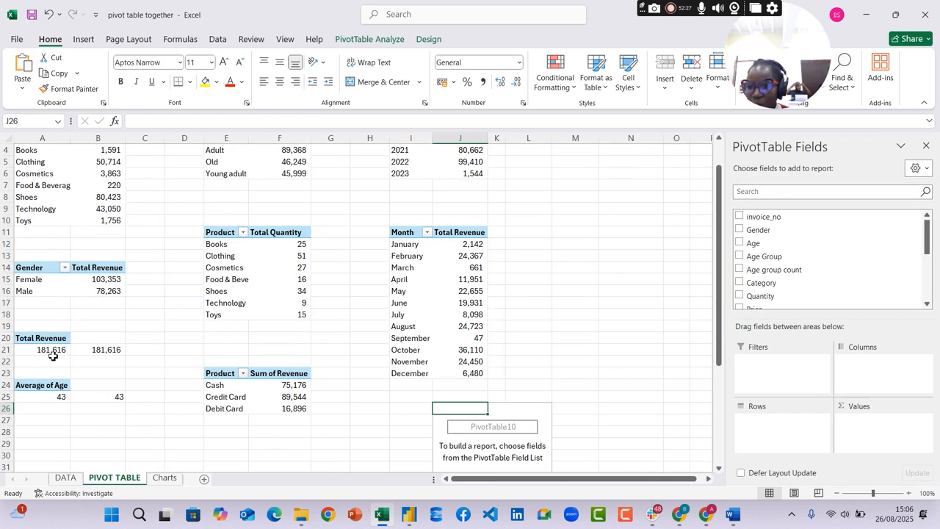
pyautogui.click(55, 351)
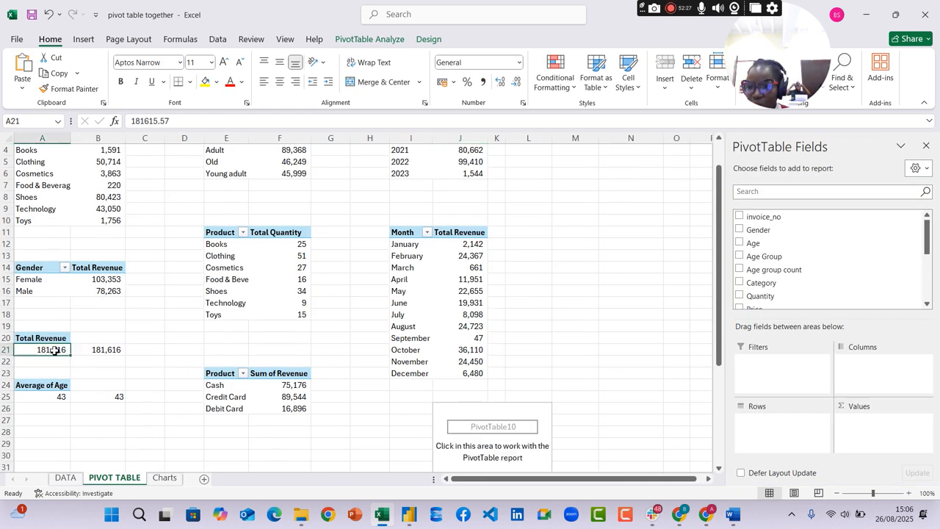
pyautogui.click(375, 40)
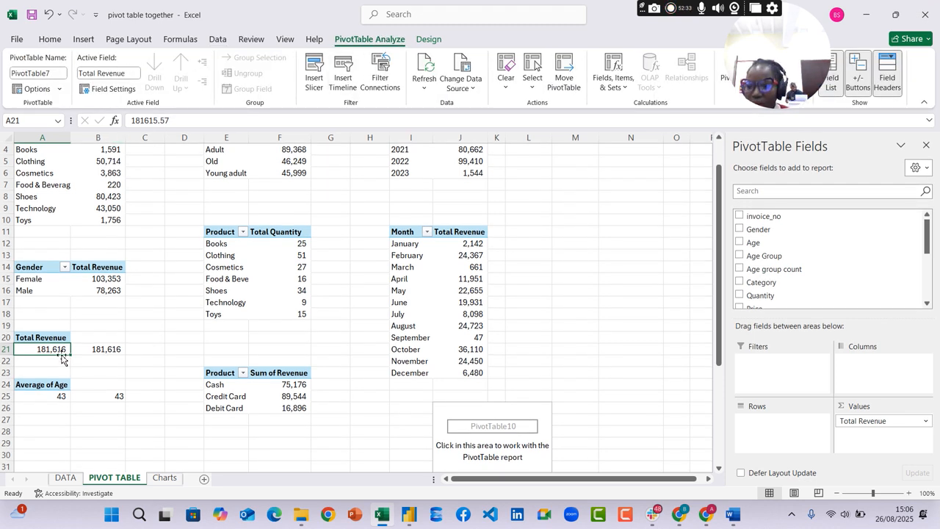
pyautogui.scroll(1, 65, 230)
pyautogui.click(42, 193)
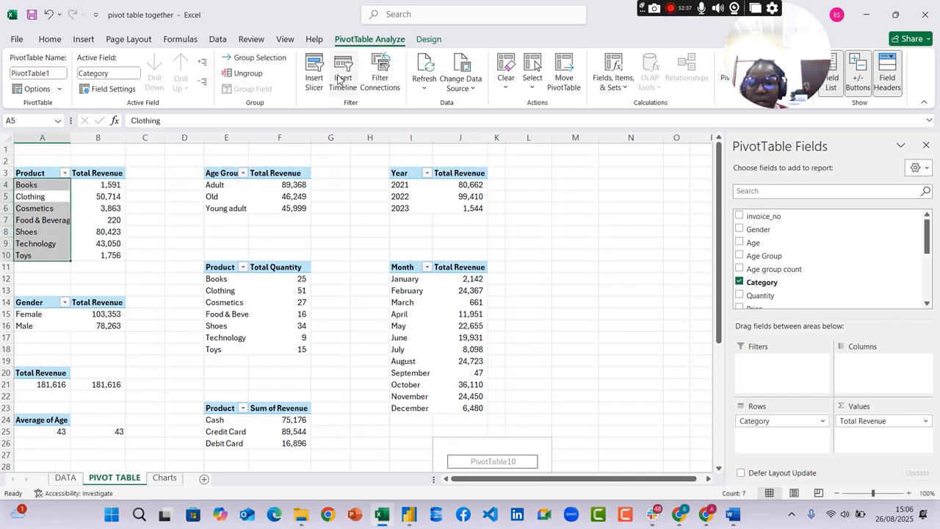
# Review which pivot tables the Gender slicer on the Charts sheet is connected to in its report connections
pyautogui.click(164, 477)
pyautogui.click(65, 227)
pyautogui.rightClick(66, 231)
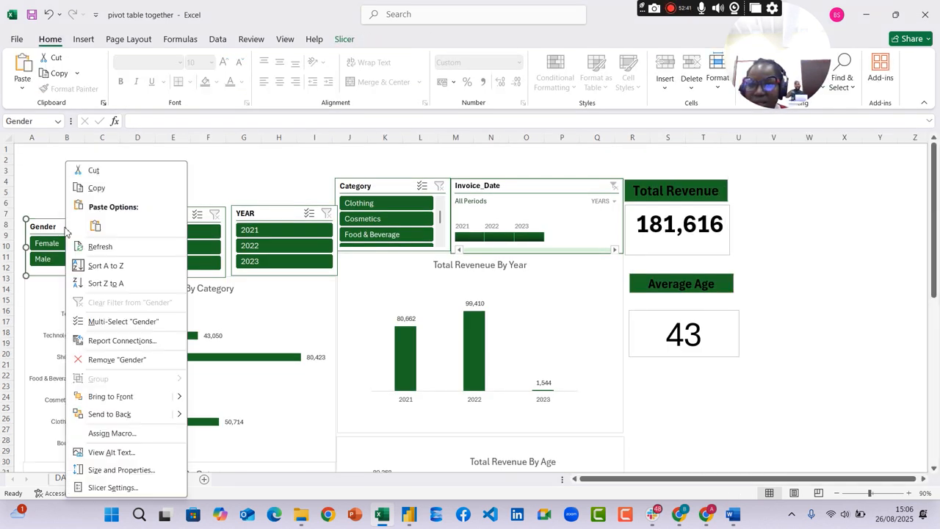
pyautogui.click(345, 39)
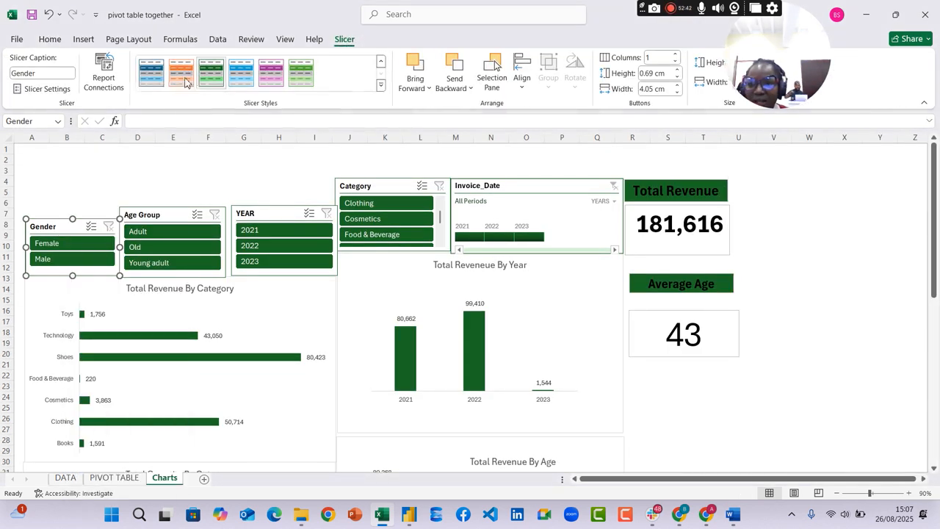
pyautogui.click(104, 72)
pyautogui.scroll(-3, 204, 277)
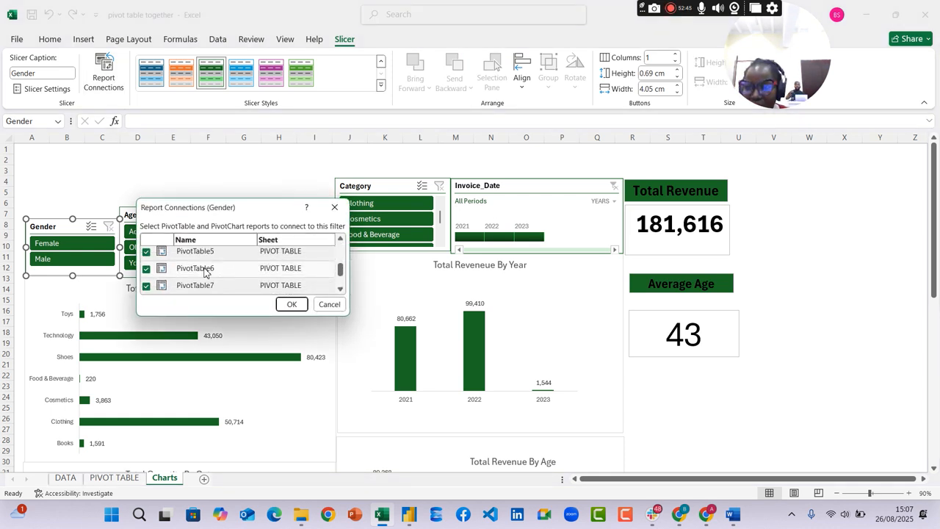
pyautogui.click(292, 304)
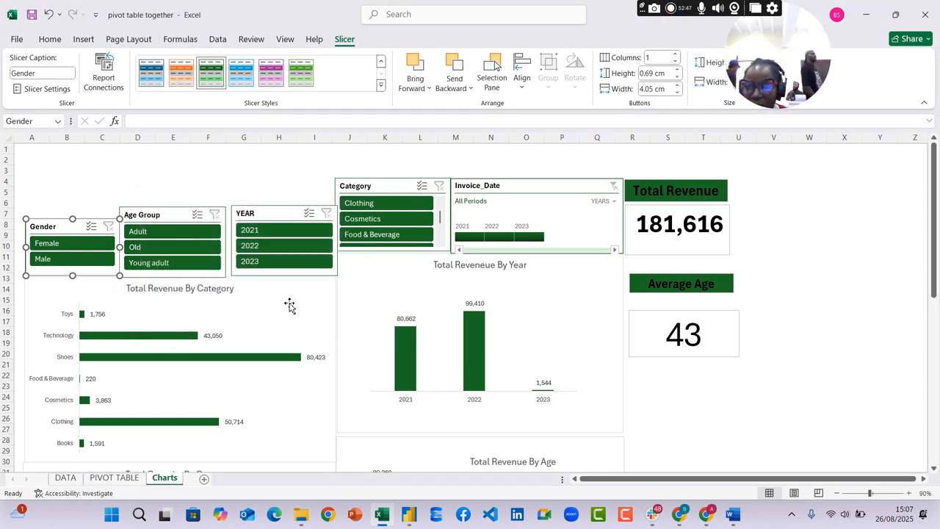
# Connect the Age Group slicer on the Charts sheet to all pivot tables, PivotTable1 through PivotTable10
pyautogui.click(150, 214)
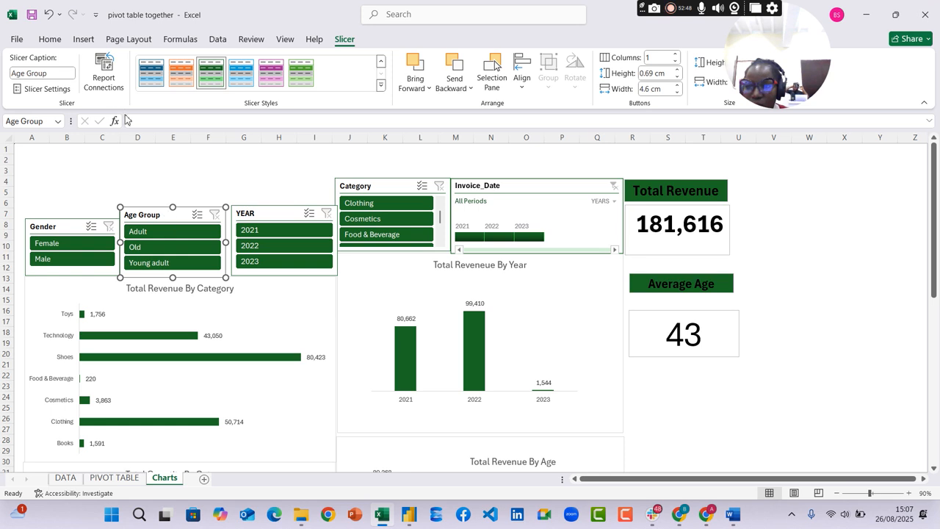
pyautogui.click(104, 72)
pyautogui.click(147, 271)
pyautogui.click(147, 288)
pyautogui.scroll(-1, 176, 287)
pyautogui.scroll(1, 145, 258)
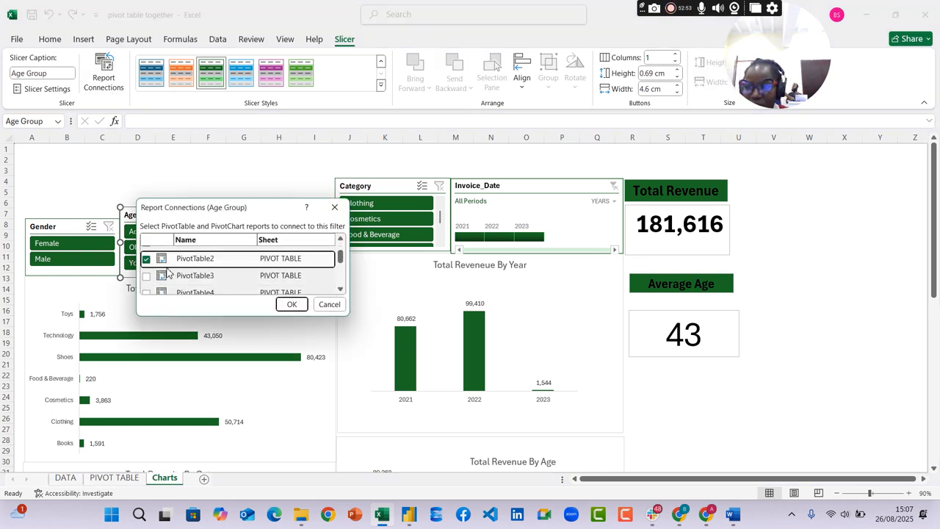
pyautogui.click(146, 276)
pyautogui.click(146, 293)
pyautogui.scroll(-2, 213, 276)
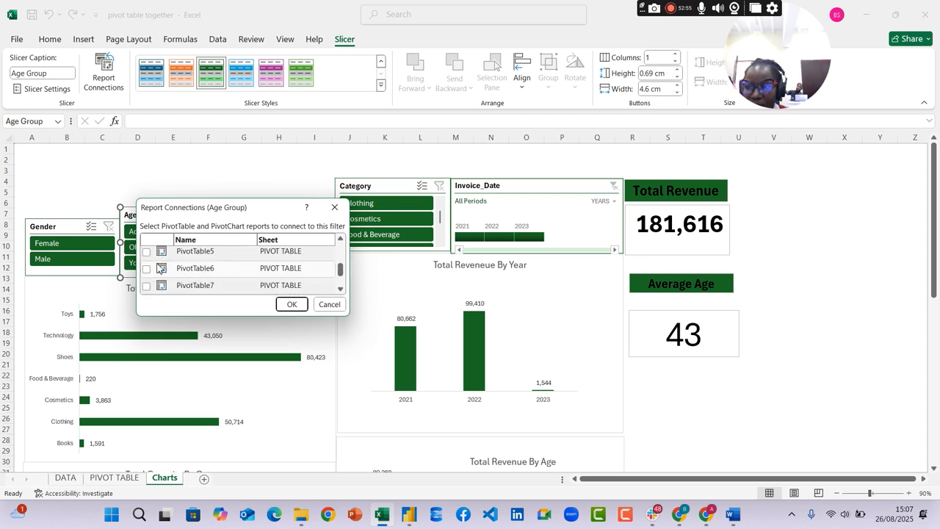
pyautogui.click(146, 252)
pyautogui.click(146, 269)
pyautogui.click(146, 285)
pyautogui.scroll(-2, 148, 279)
pyautogui.click(147, 269)
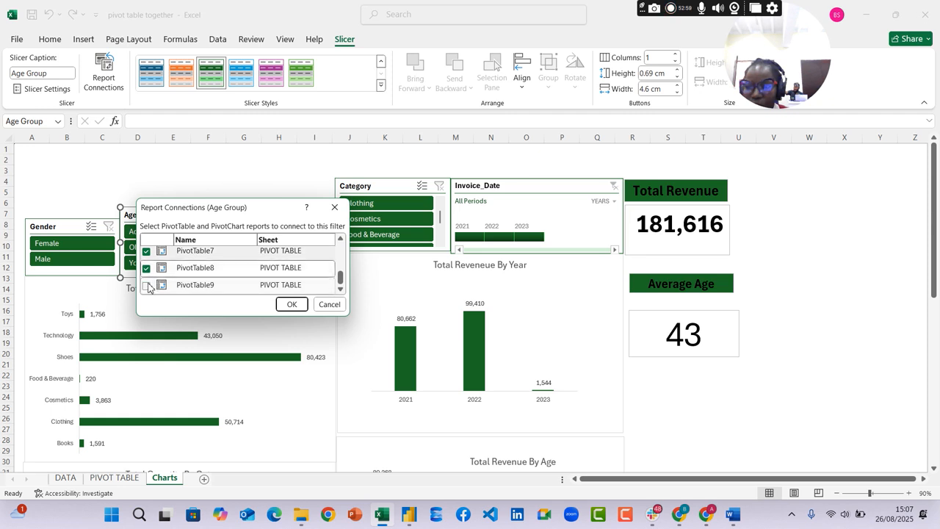
pyautogui.click(200, 286)
pyautogui.click(292, 304)
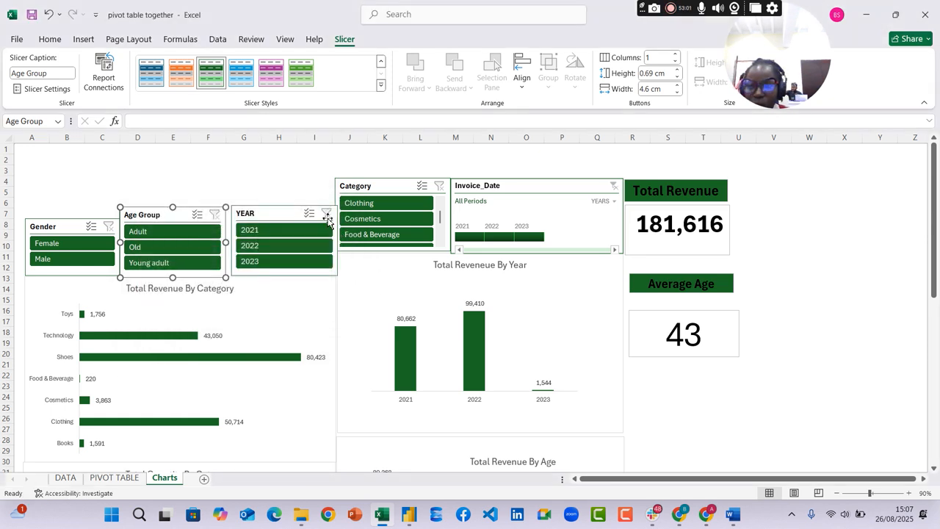
# Connect the YEAR slicer to every pivot table on the PIVOT TABLE sheet through its report connections
pyautogui.click(283, 214)
pyautogui.click(113, 83)
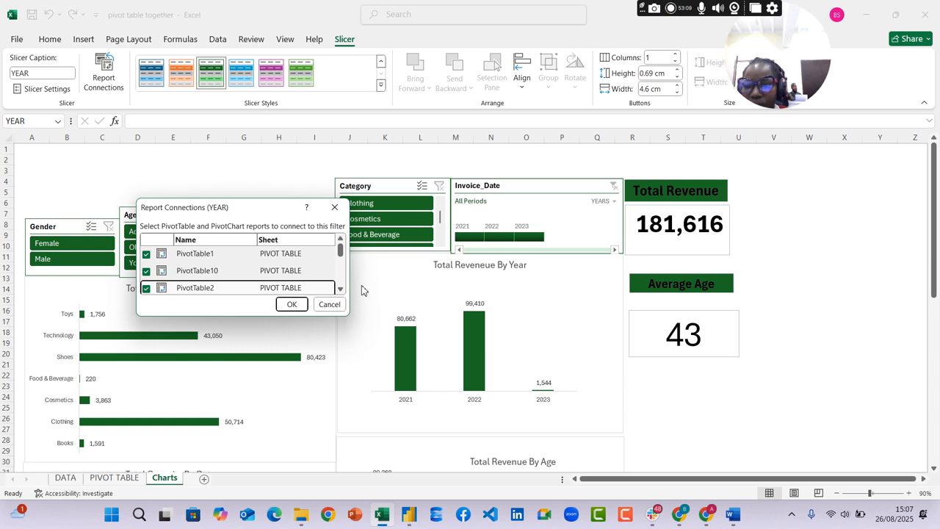
pyautogui.scroll(2, 257, 255)
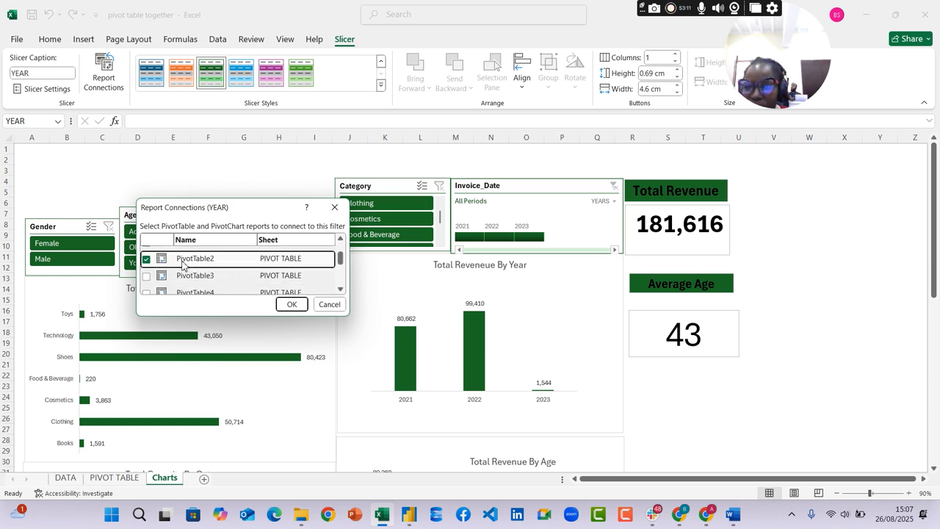
pyautogui.click(146, 276)
pyautogui.click(146, 291)
pyautogui.scroll(-1, 195, 285)
pyautogui.click(152, 280)
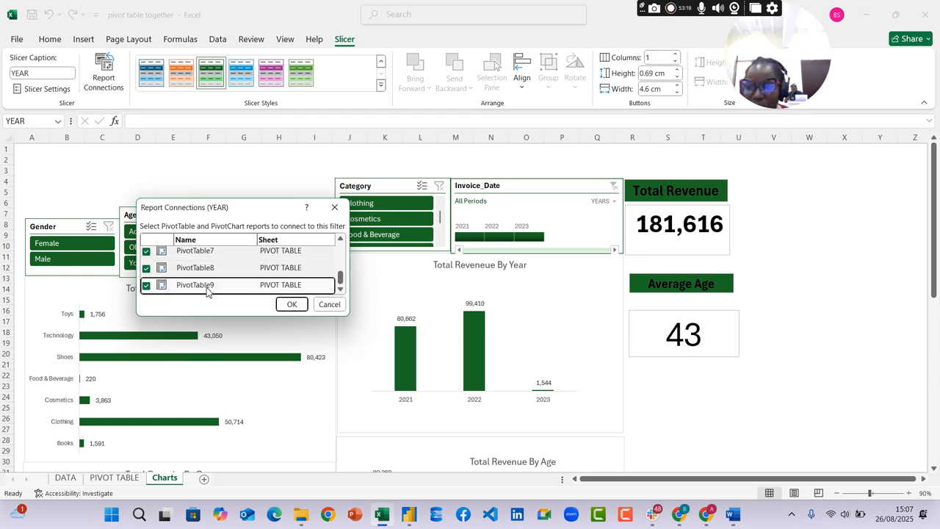
pyautogui.click(291, 304)
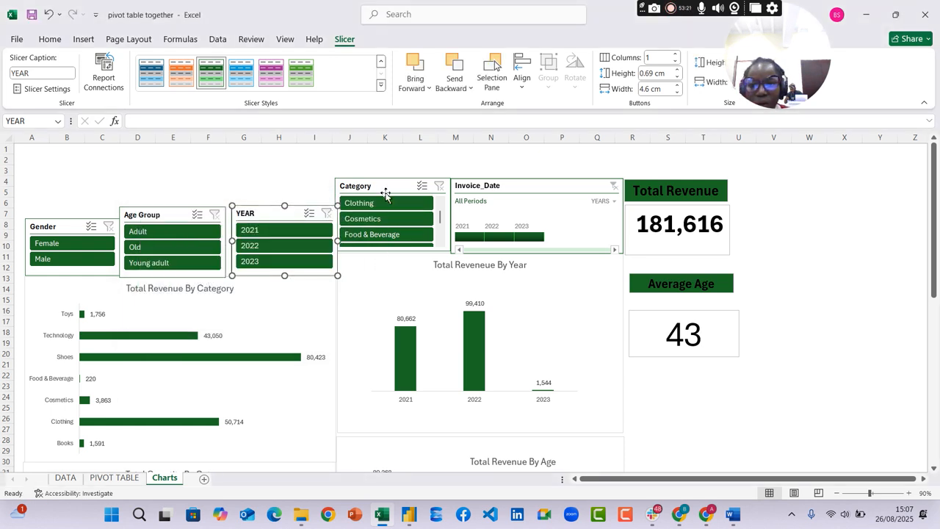
# Connect the Category slicer to all the pivot tables listed in its report connections
pyautogui.click(386, 193)
pyautogui.click(110, 78)
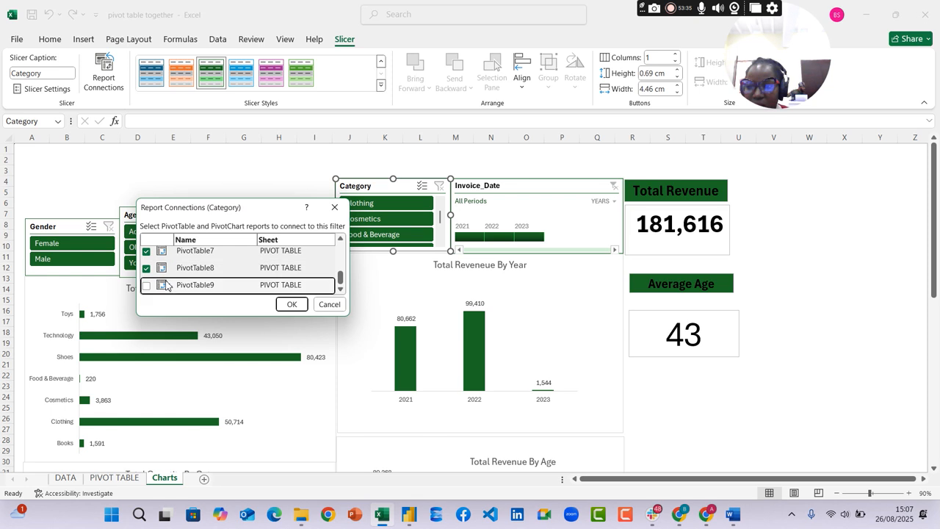
pyautogui.click(292, 304)
# Connect the Invoice_Date timeline to all pivot tables on the PIVOT TABLE sheet
pyautogui.click(550, 189)
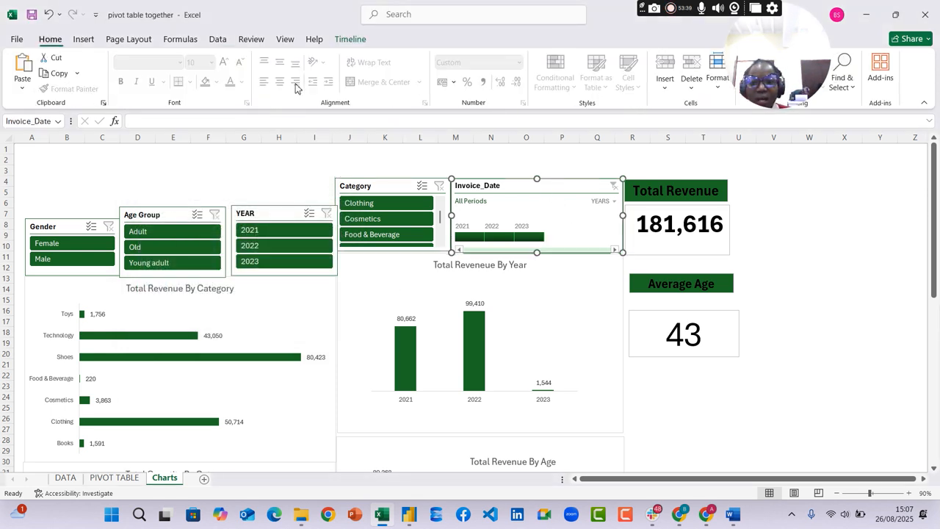
pyautogui.click(350, 39)
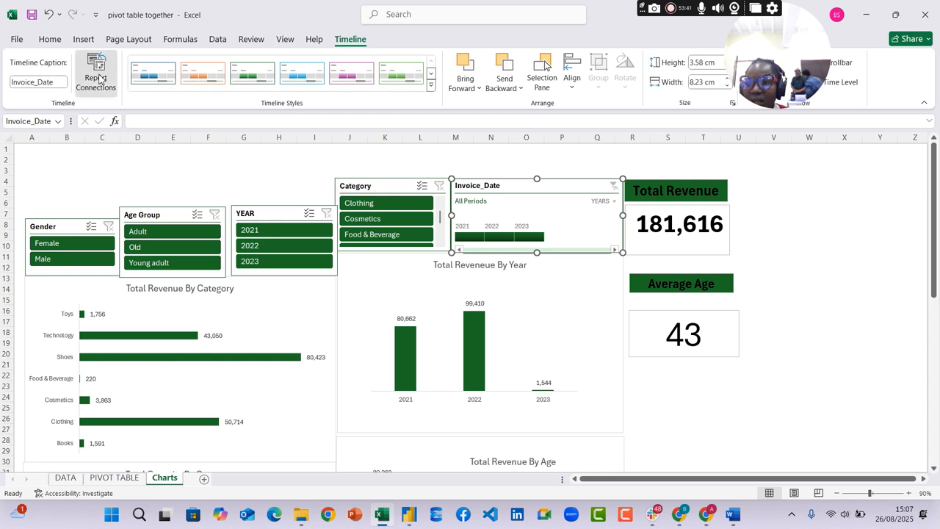
pyautogui.click(98, 78)
pyautogui.click(146, 271)
pyautogui.click(146, 288)
pyautogui.click(163, 271)
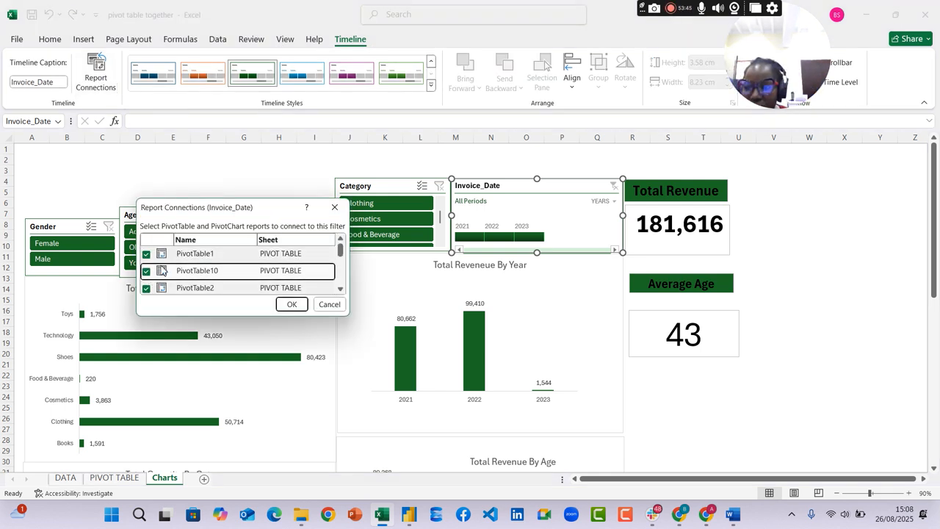
pyautogui.scroll(-2, 163, 271)
pyautogui.click(146, 249)
pyautogui.click(147, 265)
pyautogui.click(146, 280)
pyautogui.scroll(-1, 160, 271)
pyautogui.click(145, 269)
pyautogui.click(145, 285)
pyautogui.scroll(-1, 164, 282)
pyautogui.click(149, 281)
pyautogui.click(146, 289)
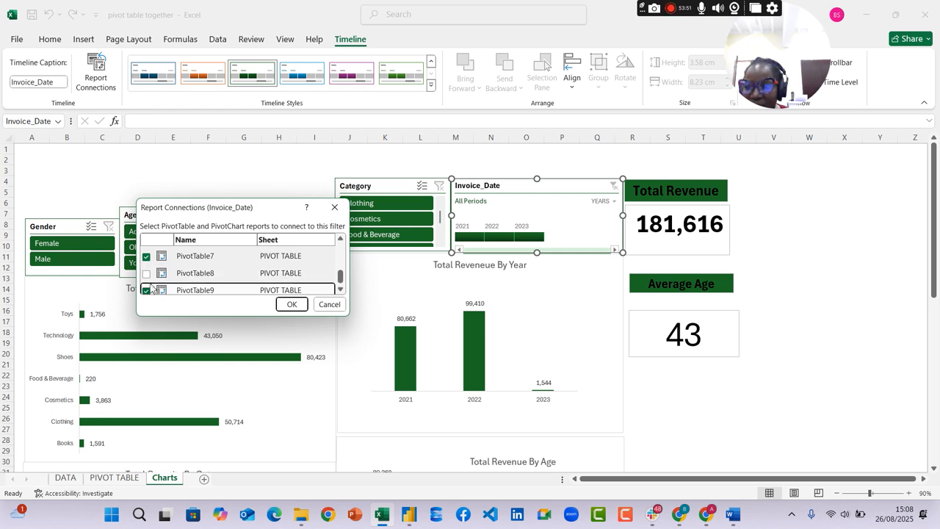
pyautogui.scroll(-1, 166, 276)
pyautogui.click(147, 269)
pyautogui.click(292, 304)
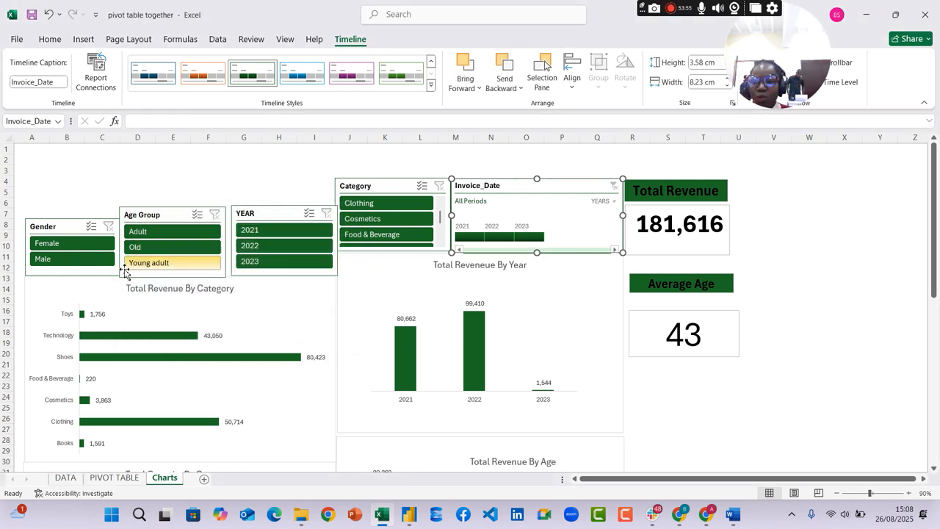
# Test the slicers by filtering to Female, Adult, 2021 and Food & Beverage, and review how all charts and cards respond
pyautogui.click(74, 243)
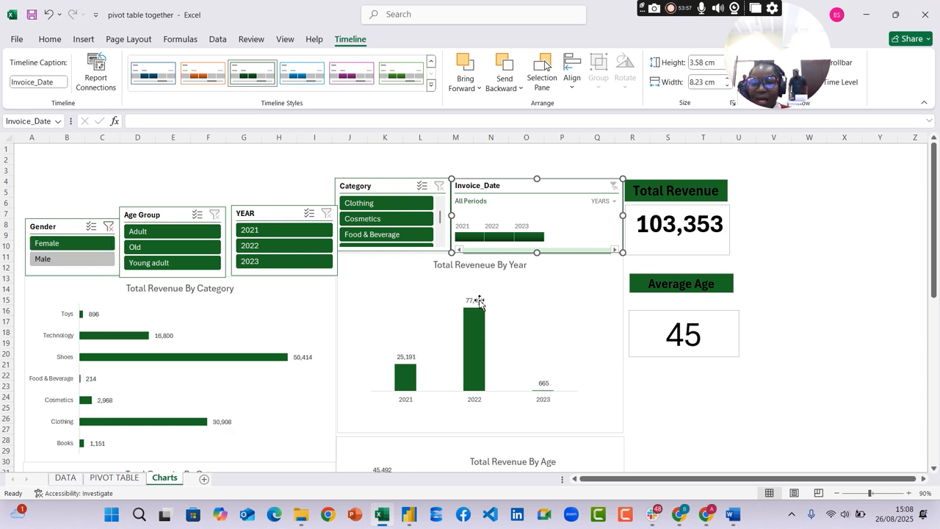
pyautogui.scroll(-2, 443, 360)
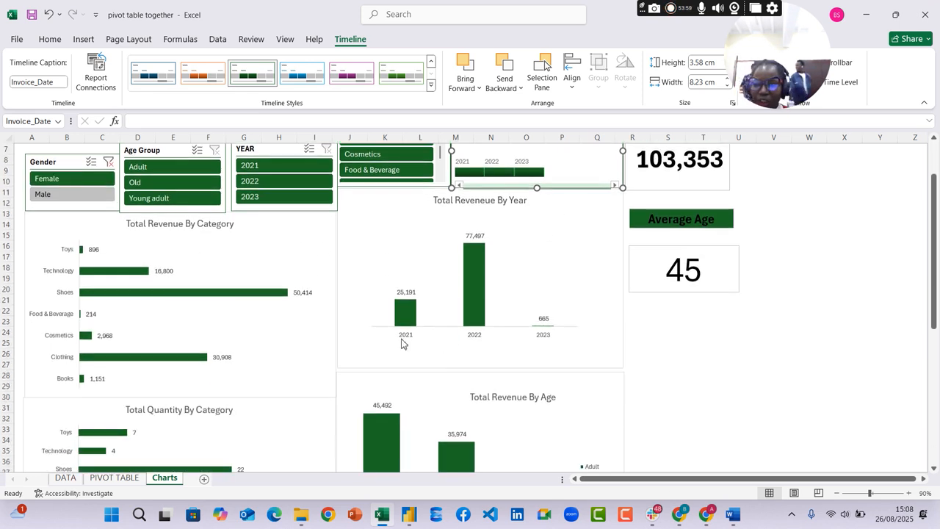
pyautogui.scroll(2, 709, 202)
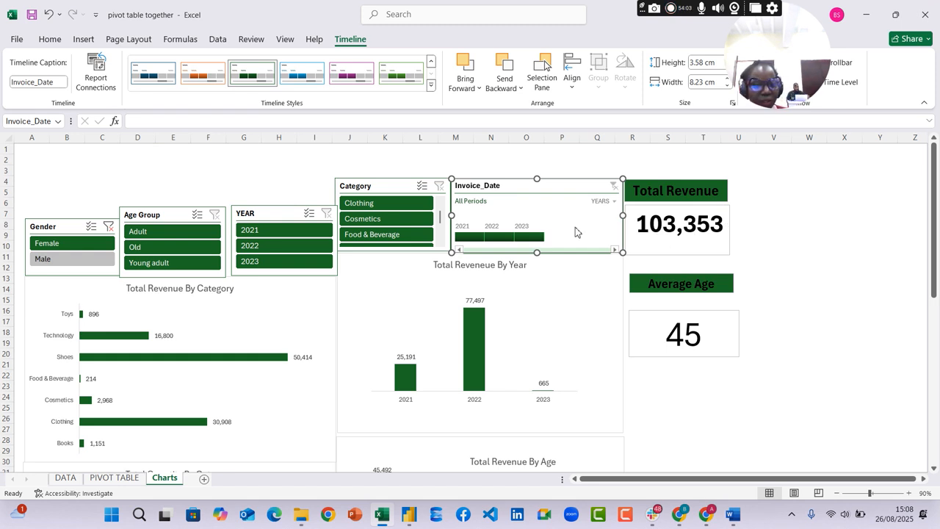
pyautogui.click(155, 232)
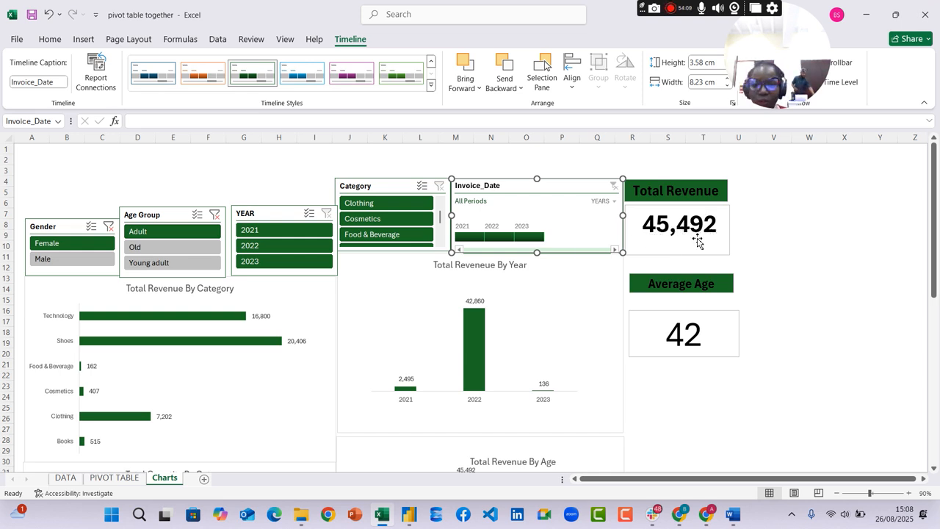
pyautogui.click(278, 232)
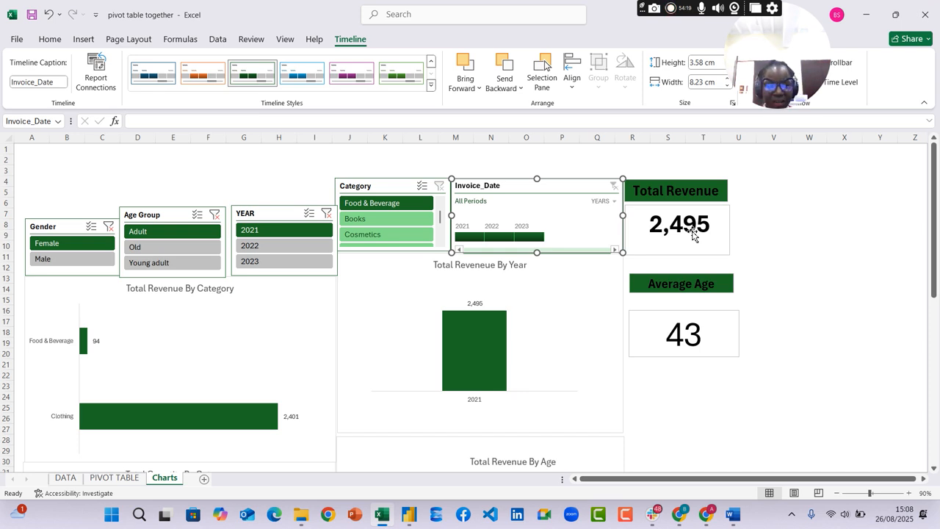
pyautogui.click(307, 229)
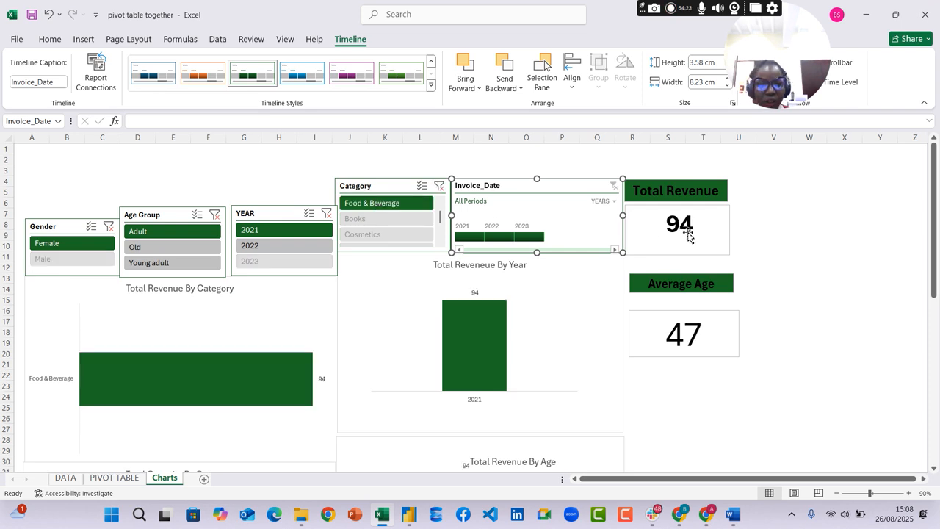
pyautogui.scroll(-2, 661, 301)
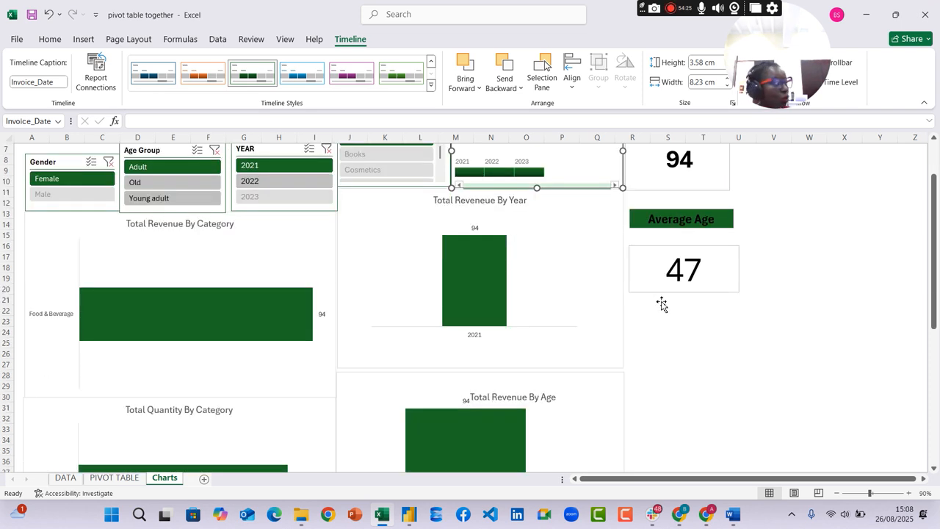
pyautogui.scroll(-6, 661, 301)
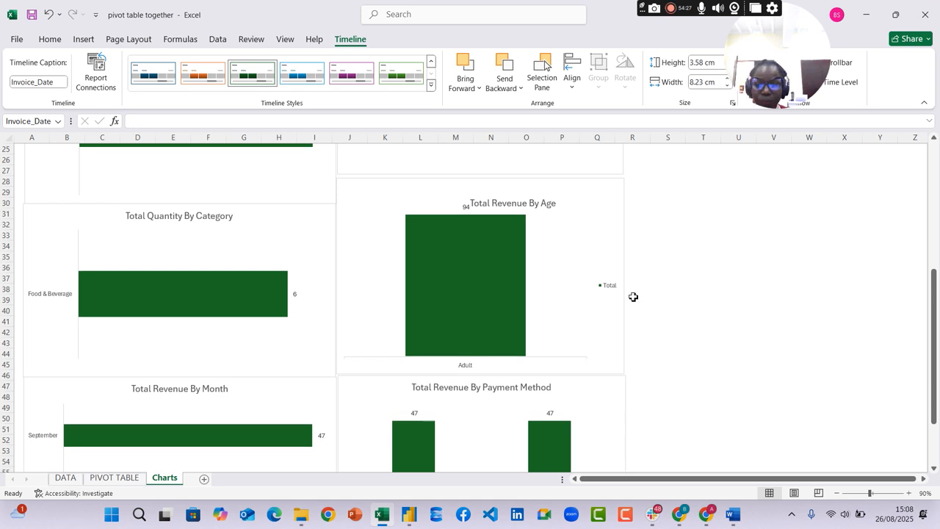
pyautogui.scroll(-6, 634, 297)
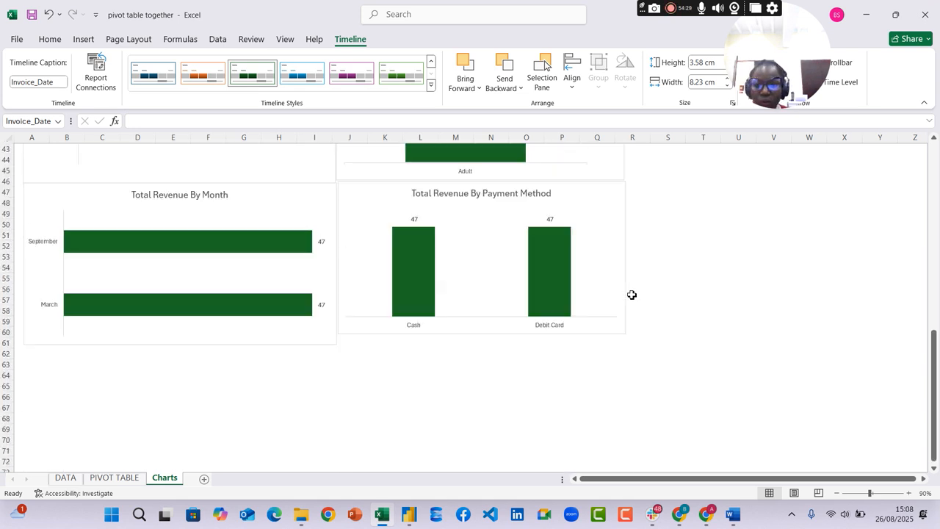
pyautogui.scroll(14, 632, 295)
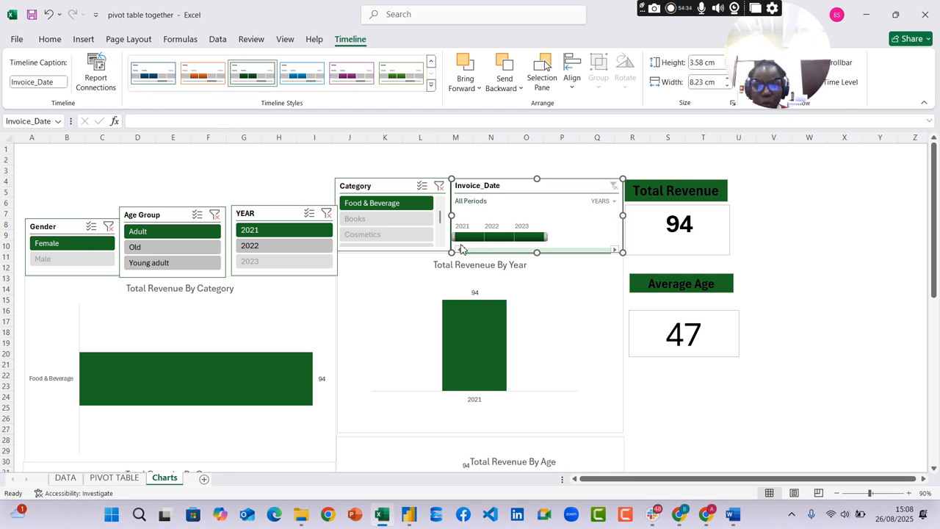
# Clear the filters on the Category, YEAR, Age Group and Gender slicers
pyautogui.click(441, 191)
pyautogui.click(440, 188)
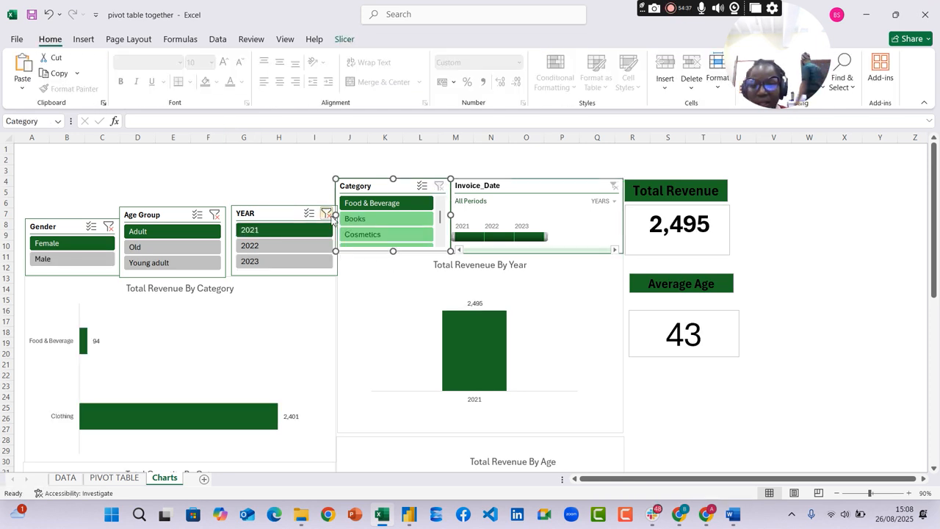
pyautogui.click(326, 214)
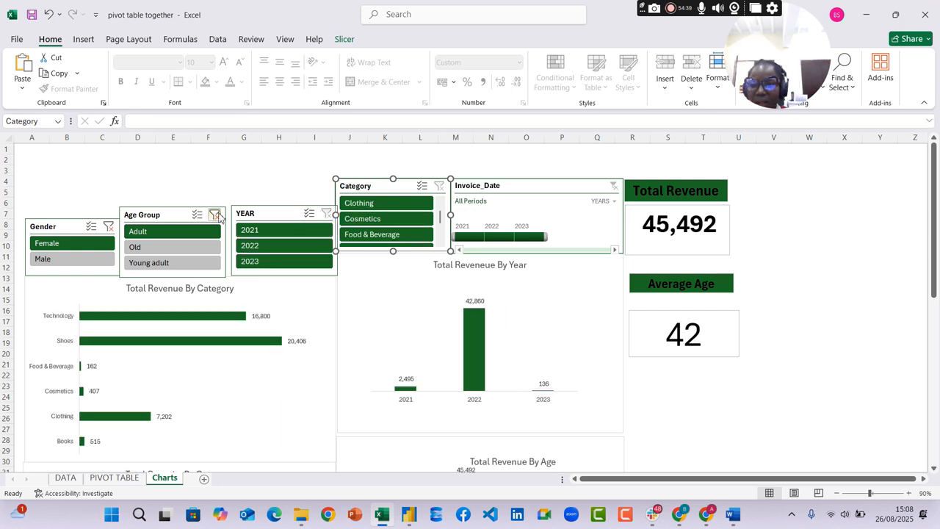
pyautogui.click(215, 215)
pyautogui.click(108, 227)
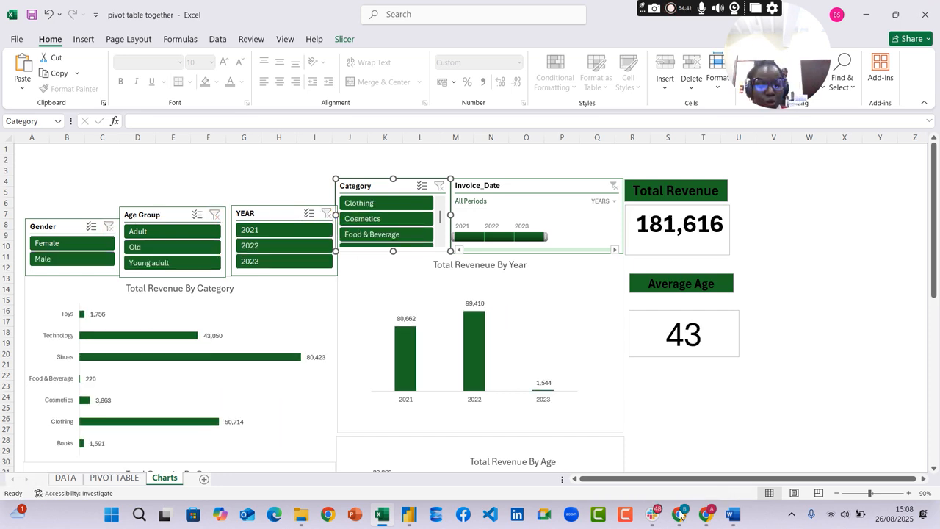
# Check the assignment questions in Word, and in Excel filter the charts to Clothing for the Adult and then the Old age group
pyautogui.click(732, 516)
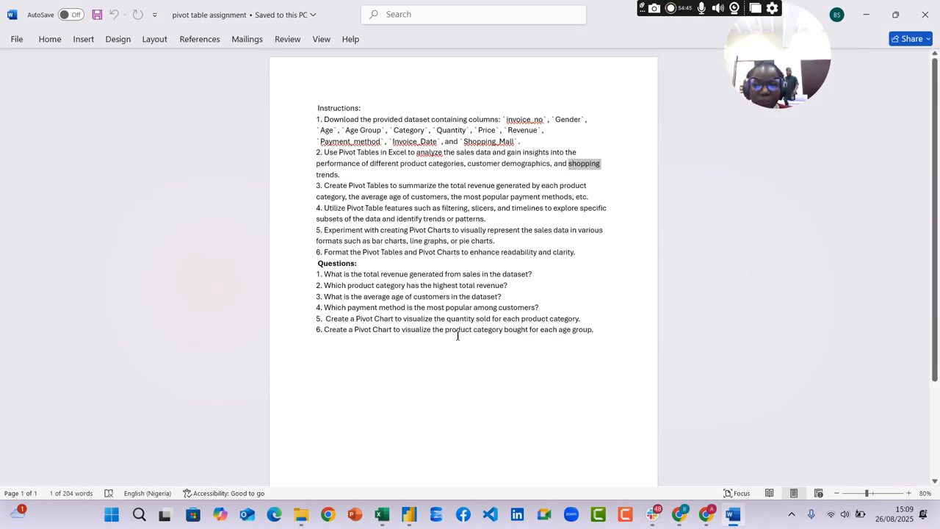
pyautogui.click(733, 517)
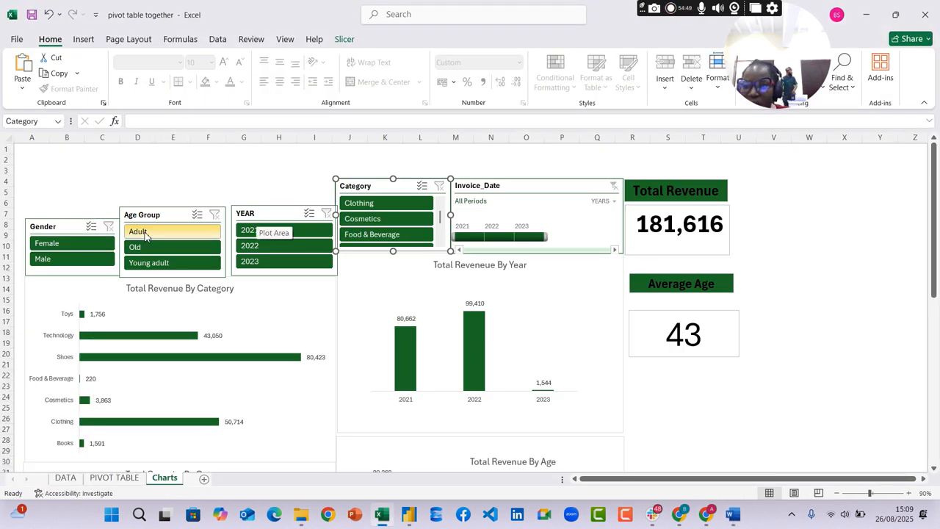
pyautogui.click(145, 232)
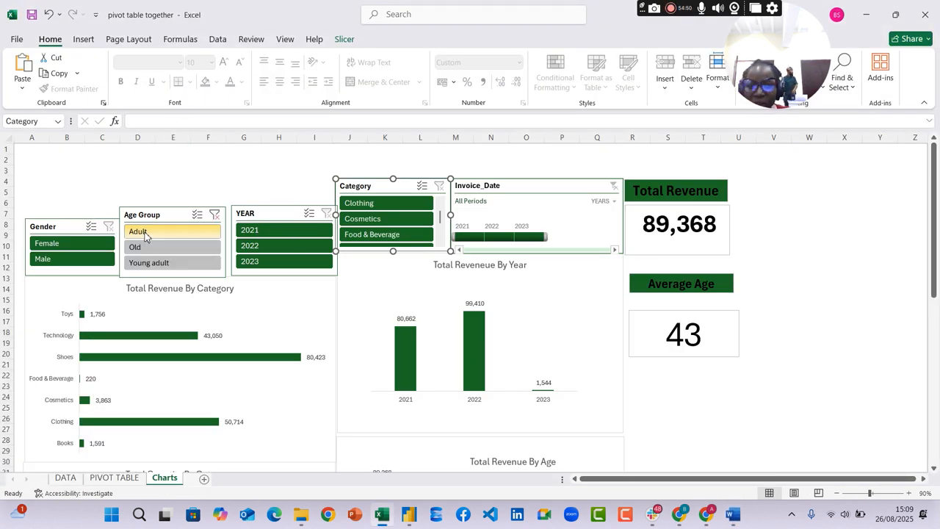
pyautogui.click(367, 204)
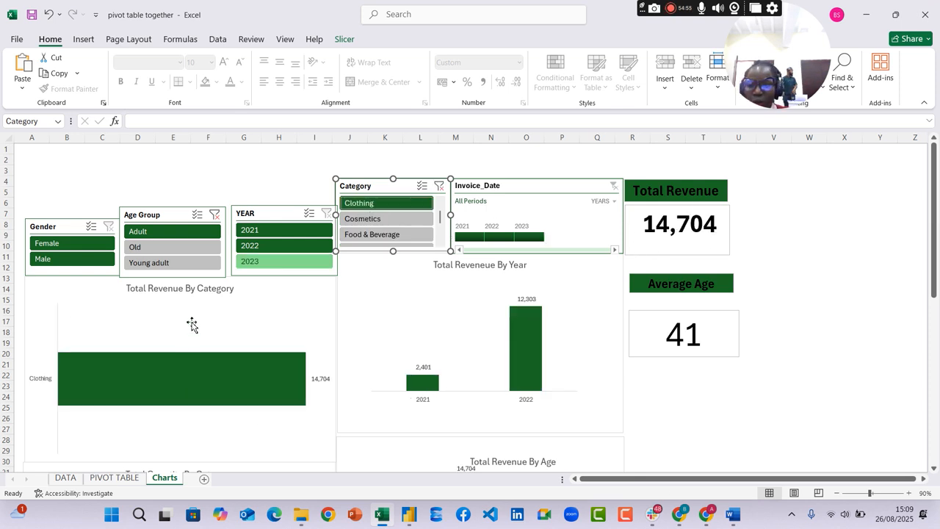
pyautogui.scroll(-1, 192, 325)
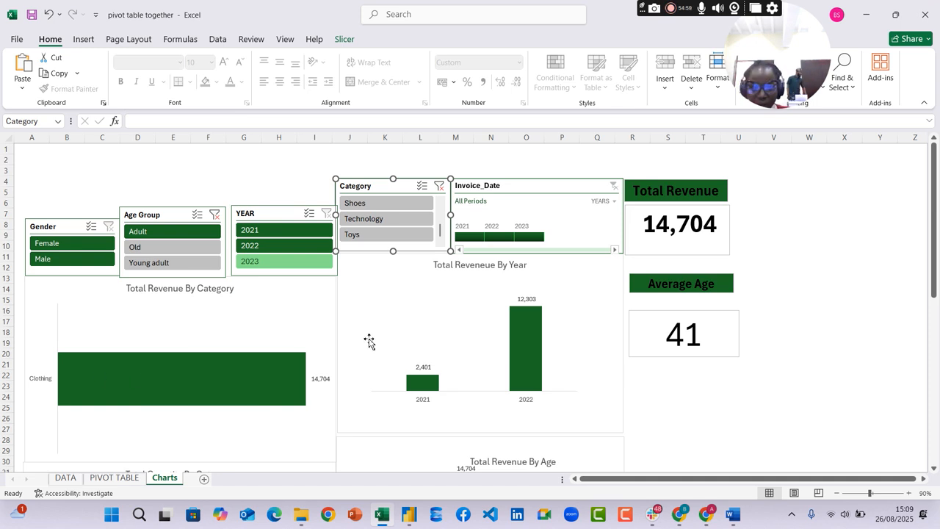
pyautogui.click(214, 213)
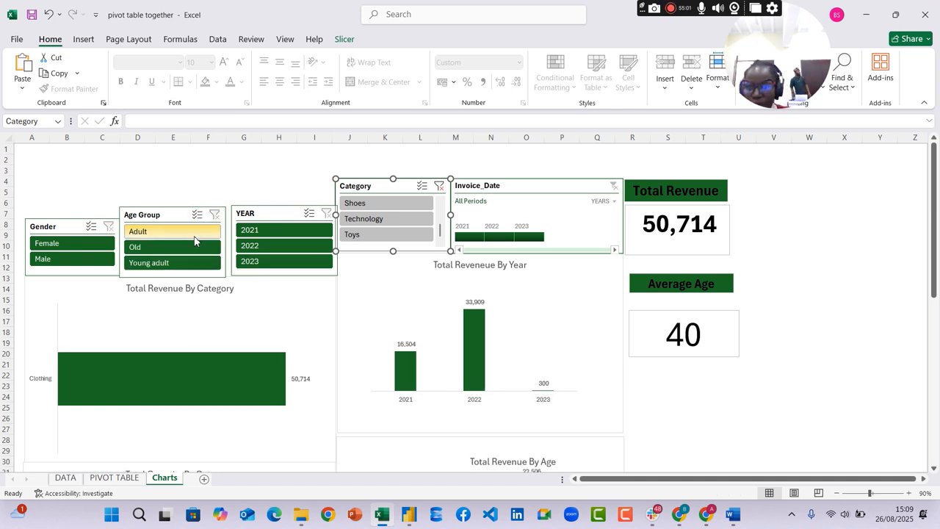
pyautogui.click(165, 252)
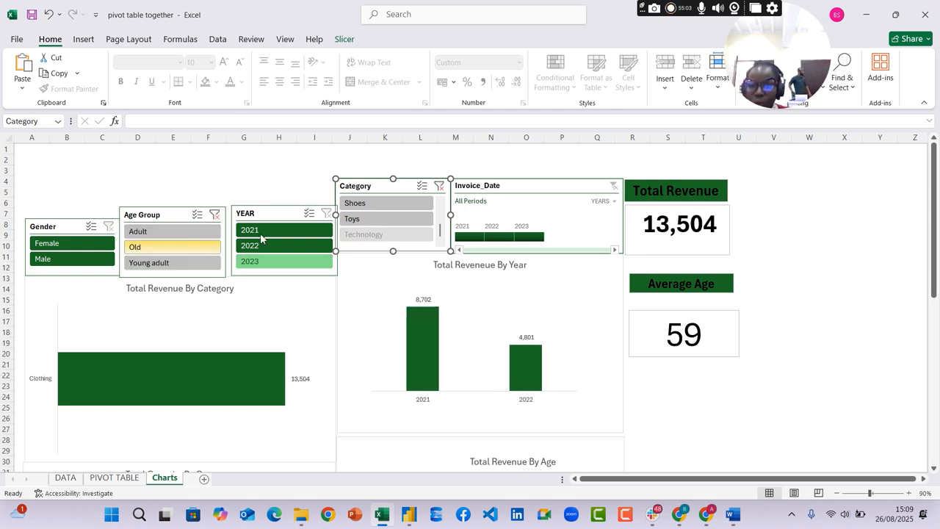
# Filter the charts to the Books category for the Old age group, comparing the cards with all categories
pyautogui.scroll(5, 416, 232)
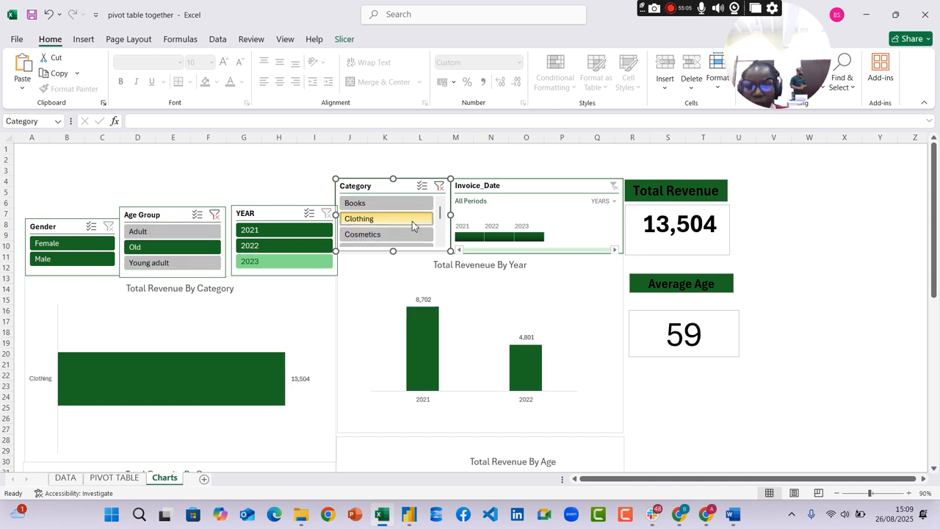
pyautogui.click(369, 205)
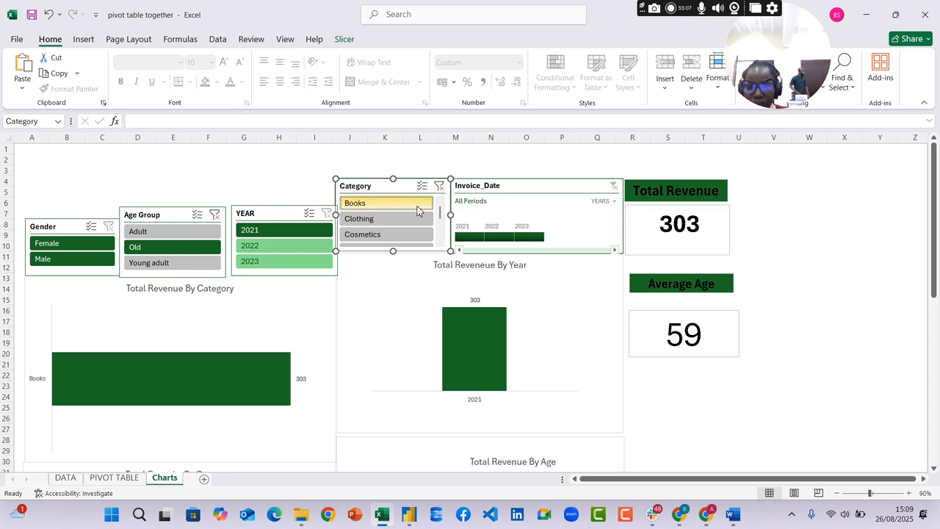
pyautogui.click(441, 186)
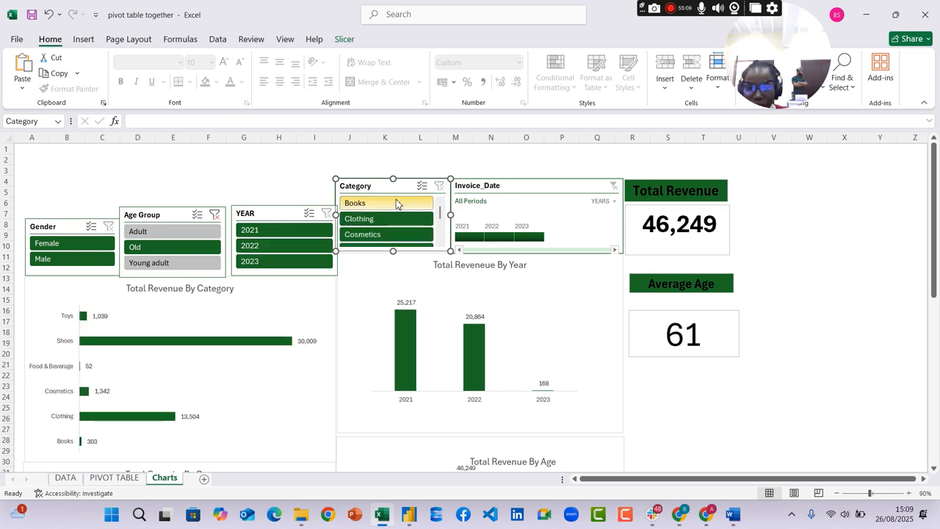
pyautogui.click(390, 203)
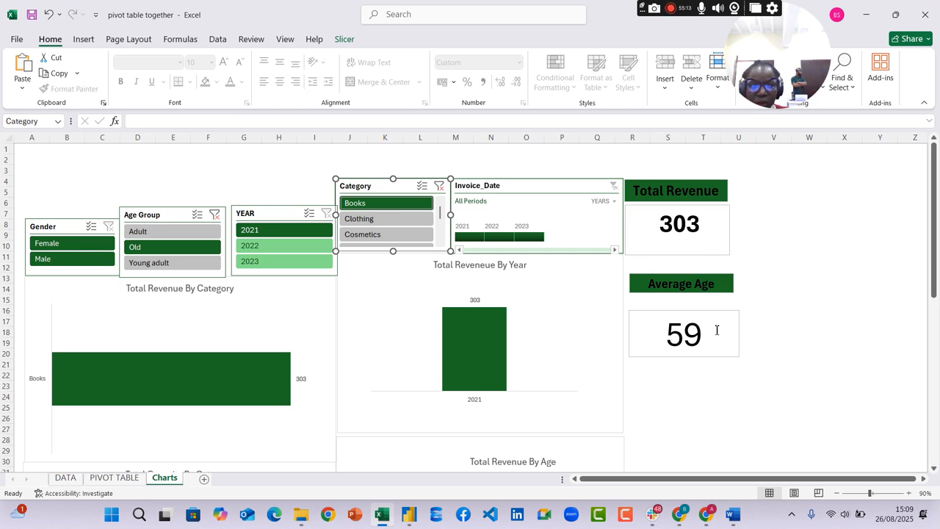
# Move the Average Age value box up directly beneath its heading, and clear the Category and Age Group slicer filters
pyautogui.moveTo(729, 321)
pyautogui.mouseDown()
pyautogui.moveTo(683, 332)
pyautogui.moveTo(715, 316)
pyautogui.moveTo(711, 324)
pyautogui.mouseUp()
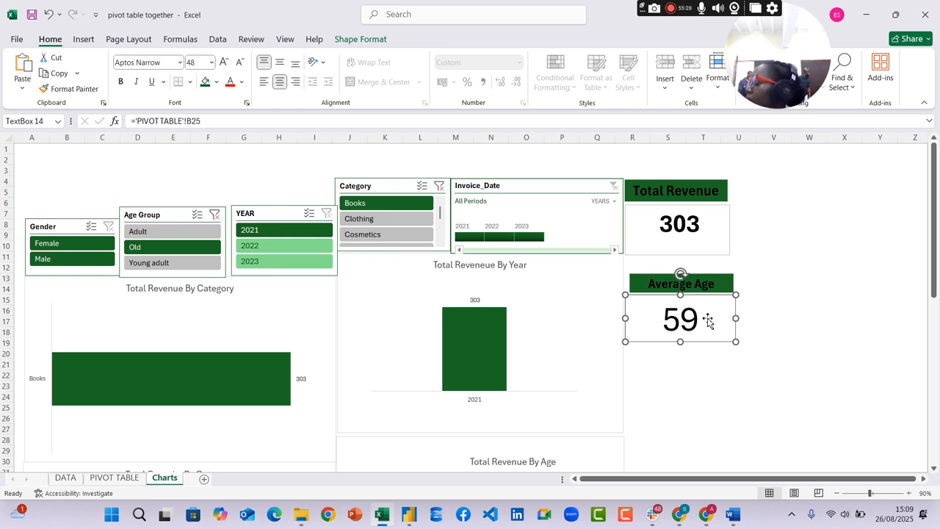
pyautogui.click(439, 186)
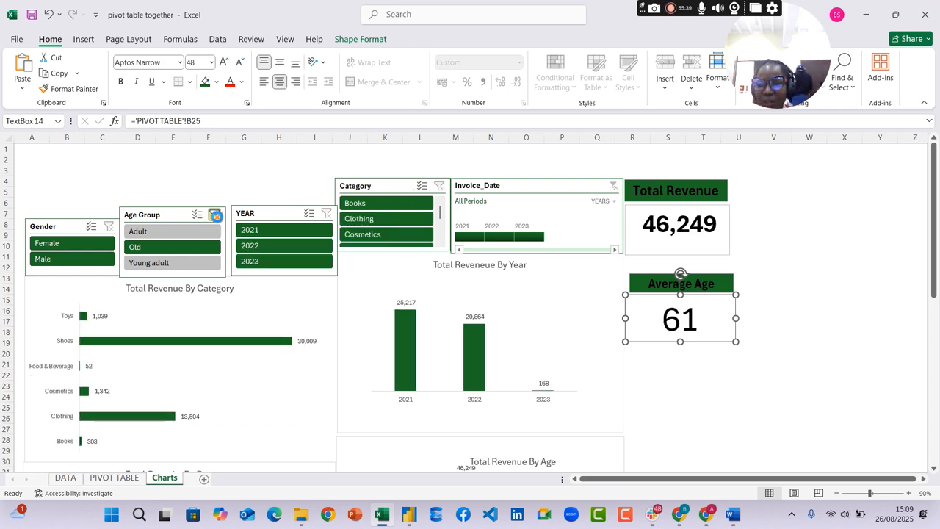
pyautogui.click(214, 214)
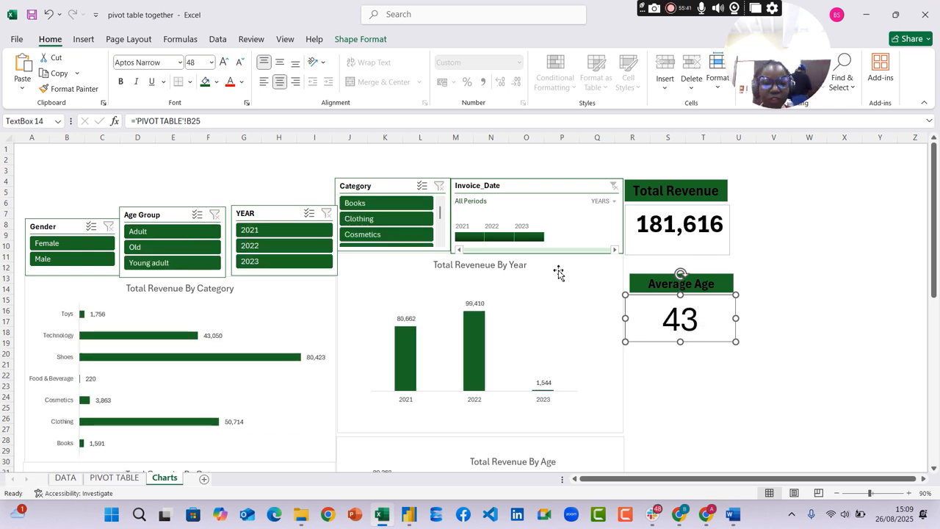
pyautogui.click(845, 224)
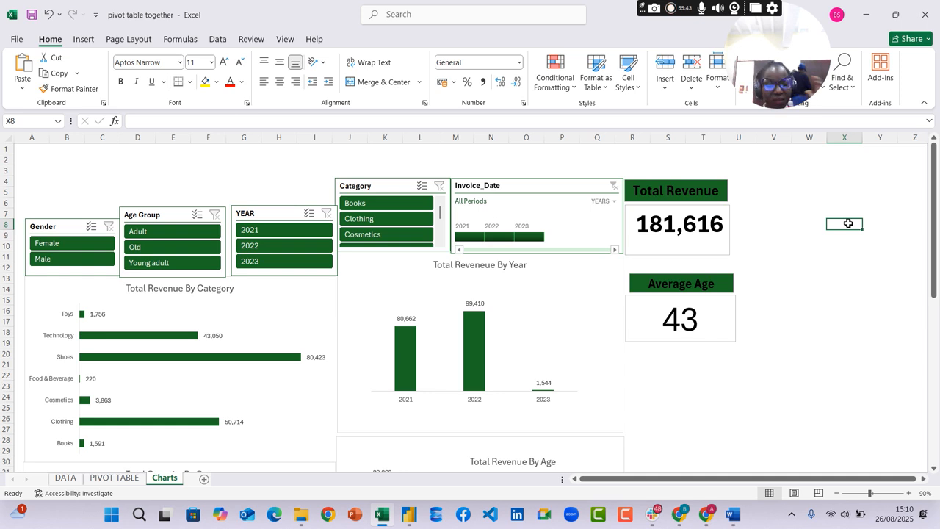
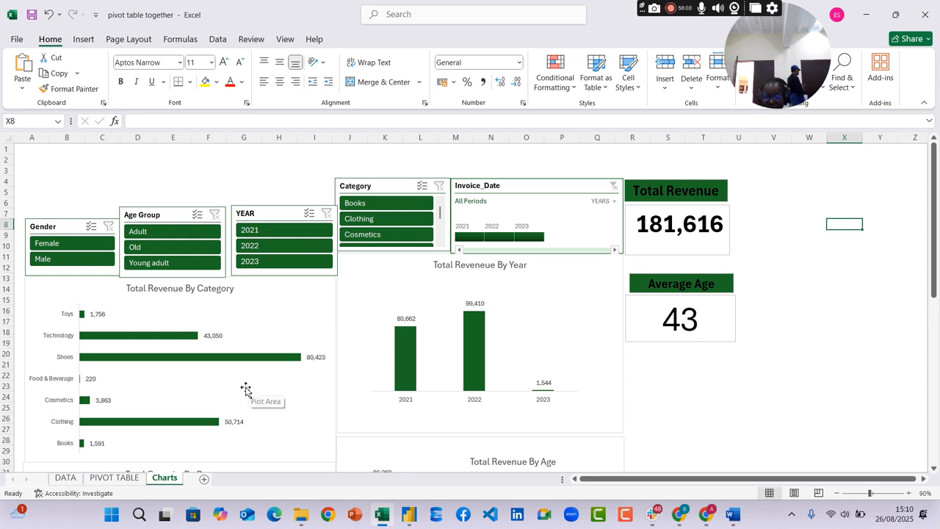
# Check the pivot chart questions in the Word assignment, and select the empty pivot table on the PIVOT TABLE sheet in Excel
pyautogui.click(733, 516)
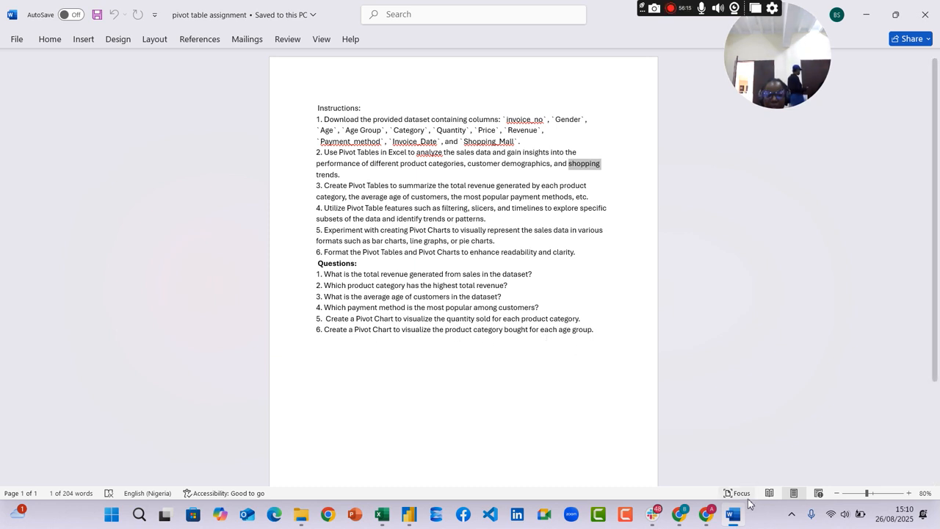
pyautogui.click(733, 521)
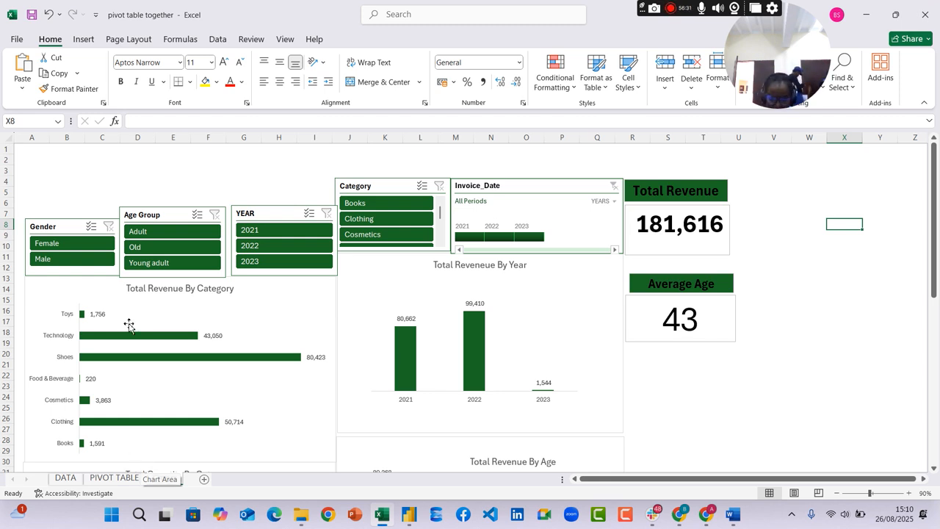
pyautogui.click(121, 480)
pyautogui.scroll(-2, 470, 308)
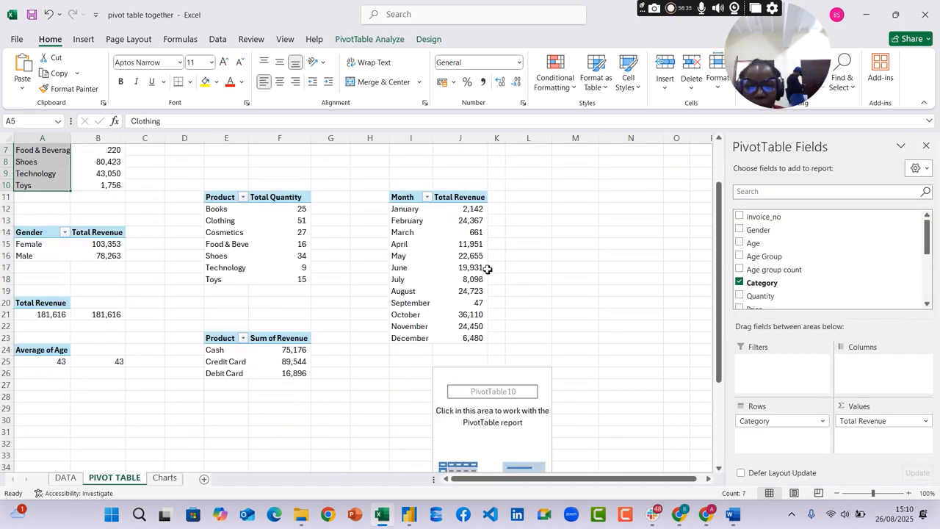
pyautogui.moveTo(523, 397); pyautogui.dragTo(545, 297)
pyautogui.moveTo(502, 417); pyautogui.dragTo(533, 327)
pyautogui.click(586, 291)
pyautogui.click(498, 431)
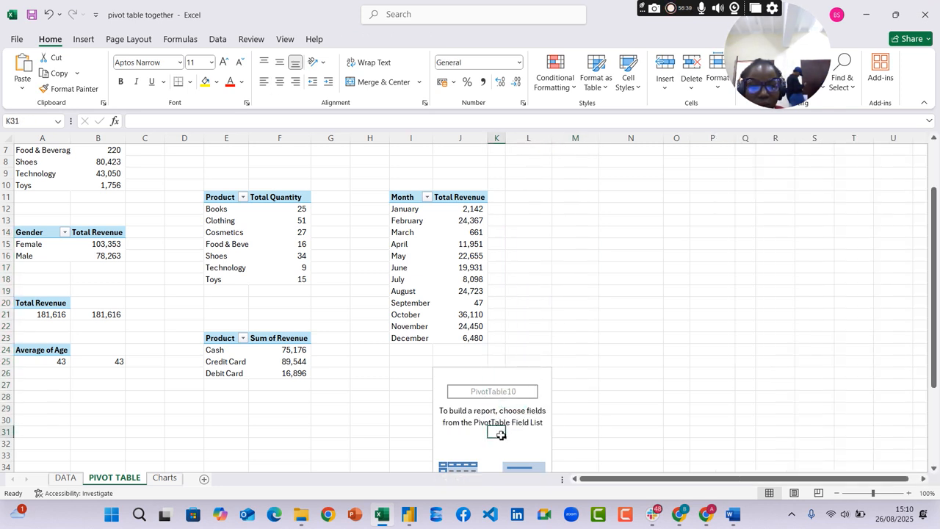
# Fill the empty pivot table with Age Group and Category as rows and the count of invoice_no as values
pyautogui.moveTo(768, 256); pyautogui.dragTo(779, 437)
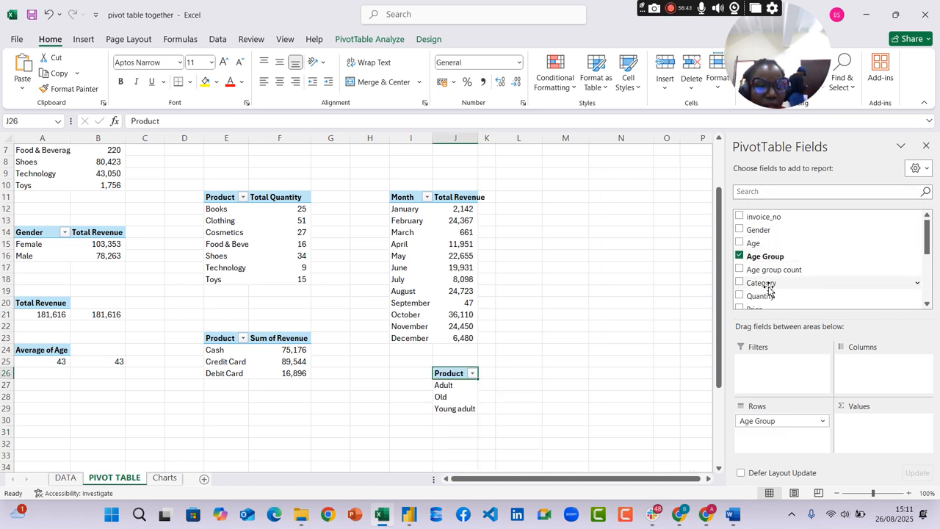
pyautogui.moveTo(764, 283); pyautogui.dragTo(772, 434)
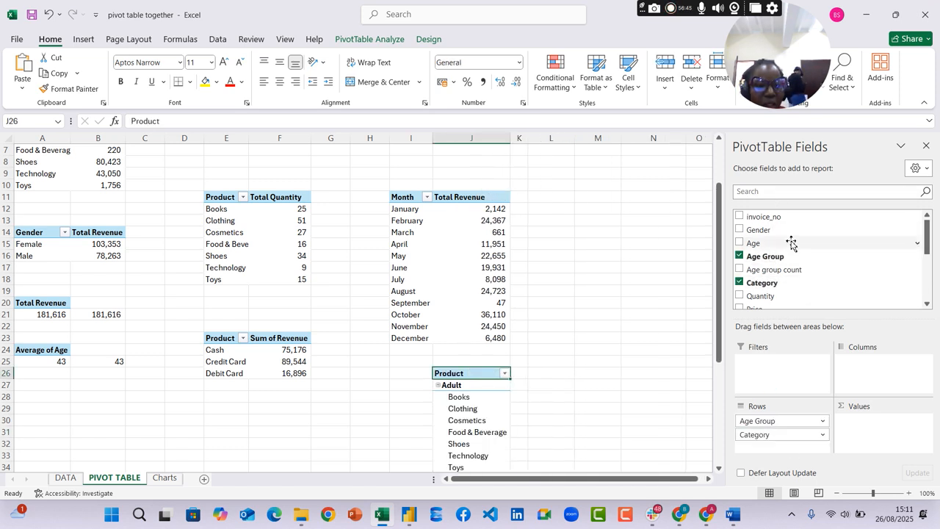
pyautogui.moveTo(768, 220); pyautogui.dragTo(878, 434)
pyautogui.scroll(-8, 568, 360)
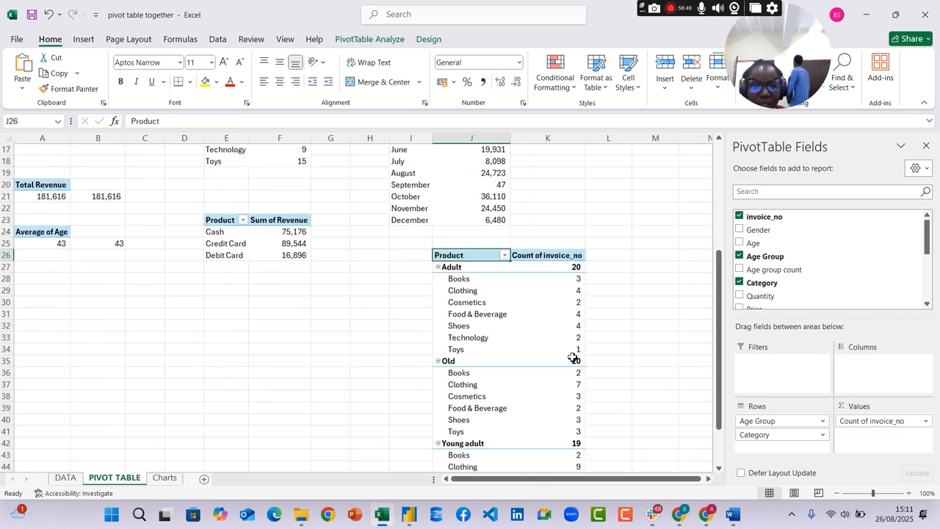
pyautogui.scroll(2, 577, 349)
pyautogui.scroll(2, 579, 340)
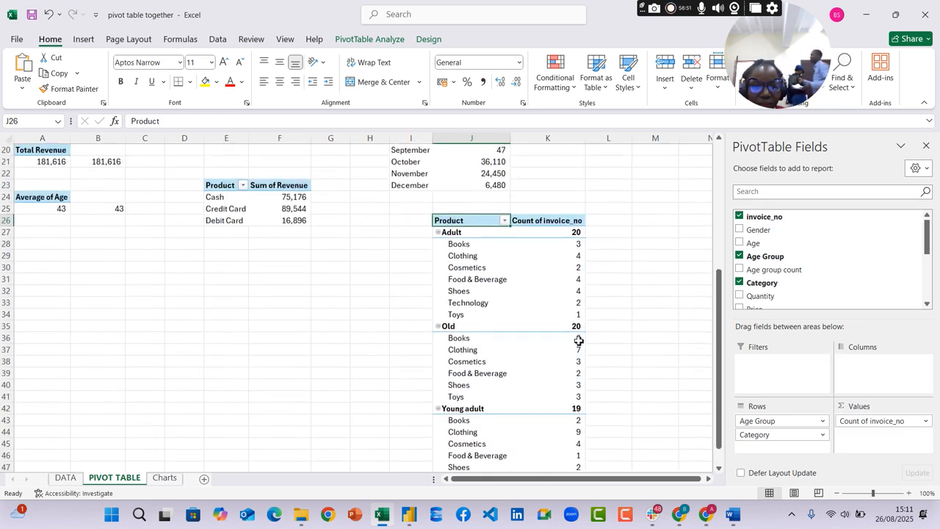
pyautogui.moveTo(574, 330)
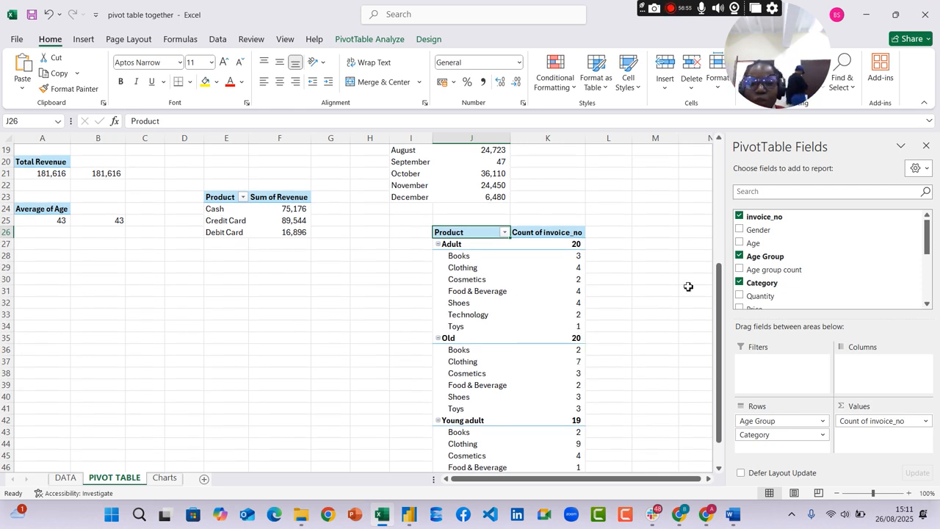
# Insert a Clustered Column PivotChart from the age group and category pivot table, and enlarge it to the right and upwards
pyautogui.click(560, 294)
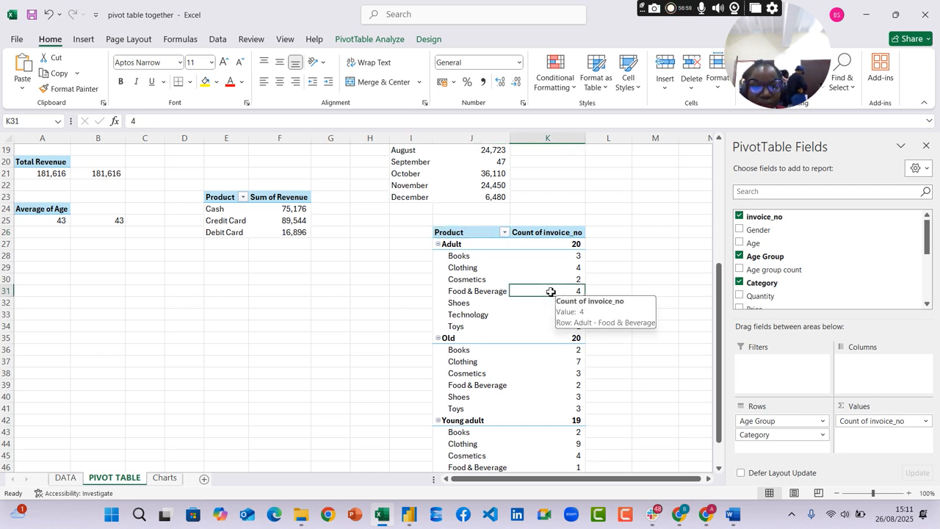
pyautogui.click(85, 41)
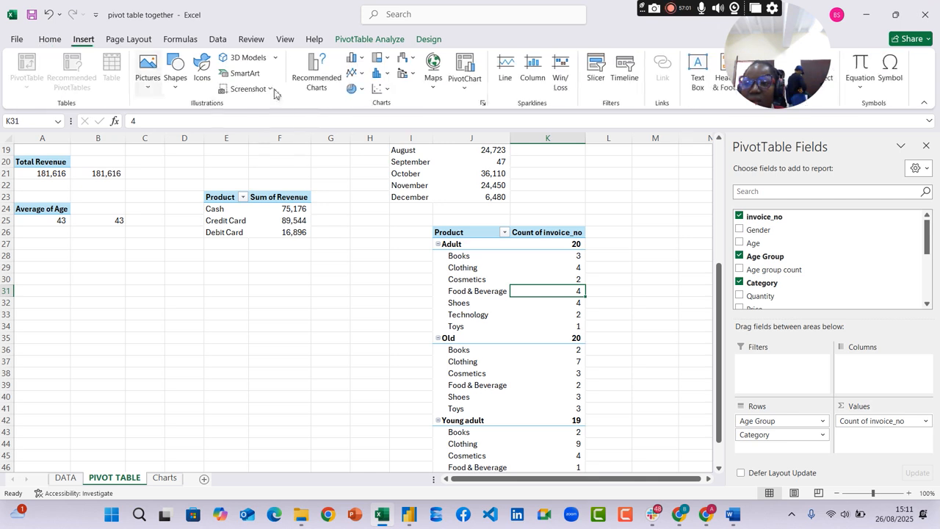
pyautogui.click(327, 81)
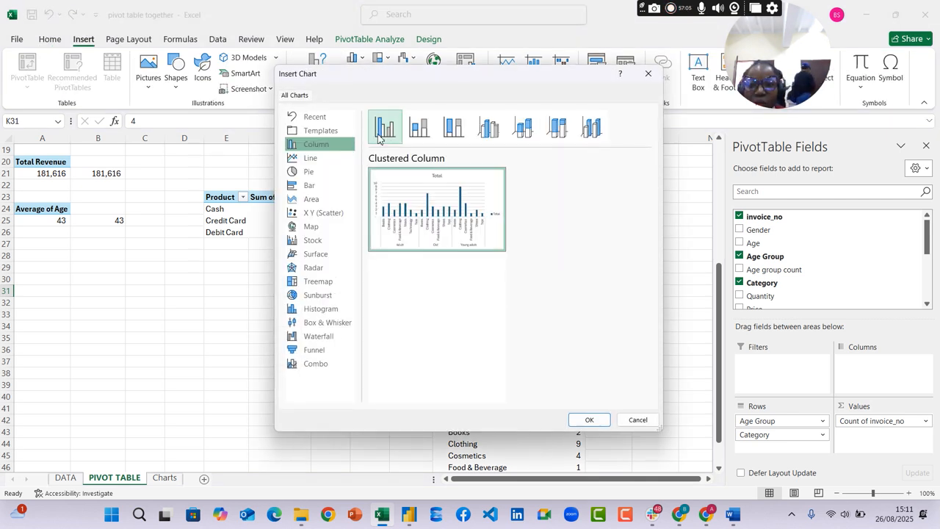
pyautogui.click(456, 131)
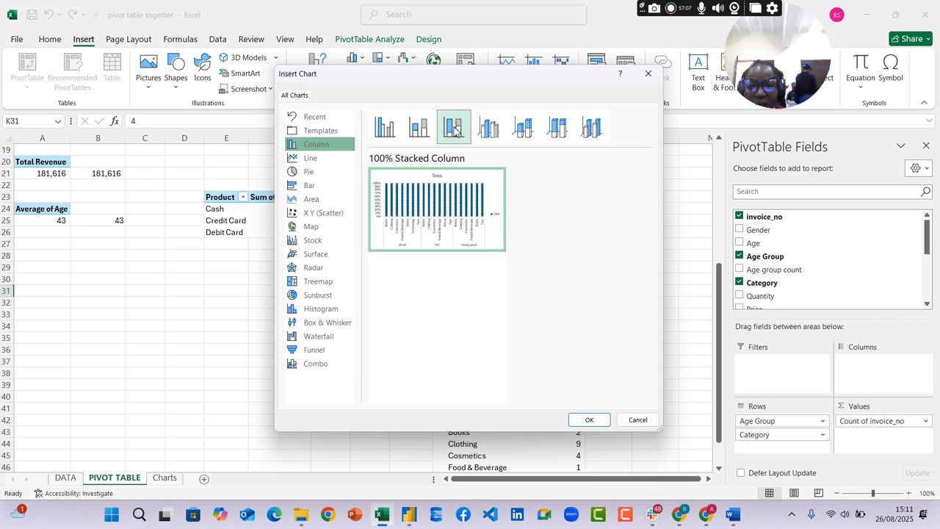
pyautogui.click(384, 127)
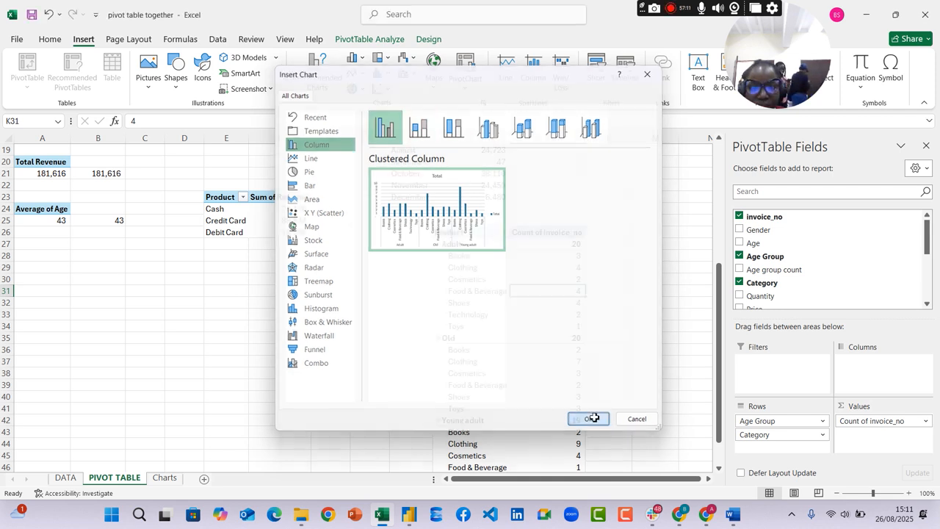
pyautogui.click(588, 418)
pyautogui.moveTo(511, 397); pyautogui.dragTo(623, 397)
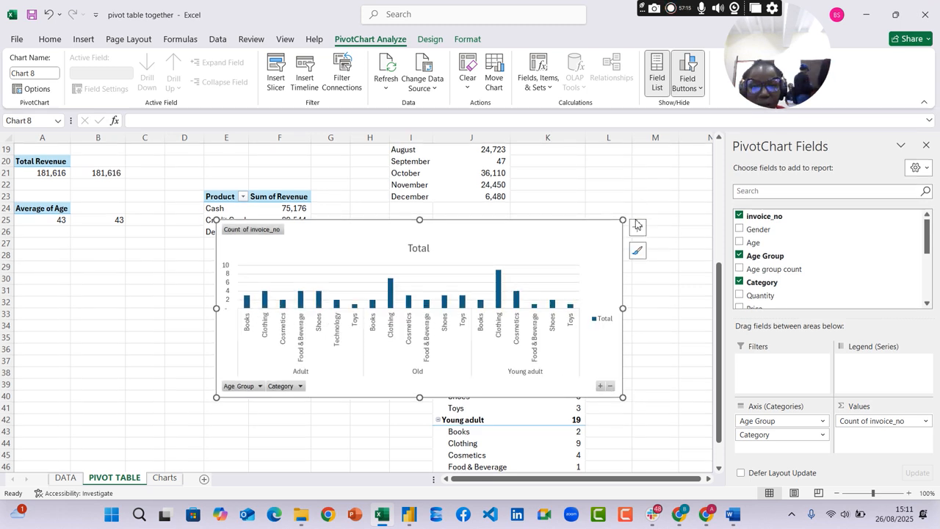
pyautogui.moveTo(623, 220); pyautogui.dragTo(644, 161)
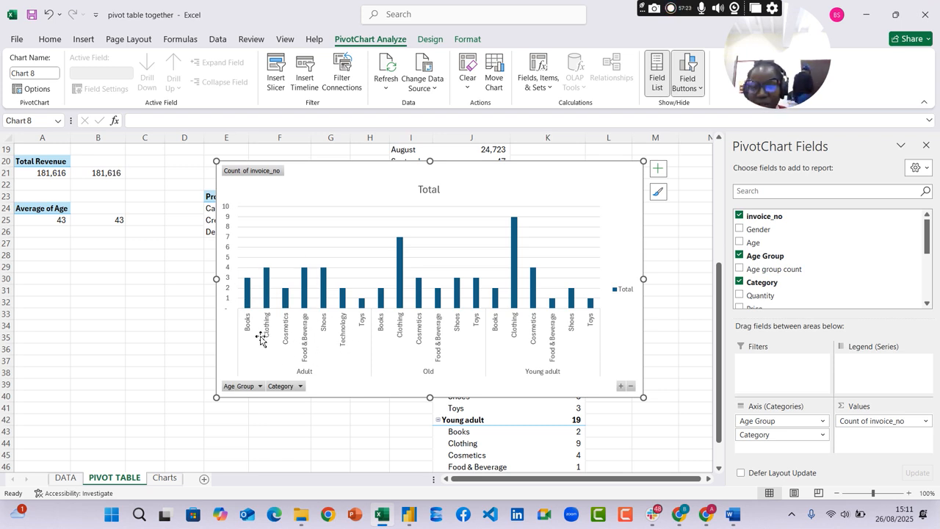
# Hide all field buttons on the new chart and remove its gridlines, vertical axis and legend
pyautogui.click(698, 87)
pyautogui.click(707, 196)
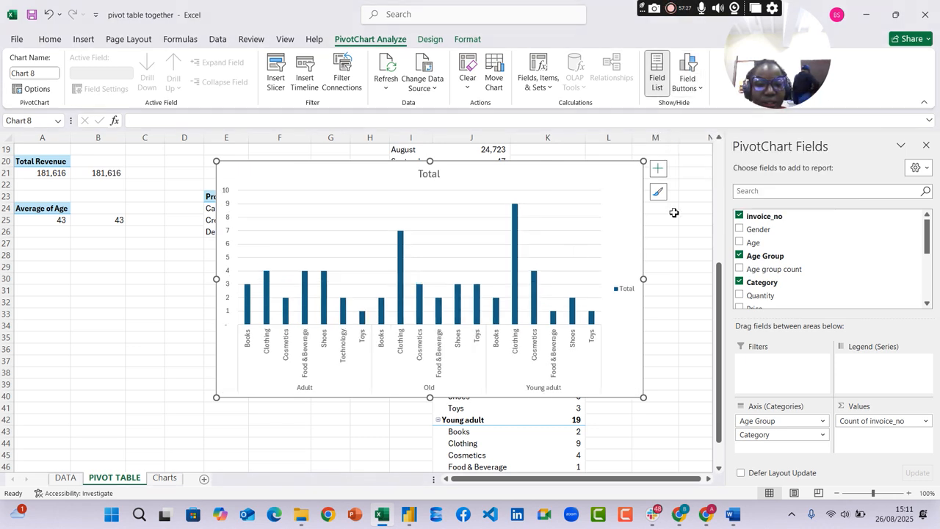
pyautogui.press('Delete')
pyautogui.click(228, 195)
pyautogui.press('Delete')
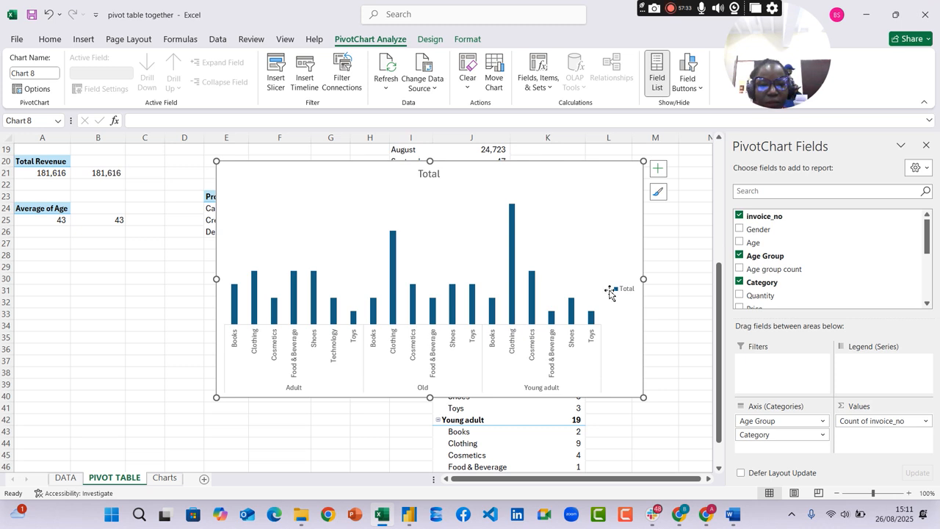
pyautogui.click(631, 294)
pyautogui.press('Delete')
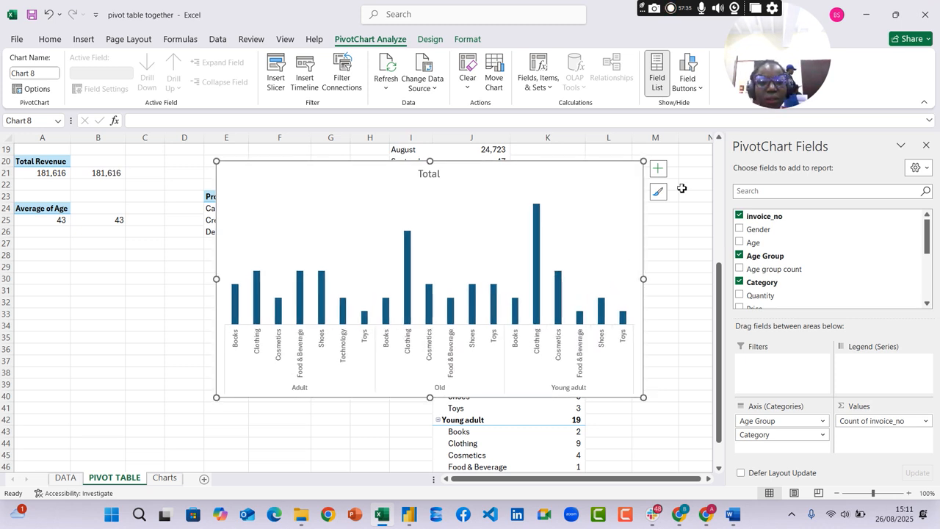
# Add data labels to the chart's columns and widen the chart slightly
pyautogui.click(658, 168)
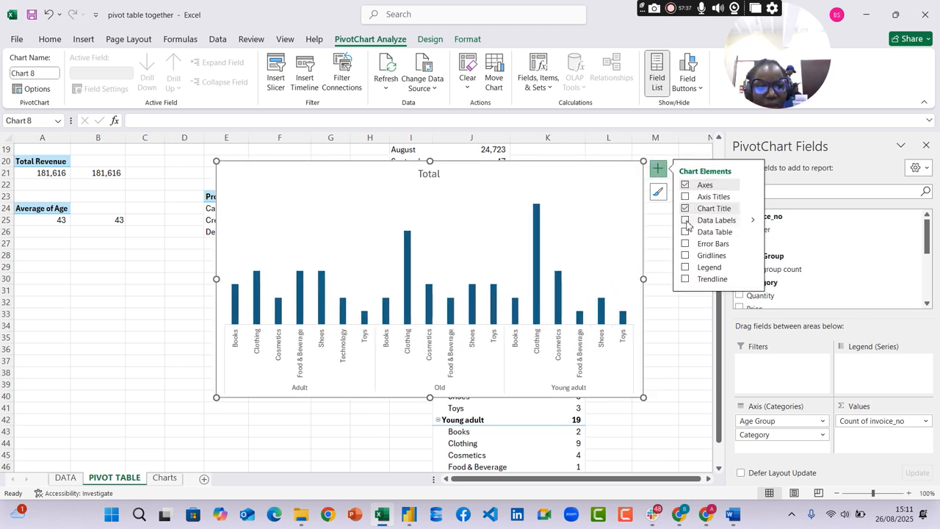
pyautogui.click(685, 219)
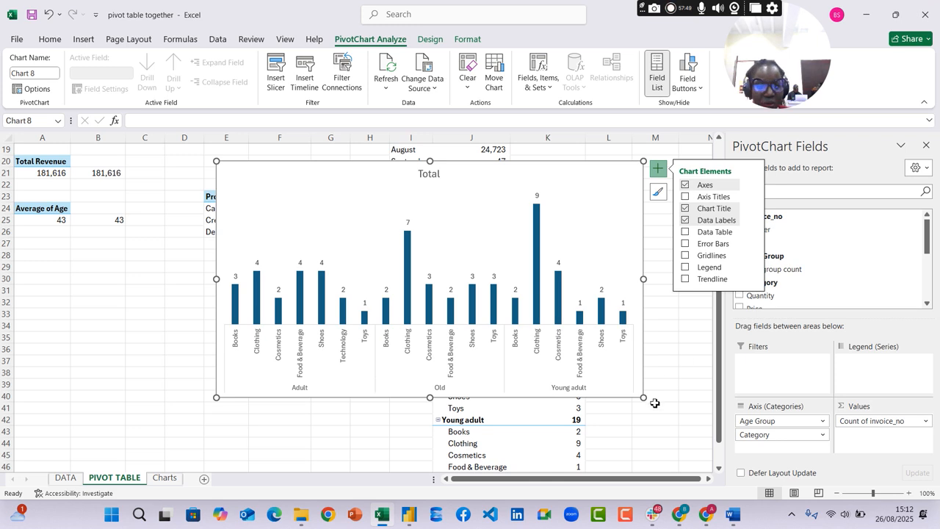
pyautogui.moveTo(643, 397); pyautogui.dragTo(688, 399)
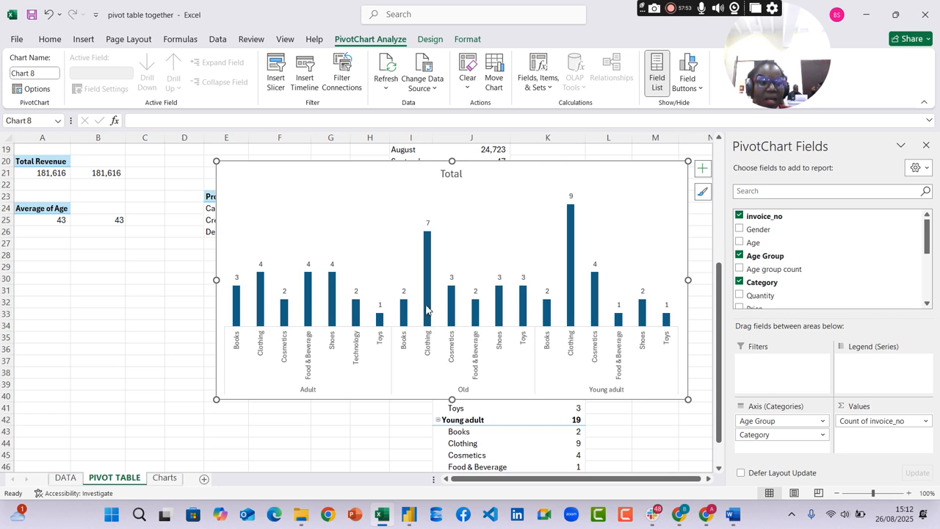
pyautogui.moveTo(428, 289)
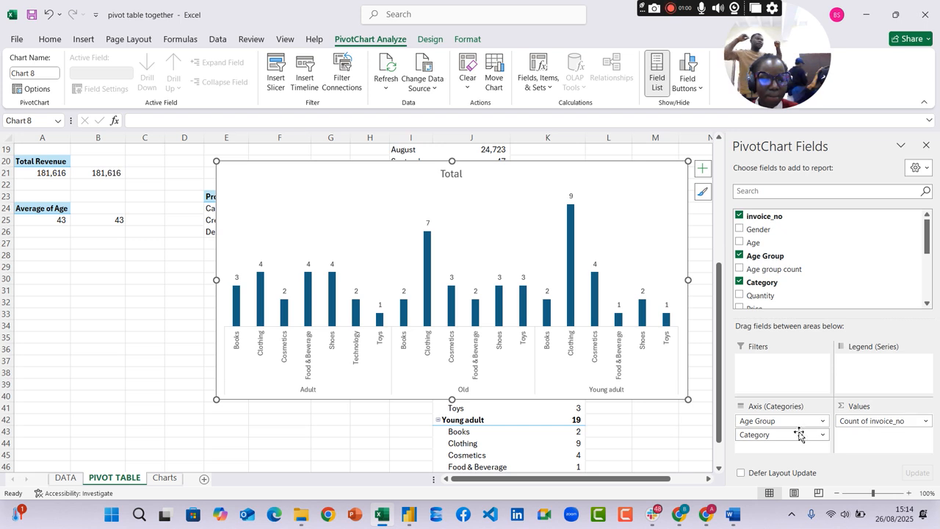
# Move Category from the chart's axis to its legend series, and replace the count of invoice_no with the sum of Quantity
pyautogui.moveTo(780, 442); pyautogui.dragTo(856, 368)
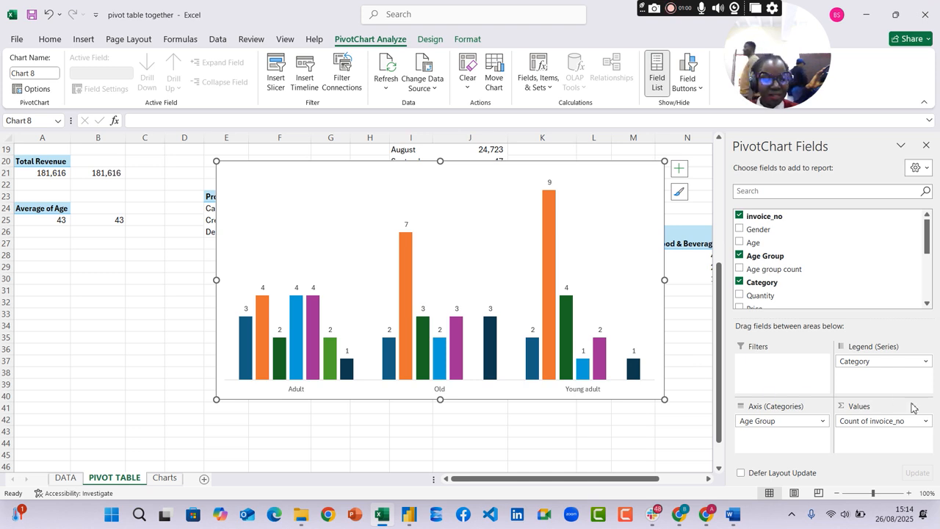
pyautogui.moveTo(882, 421); pyautogui.dragTo(618, 402)
pyautogui.moveTo(764, 295); pyautogui.dragTo(881, 434)
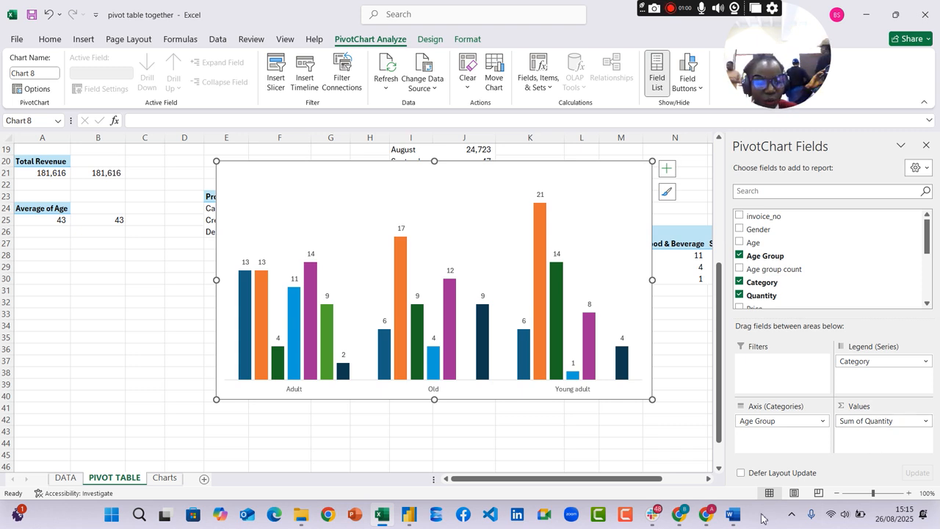
# Check the age group question in the Word assignment, and add a legend of product categories to the Excel chart
pyautogui.click(732, 514)
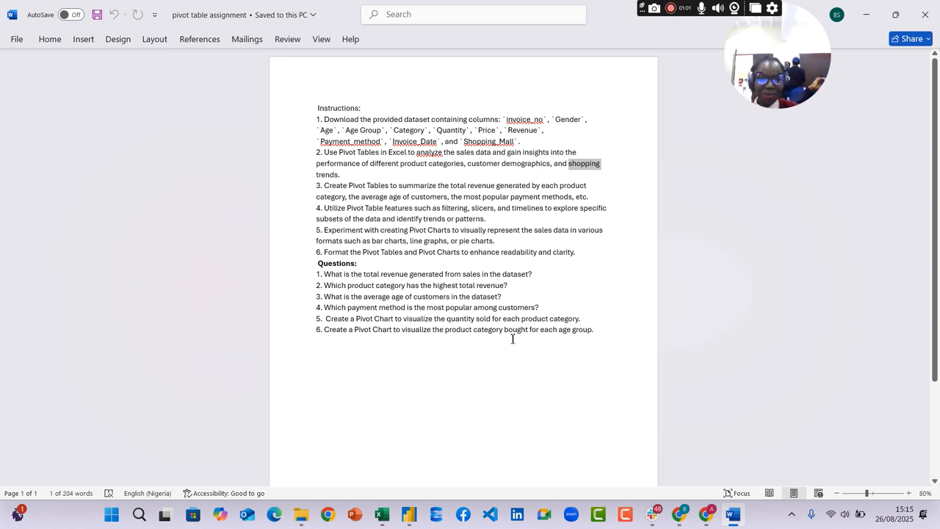
pyautogui.click(381, 514)
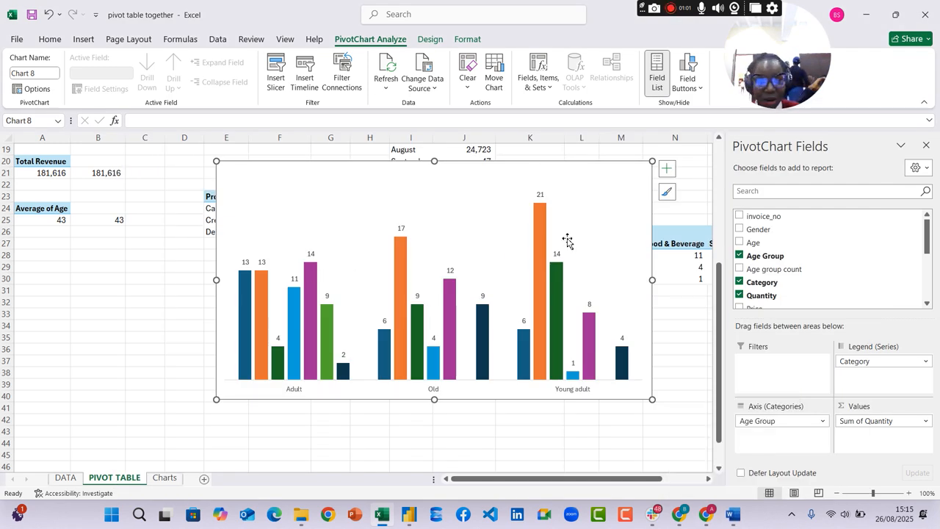
pyautogui.click(666, 168)
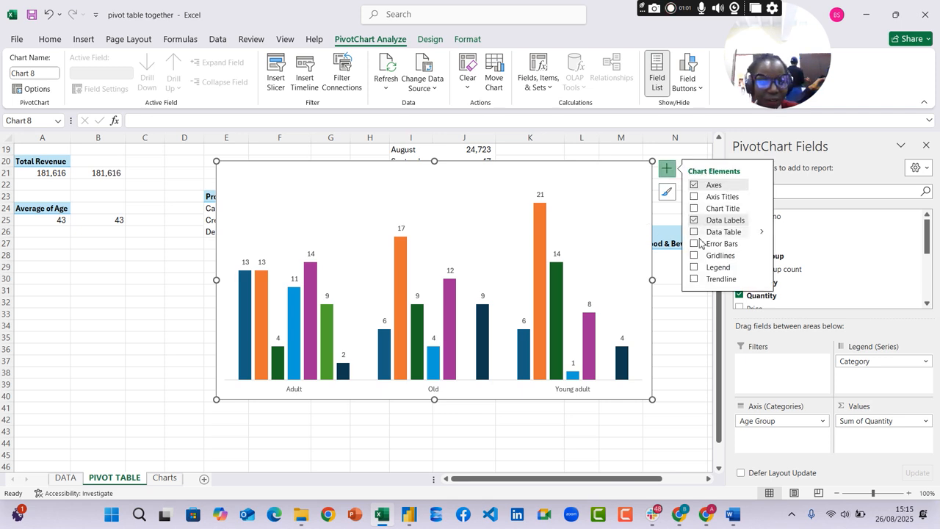
pyautogui.click(695, 267)
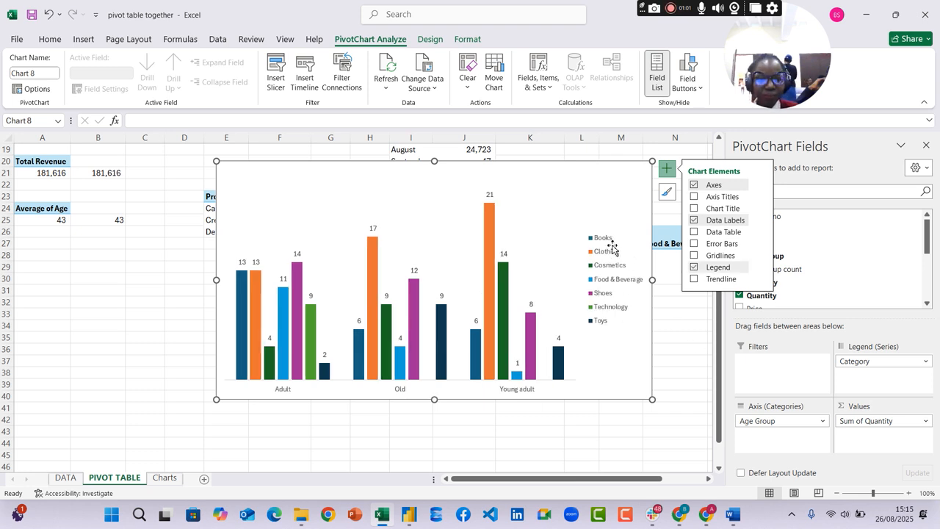
pyautogui.click(690, 362)
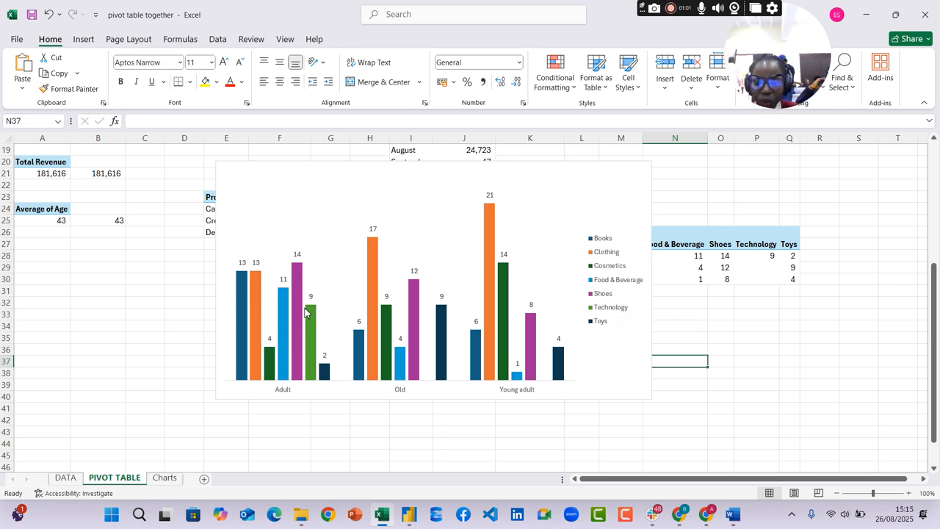
pyautogui.moveTo(301, 295)
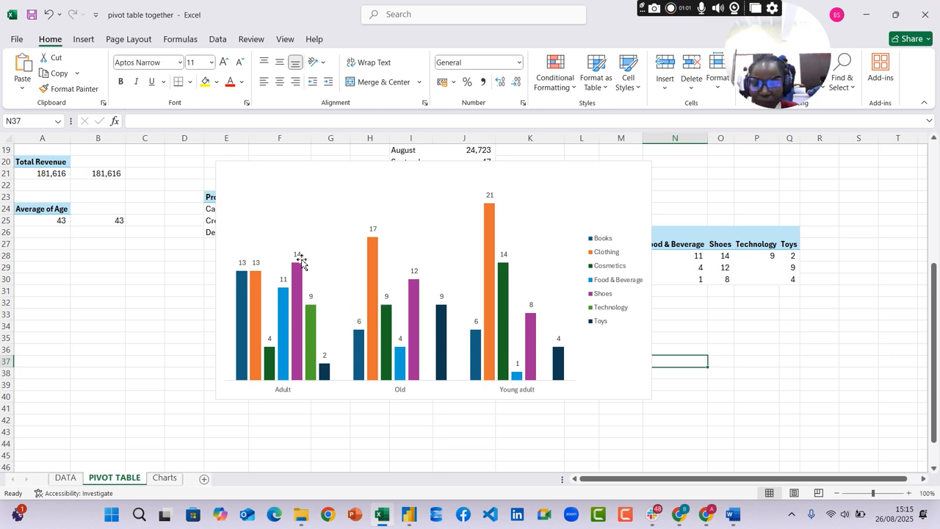